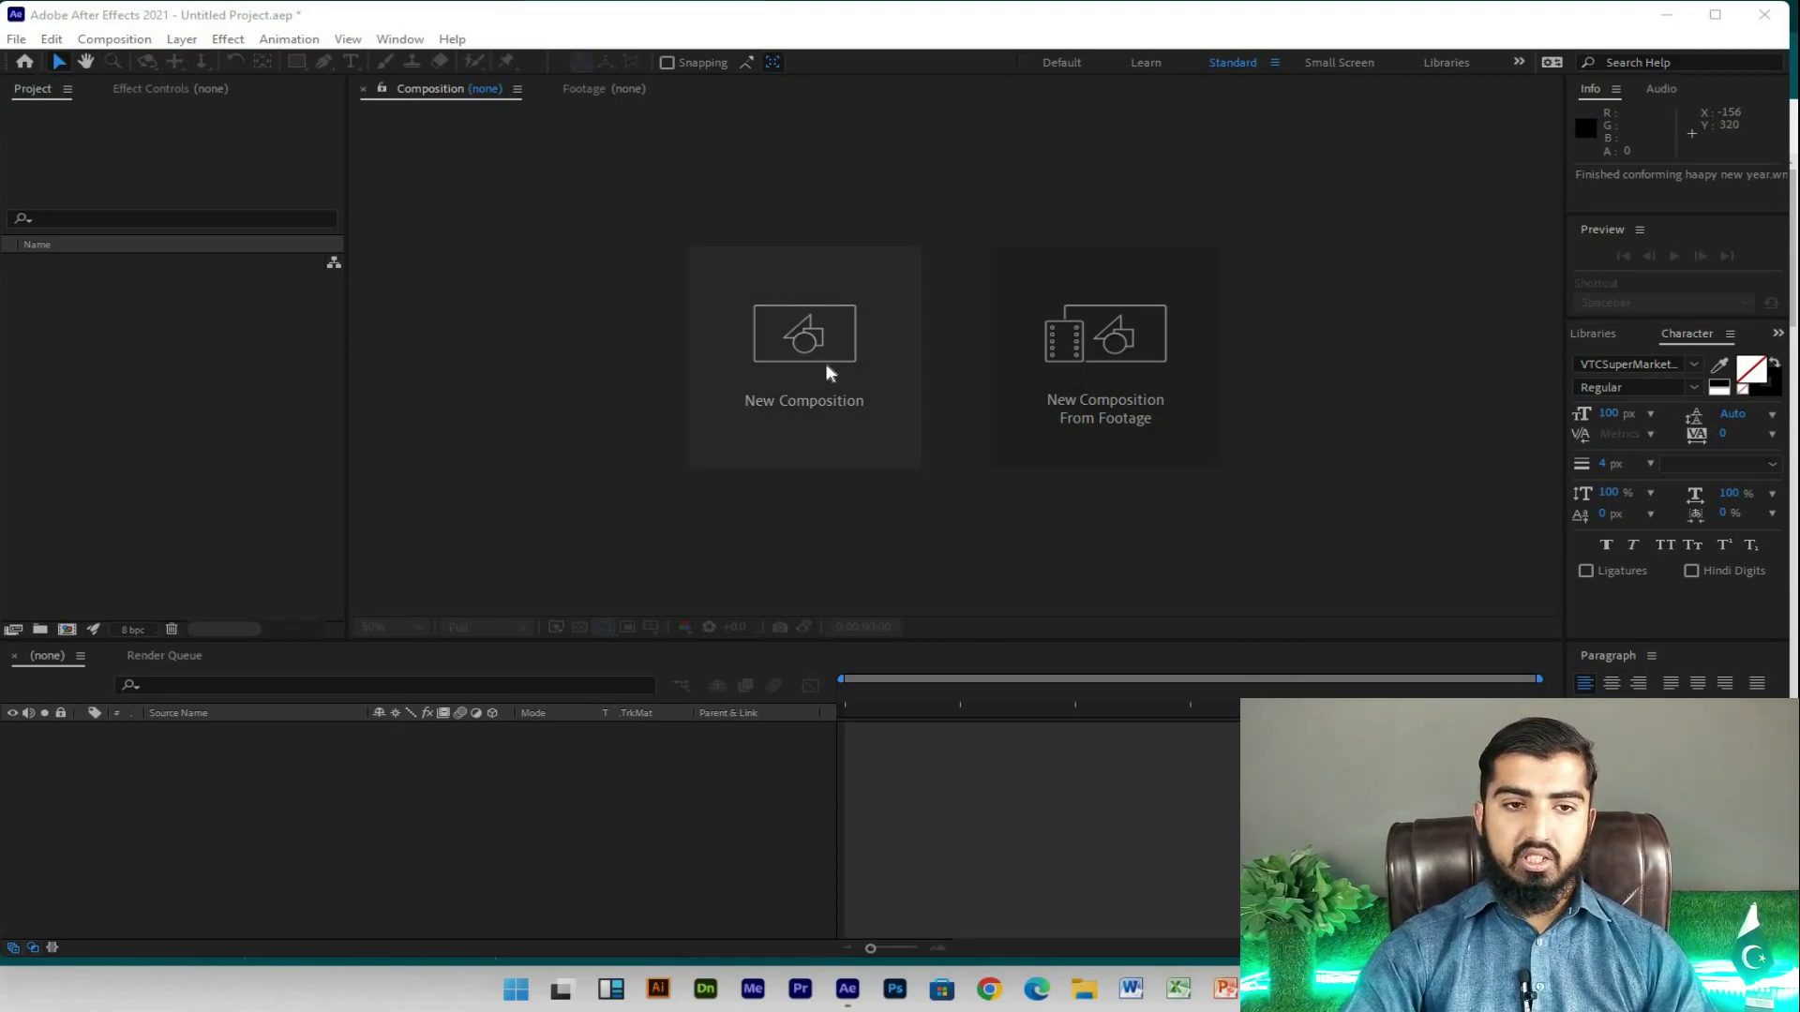
# Step: Open settings for a new 1920×1080, 30 fps composition and replace its name with Class1
pyautogui.click(786, 298)
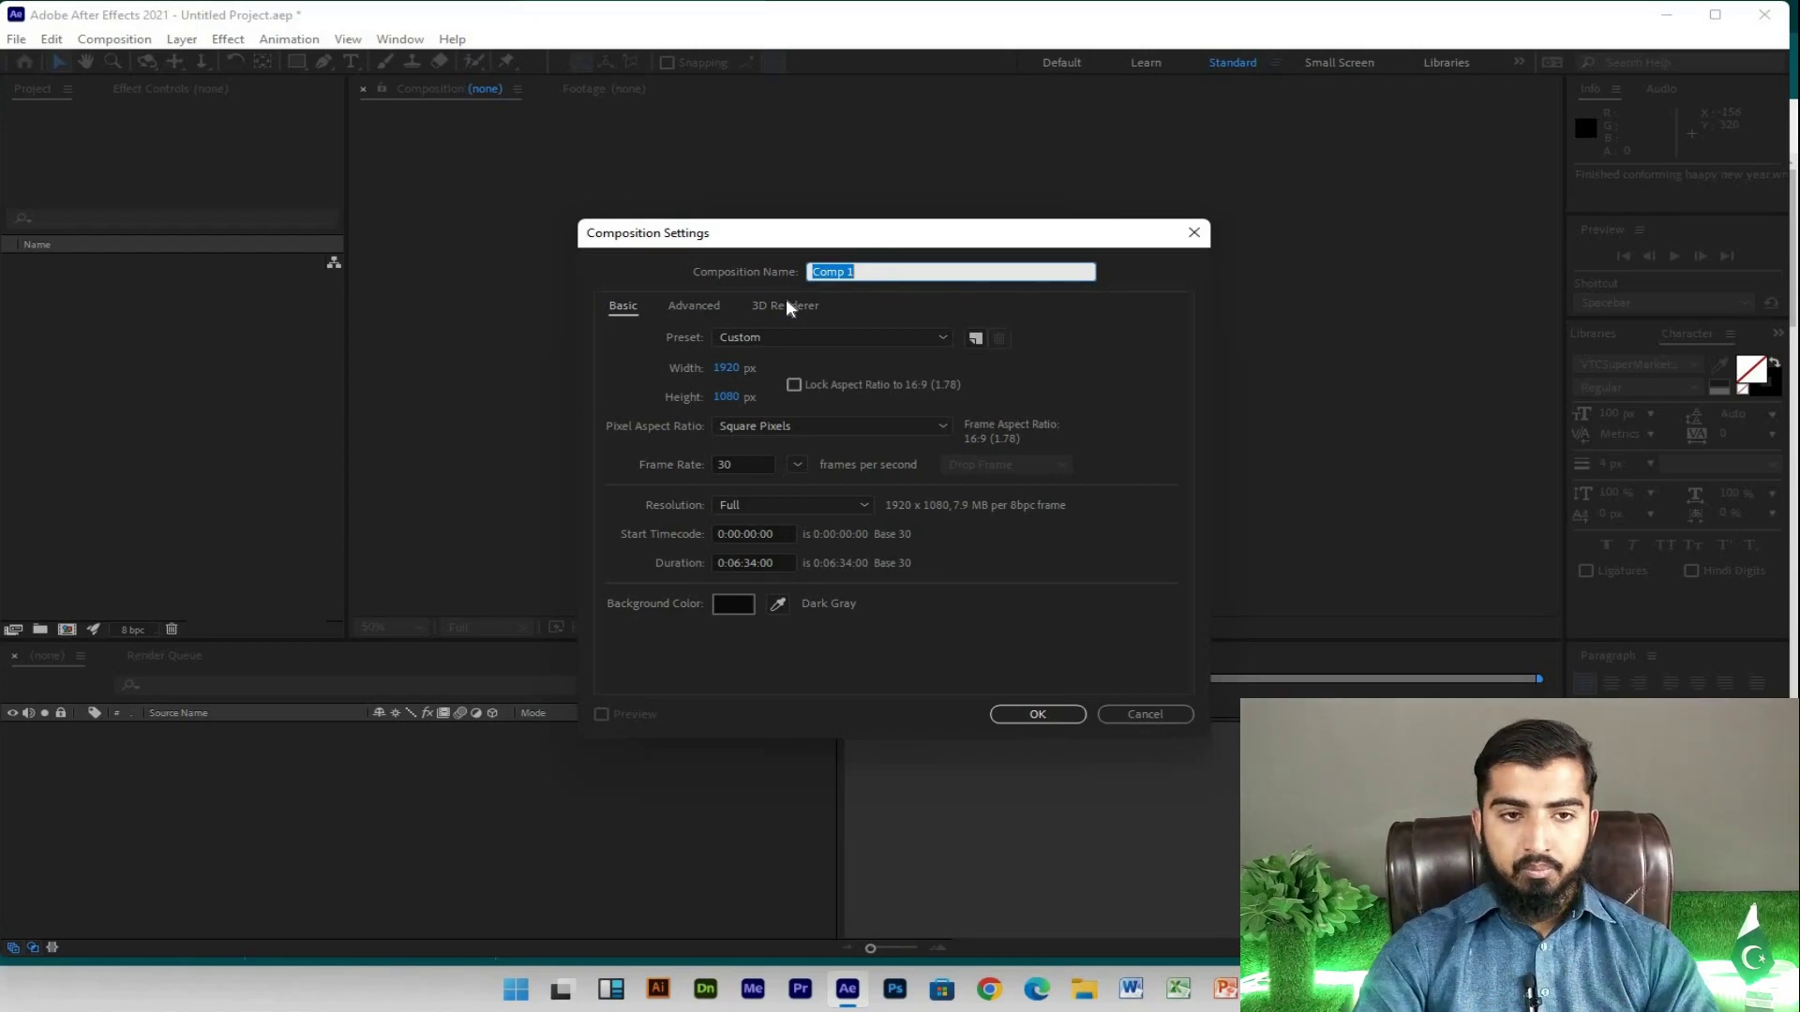
pyautogui.click(881, 270)
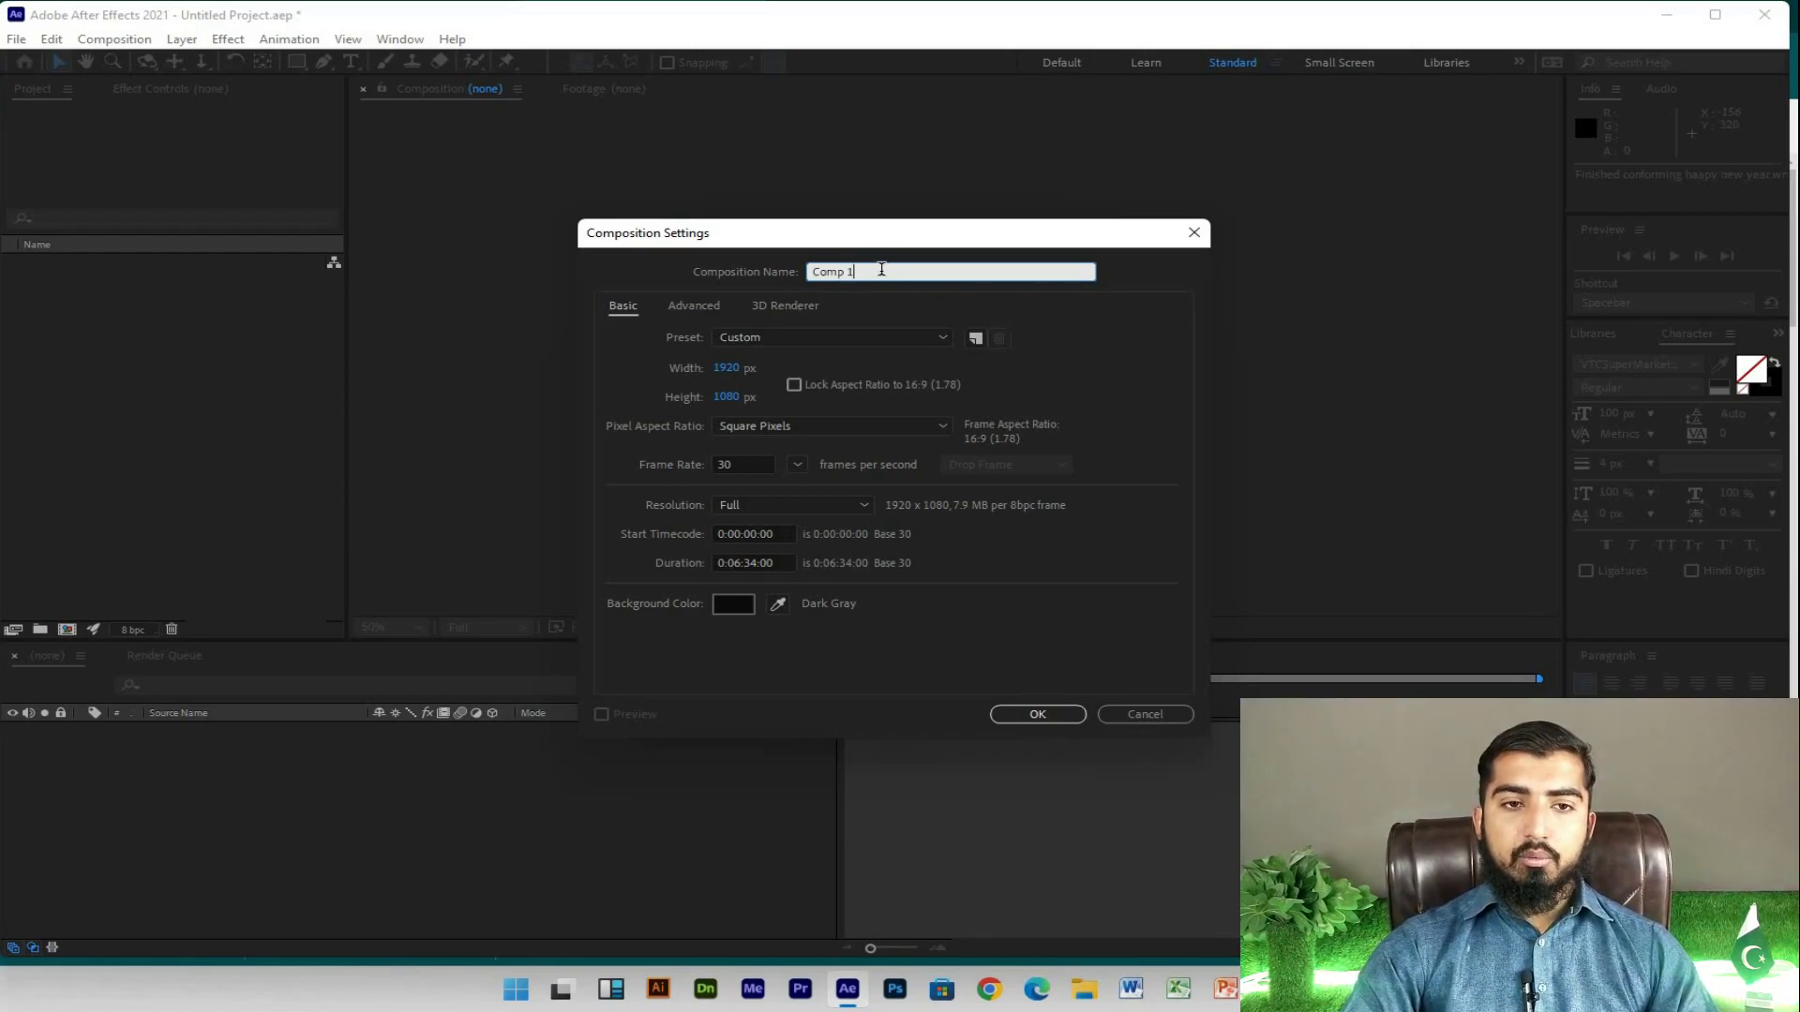
pyautogui.moveTo(881, 270); pyautogui.dragTo(805, 273)
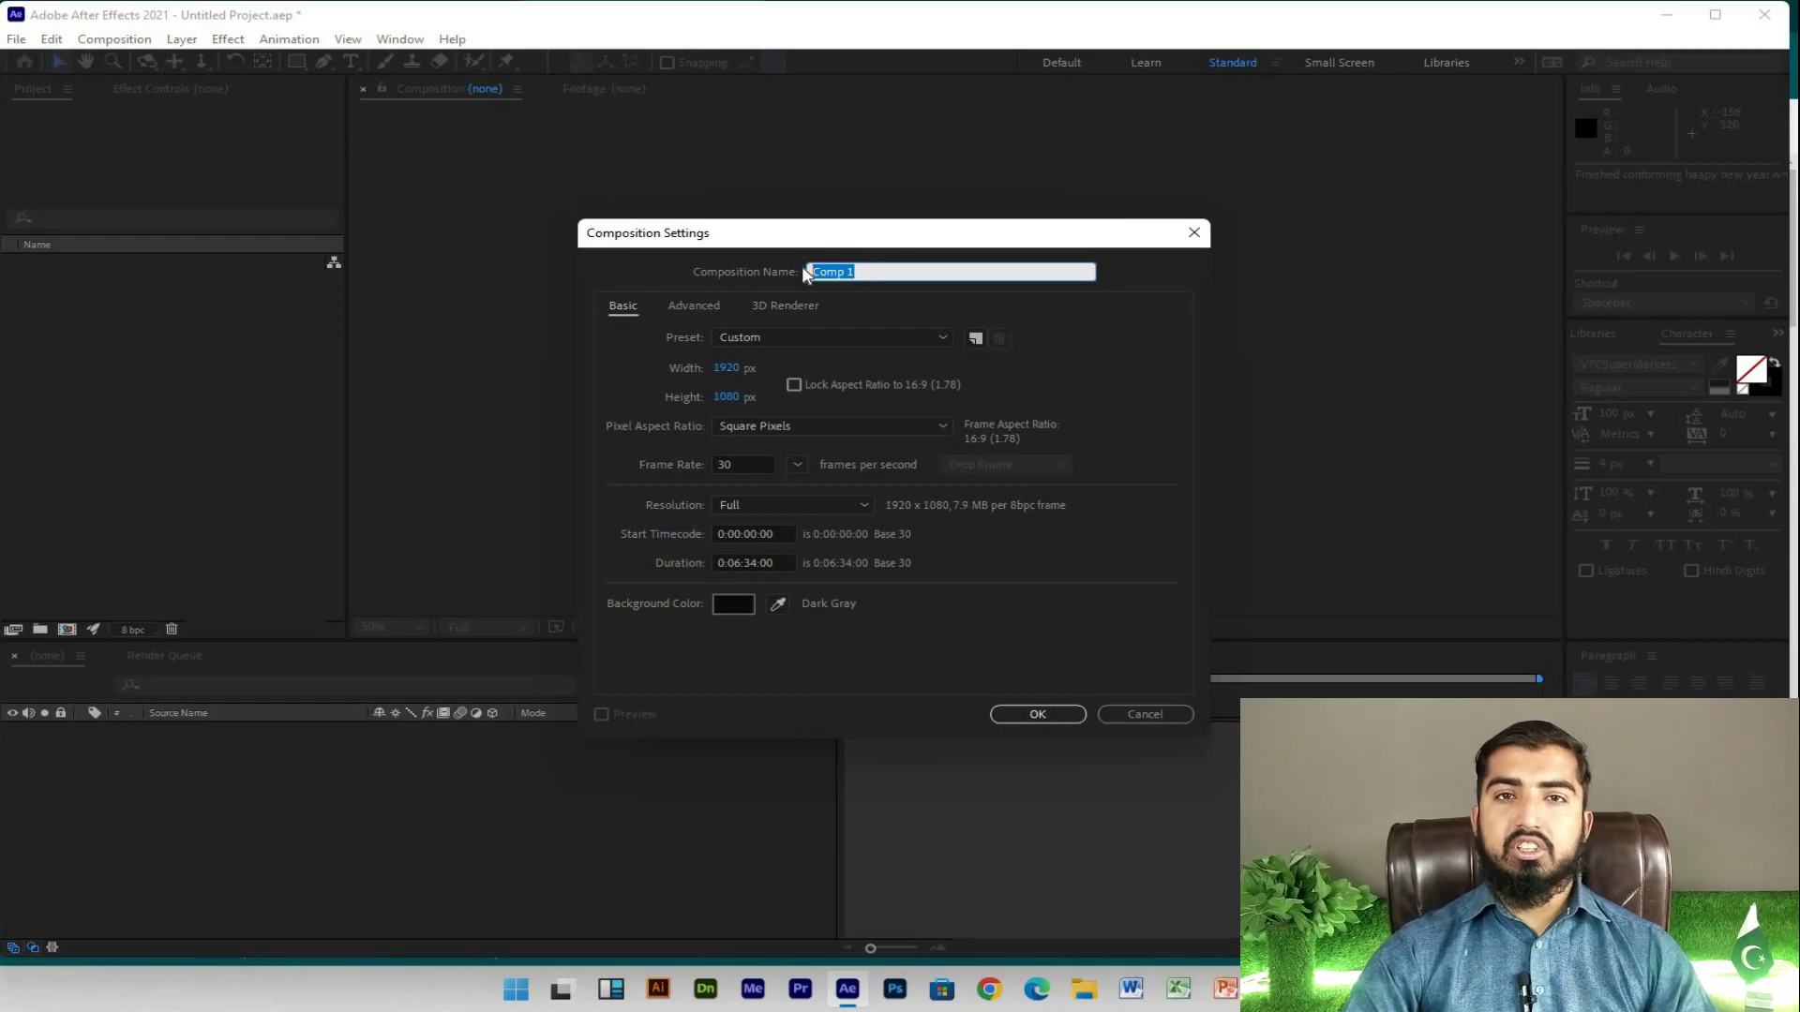
pyautogui.write('Cl')
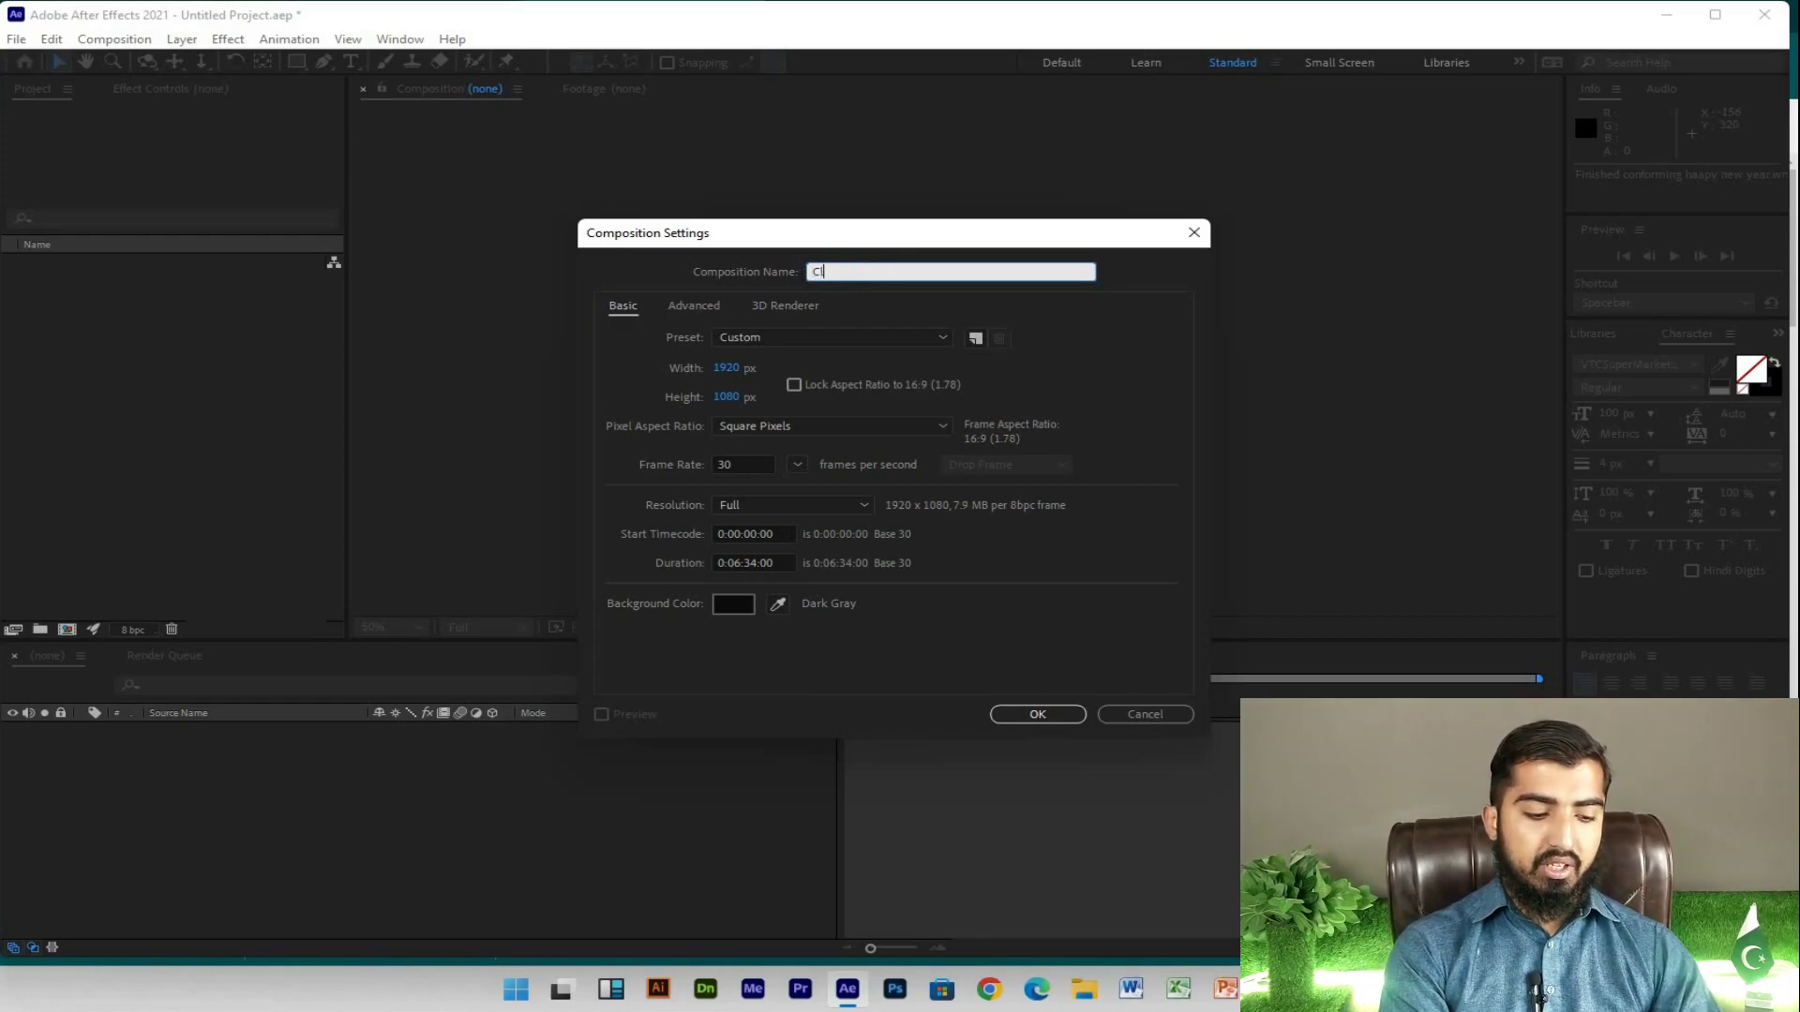
pyautogui.write('ass1')
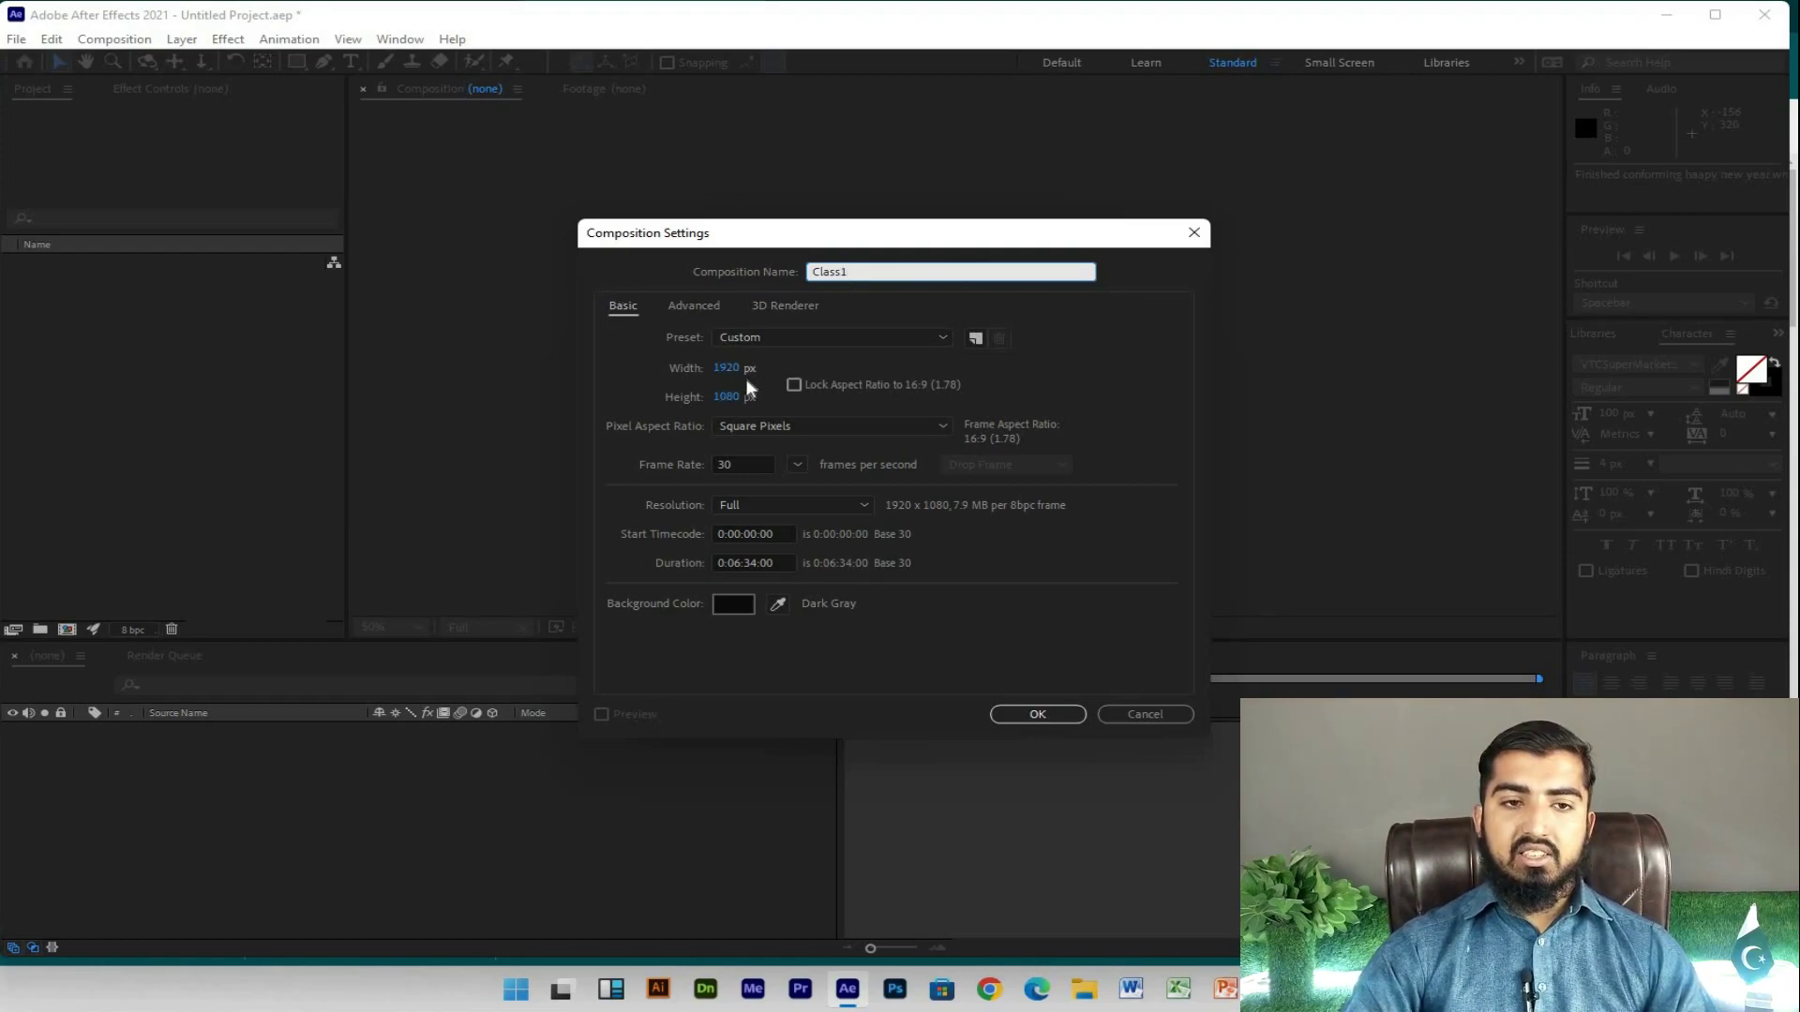
pyautogui.click(778, 339)
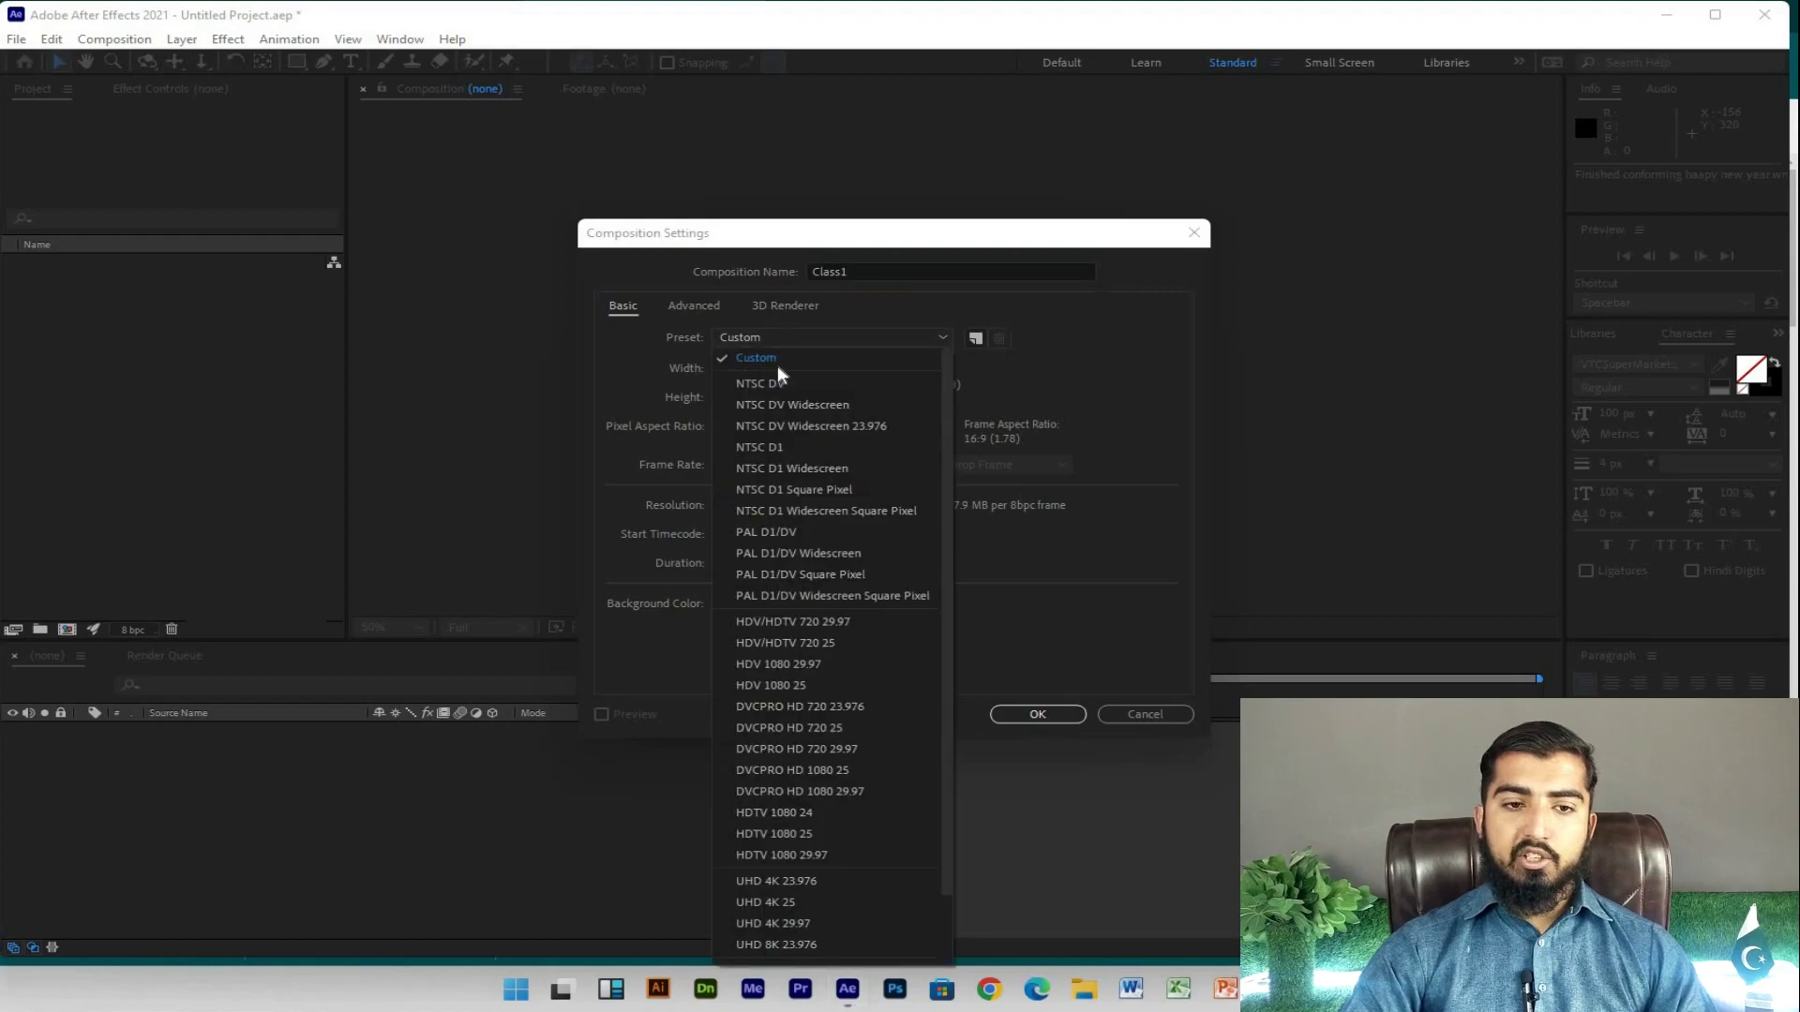
pyautogui.scroll(-2, 808, 748)
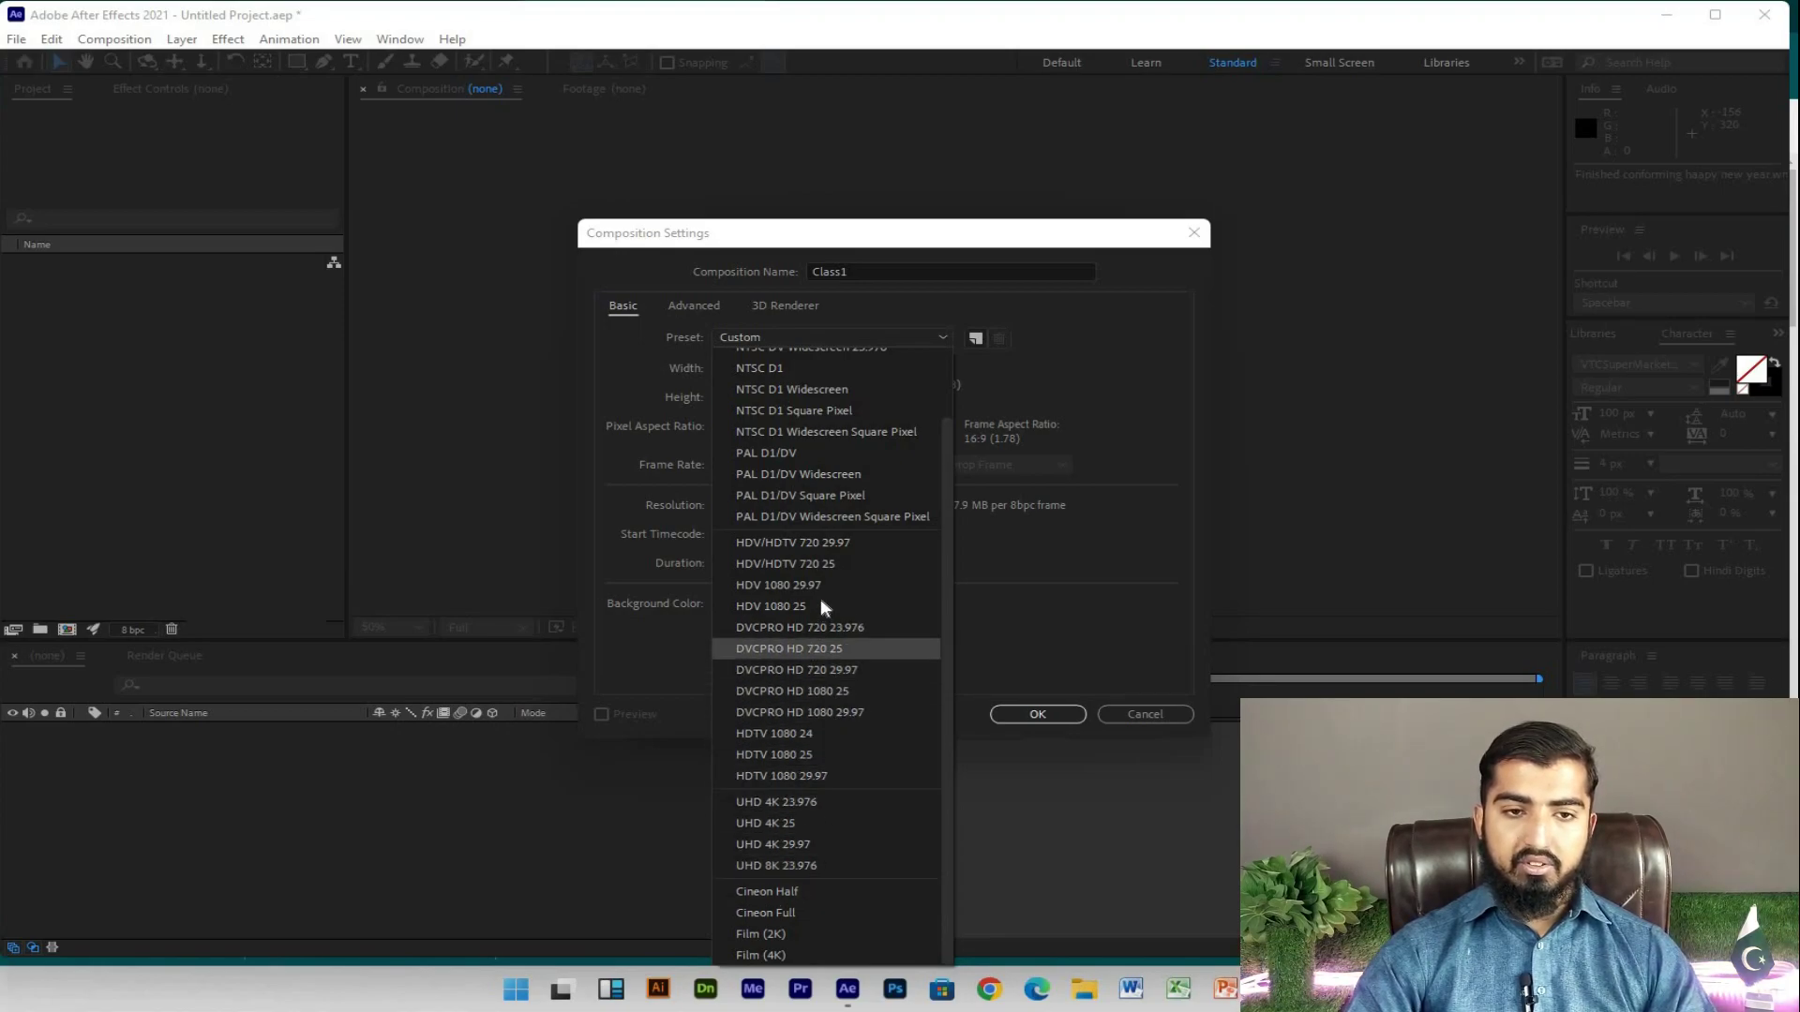
pyautogui.click(1059, 392)
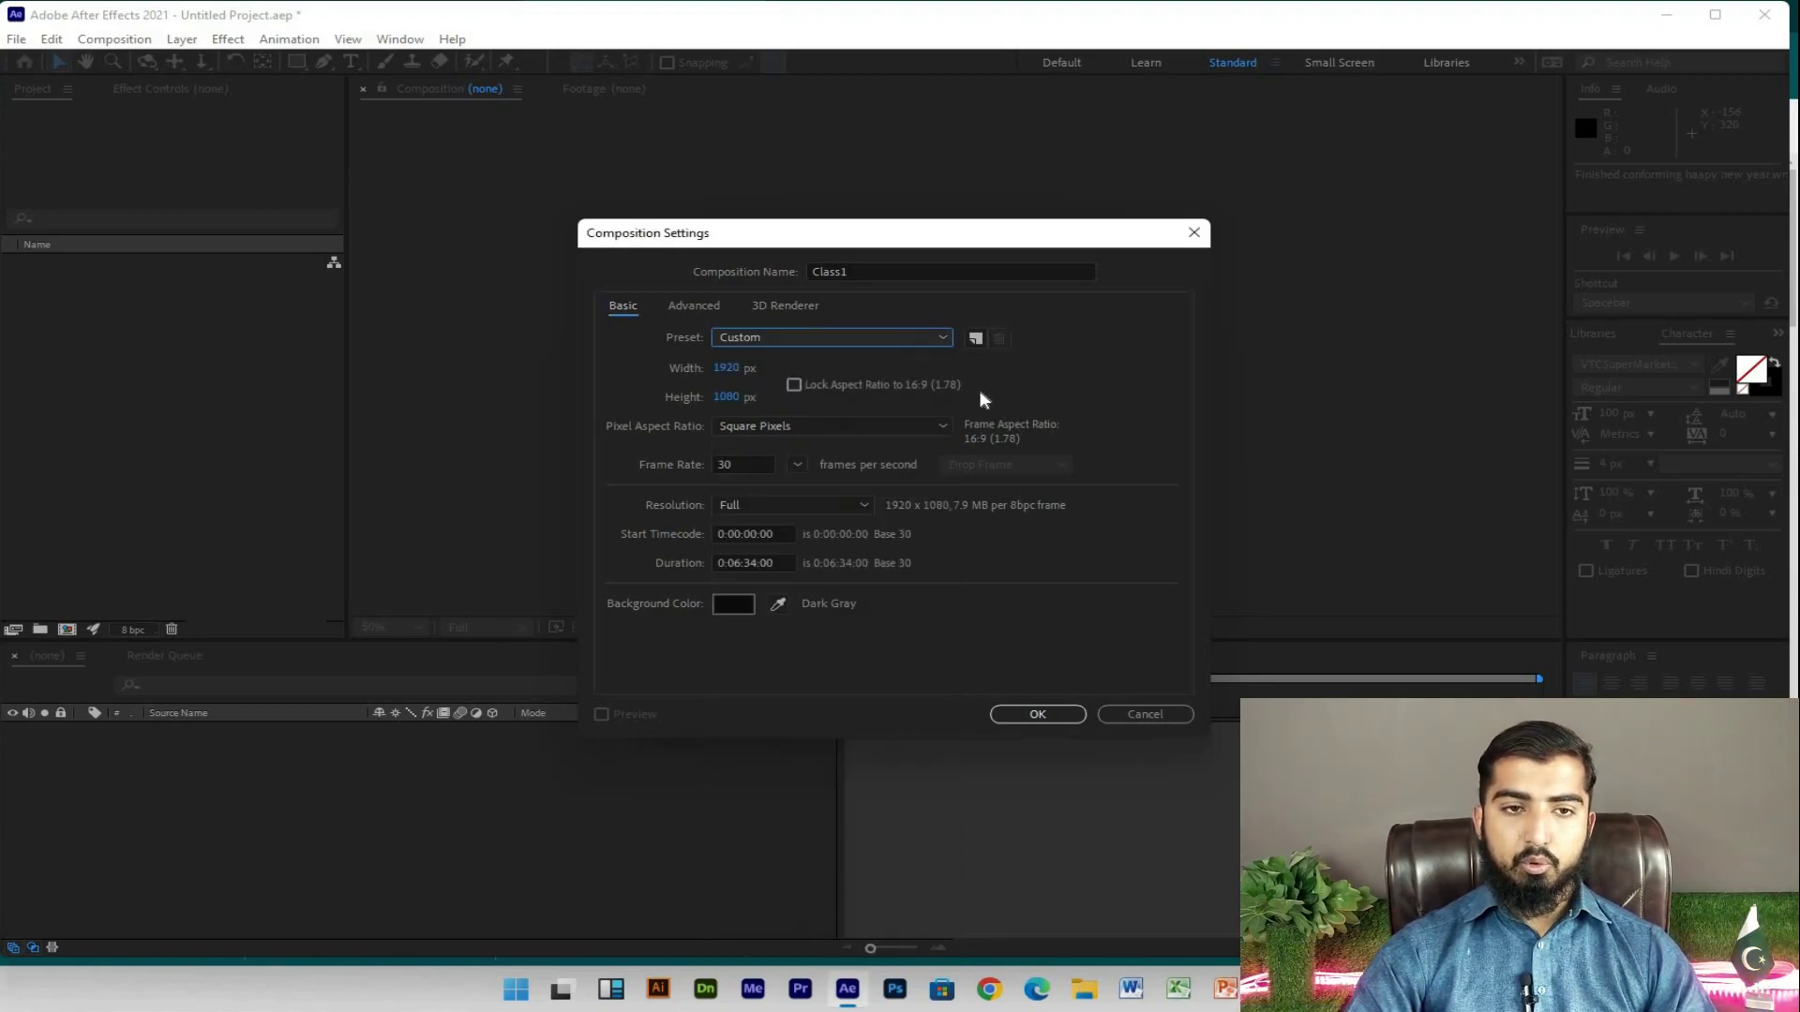
pyautogui.click(814, 340)
pyautogui.click(816, 354)
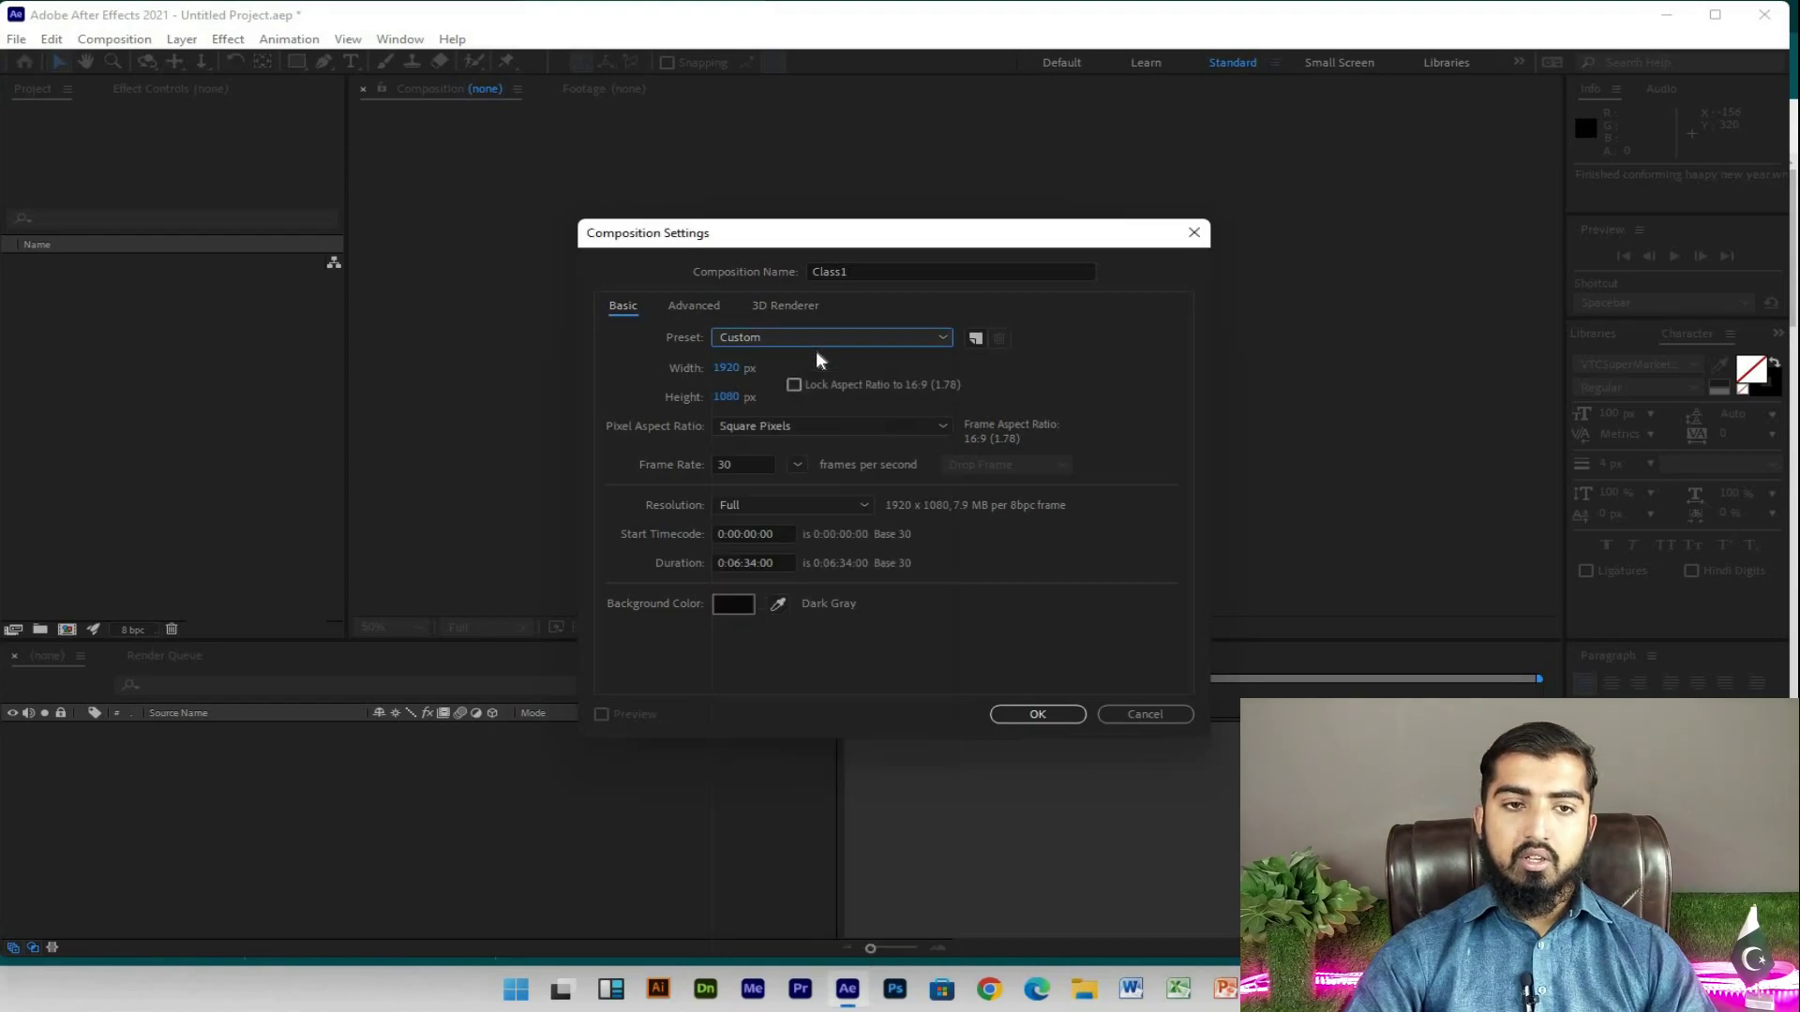
# Step: Set the Class1 width to 1080 px, after scrubbing it up to about 2067
pyautogui.click(738, 370)
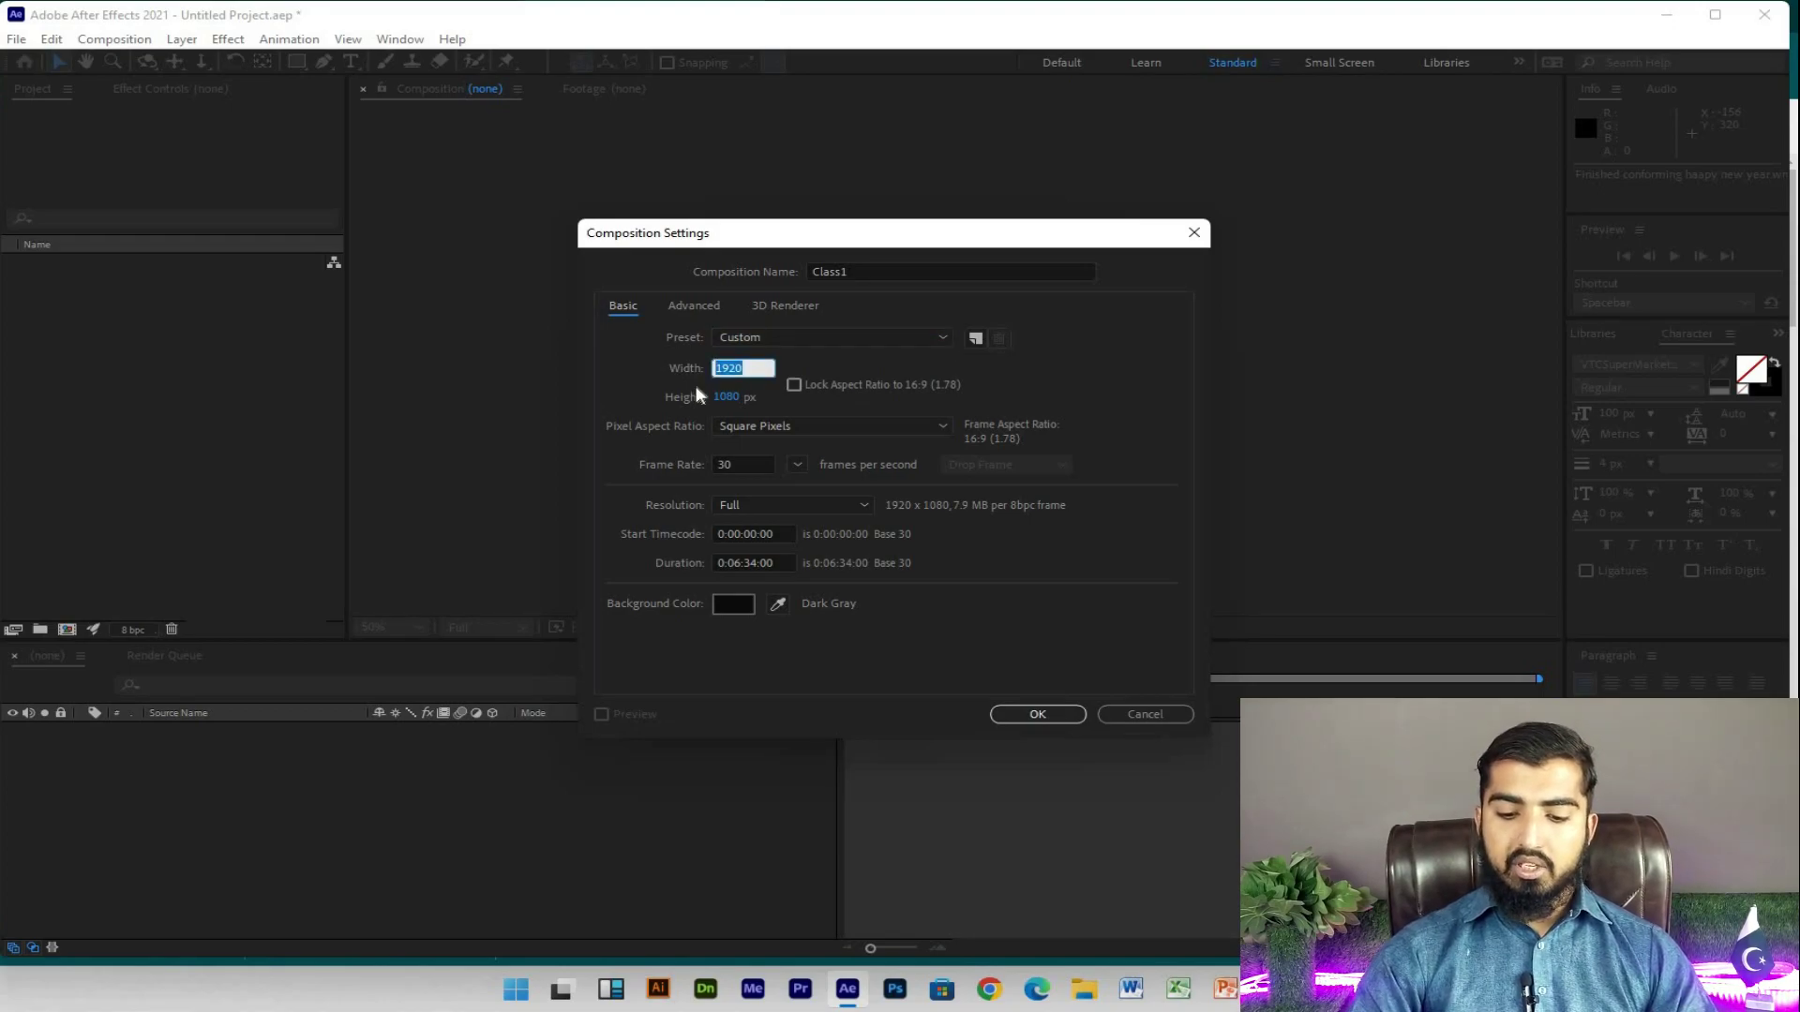
pyautogui.write('1')
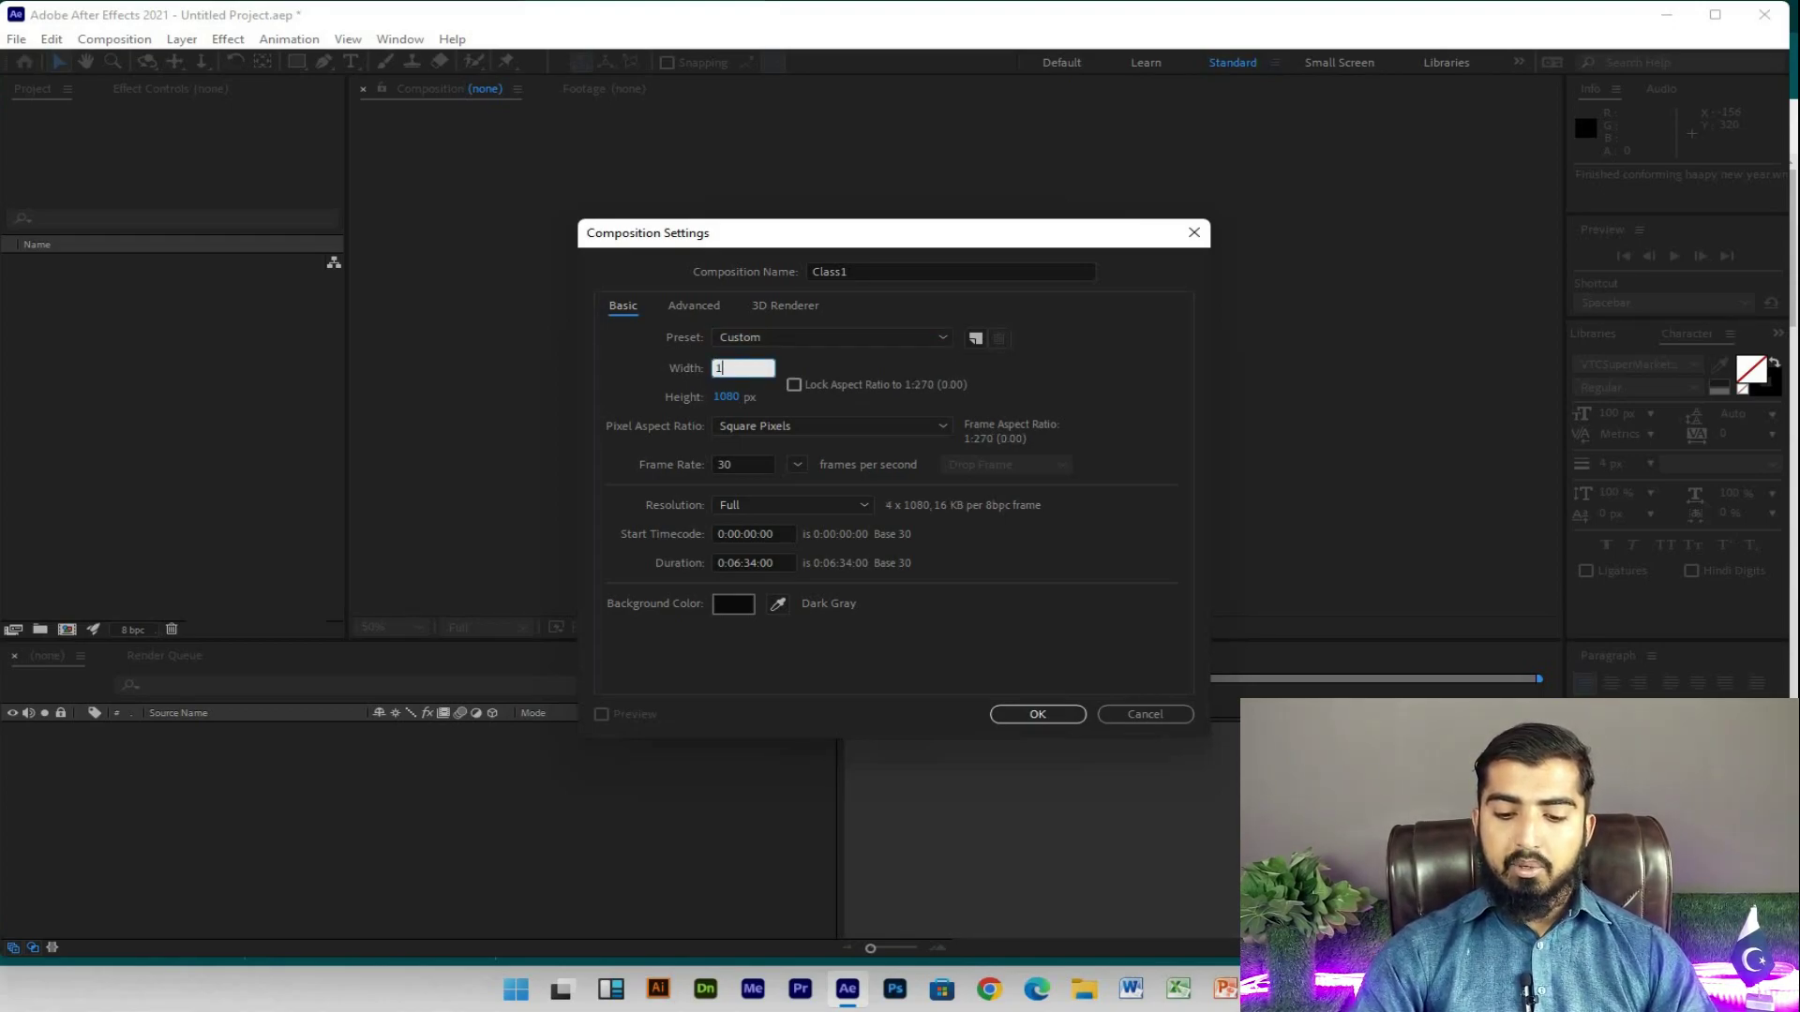
pyautogui.write('080')
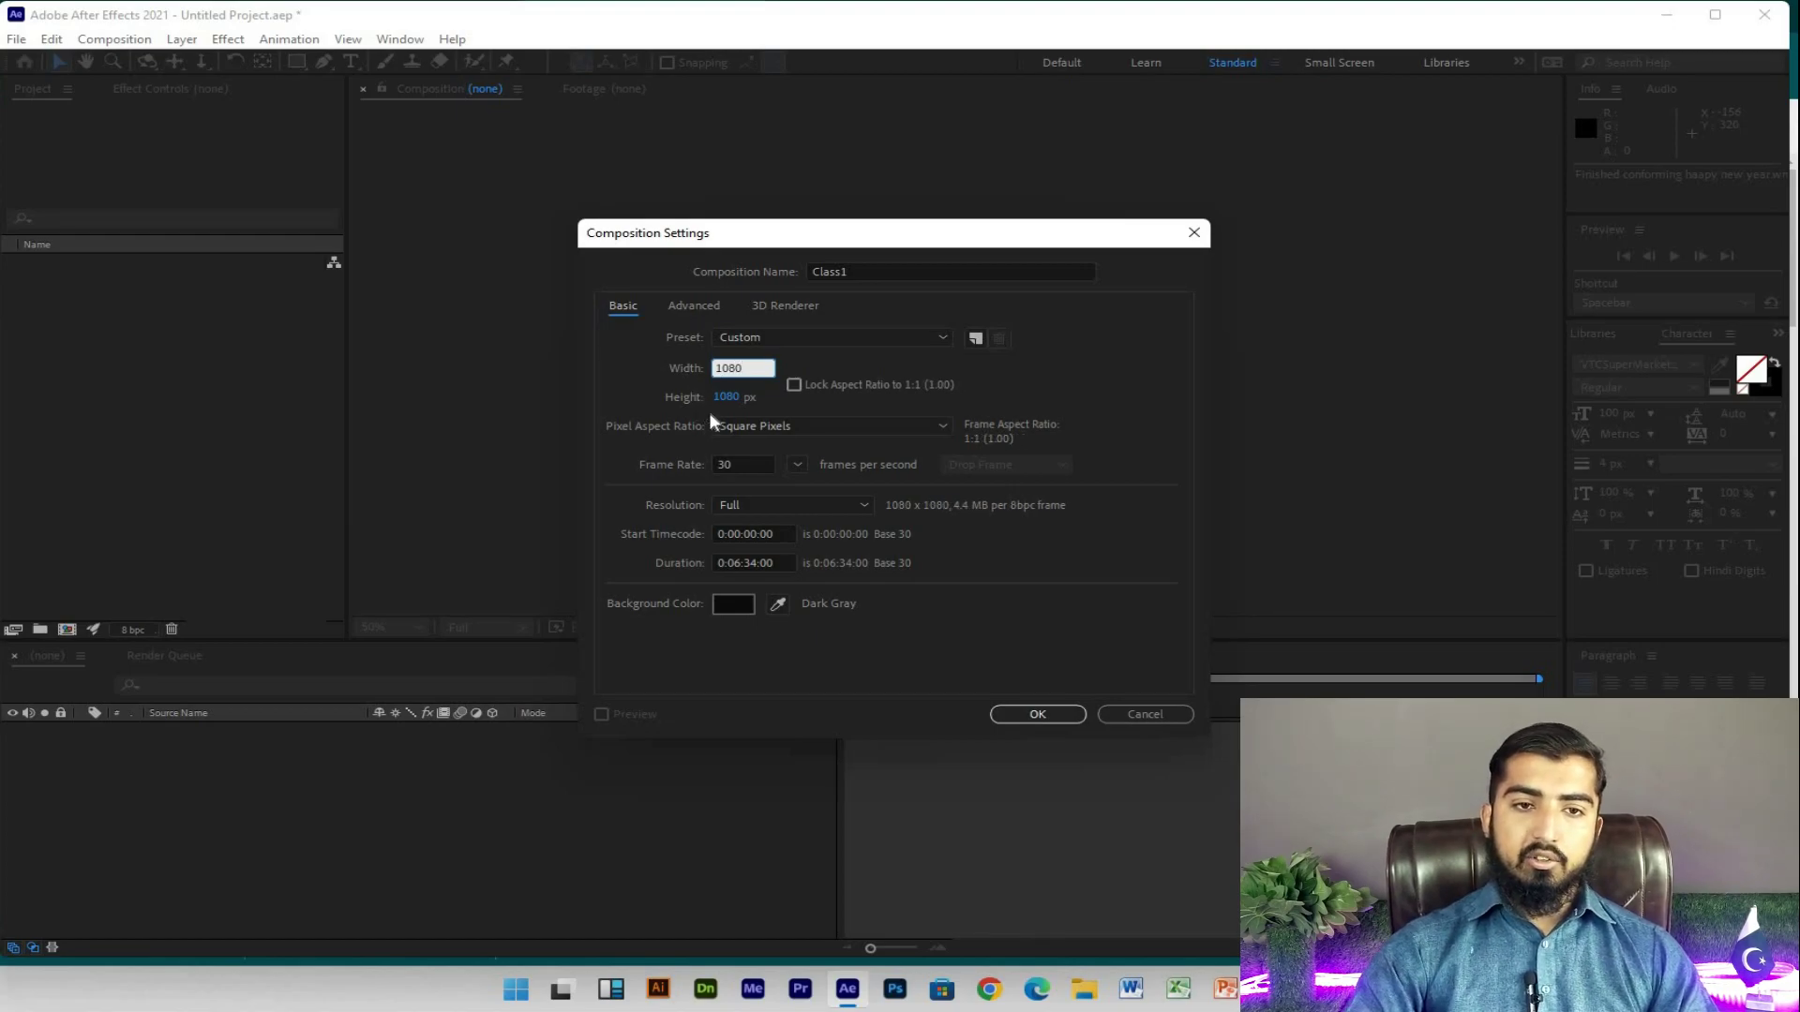
pyautogui.click(1048, 373)
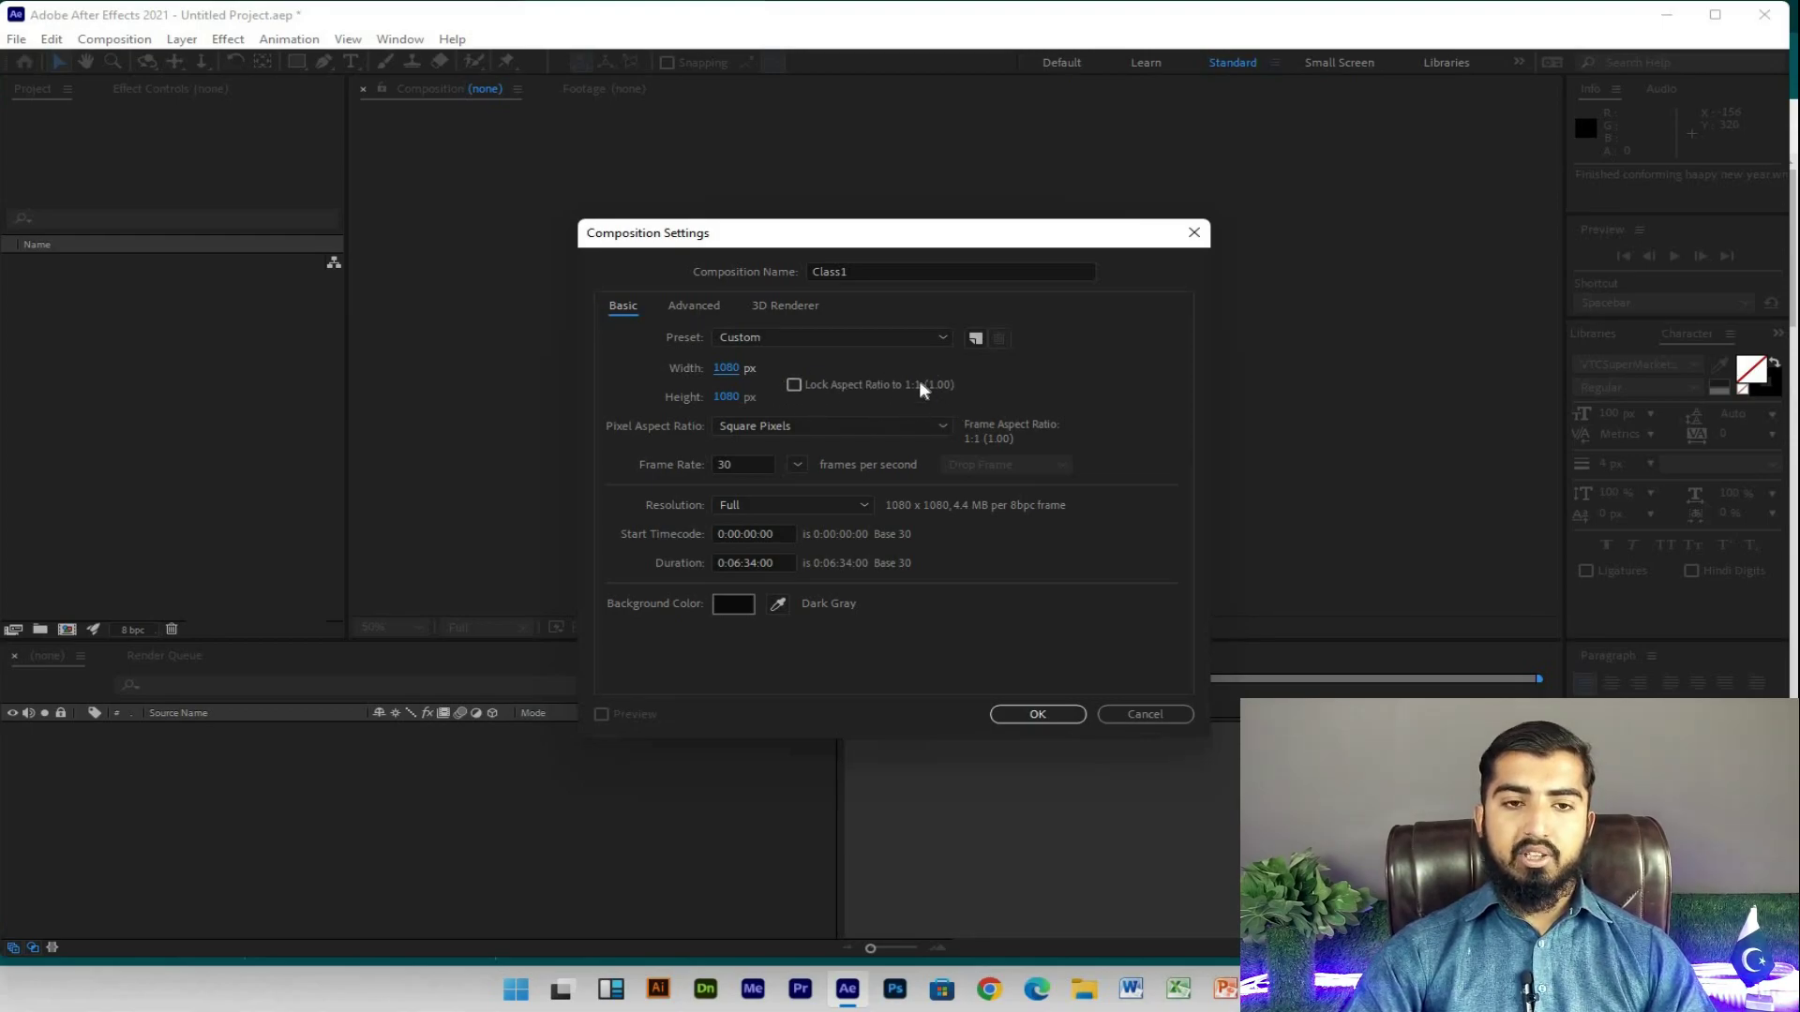
pyautogui.moveTo(726, 368); pyautogui.dragTo(816, 372)
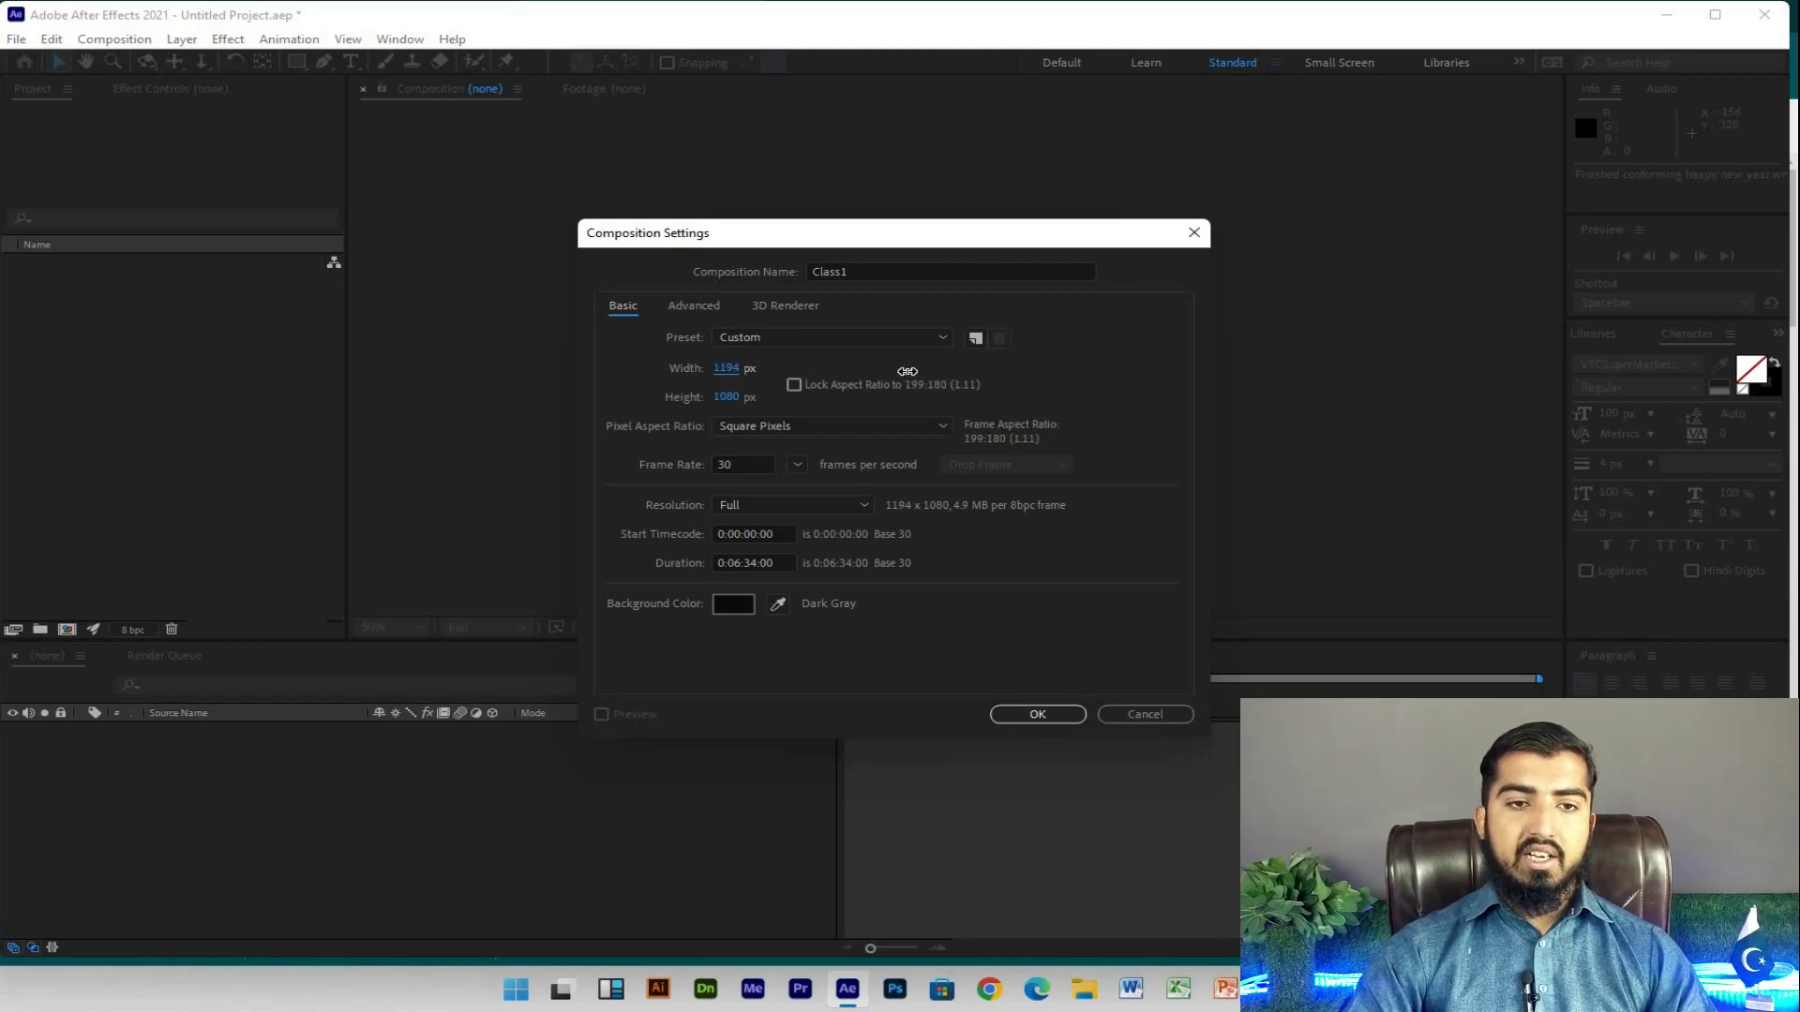
pyautogui.moveTo(816, 372); pyautogui.dragTo(1555, 380)
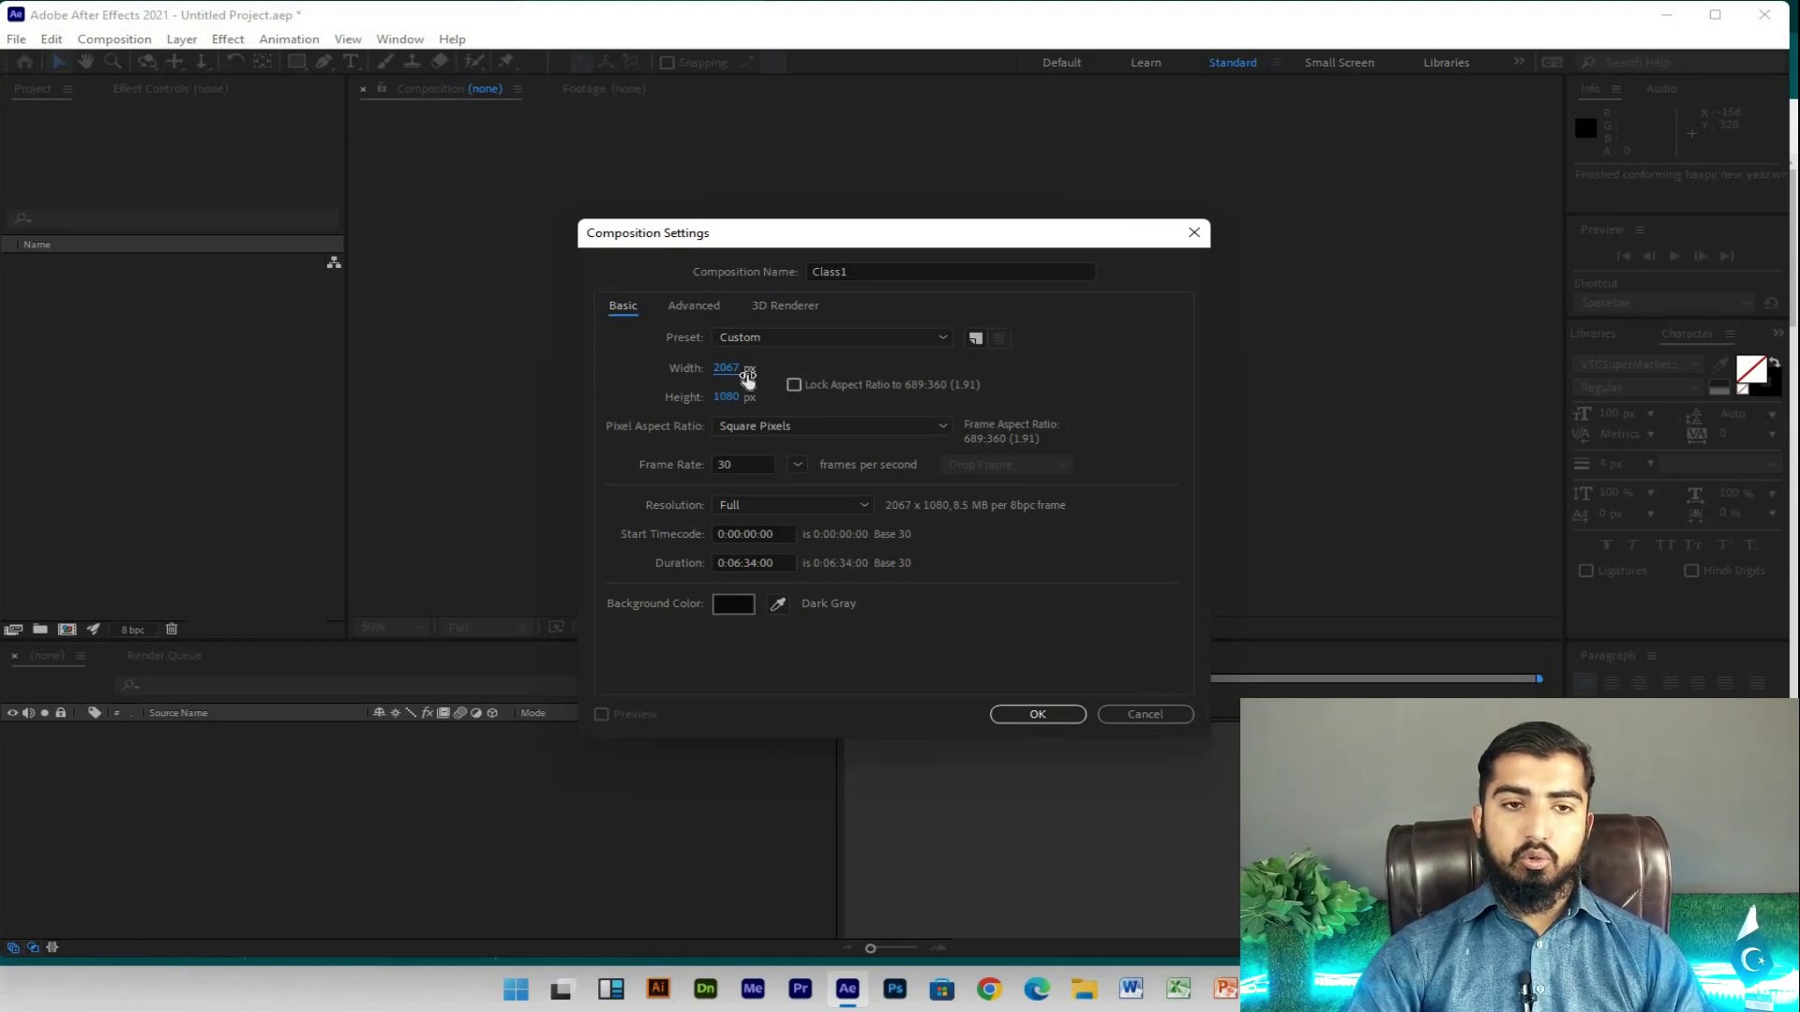
pyautogui.moveTo(756, 373); pyautogui.dragTo(686, 375)
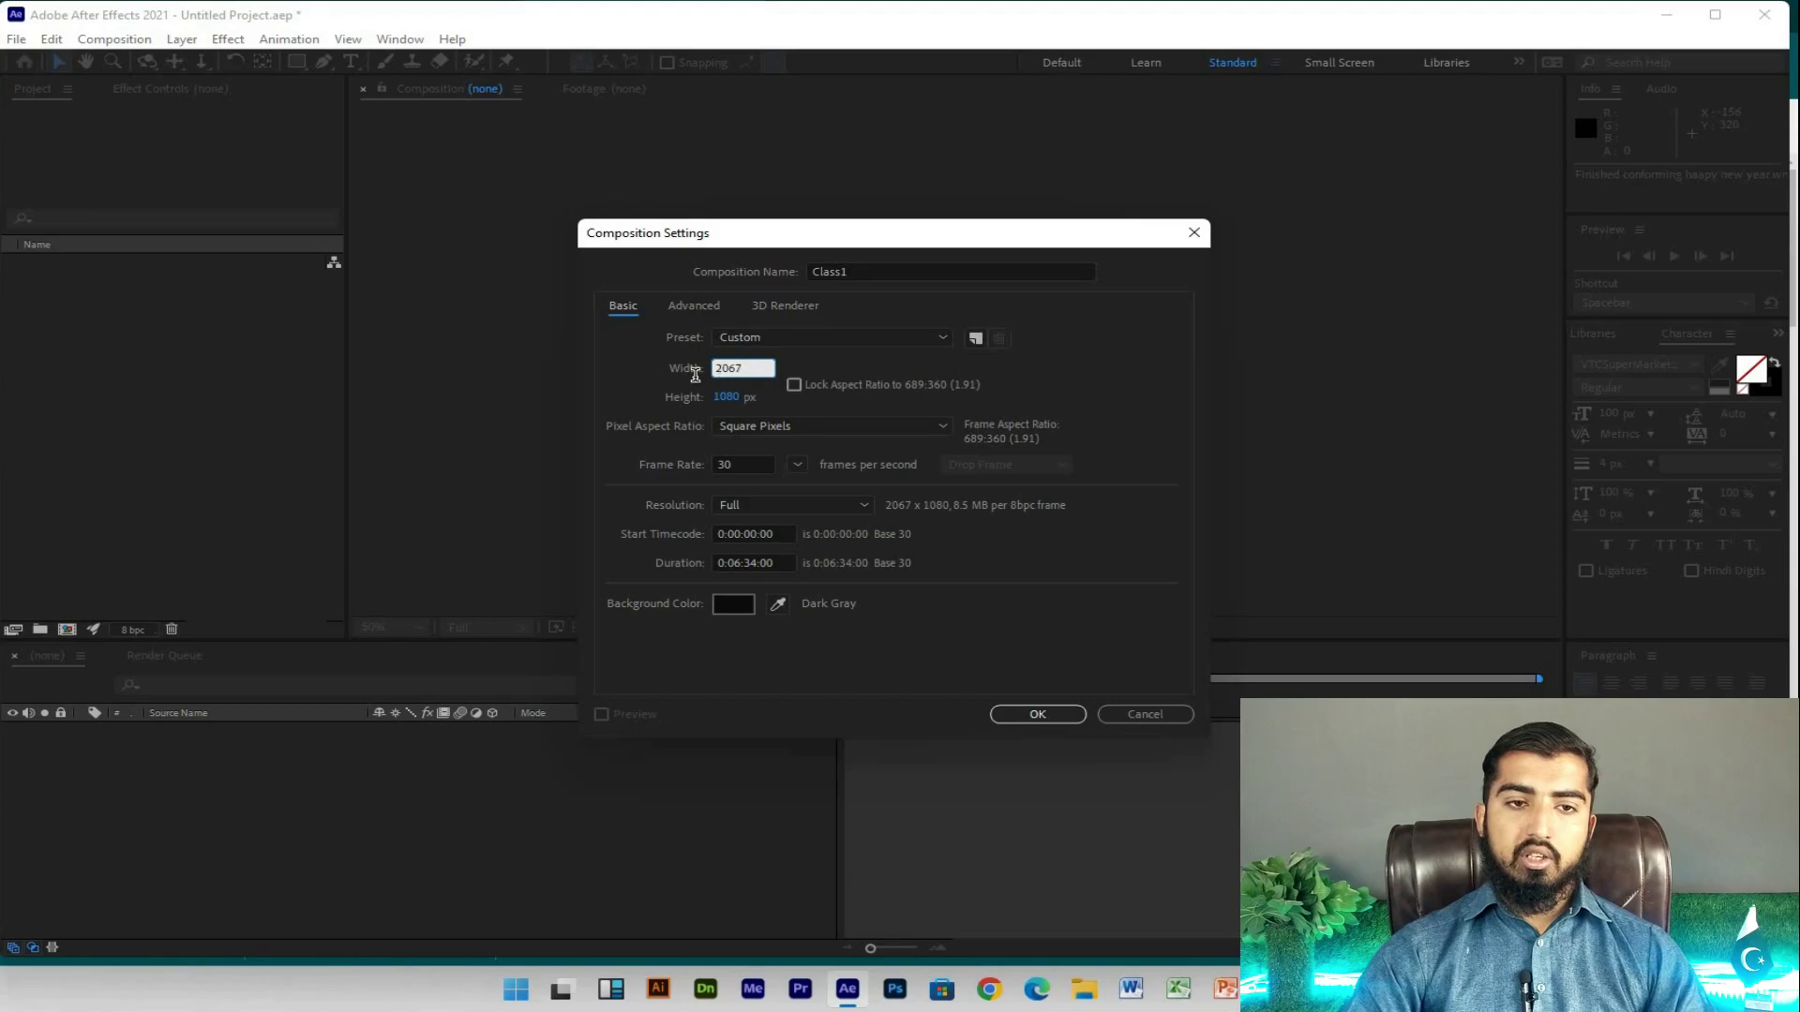
pyautogui.write('1080')
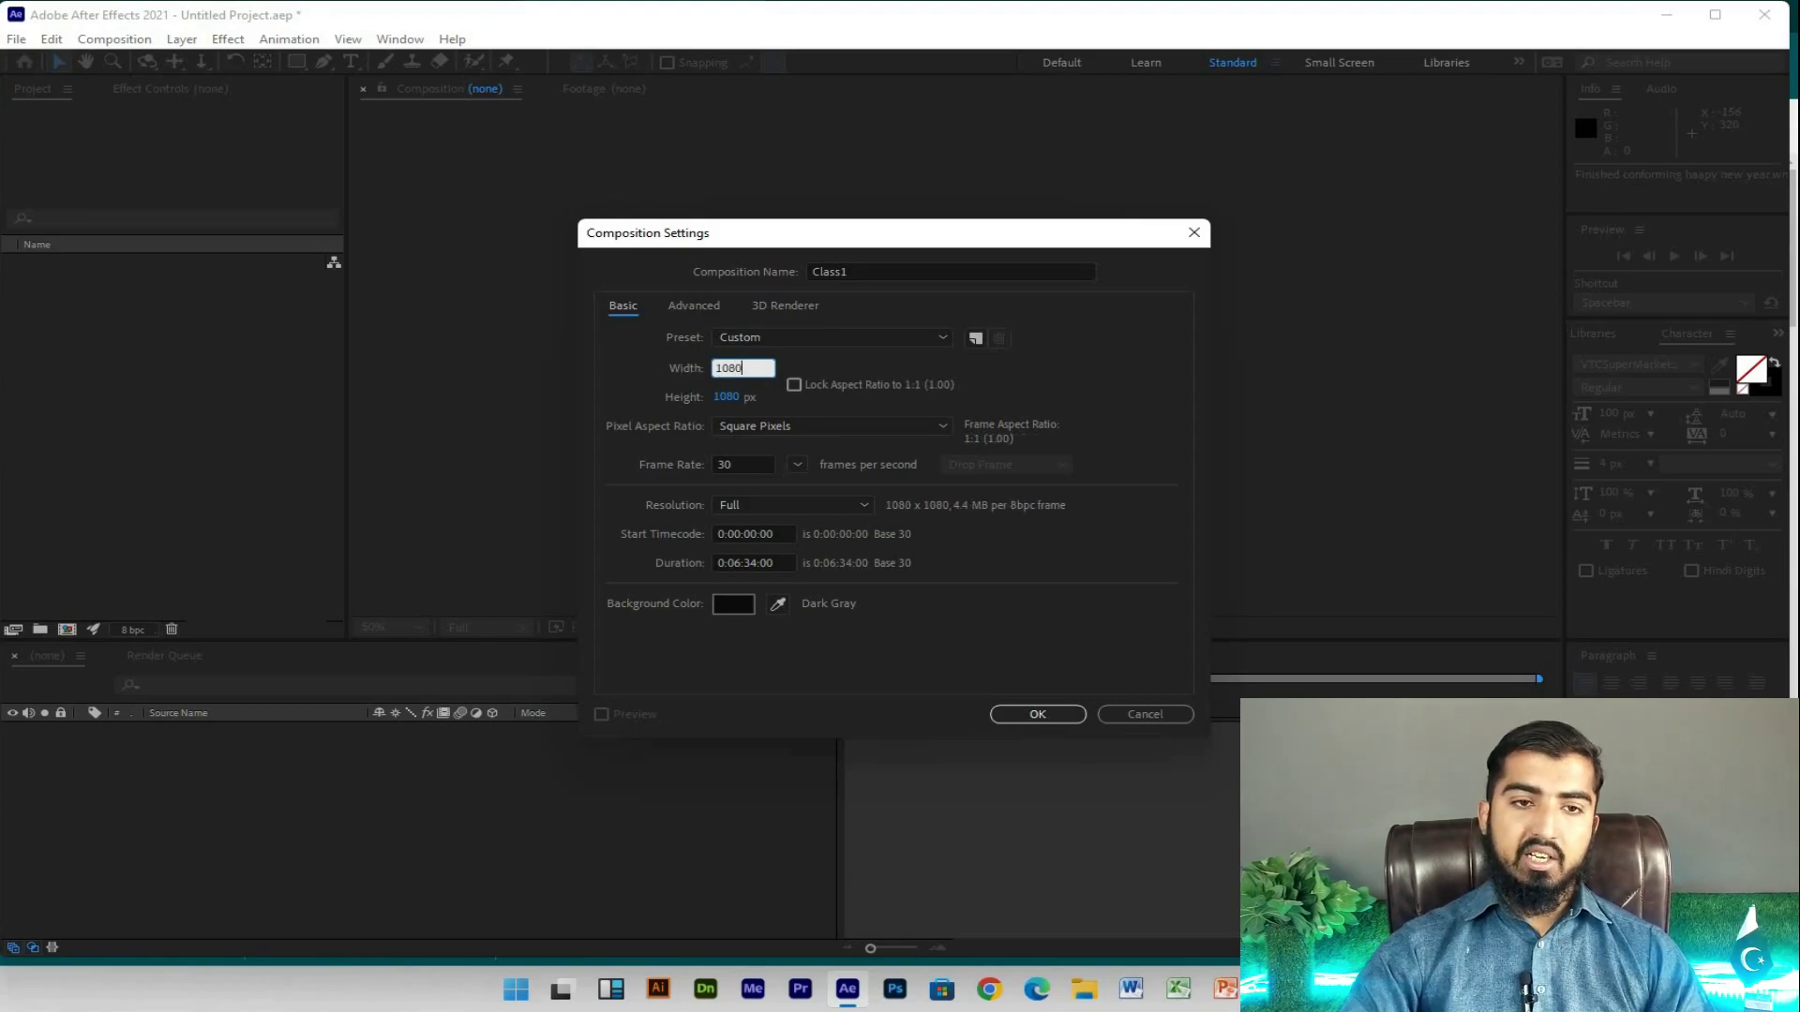
pyautogui.click(1138, 375)
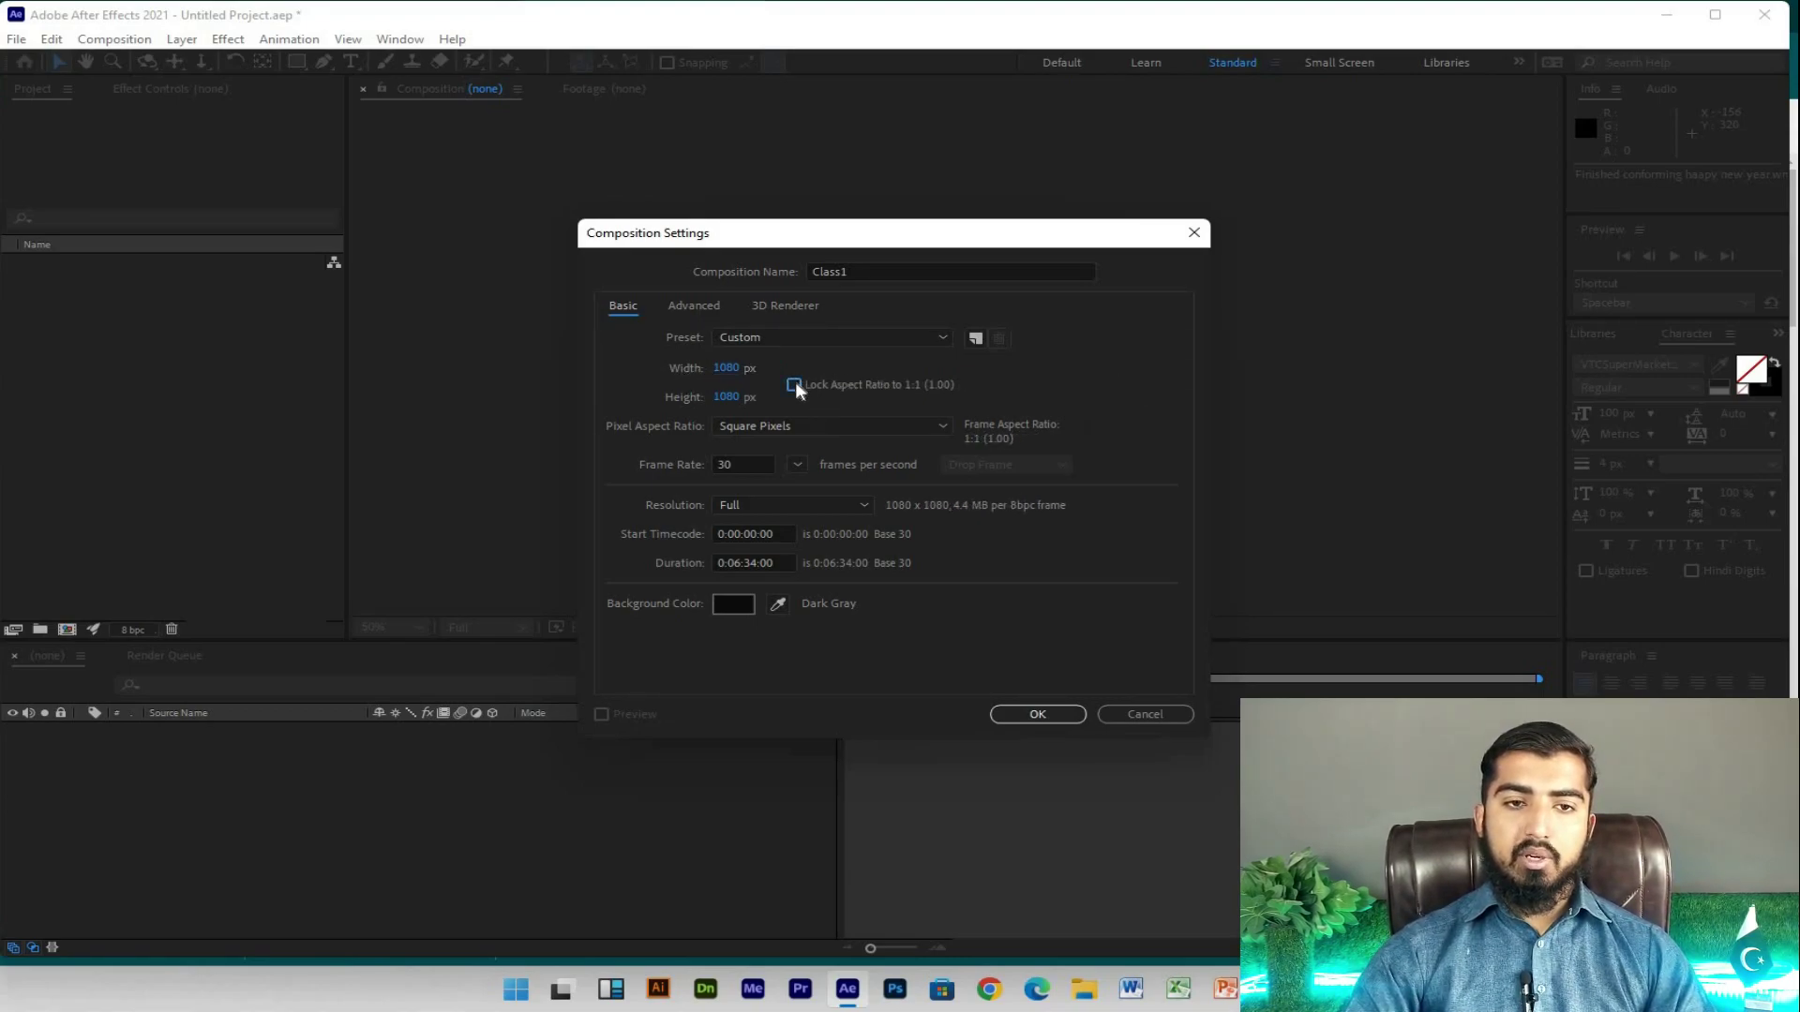
# Step: Lock the aspect ratio at 1:1, scrub the square size, then enter width 1920 and height 1080
pyautogui.click(796, 385)
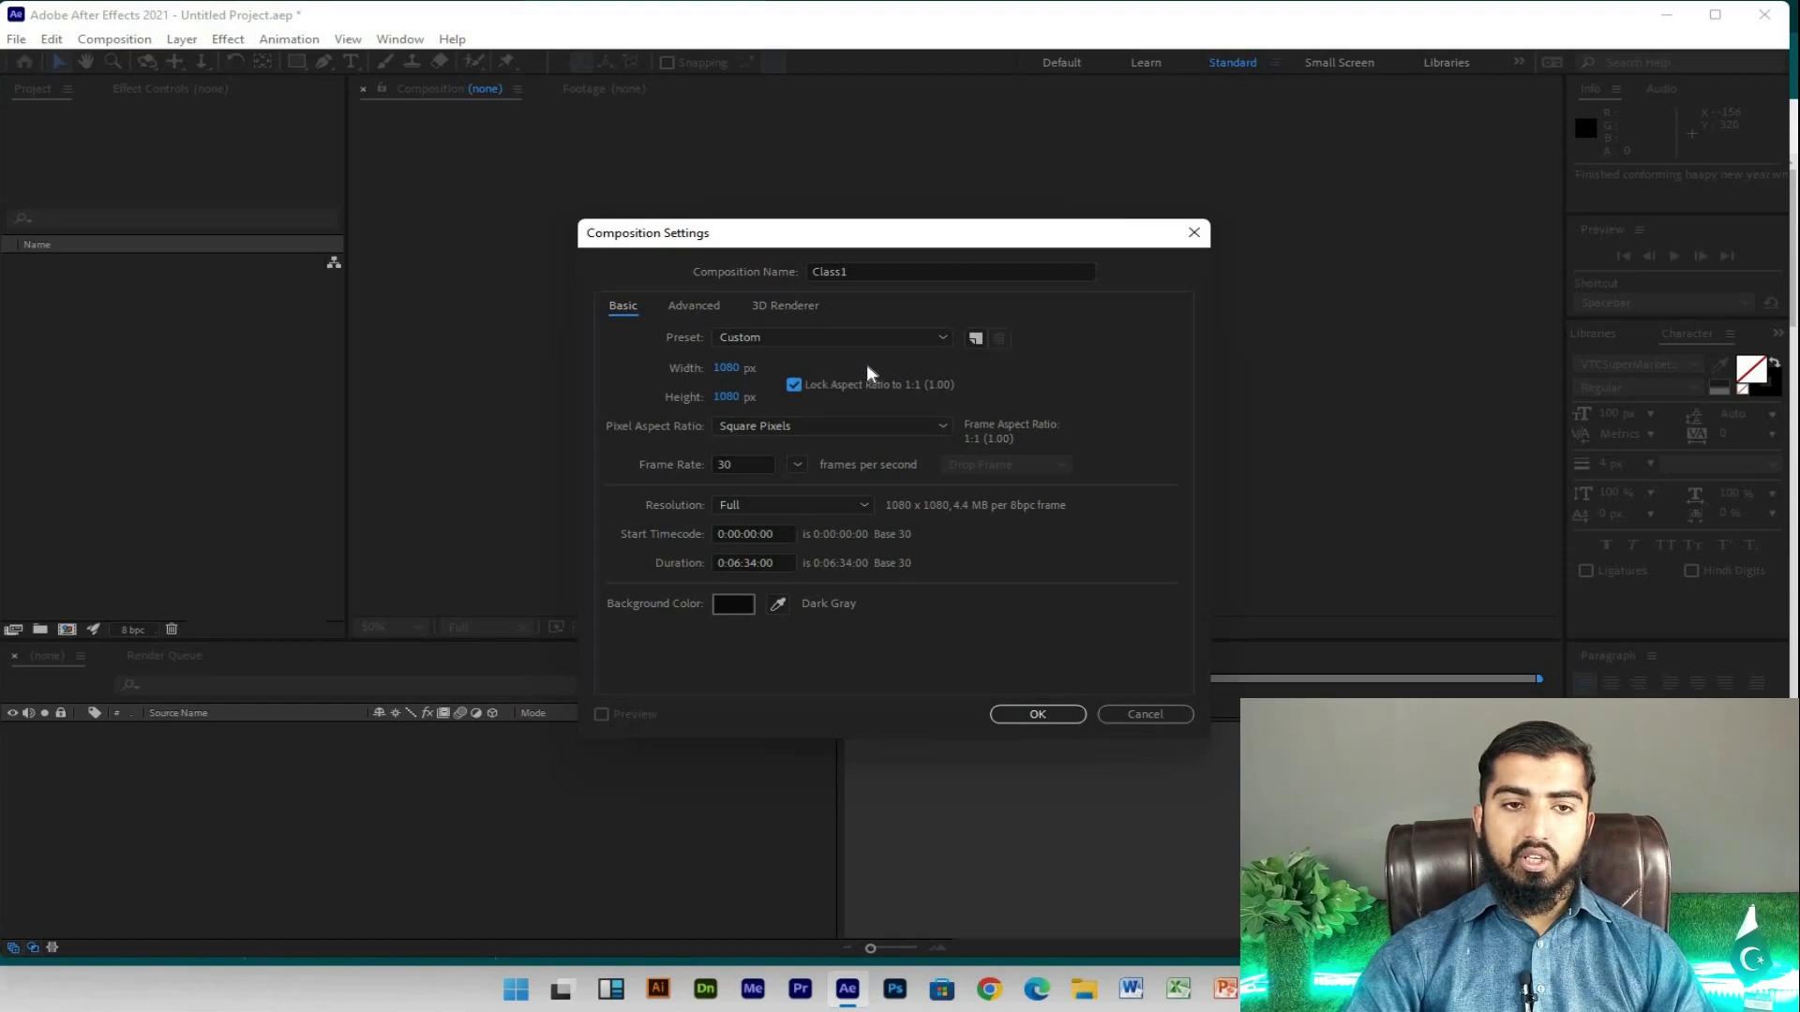
pyautogui.moveTo(727, 367); pyautogui.dragTo(913, 368)
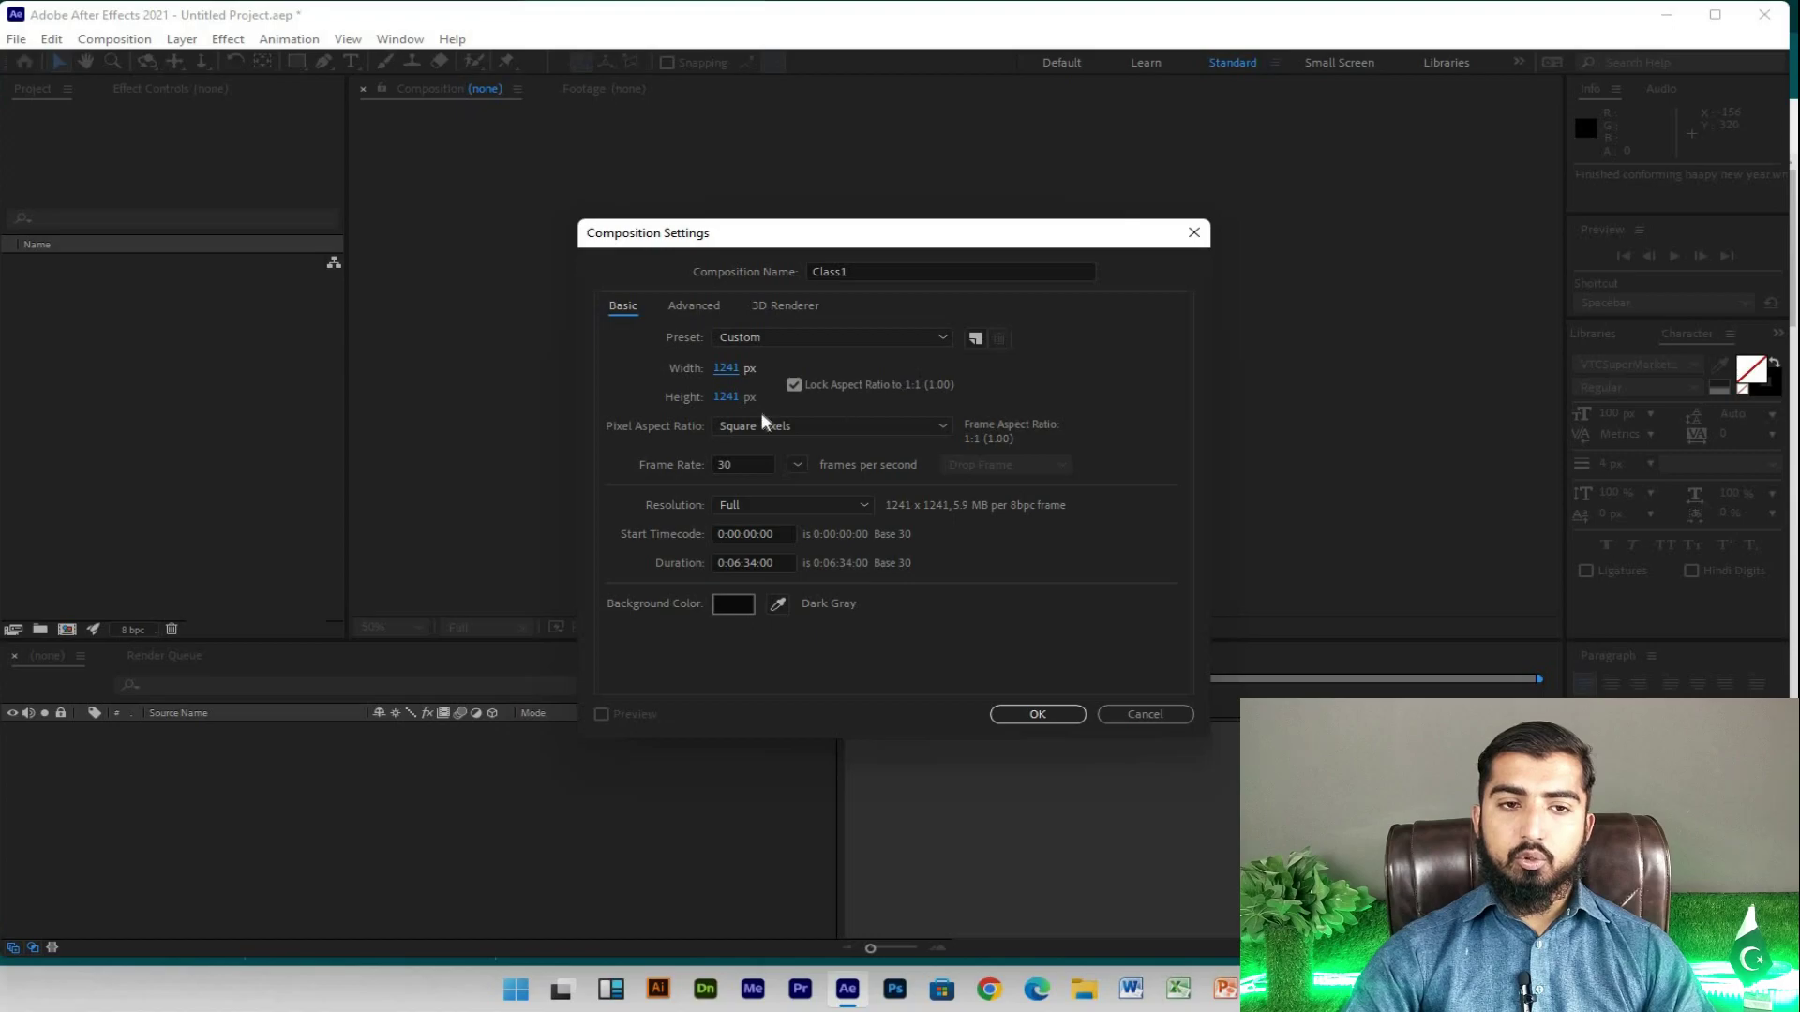
pyautogui.moveTo(727, 397); pyautogui.dragTo(878, 402)
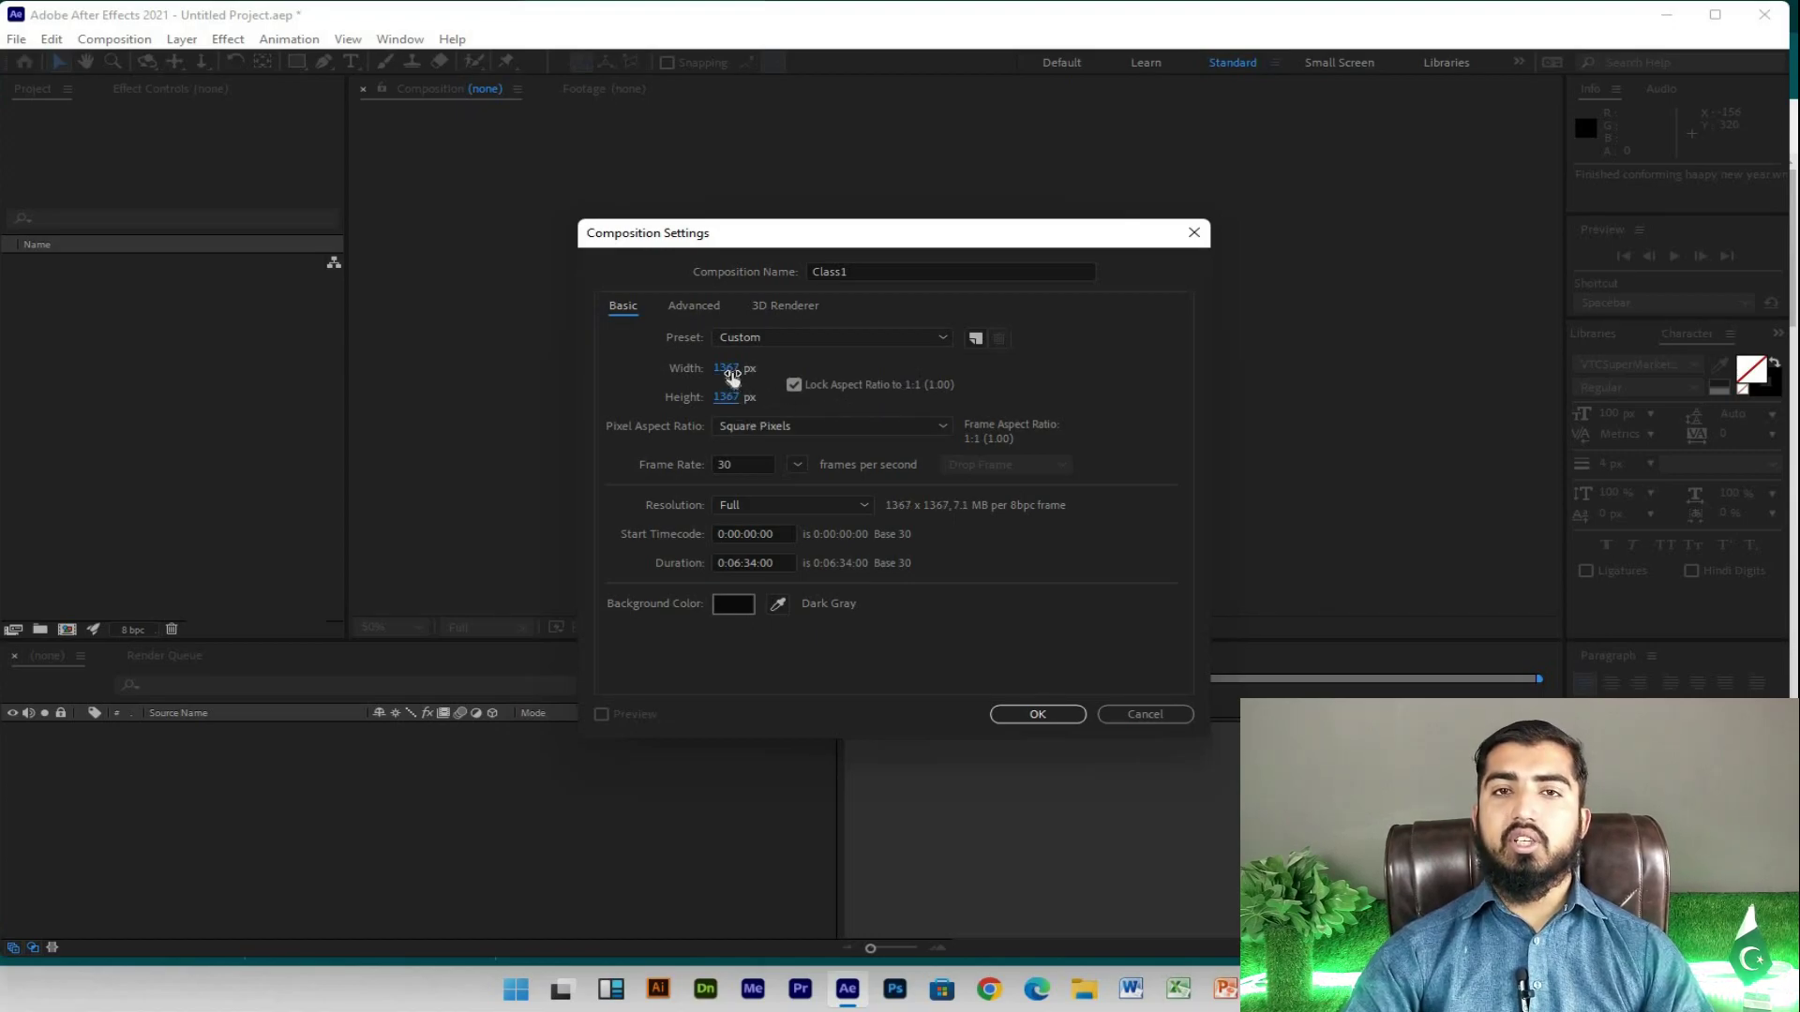
pyautogui.moveTo(732, 375); pyautogui.dragTo(592, 371)
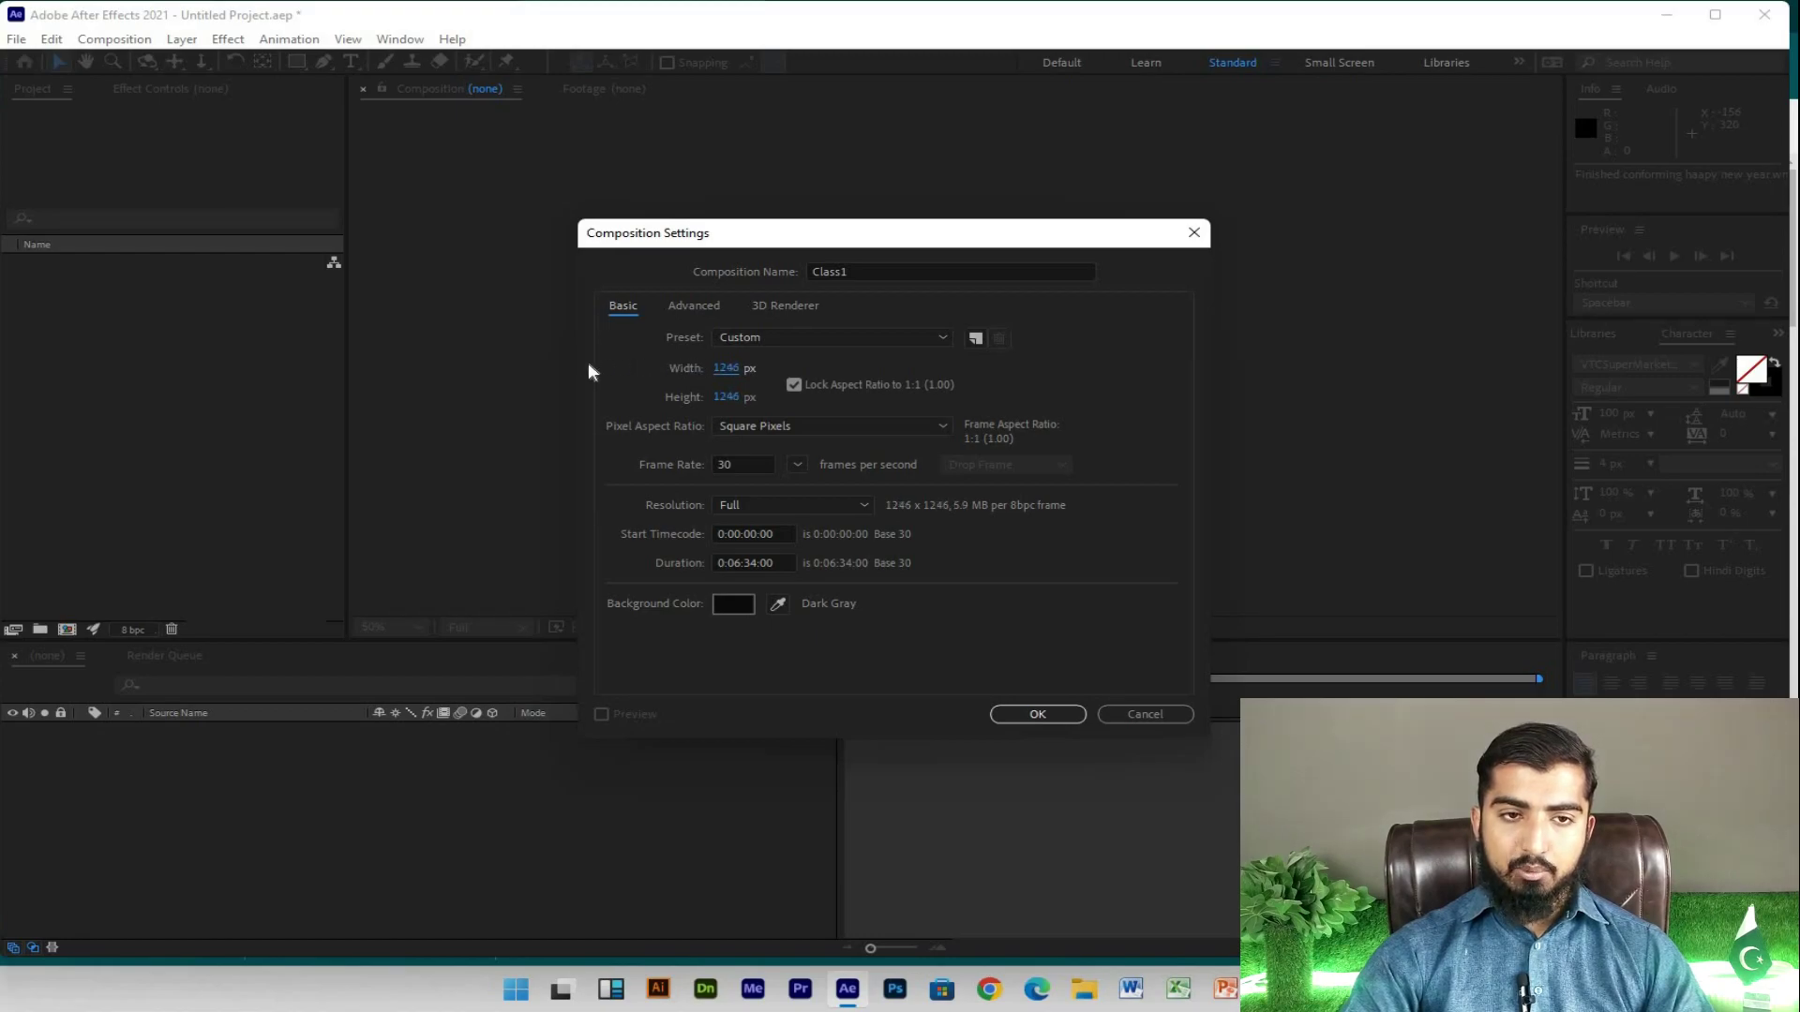
pyautogui.moveTo(727, 398); pyautogui.dragTo(670, 409)
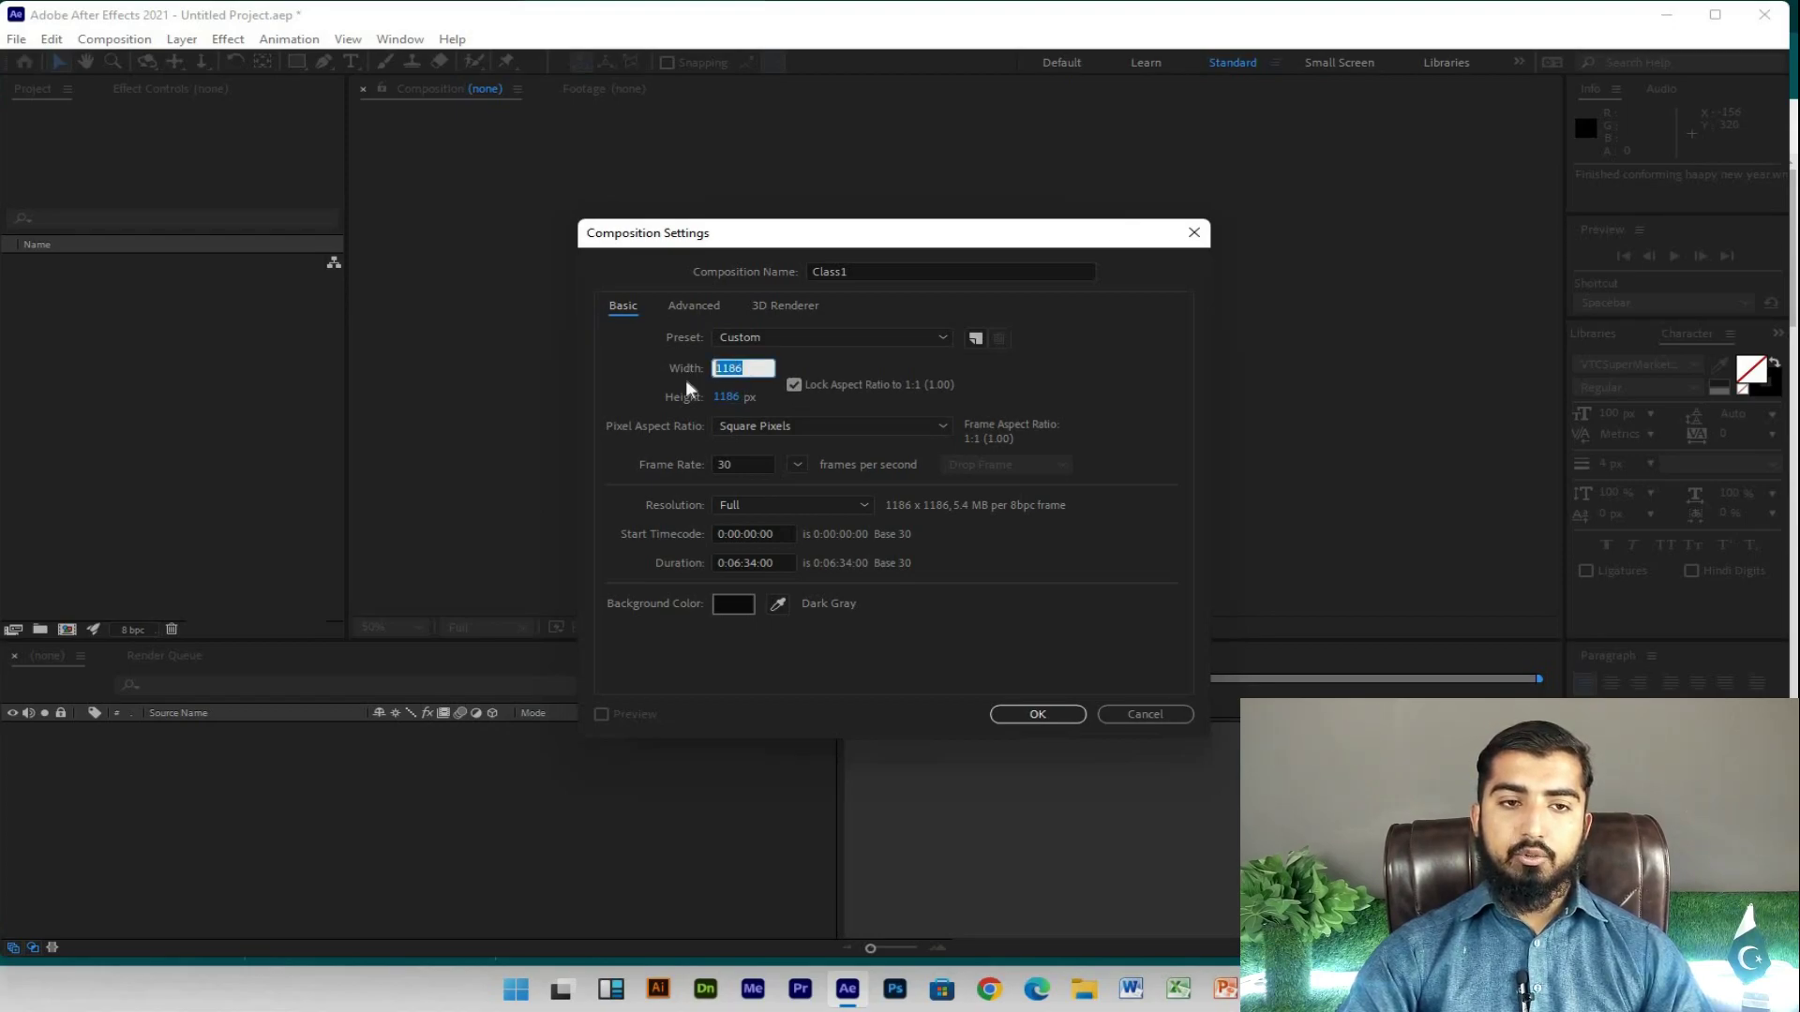
pyautogui.write('19')
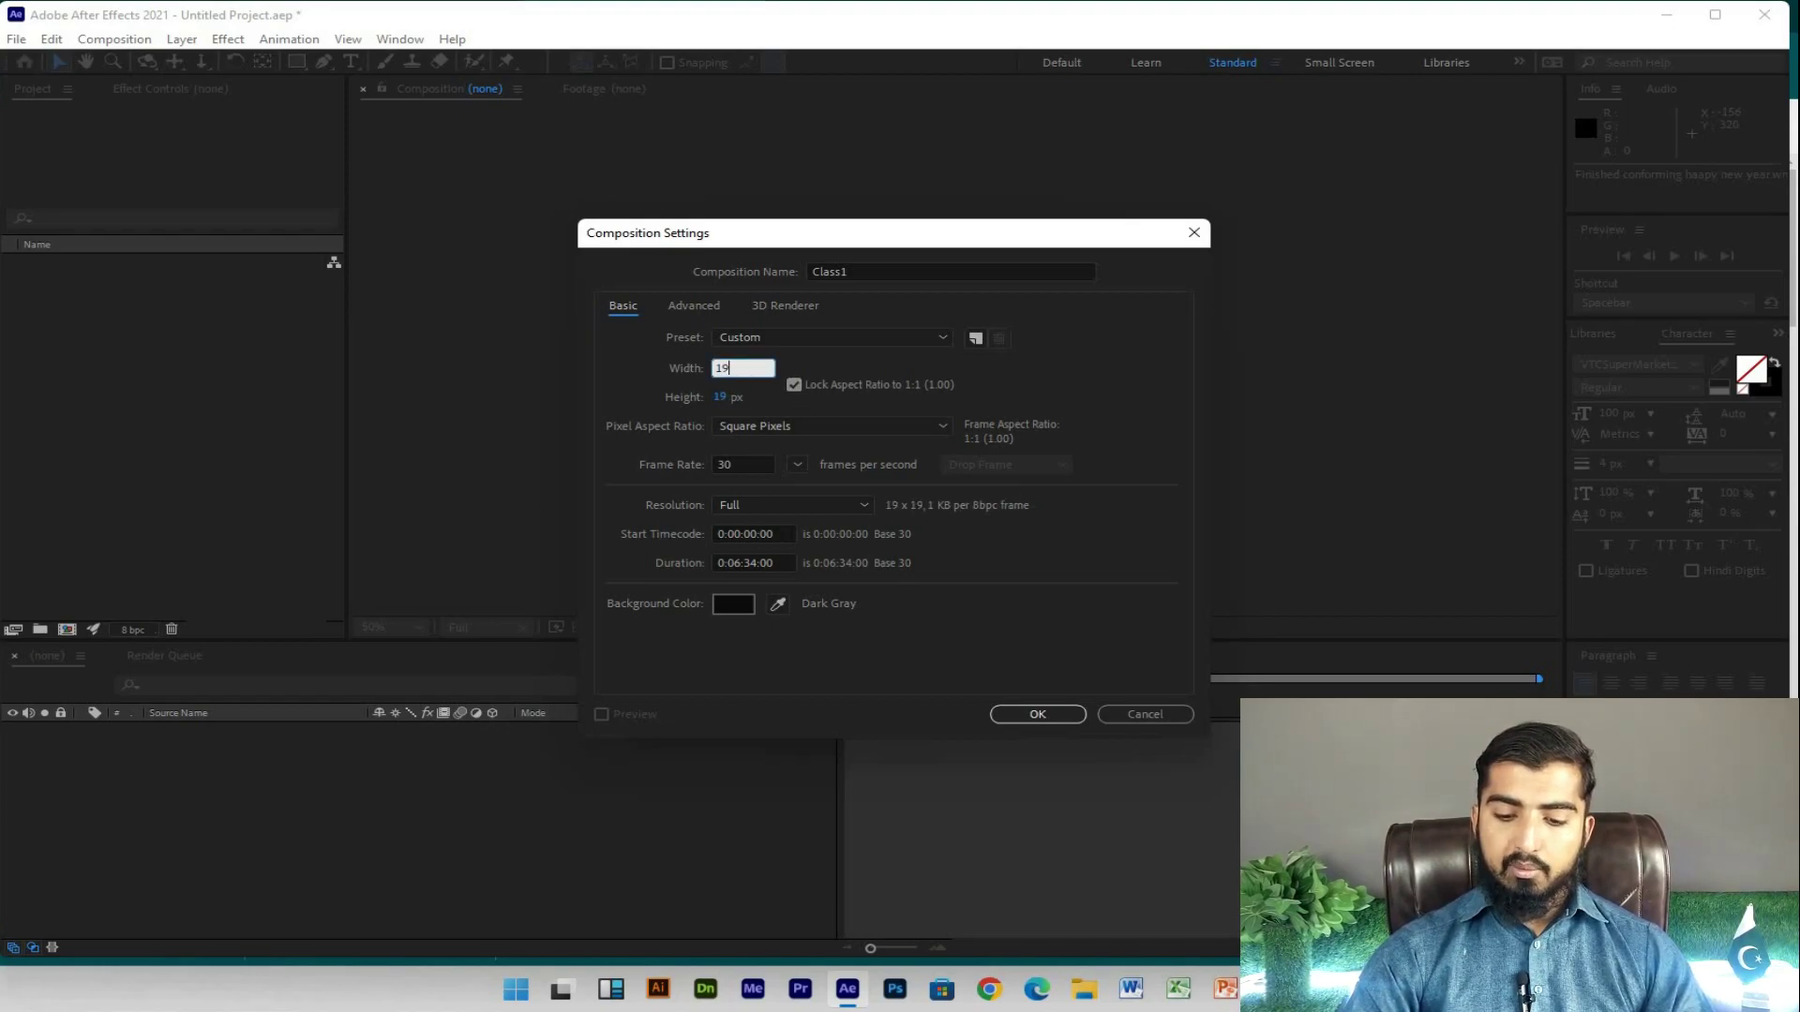
pyautogui.write('20')
pyautogui.press('Tab')
pyautogui.write('1')
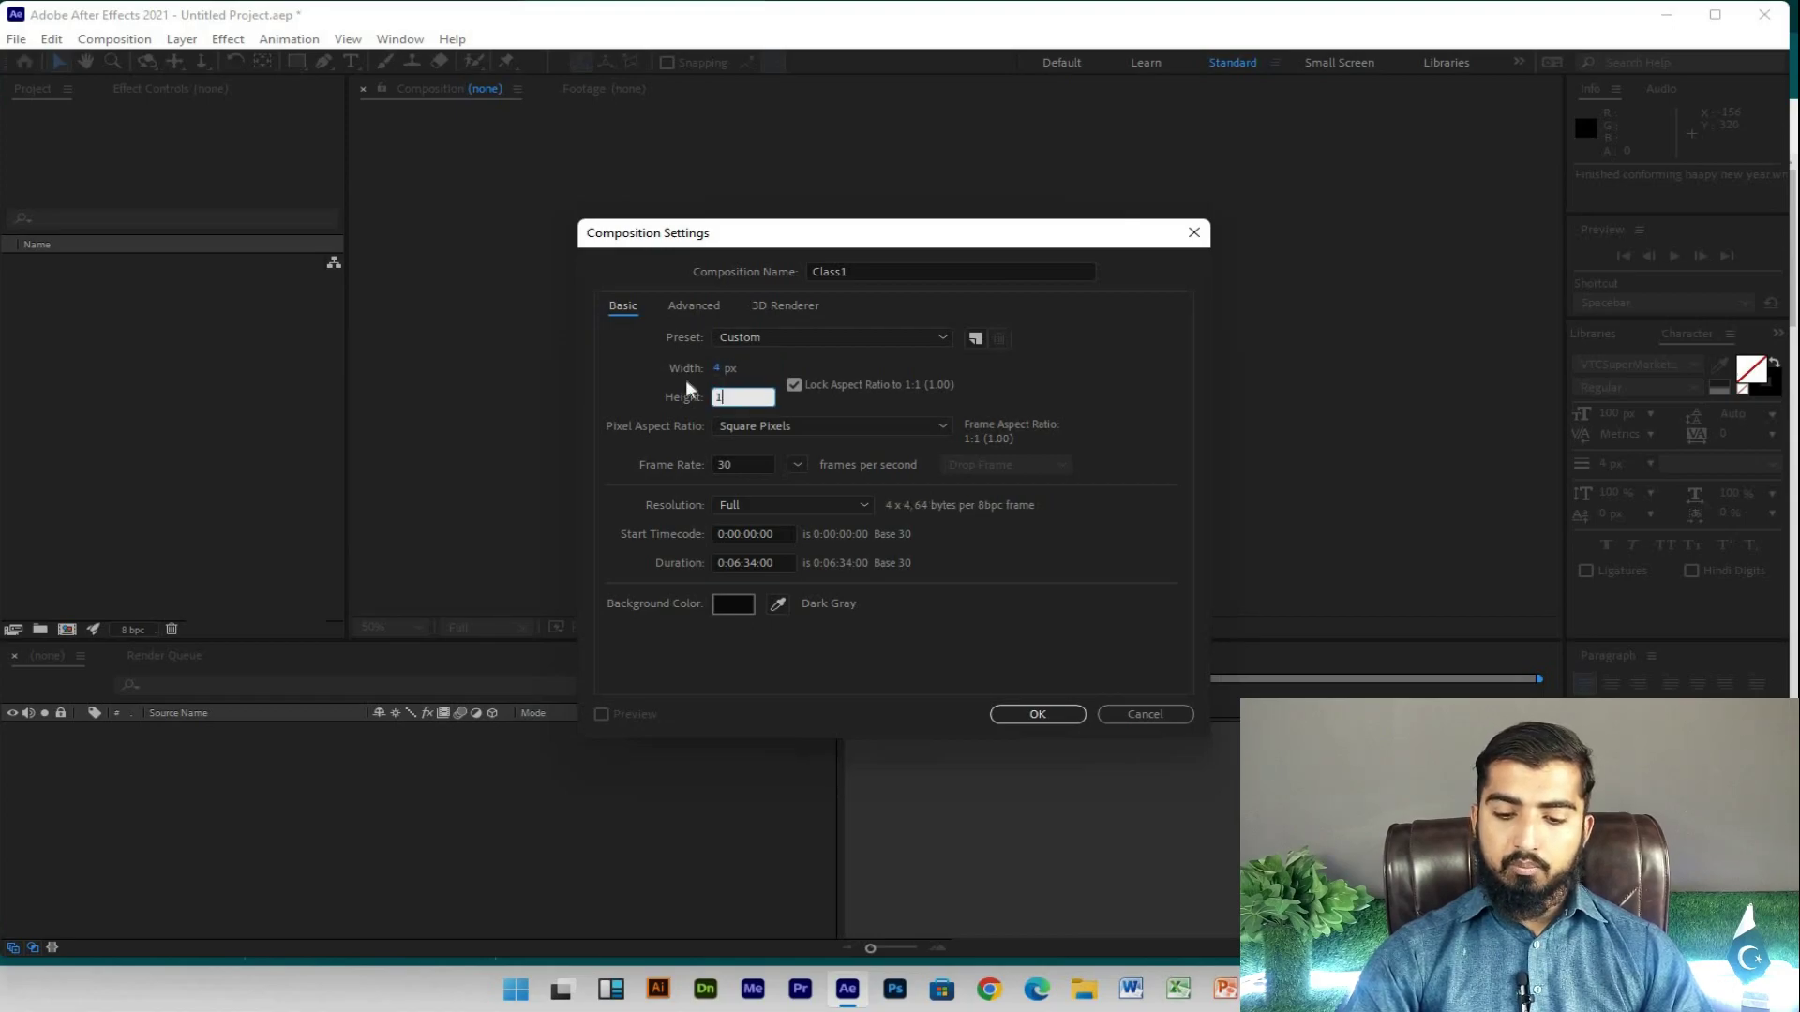
pyautogui.write('080')
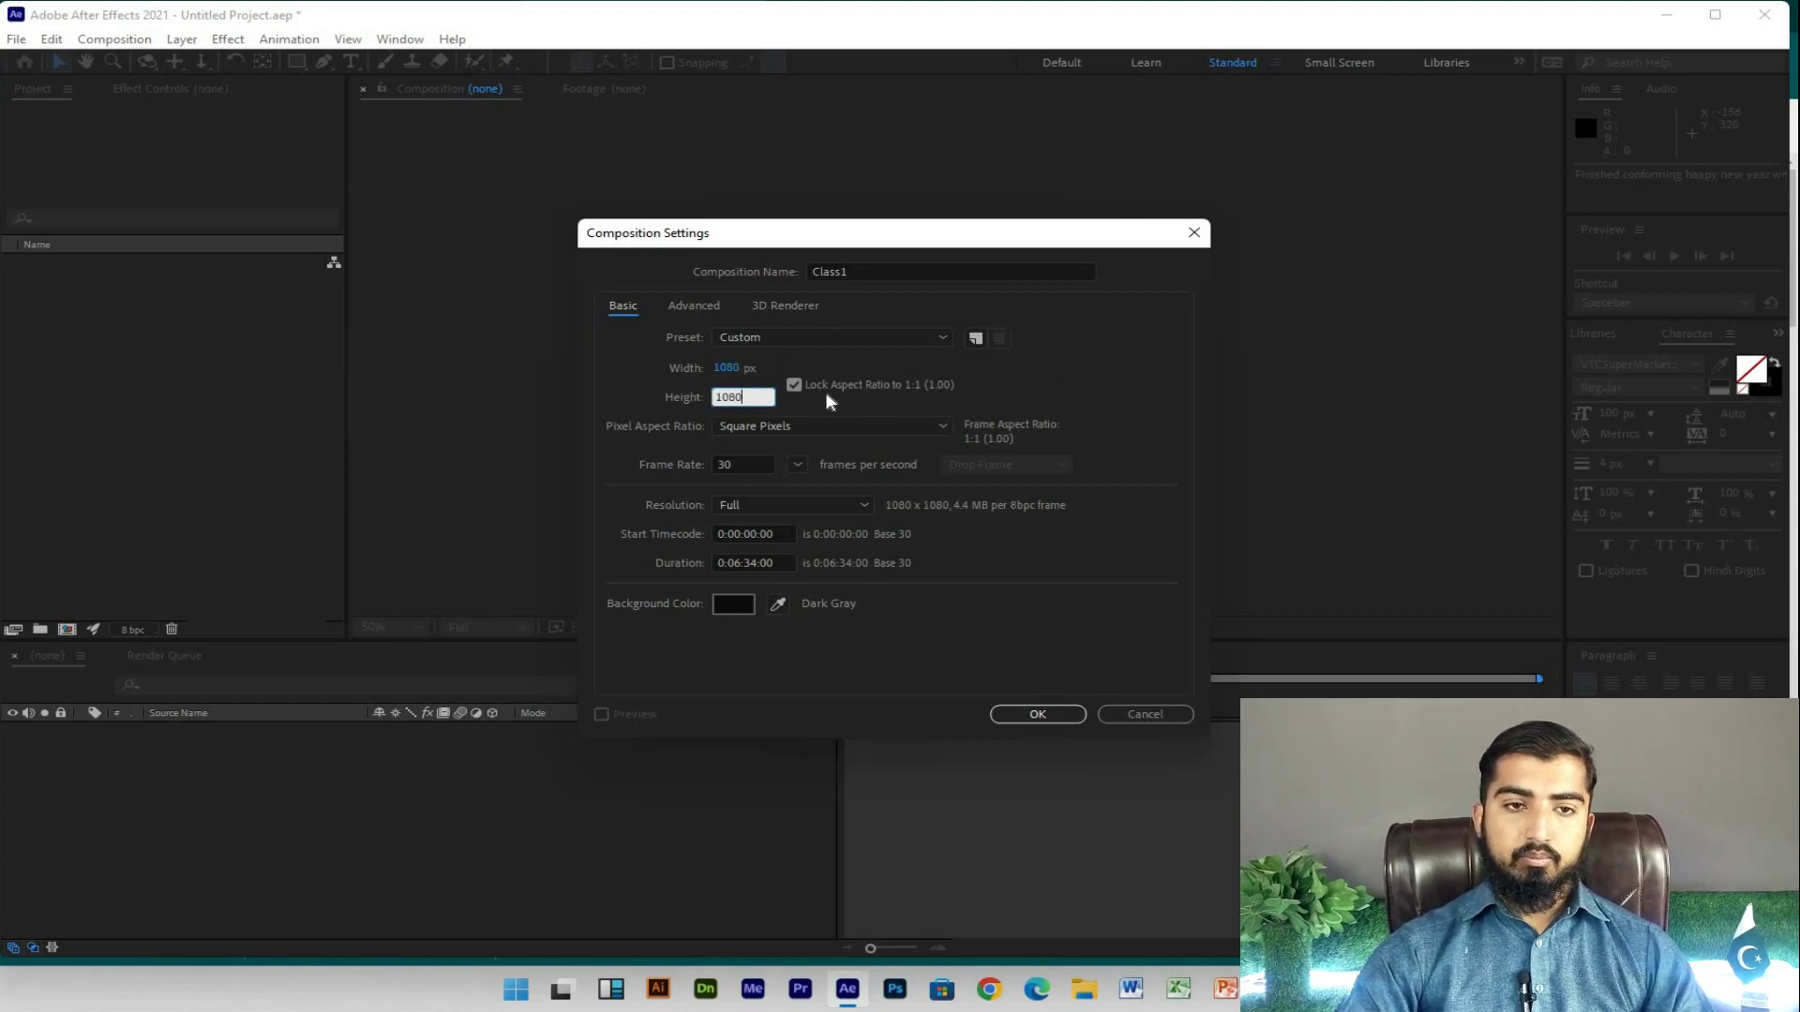
# Step: Enter width 1920, toggle the aspect-ratio lock, and set the height to 1080
pyautogui.click(732, 369)
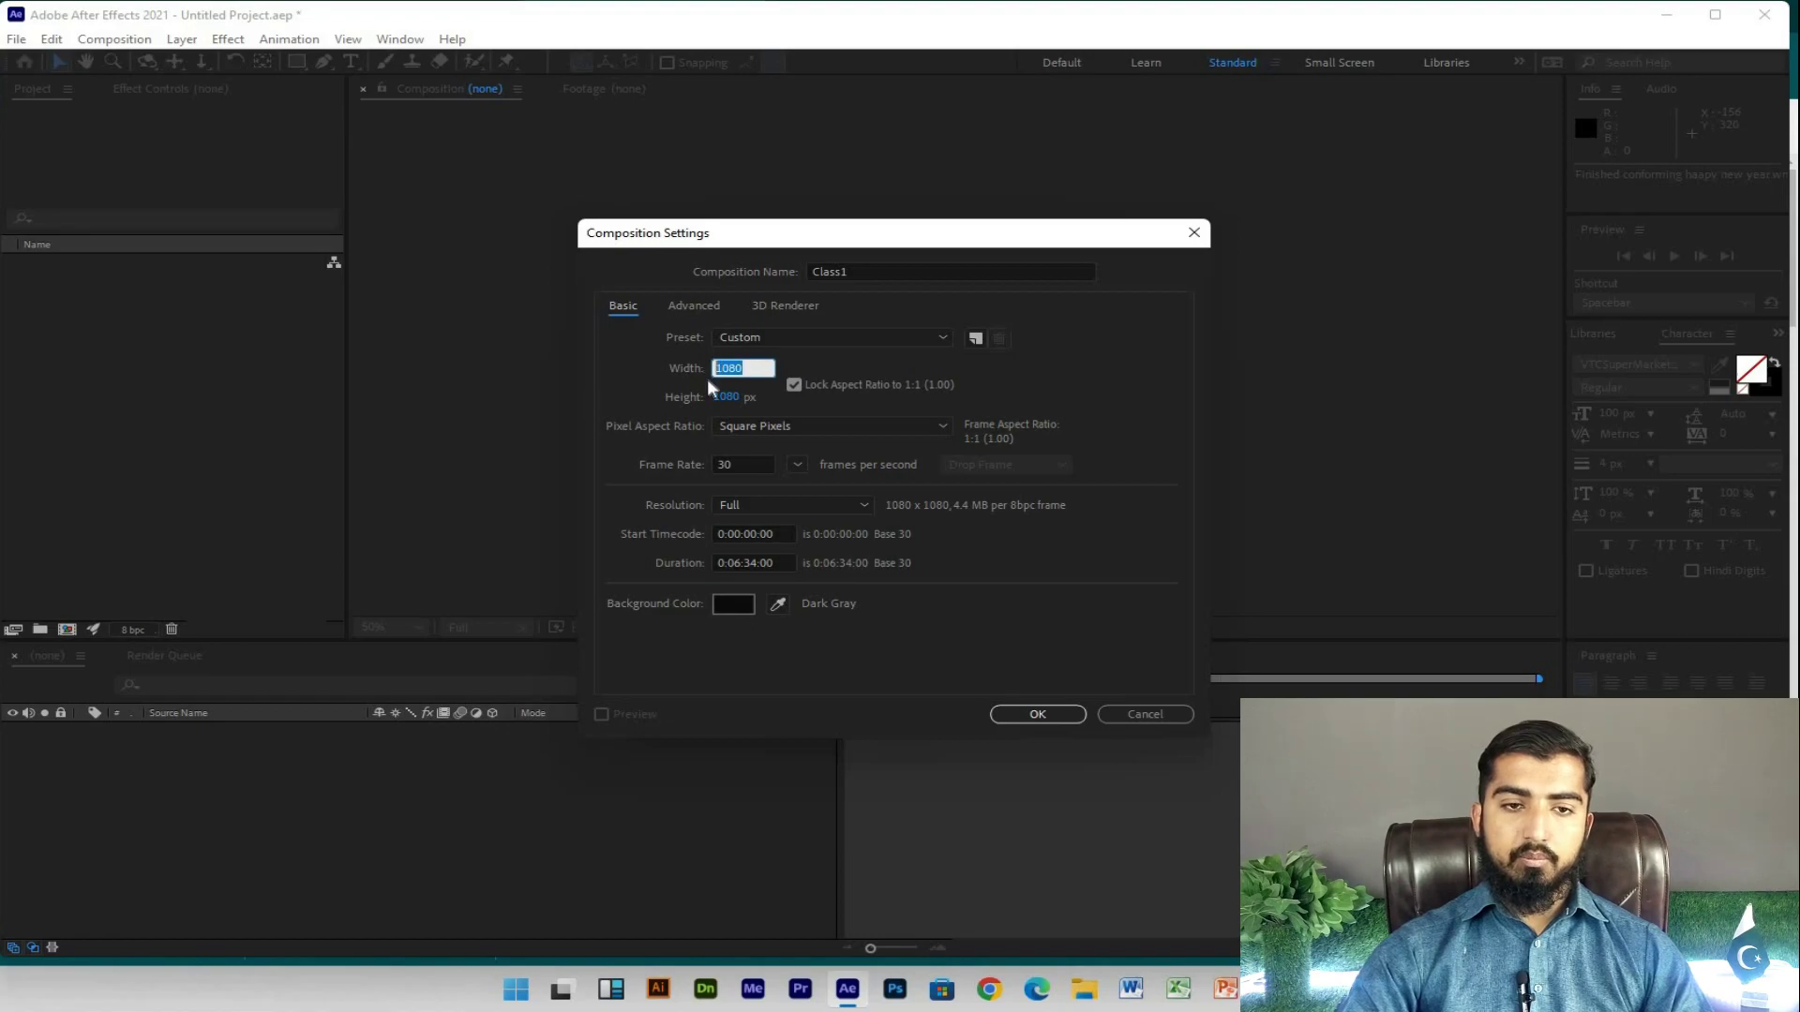
pyautogui.write('1920')
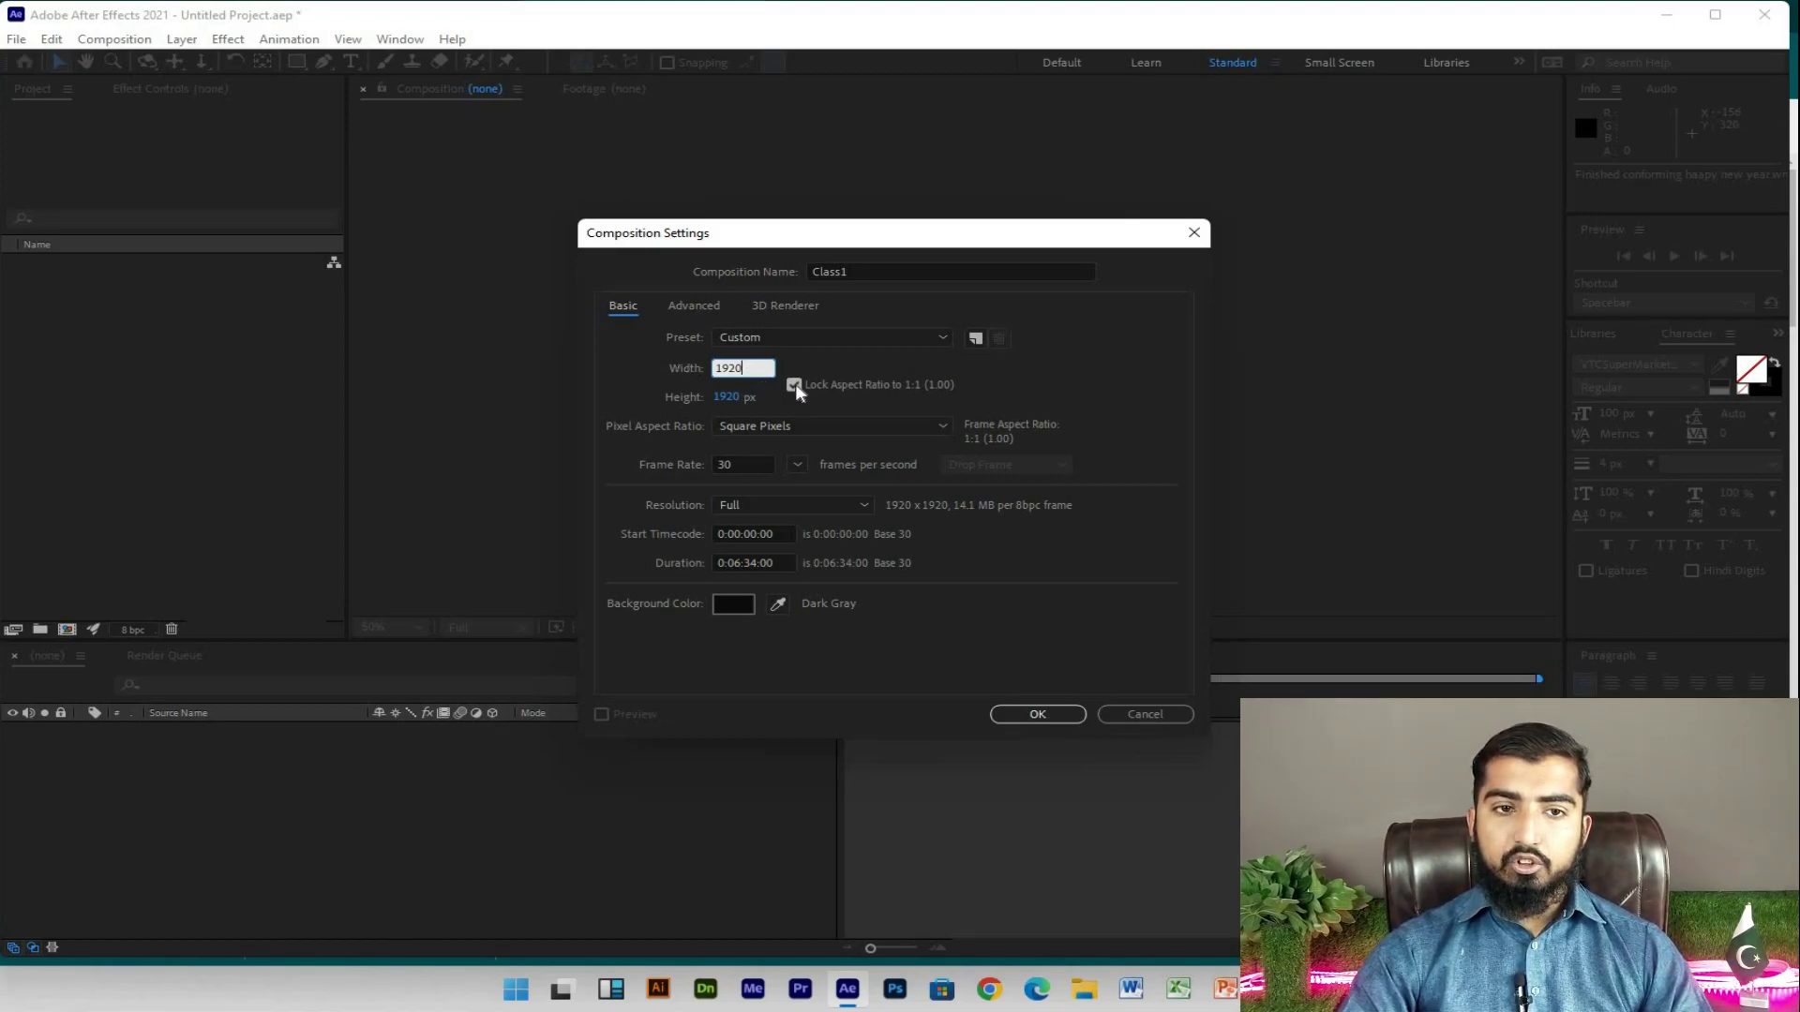
pyautogui.moveTo(755, 367); pyautogui.dragTo(714, 368)
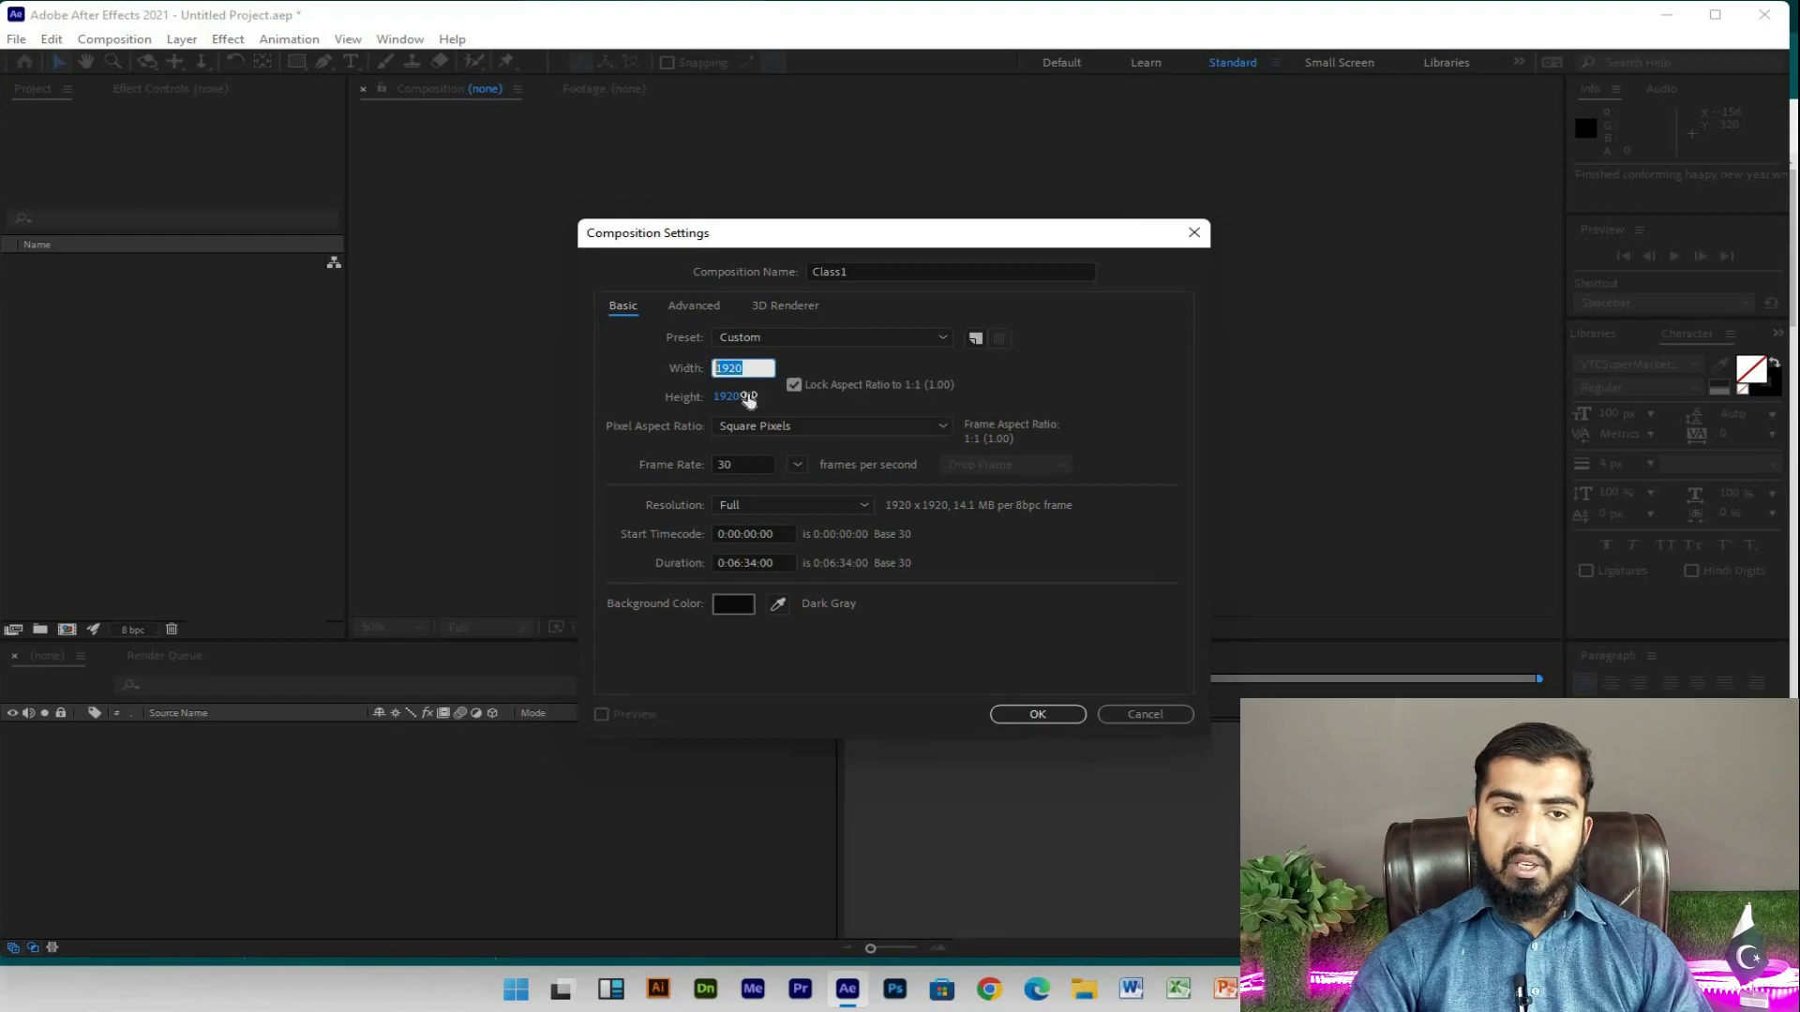
pyautogui.click(794, 385)
pyautogui.moveTo(754, 367); pyautogui.dragTo(714, 369)
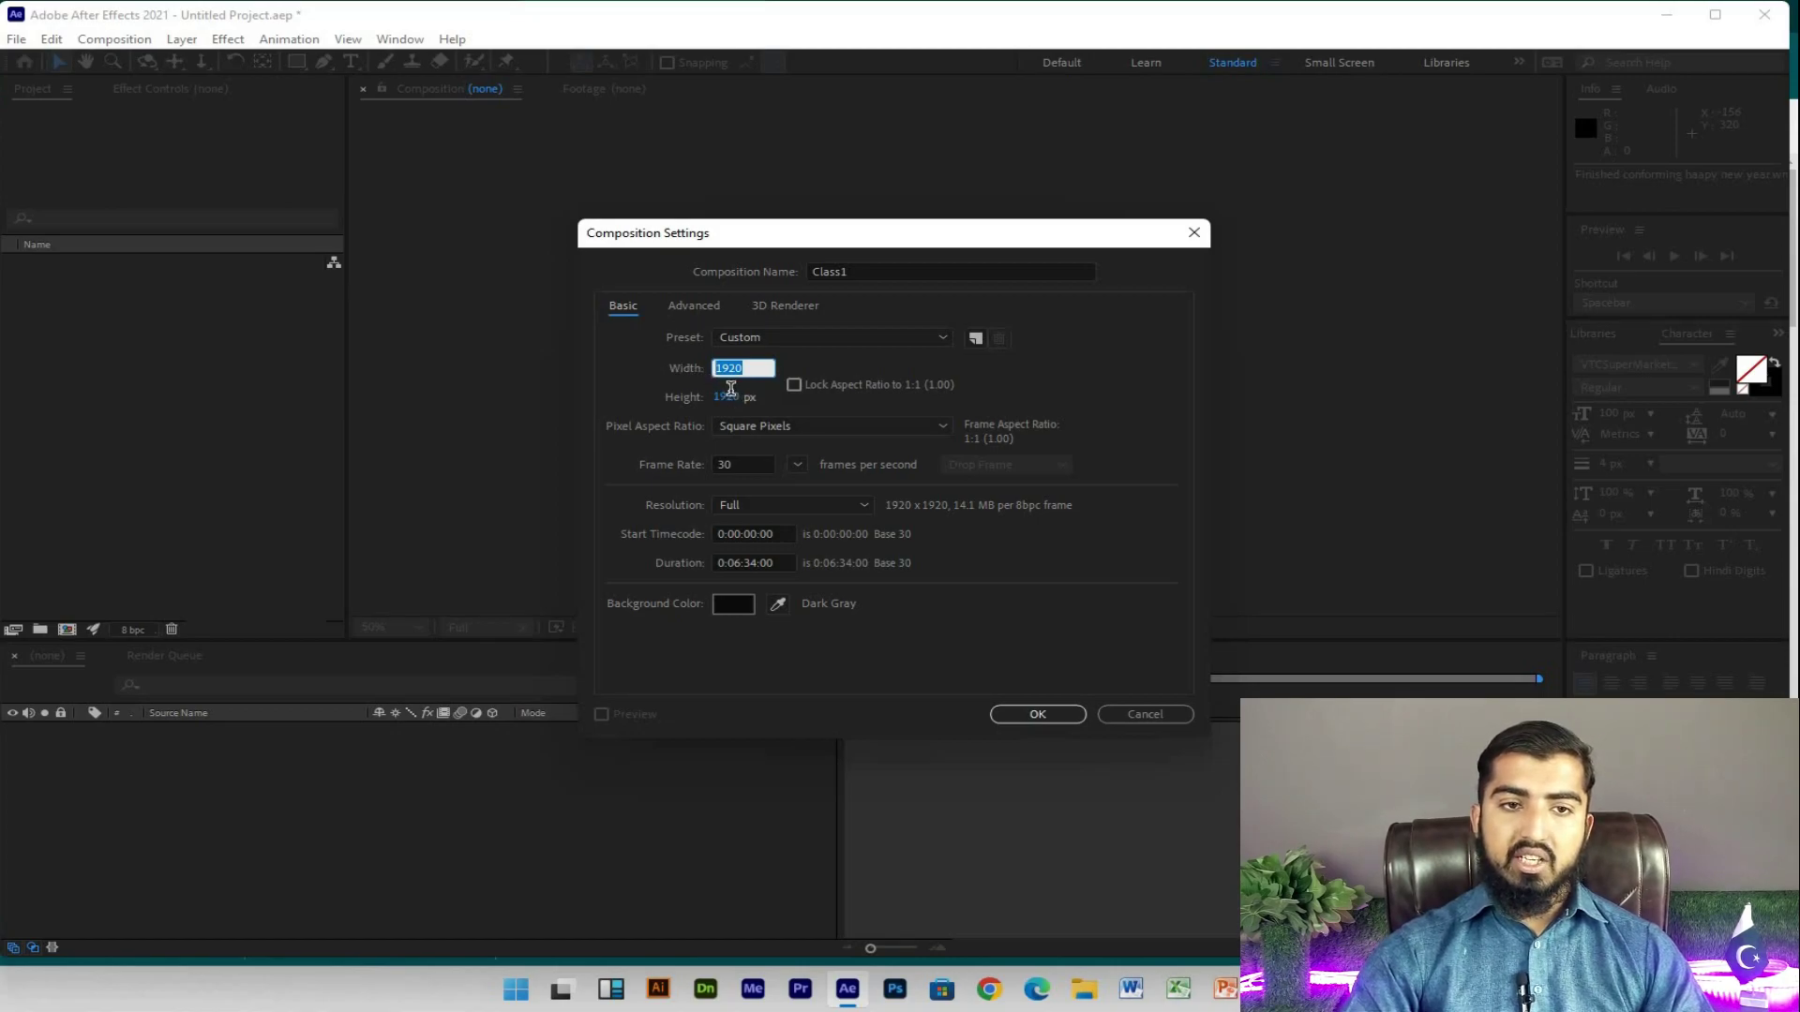
pyautogui.click(728, 397)
pyautogui.write('108')
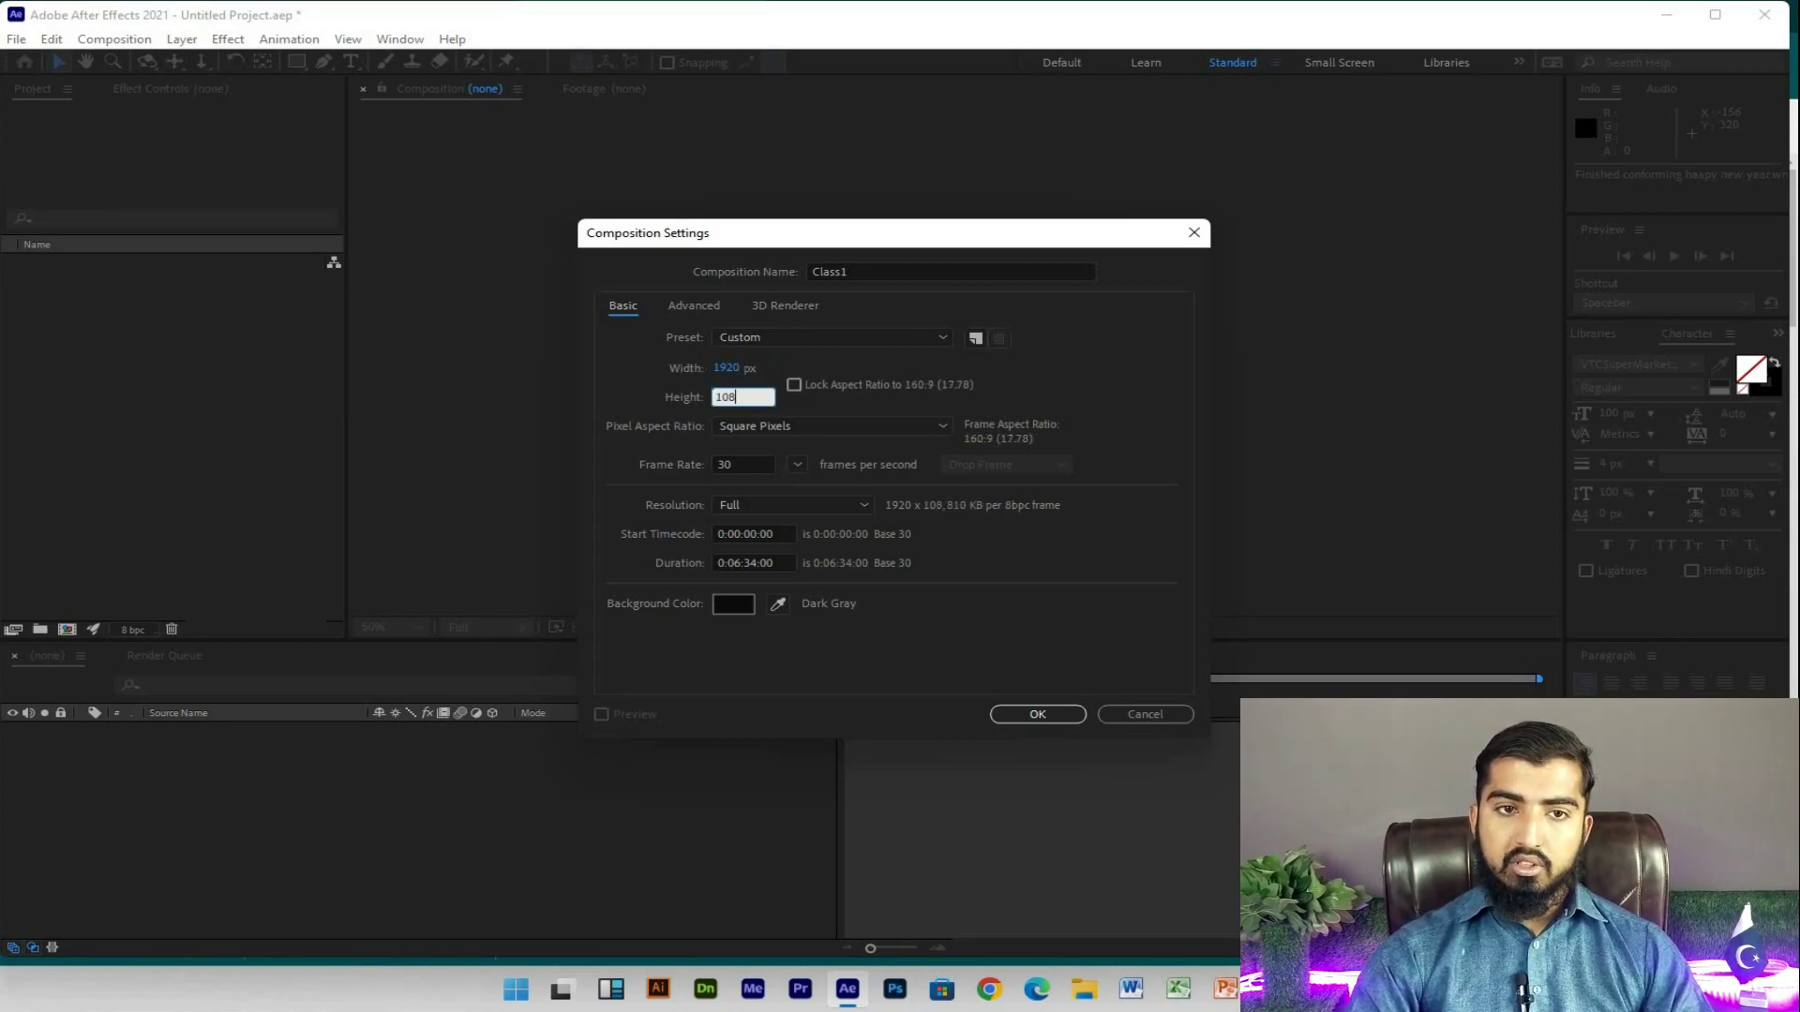
pyautogui.write('0')
pyautogui.click(1050, 364)
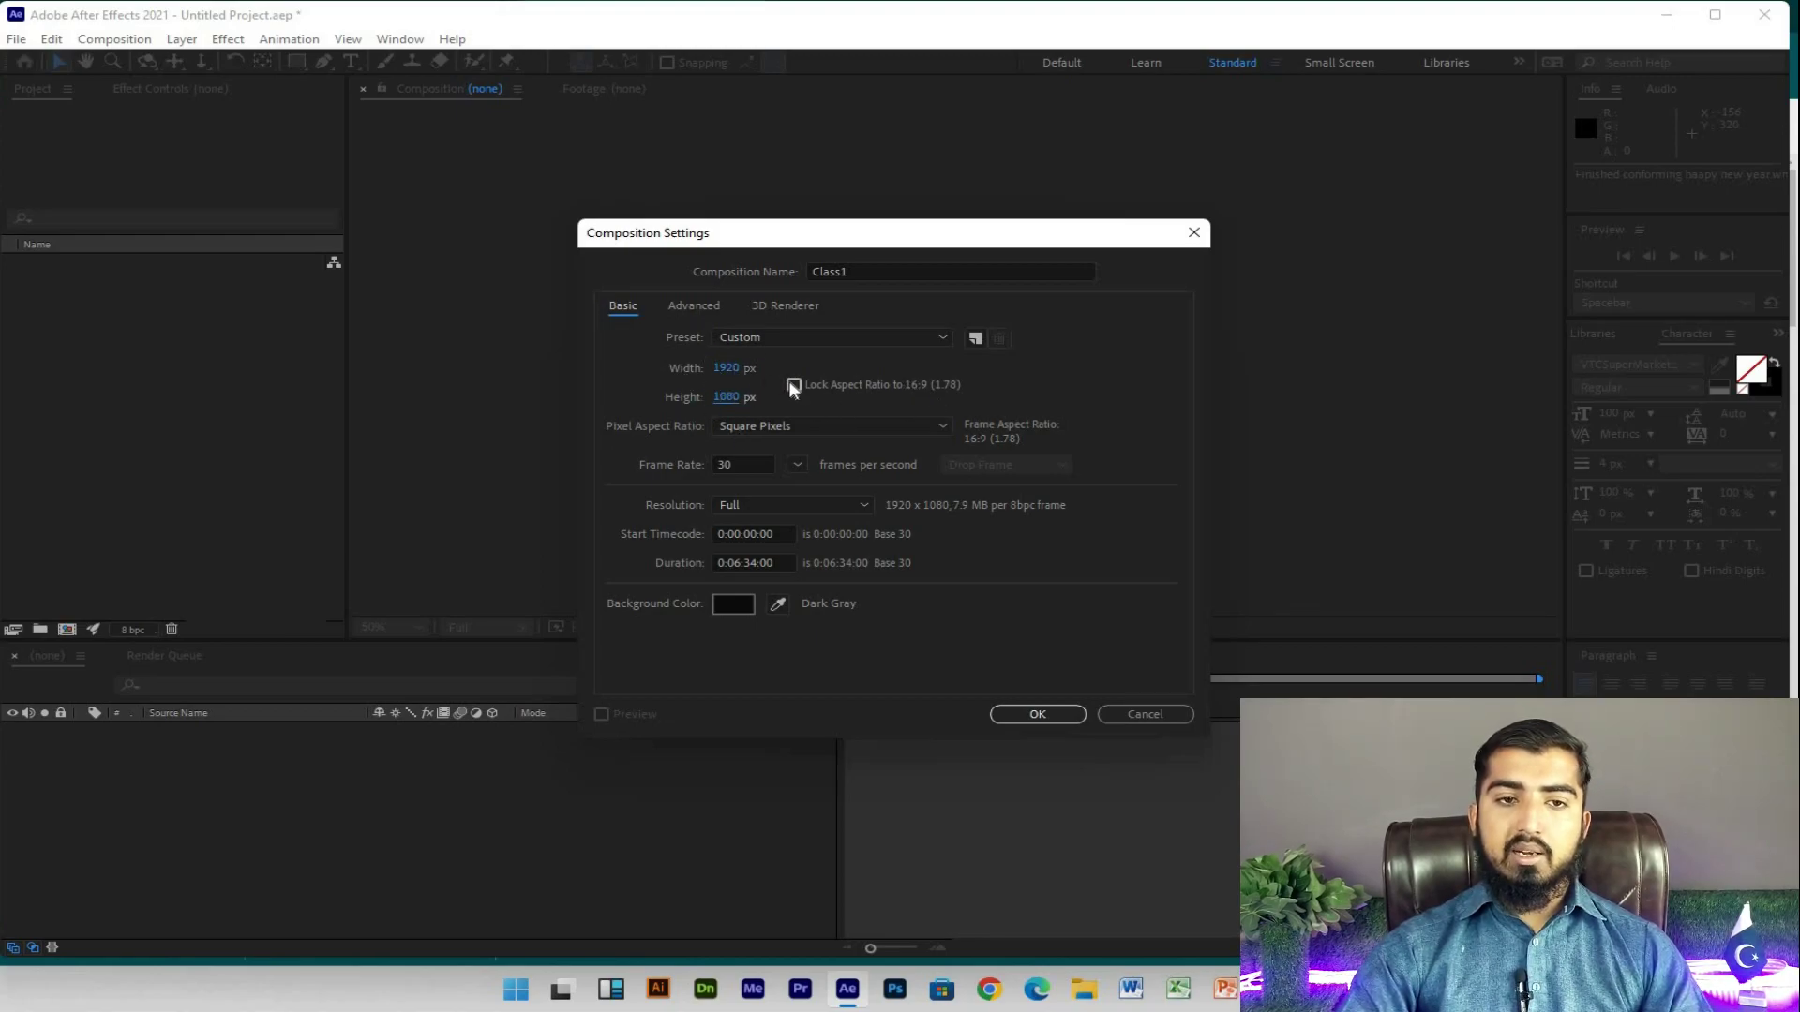
# Step: Re-enter the width as 1920 after scrubbing it, then turn Lock Aspect Ratio off
pyautogui.moveTo(739, 372)
pyautogui.mouseDown()
pyautogui.moveTo(1391, 383)
pyautogui.moveTo(1190, 403)
pyautogui.mouseUp()
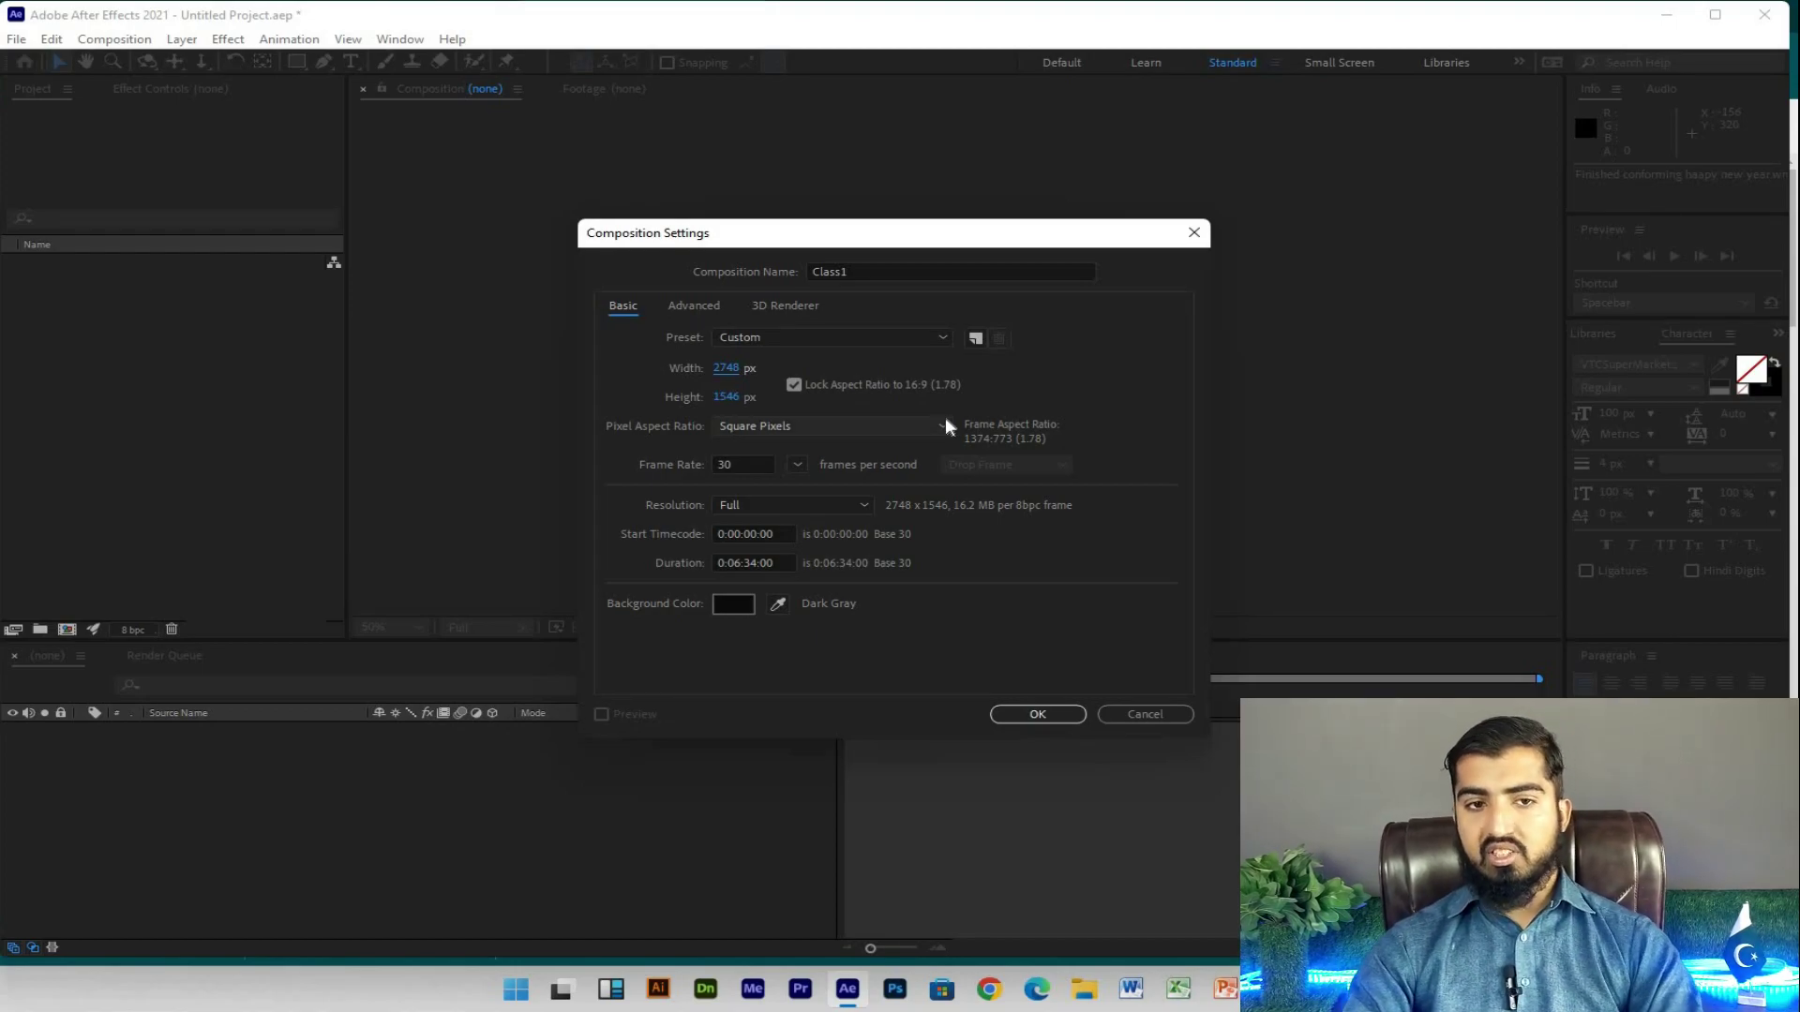
pyautogui.click(729, 367)
pyautogui.write('11')
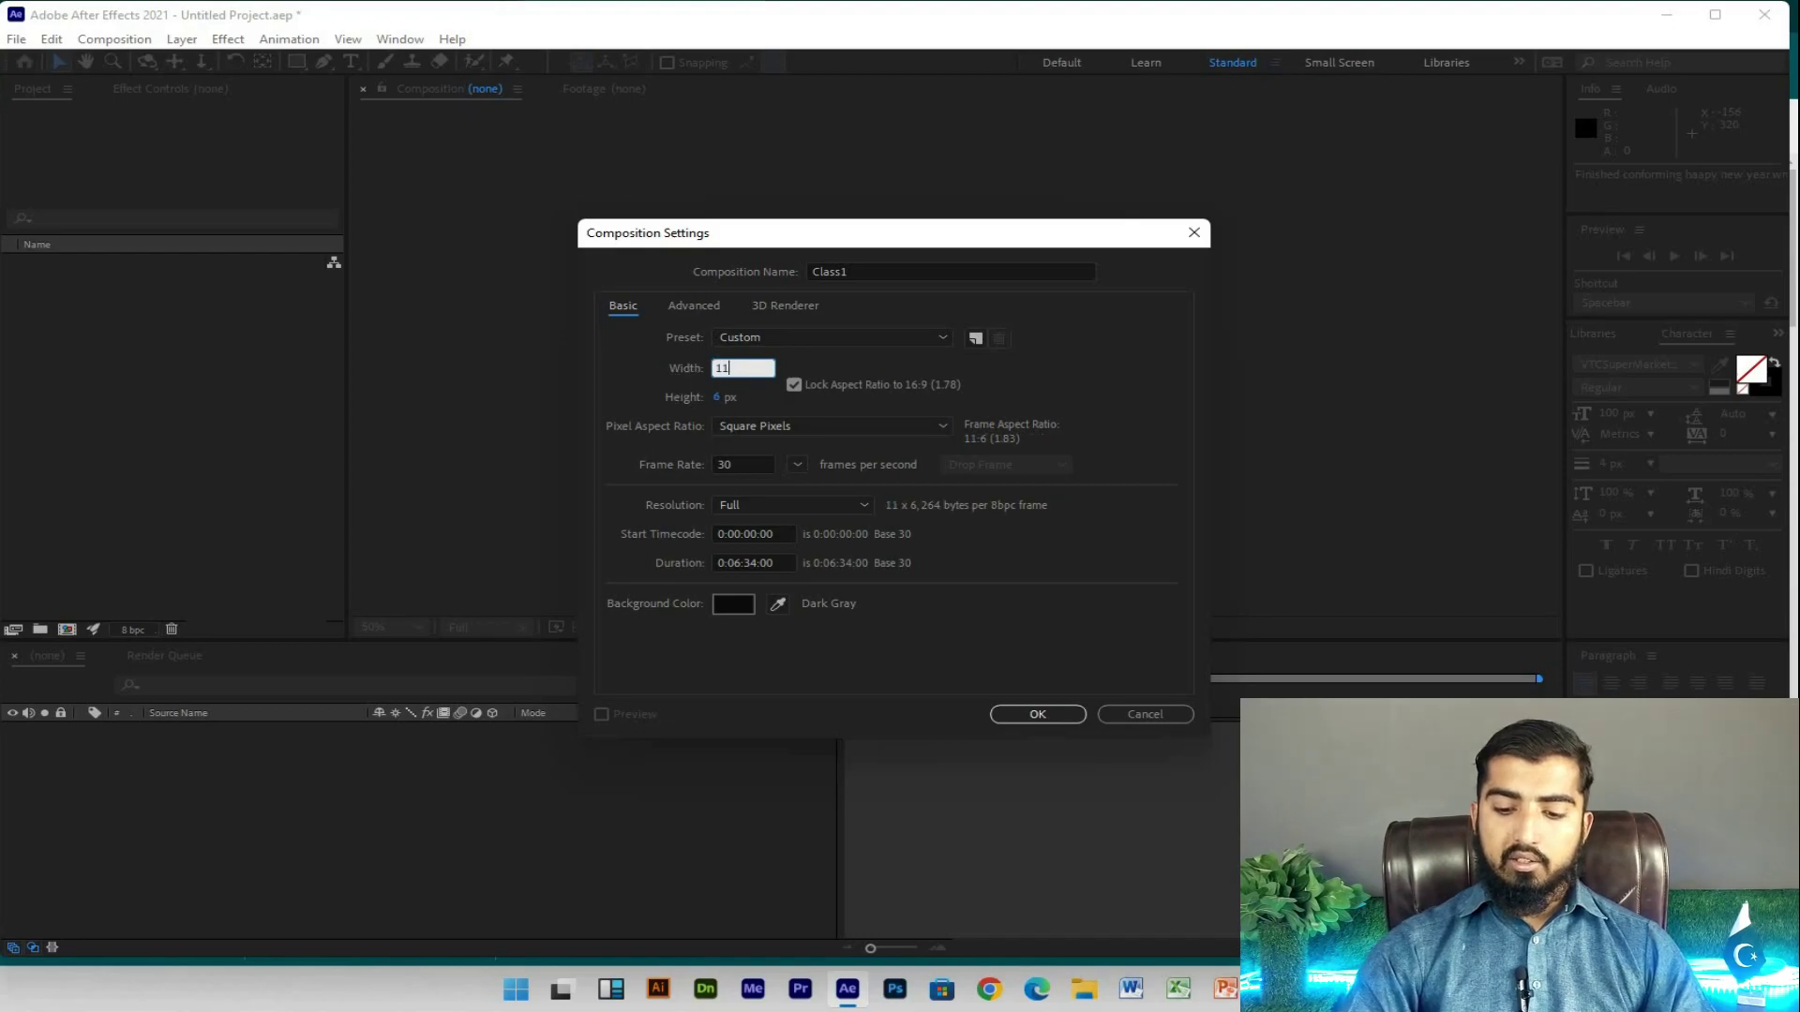
pyautogui.write('9')
pyautogui.press('BackSpace')
pyautogui.press('BackSpace')
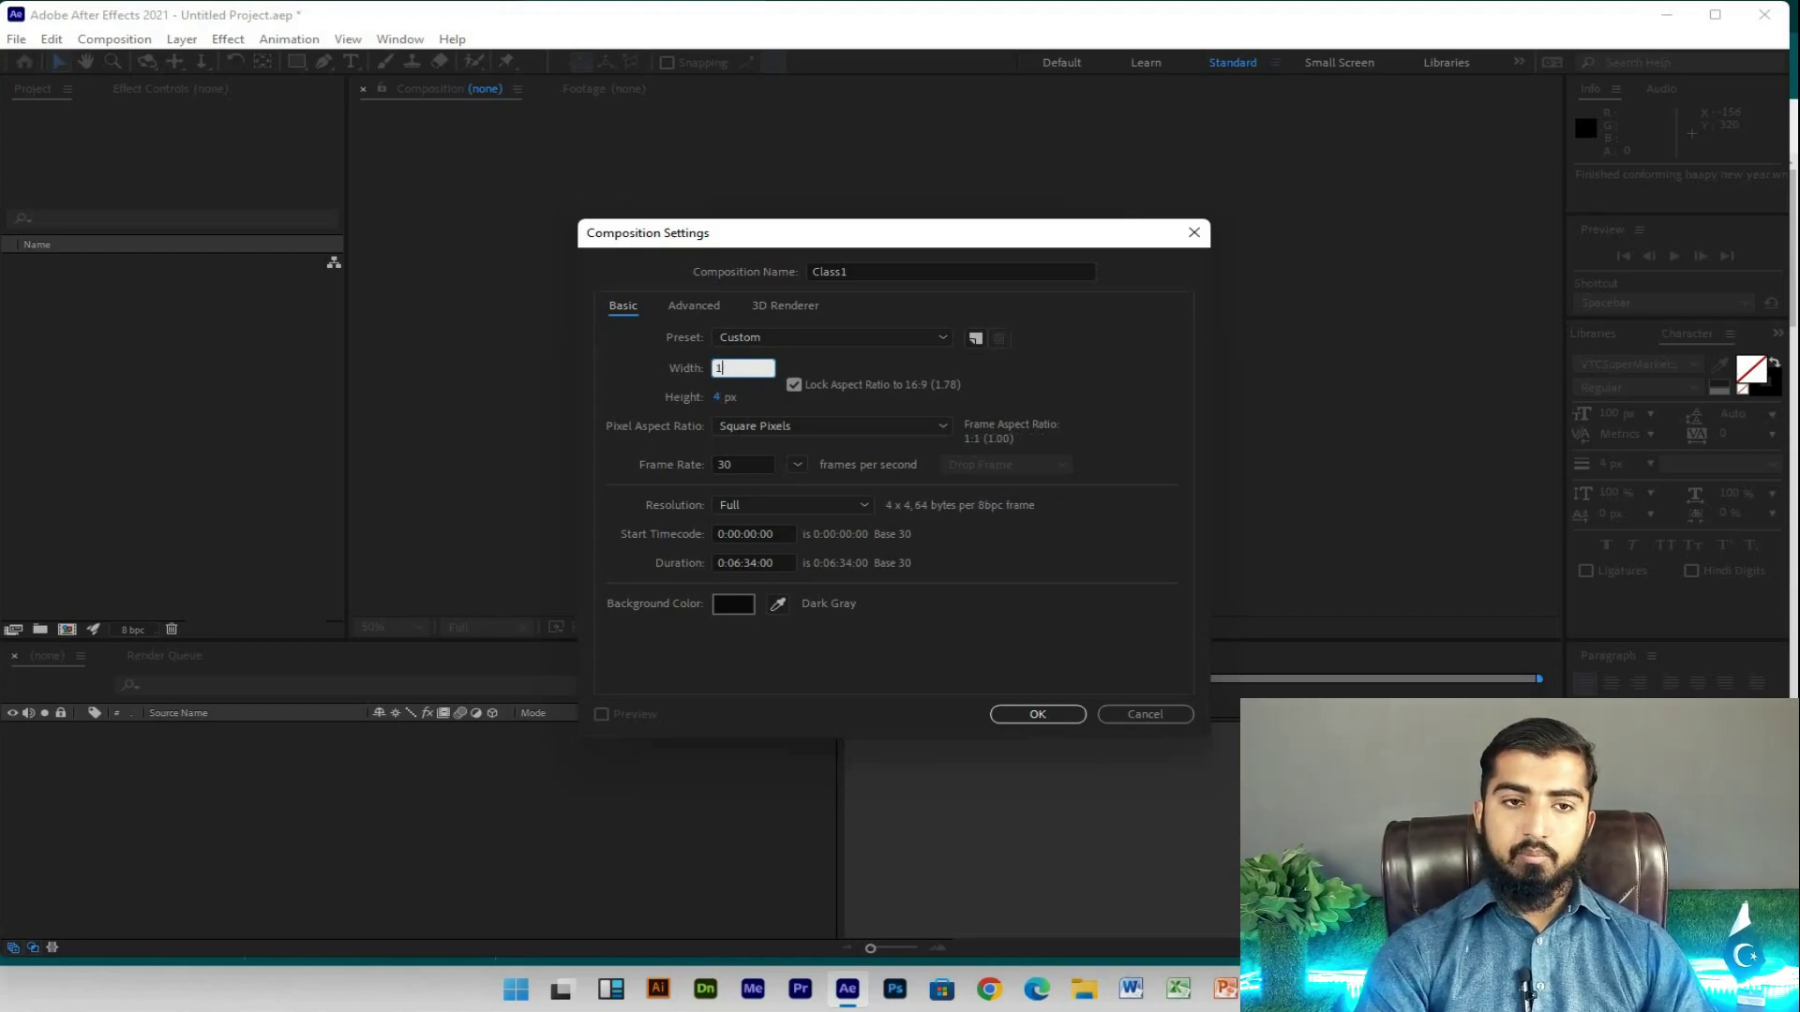
pyautogui.write('920')
pyautogui.press('Tab')
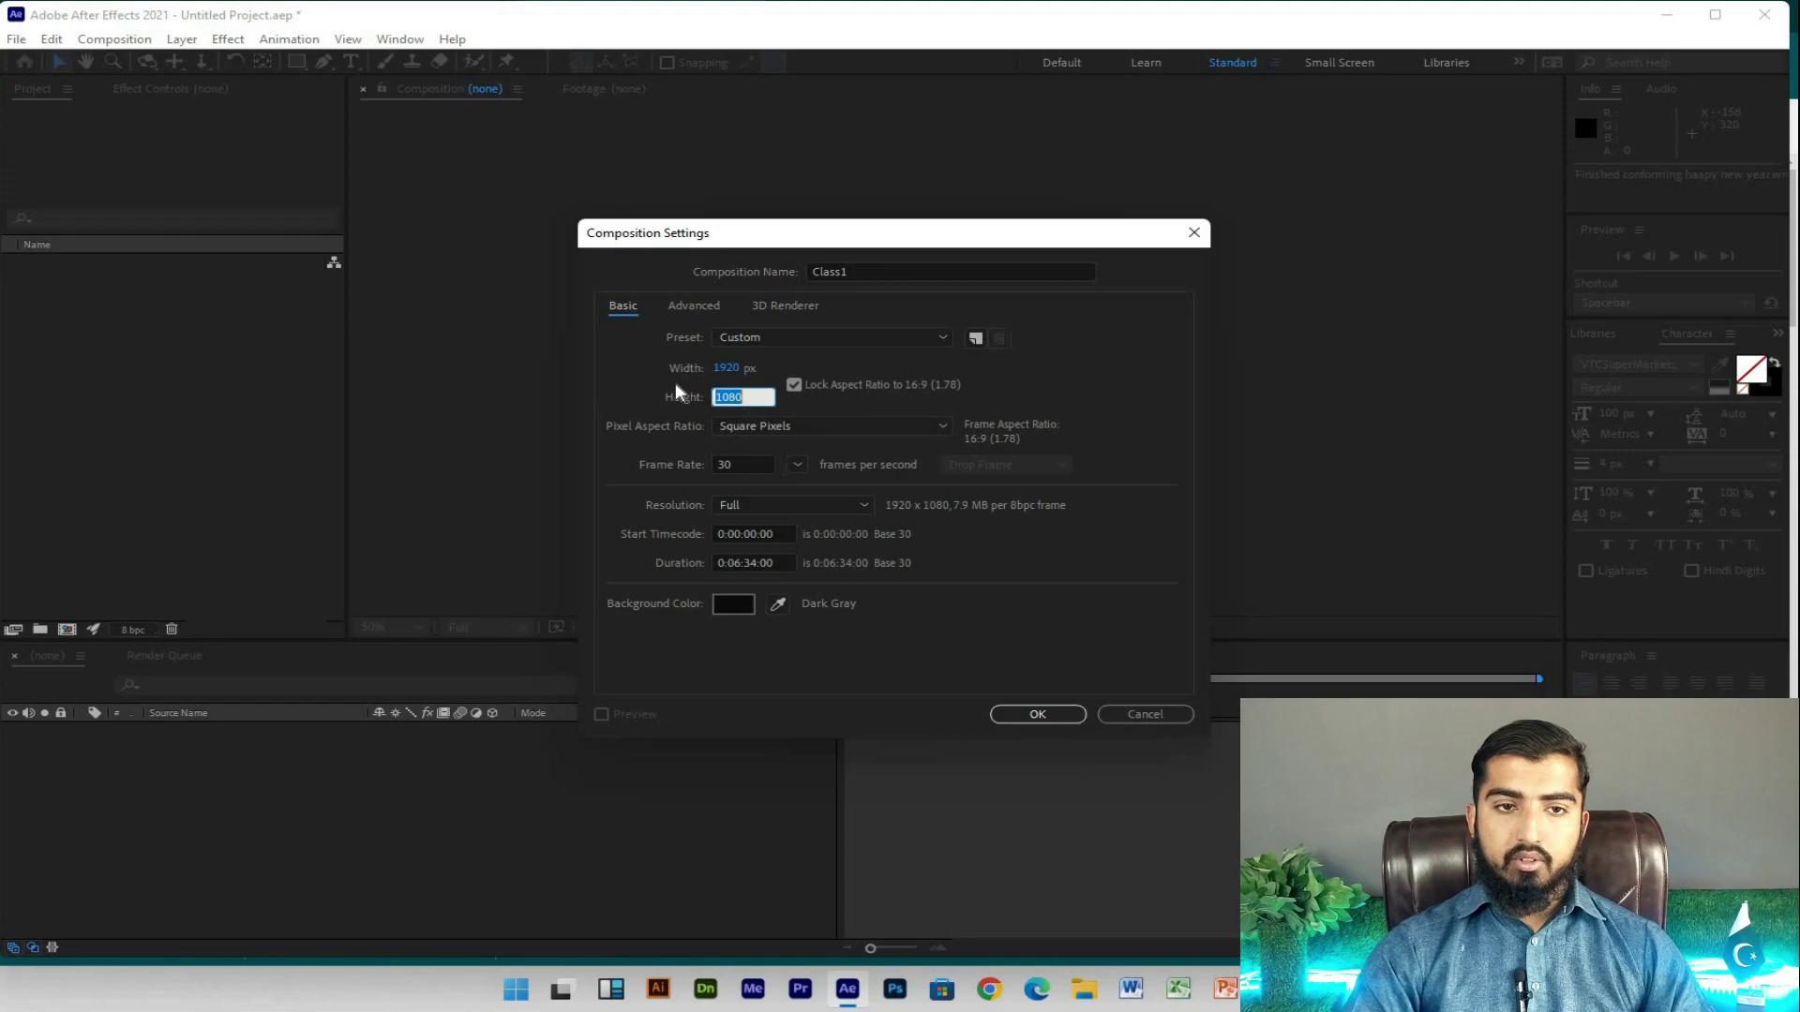
pyautogui.click(794, 385)
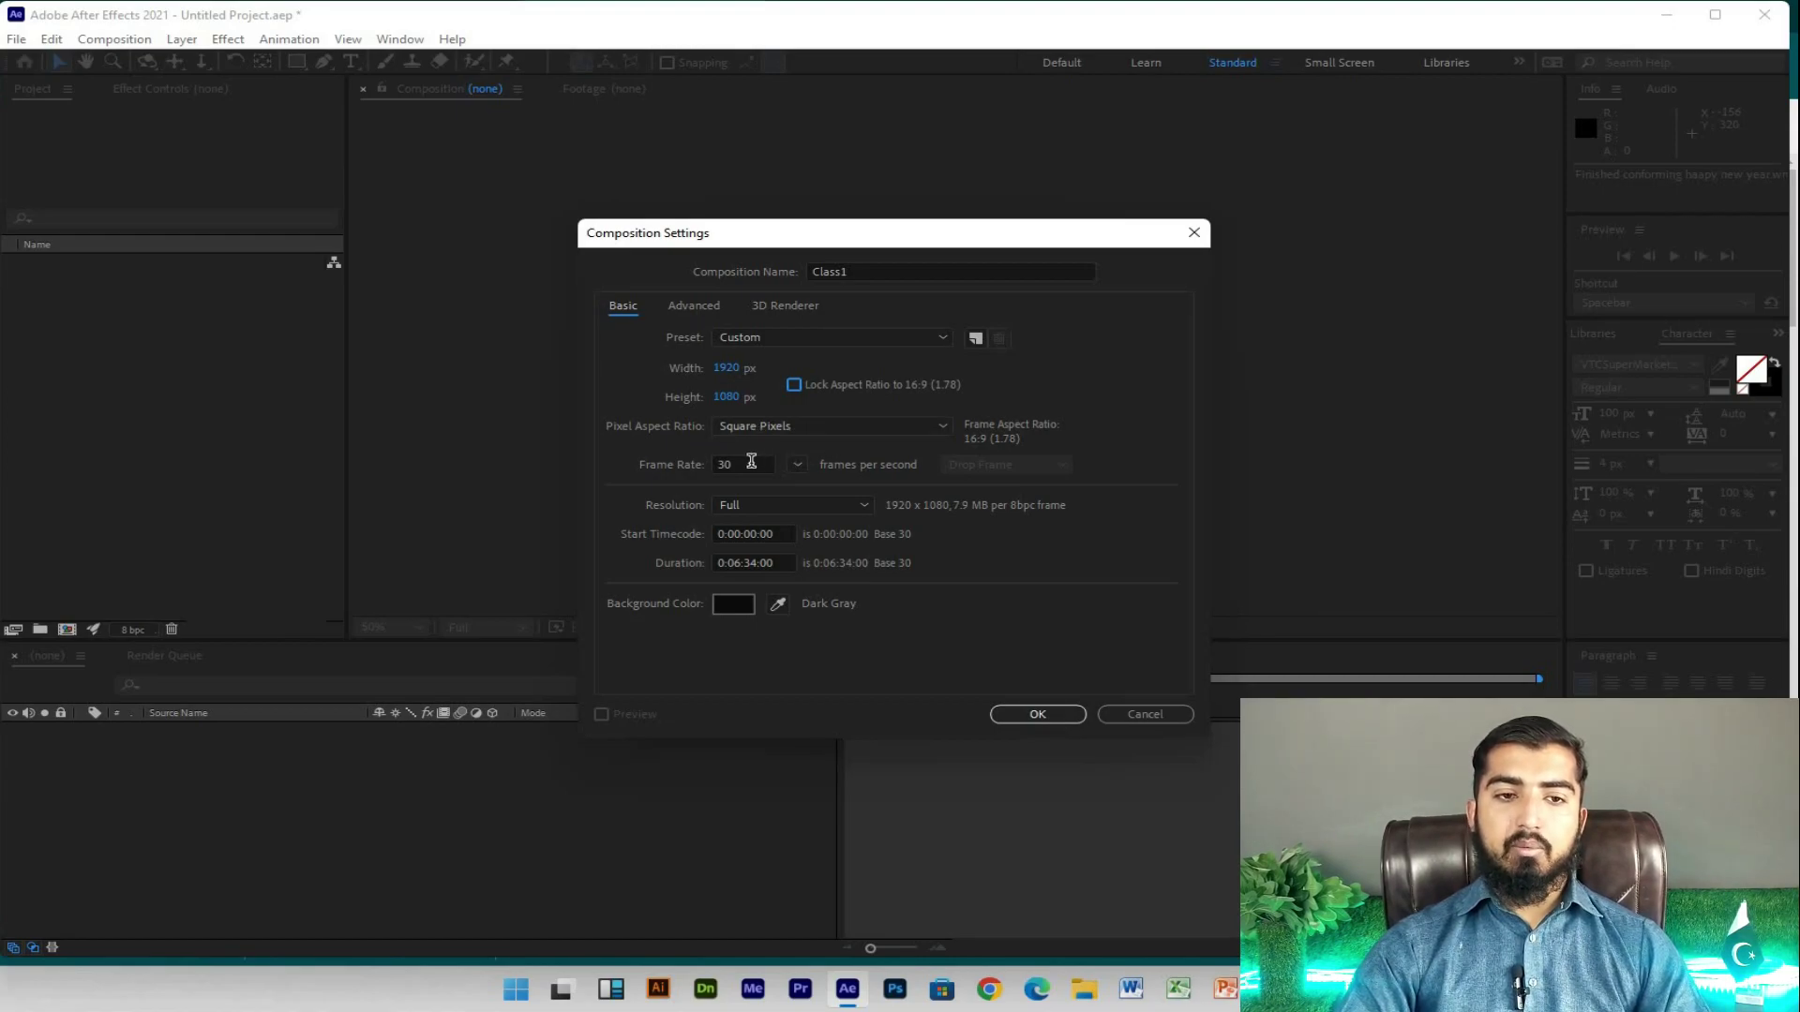
pyautogui.click(797, 464)
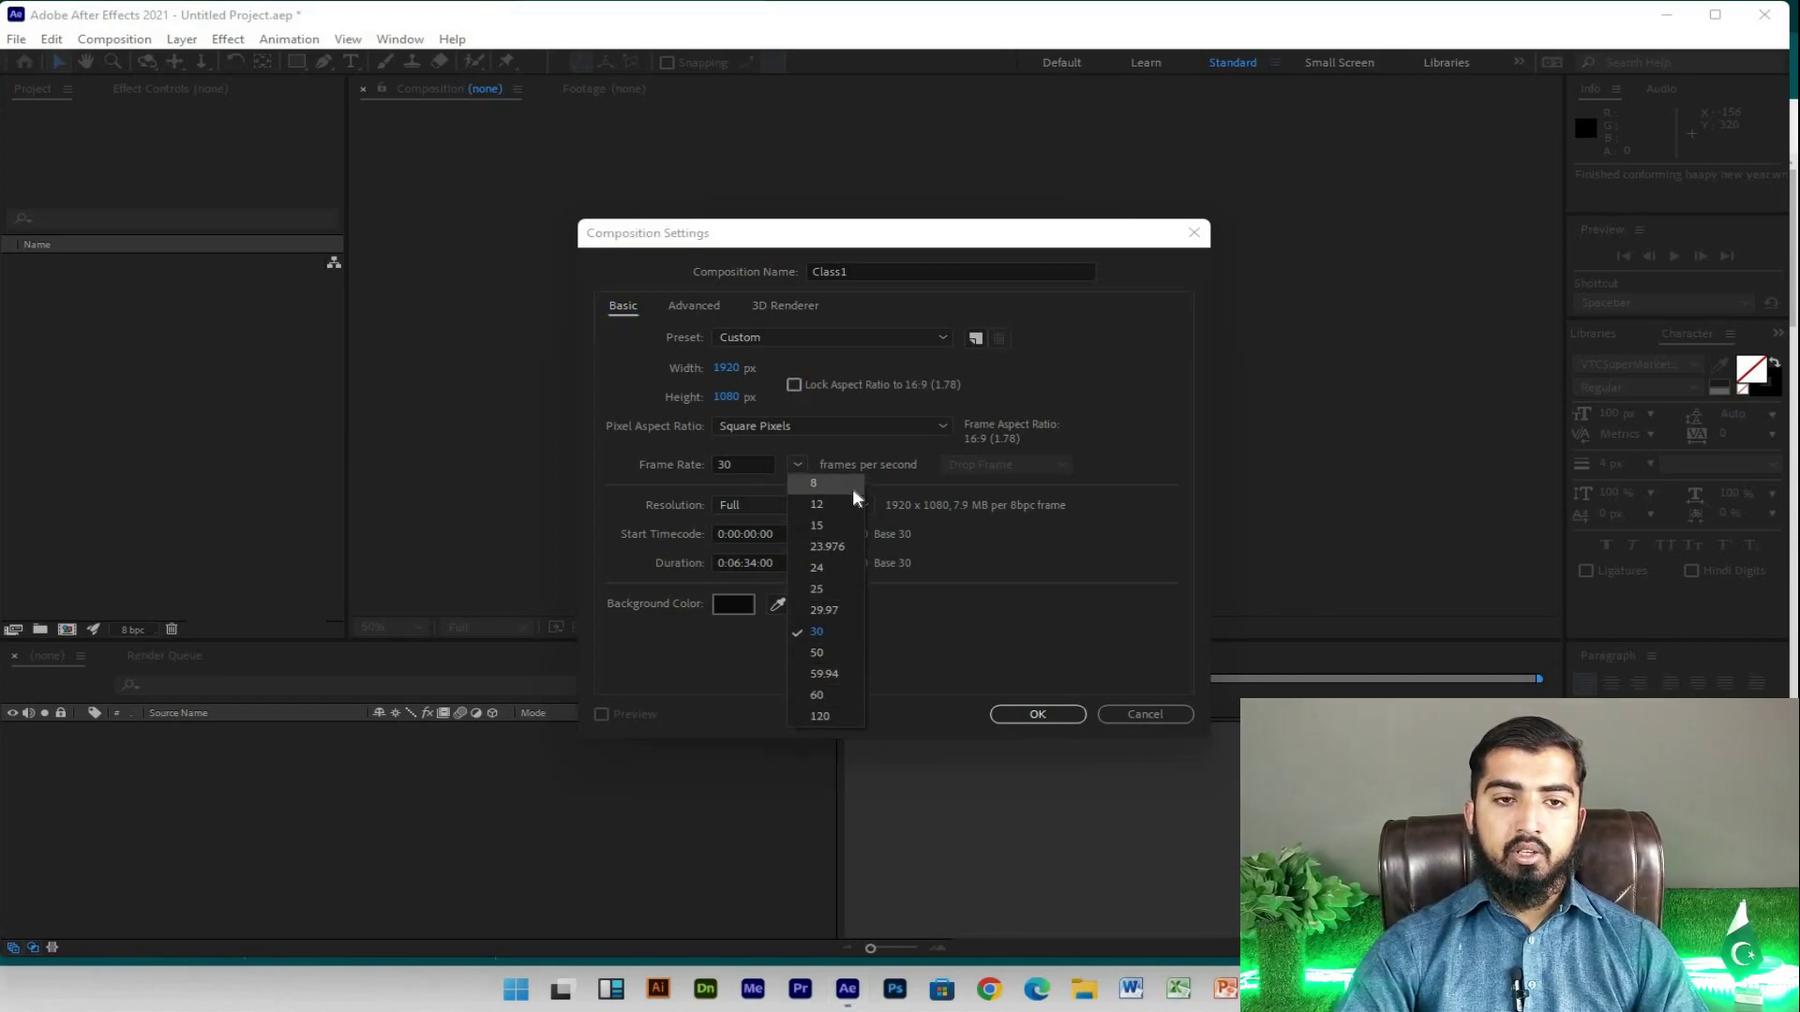
pyautogui.click(757, 465)
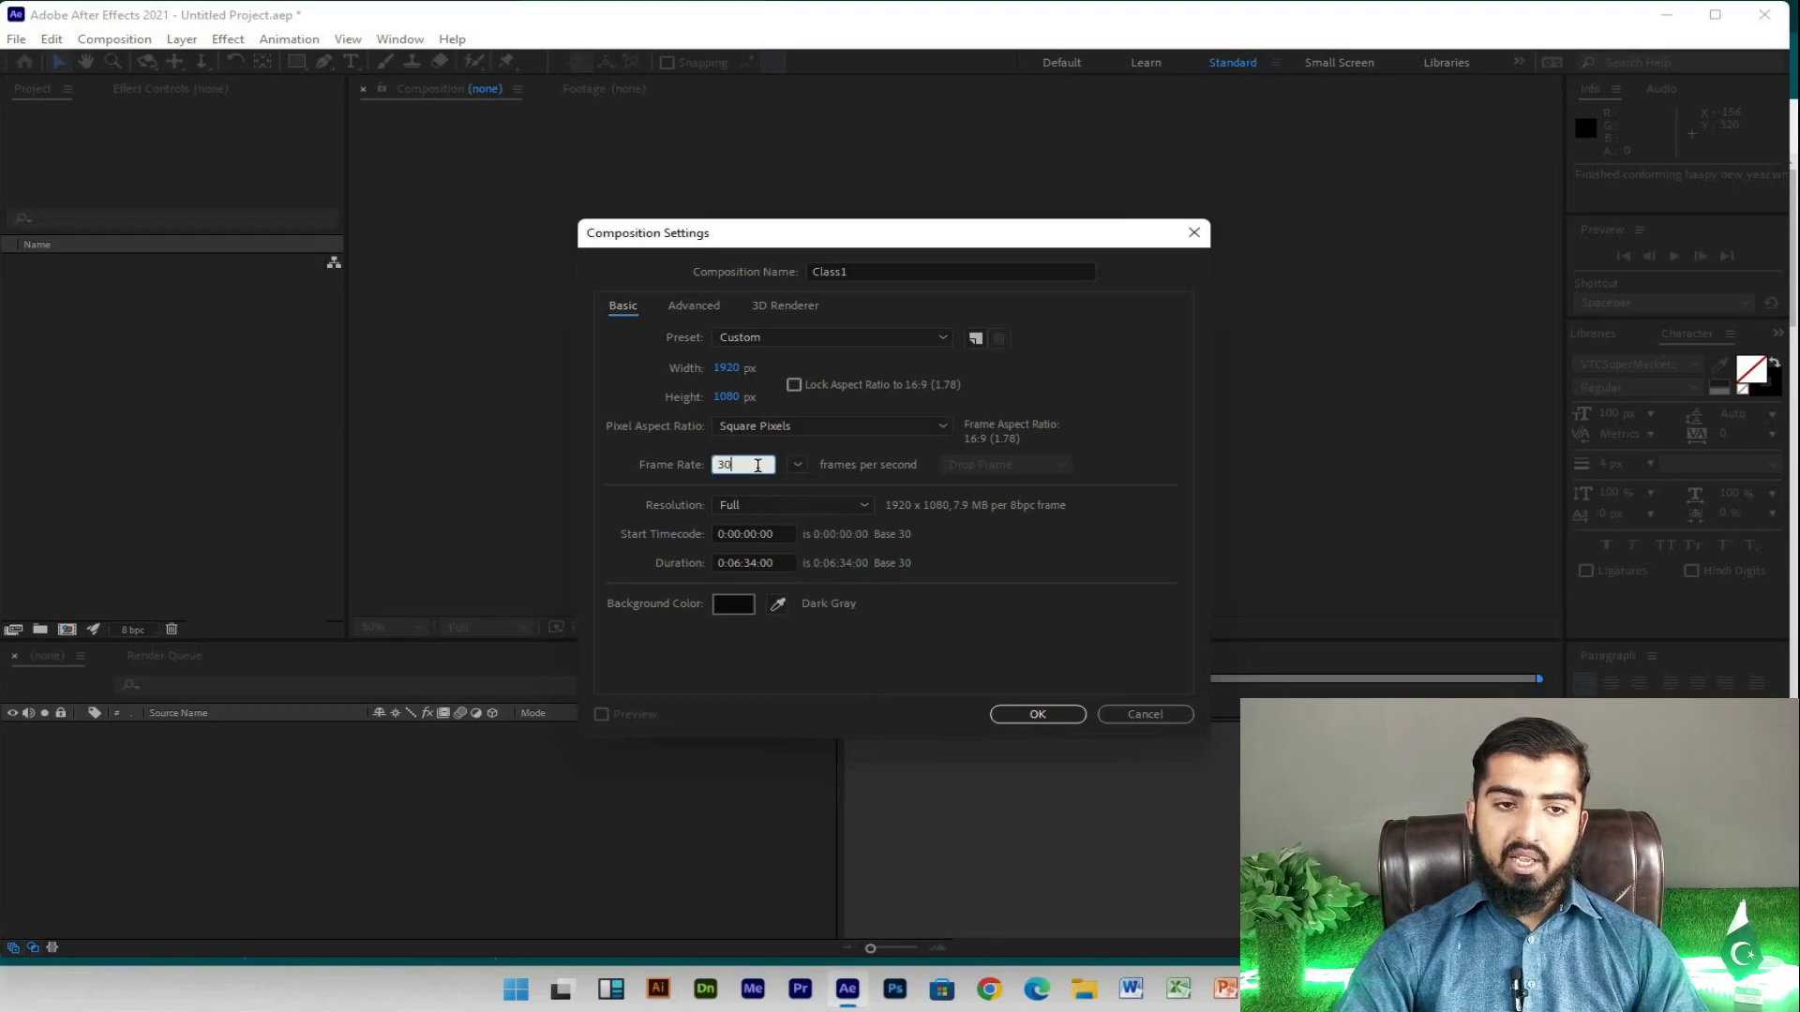
pyautogui.moveTo(736, 466); pyautogui.dragTo(712, 473)
pyautogui.write('500')
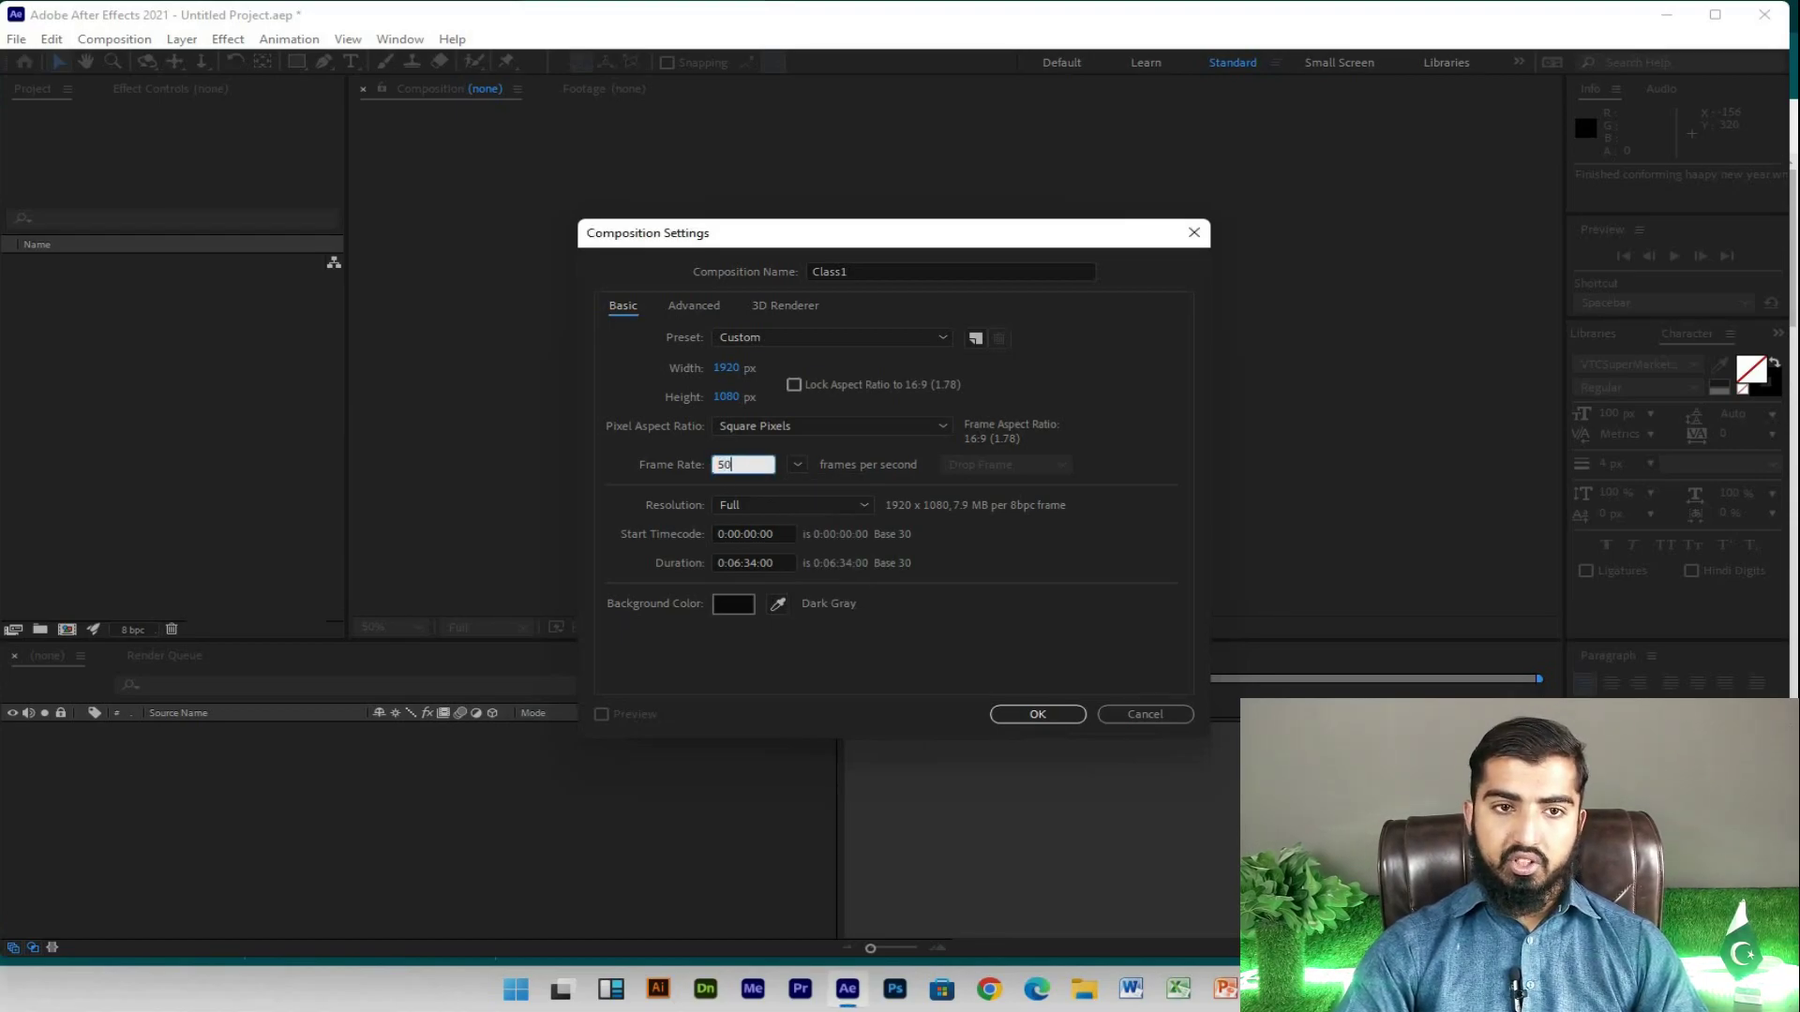
pyautogui.click(796, 465)
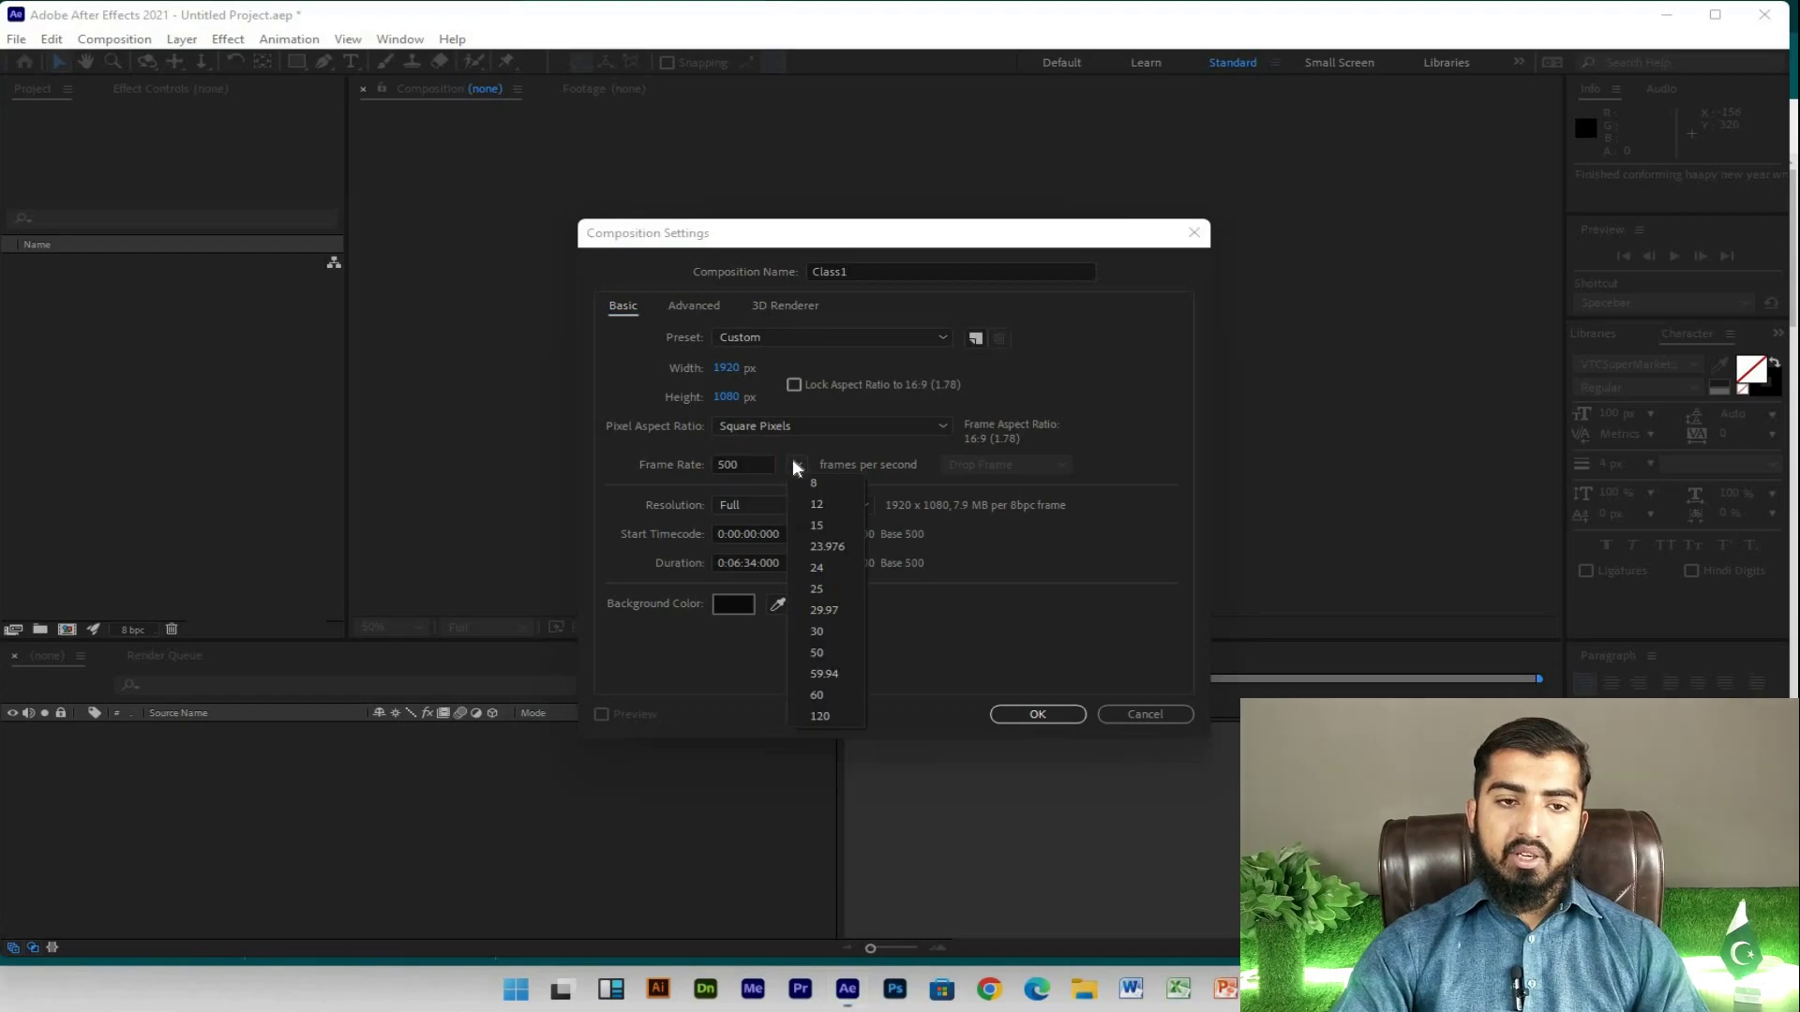
pyautogui.click(836, 626)
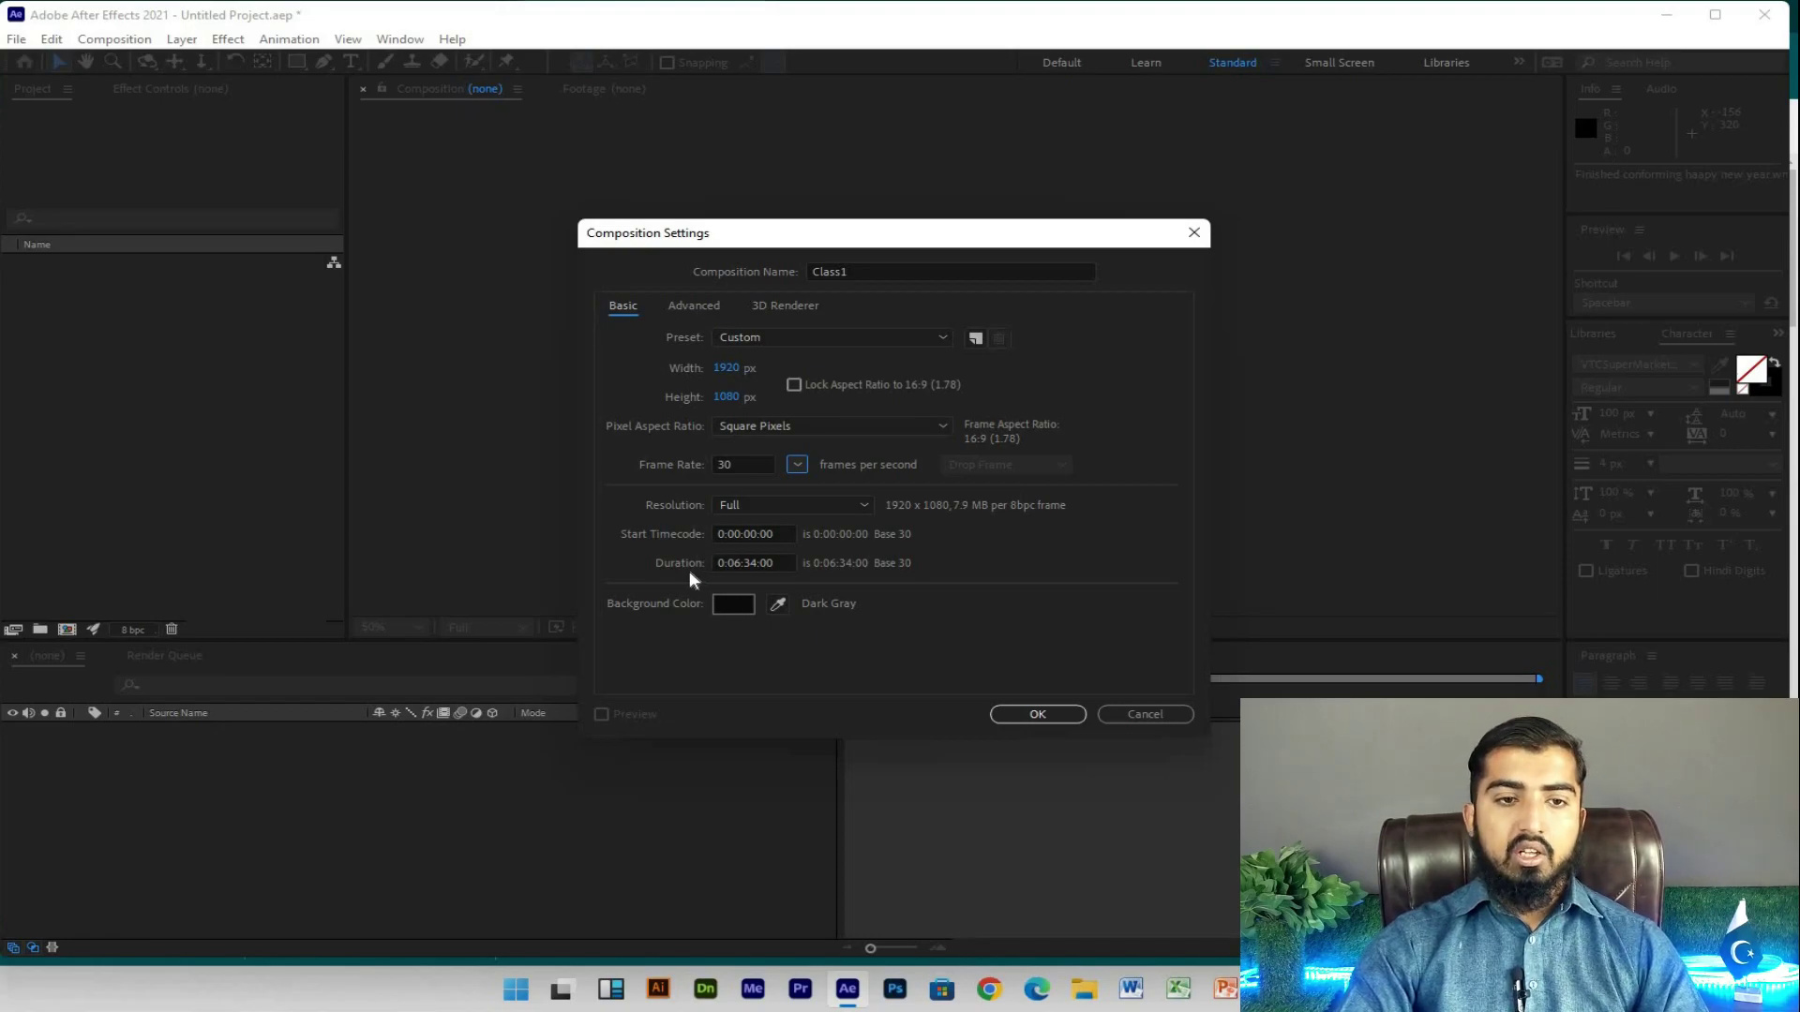
# Step: Edit the Duration timecode from 0:06:34:00 down to 0:00:15:00
pyautogui.click(778, 562)
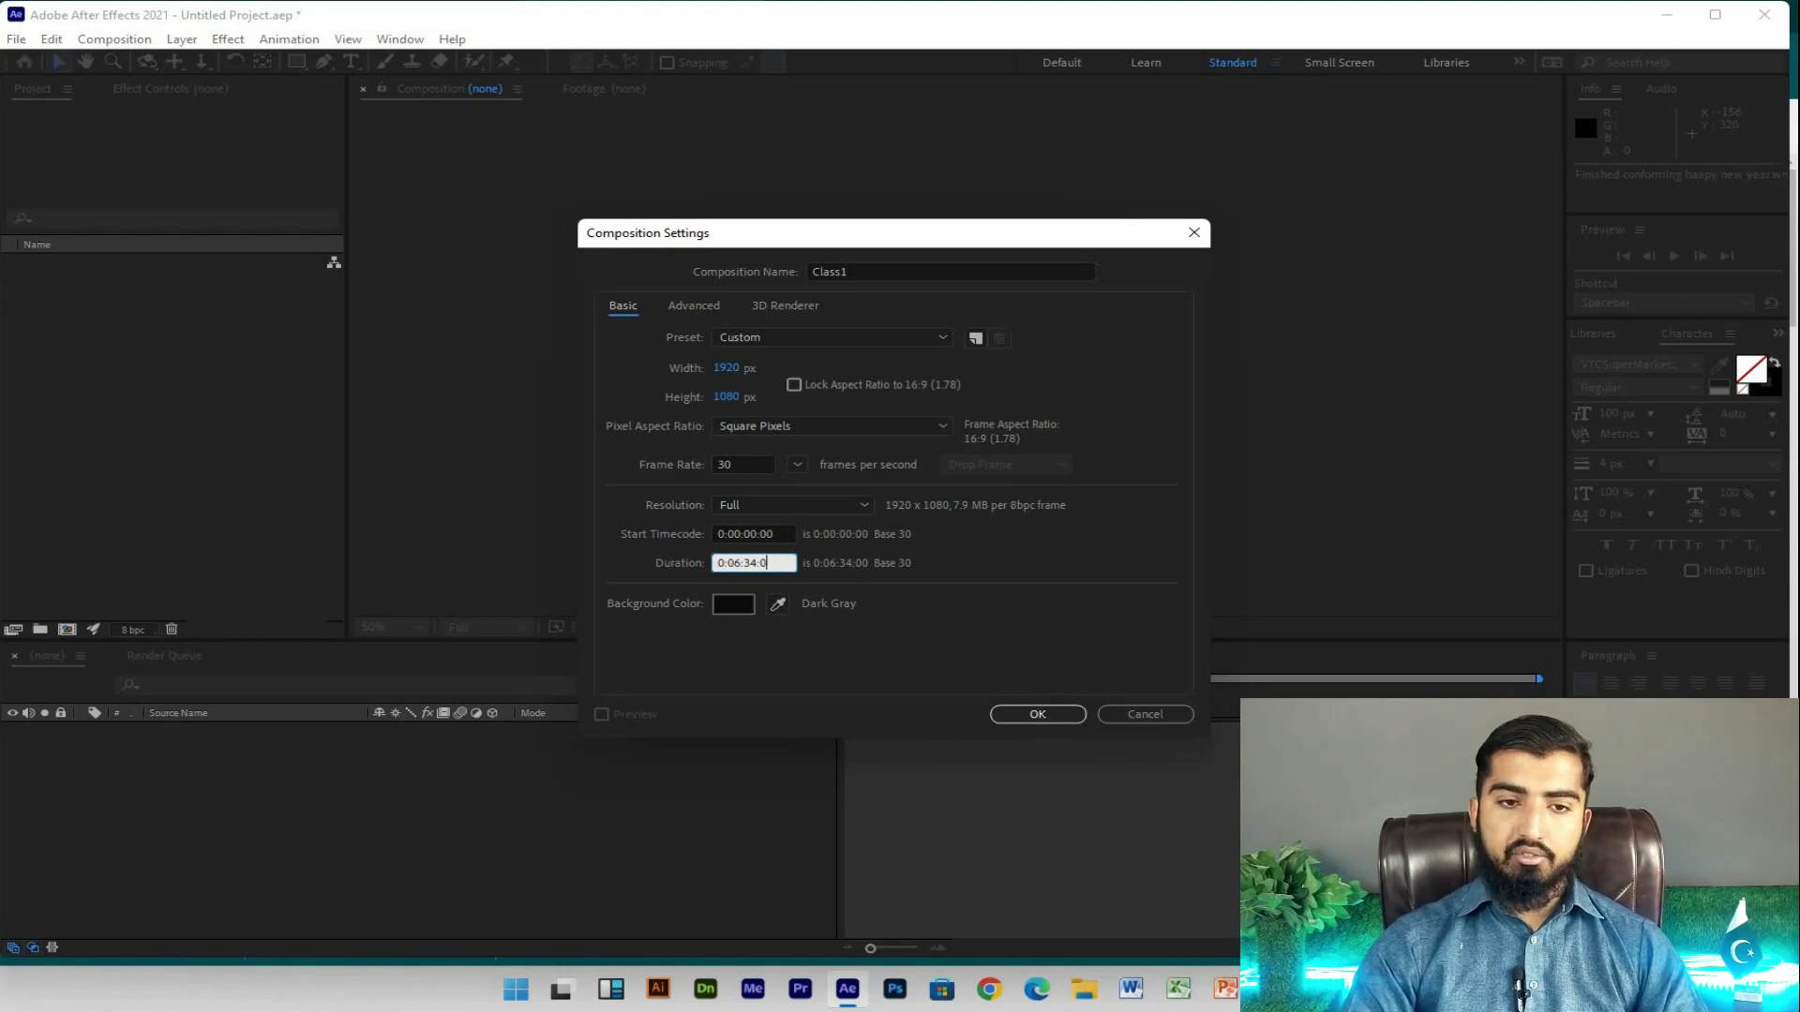
pyautogui.press('Left')
pyautogui.press('Left')
pyautogui.press('BackSpace')
pyautogui.press('BackSpace')
pyautogui.press('BackSpace')
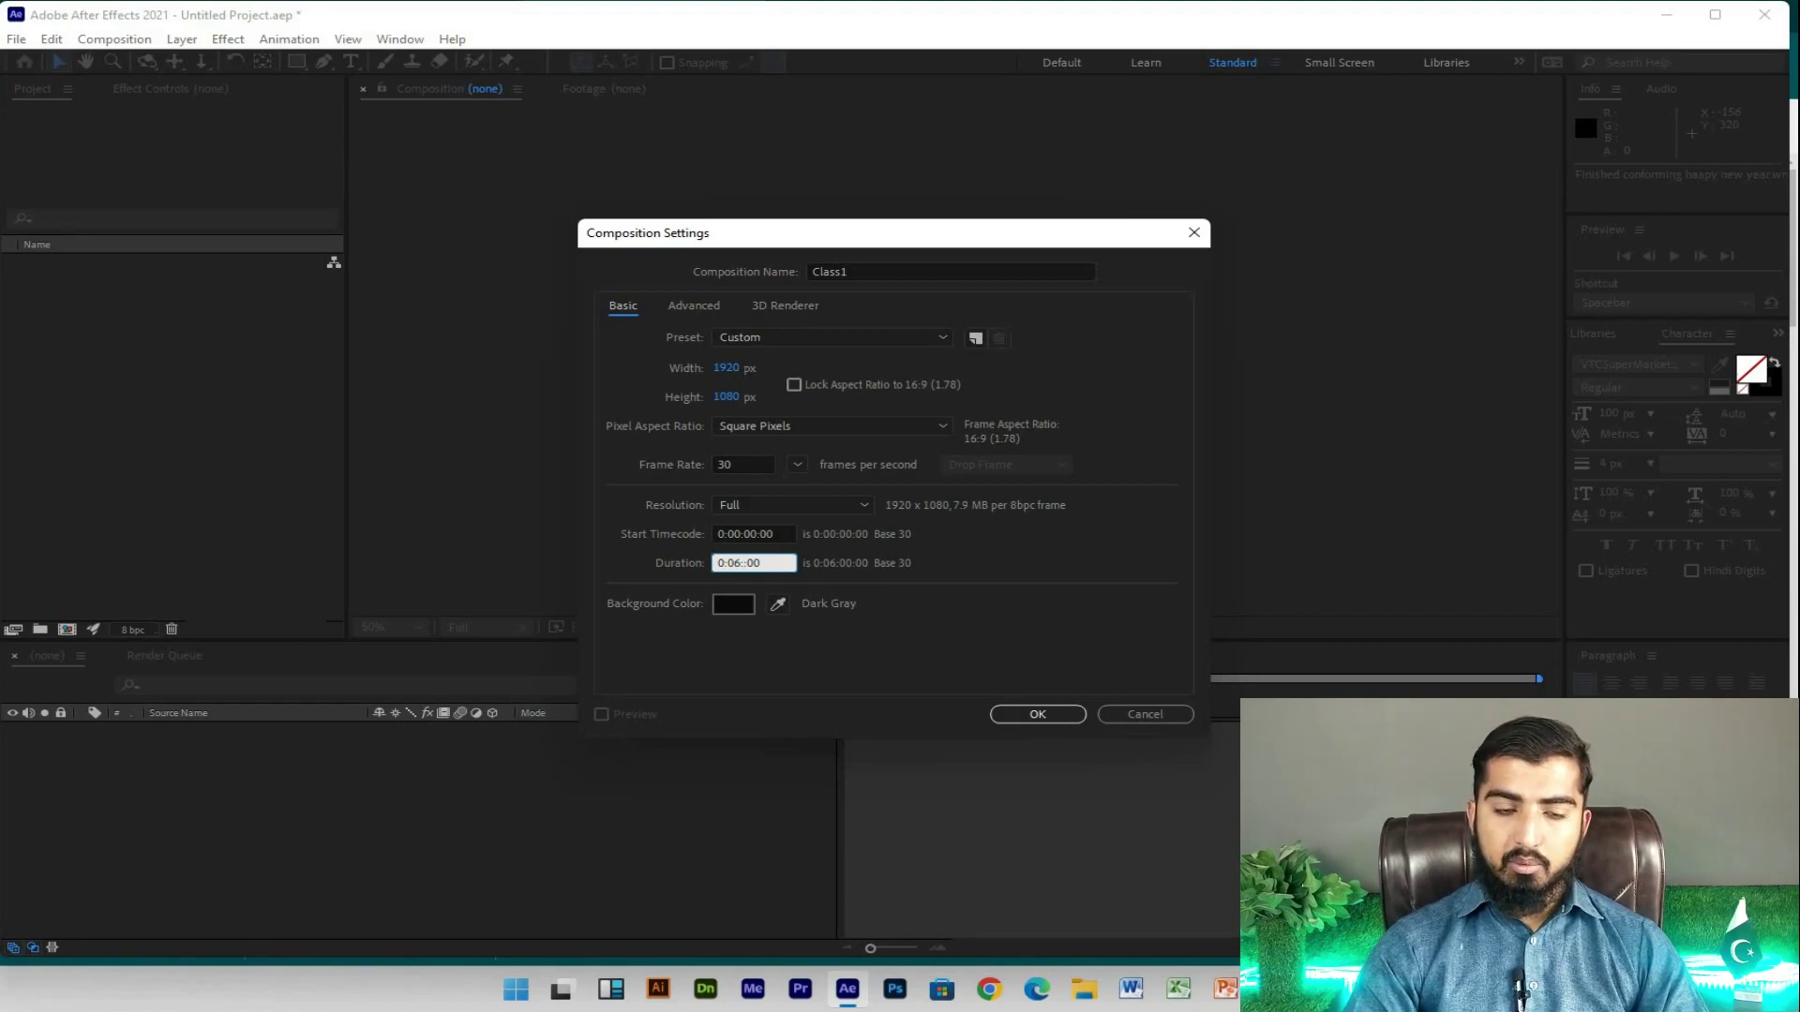
pyautogui.write('0')
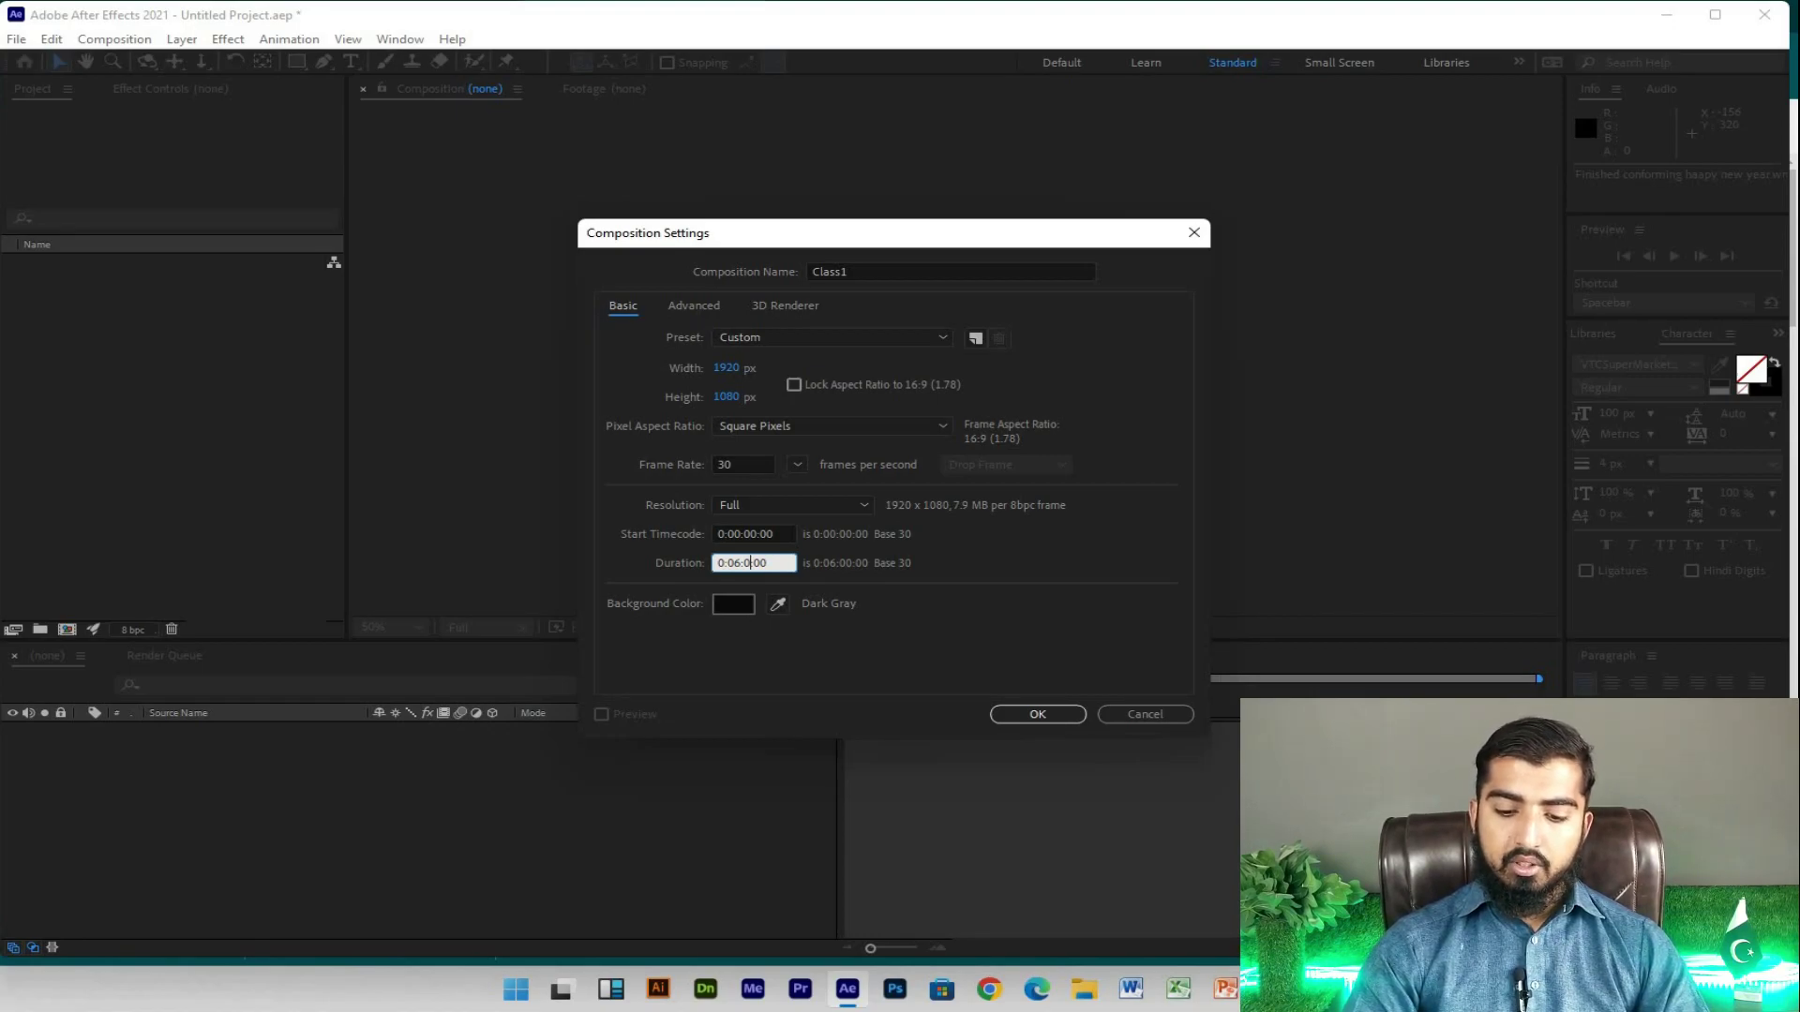
pyautogui.write('0')
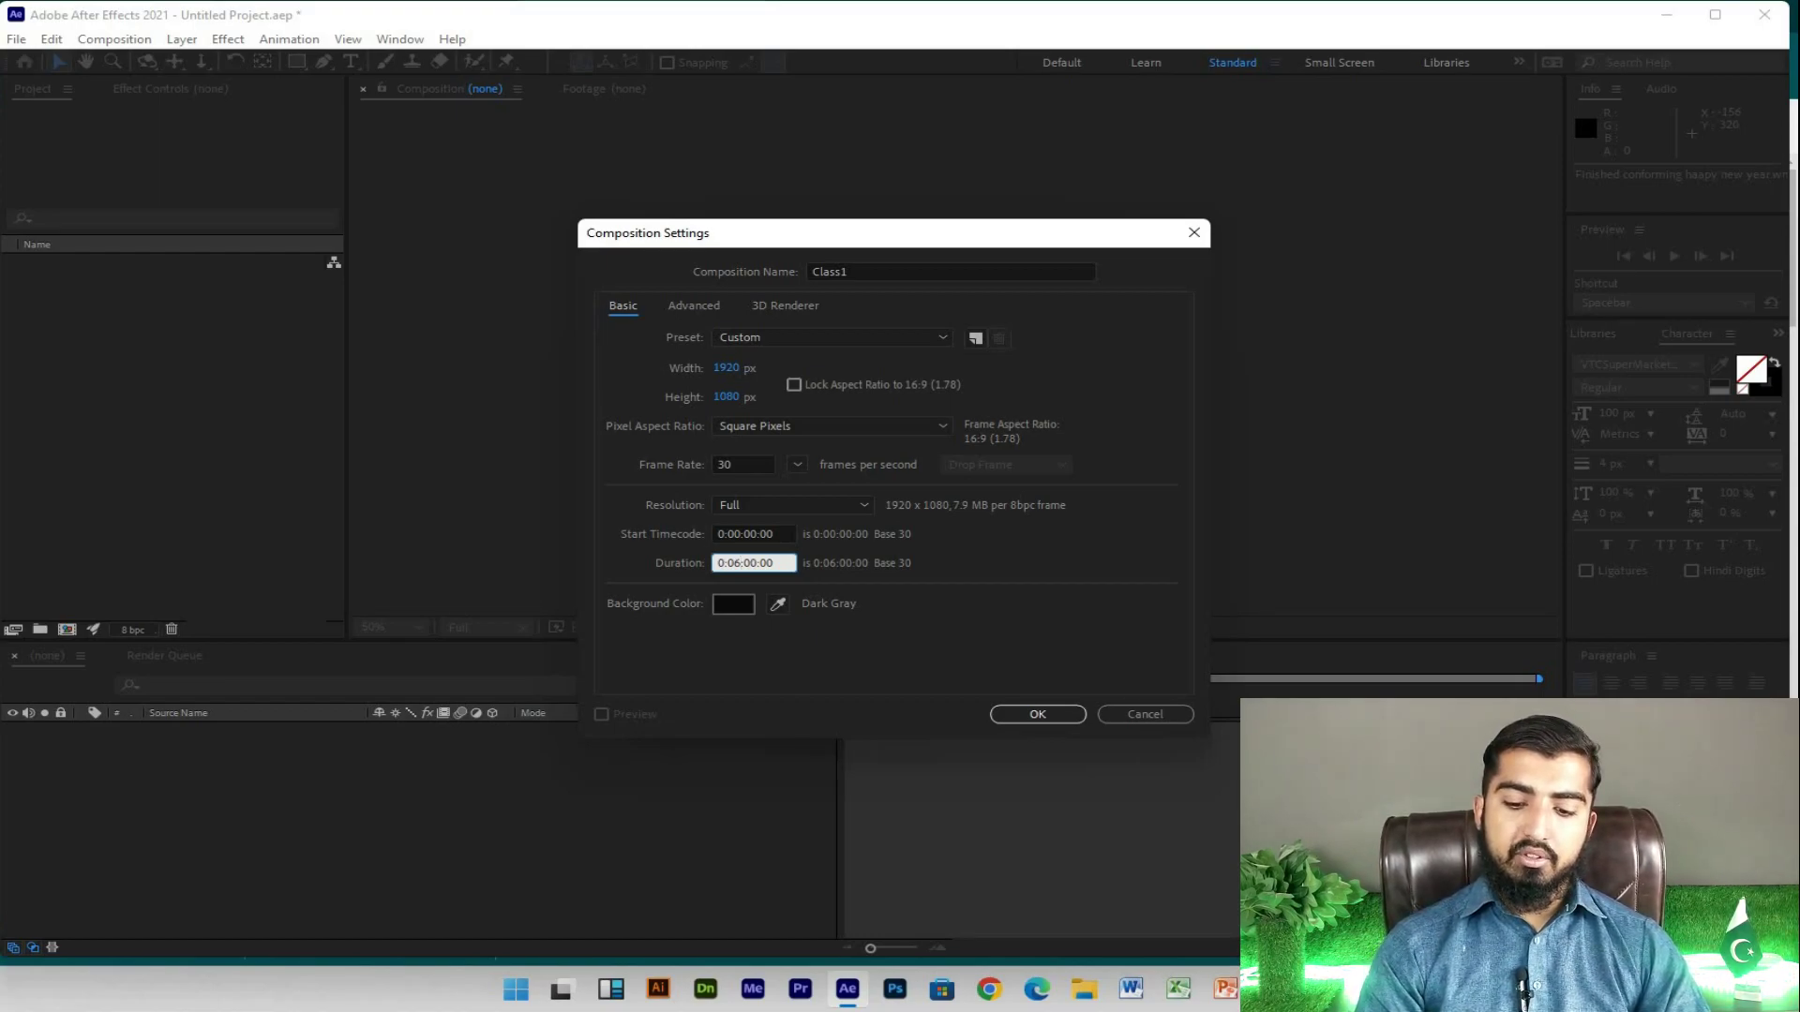
pyautogui.press('BackSpace')
pyautogui.write('9')
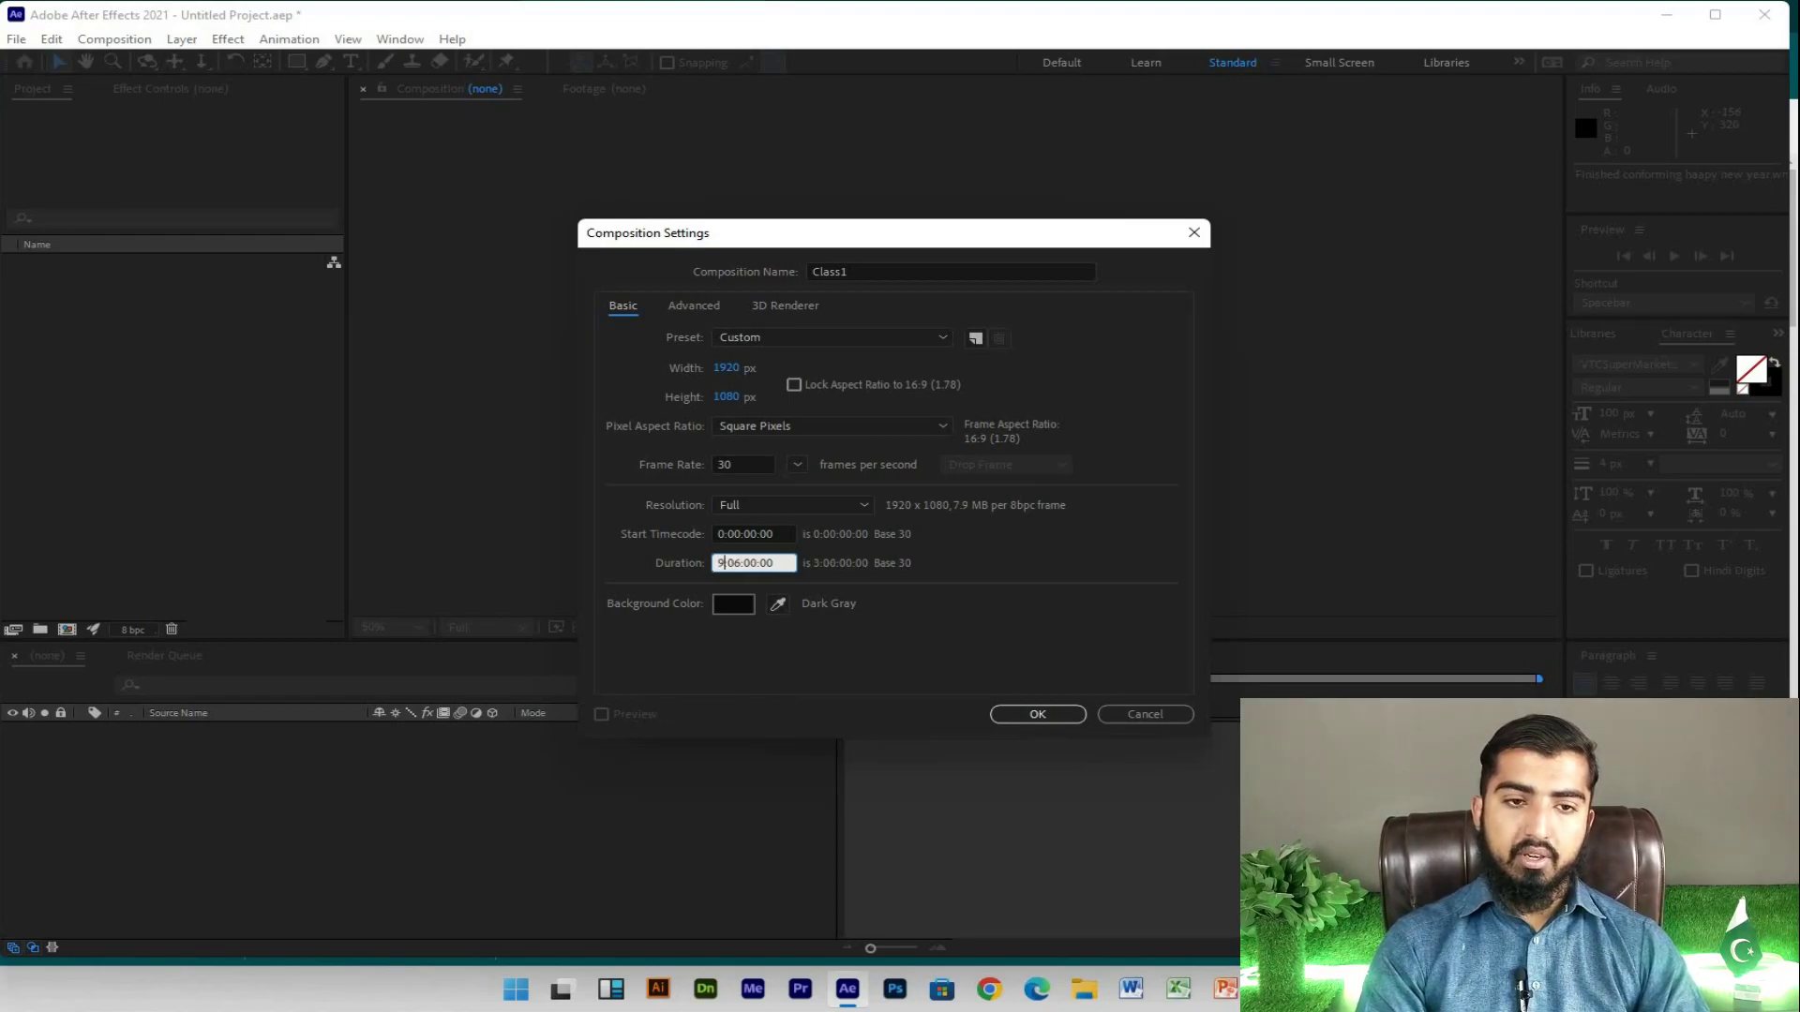
pyautogui.press('BackSpace')
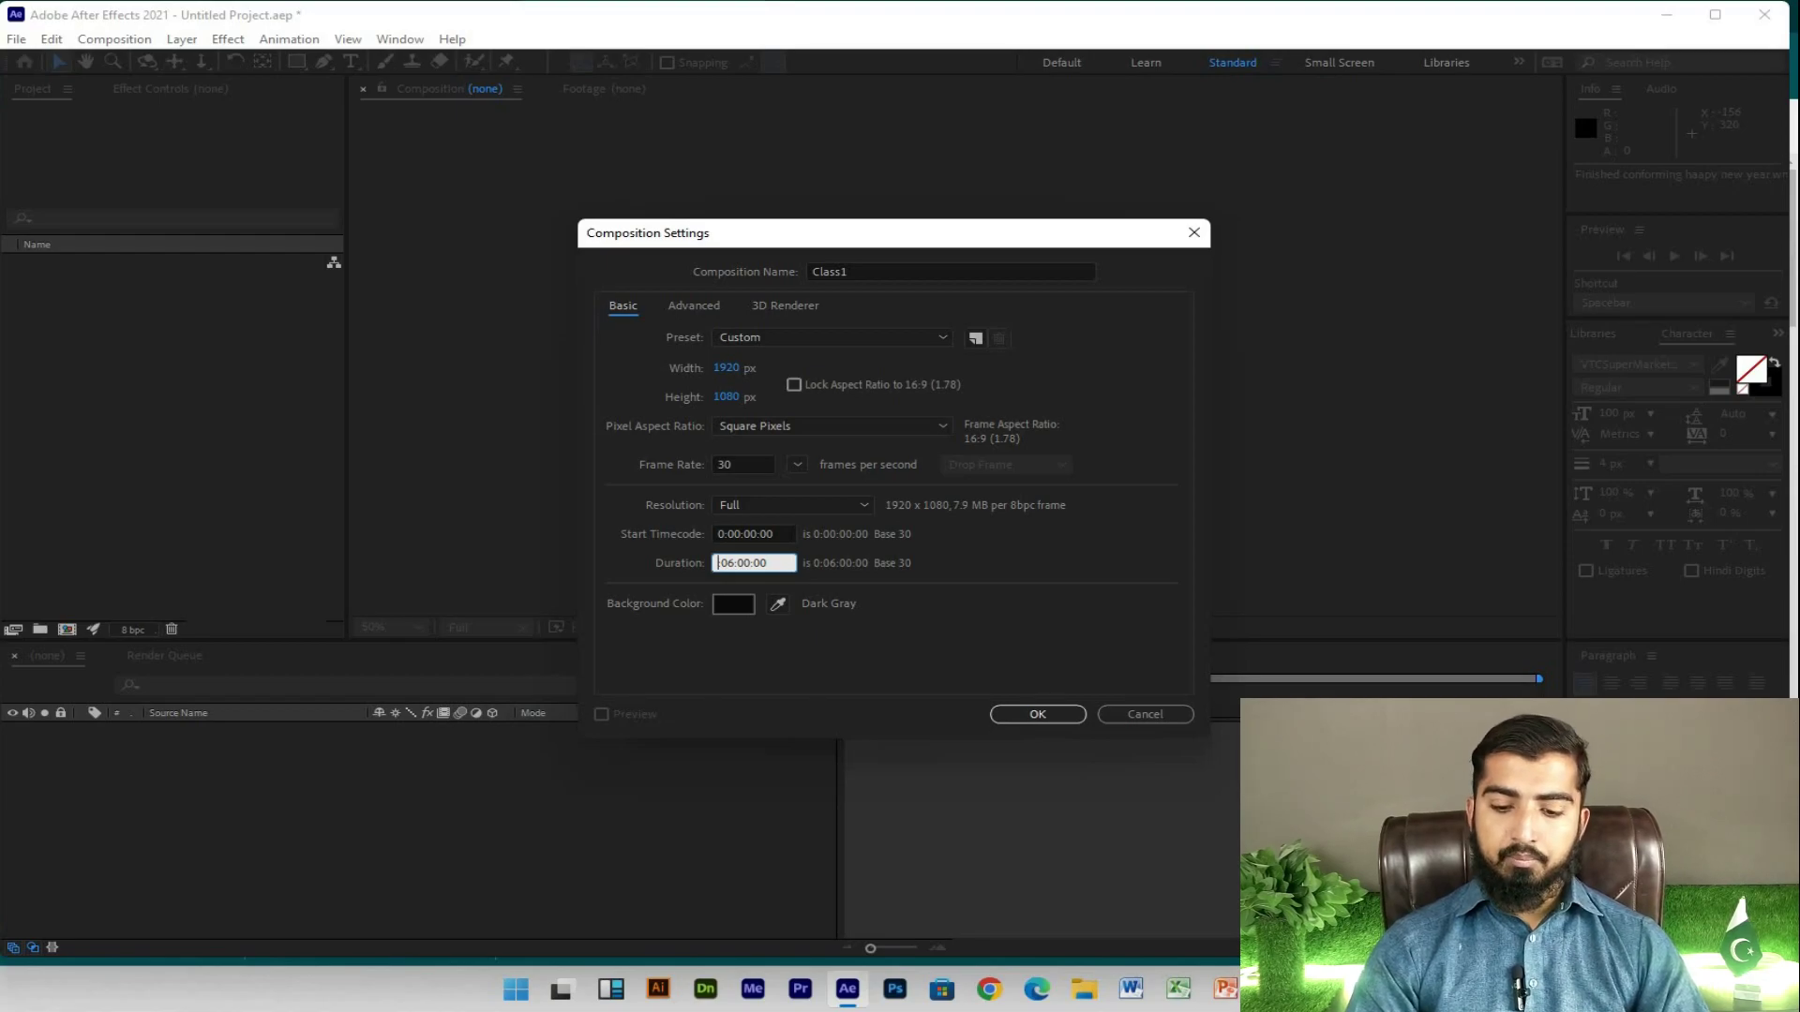
pyautogui.write('0')
pyautogui.press('Delete')
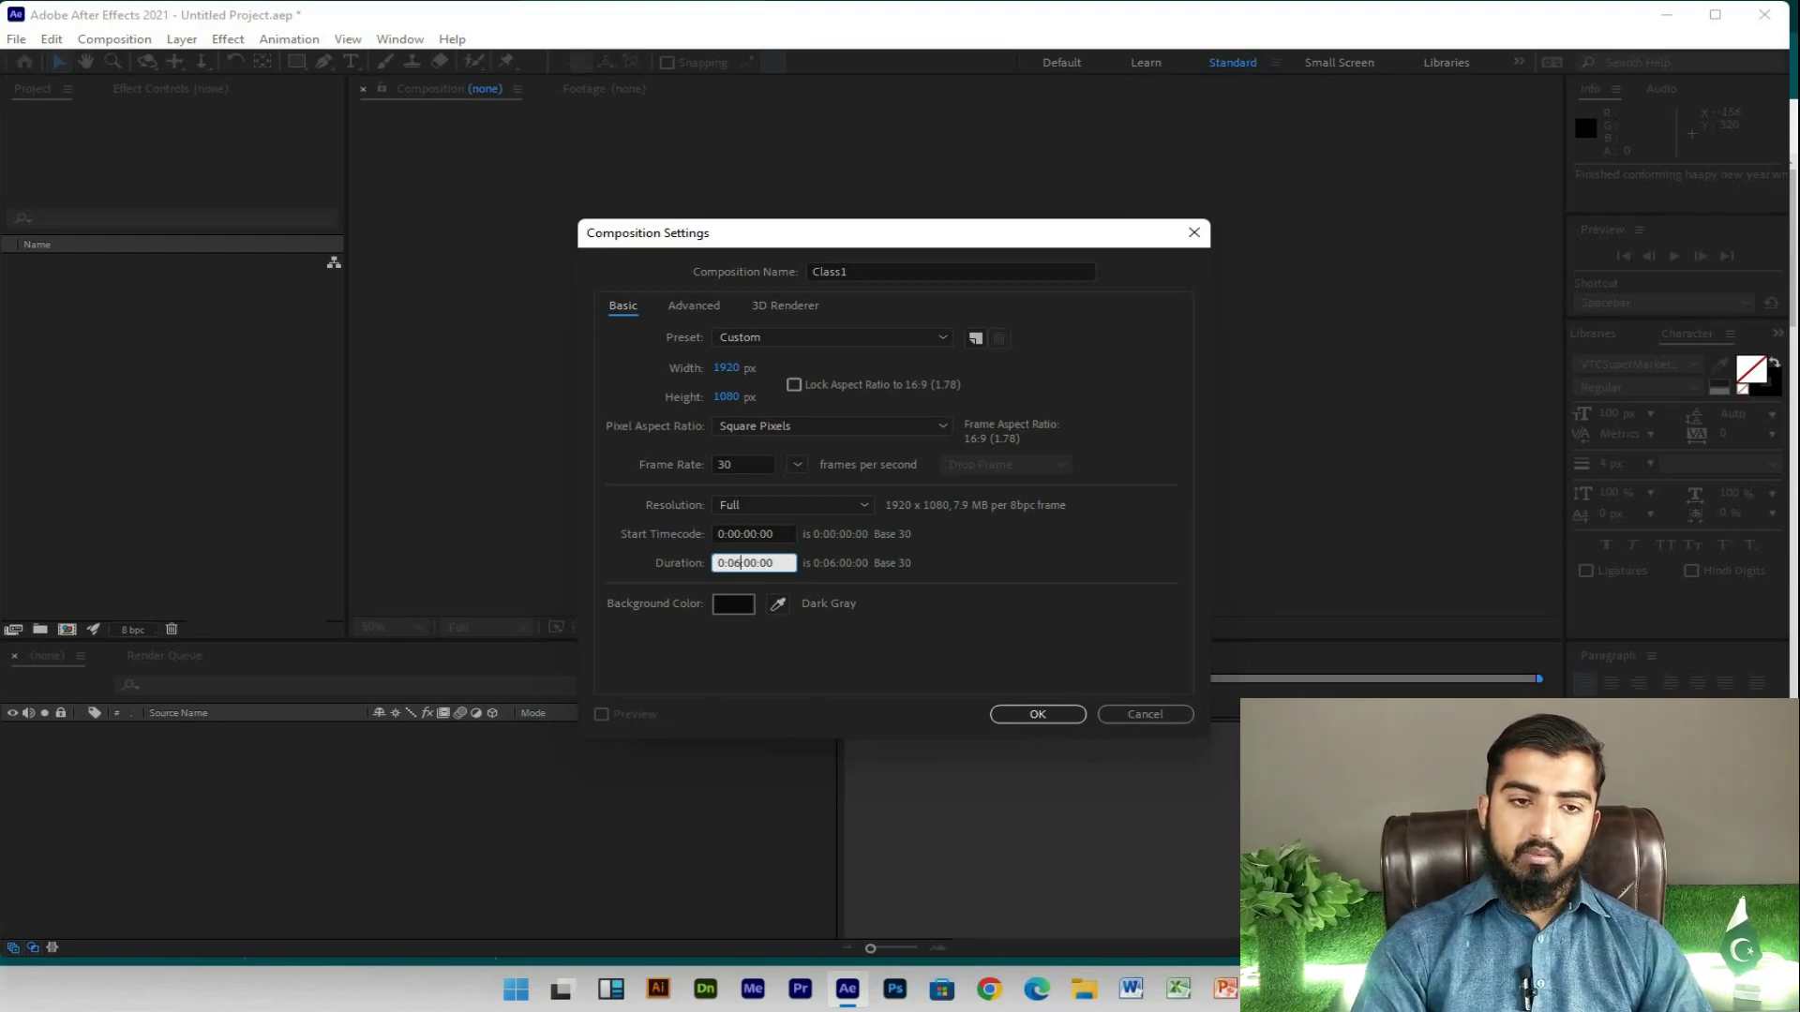
pyautogui.press('Delete')
pyautogui.write('00')
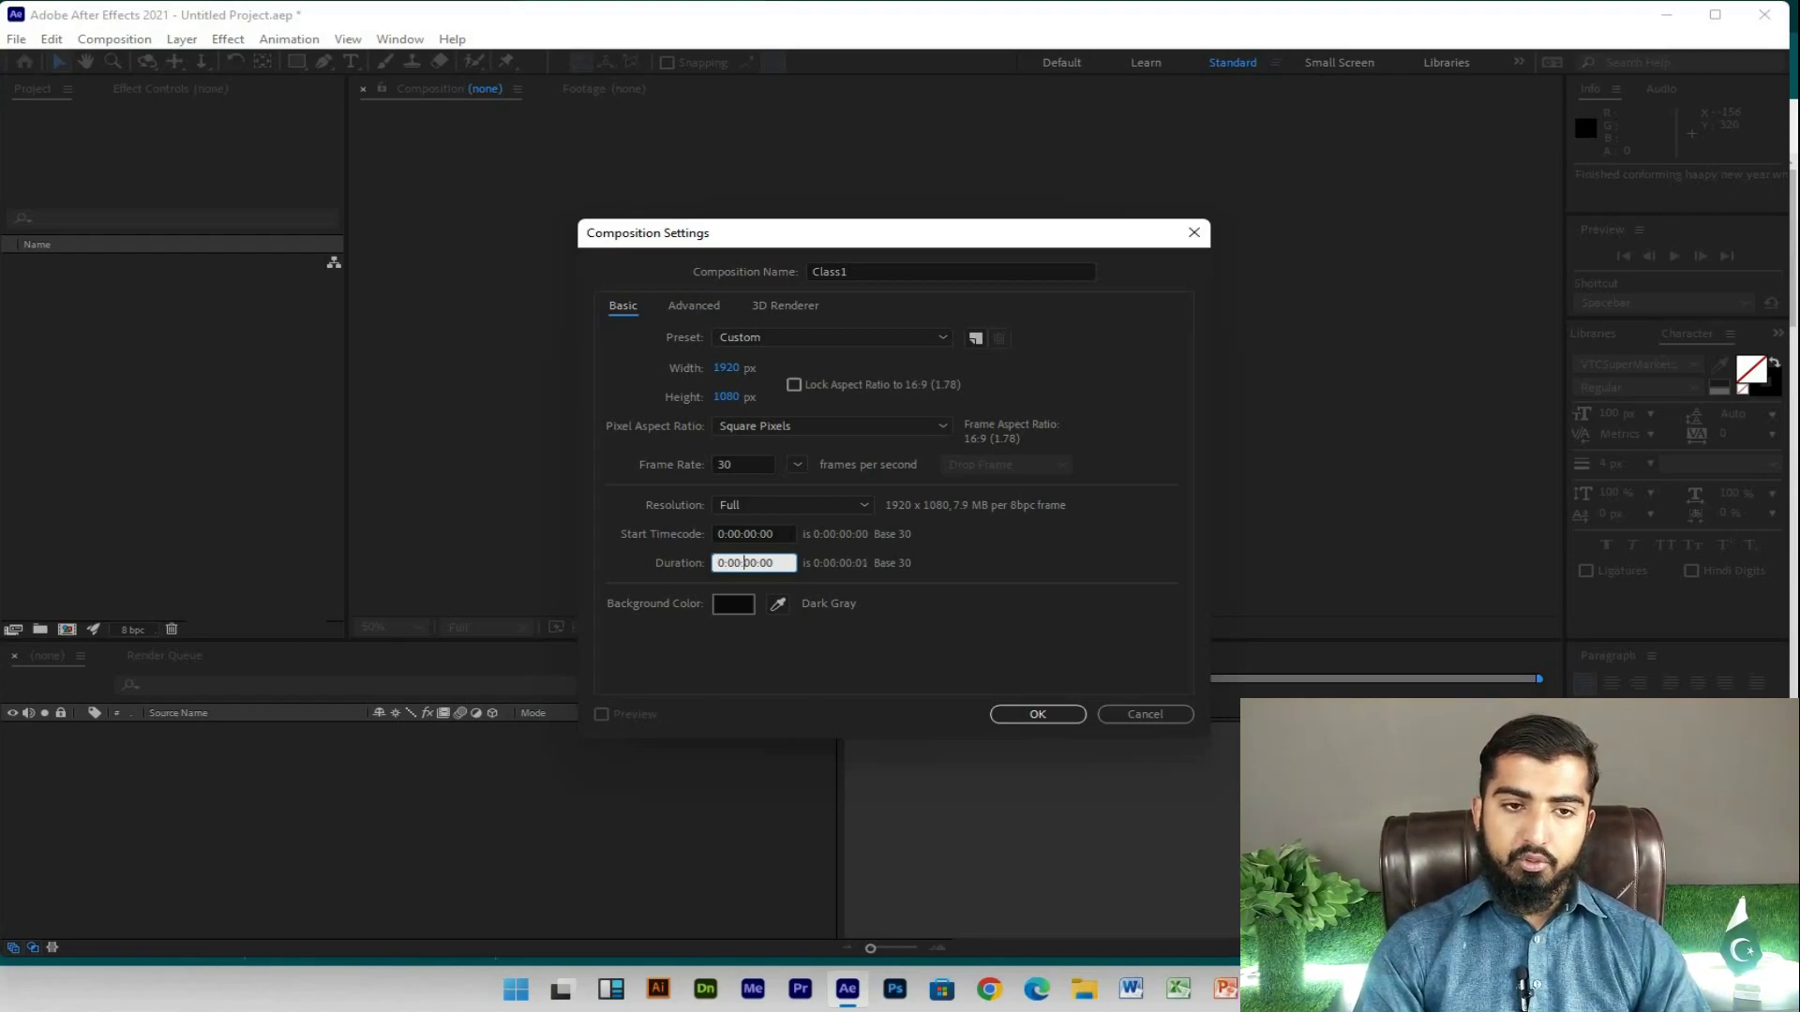
pyautogui.press('Delete')
pyautogui.press('Delete')
pyautogui.press('Delete')
pyautogui.write('1')
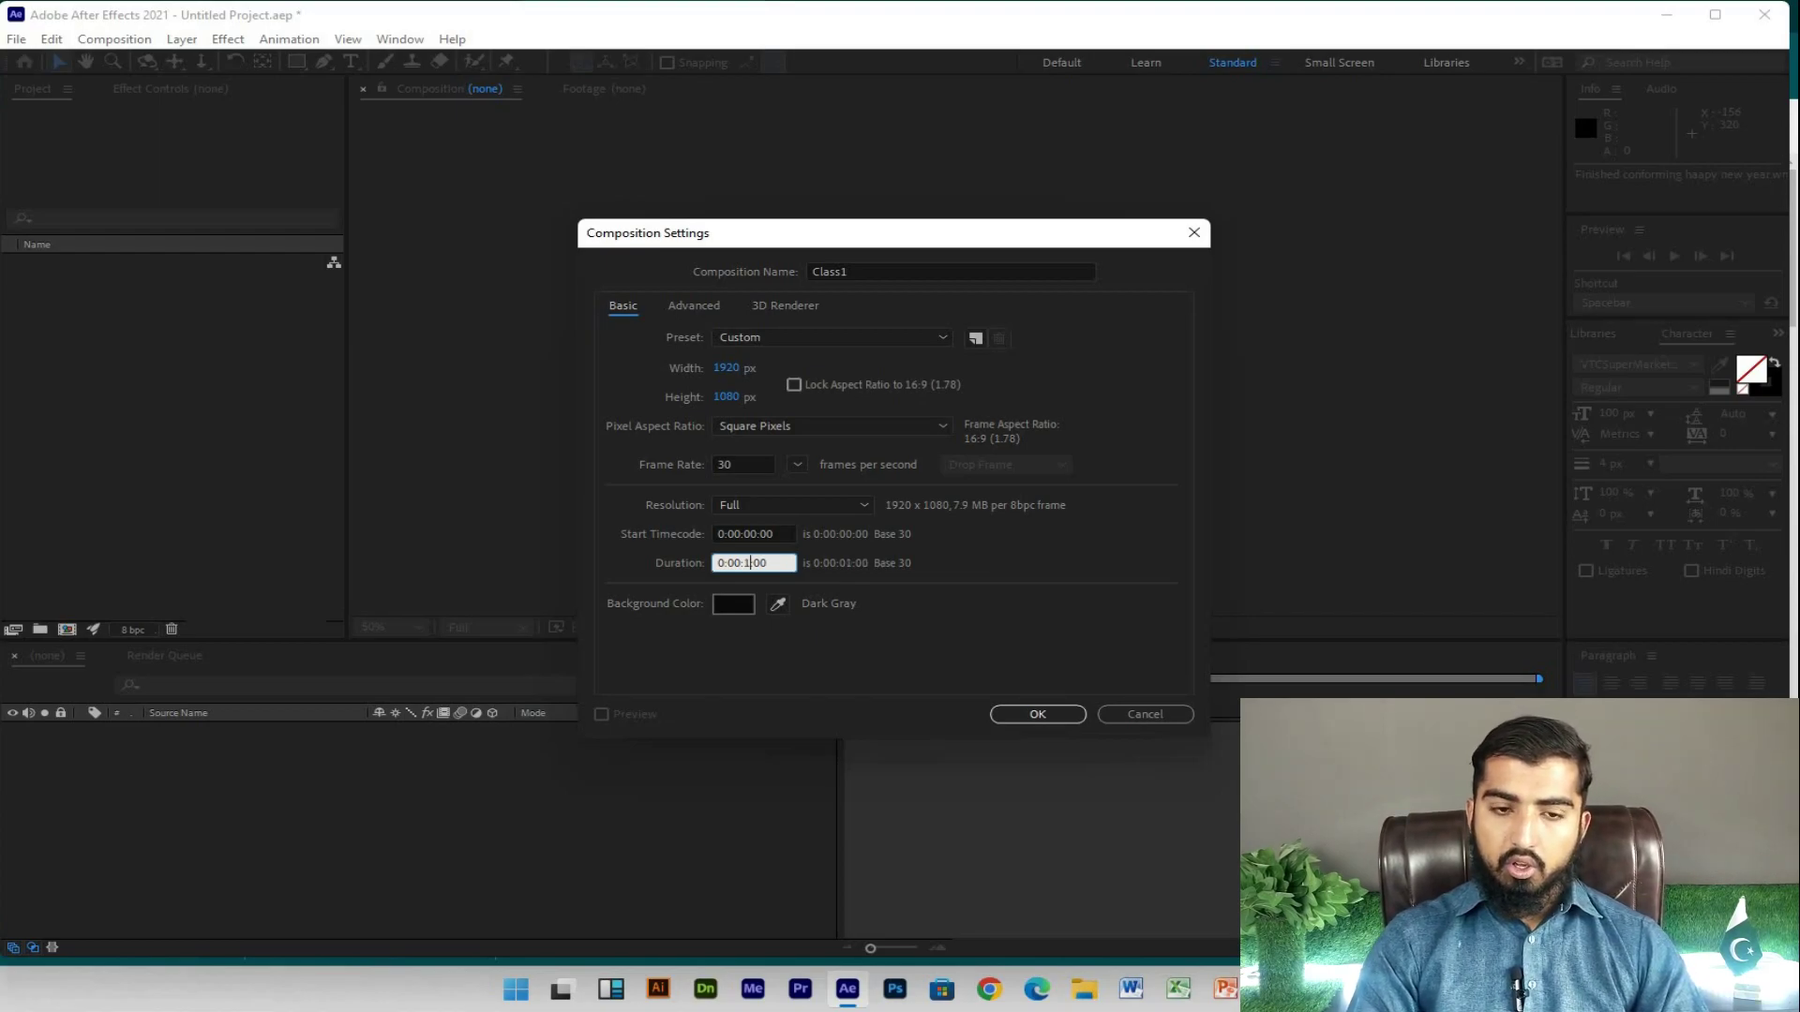
pyautogui.write('5')
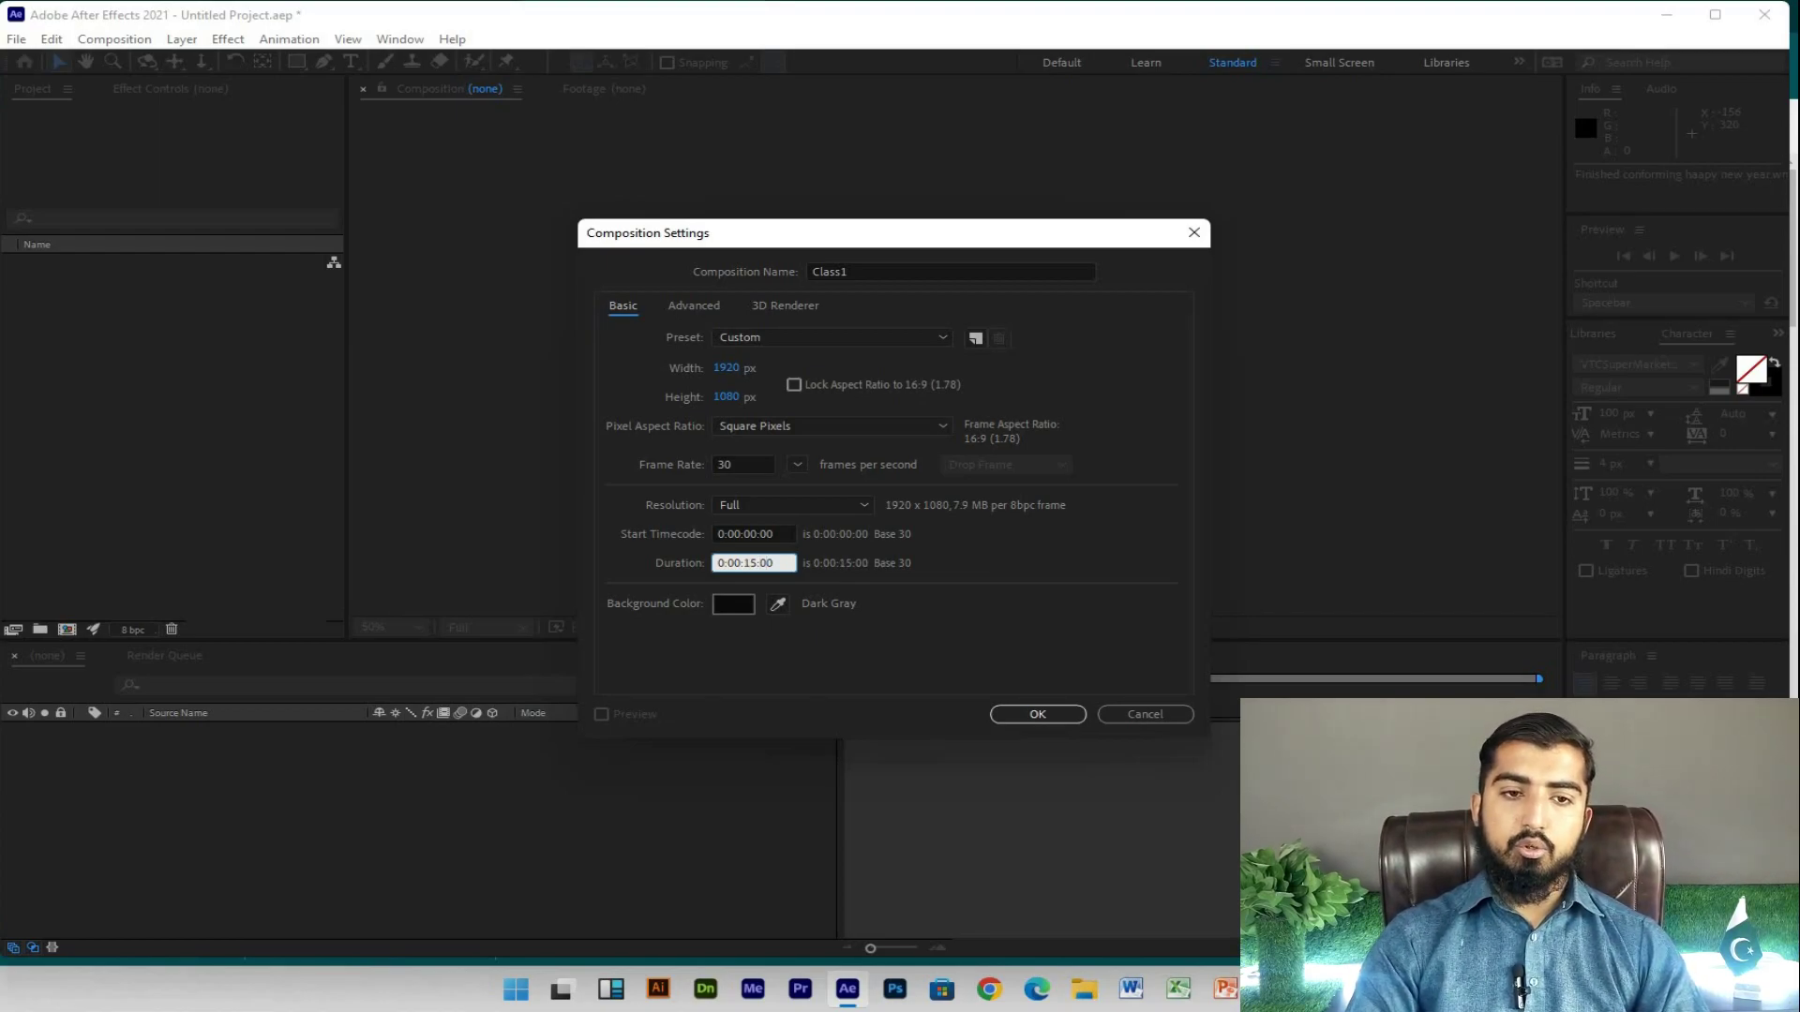
# Step: Commit the 15-second duration and try pink, yellow, white and a sampled Medium Blue background
pyautogui.click(1020, 566)
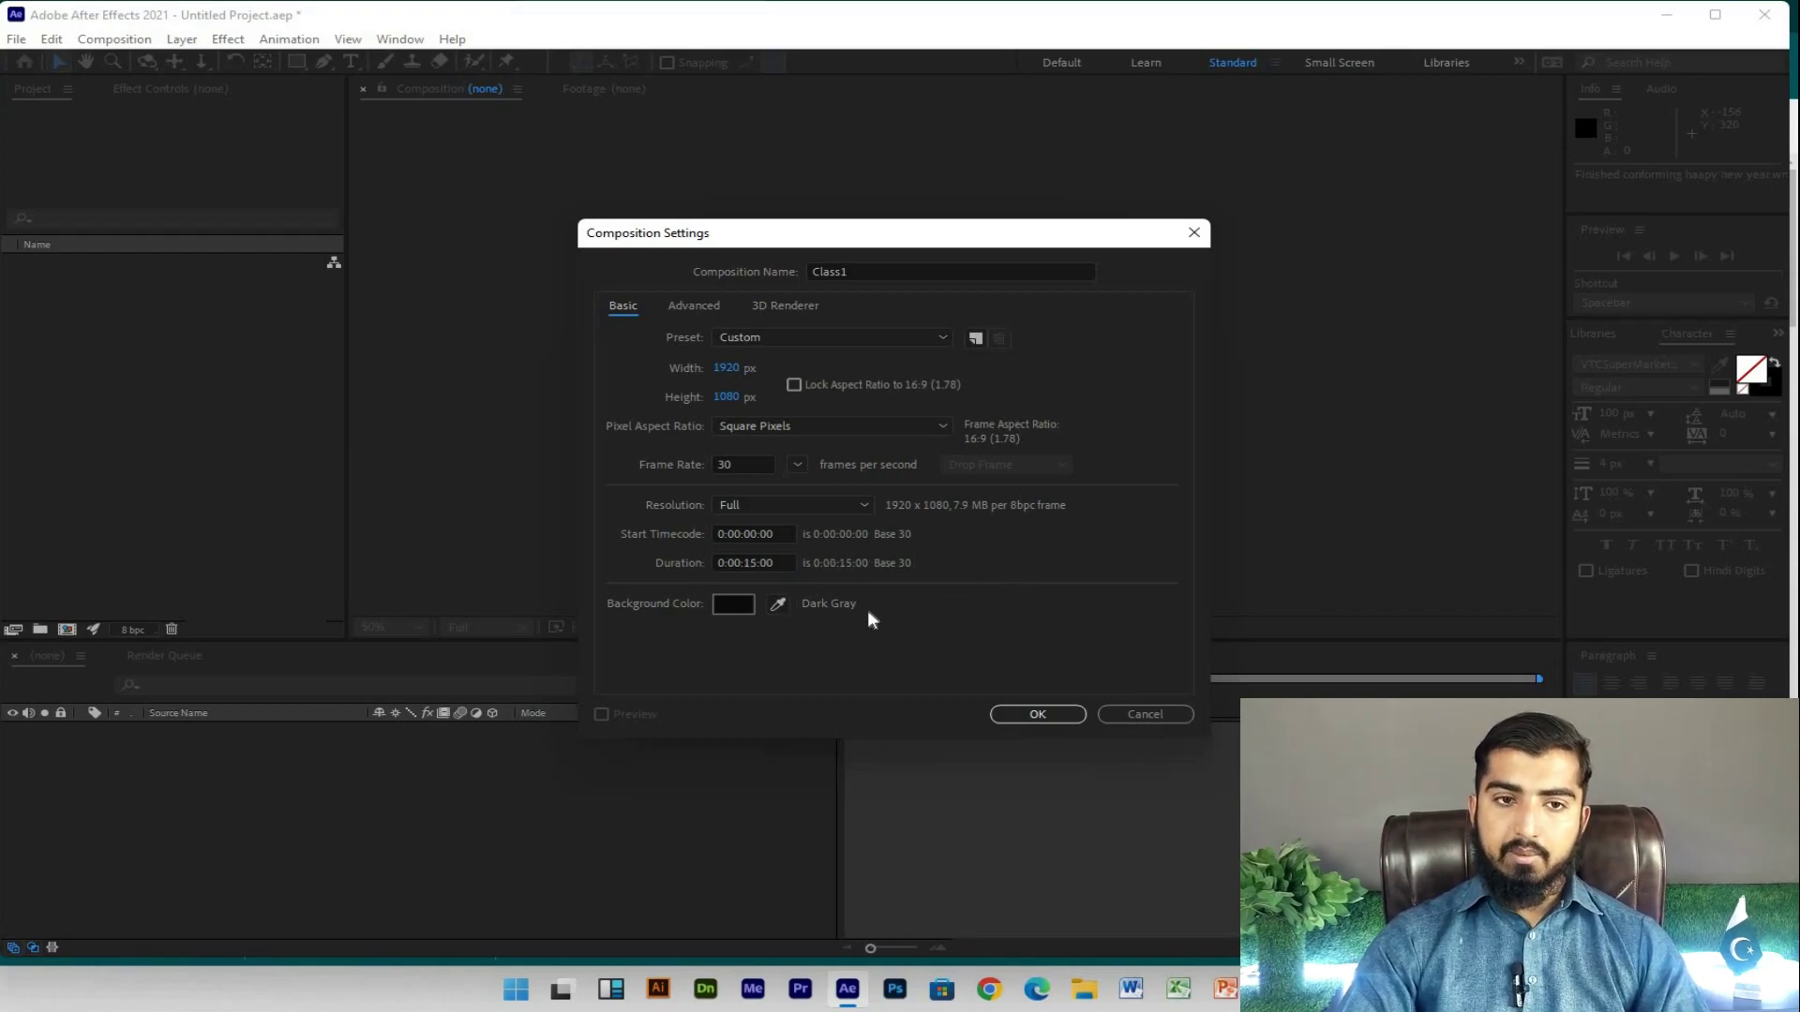
pyautogui.click(733, 605)
pyautogui.click(741, 372)
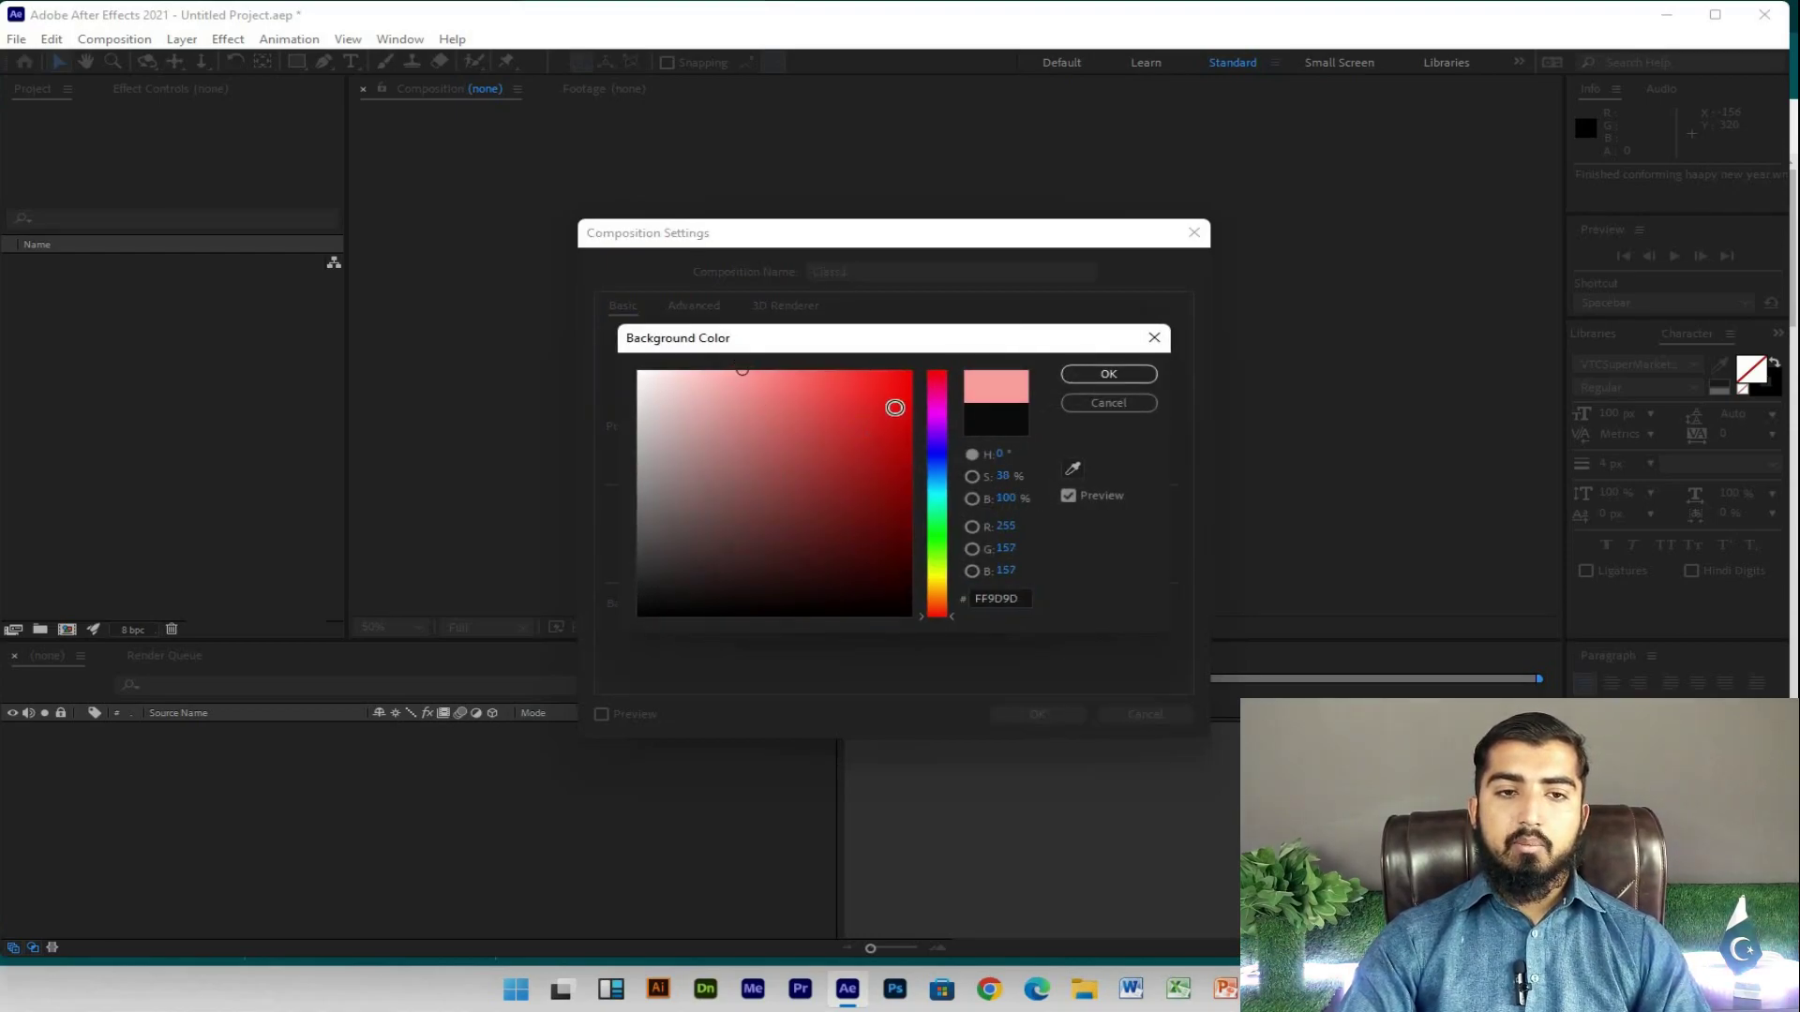
pyautogui.moveTo(935, 403); pyautogui.dragTo(937, 586)
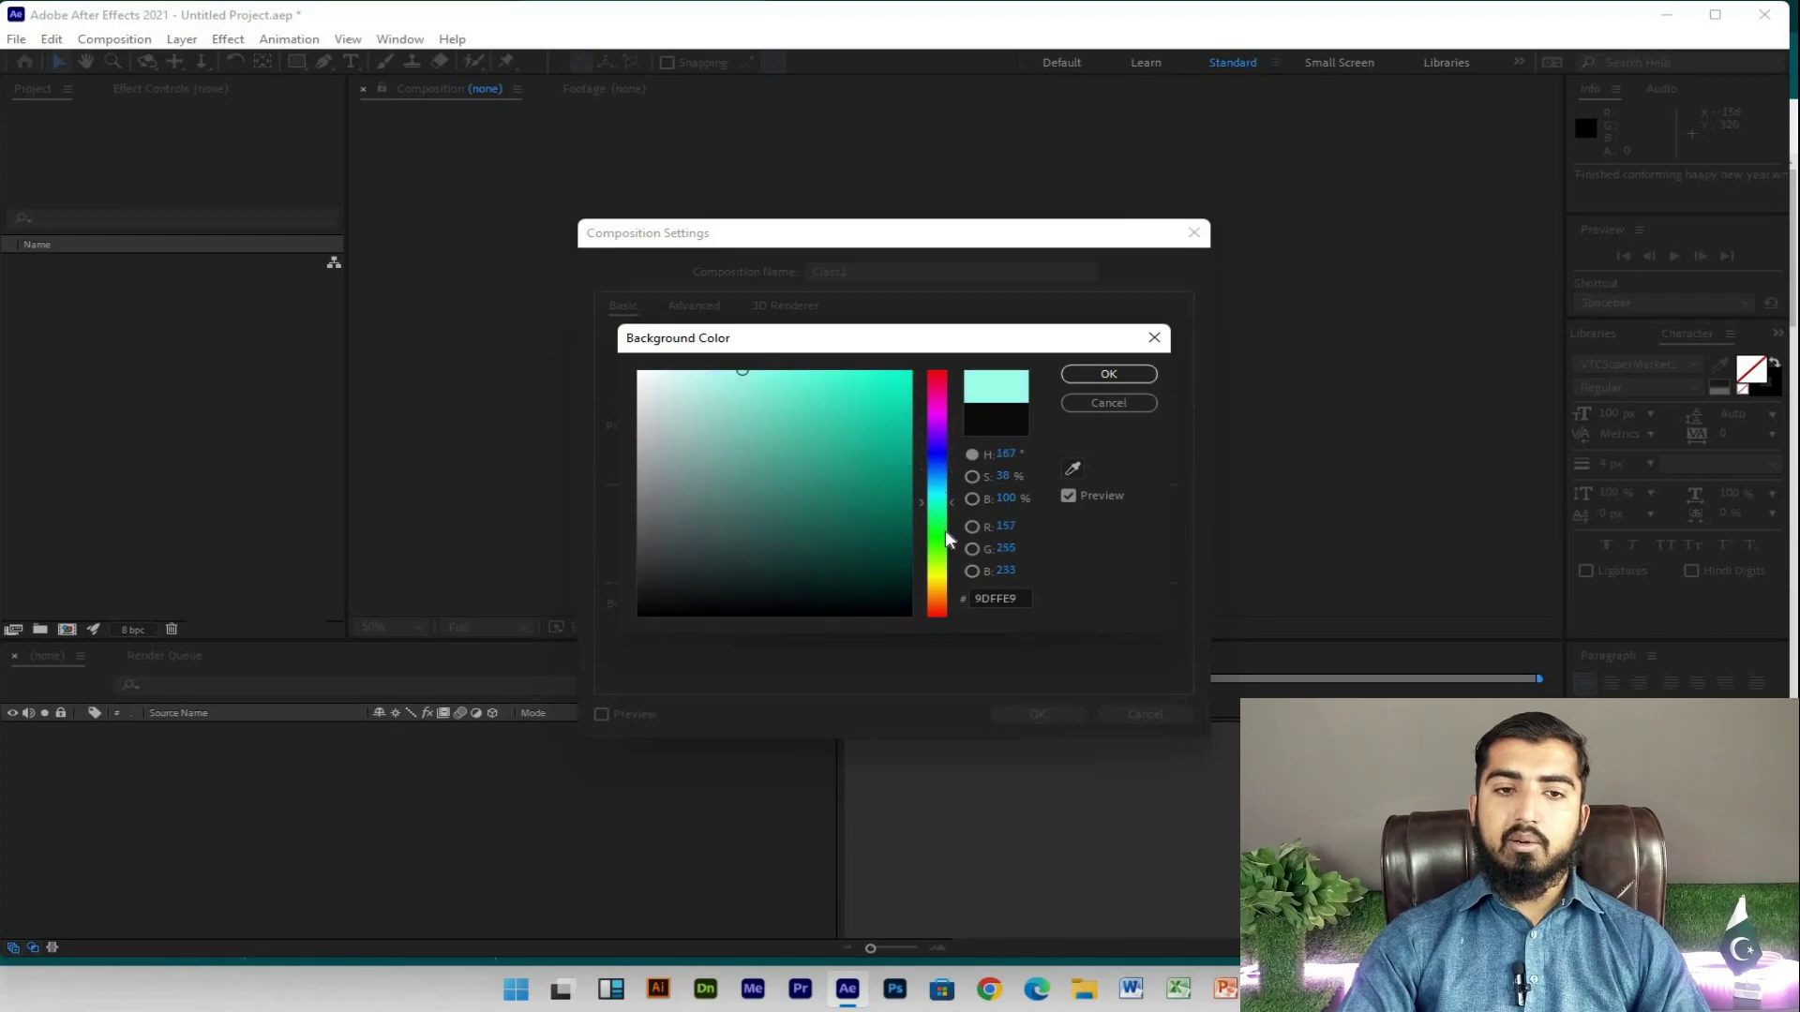
pyautogui.moveTo(849, 407); pyautogui.dragTo(912, 369)
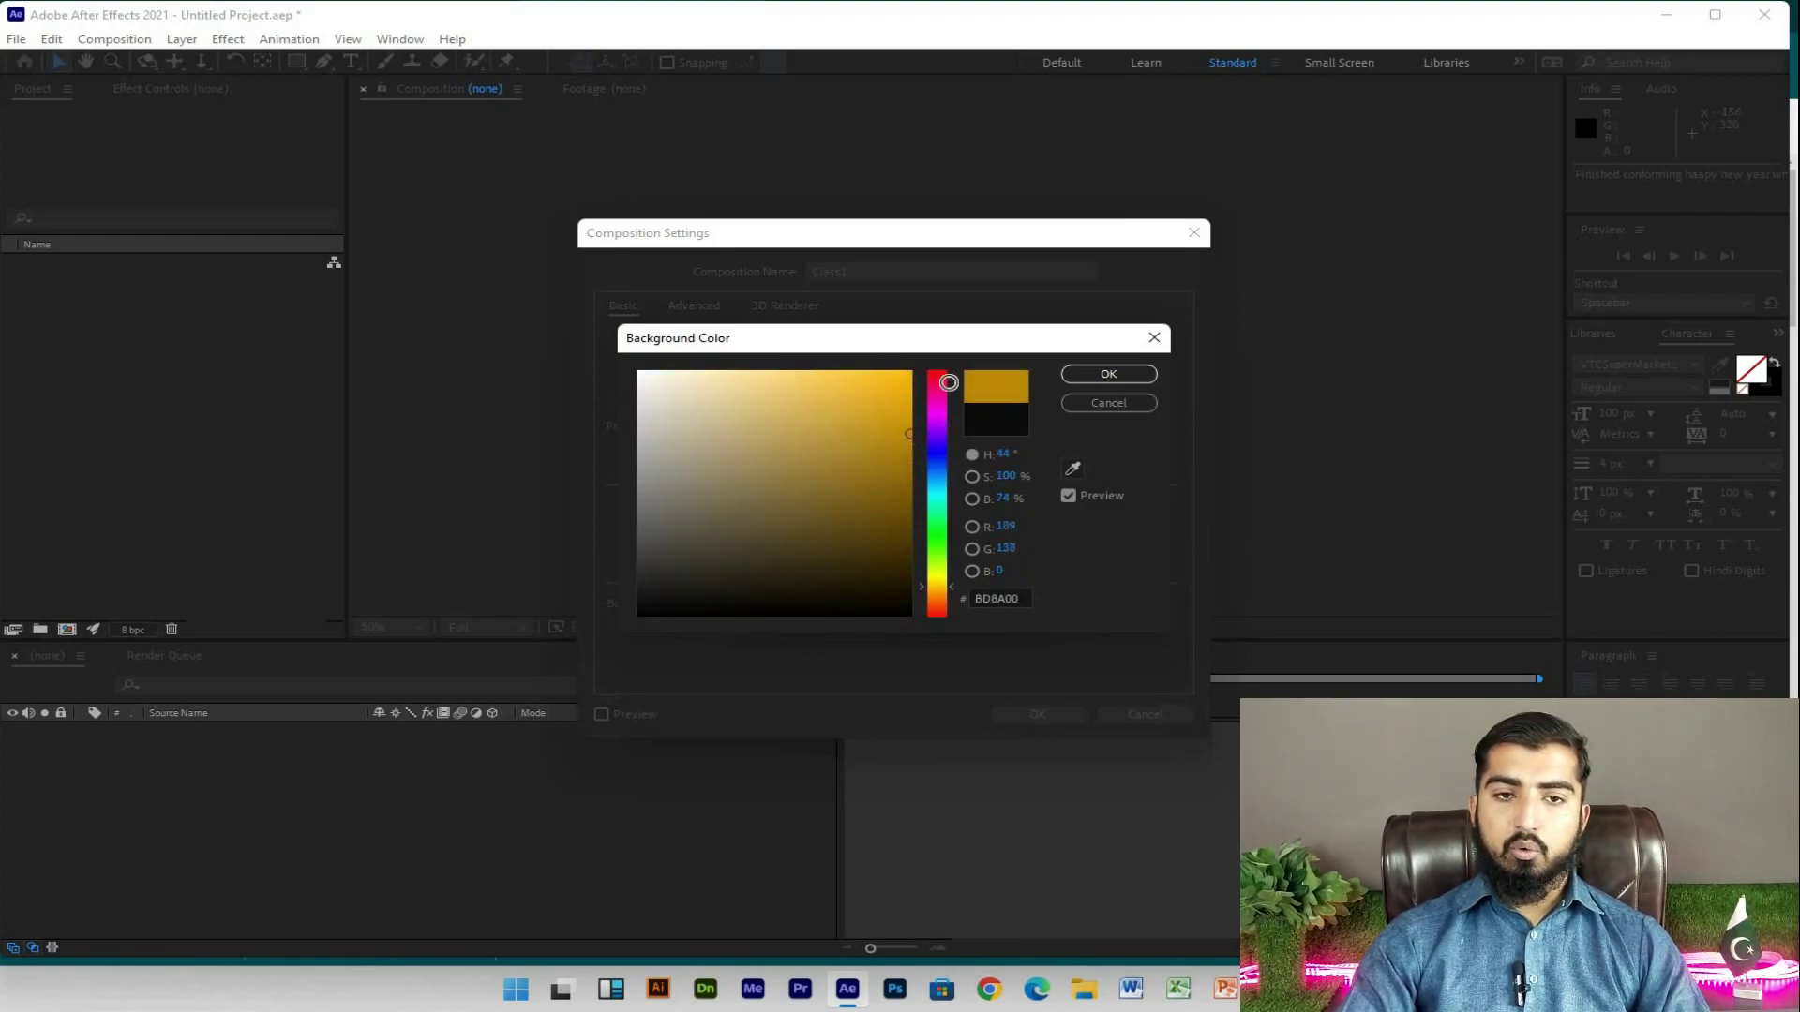
pyautogui.moveTo(913, 368); pyautogui.dragTo(970, 333)
pyautogui.click(638, 372)
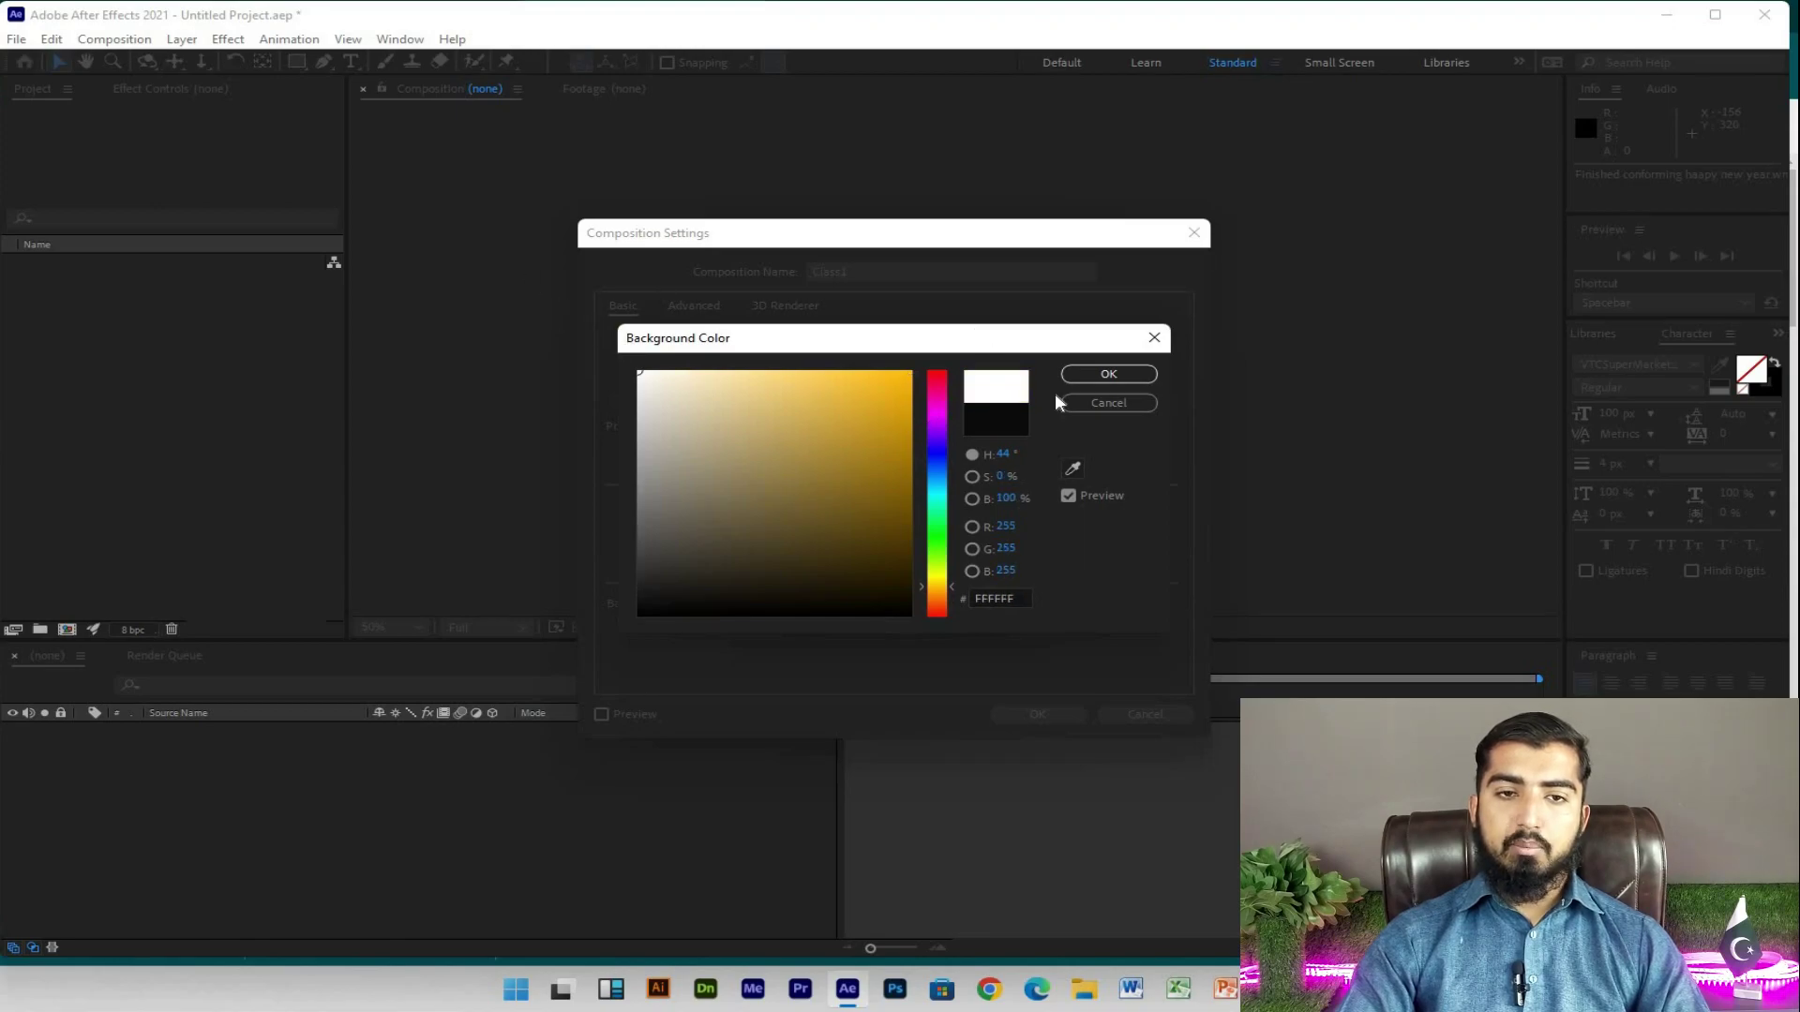
pyautogui.click(1098, 375)
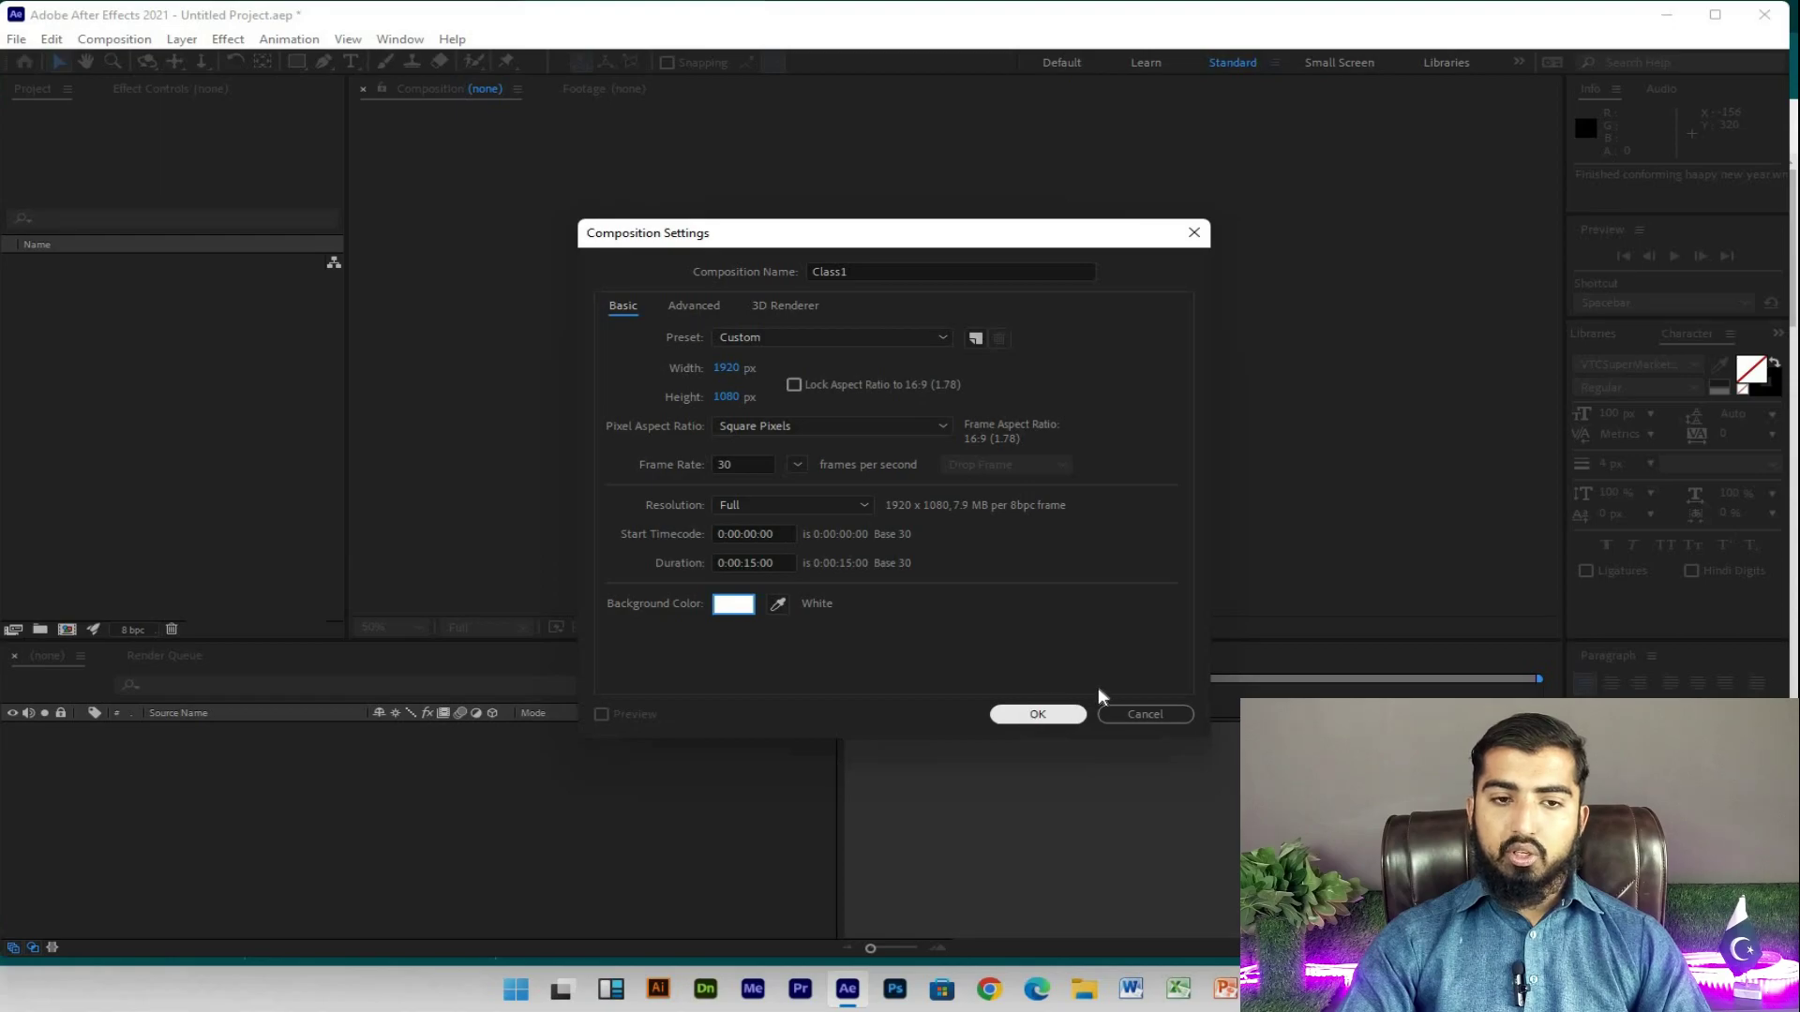
pyautogui.click(778, 601)
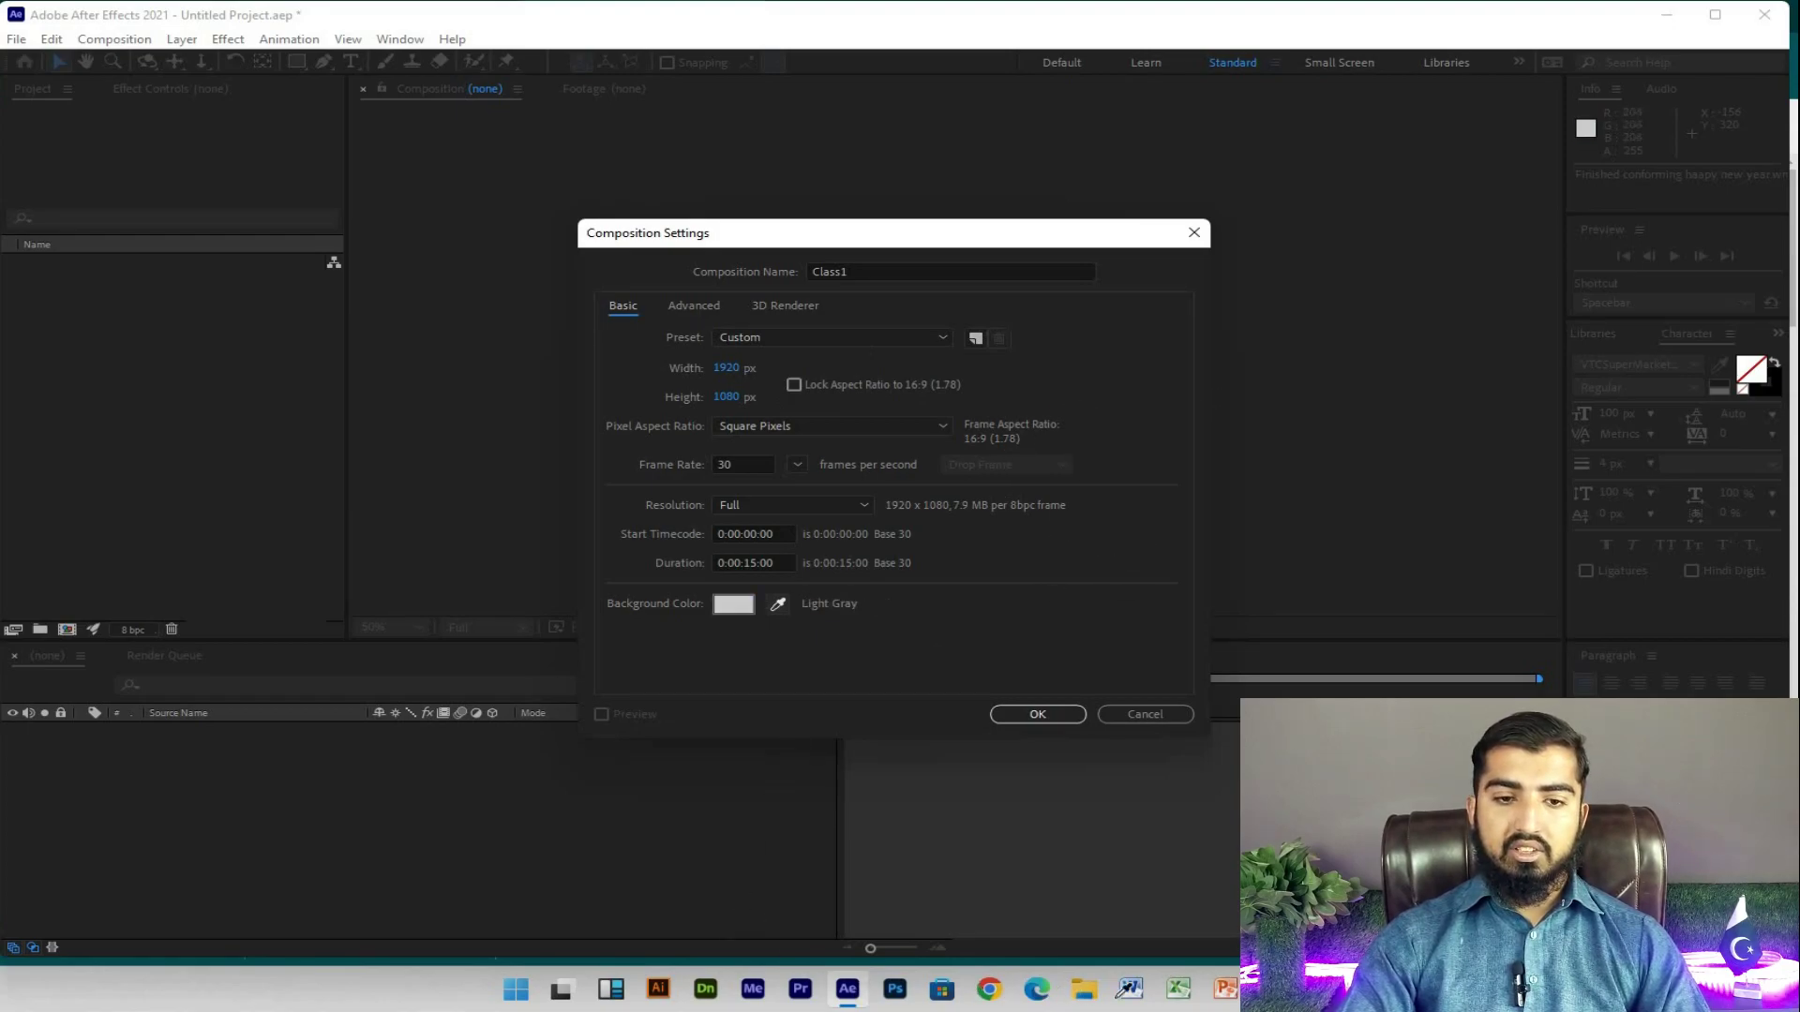
pyautogui.click(856, 984)
# Step: Set the background colour to FFFFFF and create the Class1 composition
pyautogui.click(743, 603)
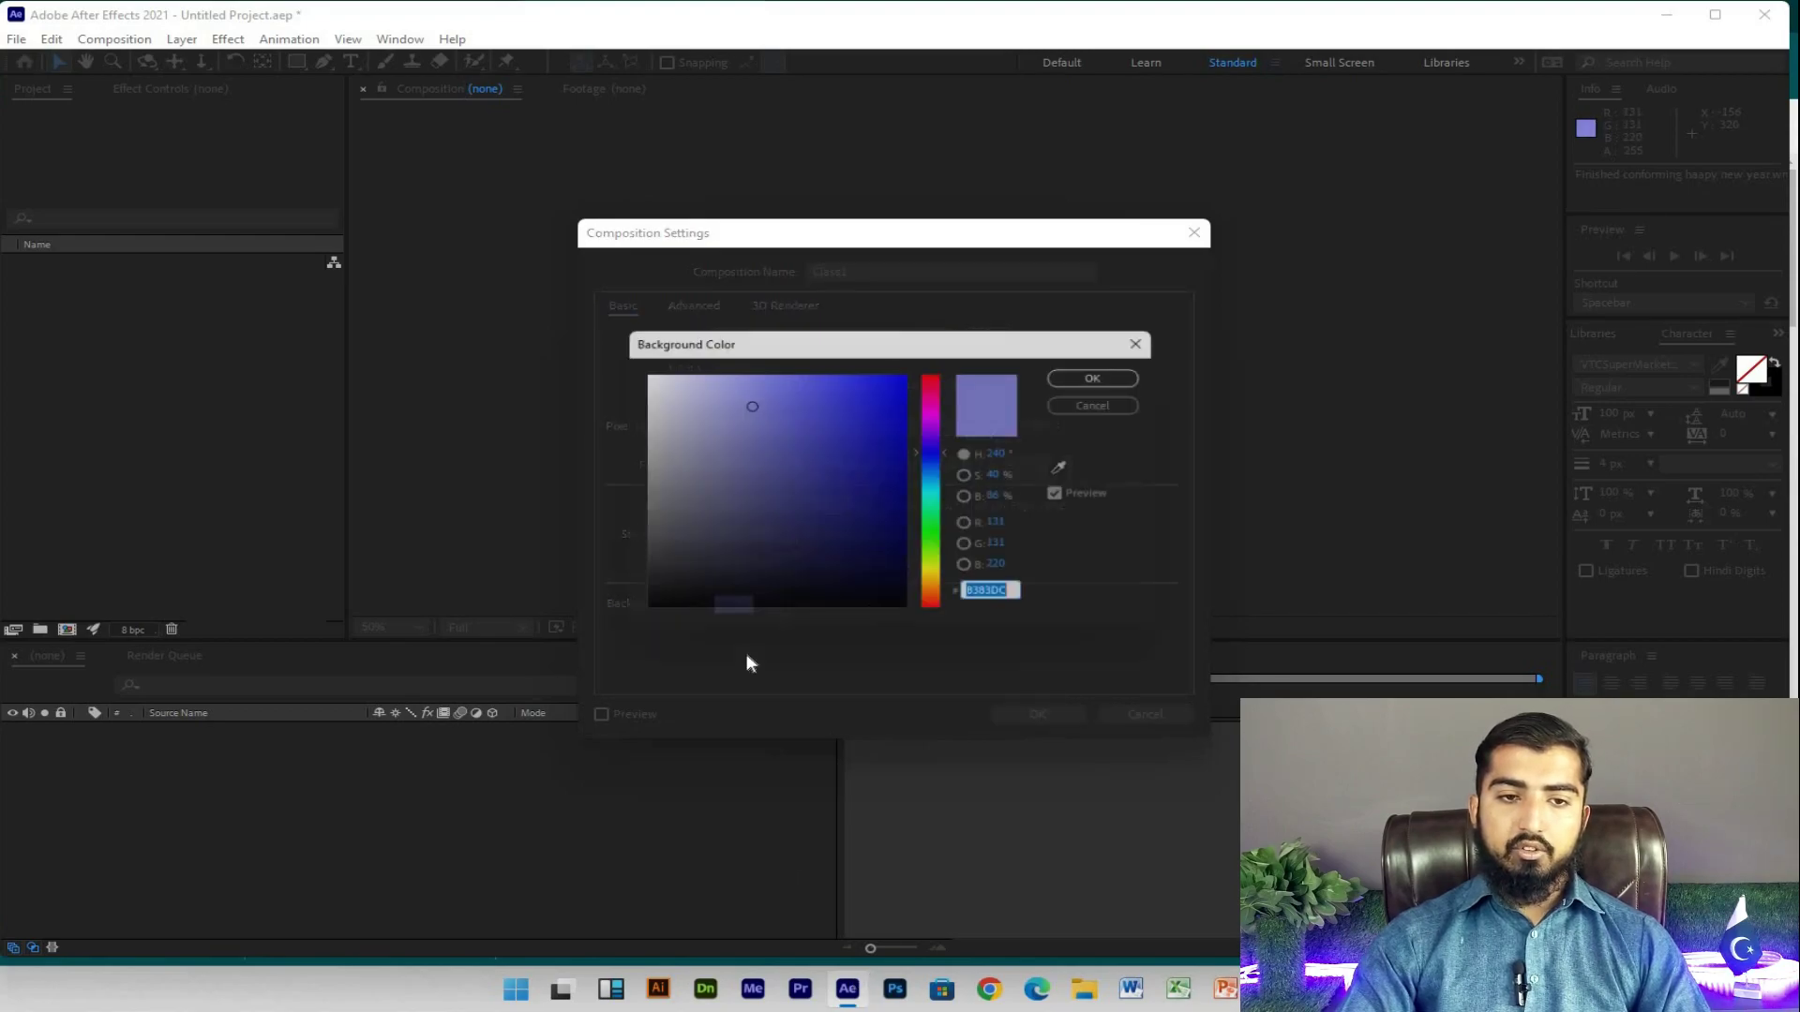
pyautogui.write('ffffff')
pyautogui.click(1092, 377)
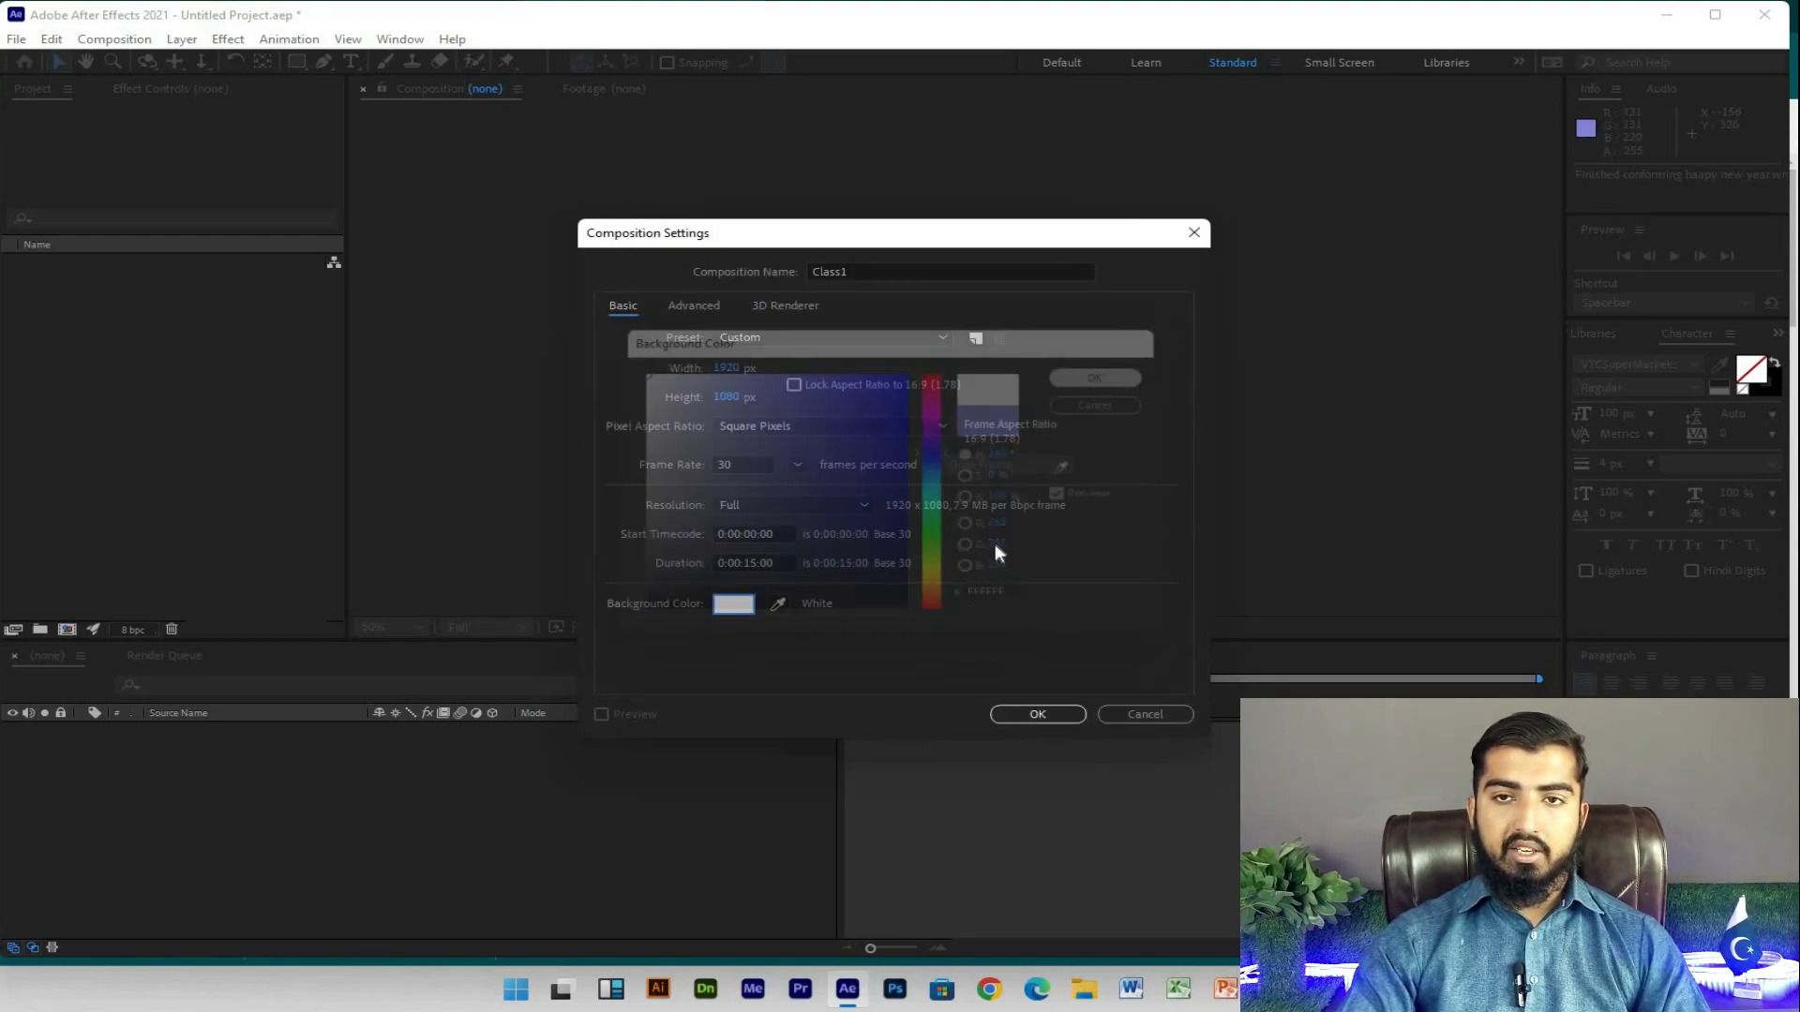
pyautogui.click(1039, 714)
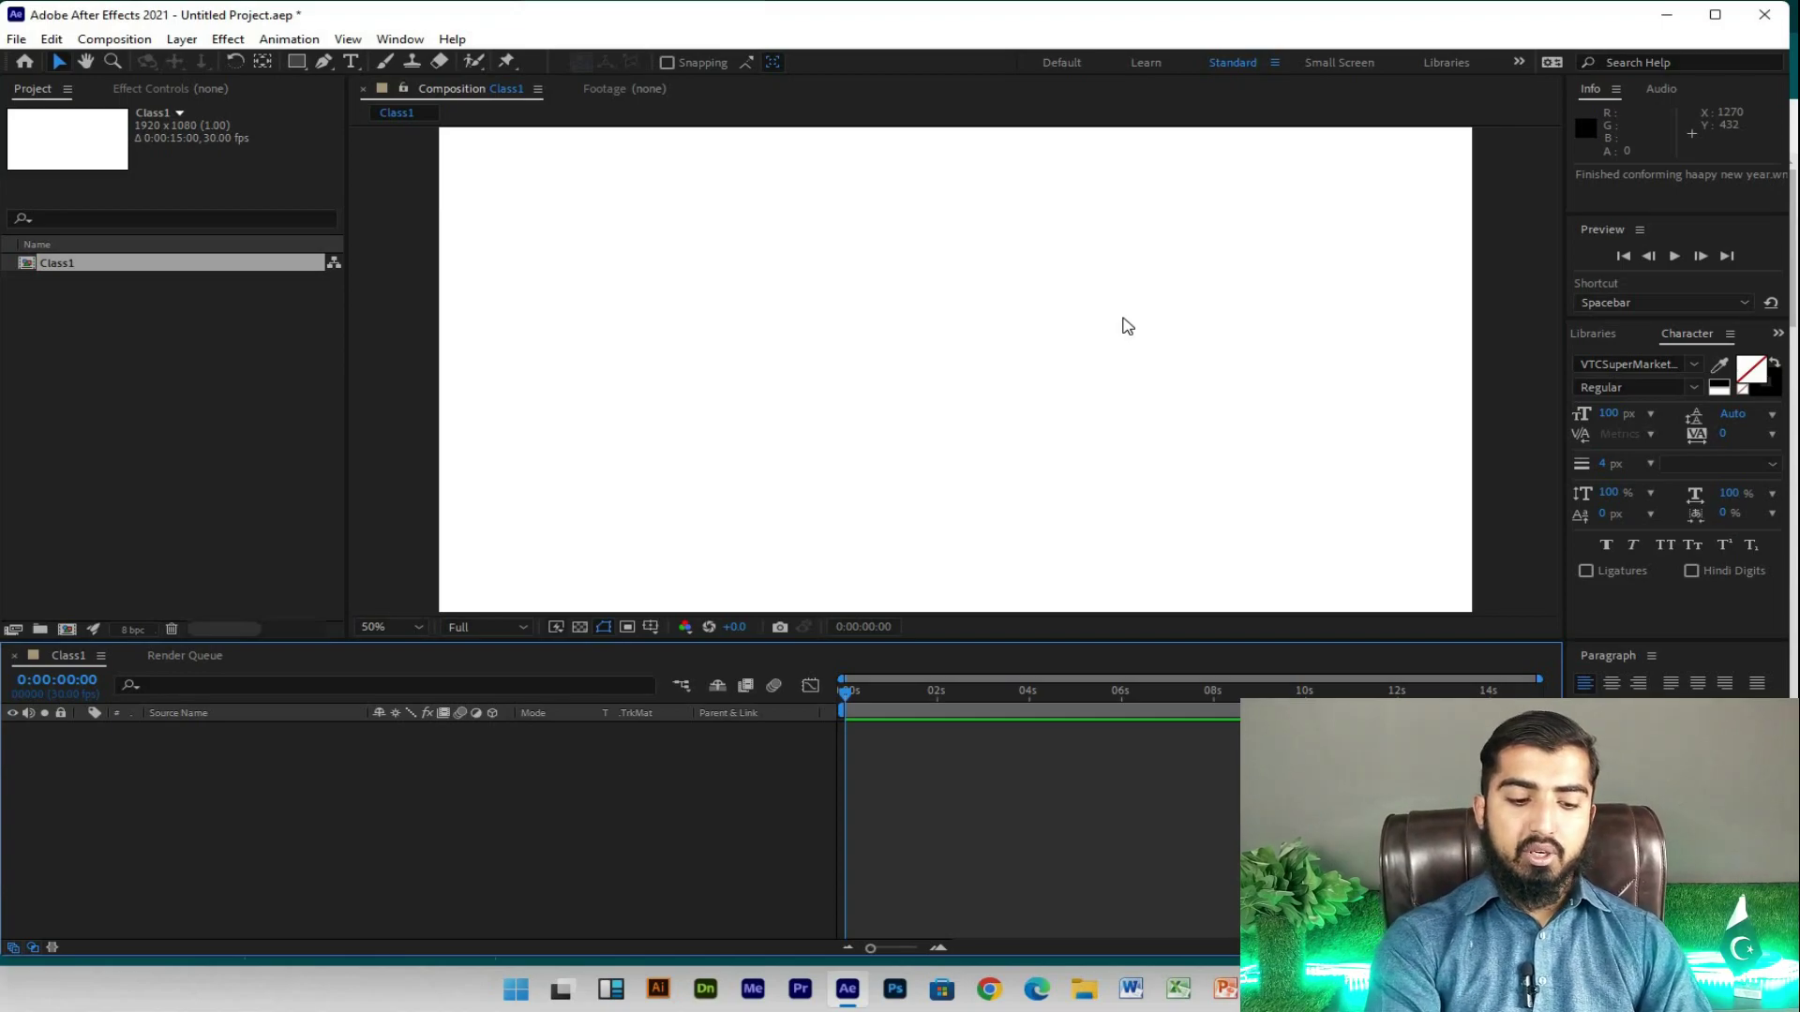
# Step: Reopen Class1's Composition Settings with Ctrl+K
pyautogui.hotkey('ctrl', 'k')
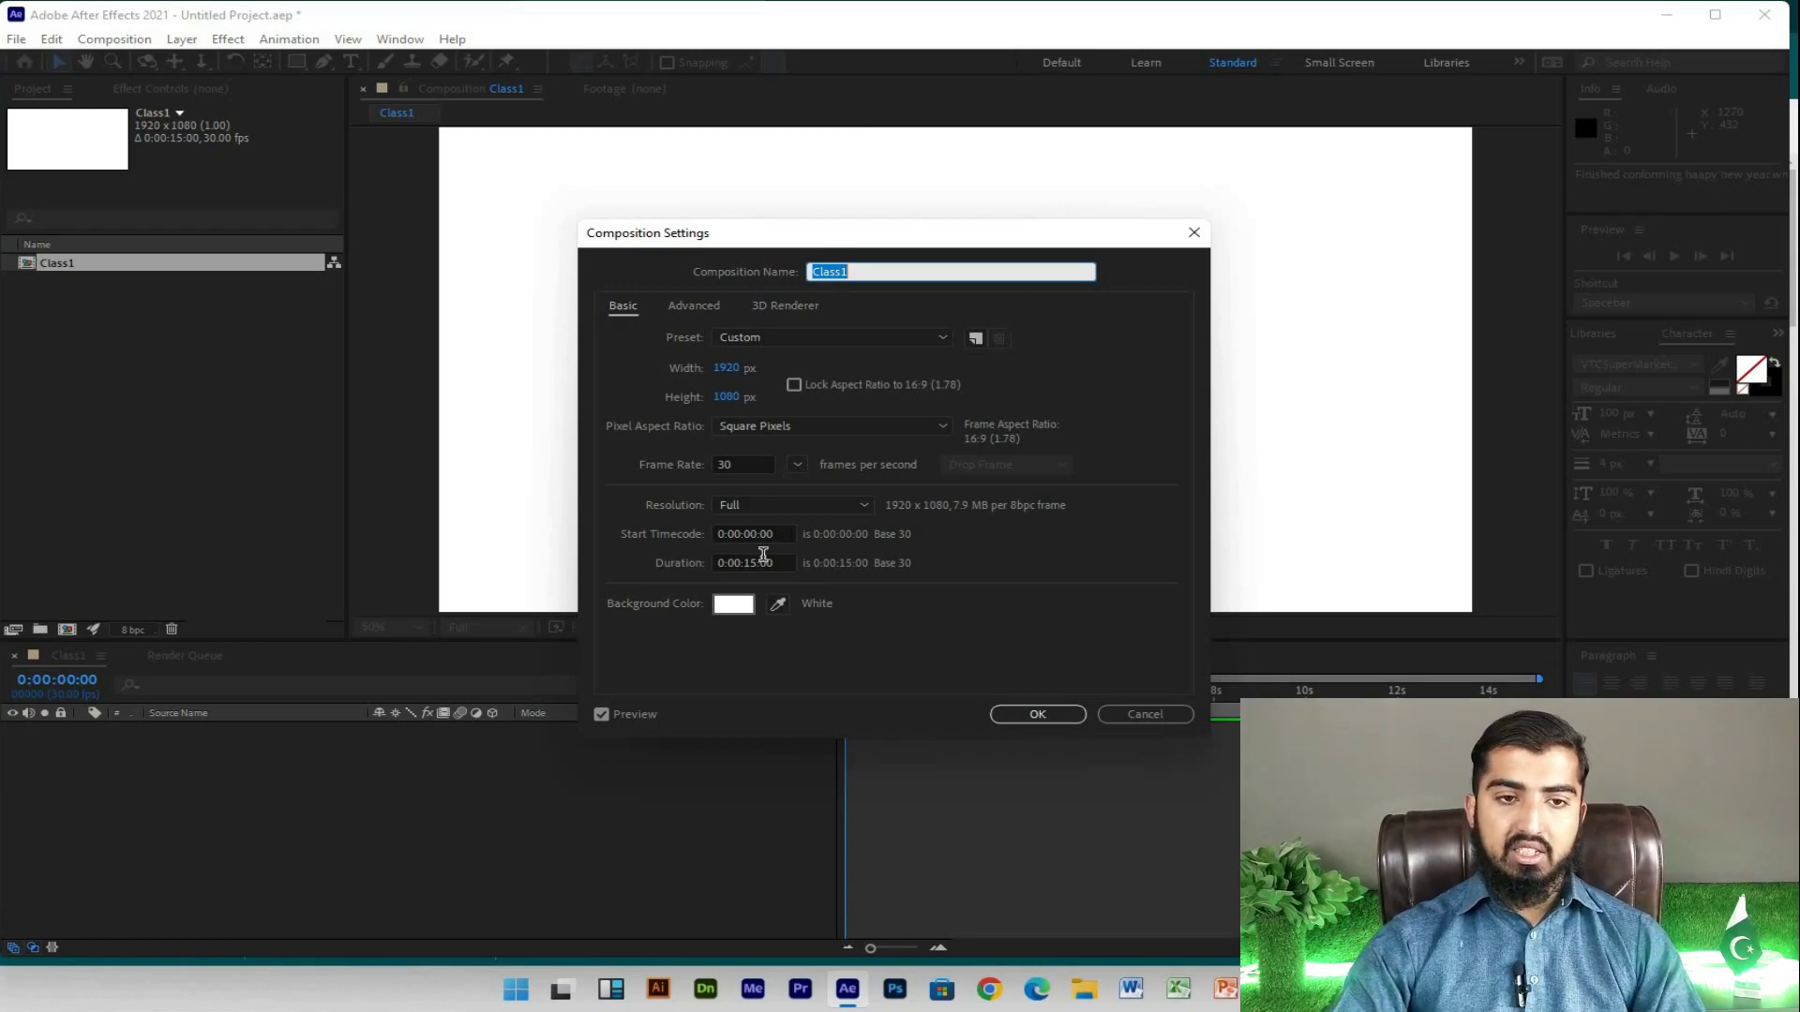
# Step: Change the Class1 background colour to black and apply it, then browse the Composition menu
pyautogui.click(733, 603)
pyautogui.moveTo(820, 571); pyautogui.dragTo(806, 616)
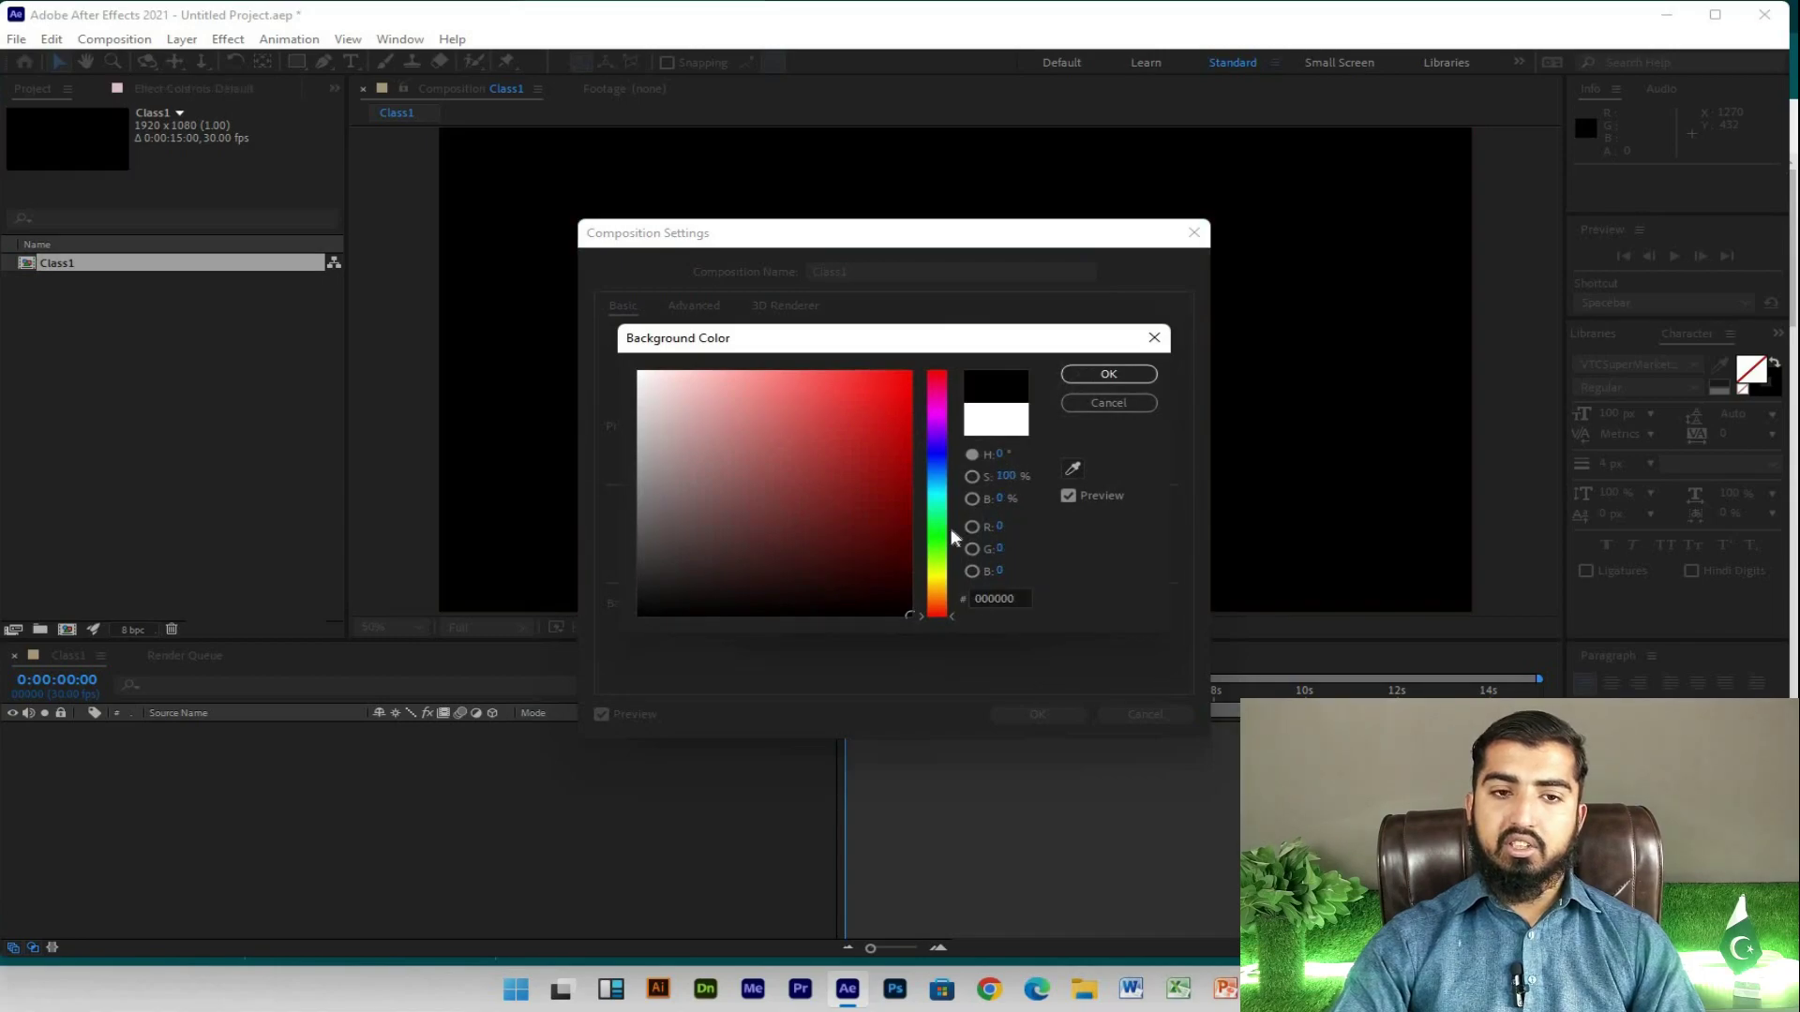
pyautogui.click(1108, 374)
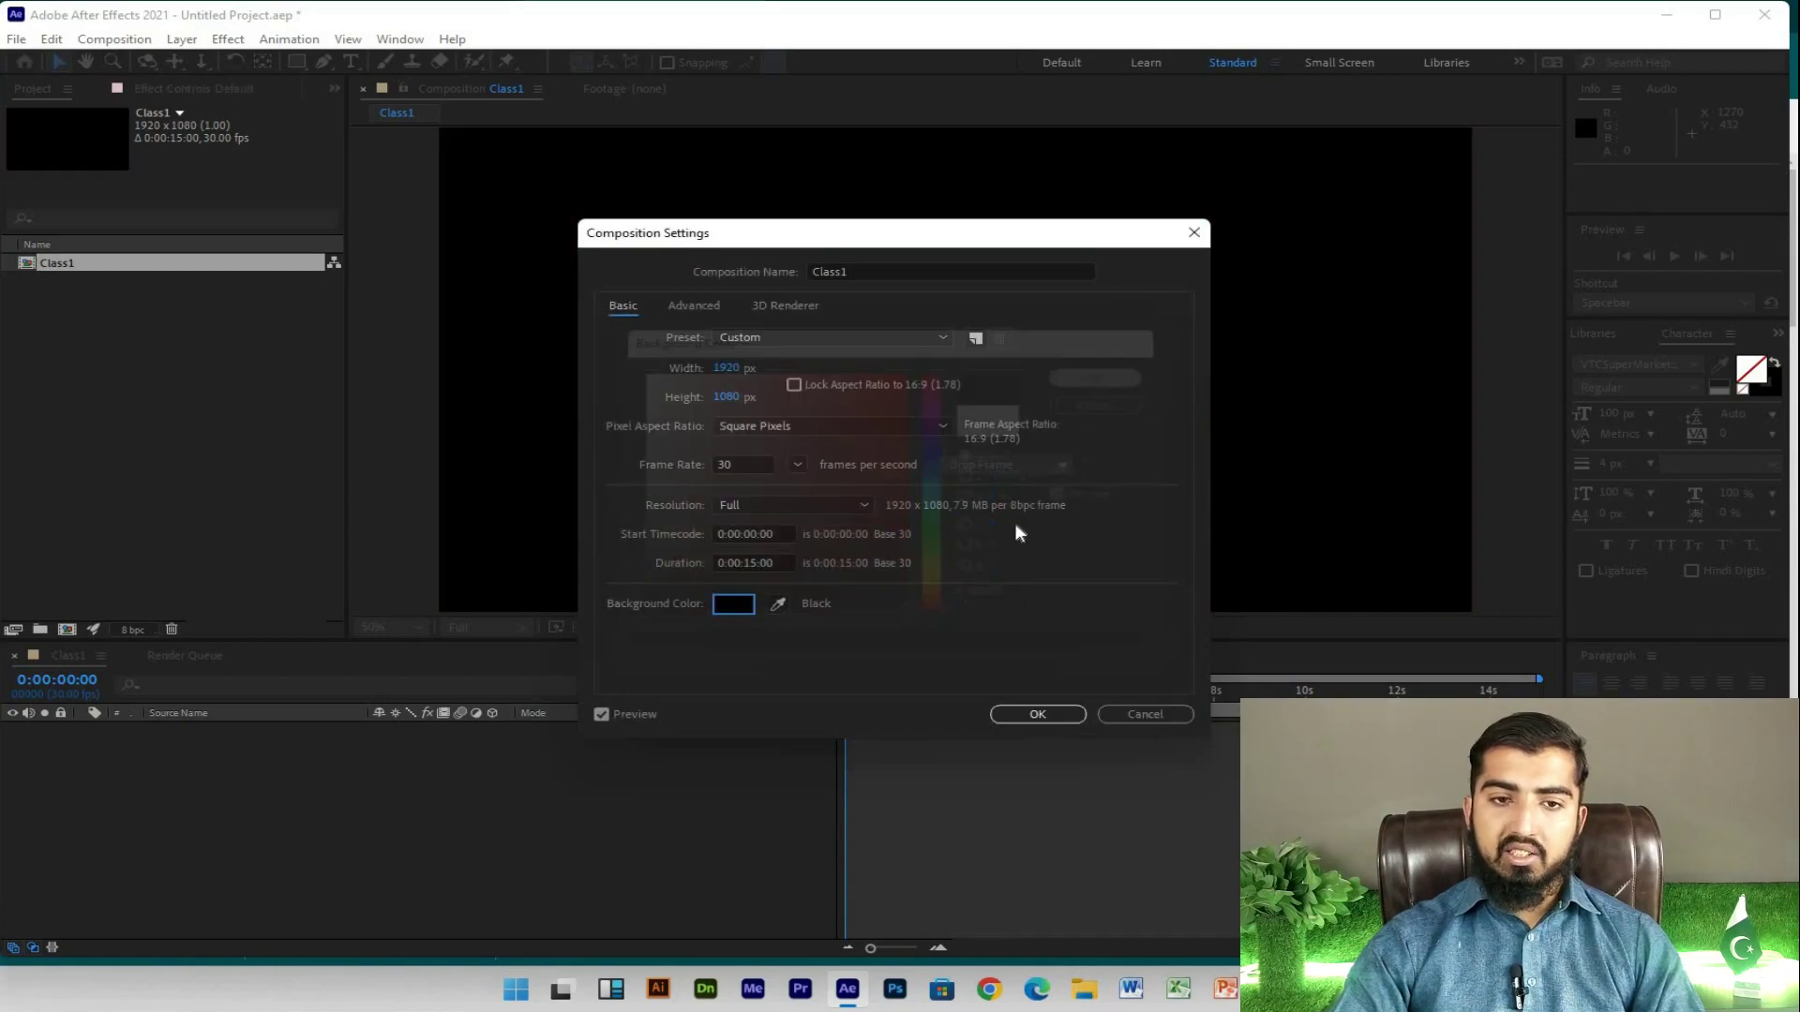
pyautogui.click(1040, 714)
pyautogui.click(114, 39)
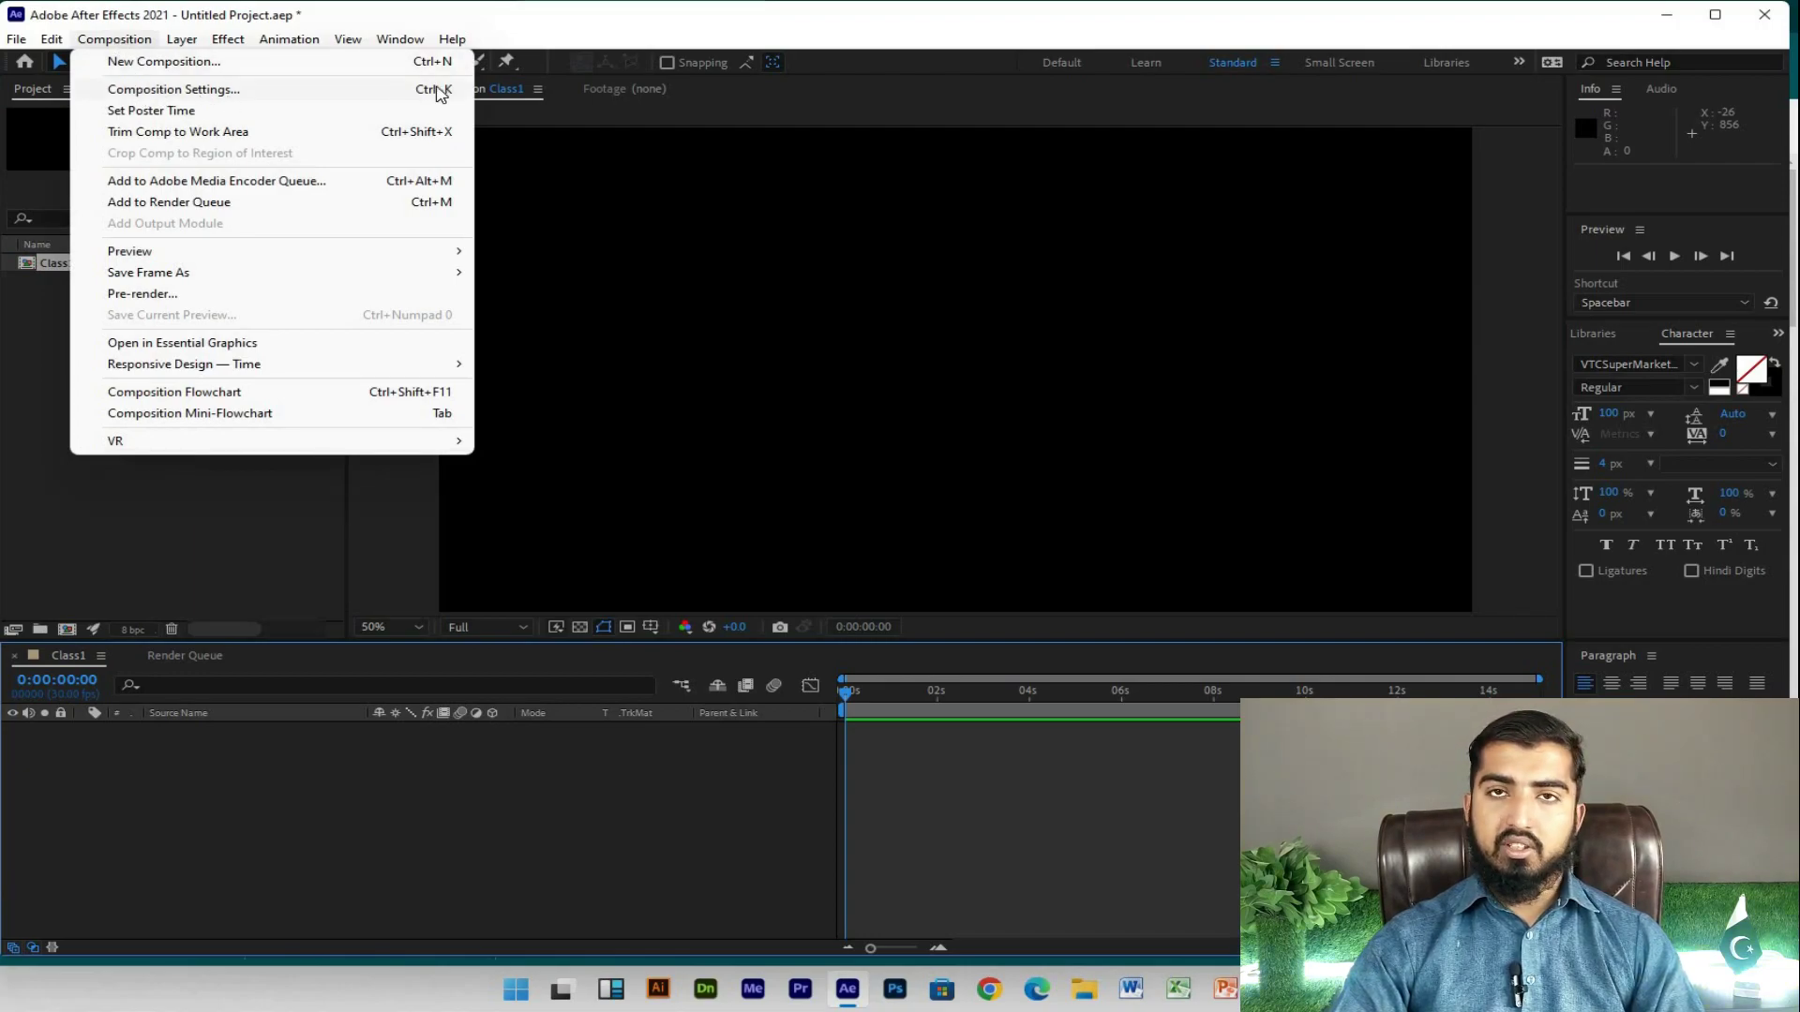
pyautogui.click(429, 716)
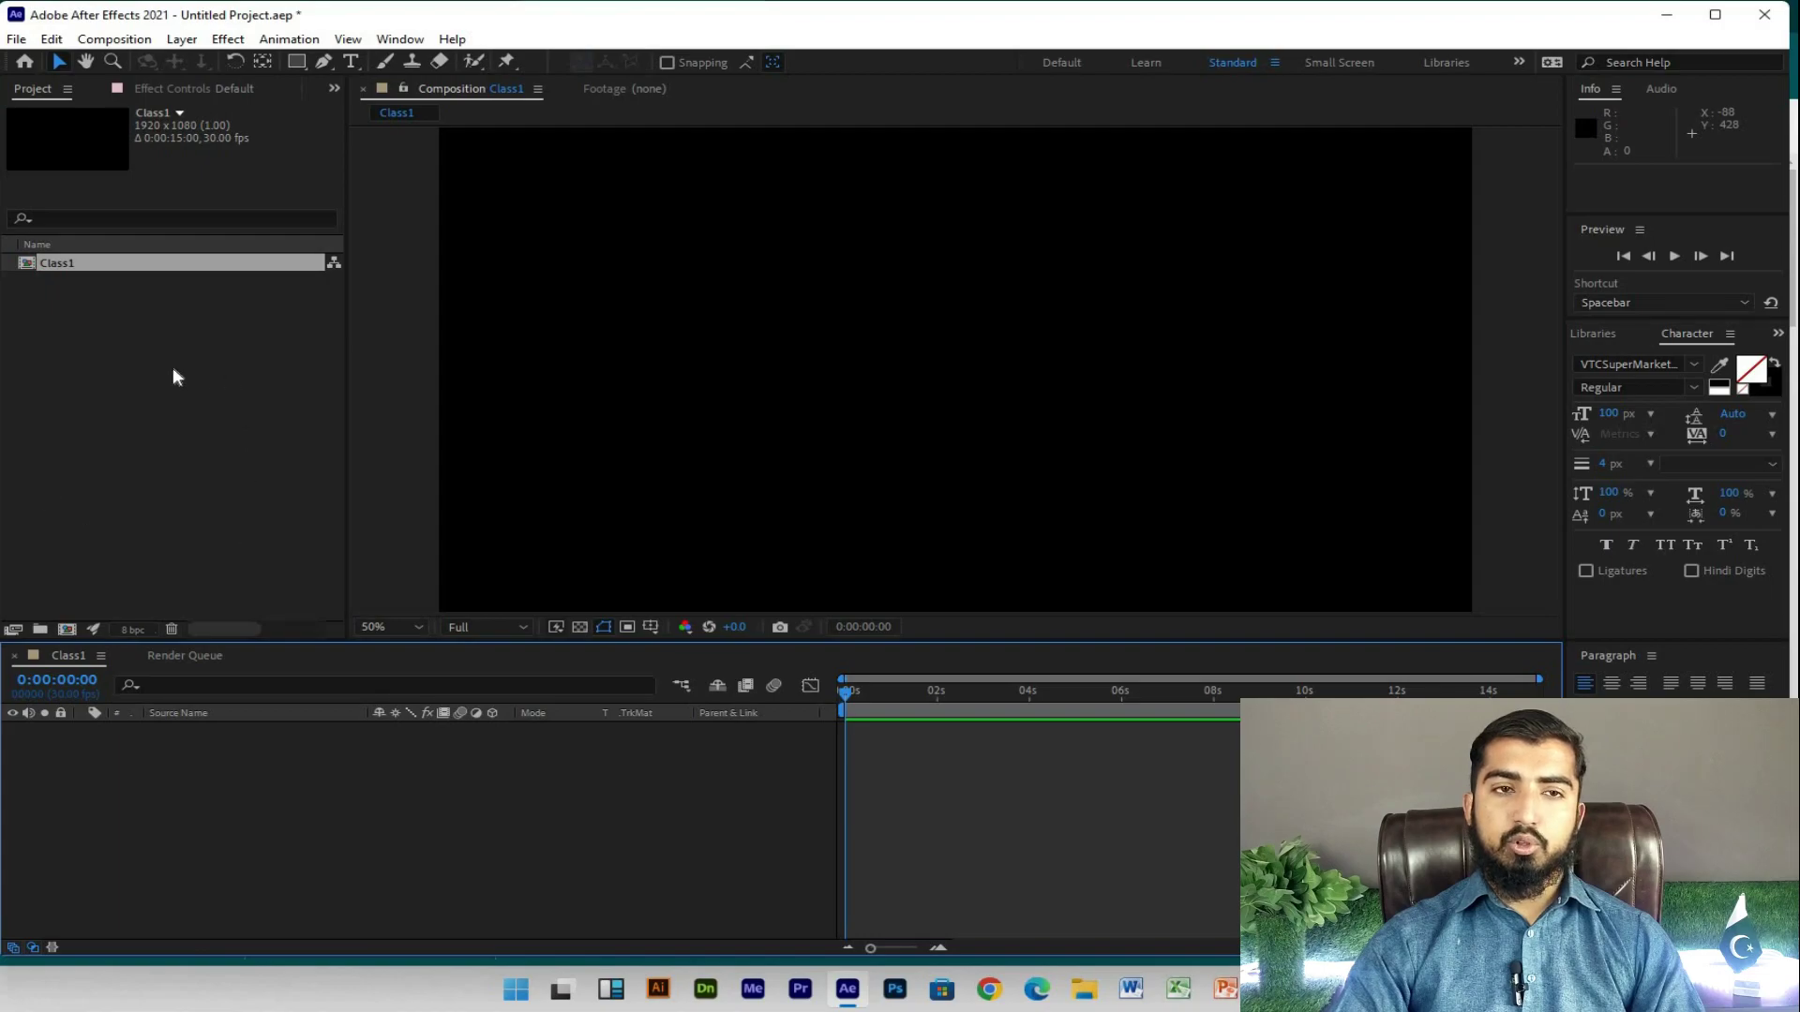
# Step: In the Import File dialog, select the two VFX comparison images and the car image 1530082188.jpg
pyautogui.doubleClick(140, 344)
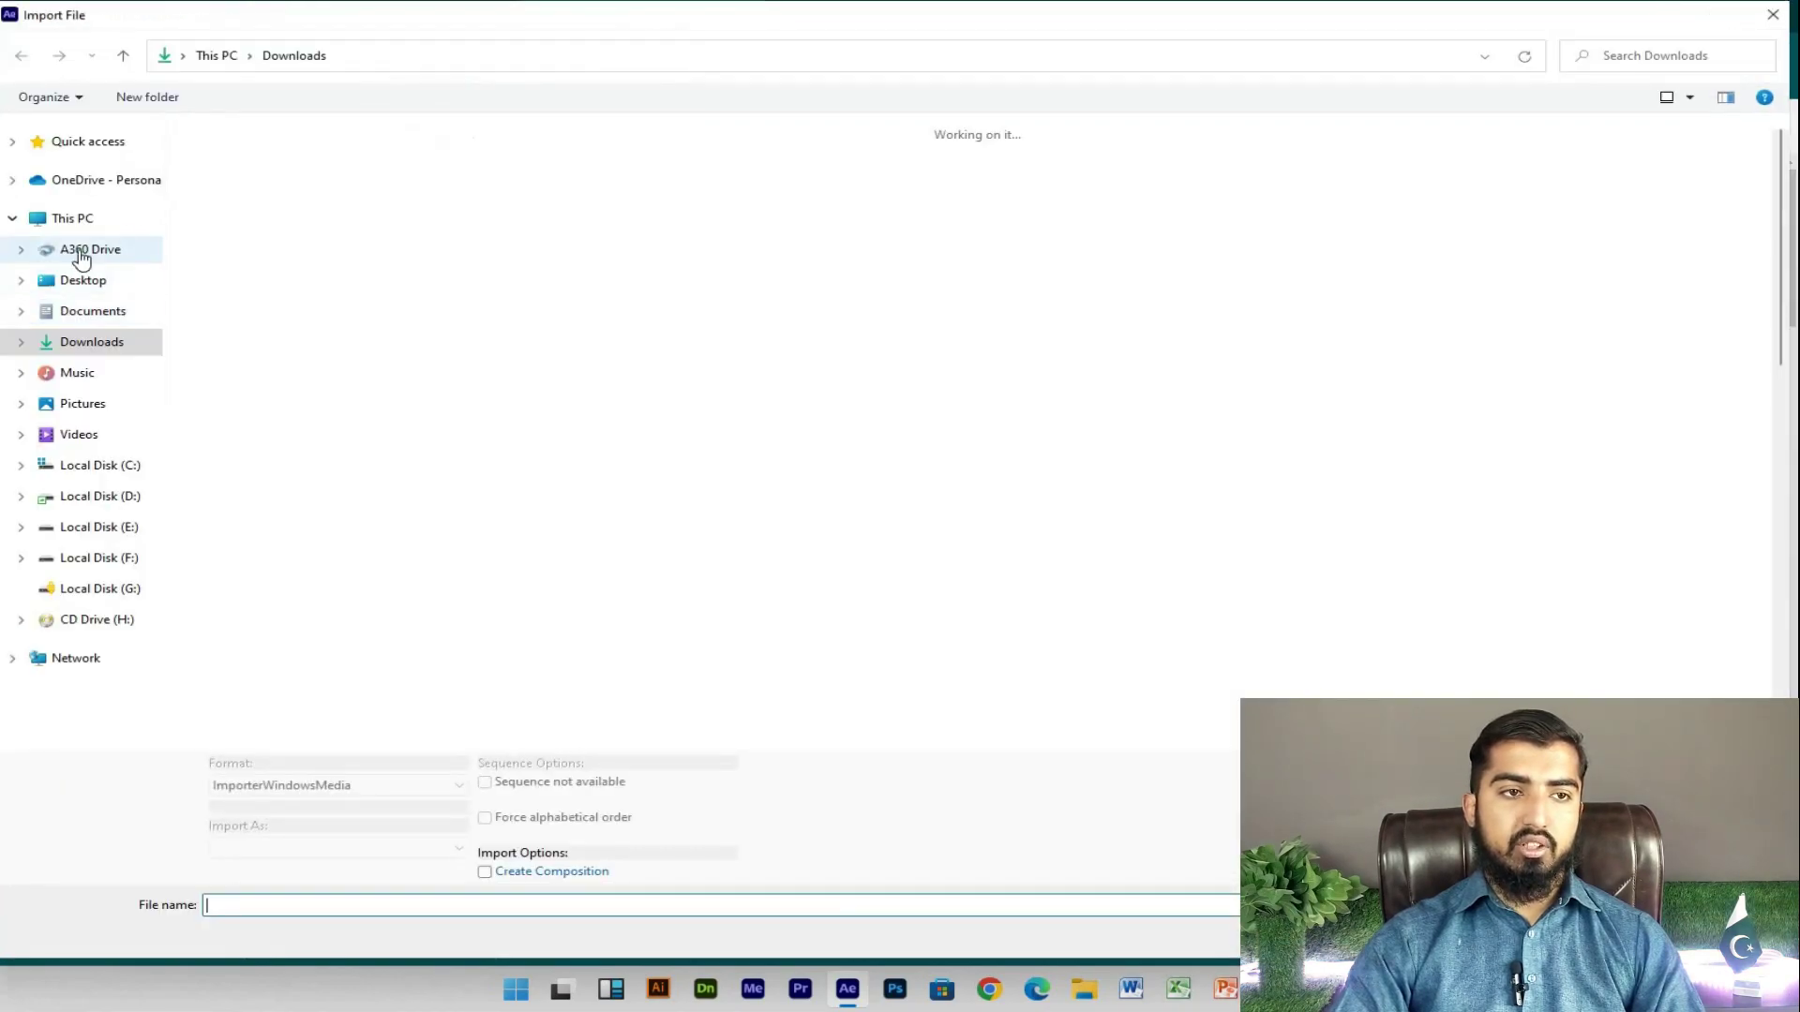
pyautogui.click(94, 343)
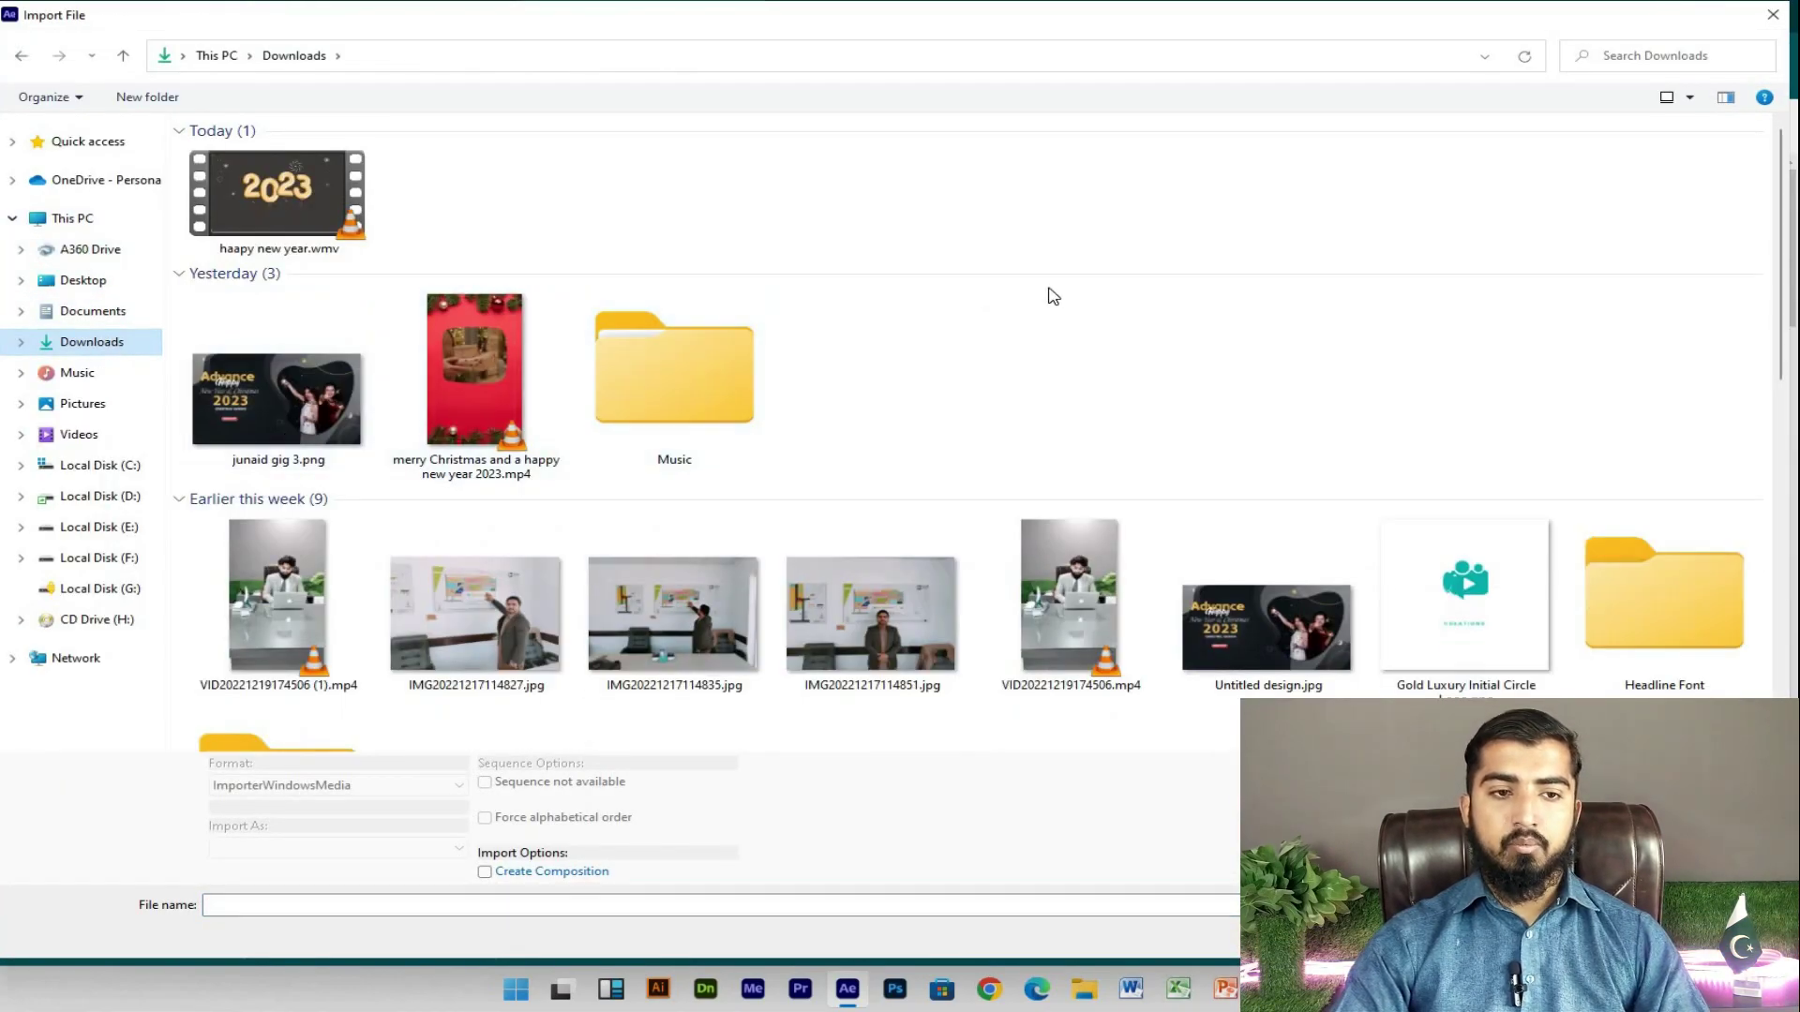
pyautogui.scroll(-5, 1053, 296)
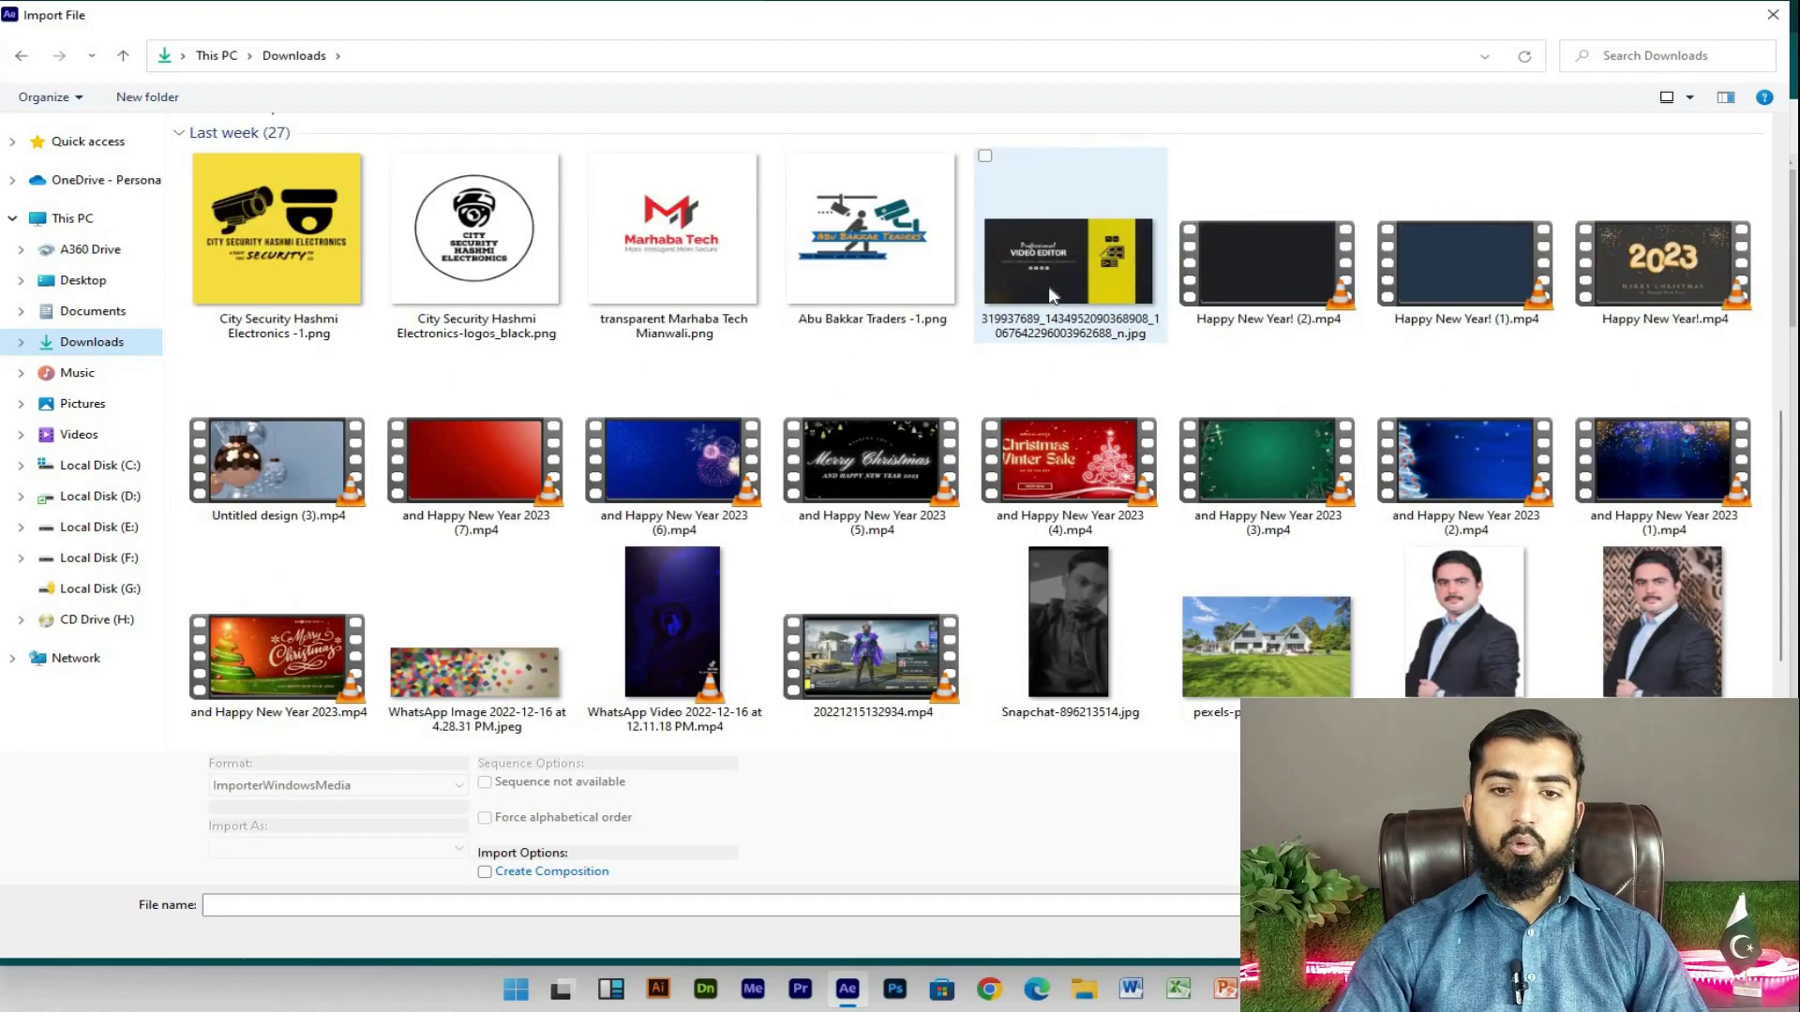
pyautogui.scroll(-2, 1050, 295)
pyautogui.scroll(-2, 1049, 296)
pyautogui.scroll(-3, 1053, 296)
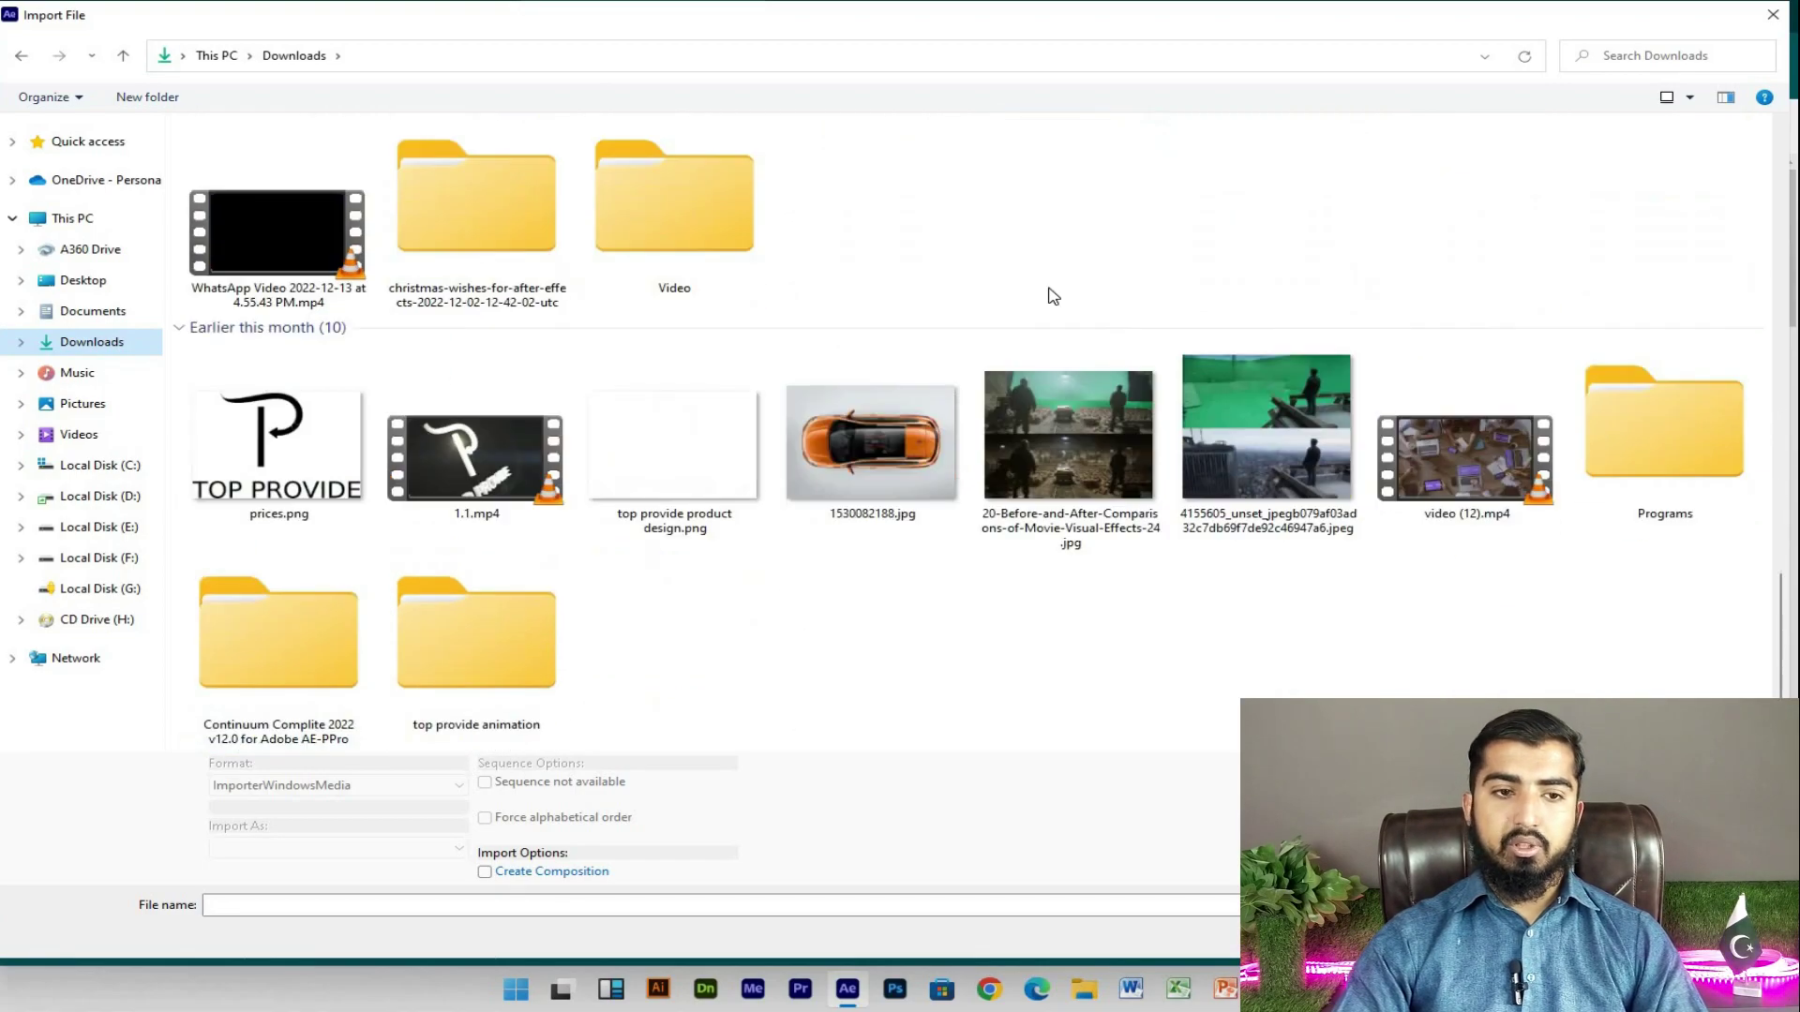
pyautogui.click(1057, 395)
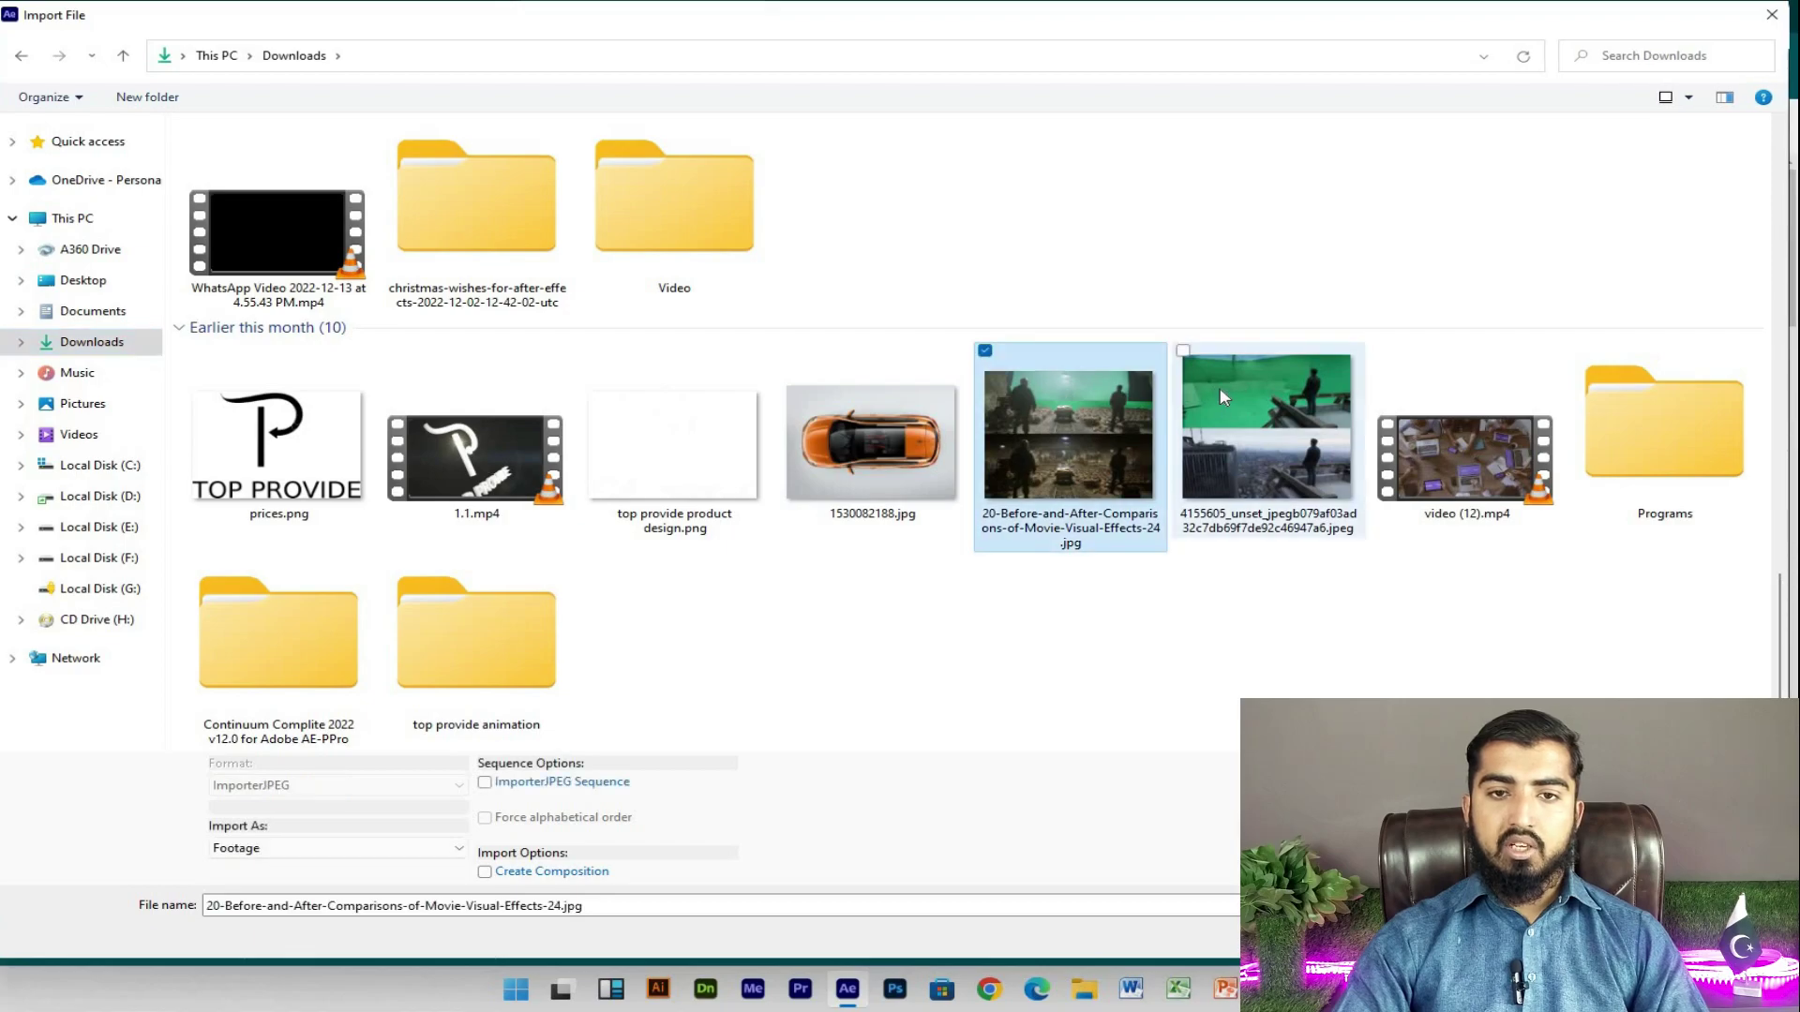
pyautogui.keyDown('ctrl'); pyautogui.click(1223, 398); pyautogui.keyUp('ctrl')
pyautogui.keyDown('ctrl'); pyautogui.click(872, 458); pyautogui.keyUp('ctrl')
pyautogui.keyDown('ctrl'); pyautogui.click(310, 459); pyautogui.keyUp('ctrl')
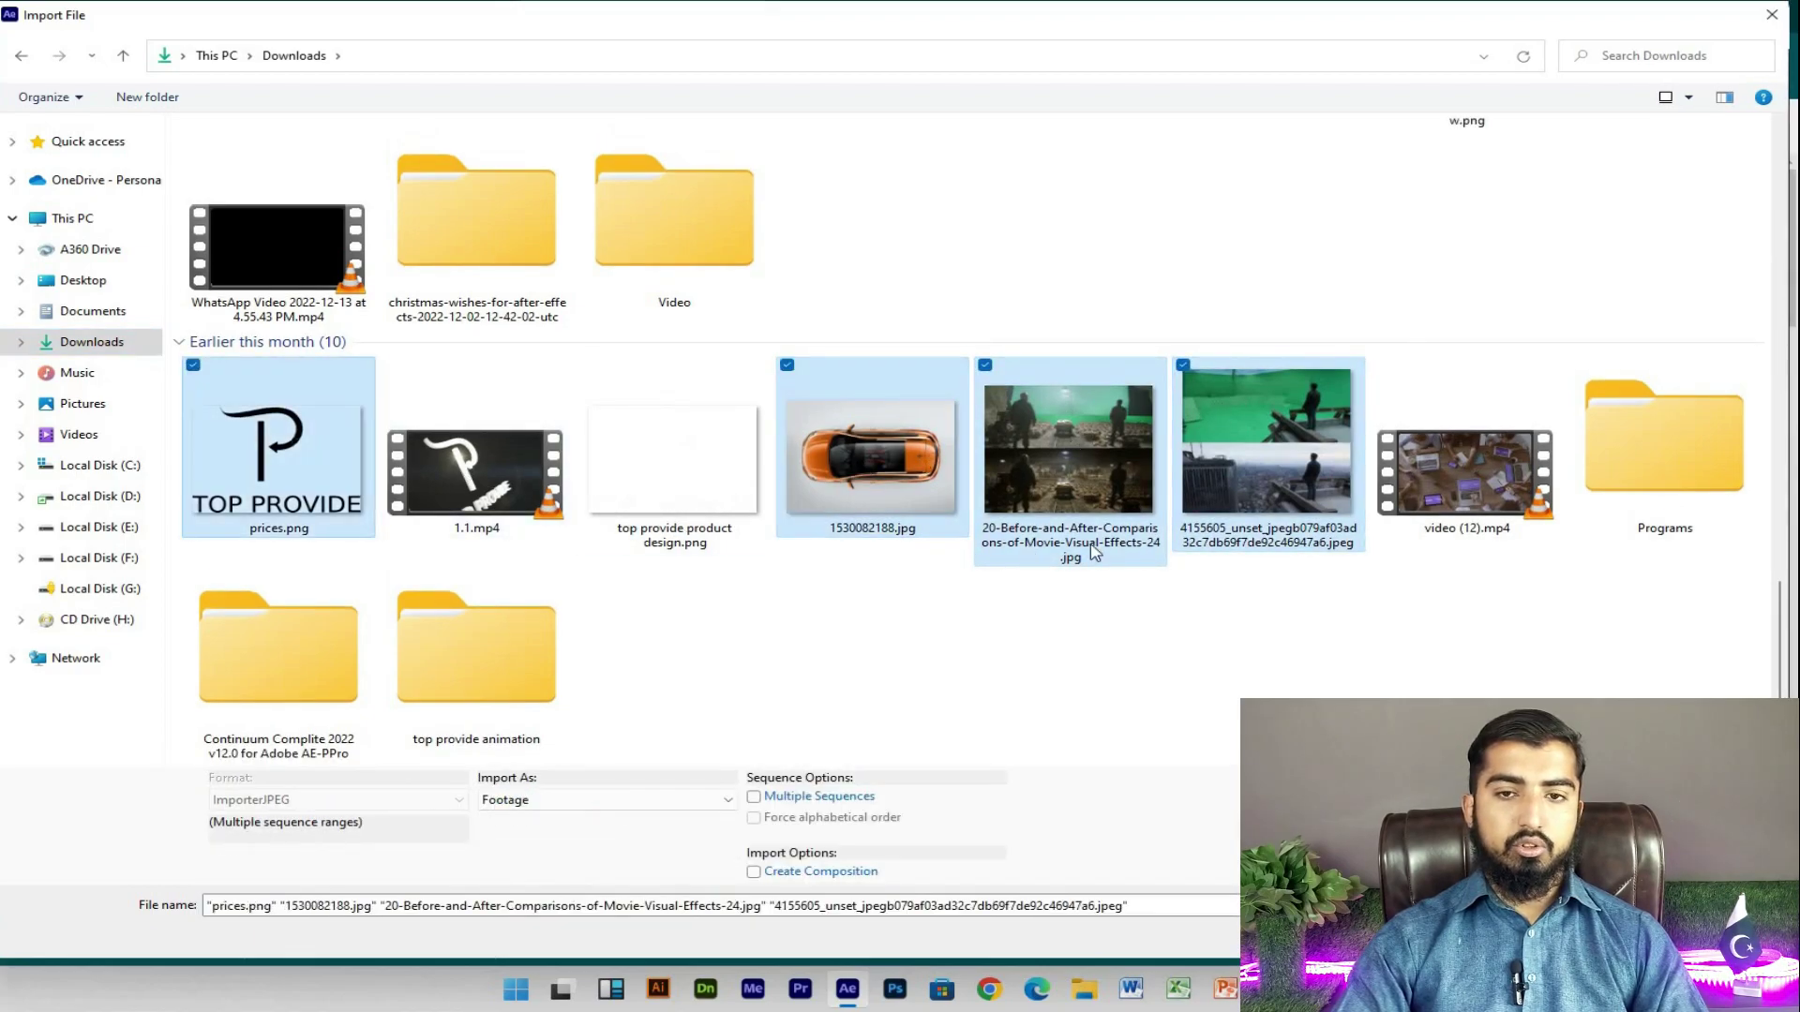
pyautogui.hotkey('ctrl', 'space')
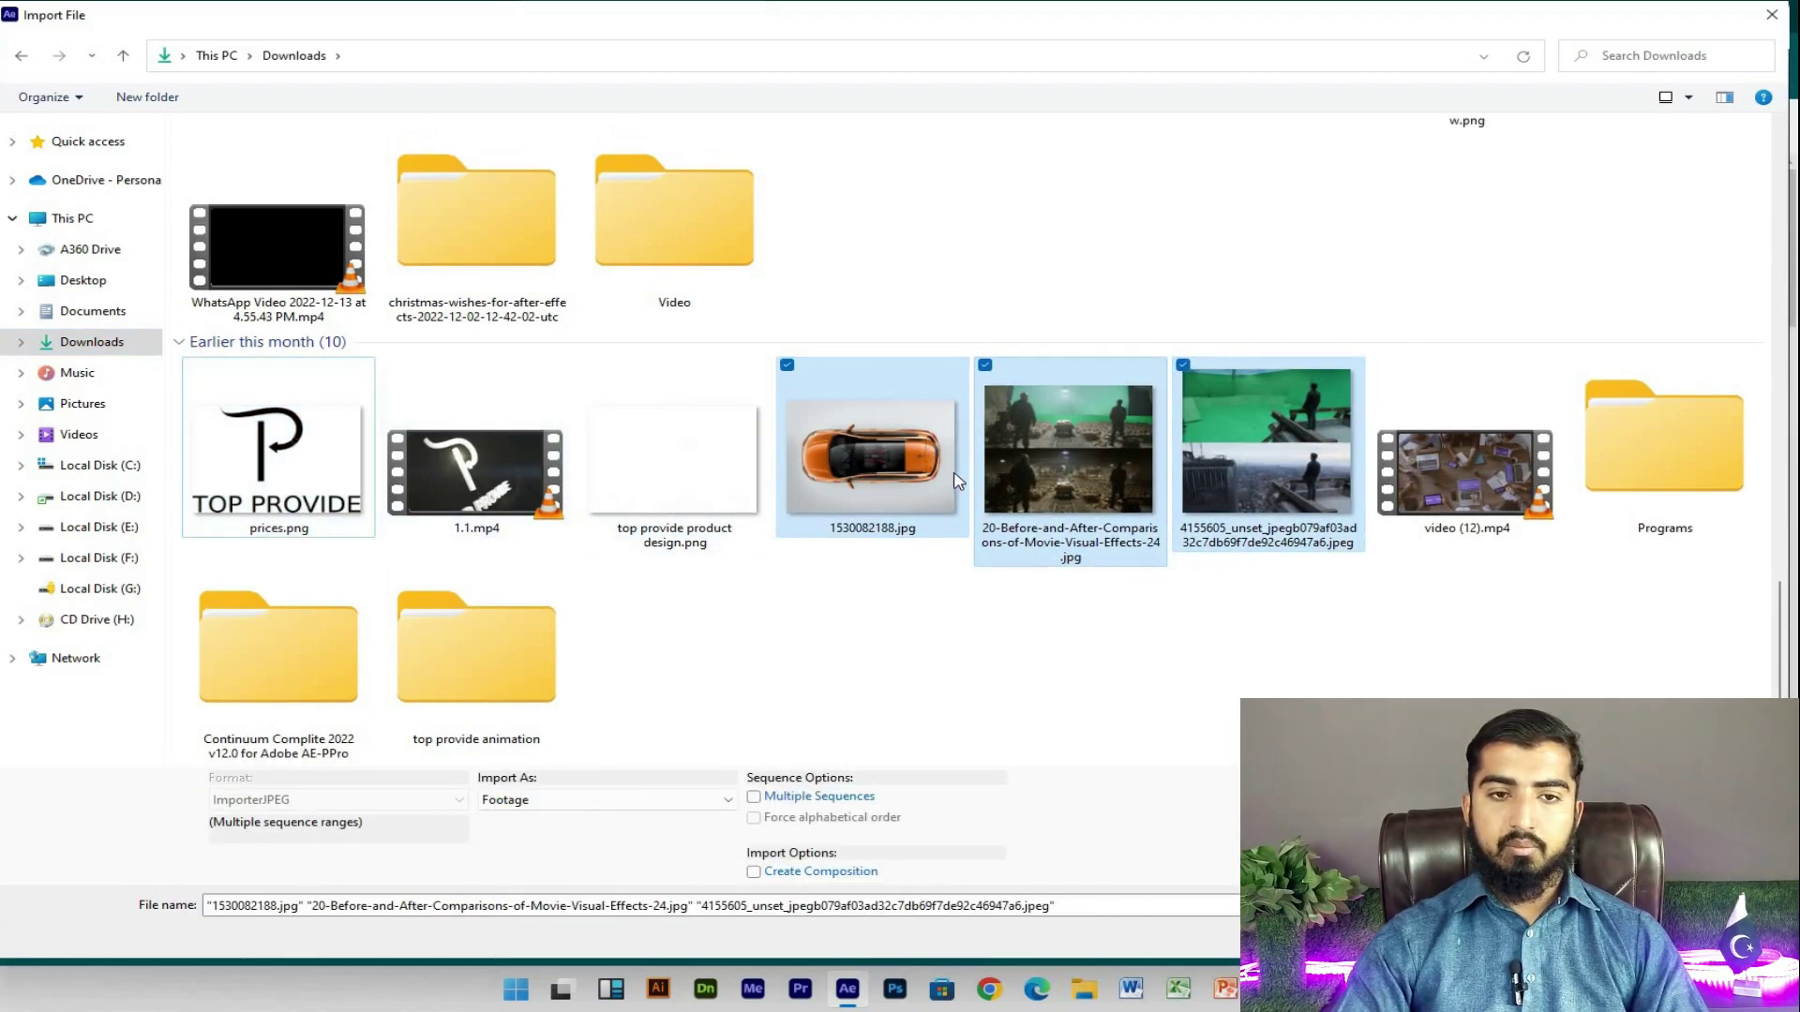
# Step: Add the New Year 2023 (4), (5), (6) videos and four logo images to the selection
pyautogui.scroll(3, 970, 542)
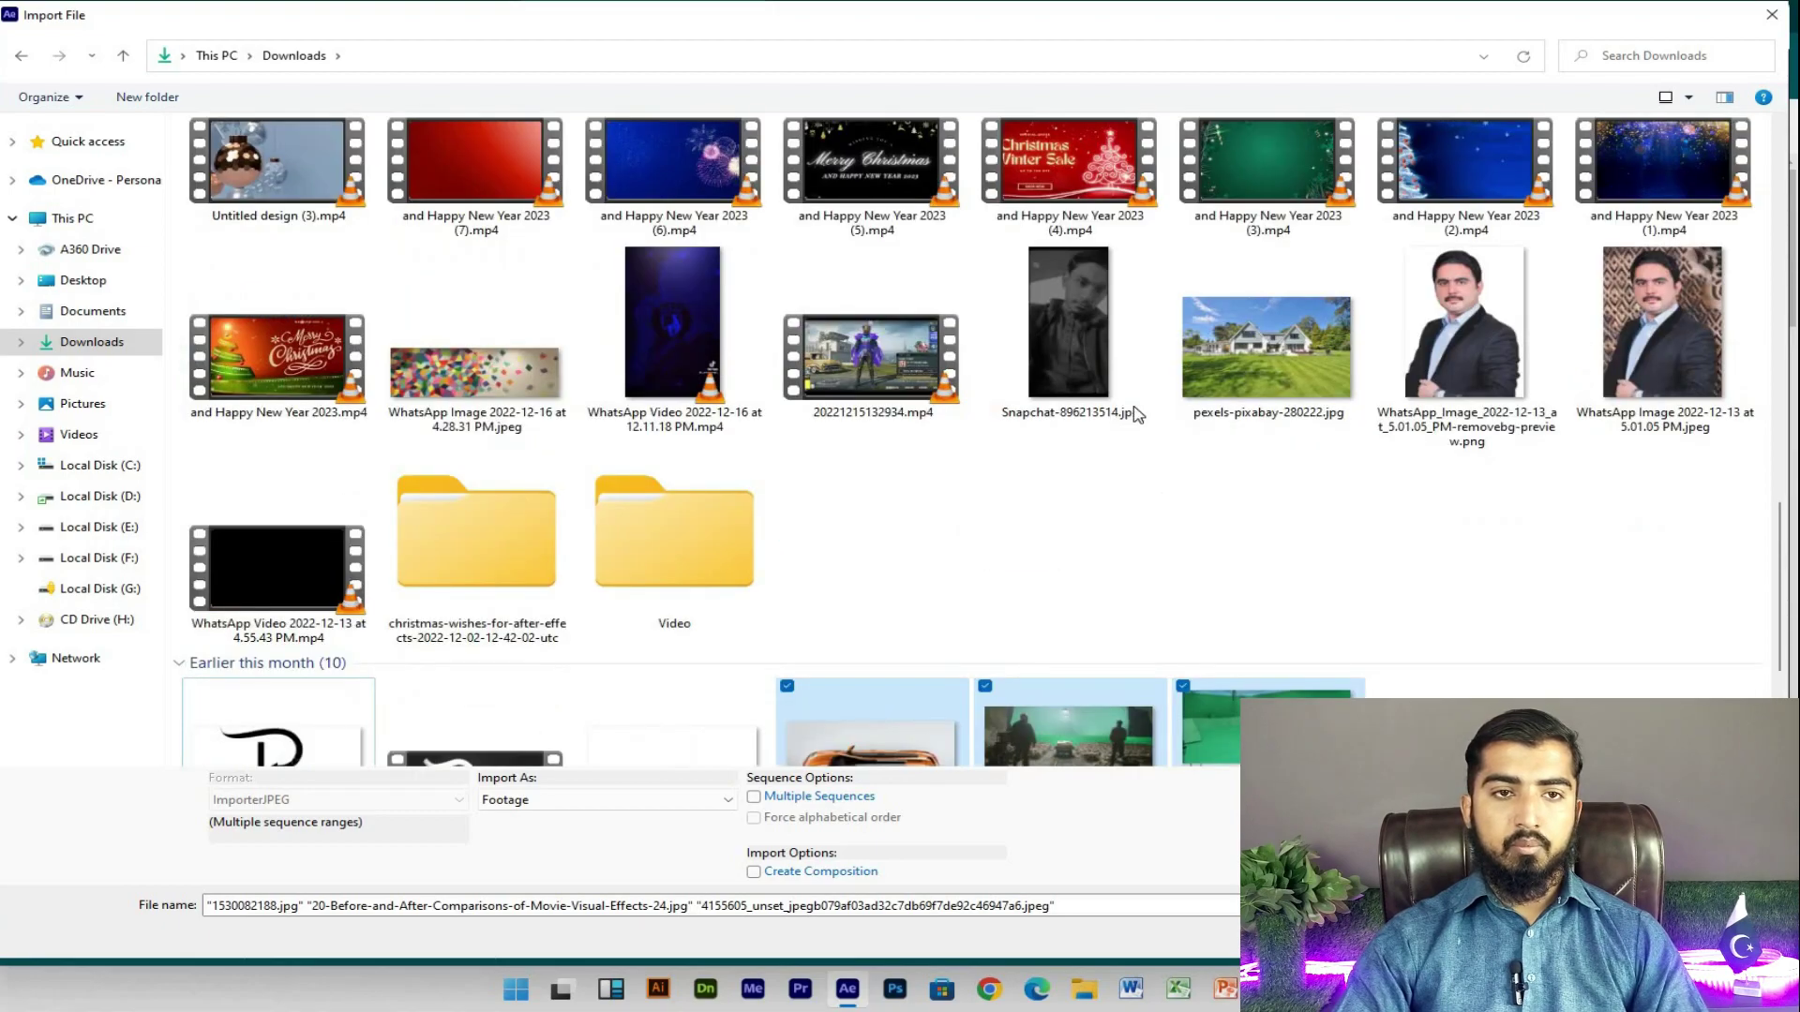
pyautogui.keyDown('ctrl'); pyautogui.click(1070, 155); pyautogui.keyUp('ctrl')
pyautogui.keyDown('ctrl'); pyautogui.click(872, 164); pyautogui.keyUp('ctrl')
pyautogui.keyDown('ctrl'); pyautogui.click(664, 170); pyautogui.keyUp('ctrl')
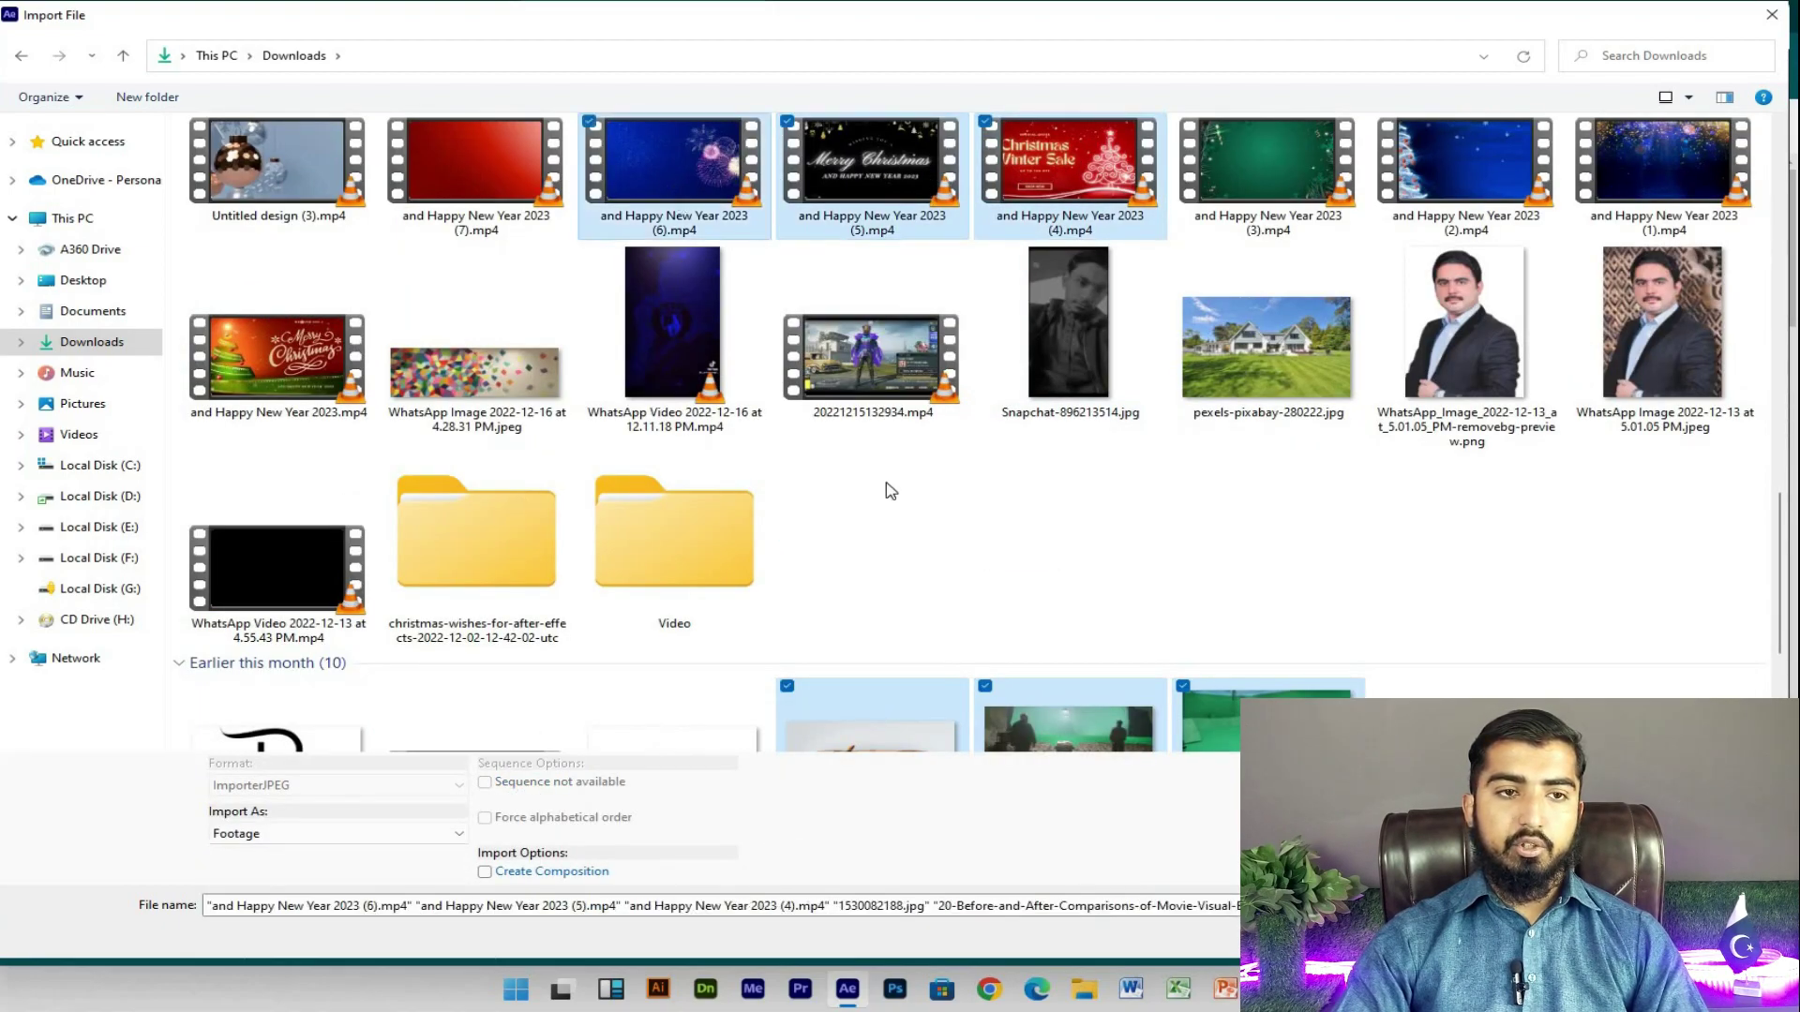
pyautogui.scroll(4, 956, 538)
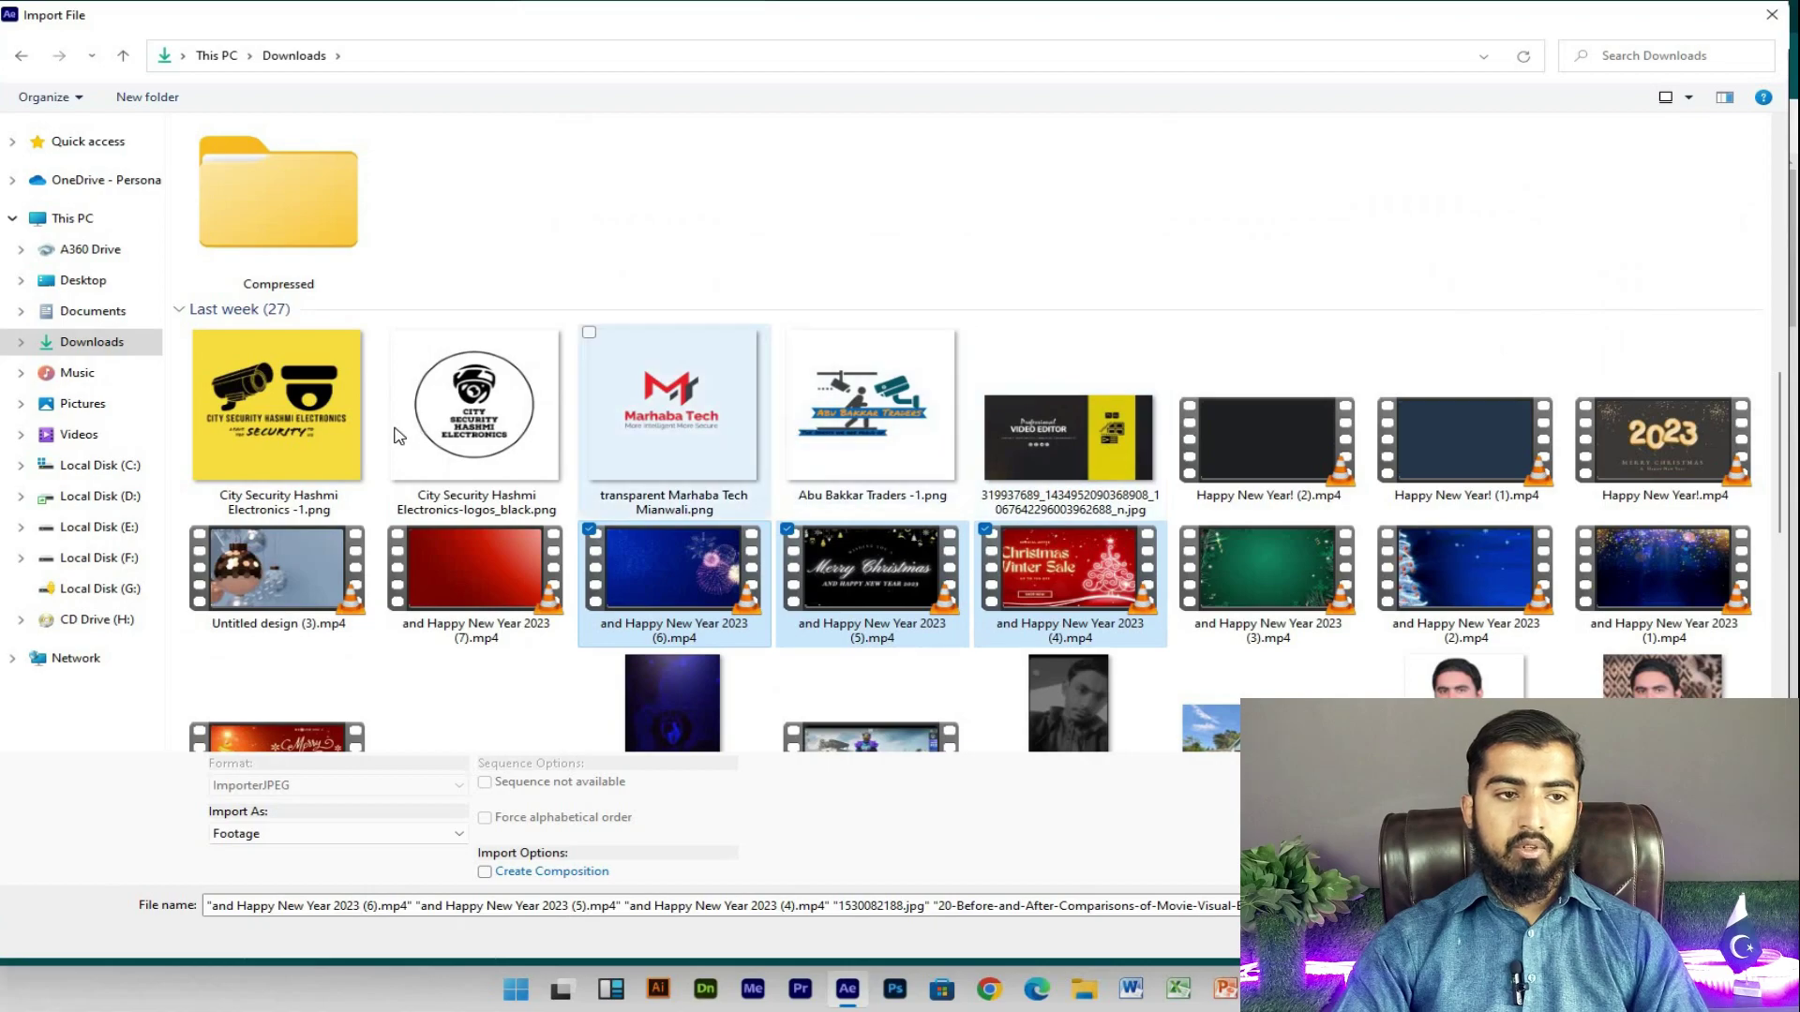
pyautogui.keyDown('ctrl'); pyautogui.click(328, 436); pyautogui.keyUp('ctrl')
pyautogui.keyDown('ctrl'); pyautogui.click(473, 421); pyautogui.keyUp('ctrl')
pyautogui.keyDown('ctrl'); pyautogui.click(670, 422); pyautogui.keyUp('ctrl')
pyautogui.keyDown('ctrl'); pyautogui.click(926, 414); pyautogui.keyUp('ctrl')
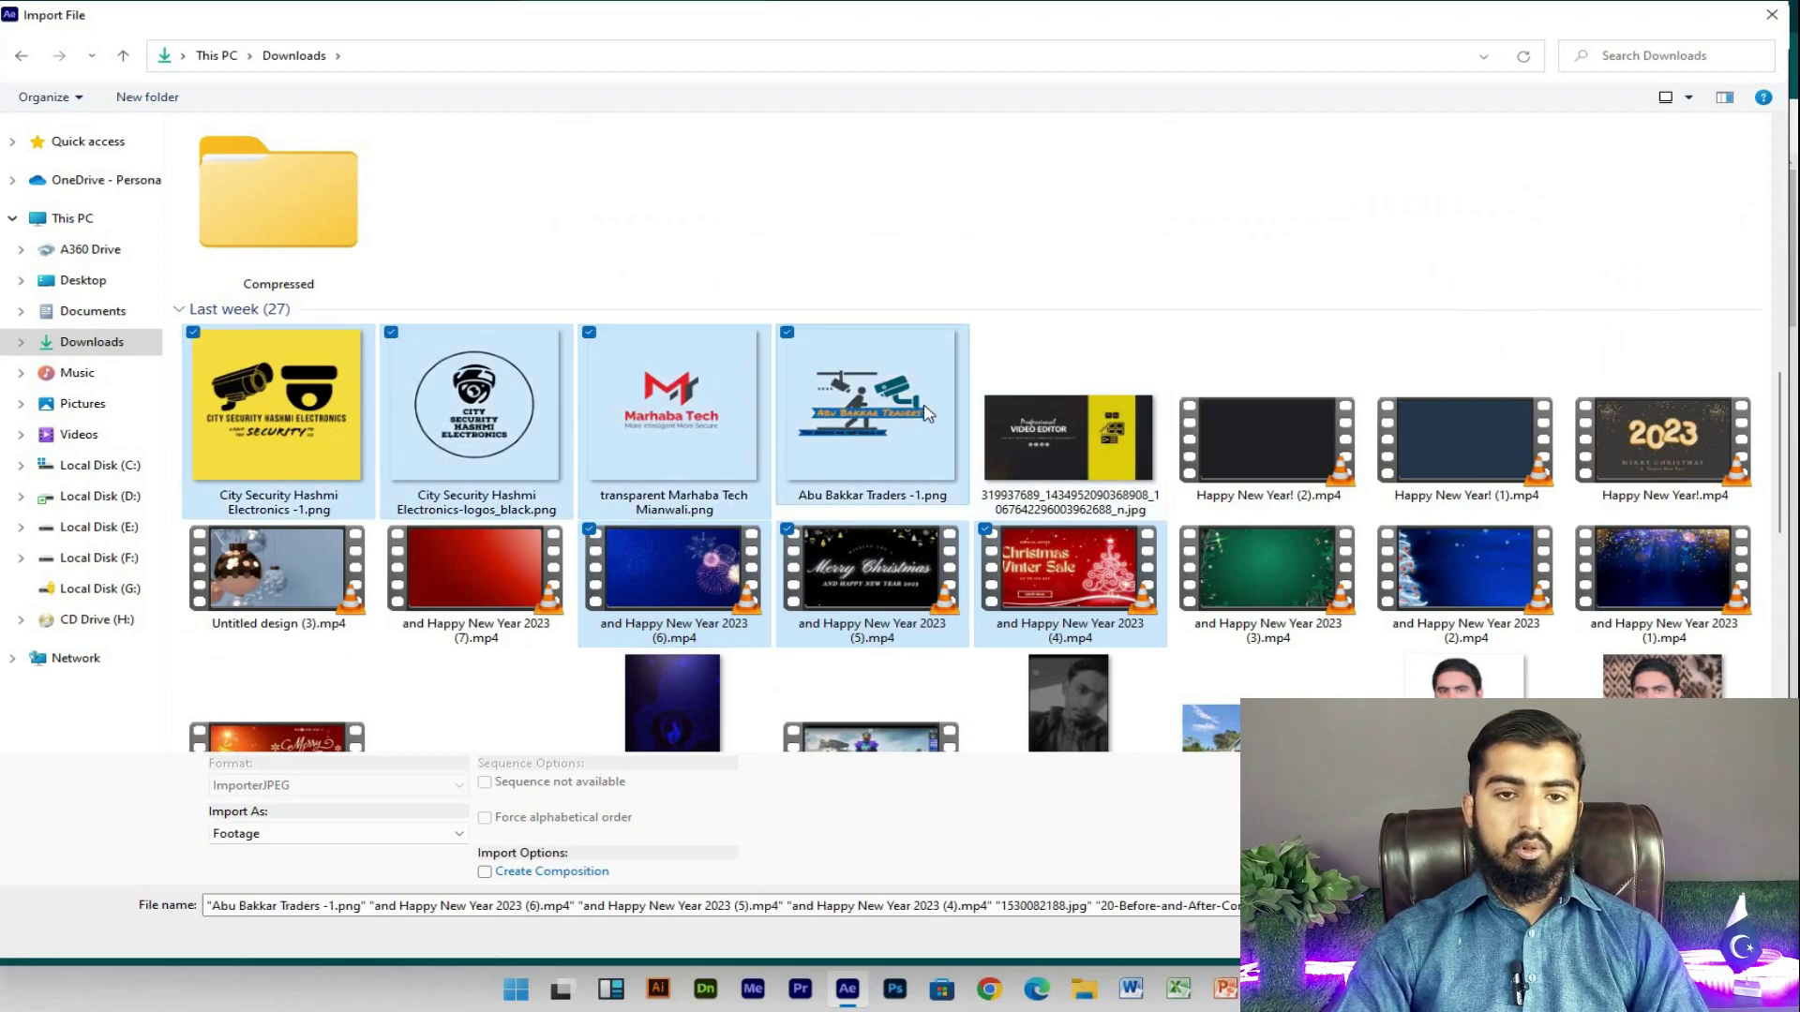
# Step: Import the selected files and inspect the Marhaba Tech and Traders logos and New Year (5) and (6) videos
pyautogui.press('Return')
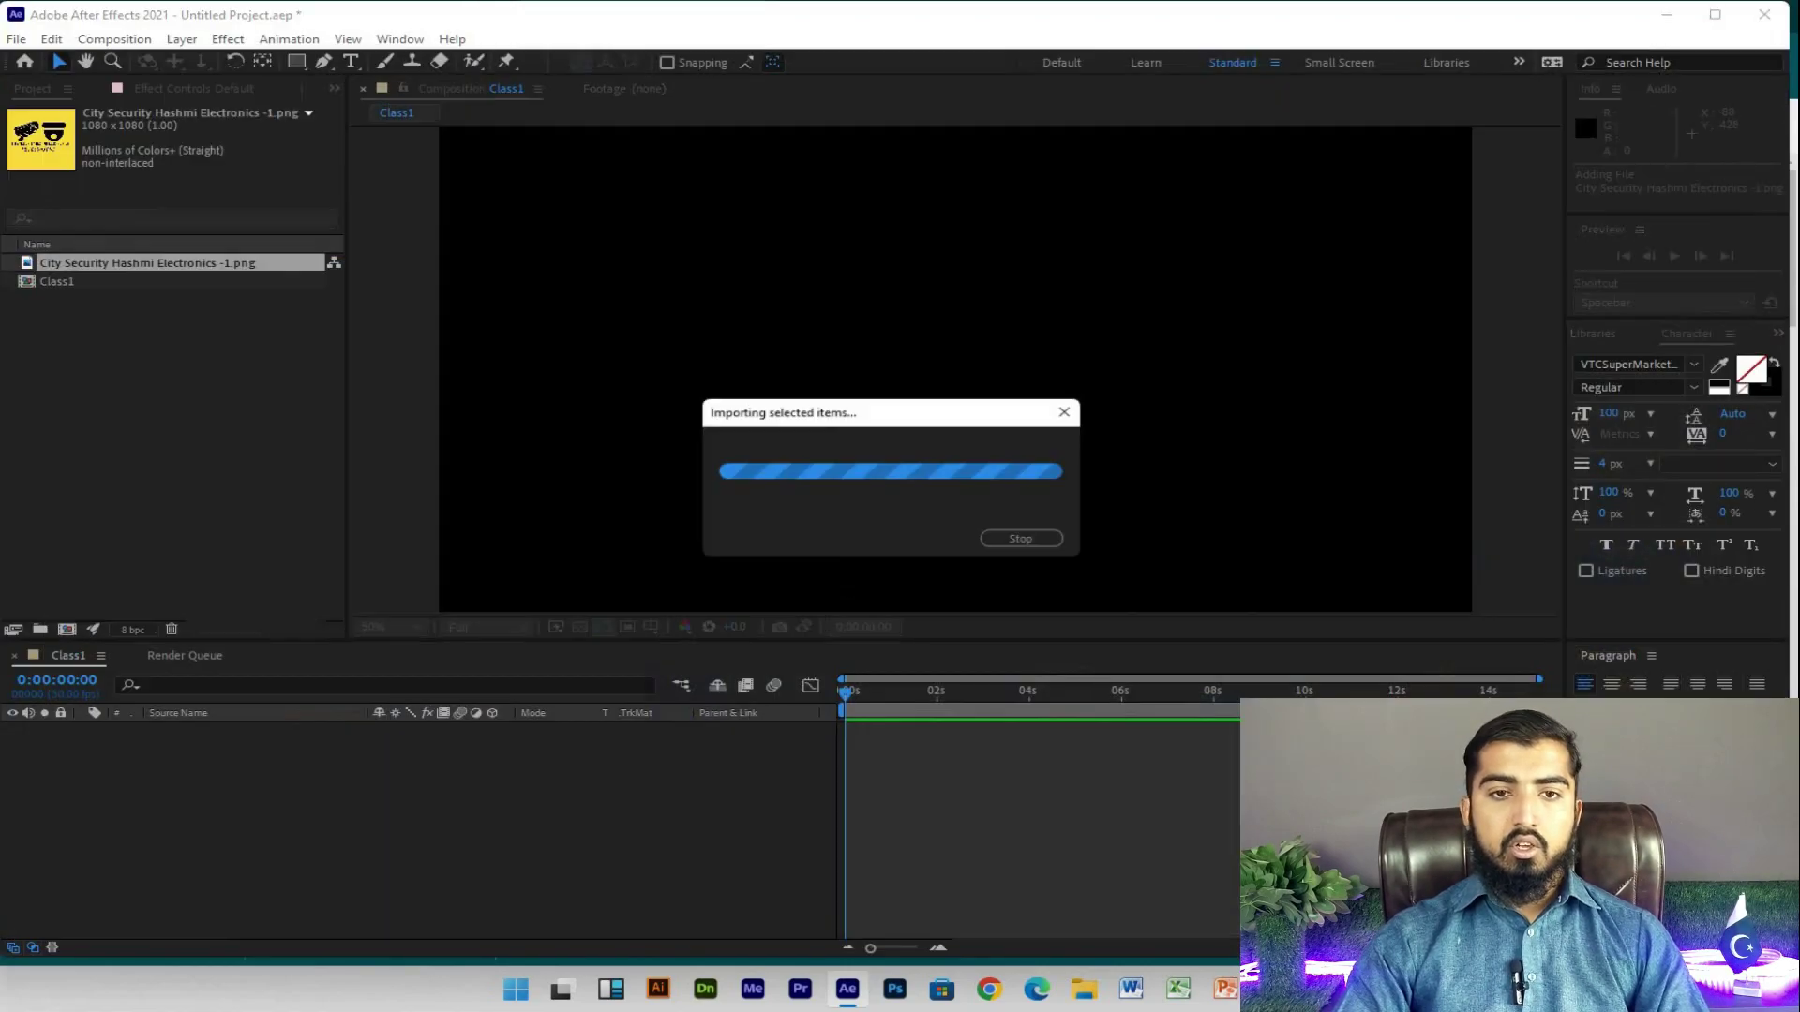
pyautogui.click(228, 525)
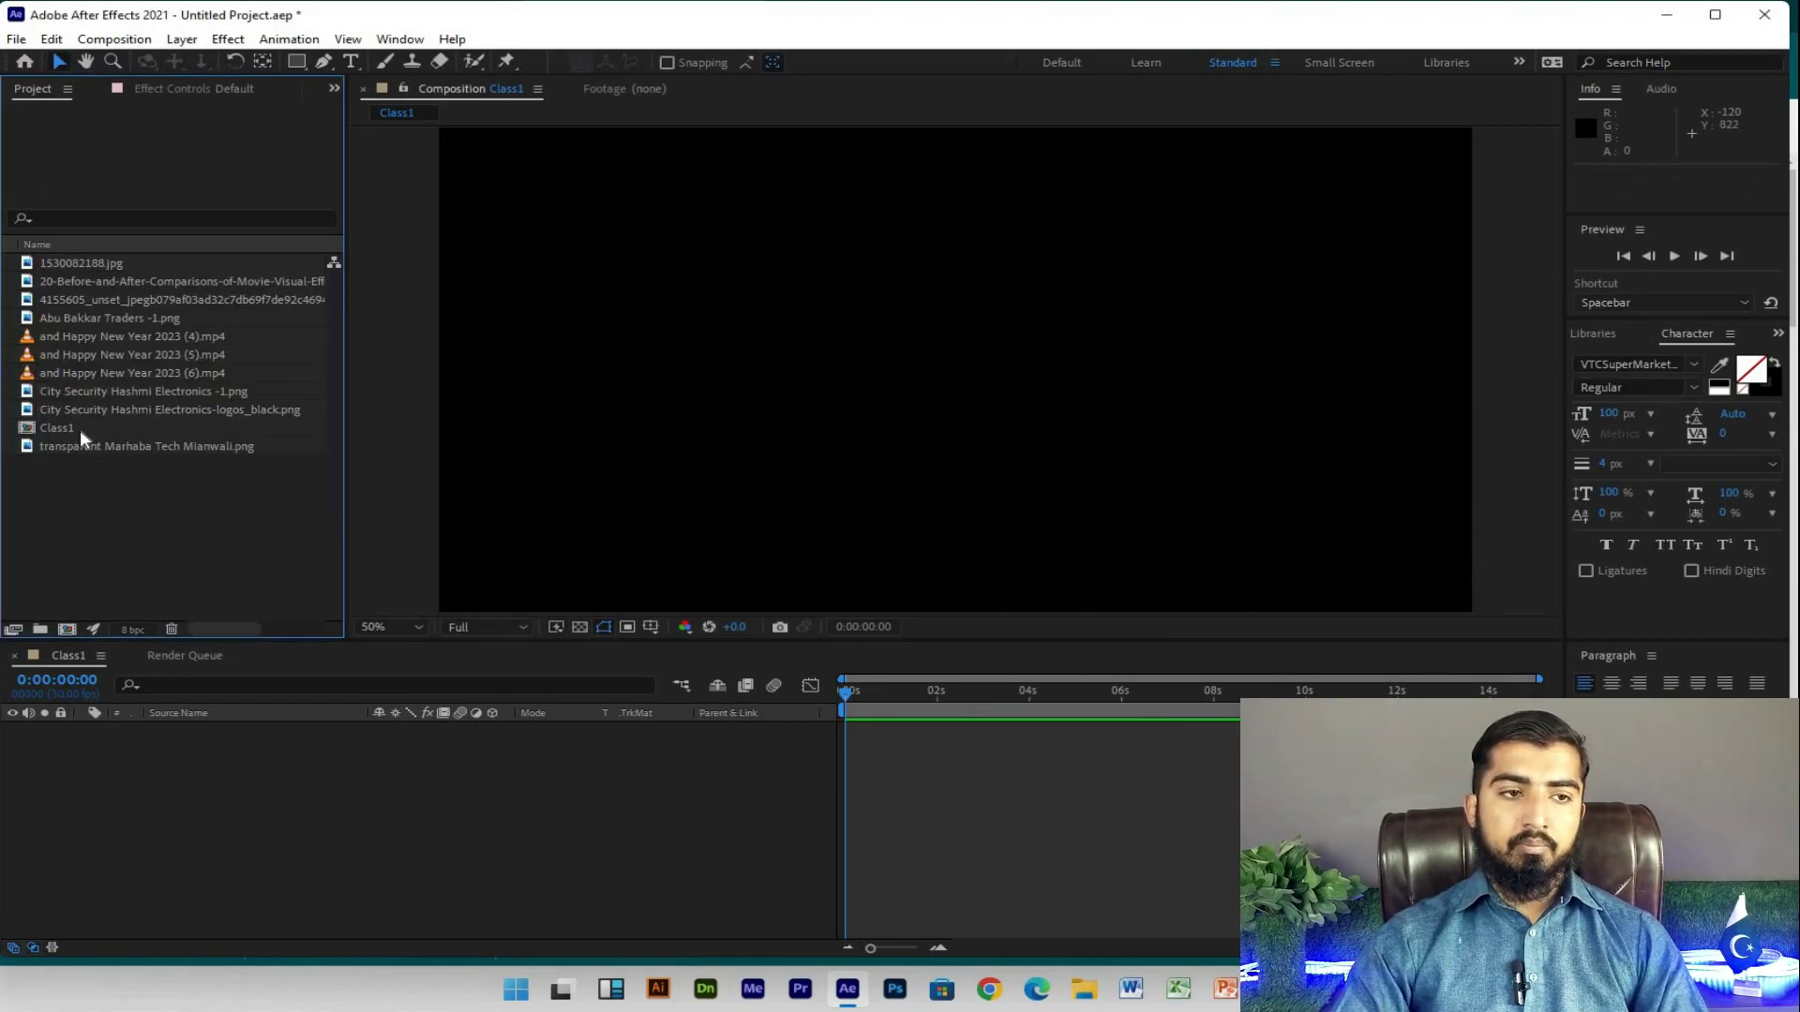
pyautogui.click(80, 429)
pyautogui.click(97, 447)
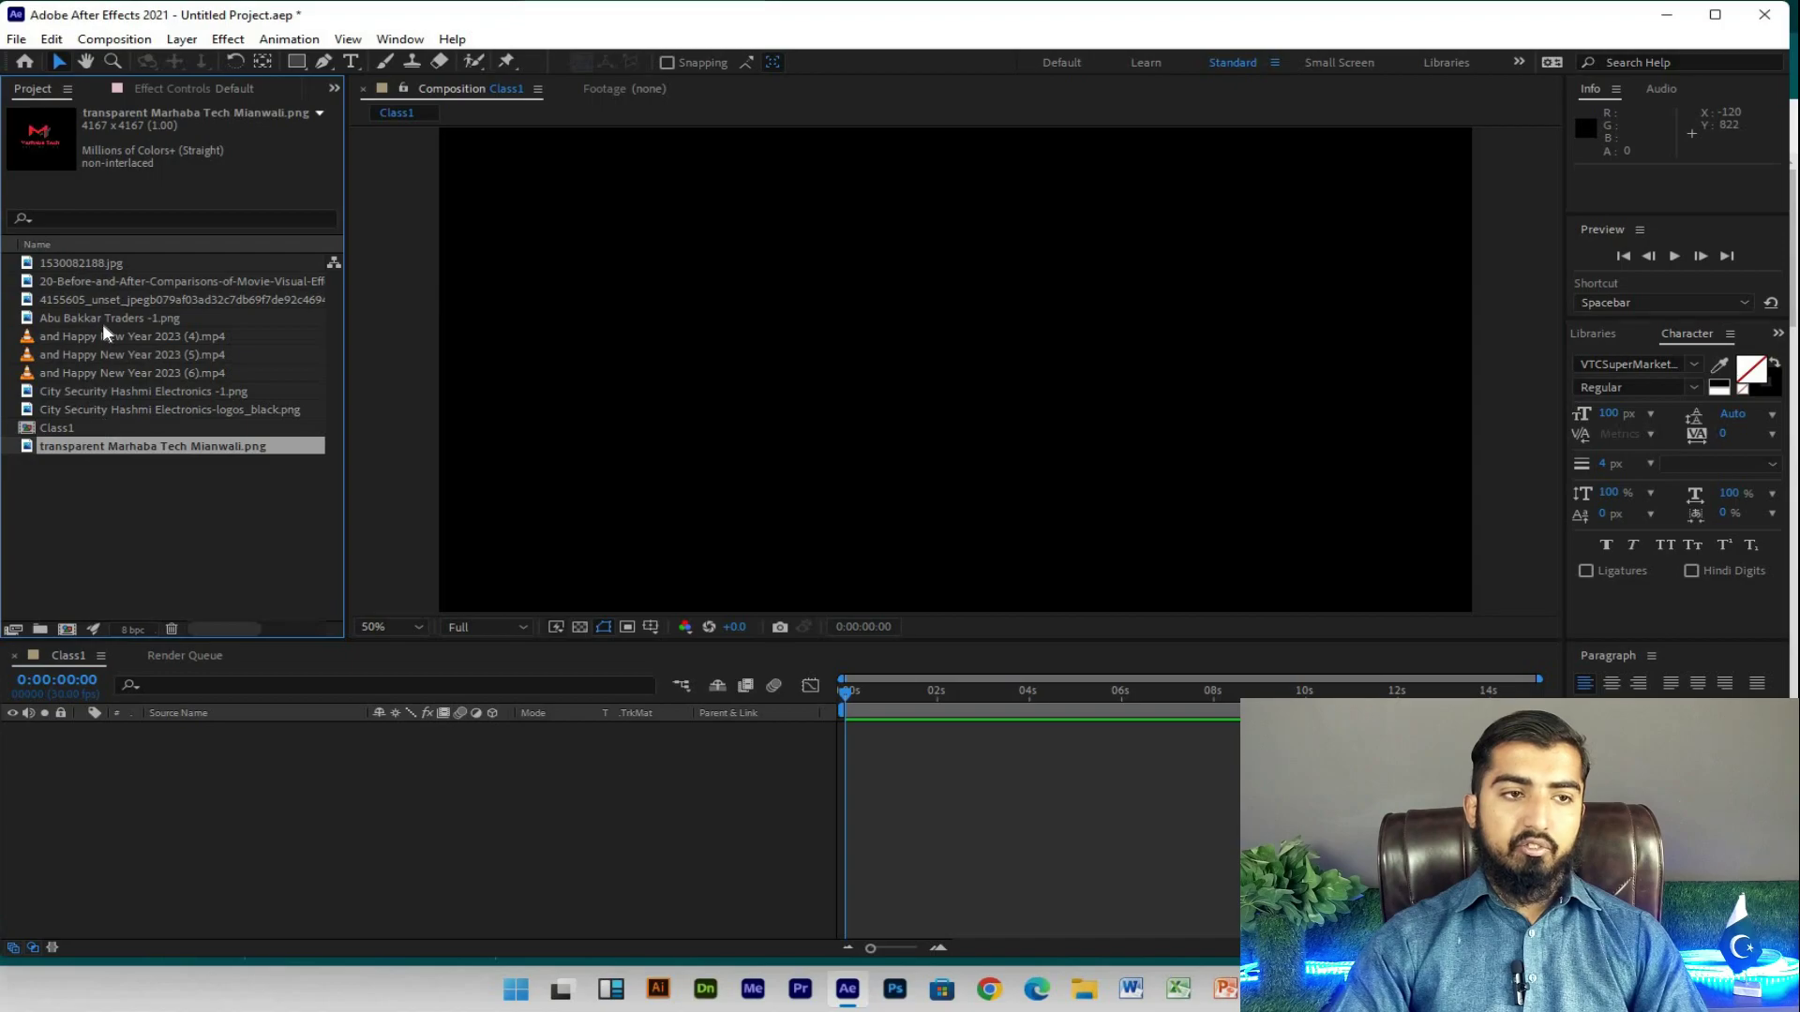
pyautogui.click(103, 318)
pyautogui.click(109, 362)
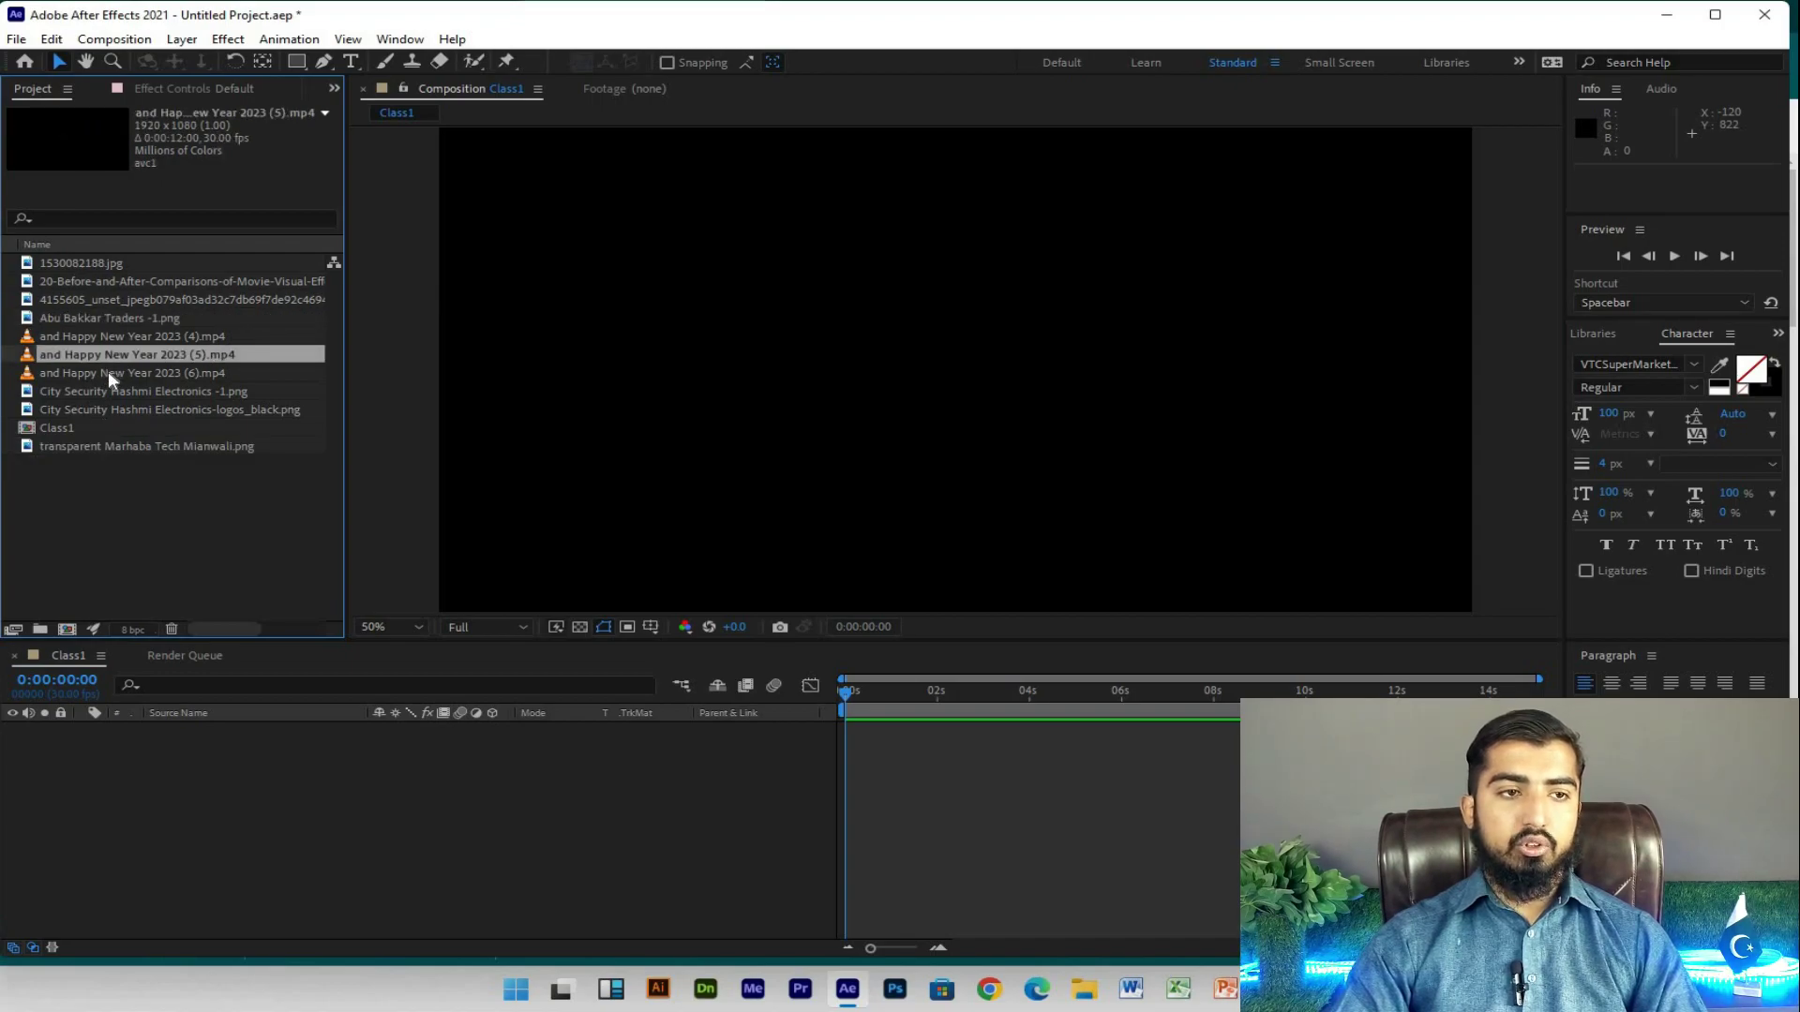
pyautogui.click(109, 370)
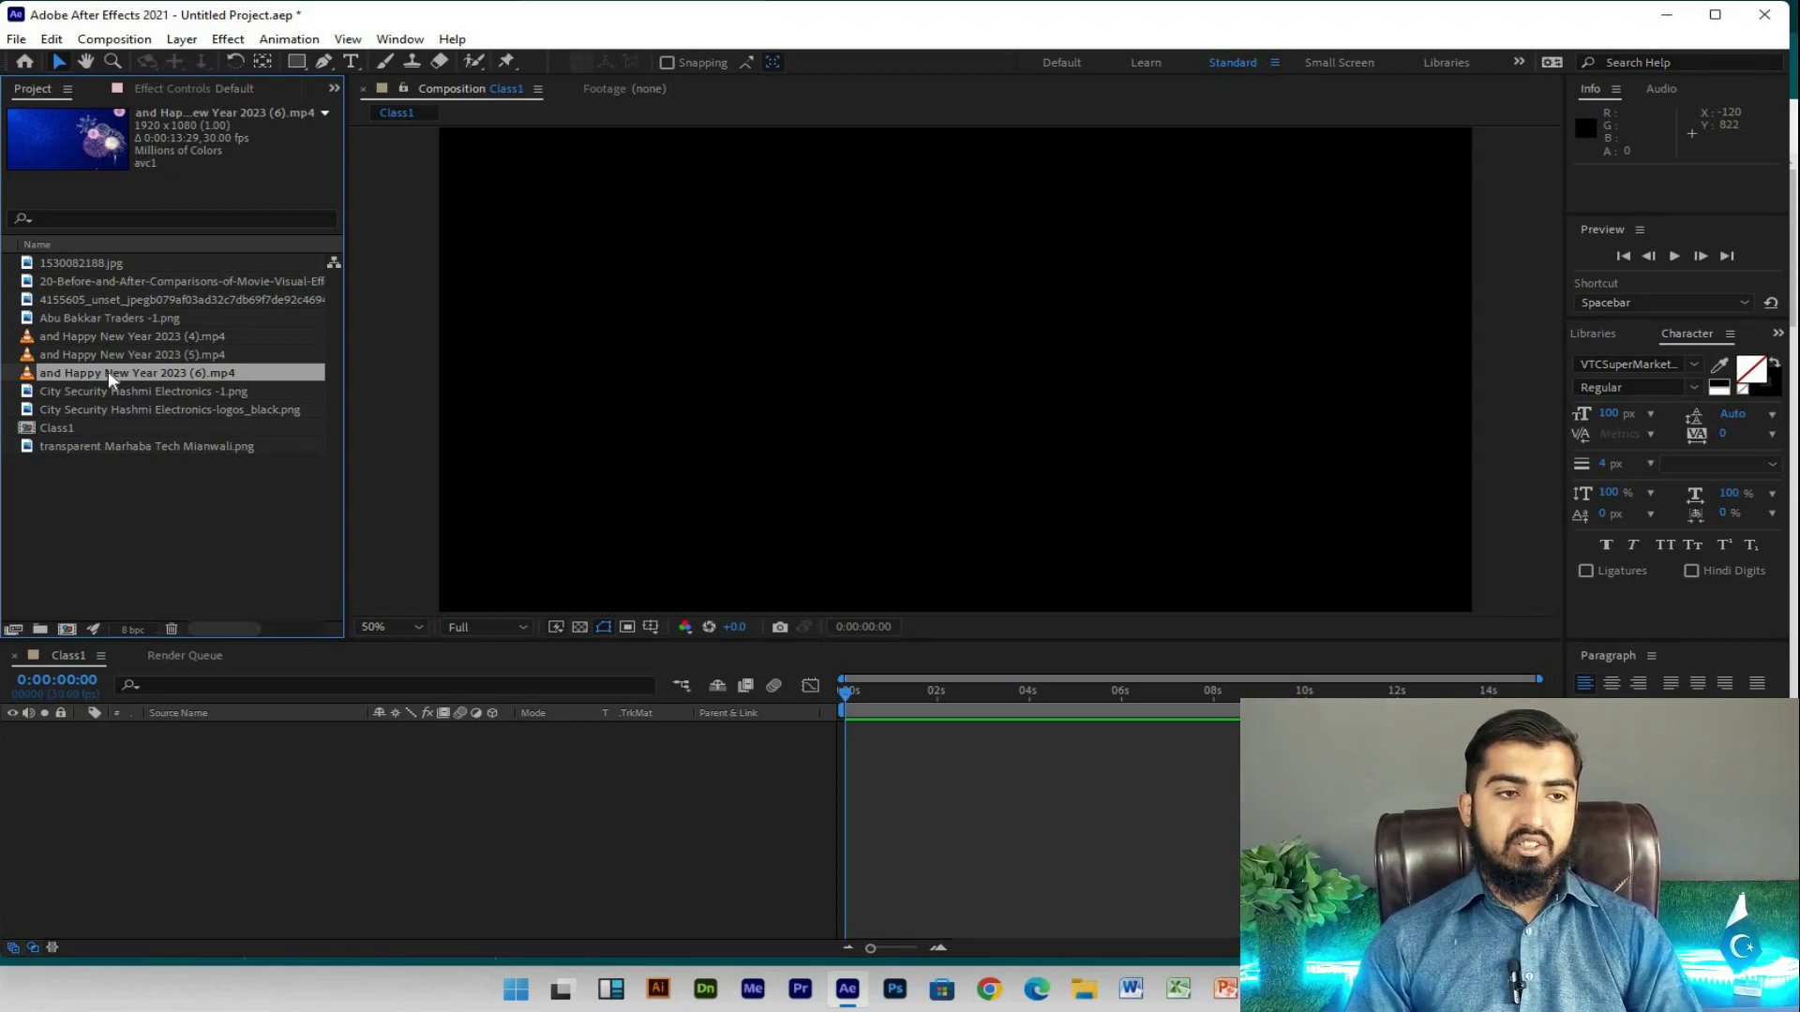
# Step: Create a project folder named Videos and move the three New Year 2023 clips into it
pyautogui.rightClick(86, 548)
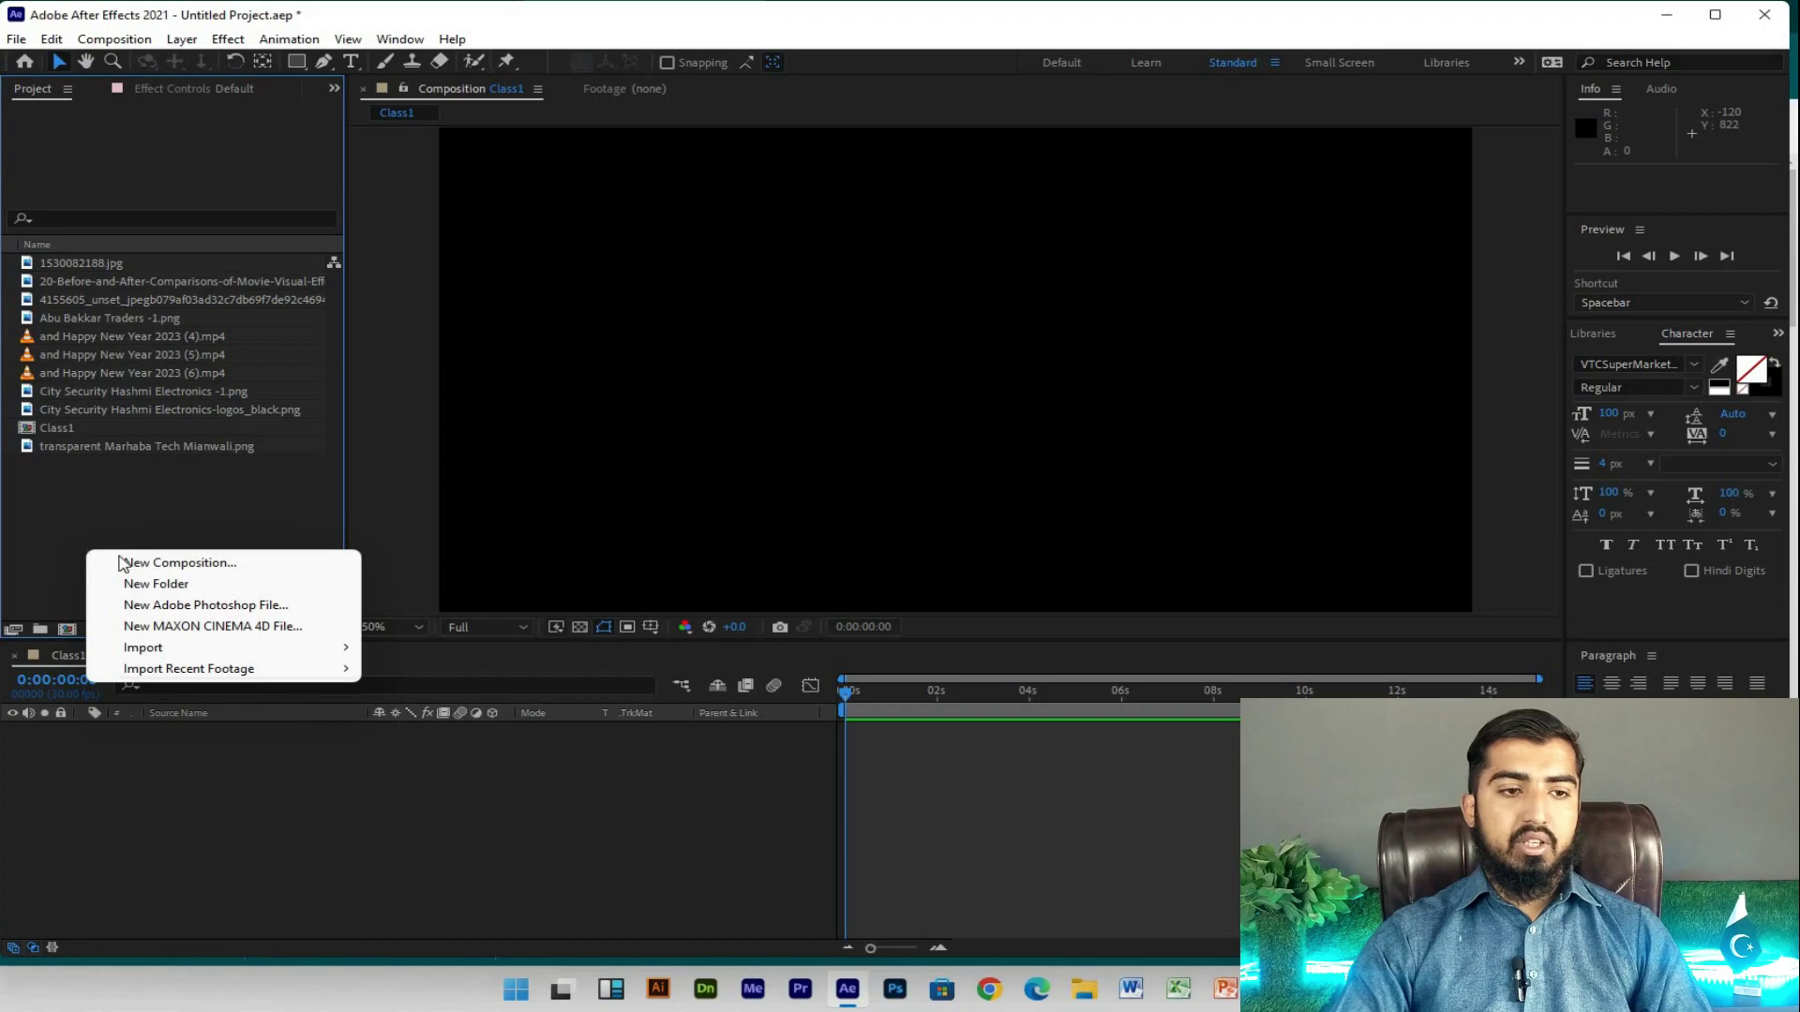
pyautogui.click(150, 584)
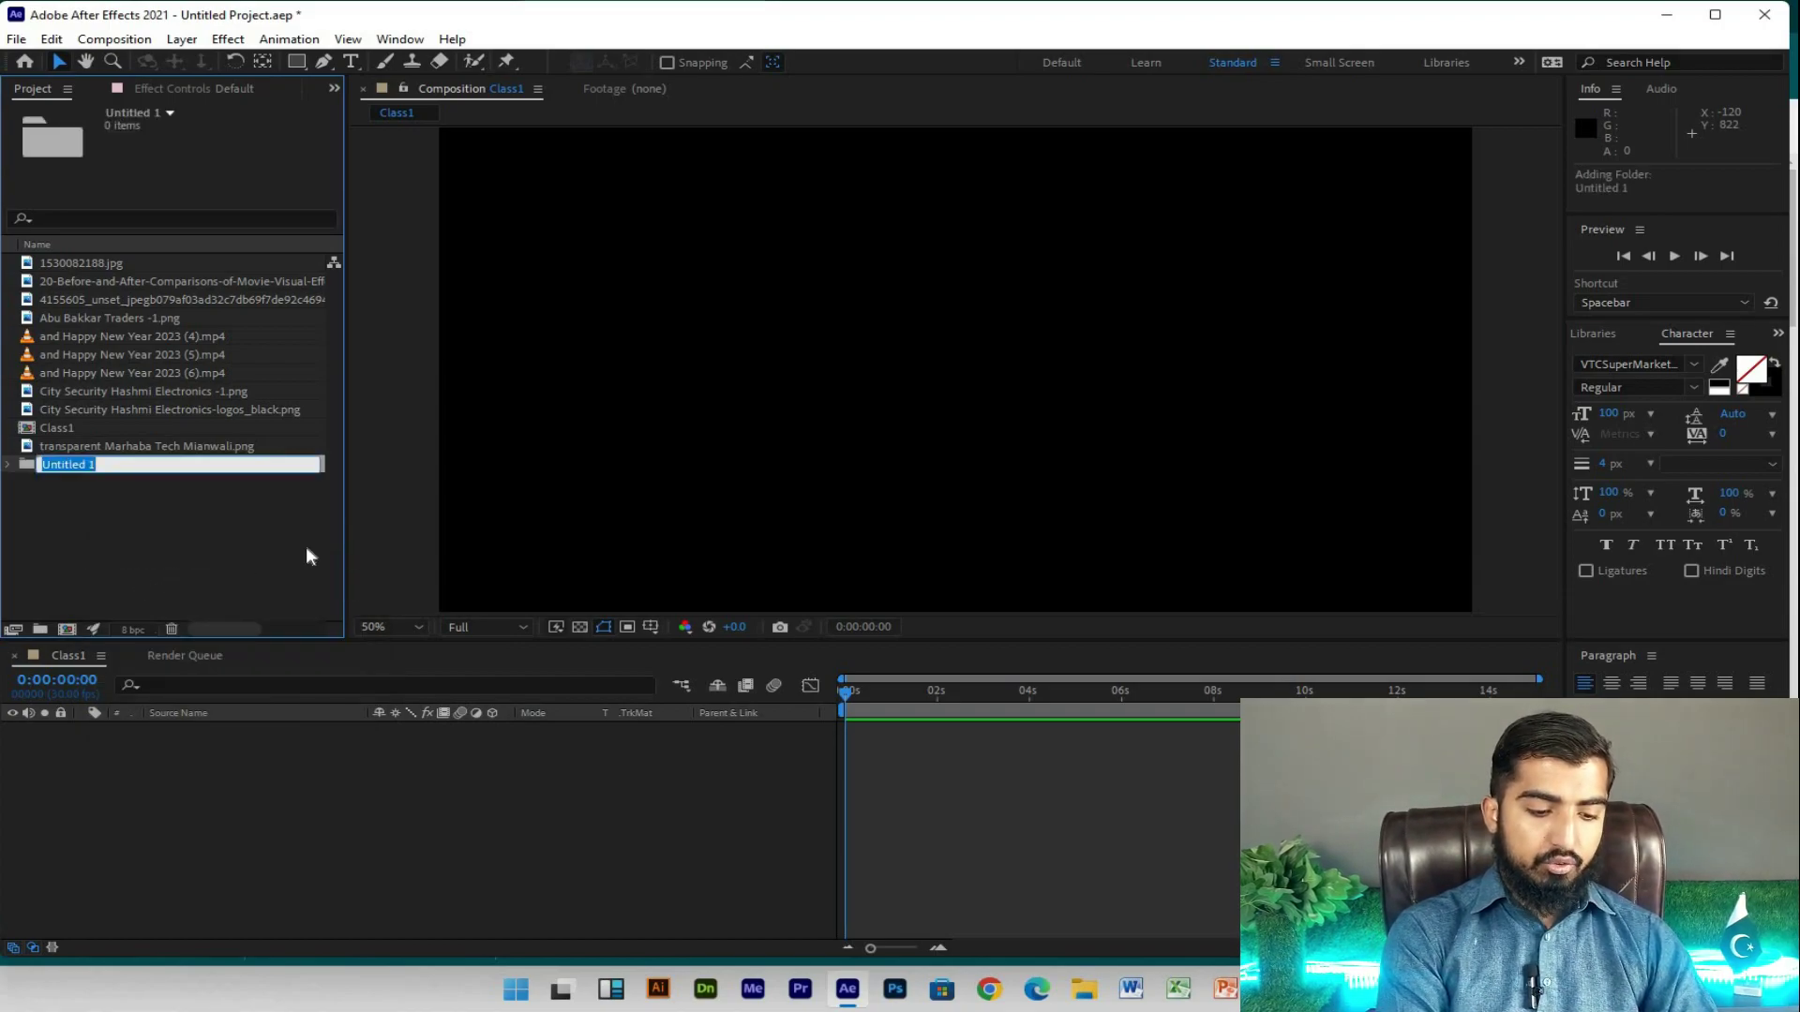
pyautogui.write('Videos')
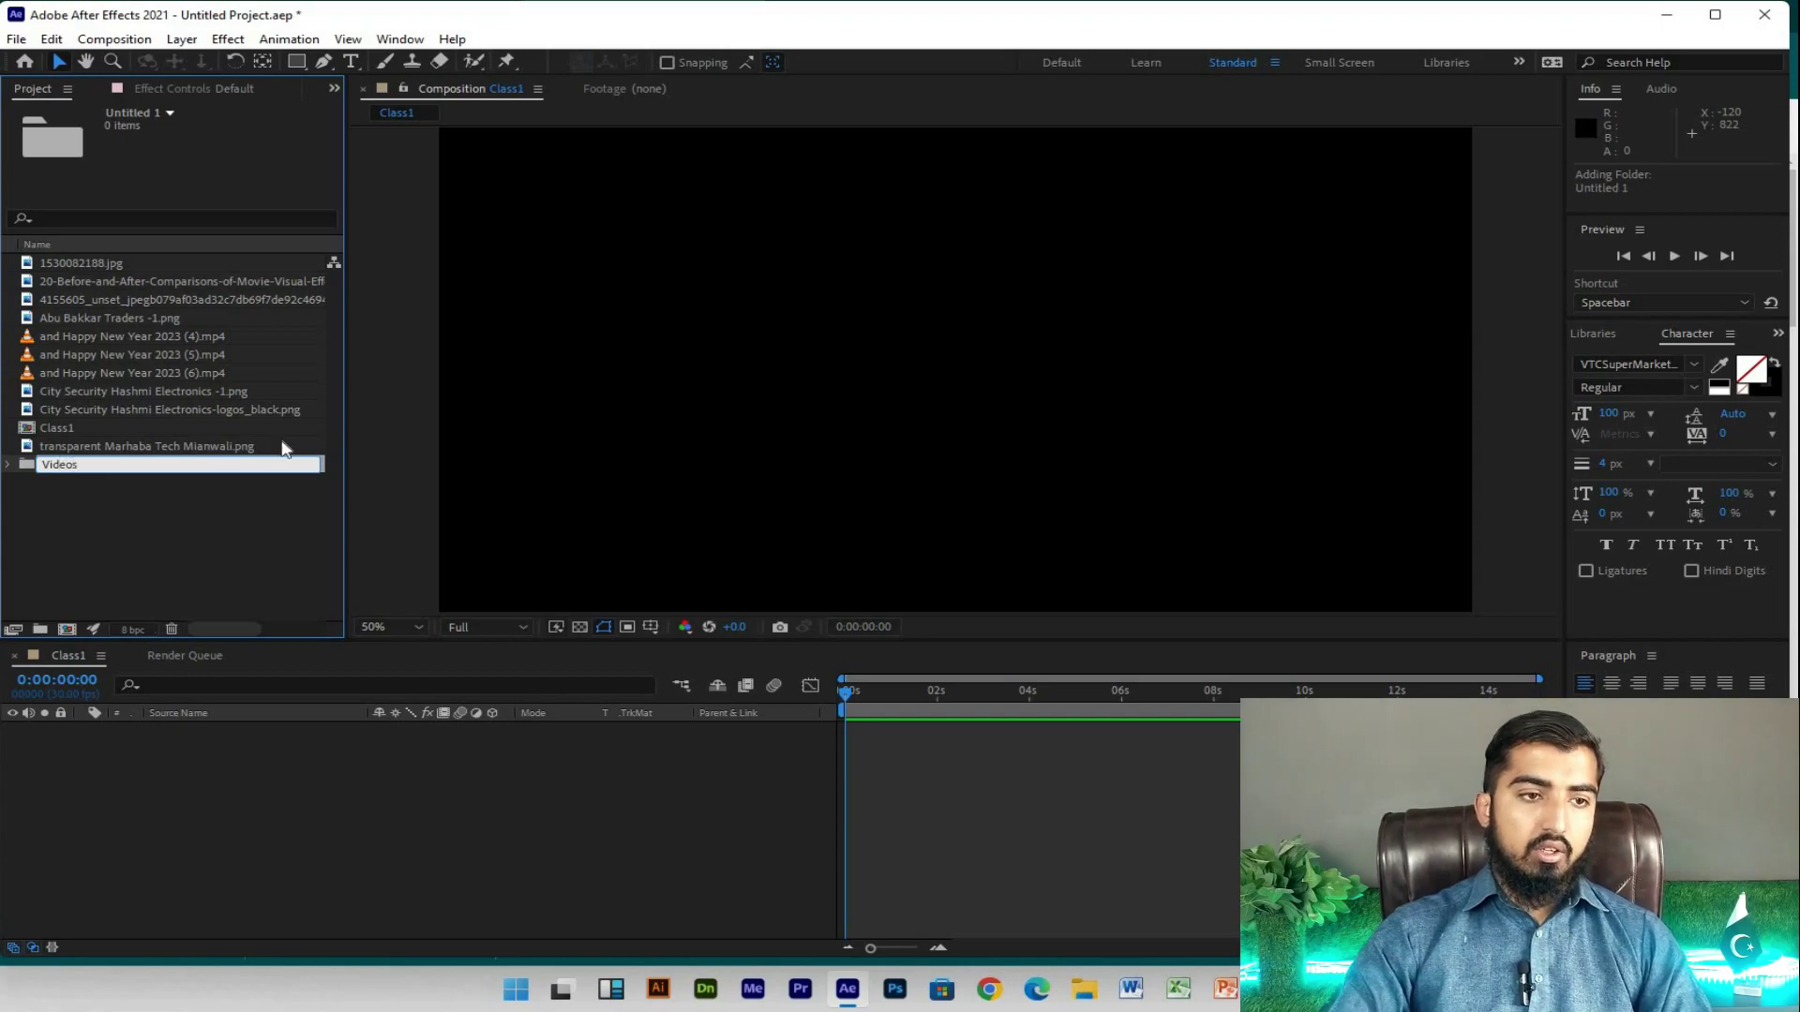
pyautogui.click(194, 504)
pyautogui.click(136, 375)
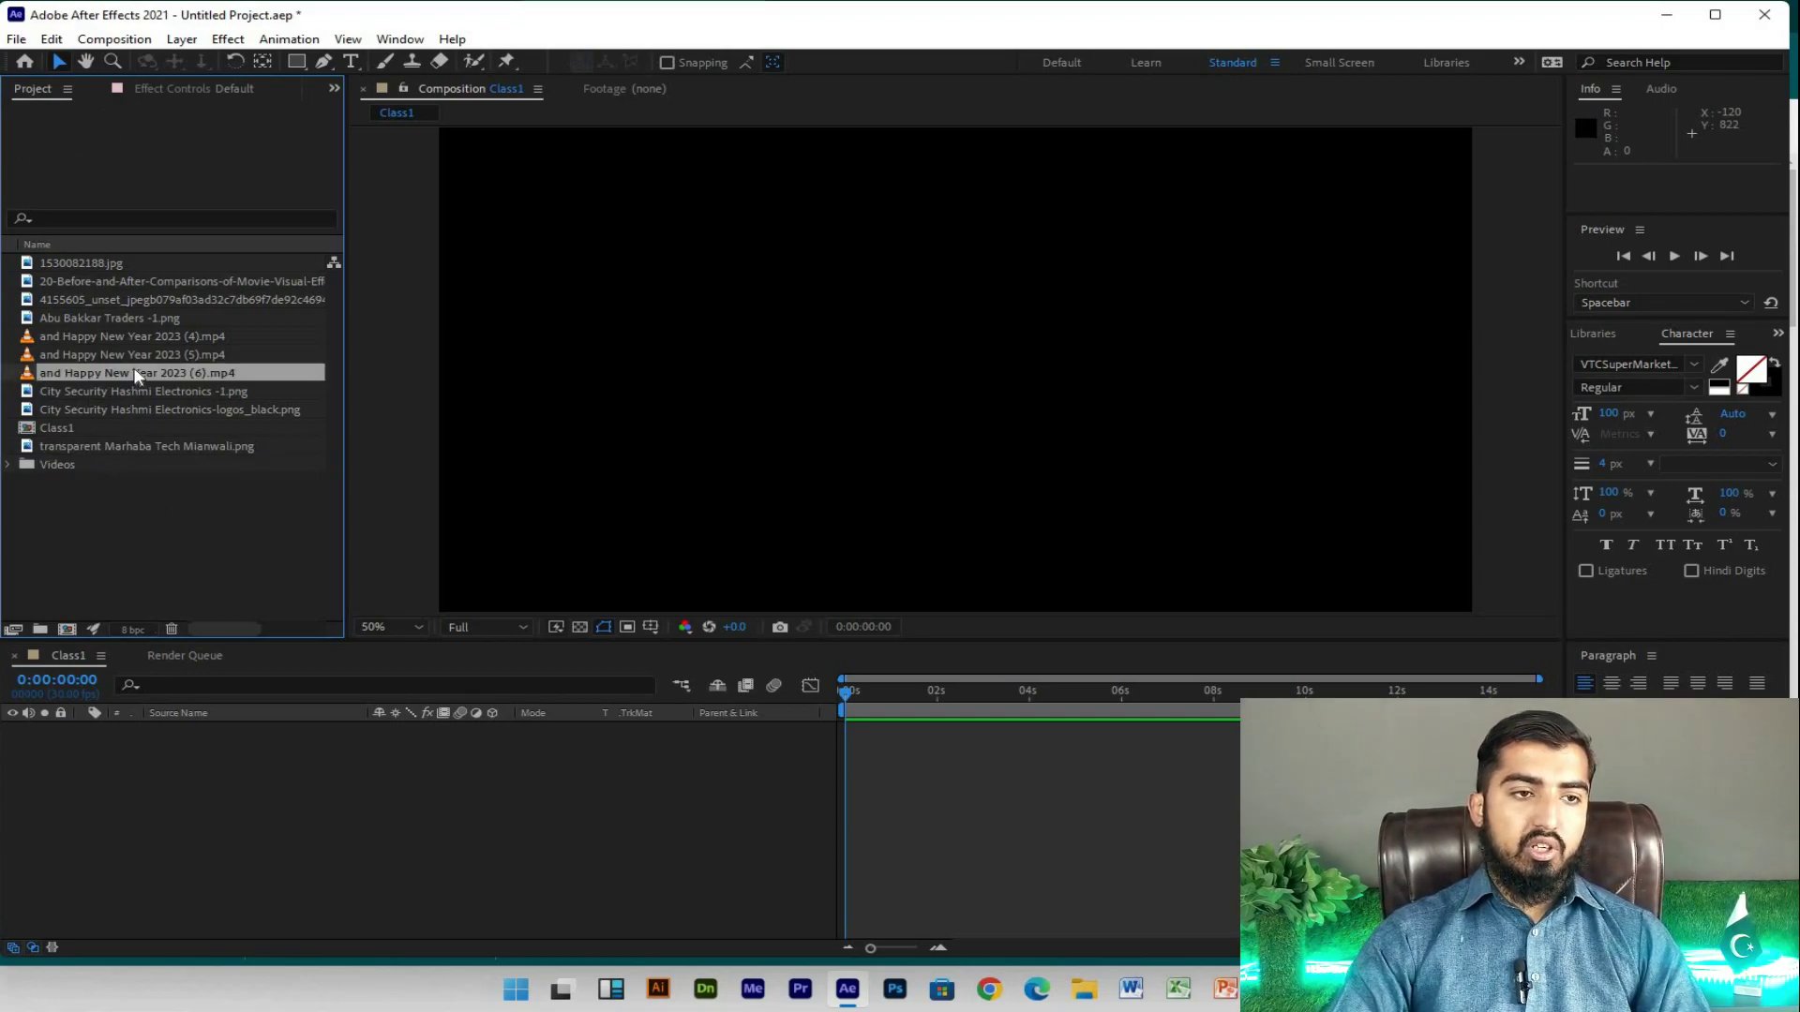
pyautogui.keyDown('shift'); pyautogui.click(131, 333); pyautogui.keyUp('shift')
pyautogui.moveTo(127, 354); pyautogui.dragTo(77, 464)
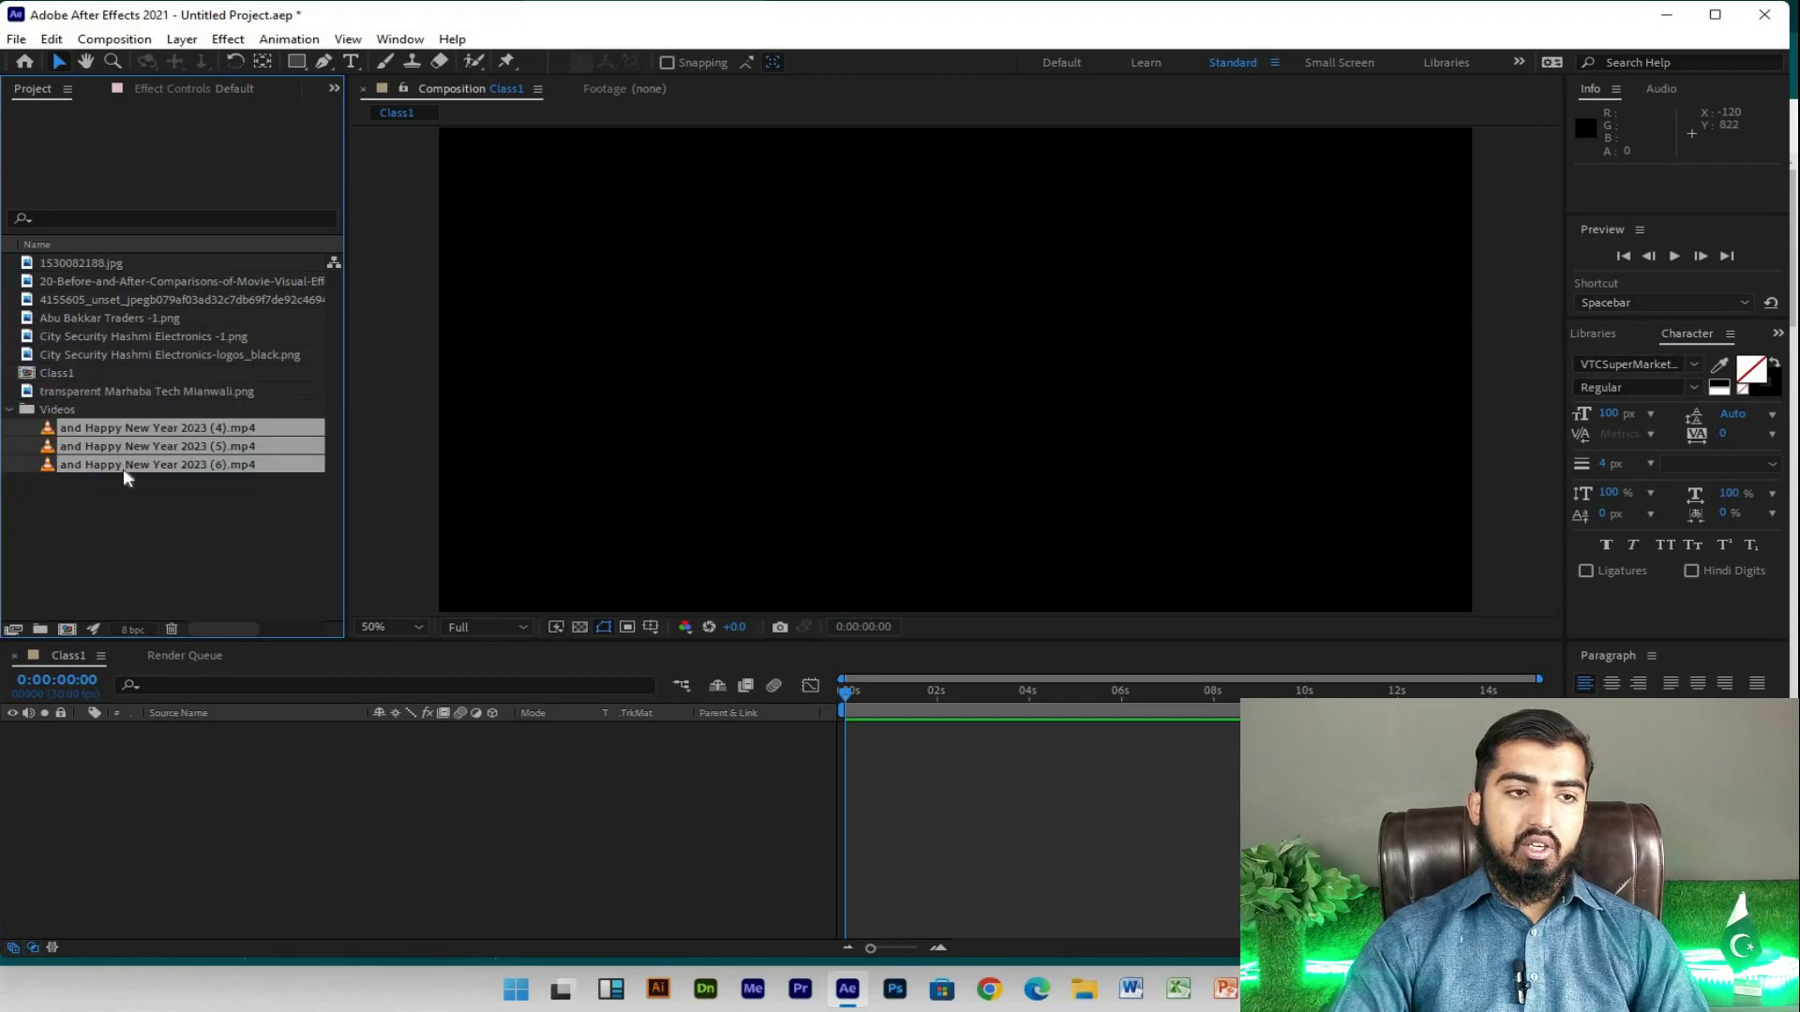
pyautogui.click(9, 412)
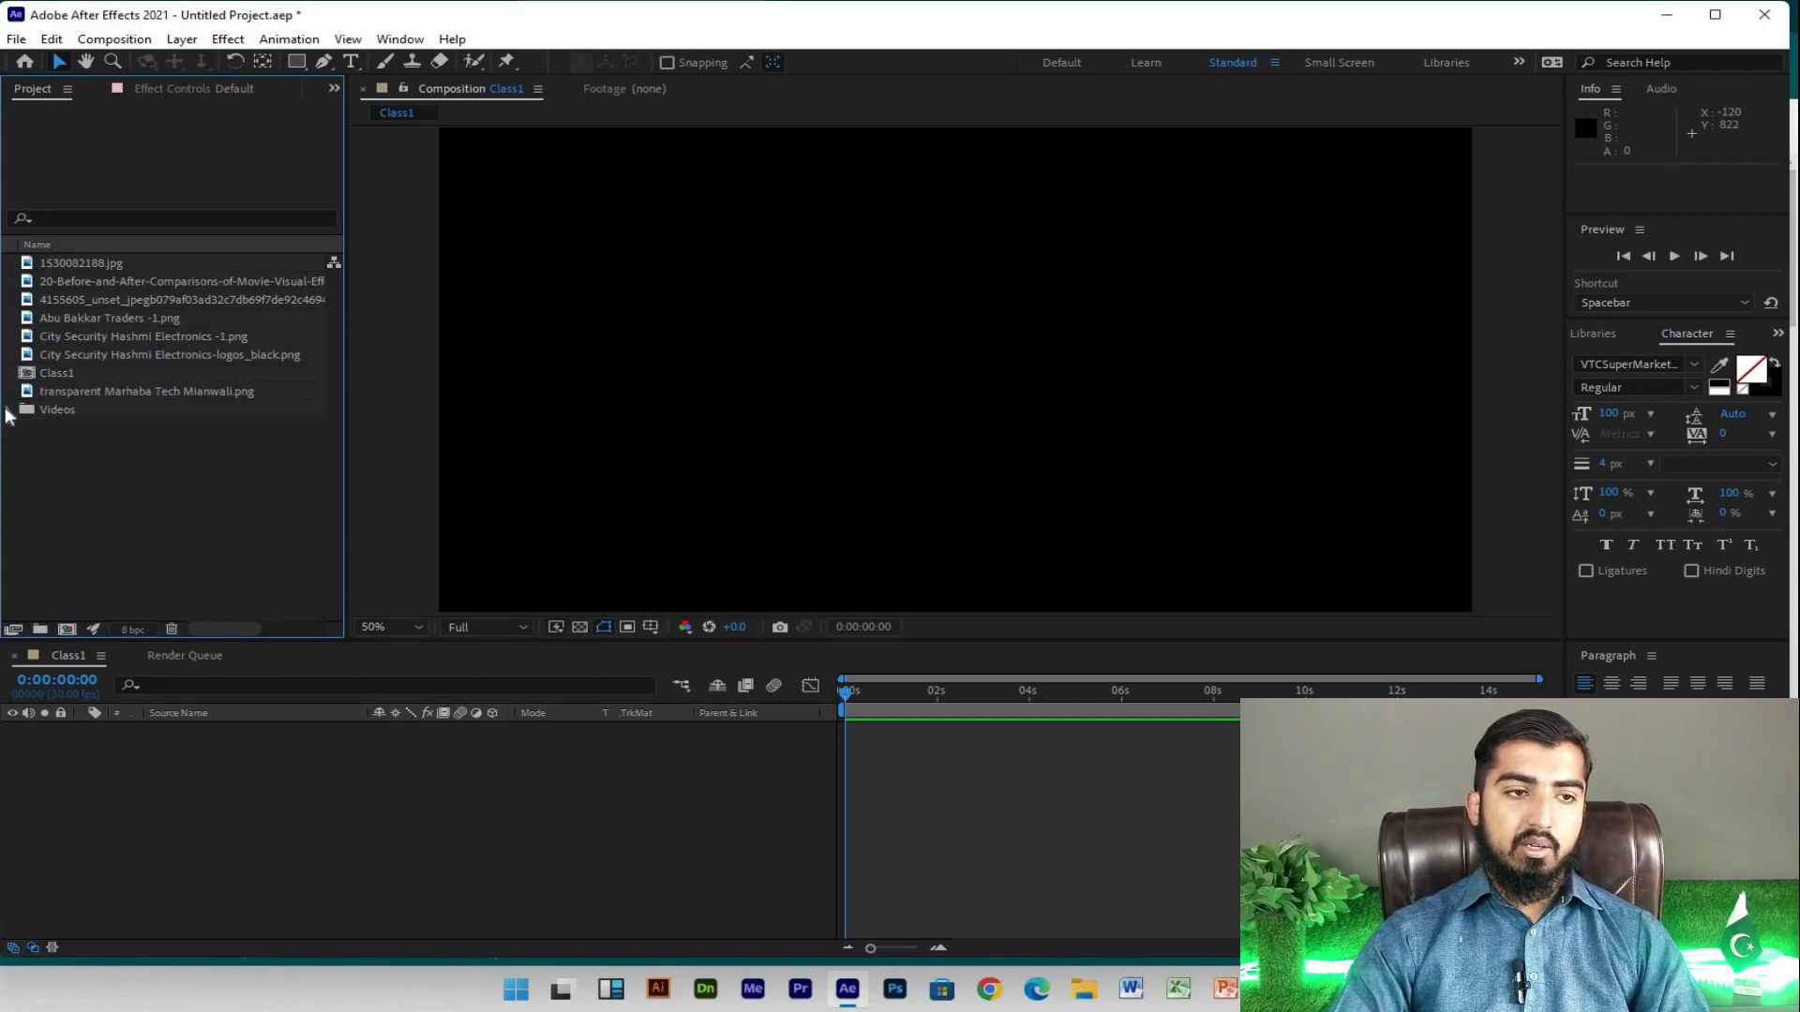
pyautogui.click(10, 412)
# Step: Collapse the Videos folder and select the three jpg images in the Project panel
pyautogui.click(10, 412)
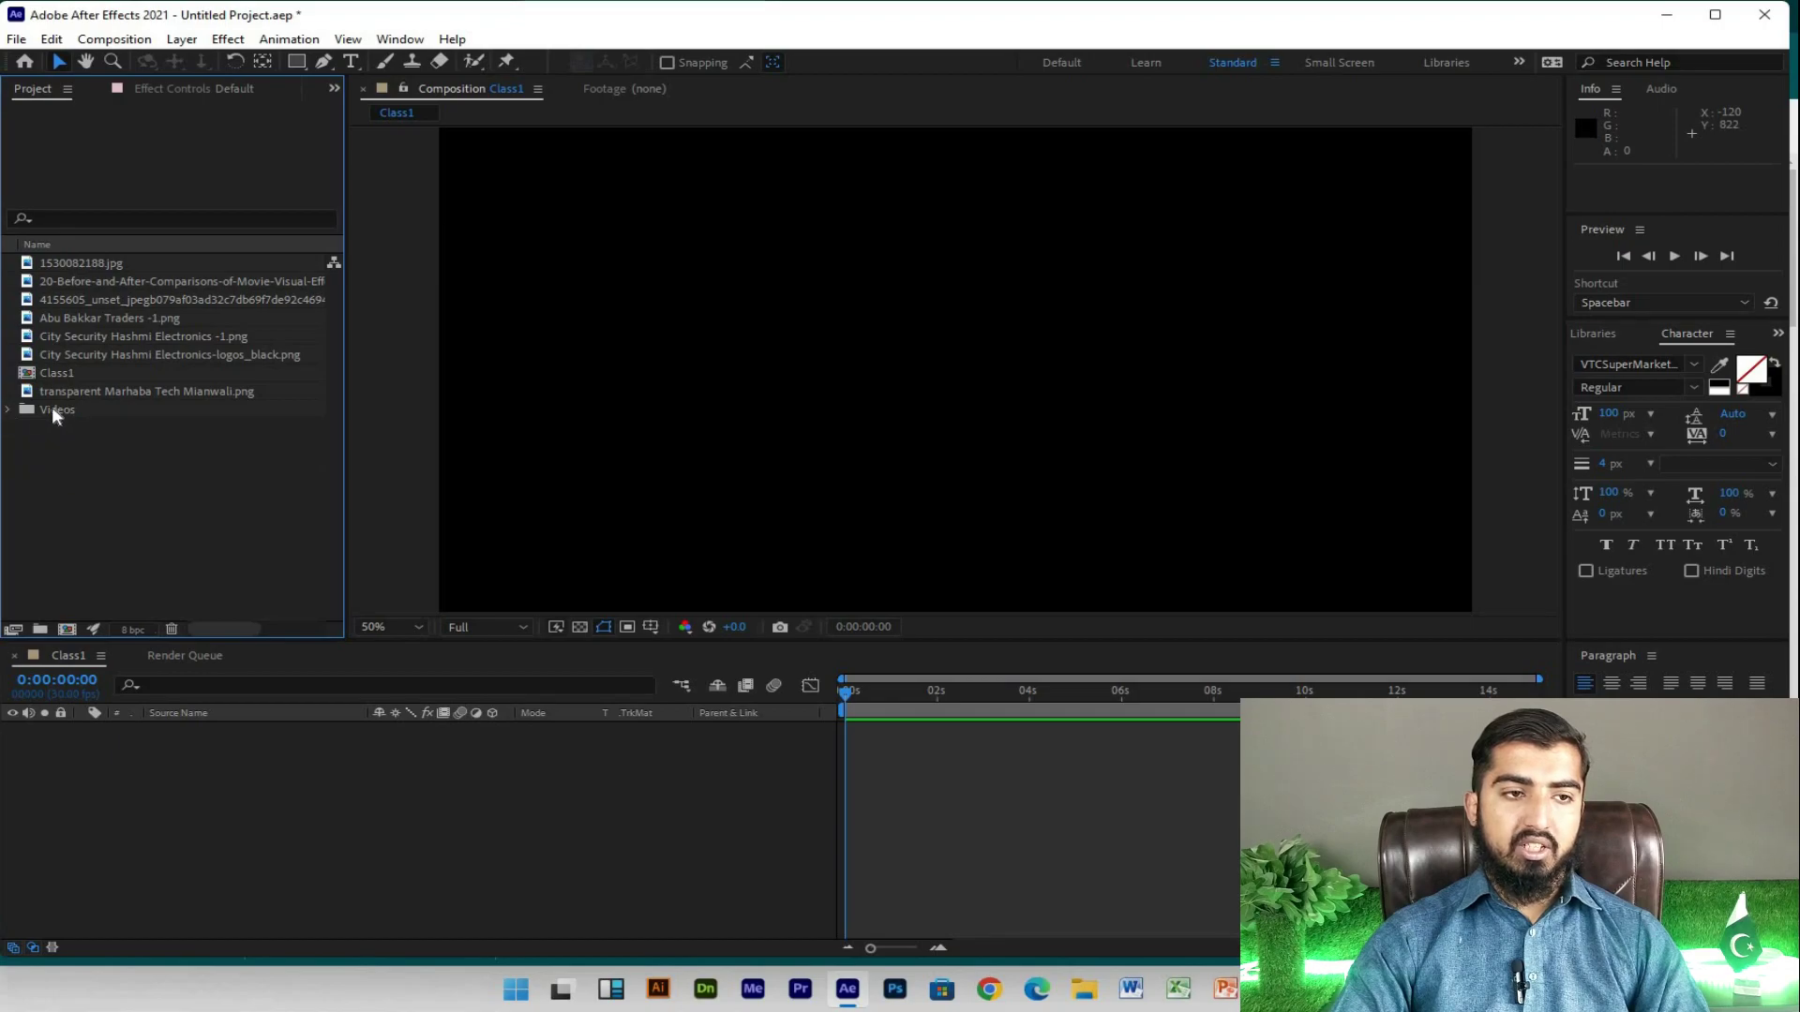
pyautogui.click(52, 409)
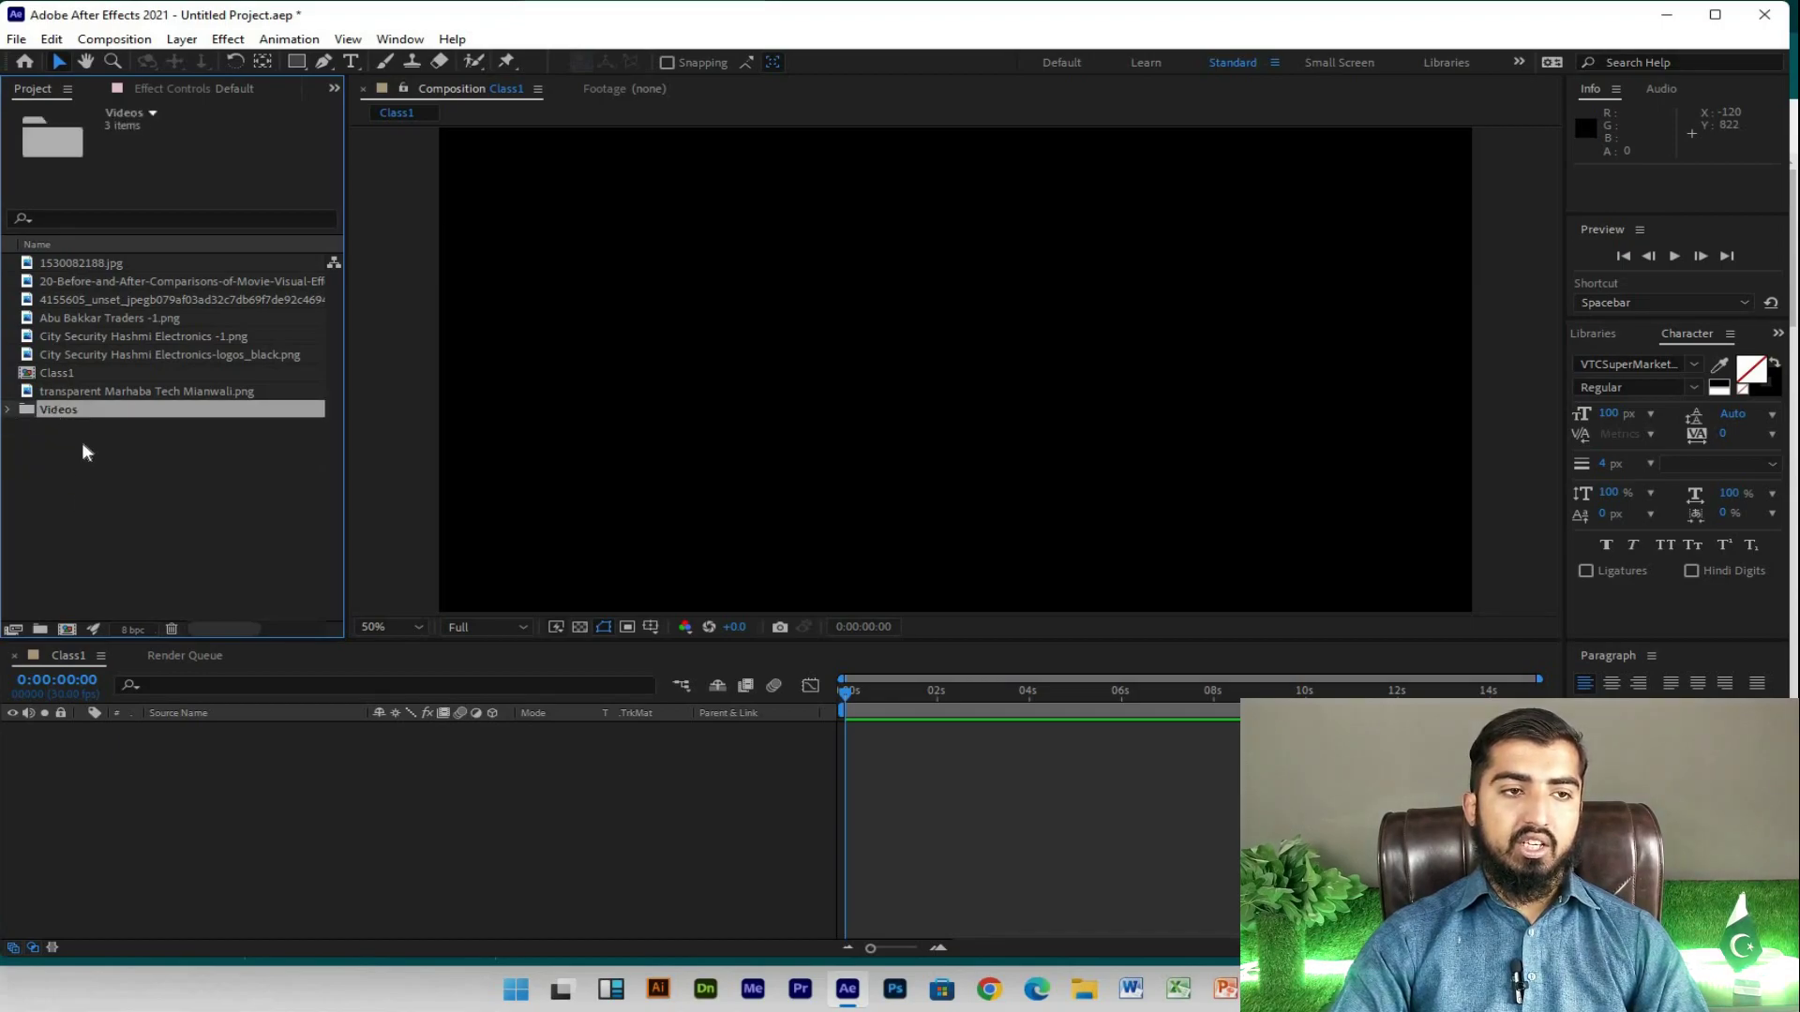
pyautogui.click(75, 264)
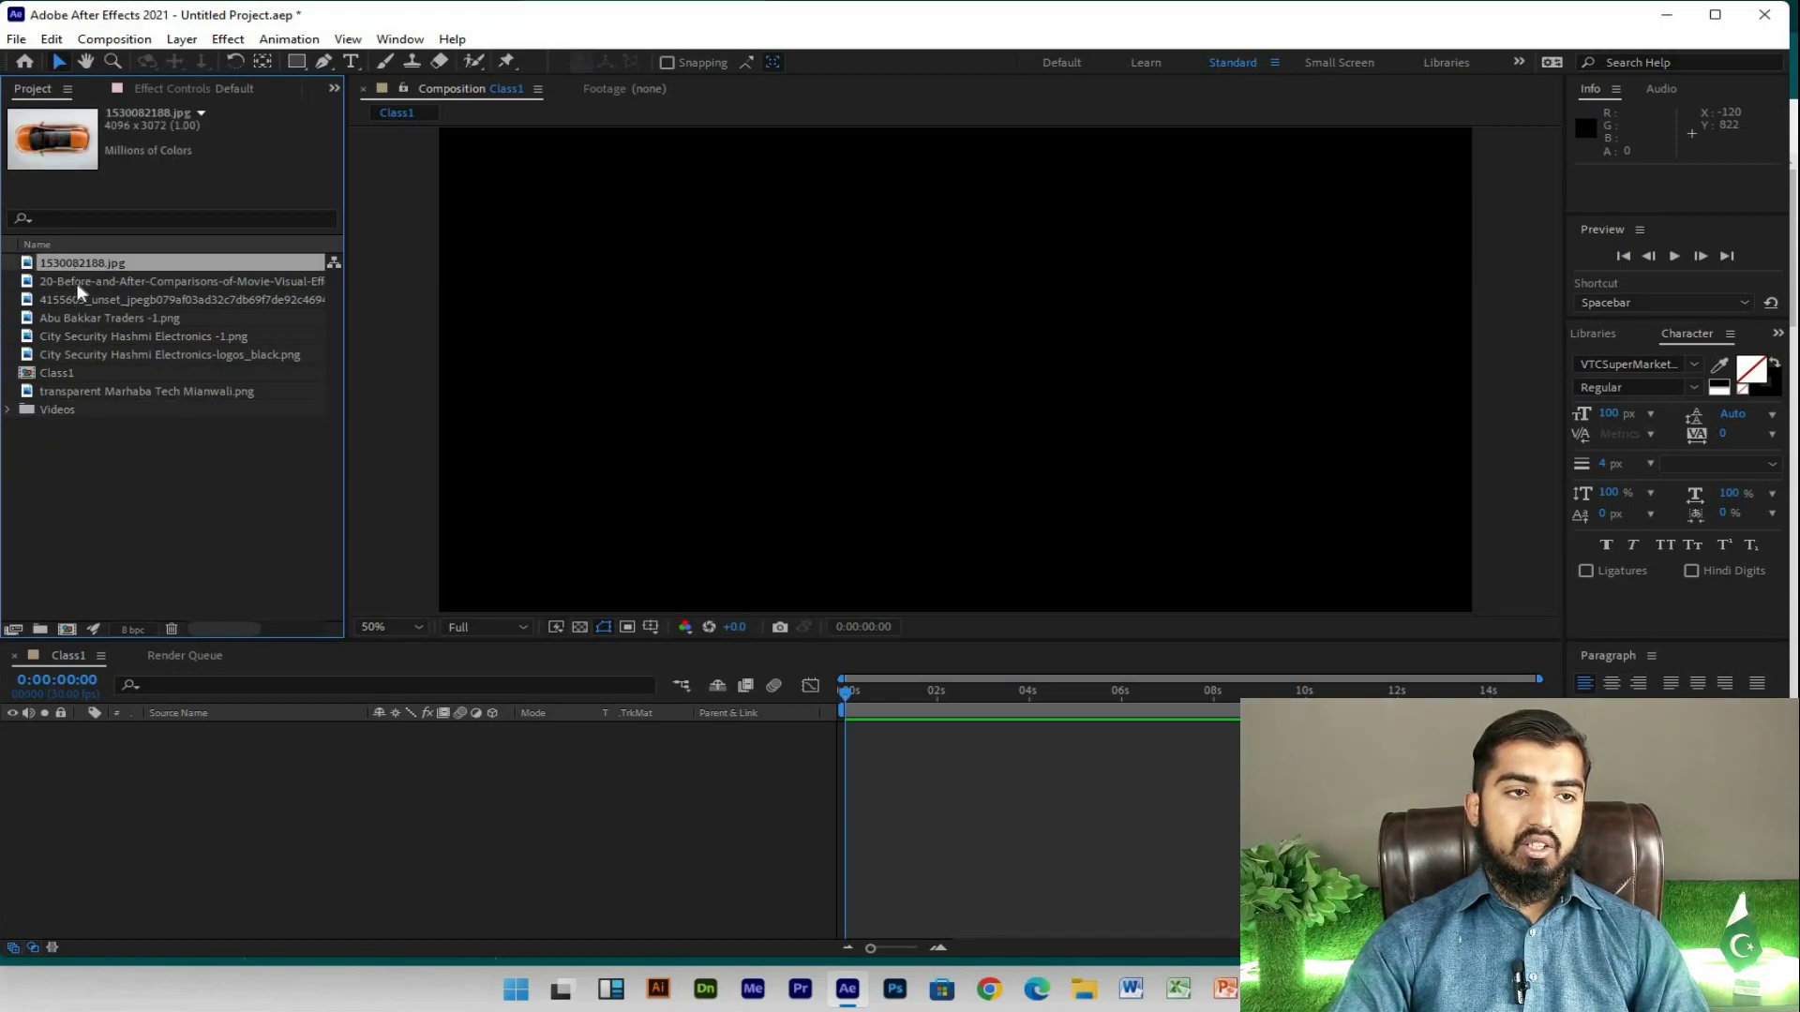
pyautogui.click(79, 285)
pyautogui.click(80, 300)
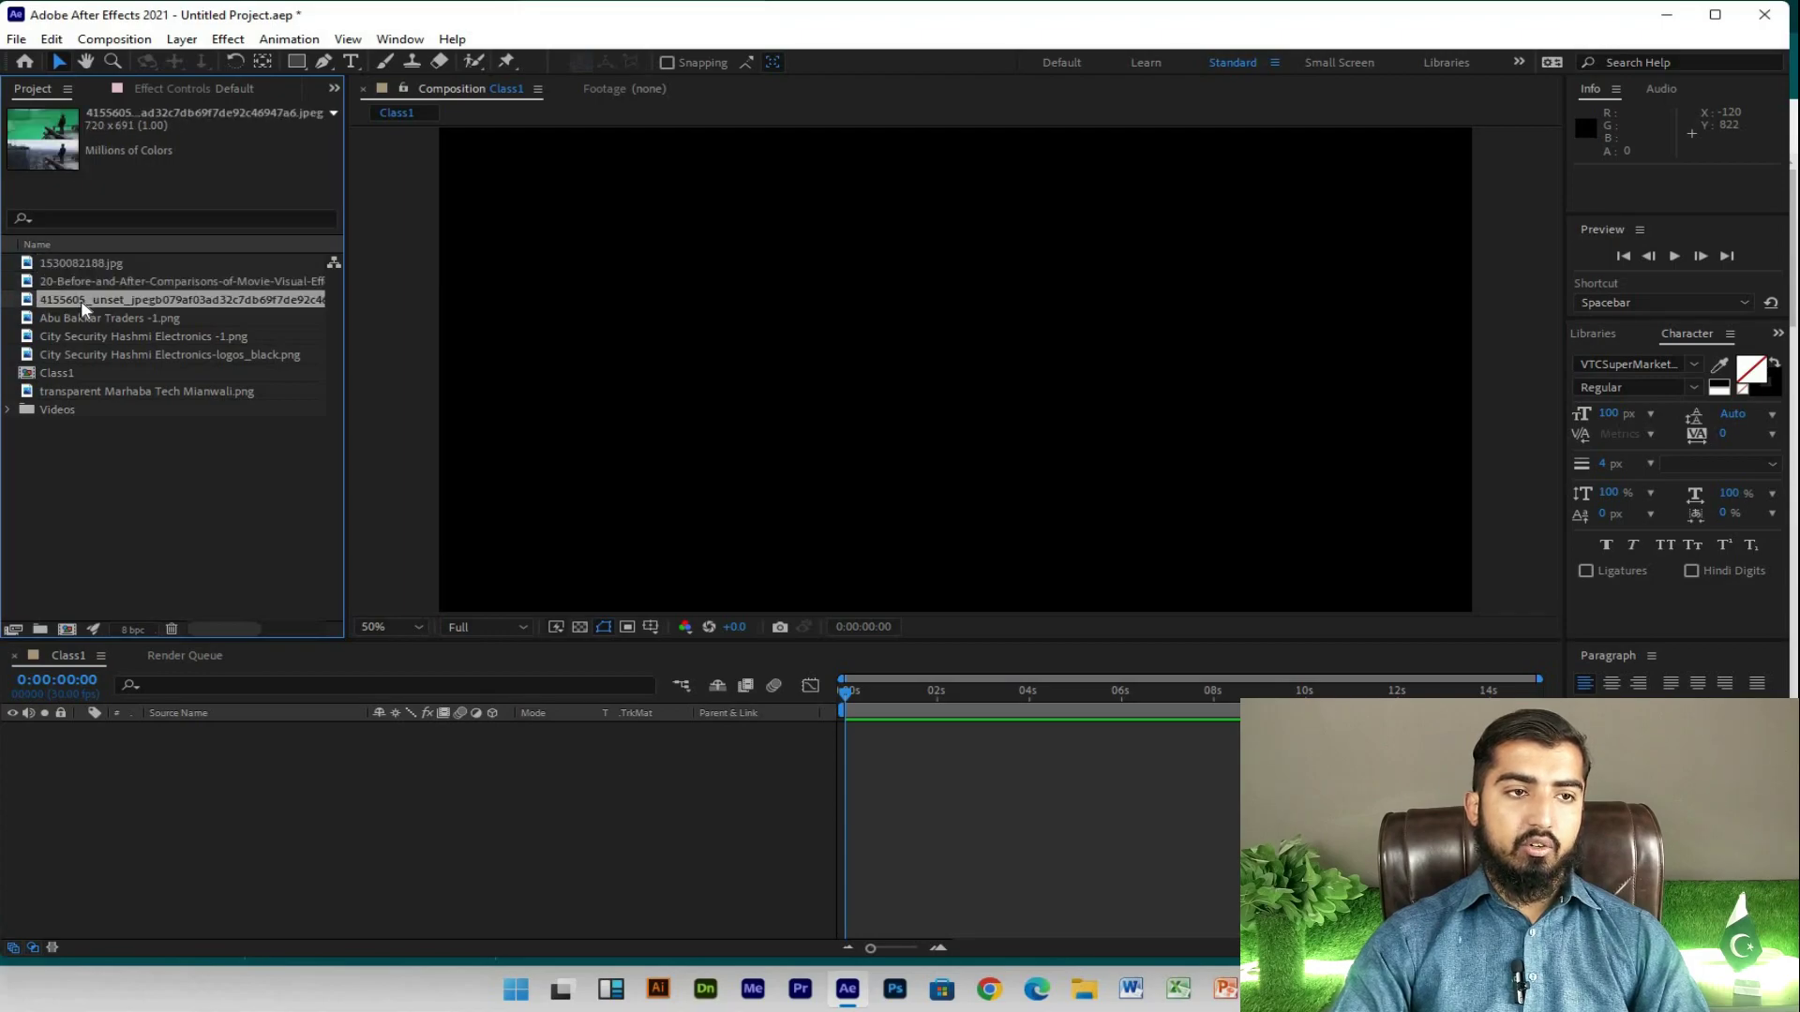
# Step: Create a new project folder named IMAGES
pyautogui.rightClick(92, 475)
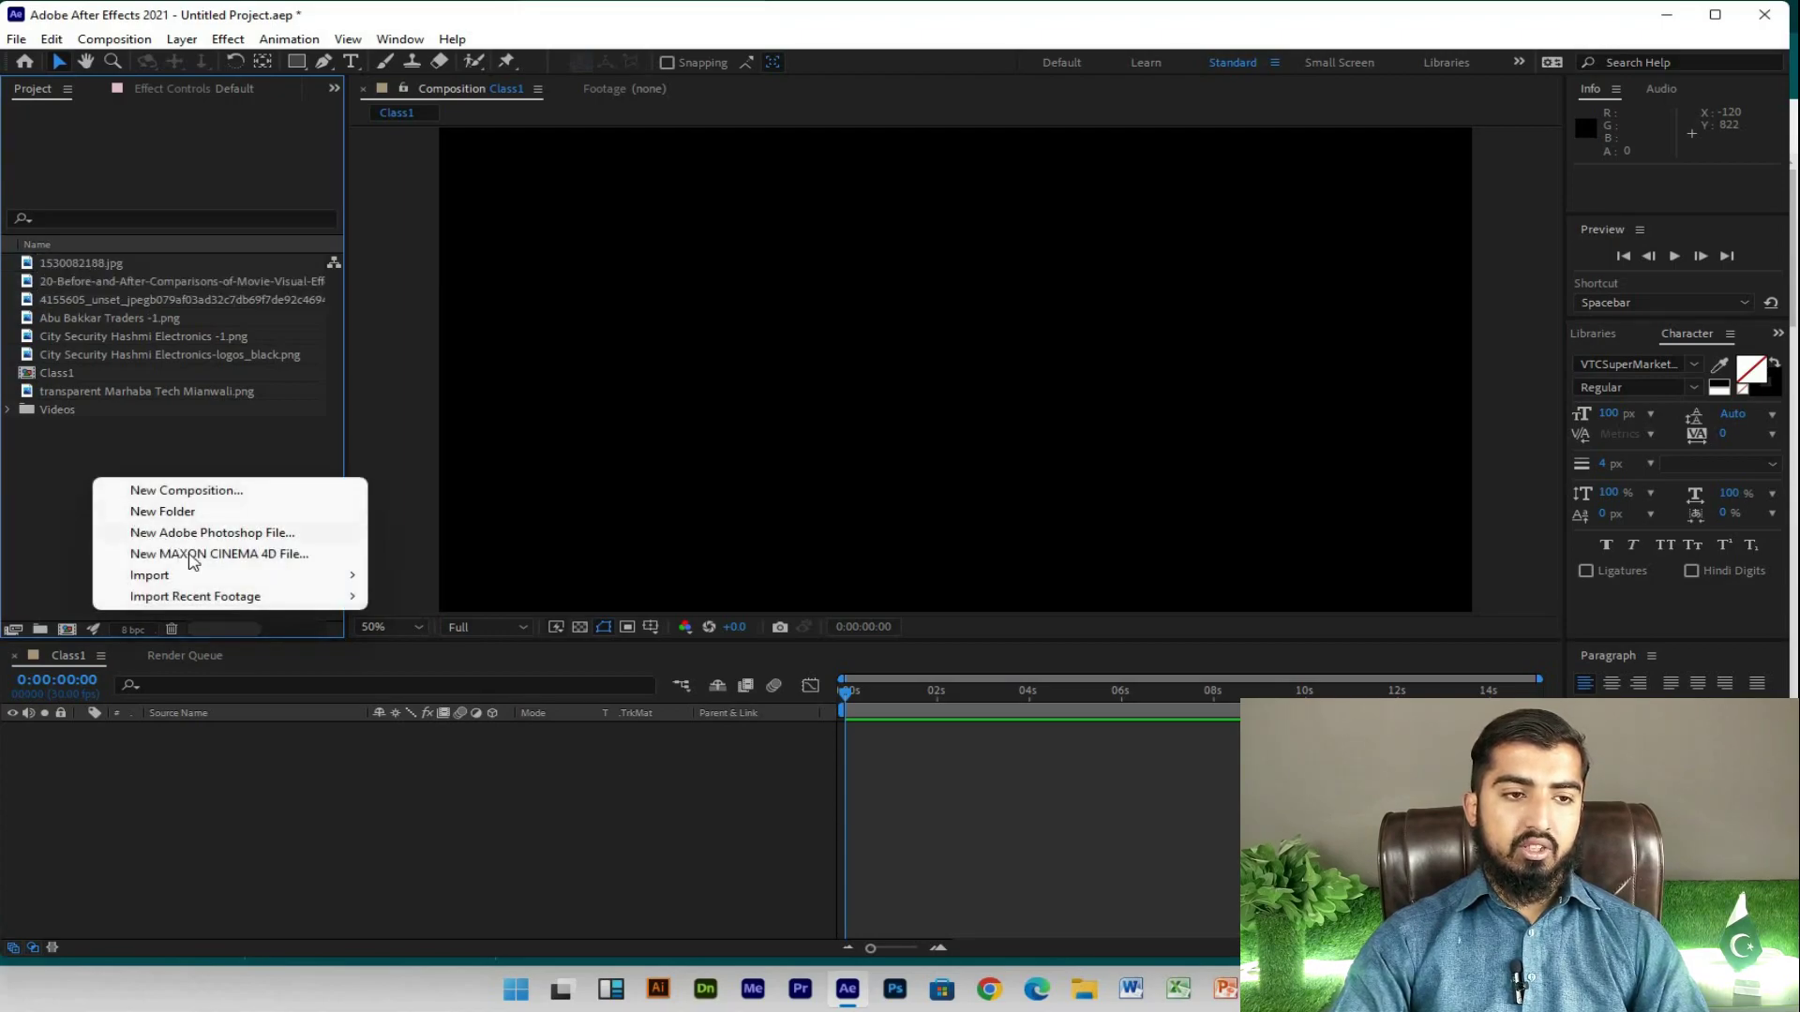
pyautogui.moveTo(201, 575)
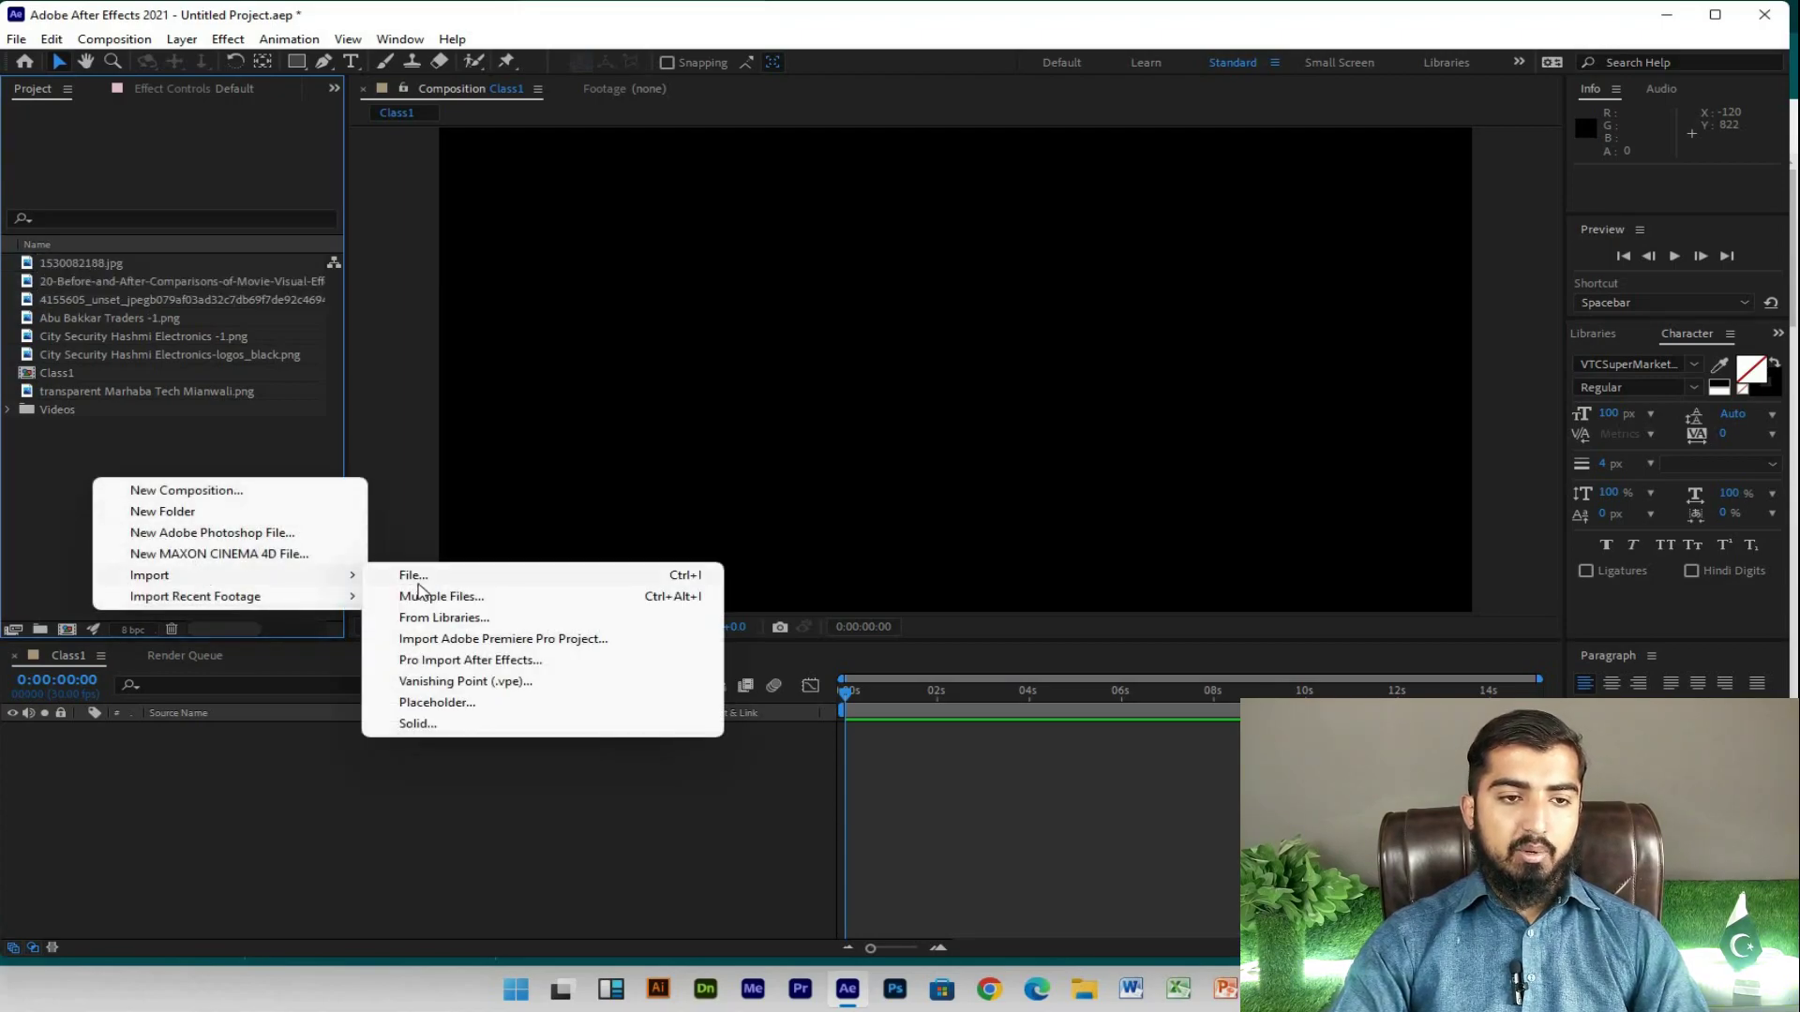
pyautogui.click(196, 512)
pyautogui.write('IM')
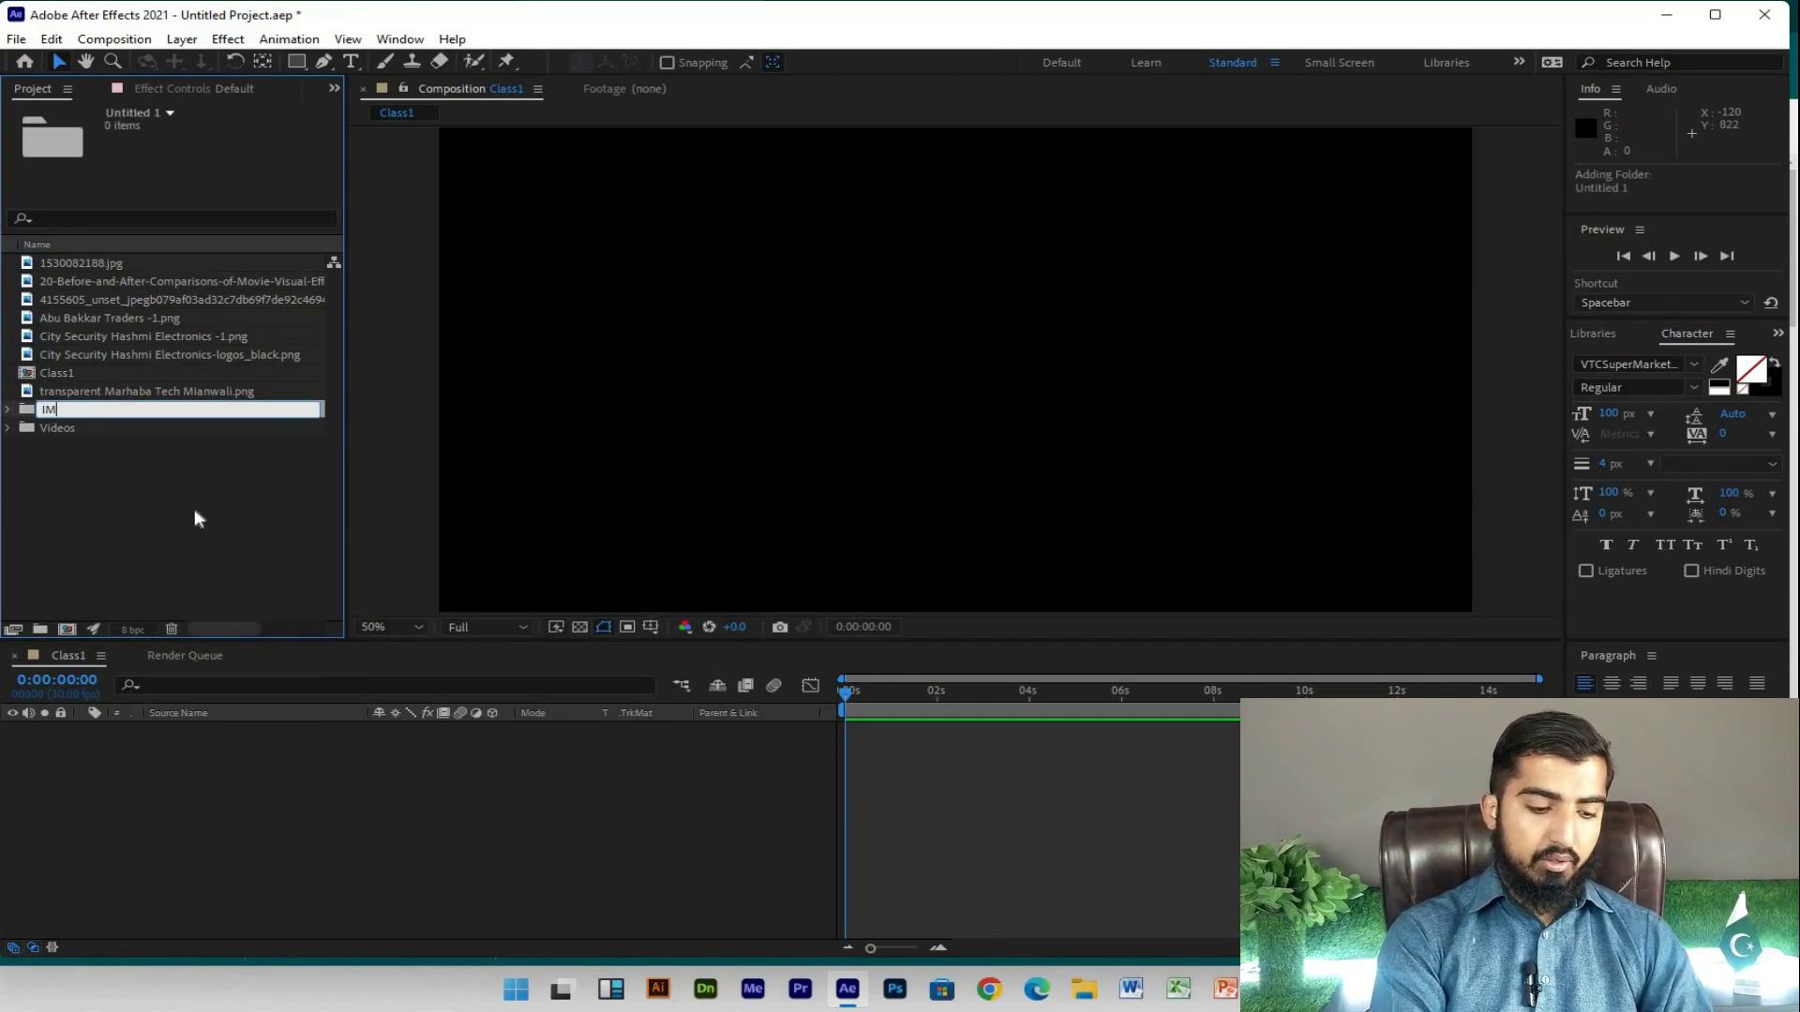
pyautogui.write('AGES')
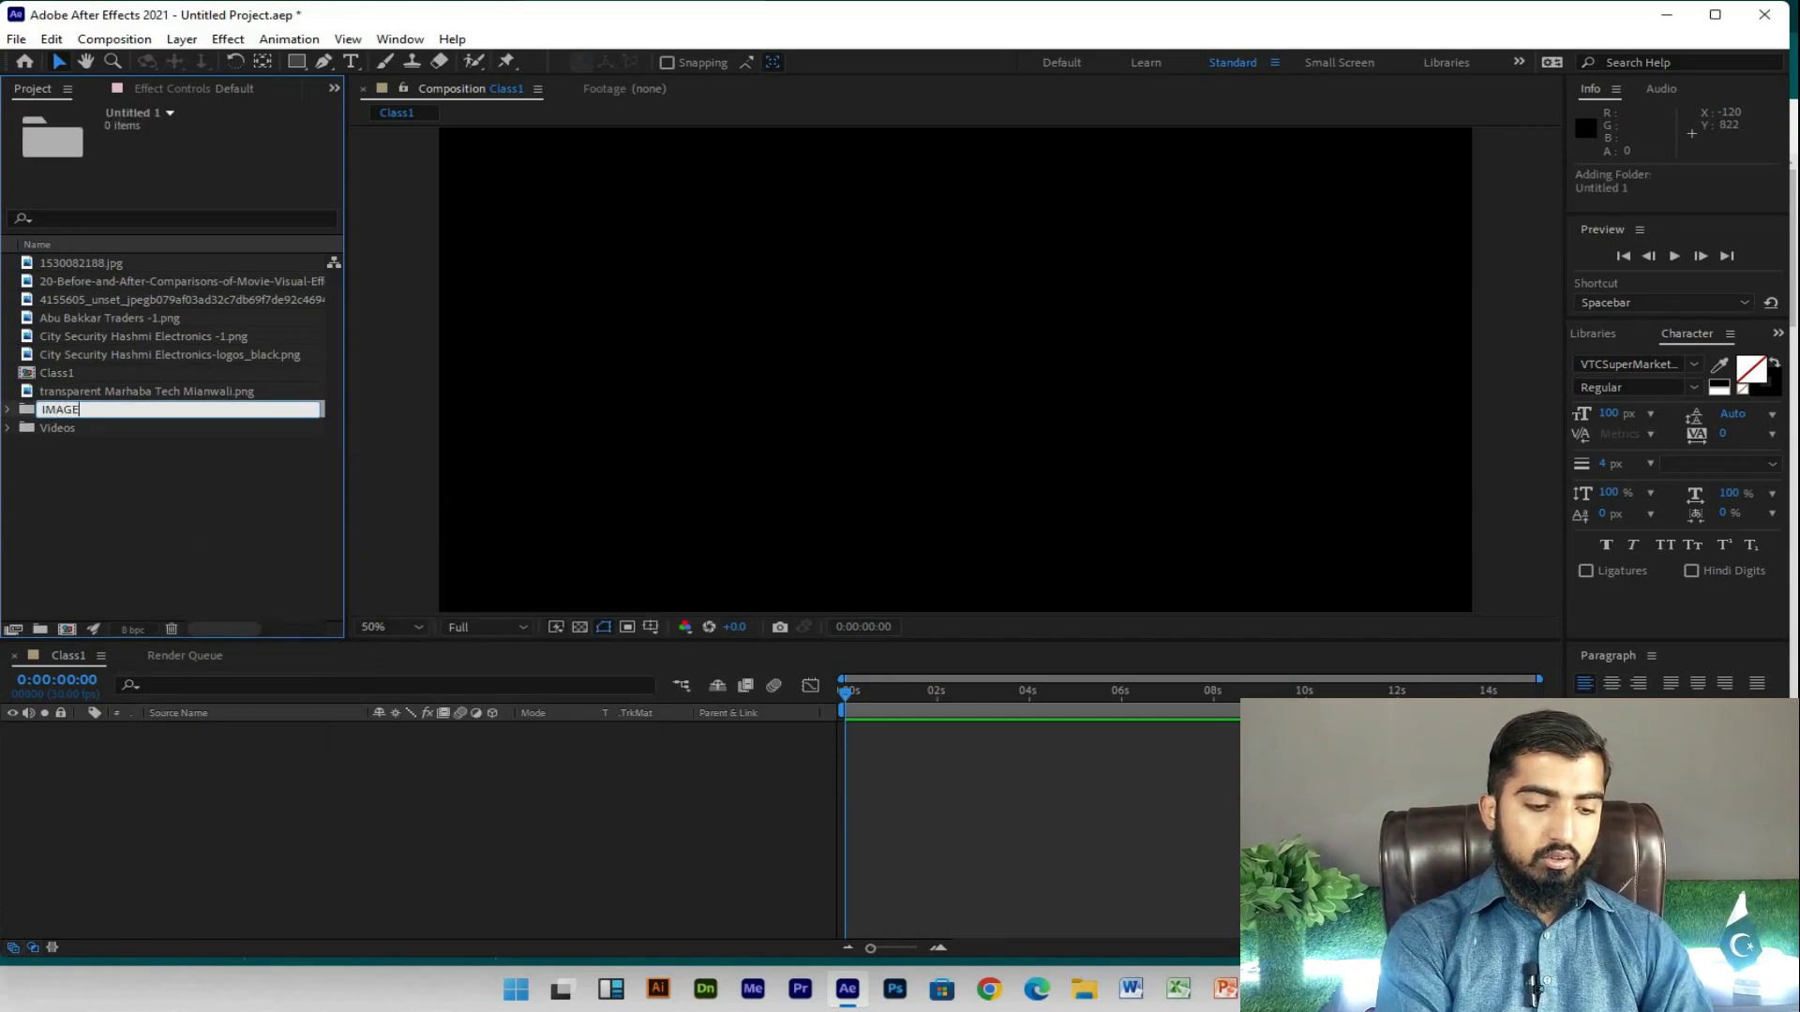
pyautogui.press('Return')
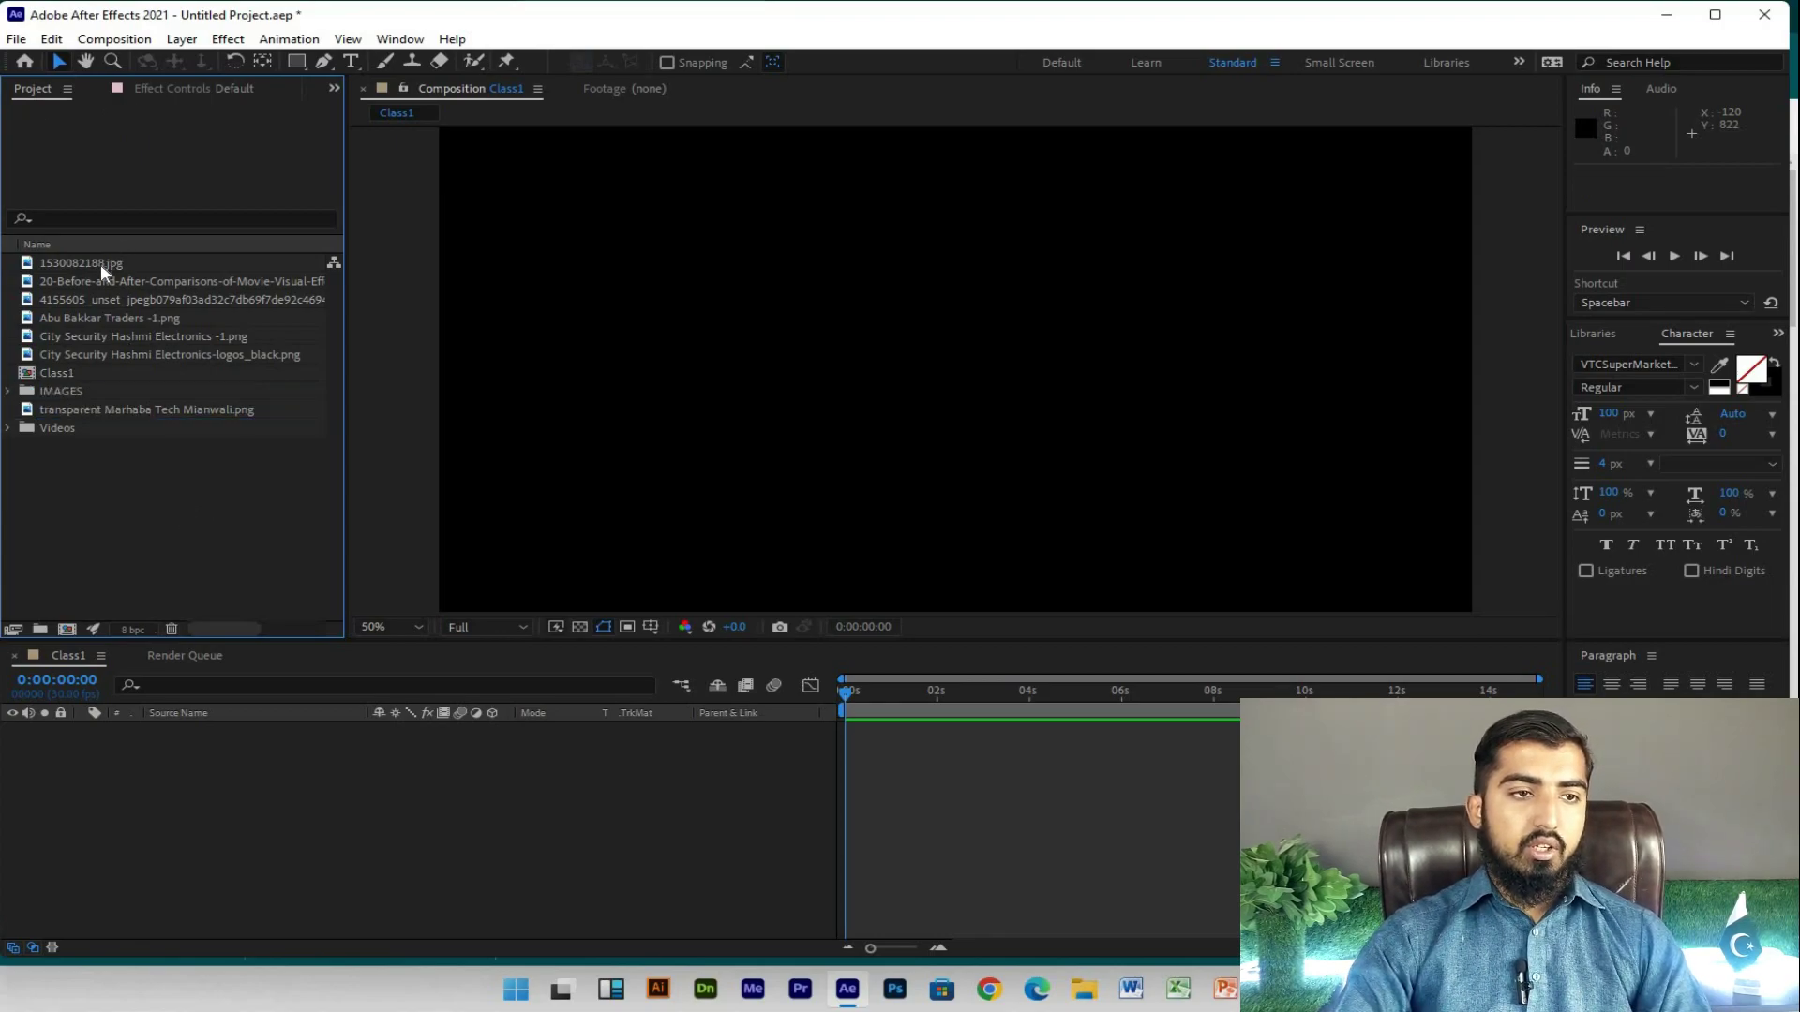
# Step: Move the three jpg images into the IMAGES folder and collapse it
pyautogui.click(100, 263)
pyautogui.keyDown('shift'); pyautogui.click(103, 298); pyautogui.keyUp('shift')
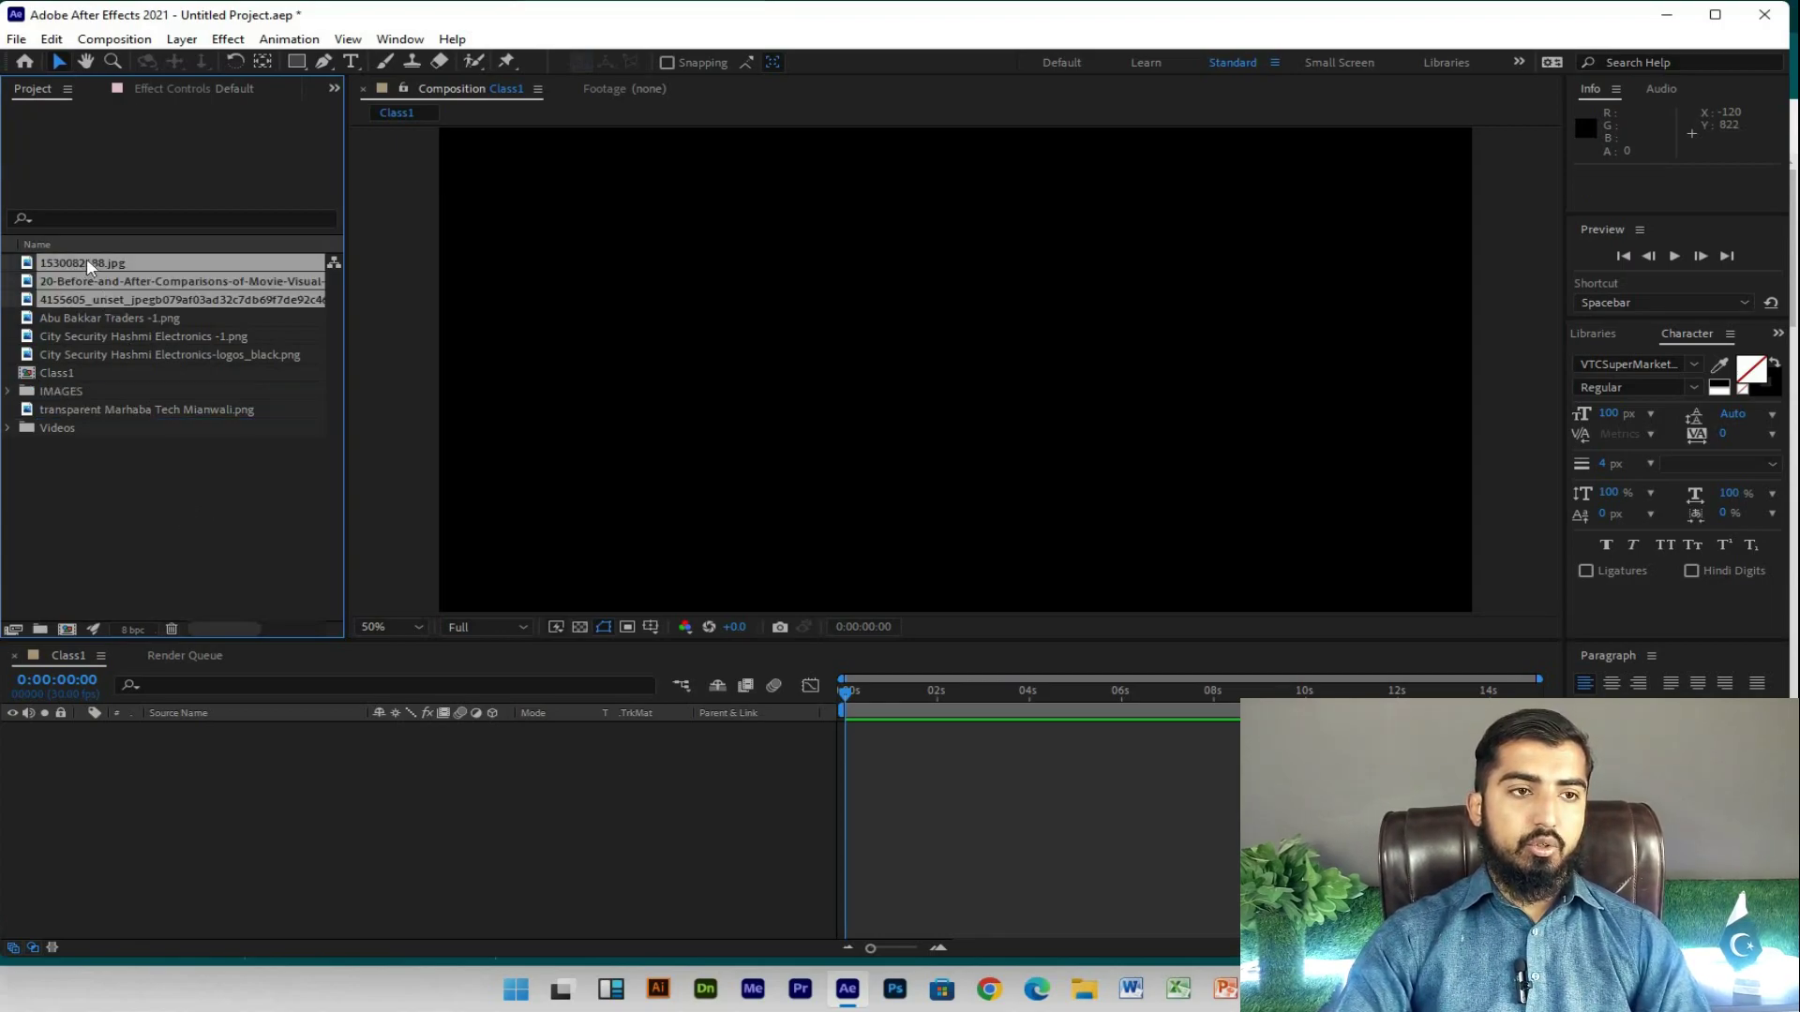
pyautogui.moveTo(87, 260); pyautogui.dragTo(77, 386)
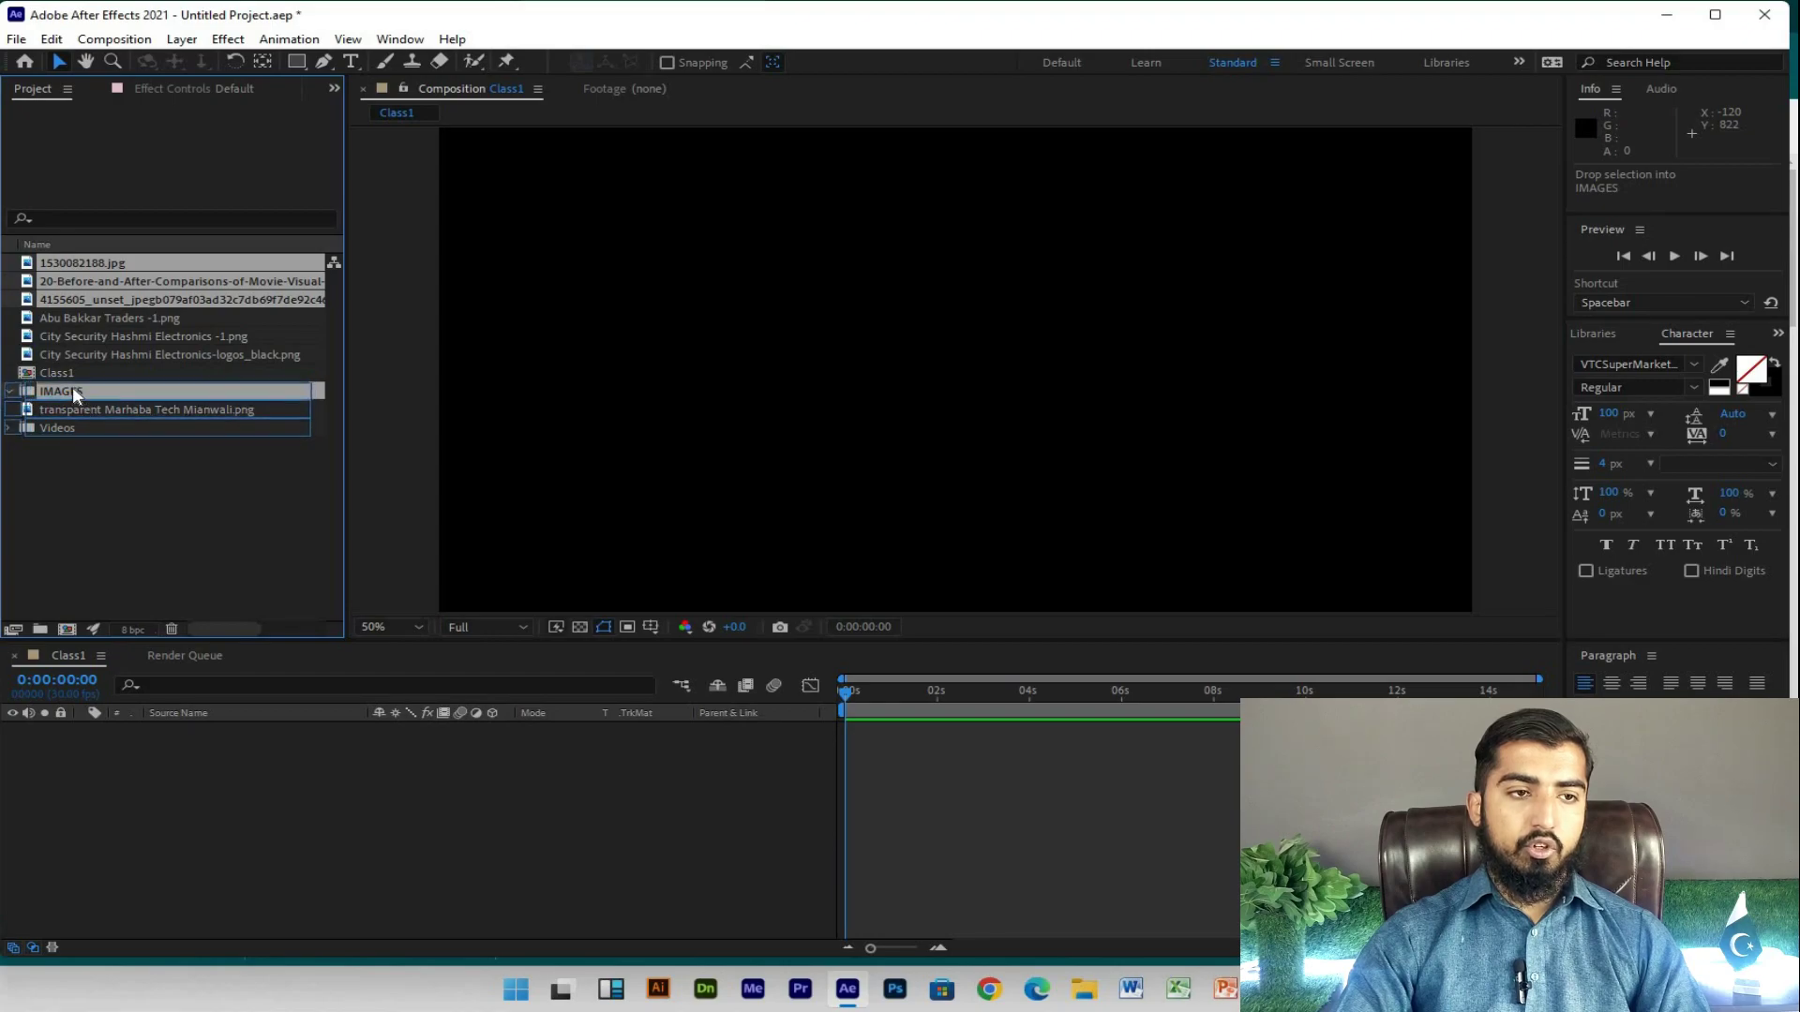
pyautogui.click(11, 338)
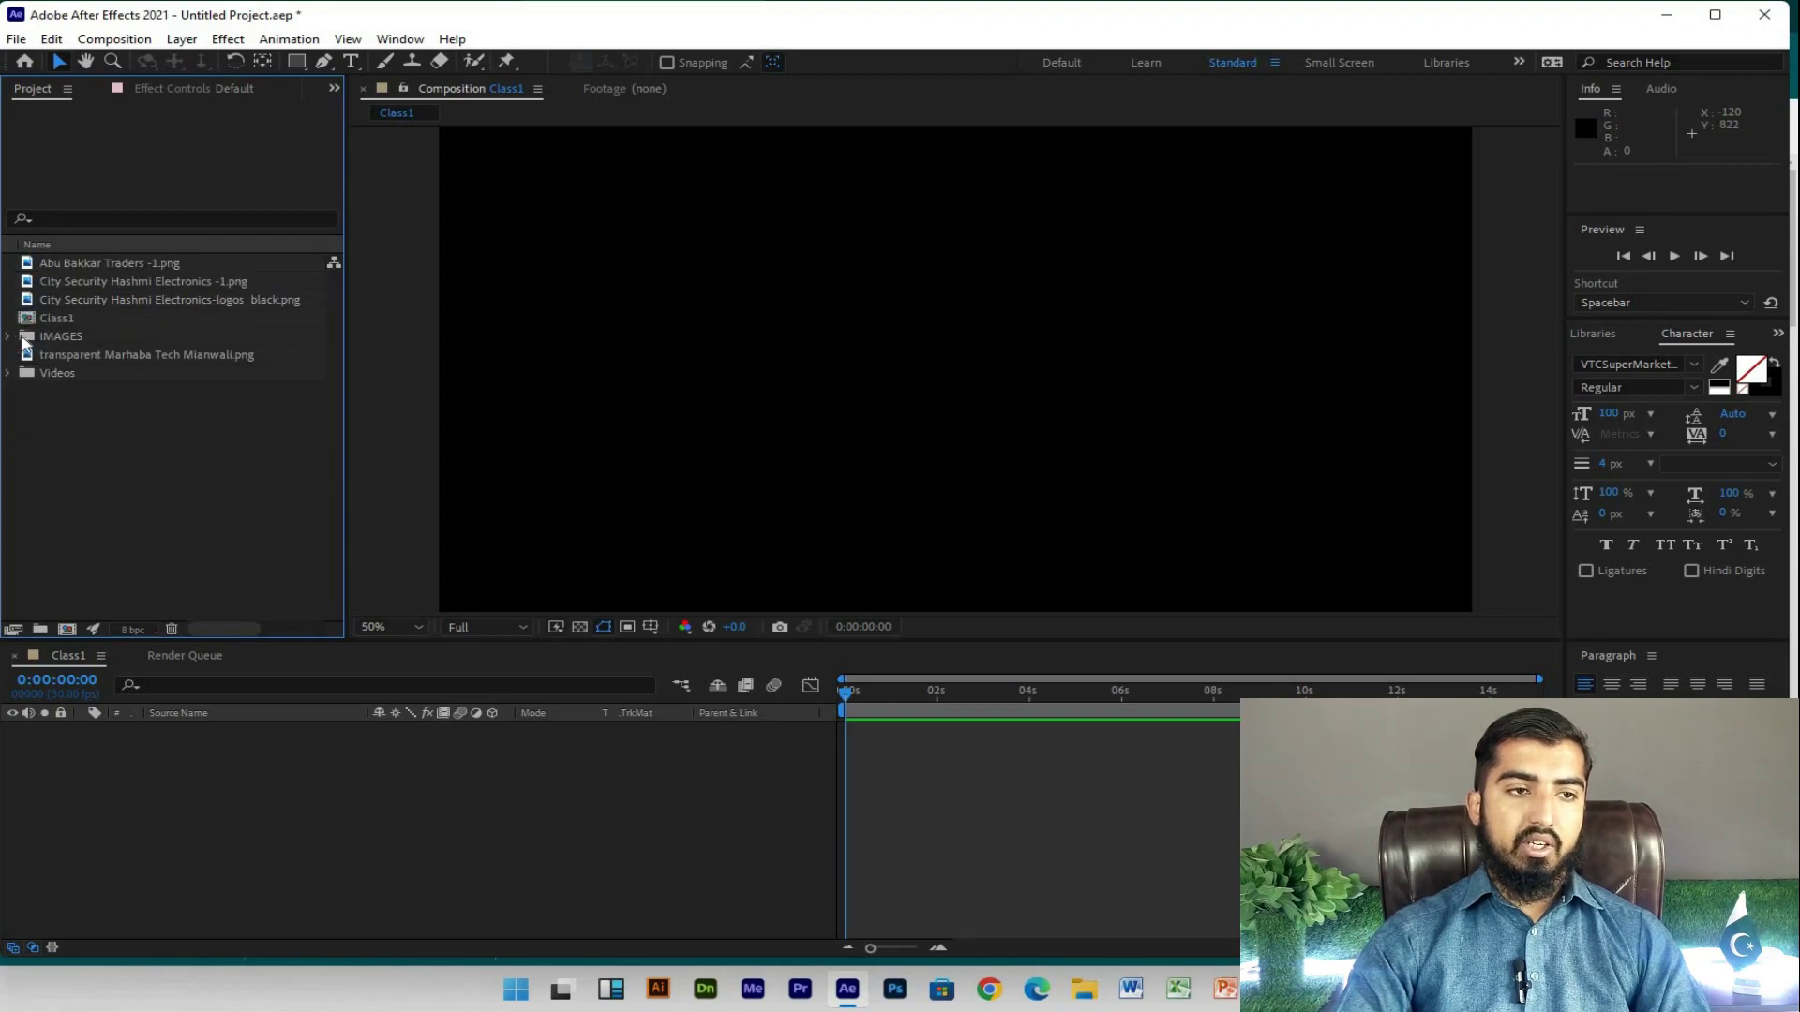
# Step: Select the logo PNGs, from Marhaba Tech Mianwali.png up to Abu Bakkar Traders -1.png
pyautogui.click(83, 355)
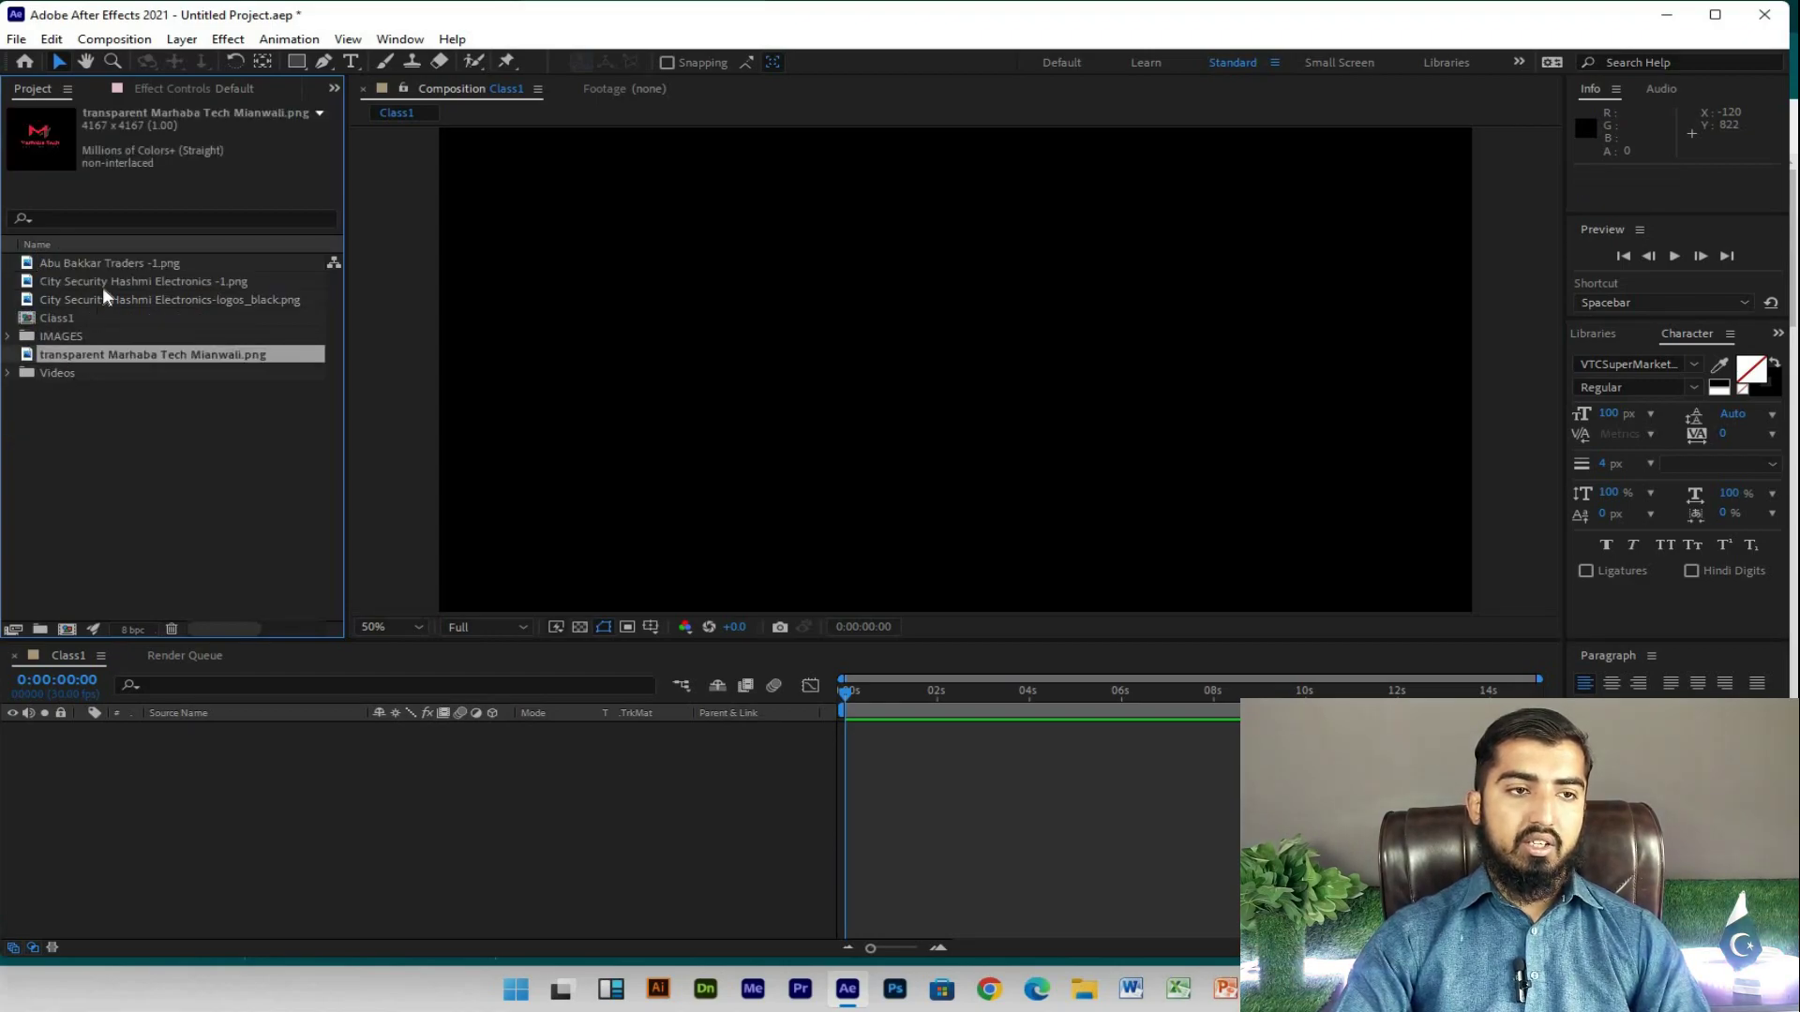
pyautogui.click(104, 294)
pyautogui.click(109, 282)
pyautogui.click(121, 262)
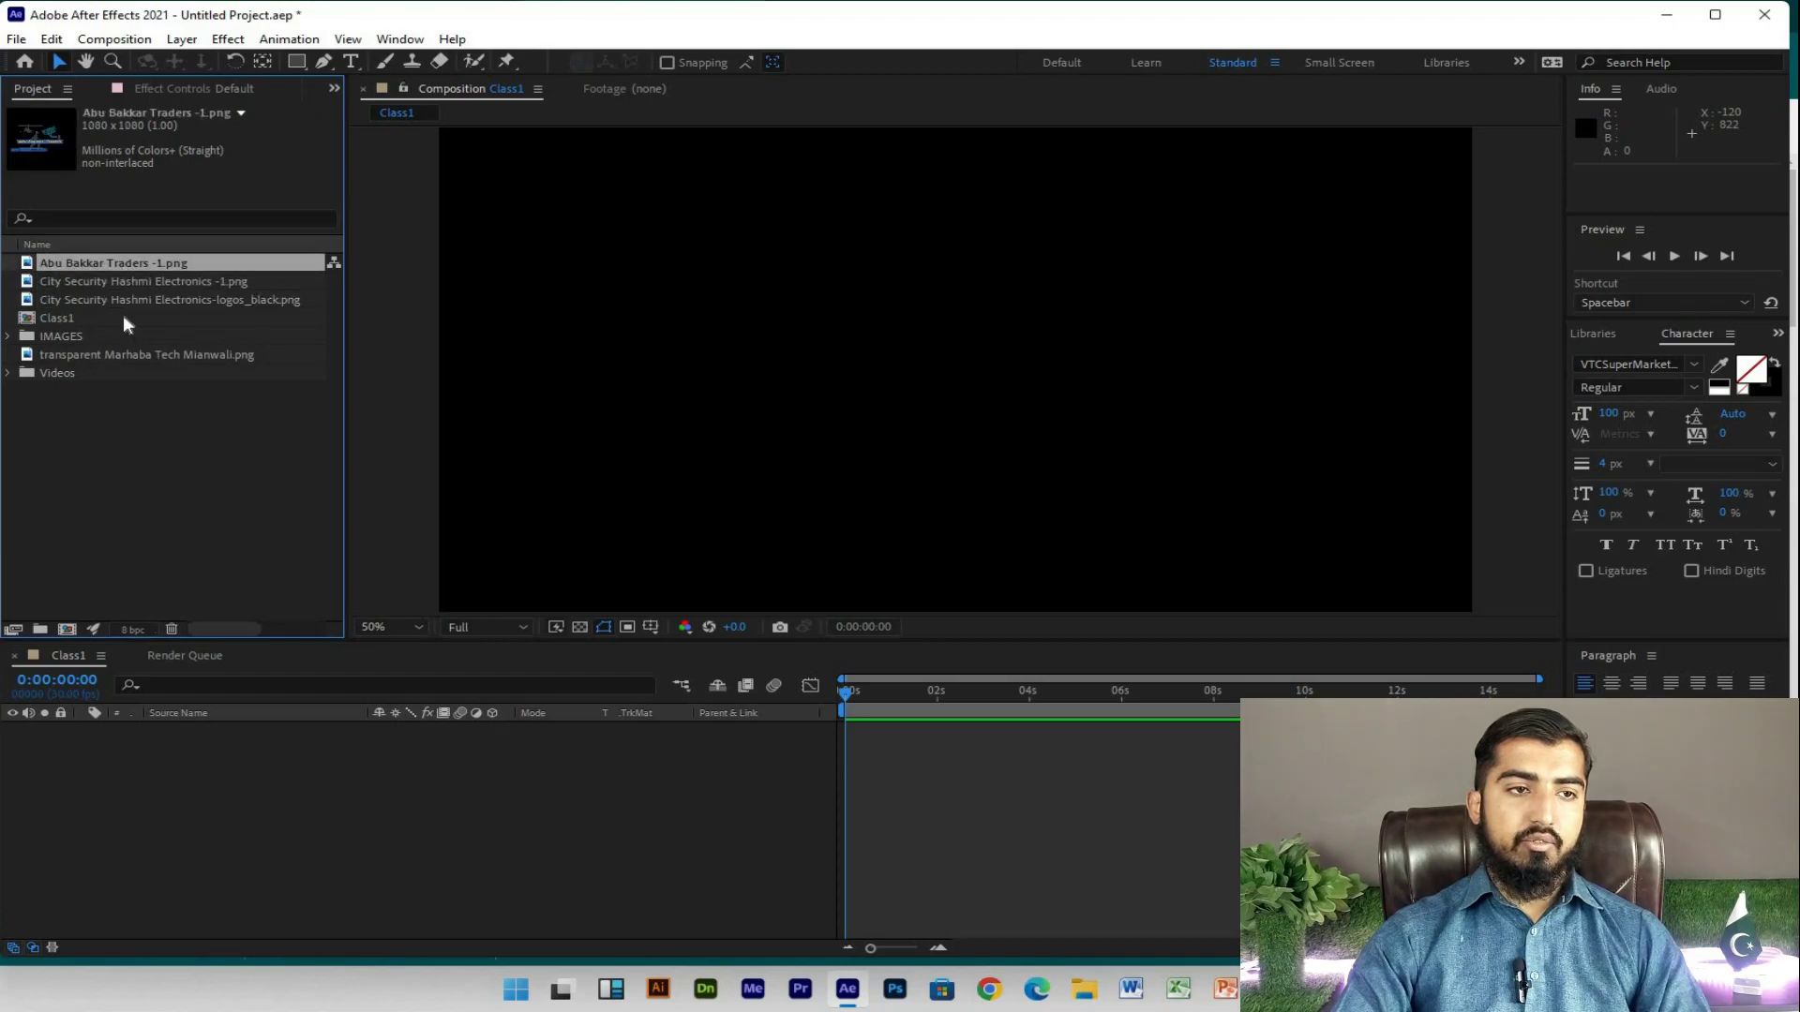
# Step: Create a new project folder named LOGOS
pyautogui.rightClick(68, 456)
pyautogui.click(158, 491)
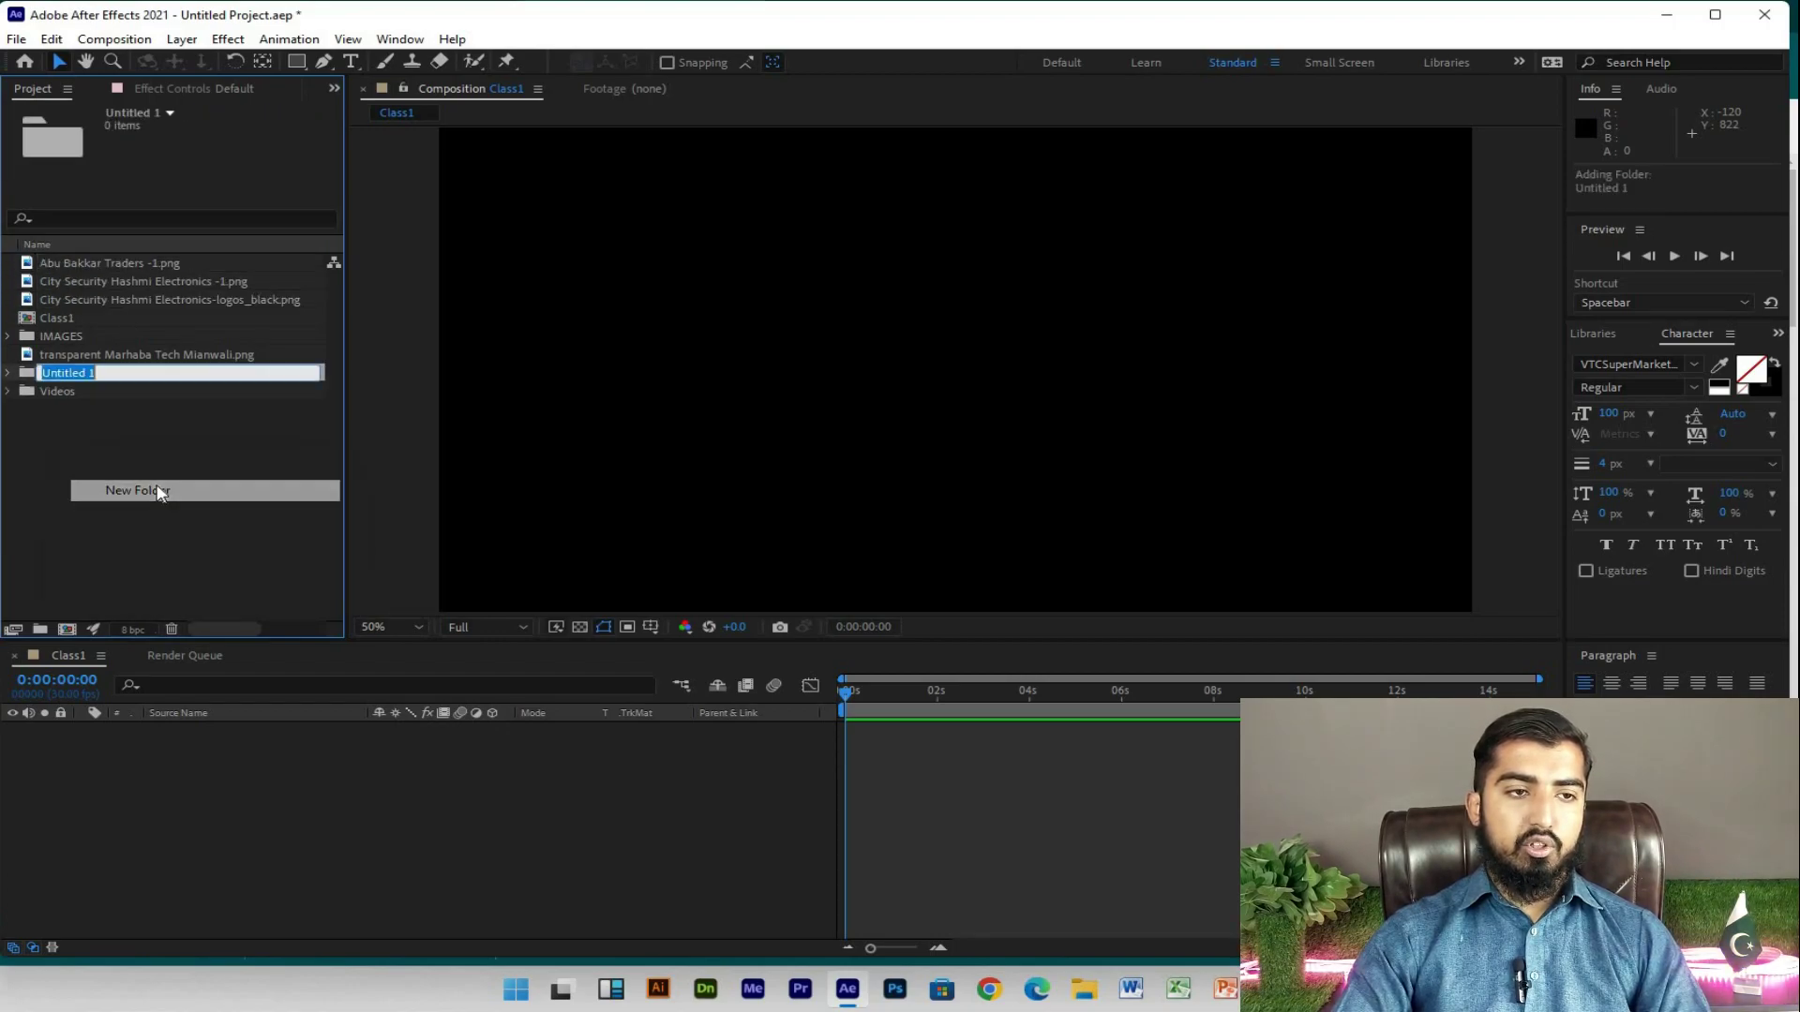
pyautogui.write('LO')
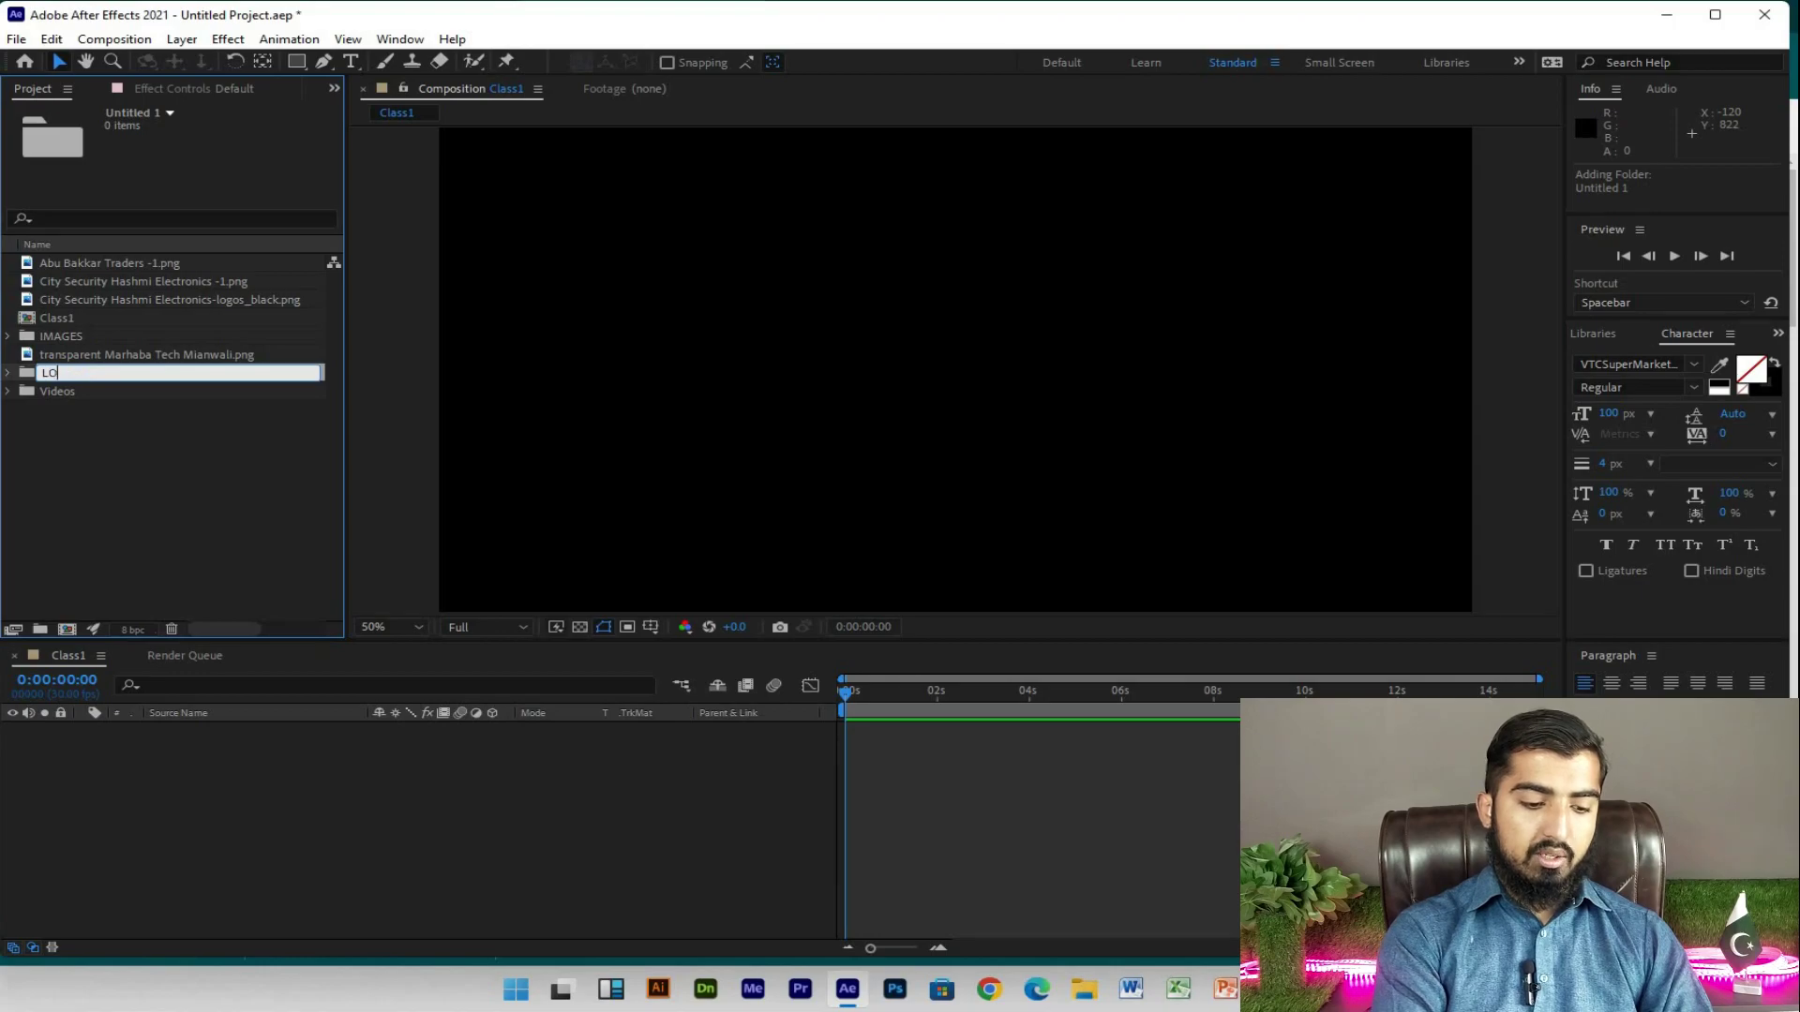
pyautogui.write('GOS')
pyautogui.click(153, 481)
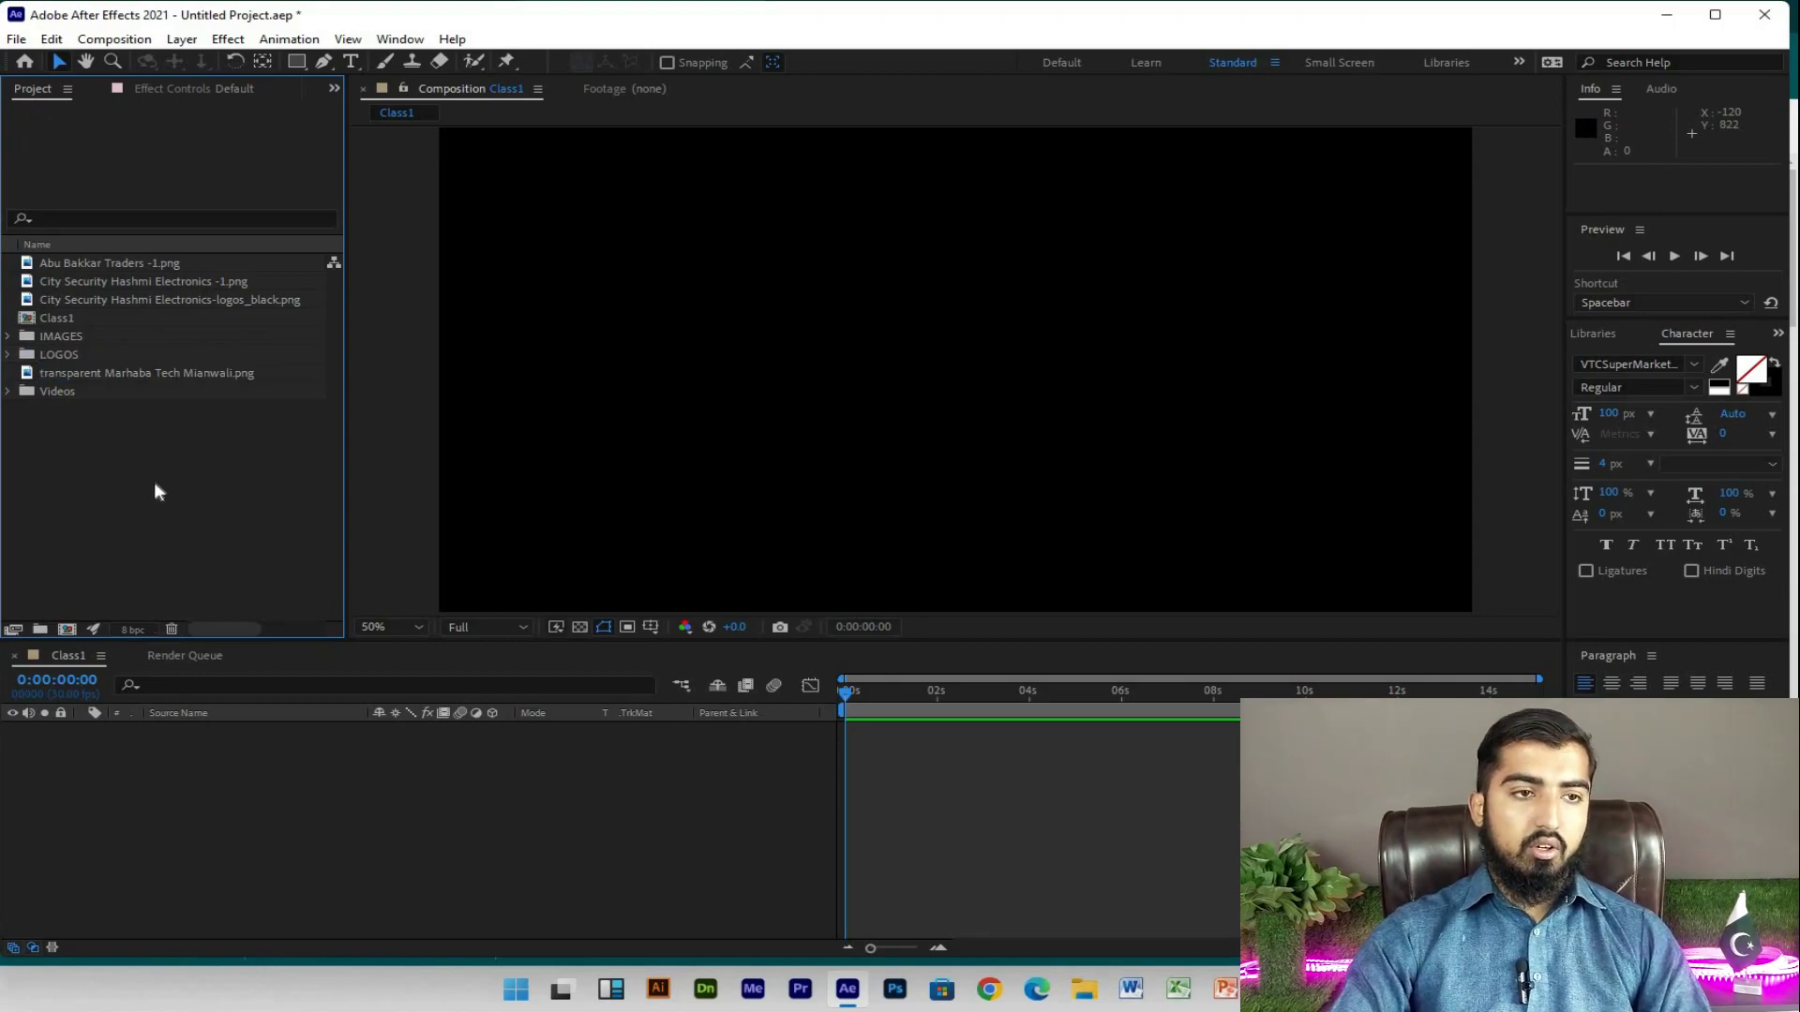
# Step: Move the four logo PNGs, including the Marhaba Tech logo, into the LOGOS folder
pyautogui.click(125, 300)
pyautogui.keyDown('shift'); pyautogui.click(132, 262); pyautogui.keyUp('shift')
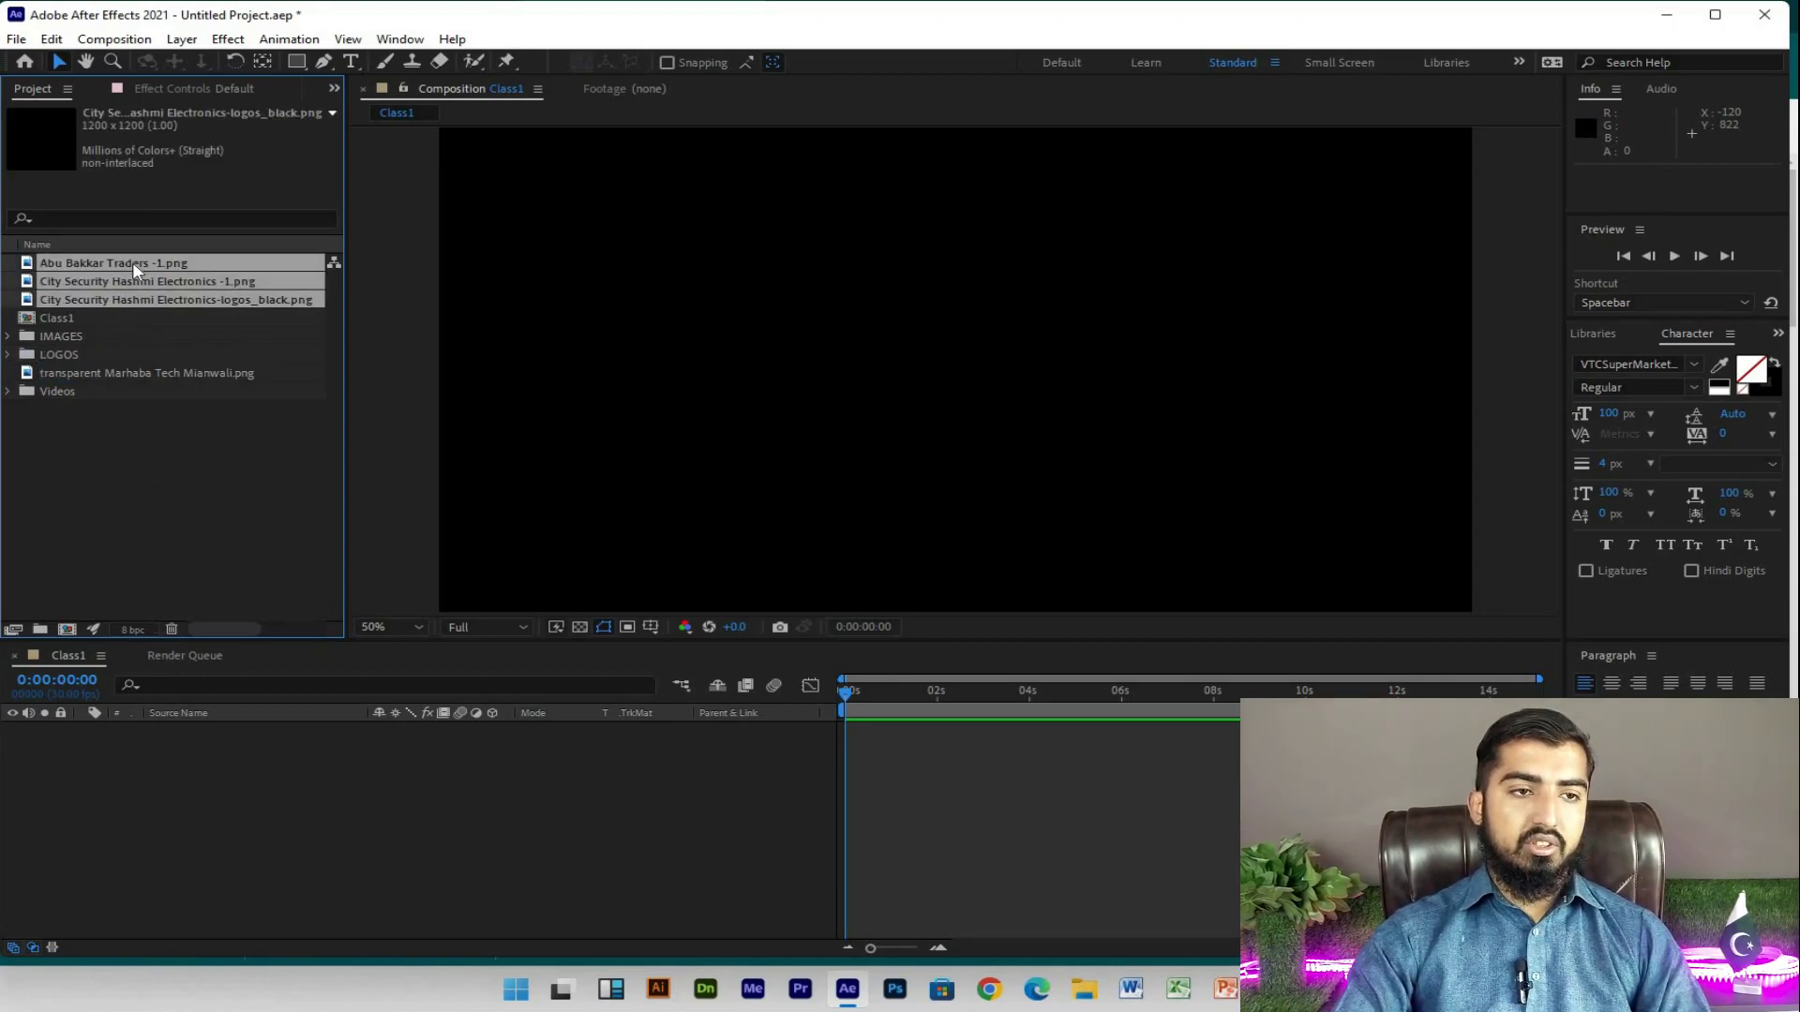
pyautogui.keyDown('ctrl'); pyautogui.click(82, 375); pyautogui.keyUp('ctrl')
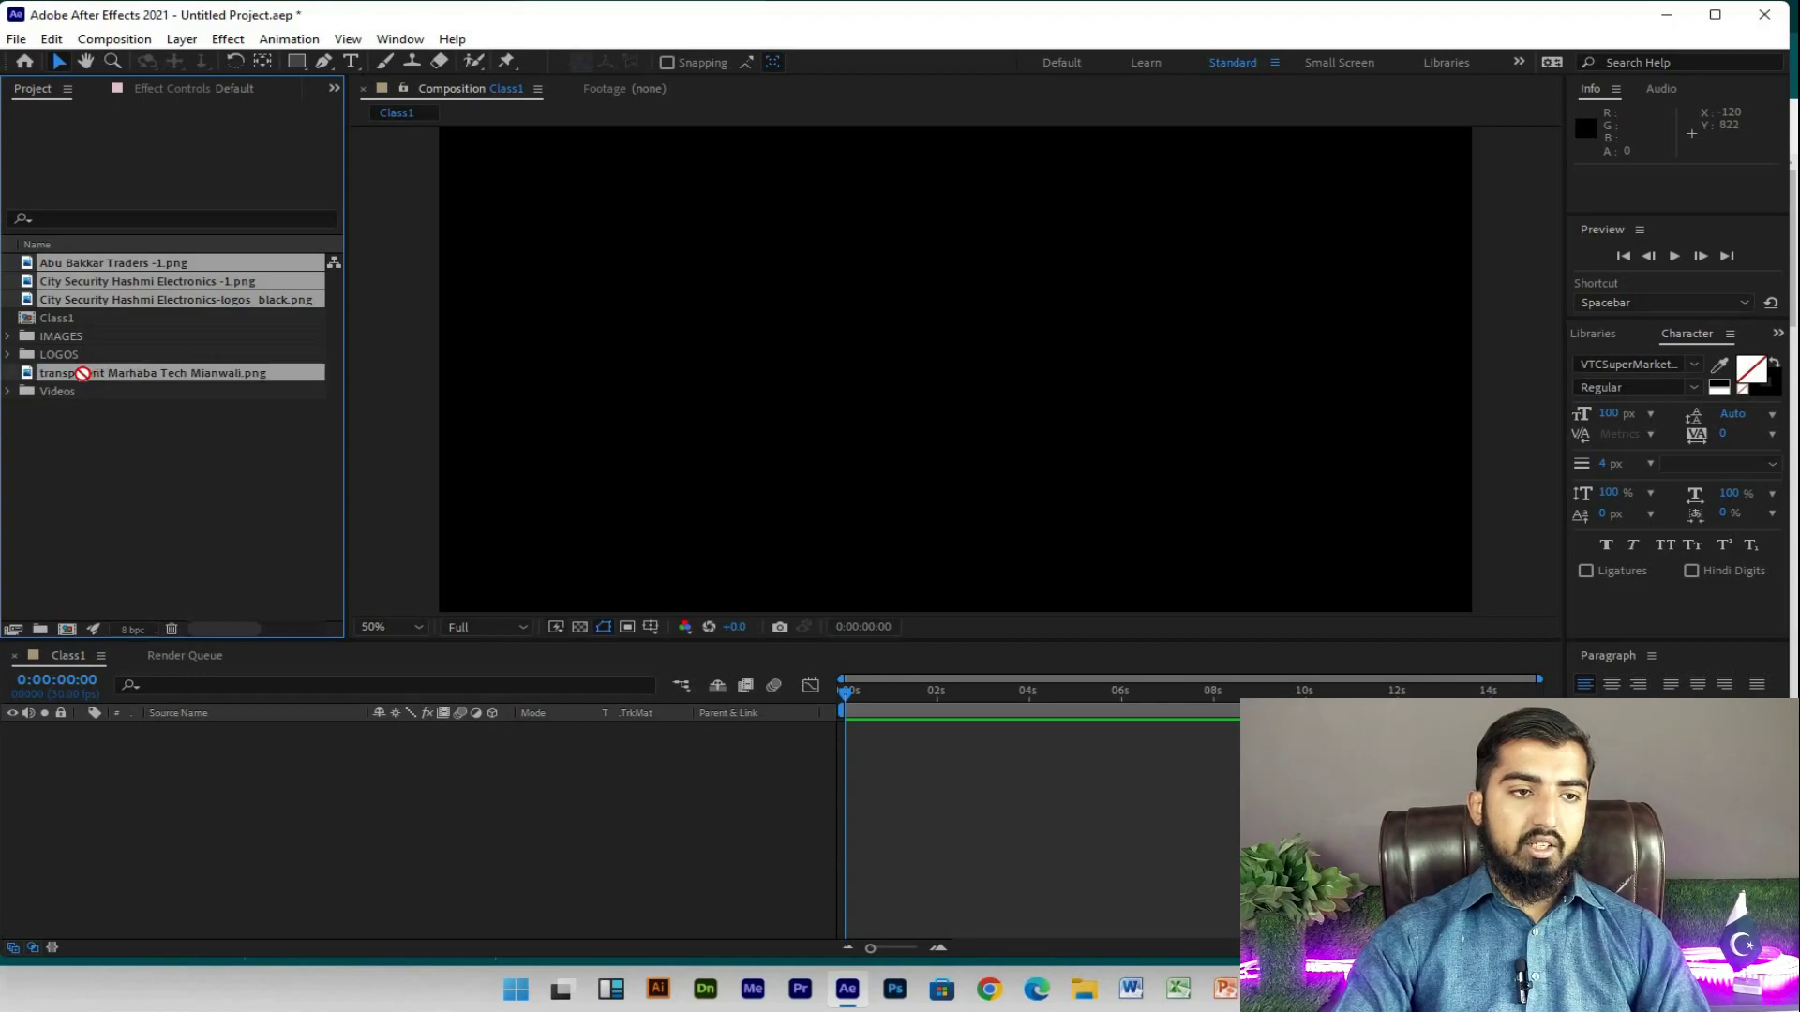
pyautogui.moveTo(96, 373); pyautogui.dragTo(66, 349)
pyautogui.click(72, 264)
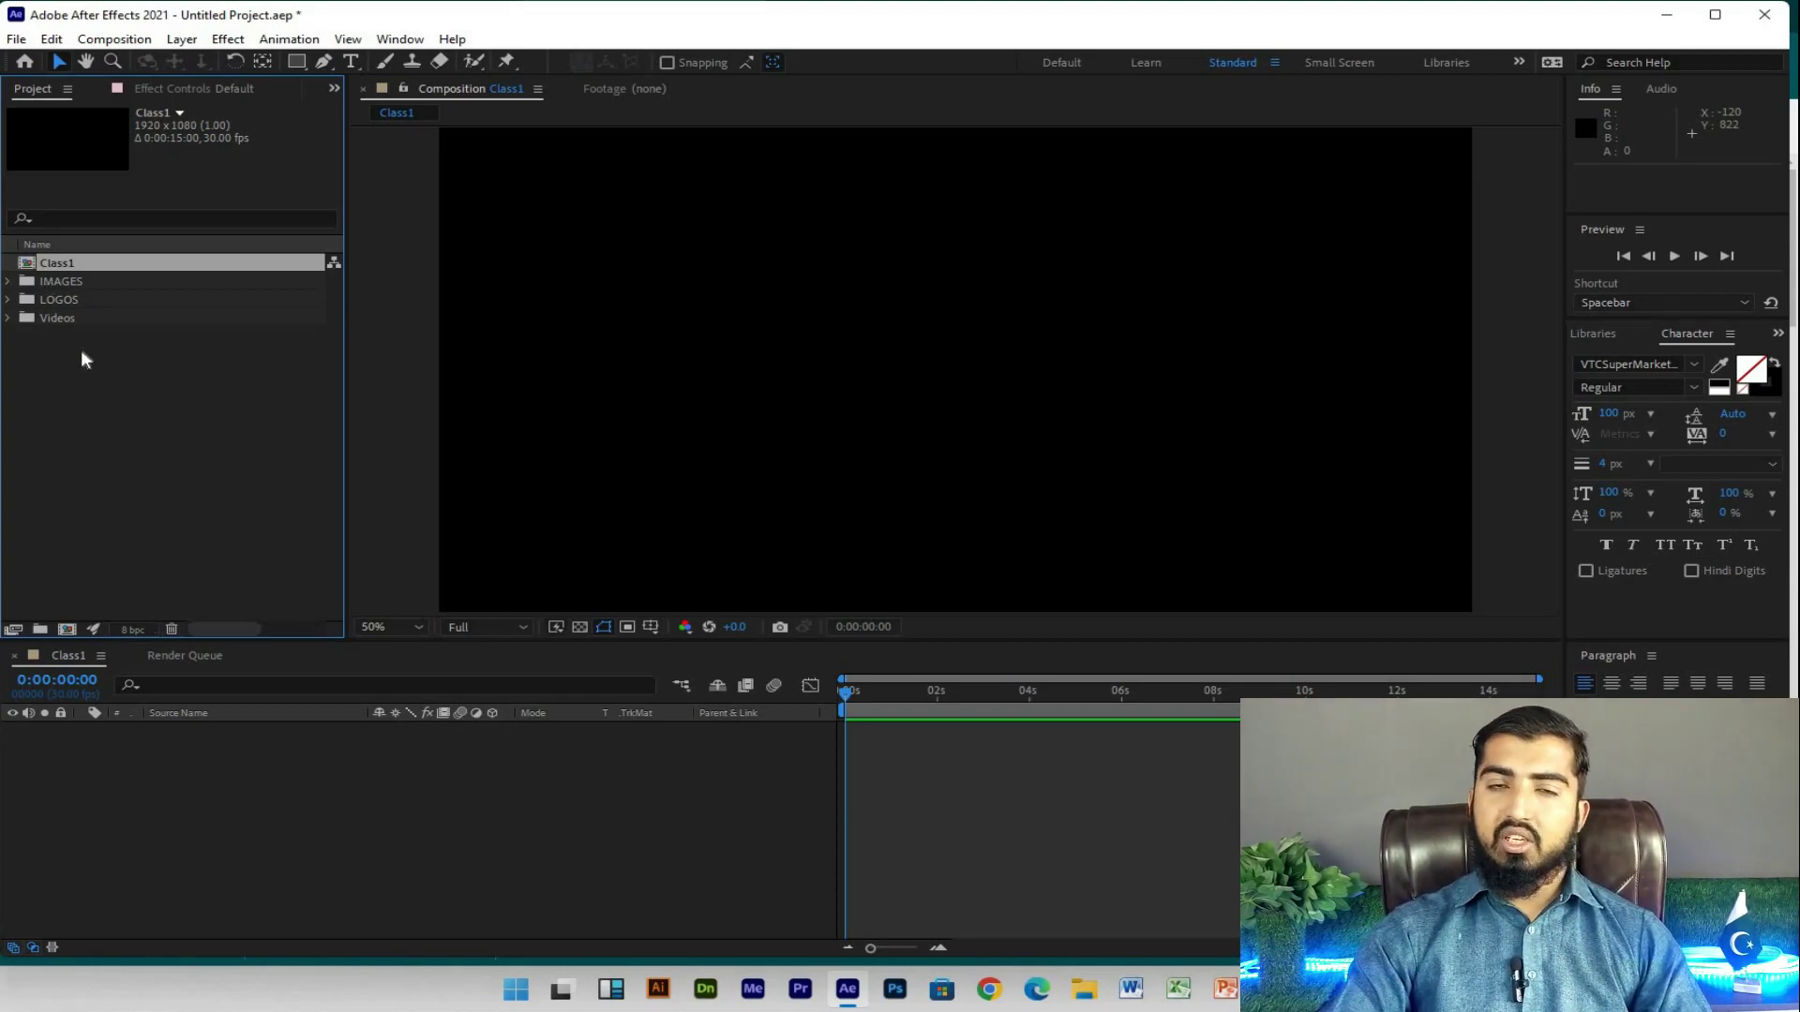
# Step: Expand and collapse the Videos and LOGOS folders to check their contents
pyautogui.click(10, 318)
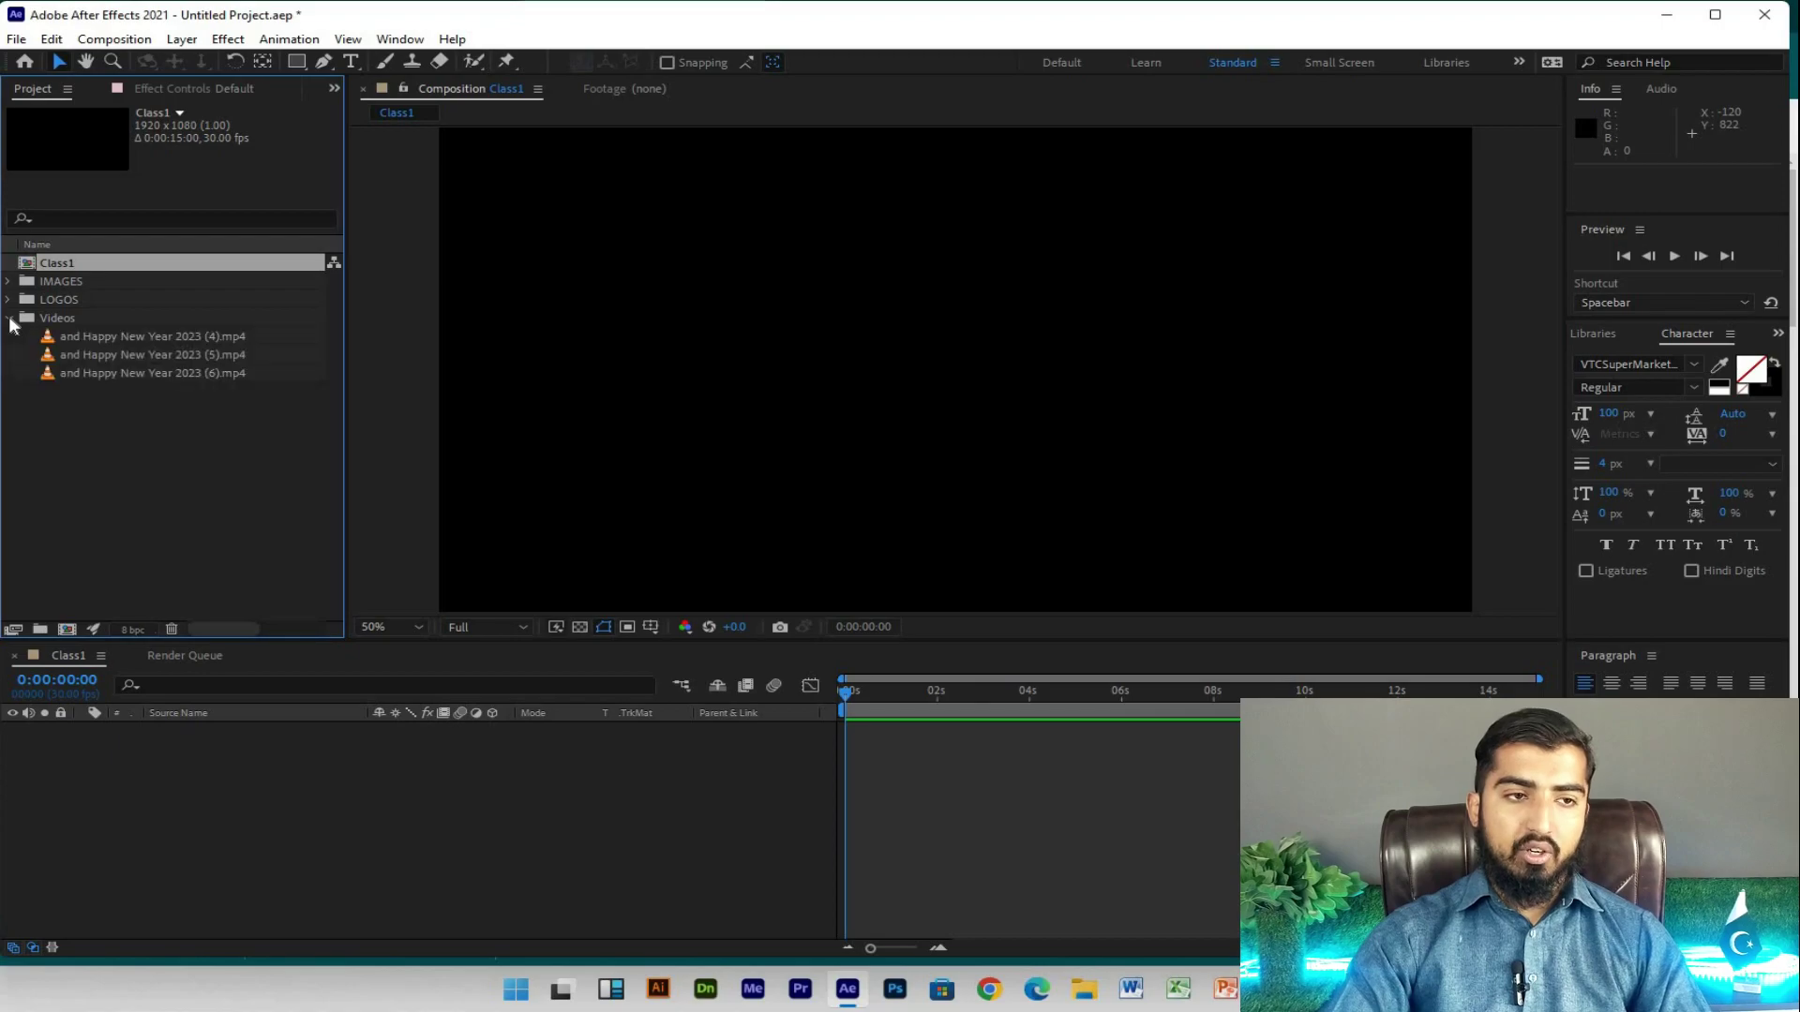
pyautogui.click(10, 318)
pyautogui.click(6, 302)
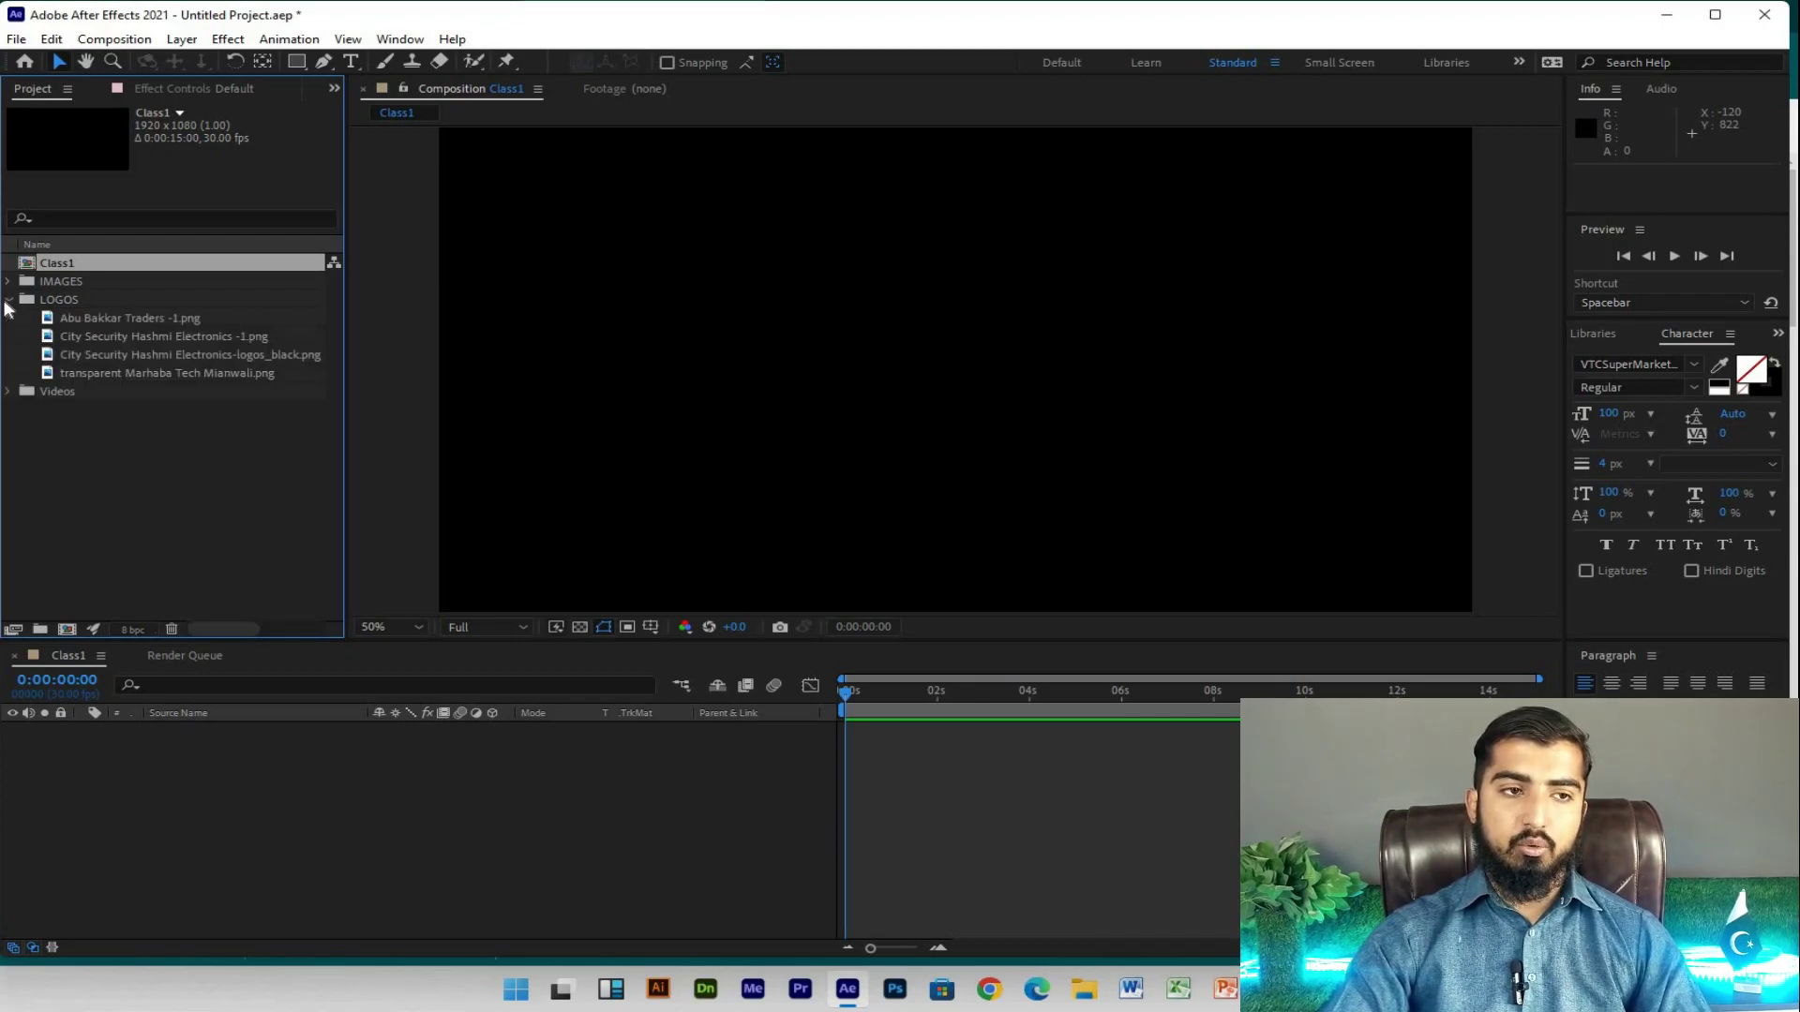
pyautogui.click(5, 302)
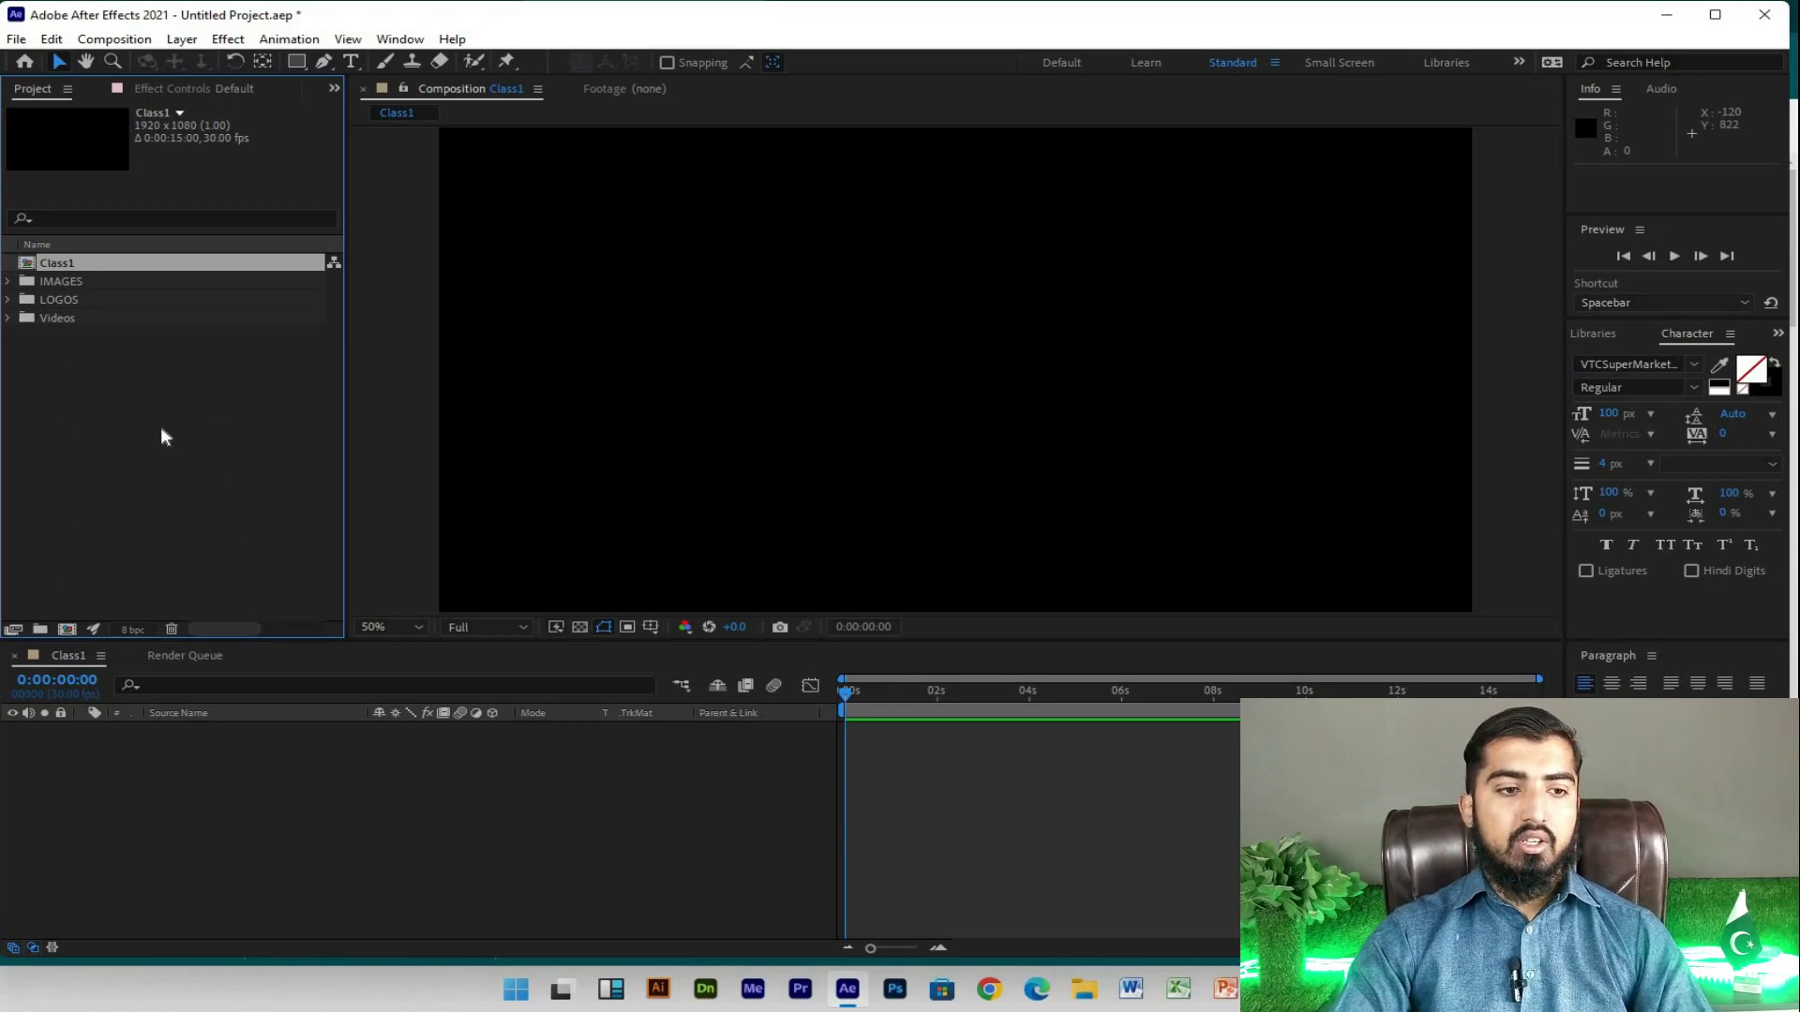
# Step: Add the before-and-after jpg and the 4155605 jpeg to Class1, nudging the top layer down-right
pyautogui.click(10, 282)
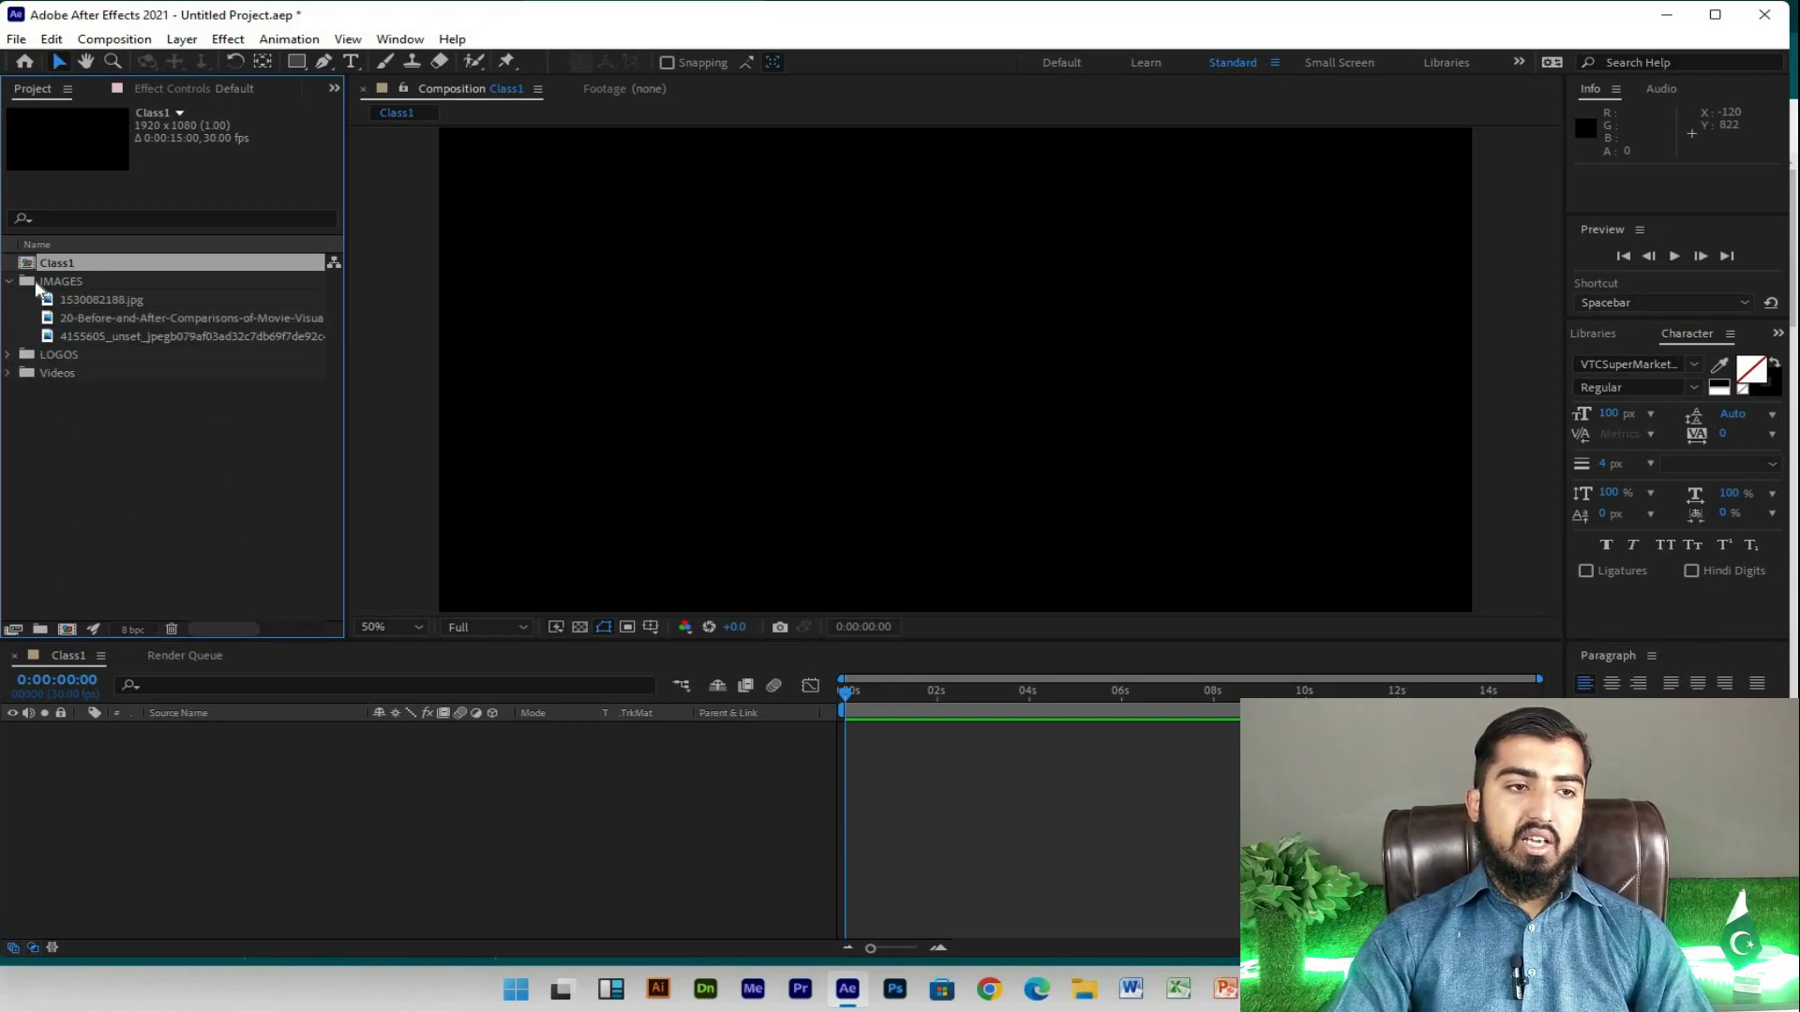
pyautogui.click(131, 319)
pyautogui.moveTo(133, 315); pyautogui.dragTo(166, 765)
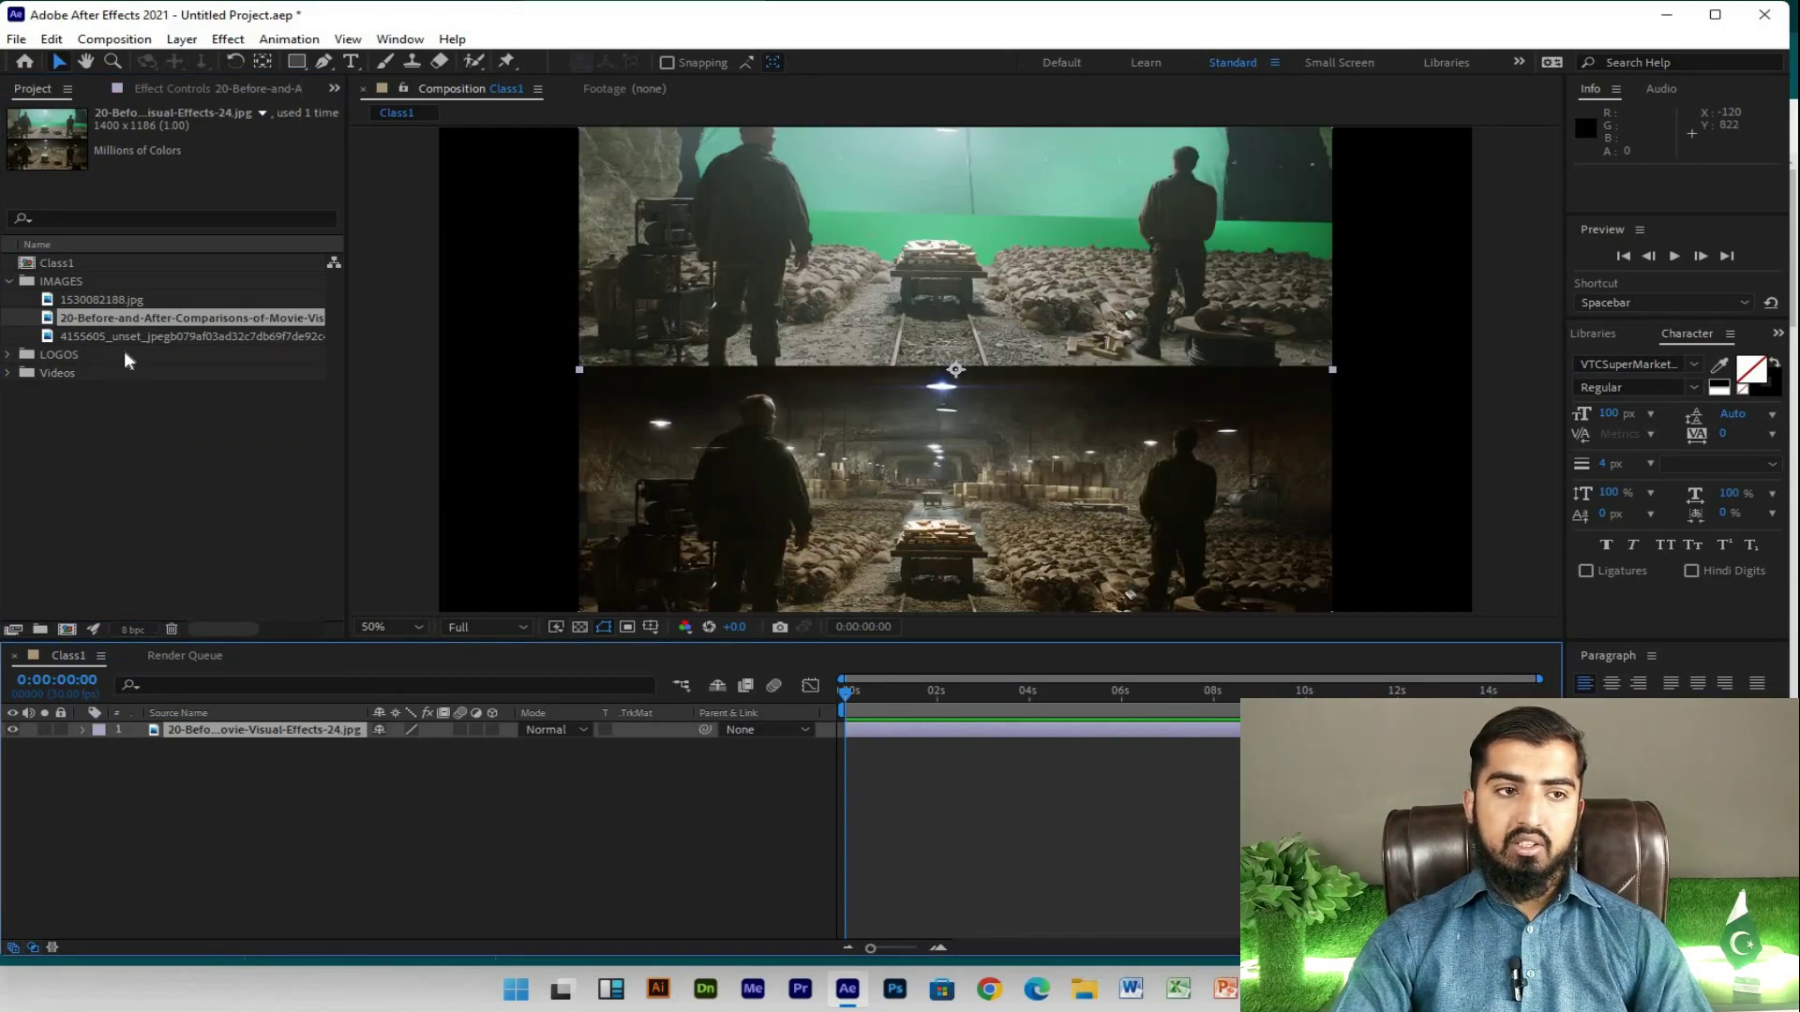
pyautogui.moveTo(145, 337); pyautogui.dragTo(150, 766)
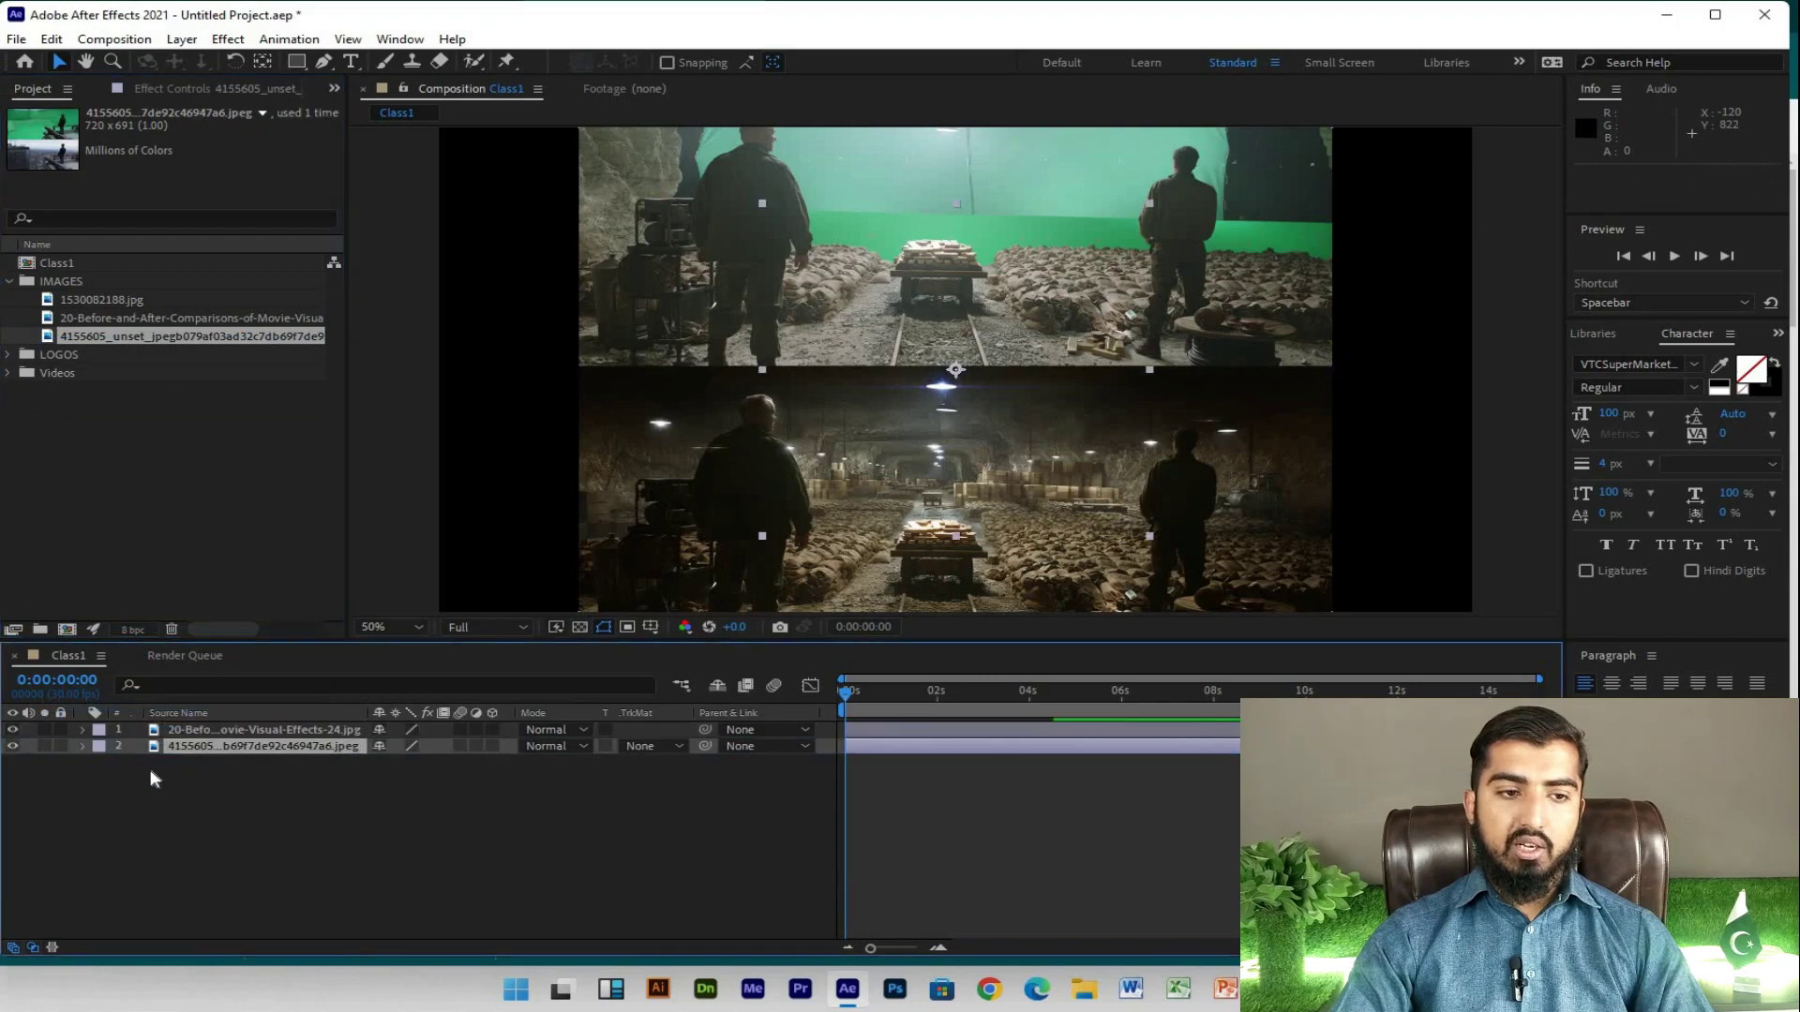
pyautogui.click(1021, 323)
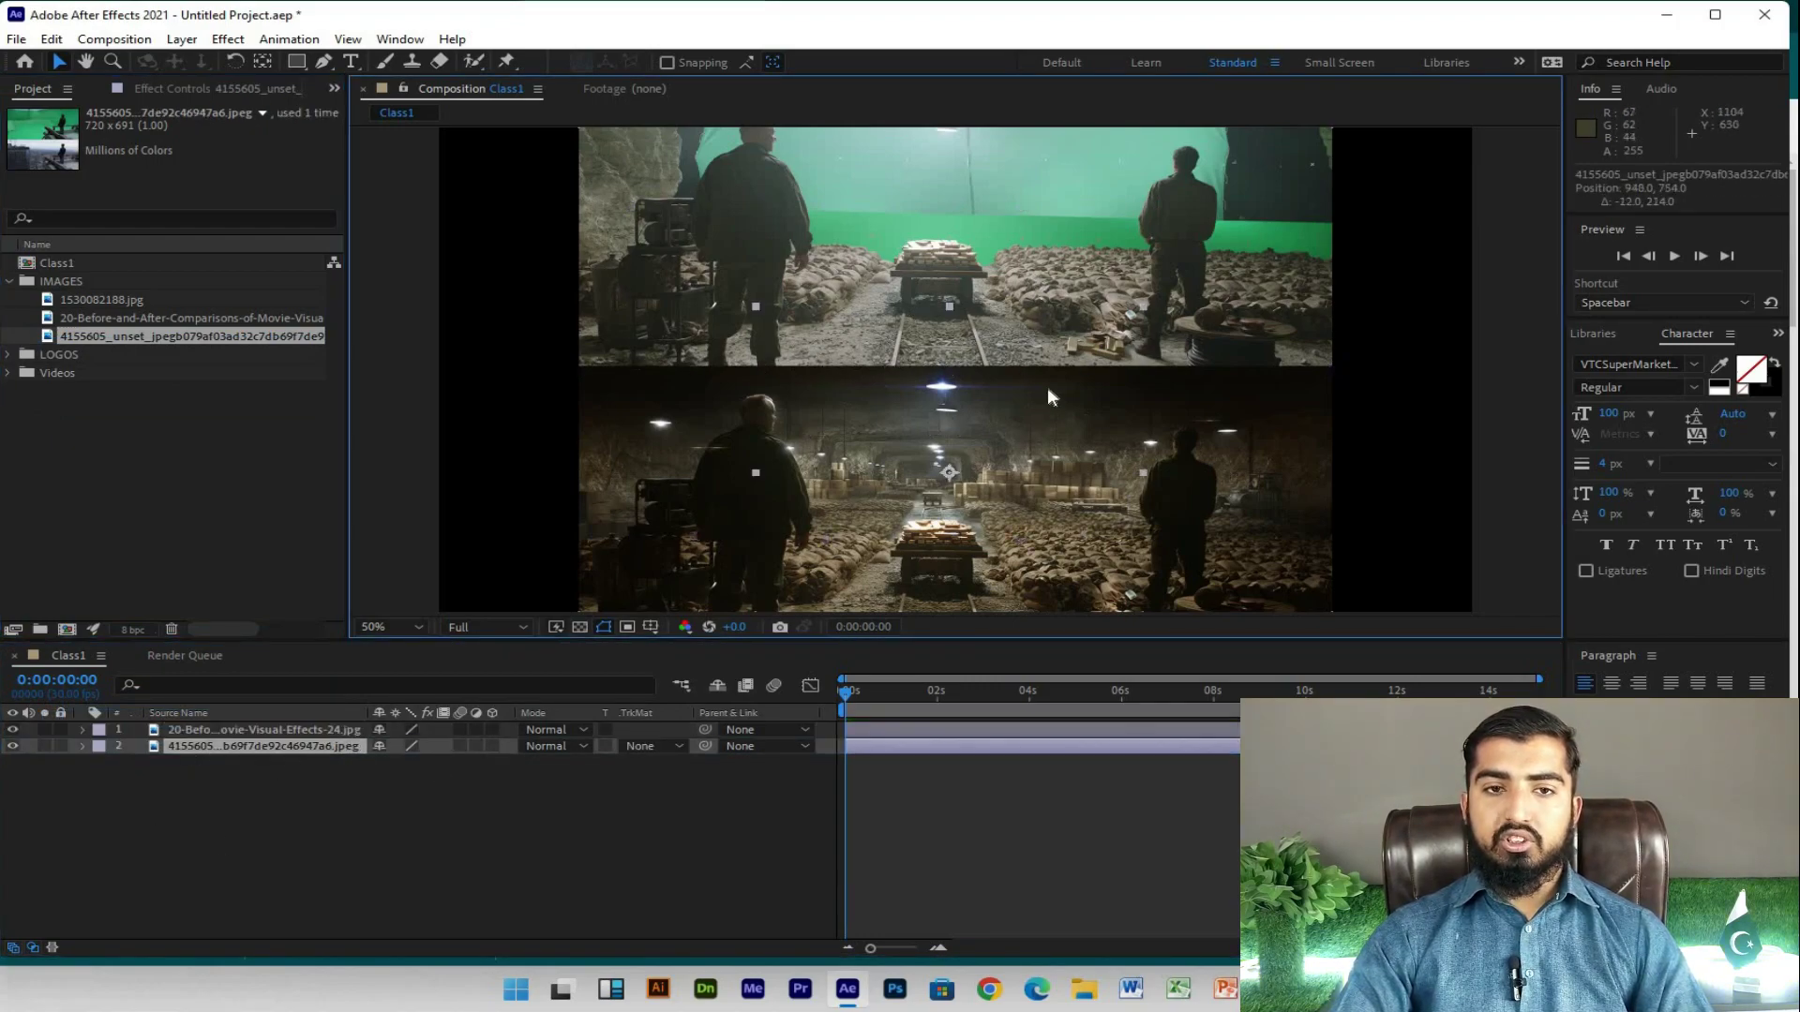
pyautogui.moveTo(969, 463)
pyautogui.mouseDown()
pyautogui.moveTo(1034, 497)
pyautogui.moveTo(1195, 326)
pyautogui.mouseUp()
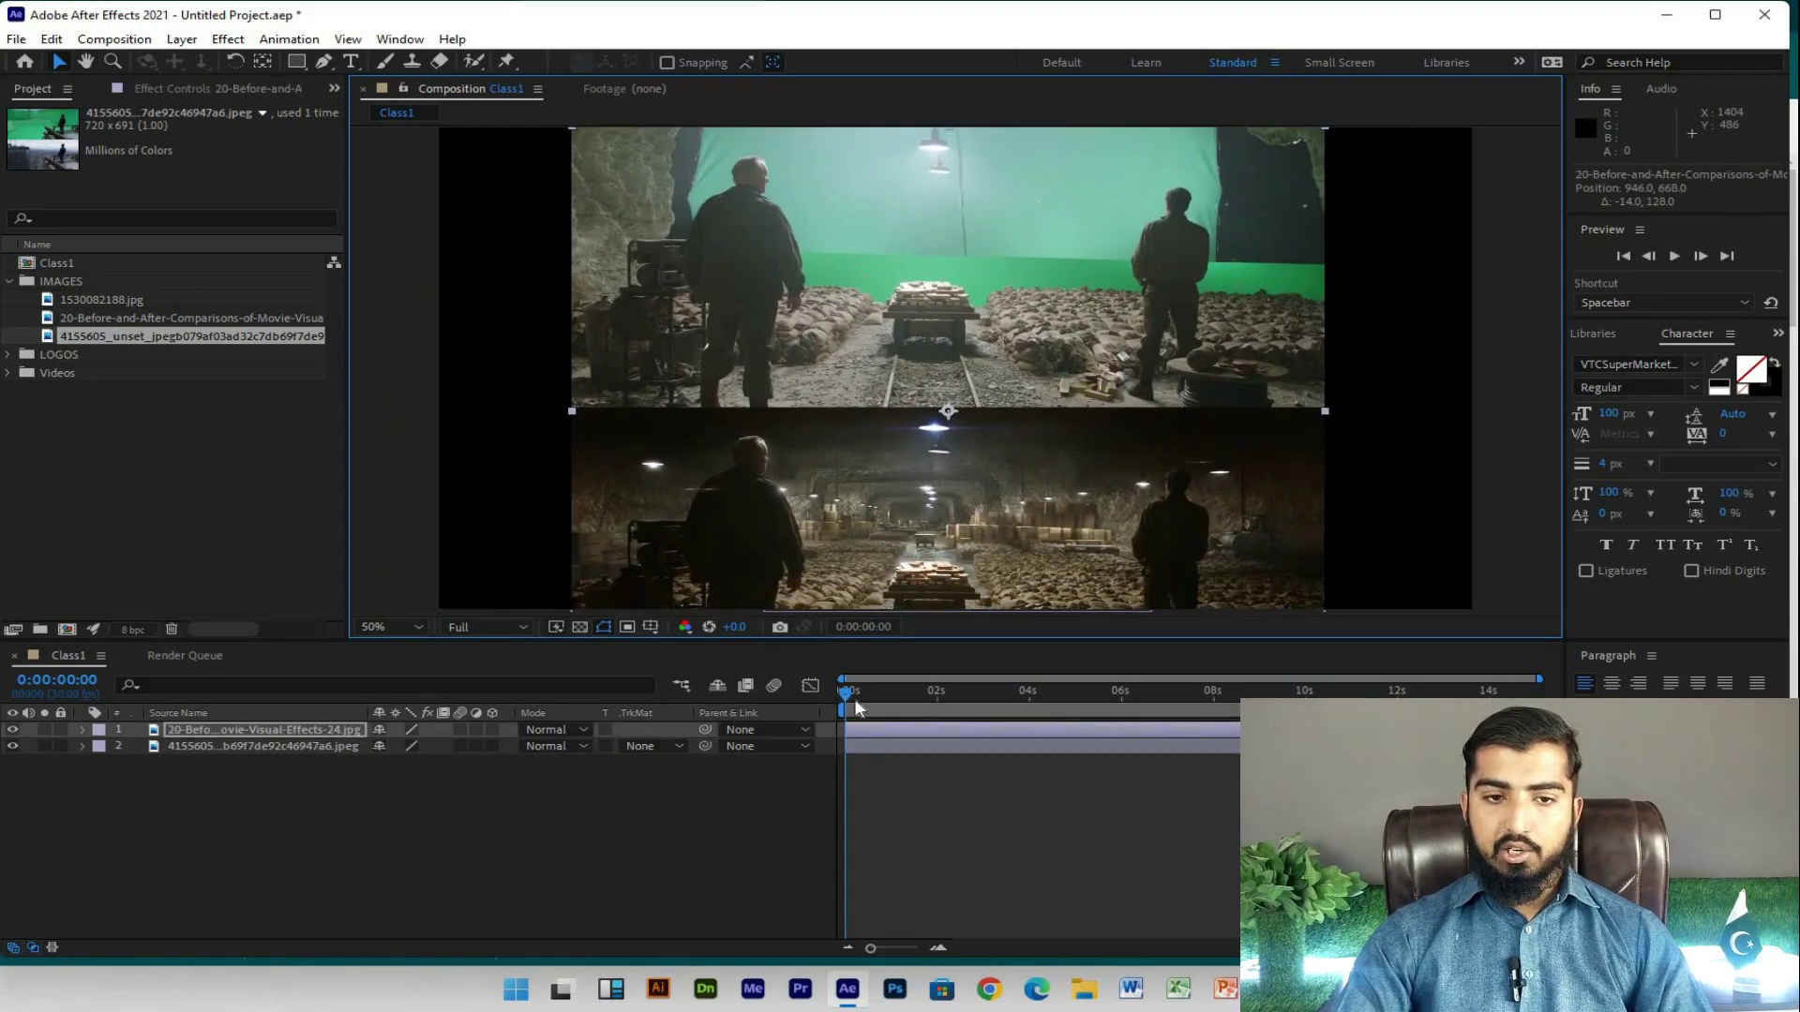
pyautogui.moveTo(848, 692); pyautogui.dragTo(1535, 694)
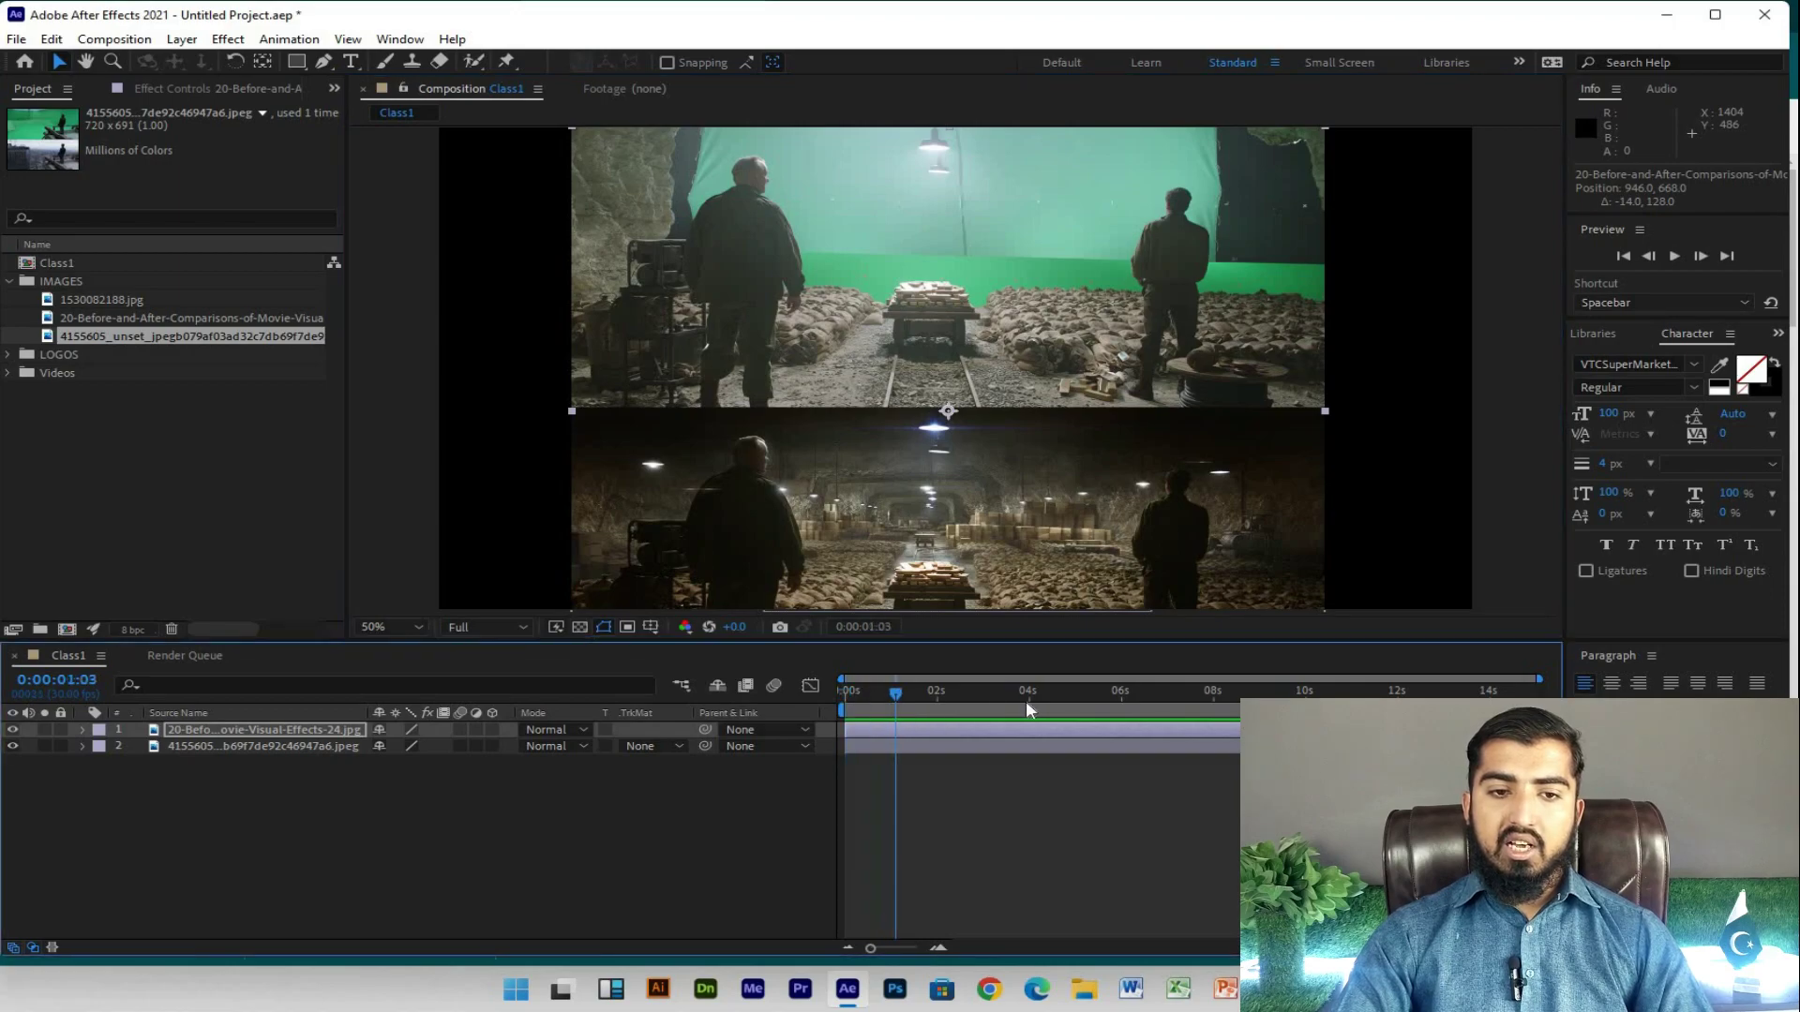
pyautogui.press('Home')
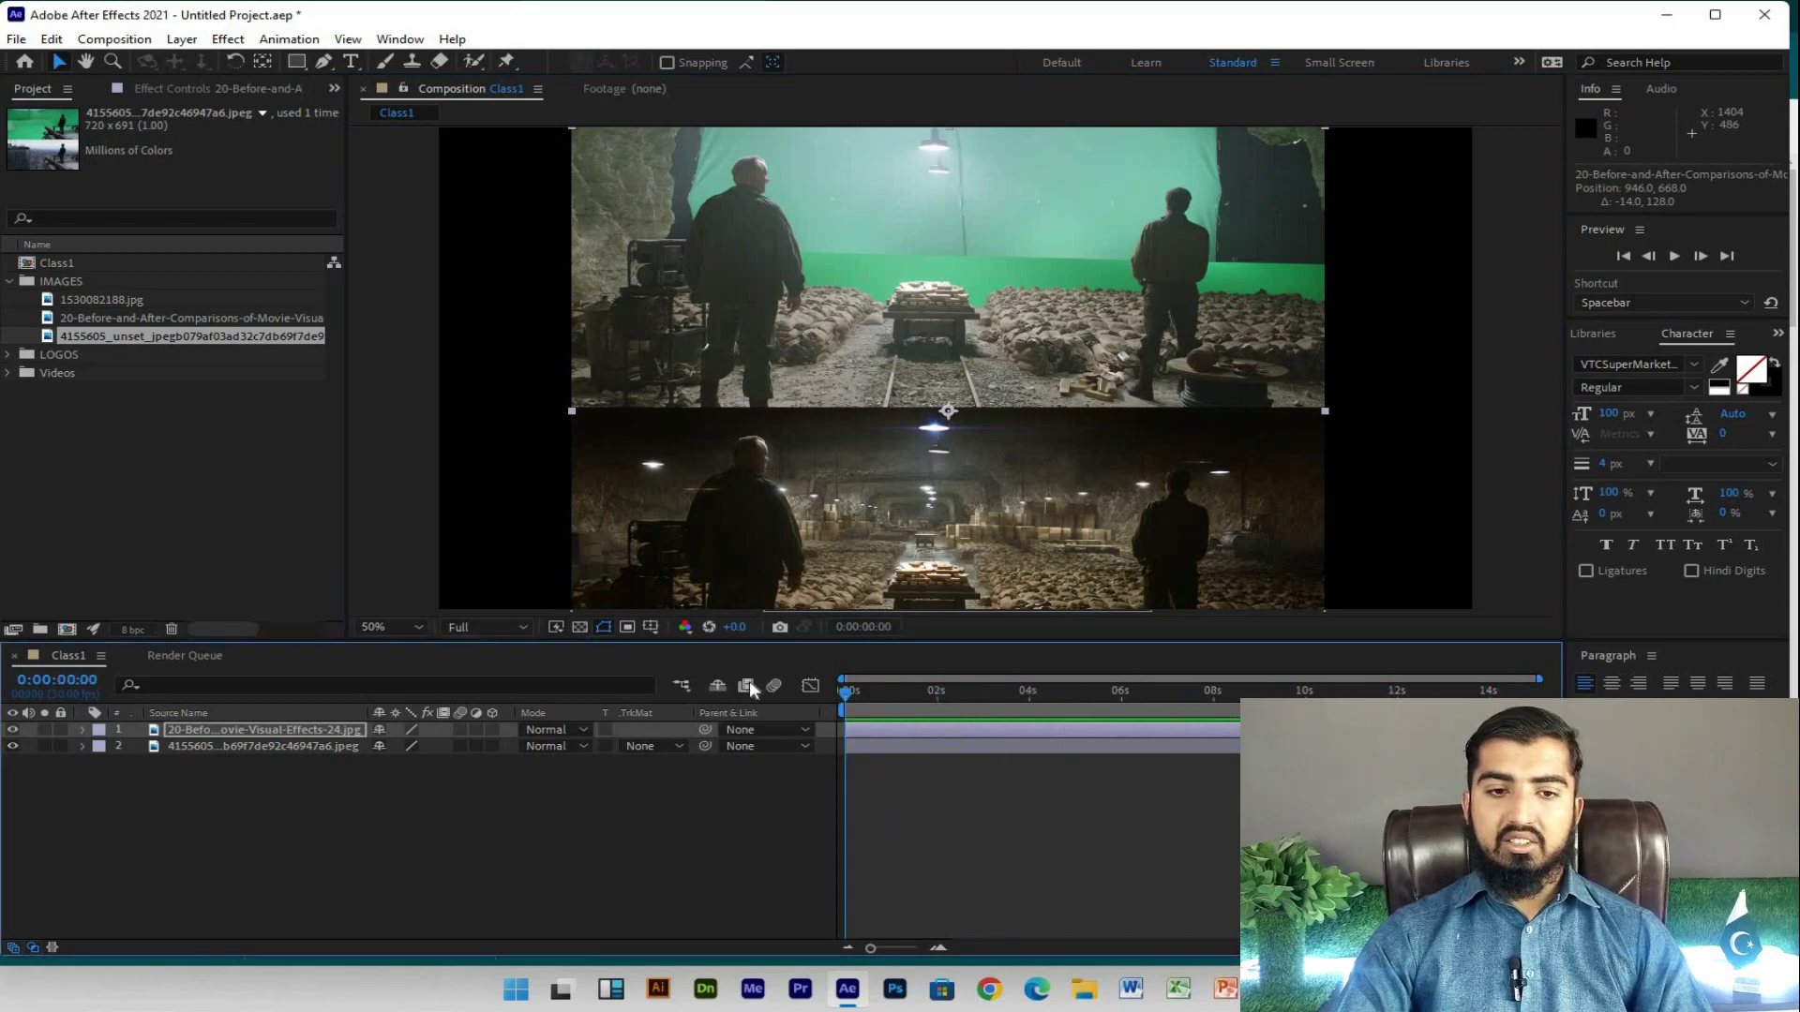
pyautogui.press('space')
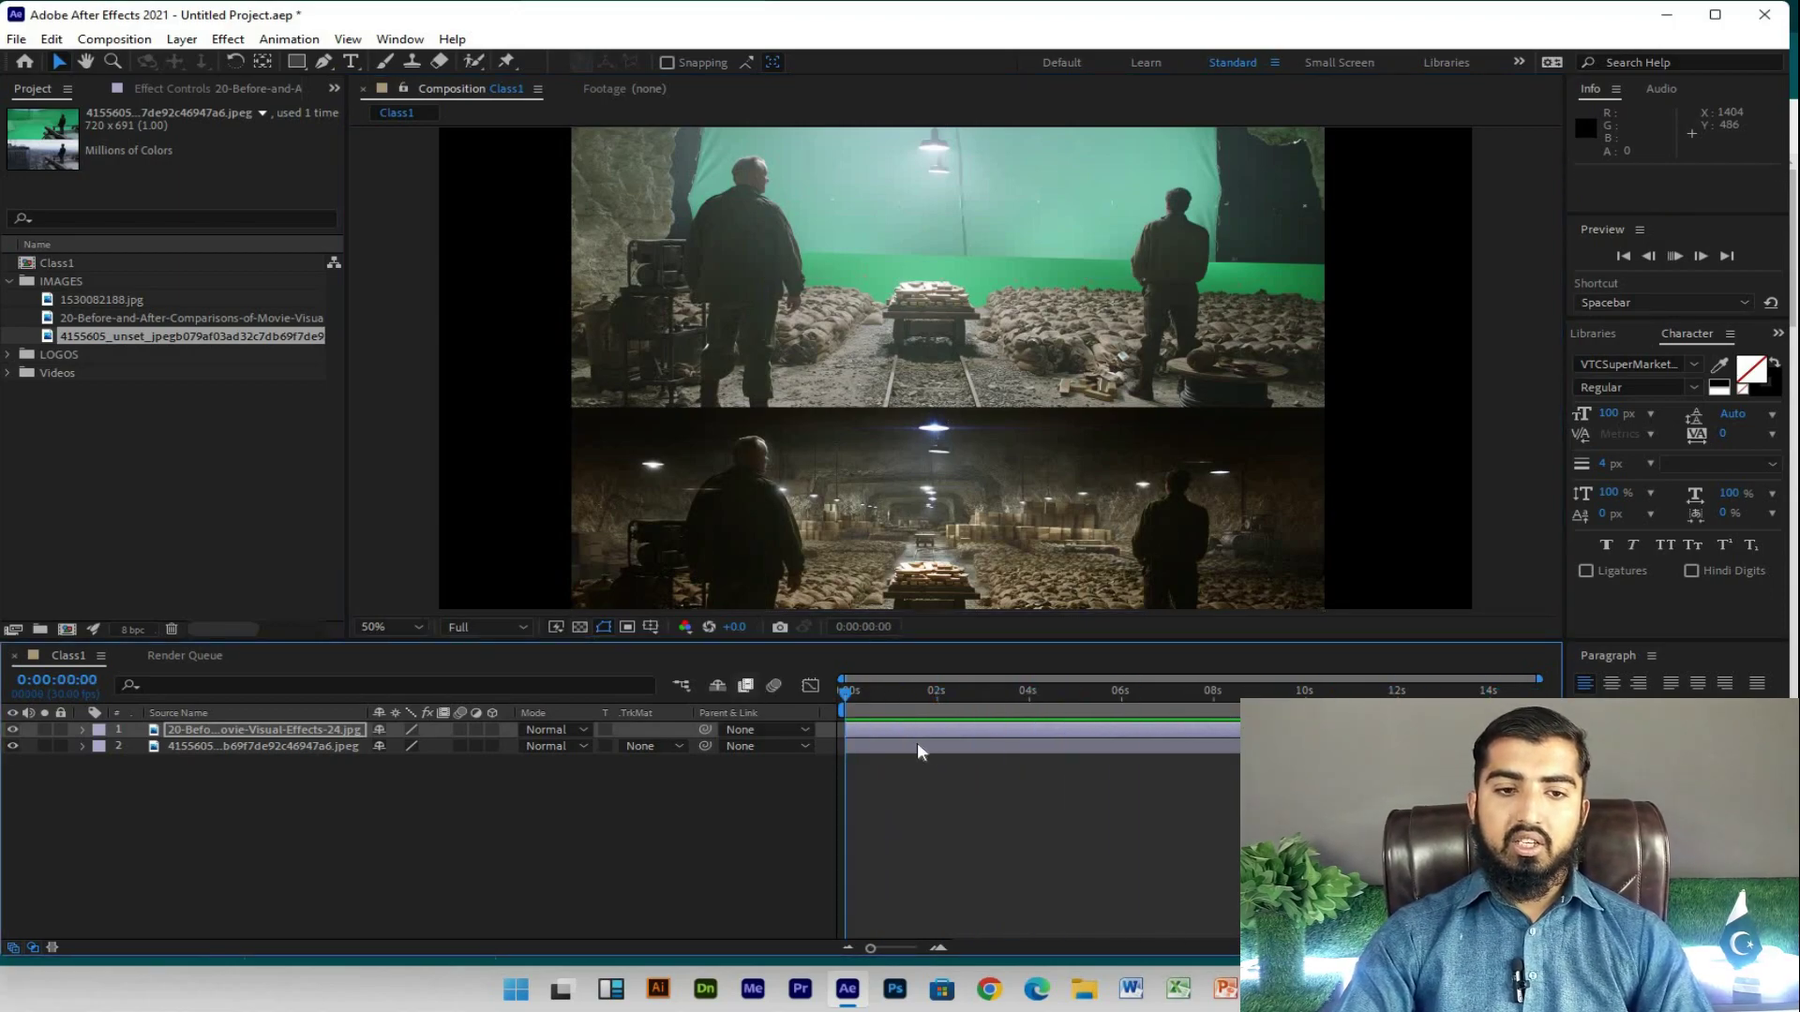
pyautogui.moveTo(924, 691); pyautogui.dragTo(934, 694)
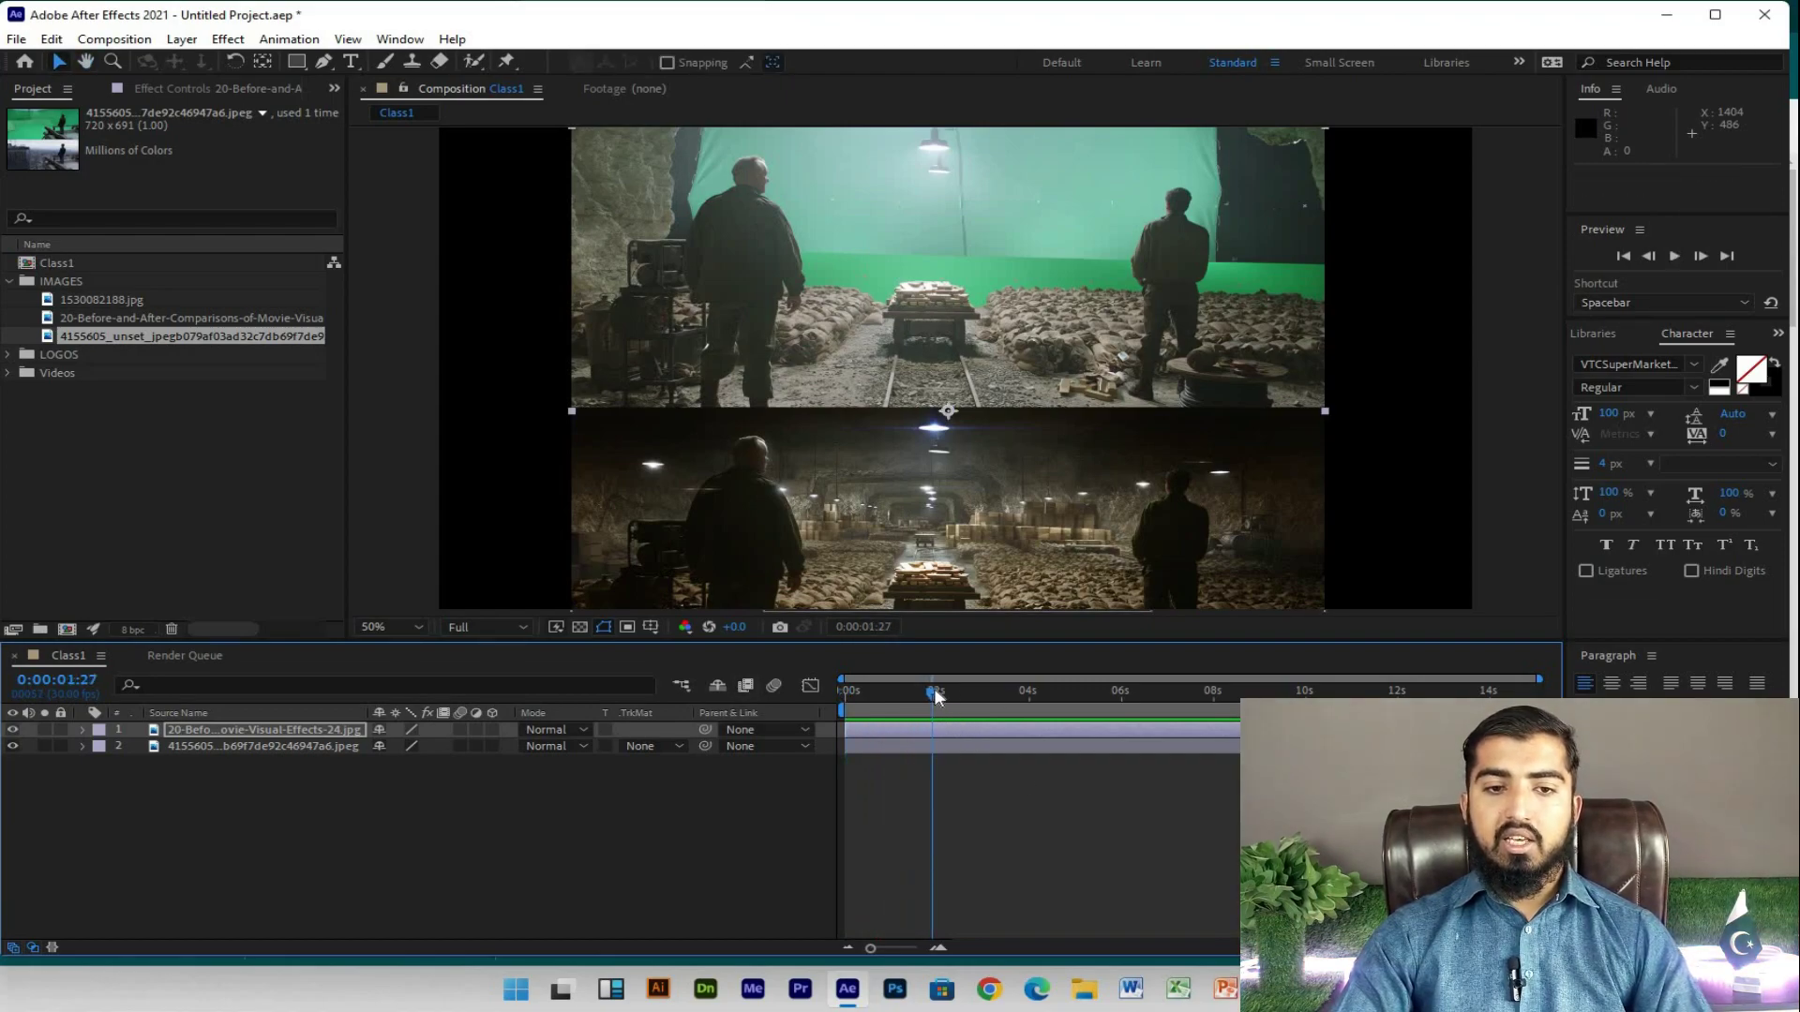
pyautogui.moveTo(937, 693); pyautogui.dragTo(940, 698)
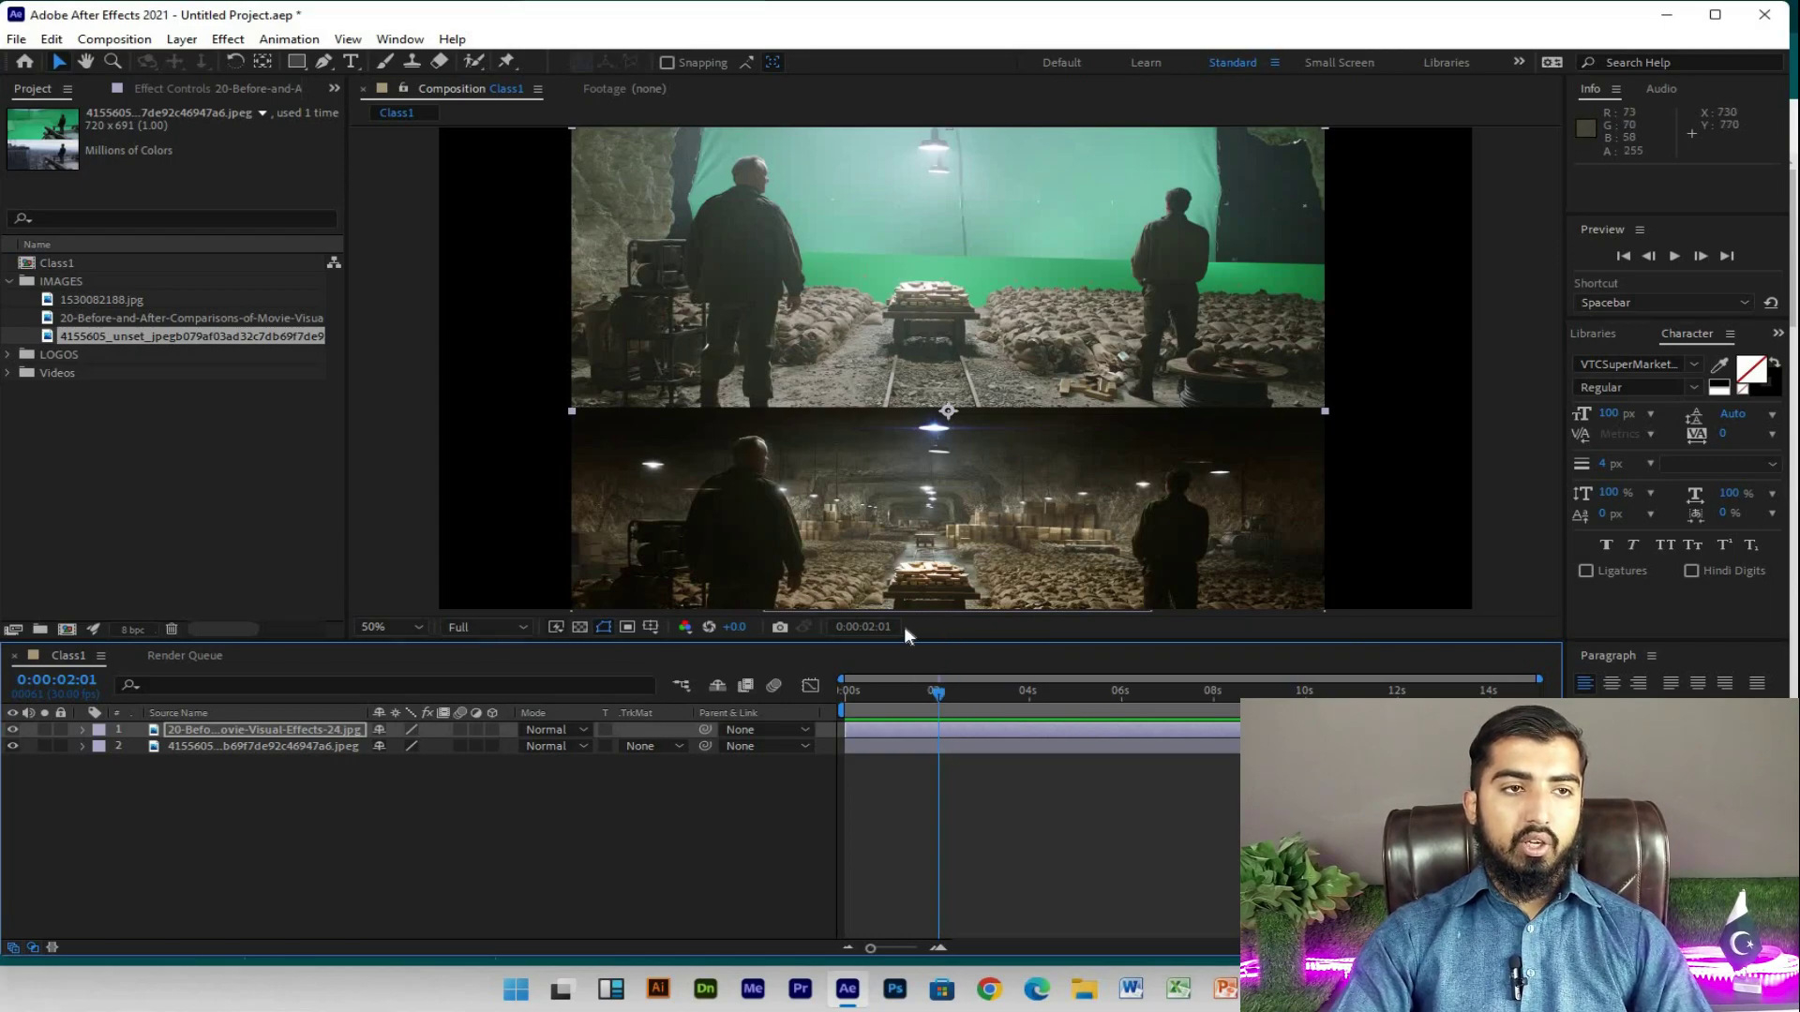
pyautogui.moveTo(941, 694); pyautogui.dragTo(844, 694)
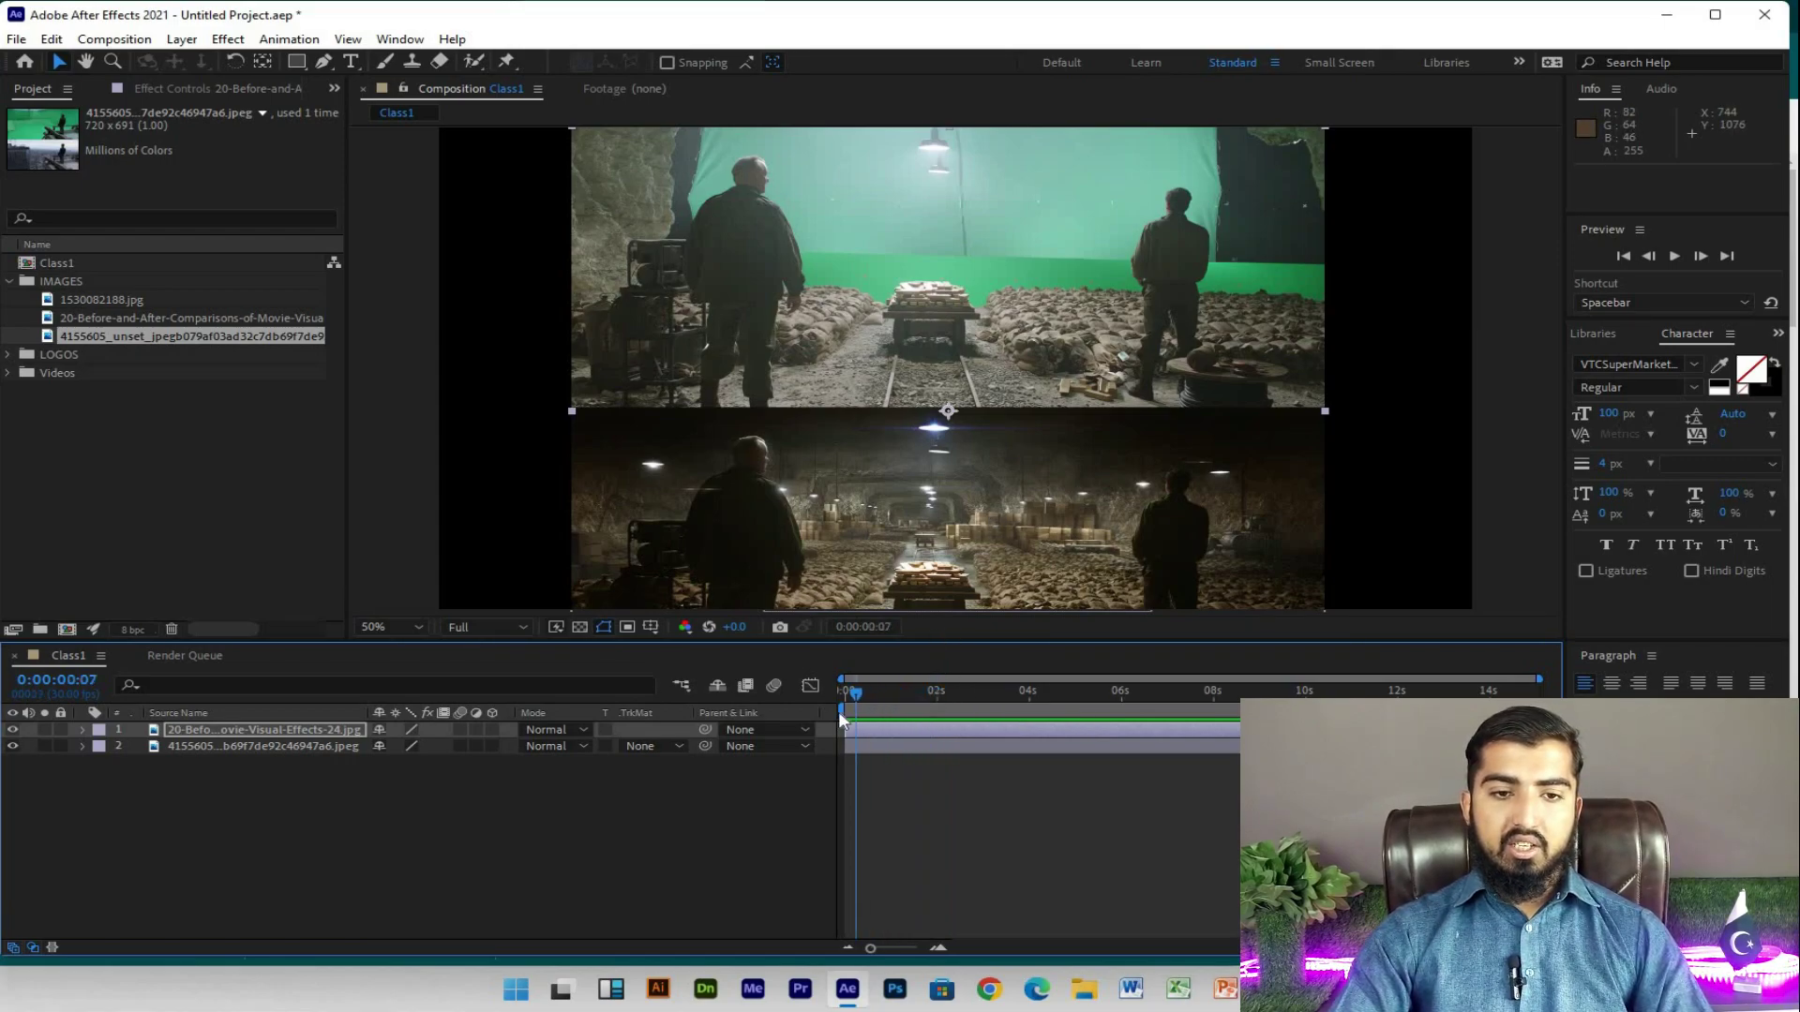
# Step: Show Effect Controls for the before/after layer and bring up Effects & Presets with Ctrl+5
pyautogui.click(139, 437)
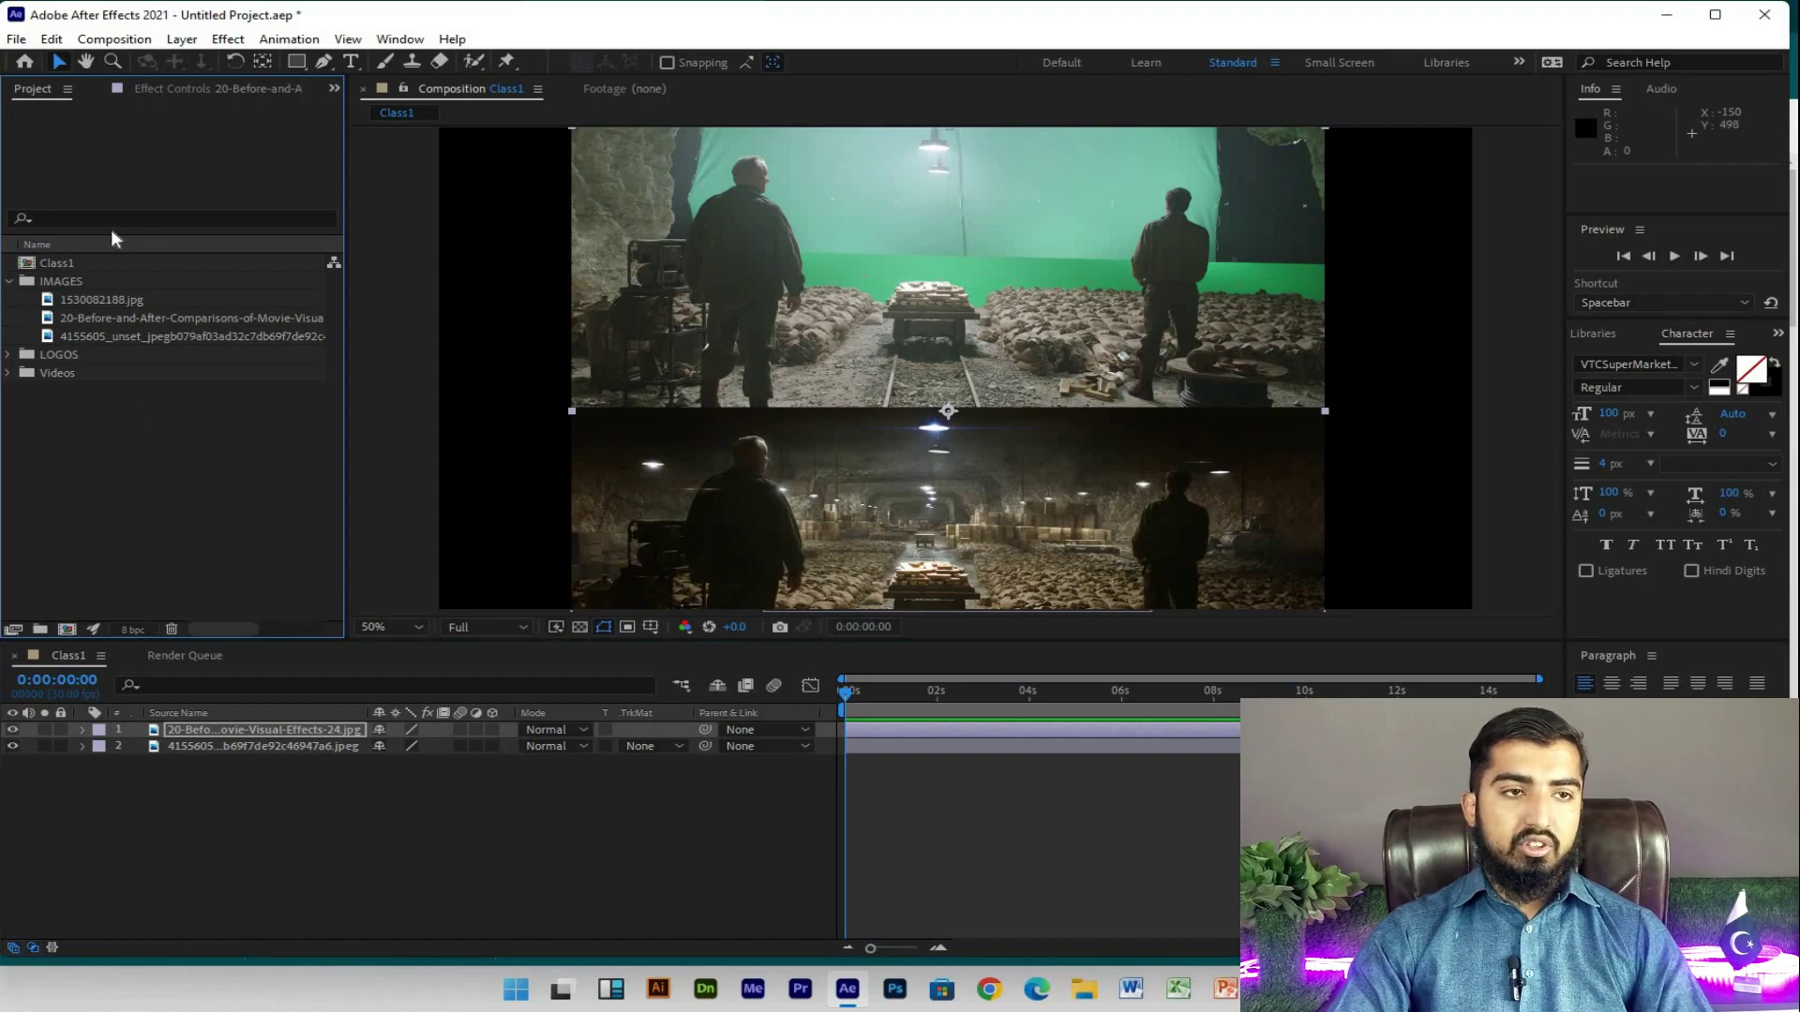
pyautogui.click(202, 94)
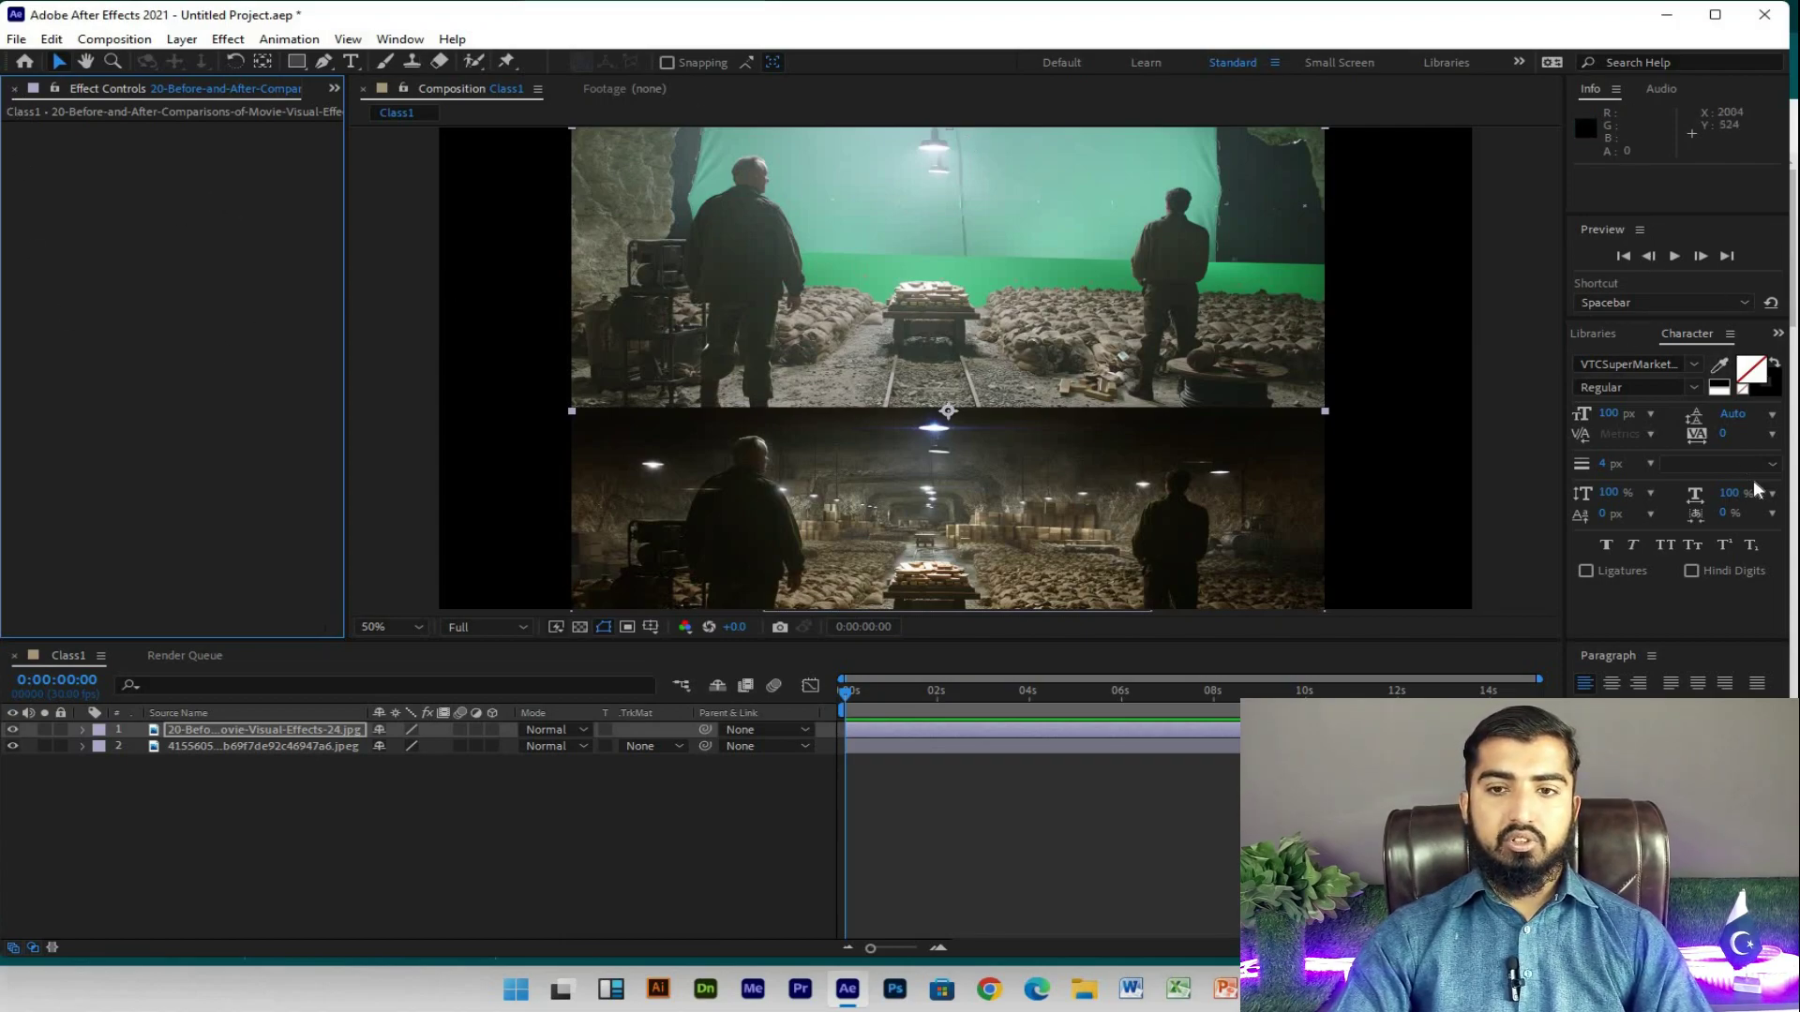
pyautogui.hotkey('ctrl', '5')
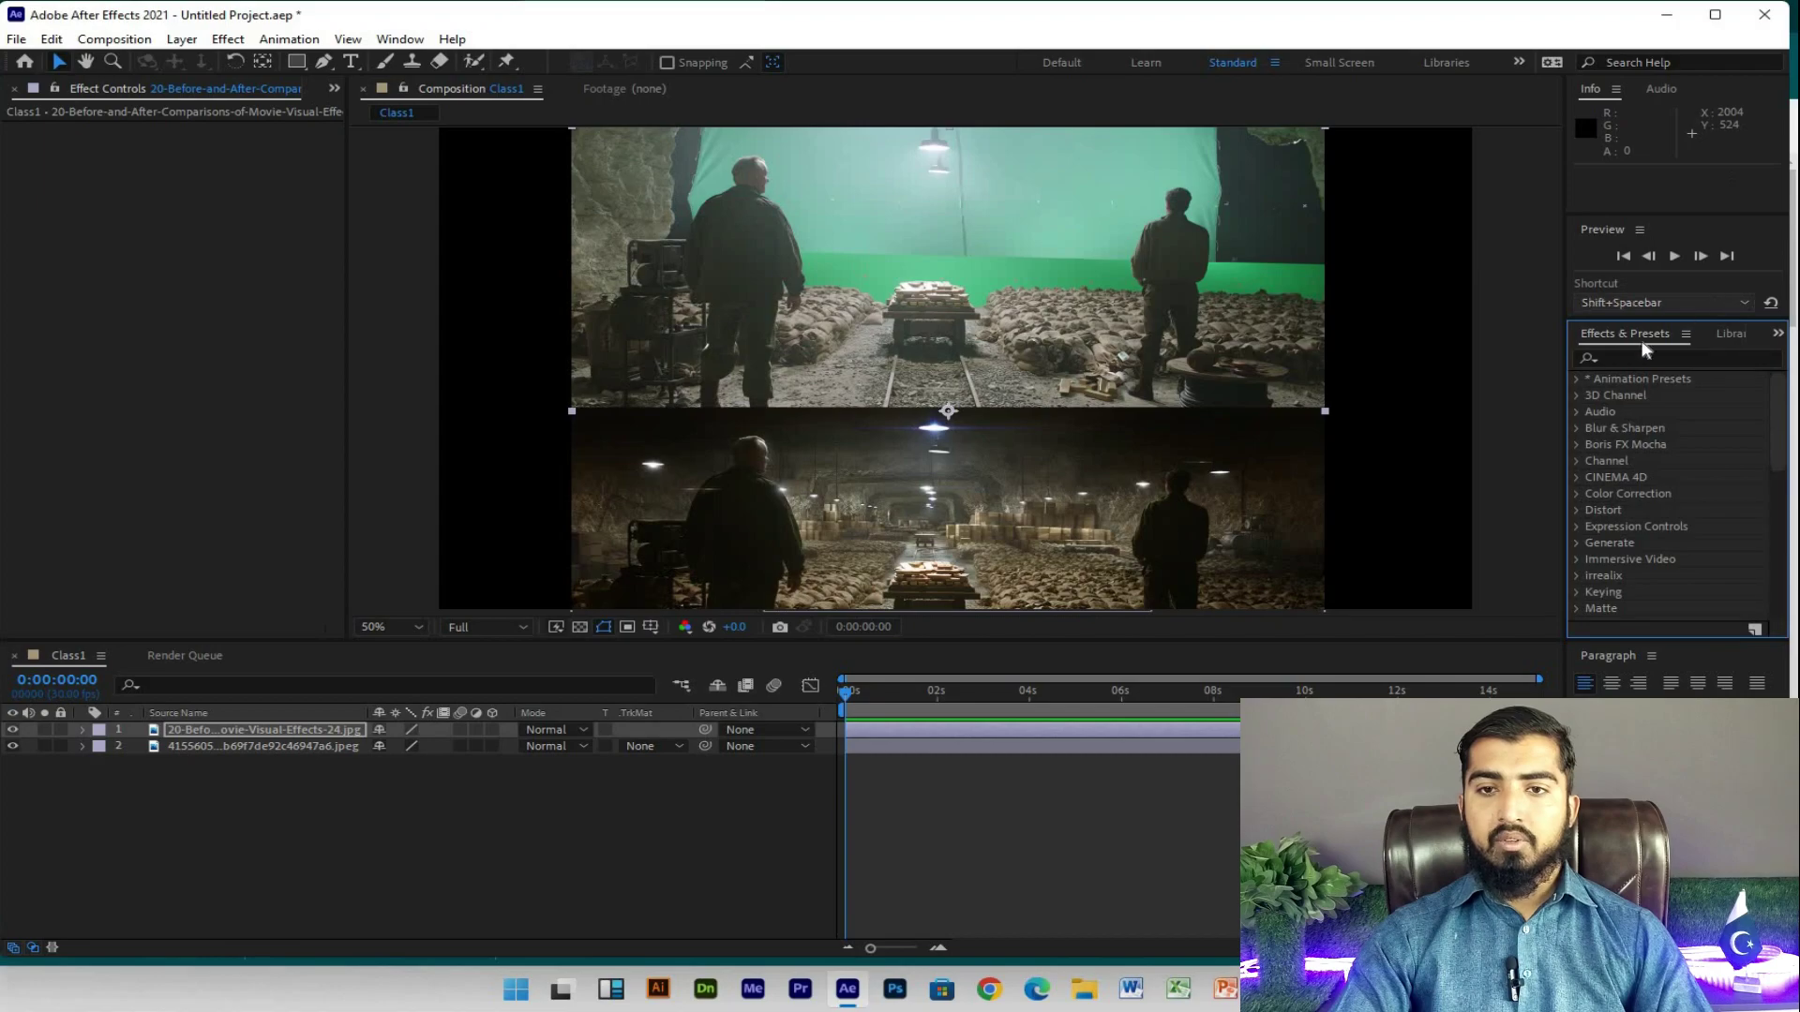
pyautogui.click(1651, 356)
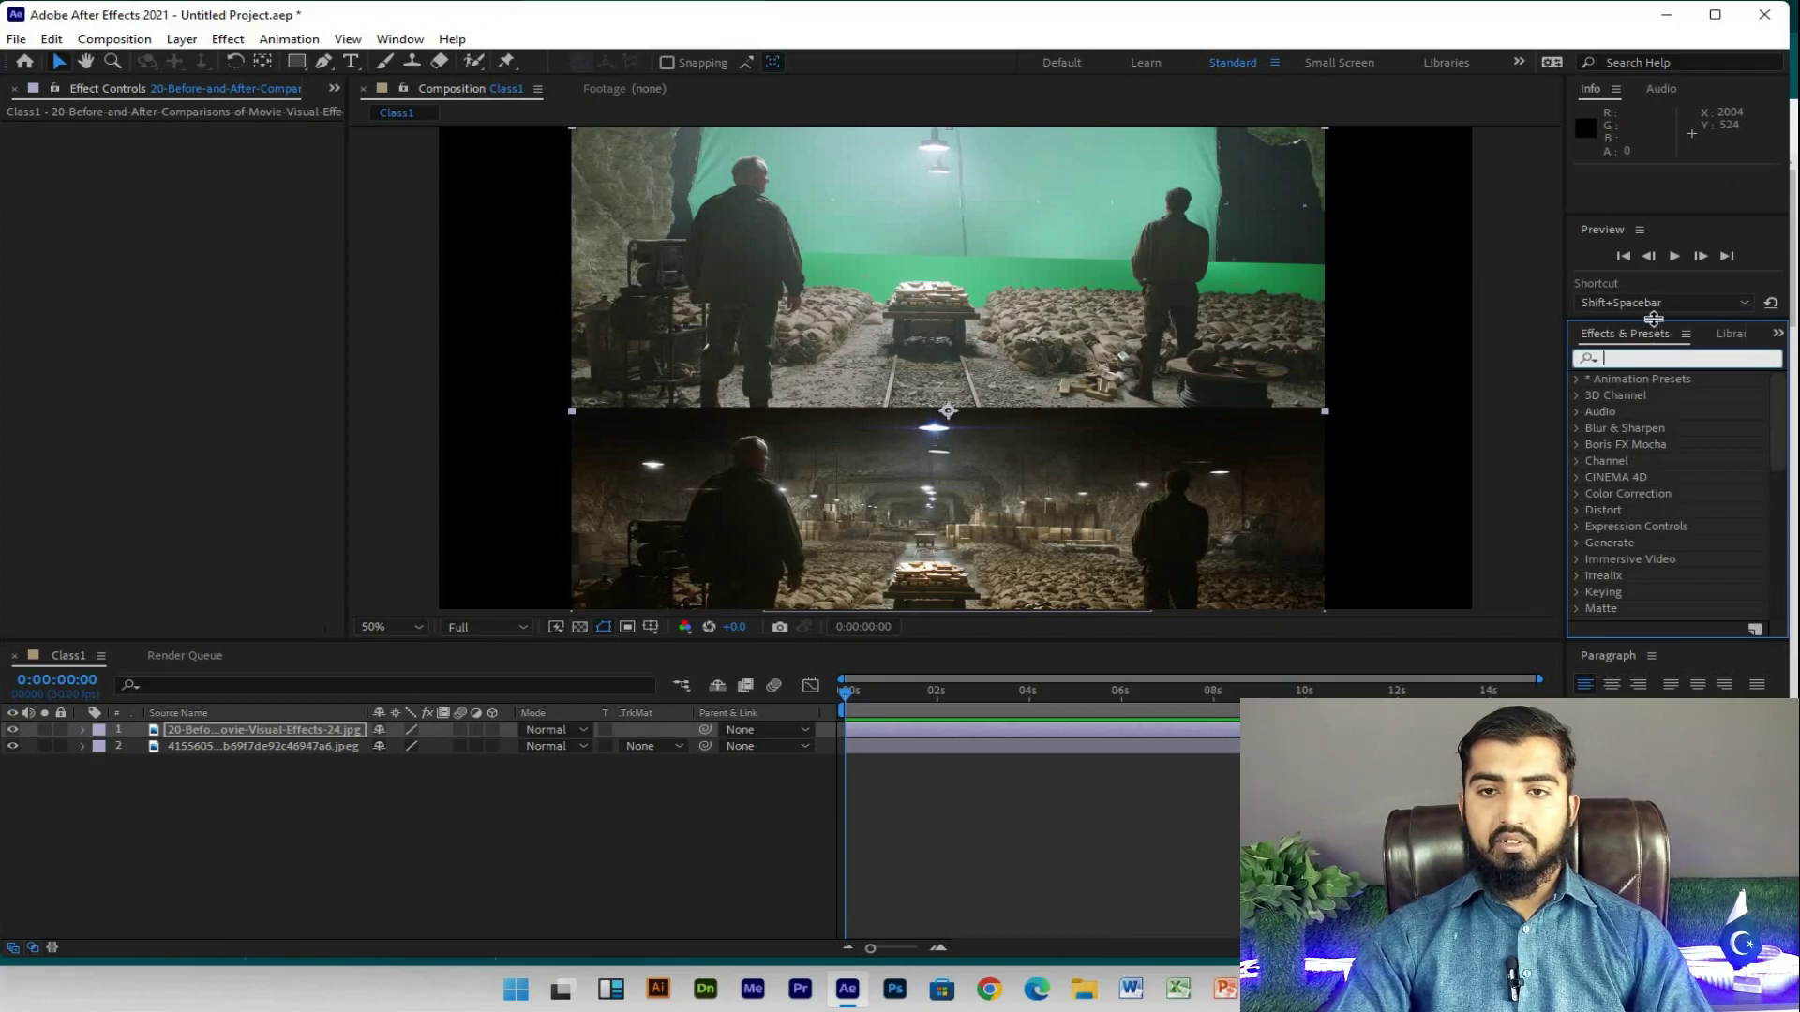
pyautogui.click(400, 38)
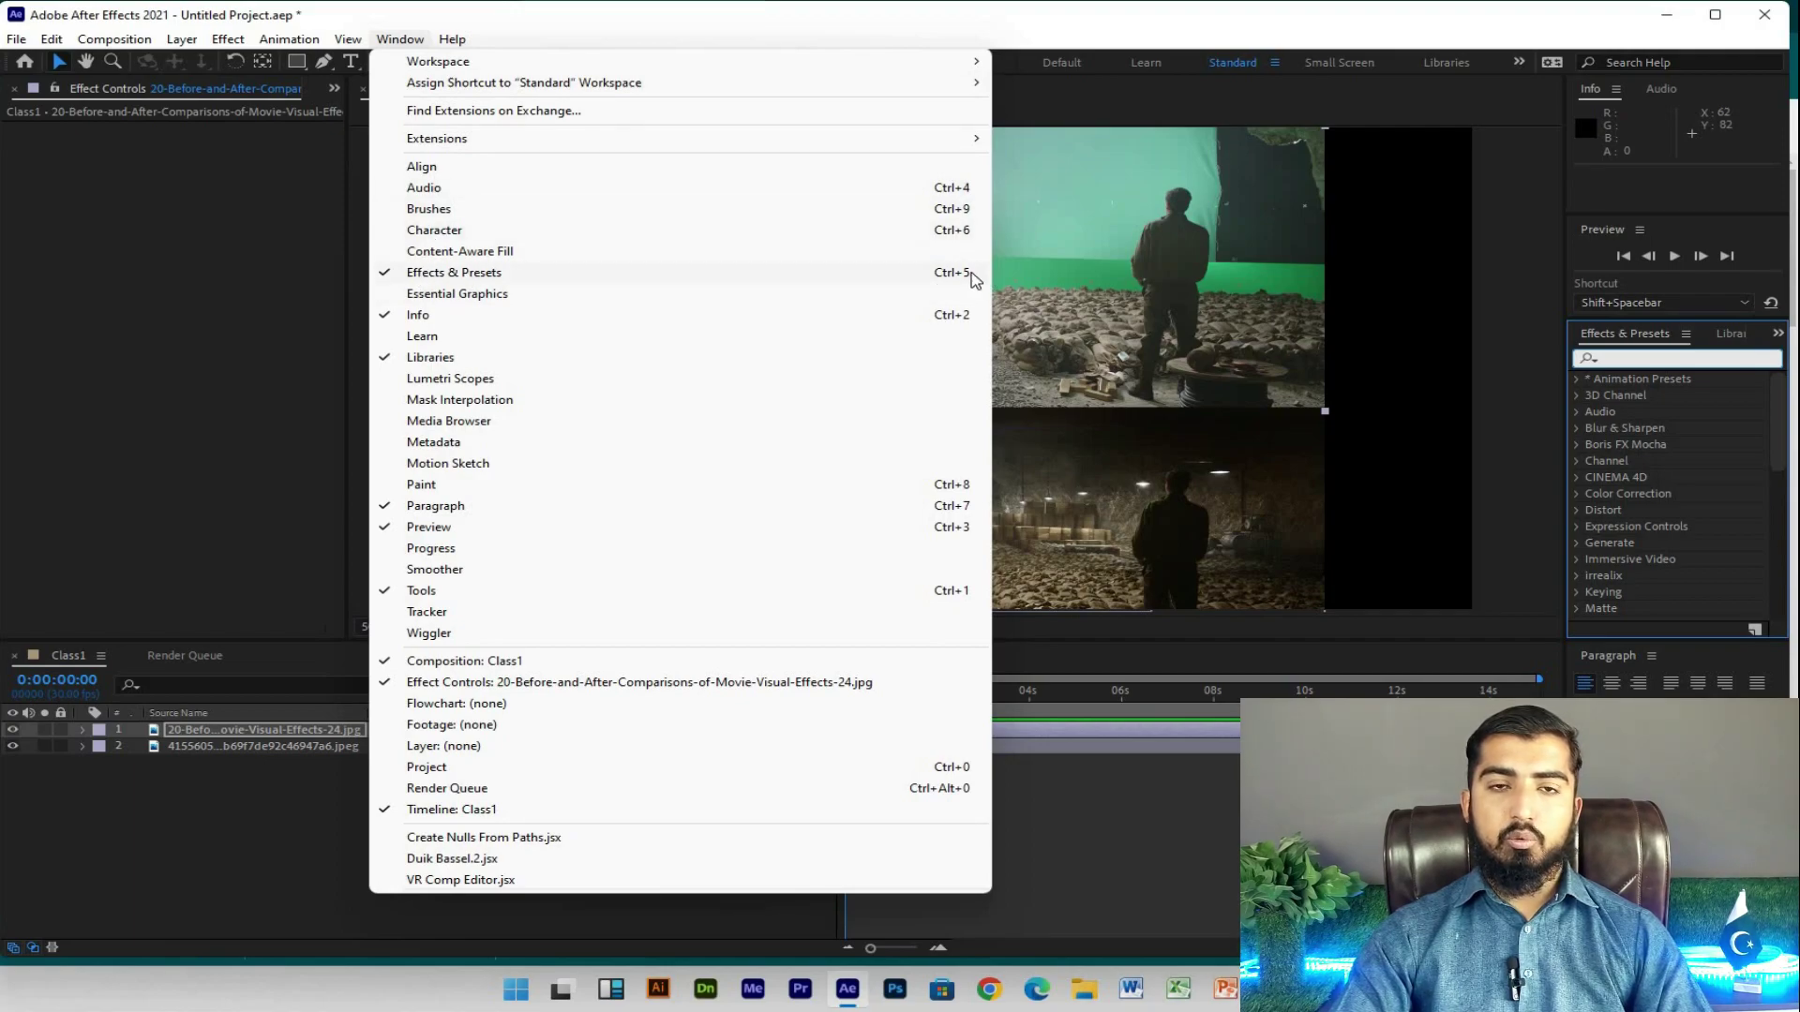
pyautogui.click(459, 273)
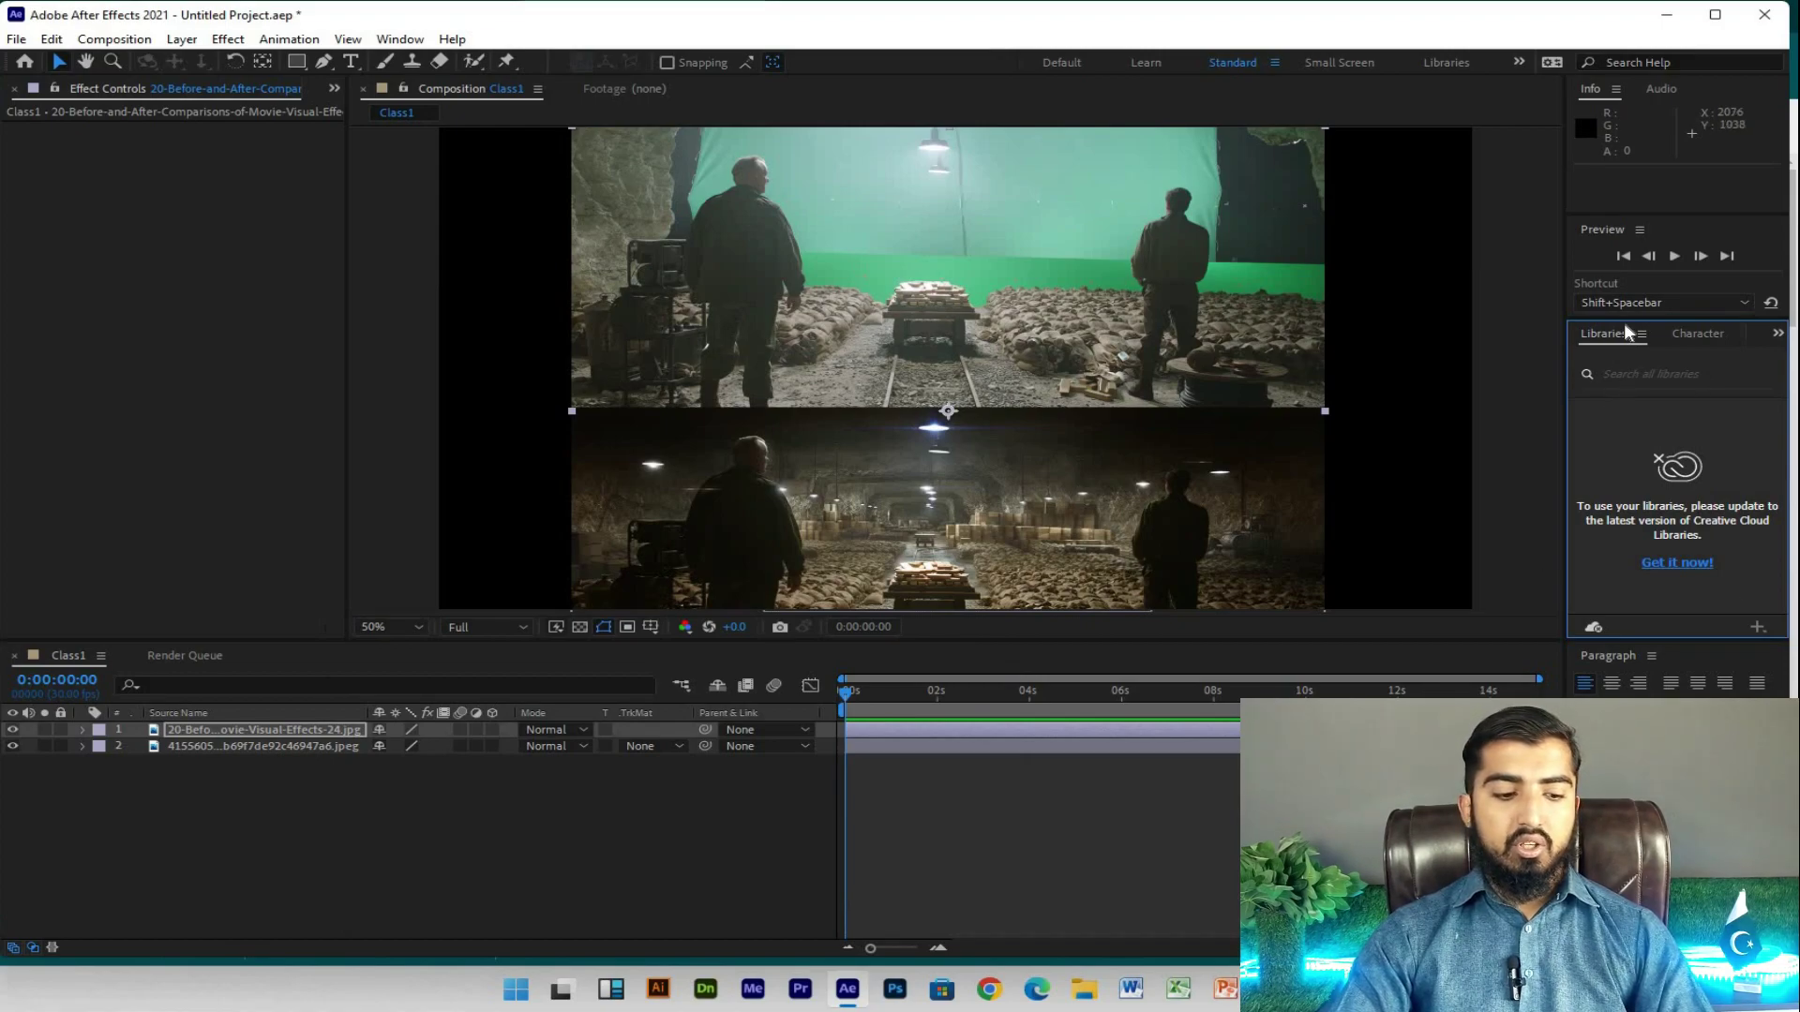
pyautogui.hotkey('ctrl', '5')
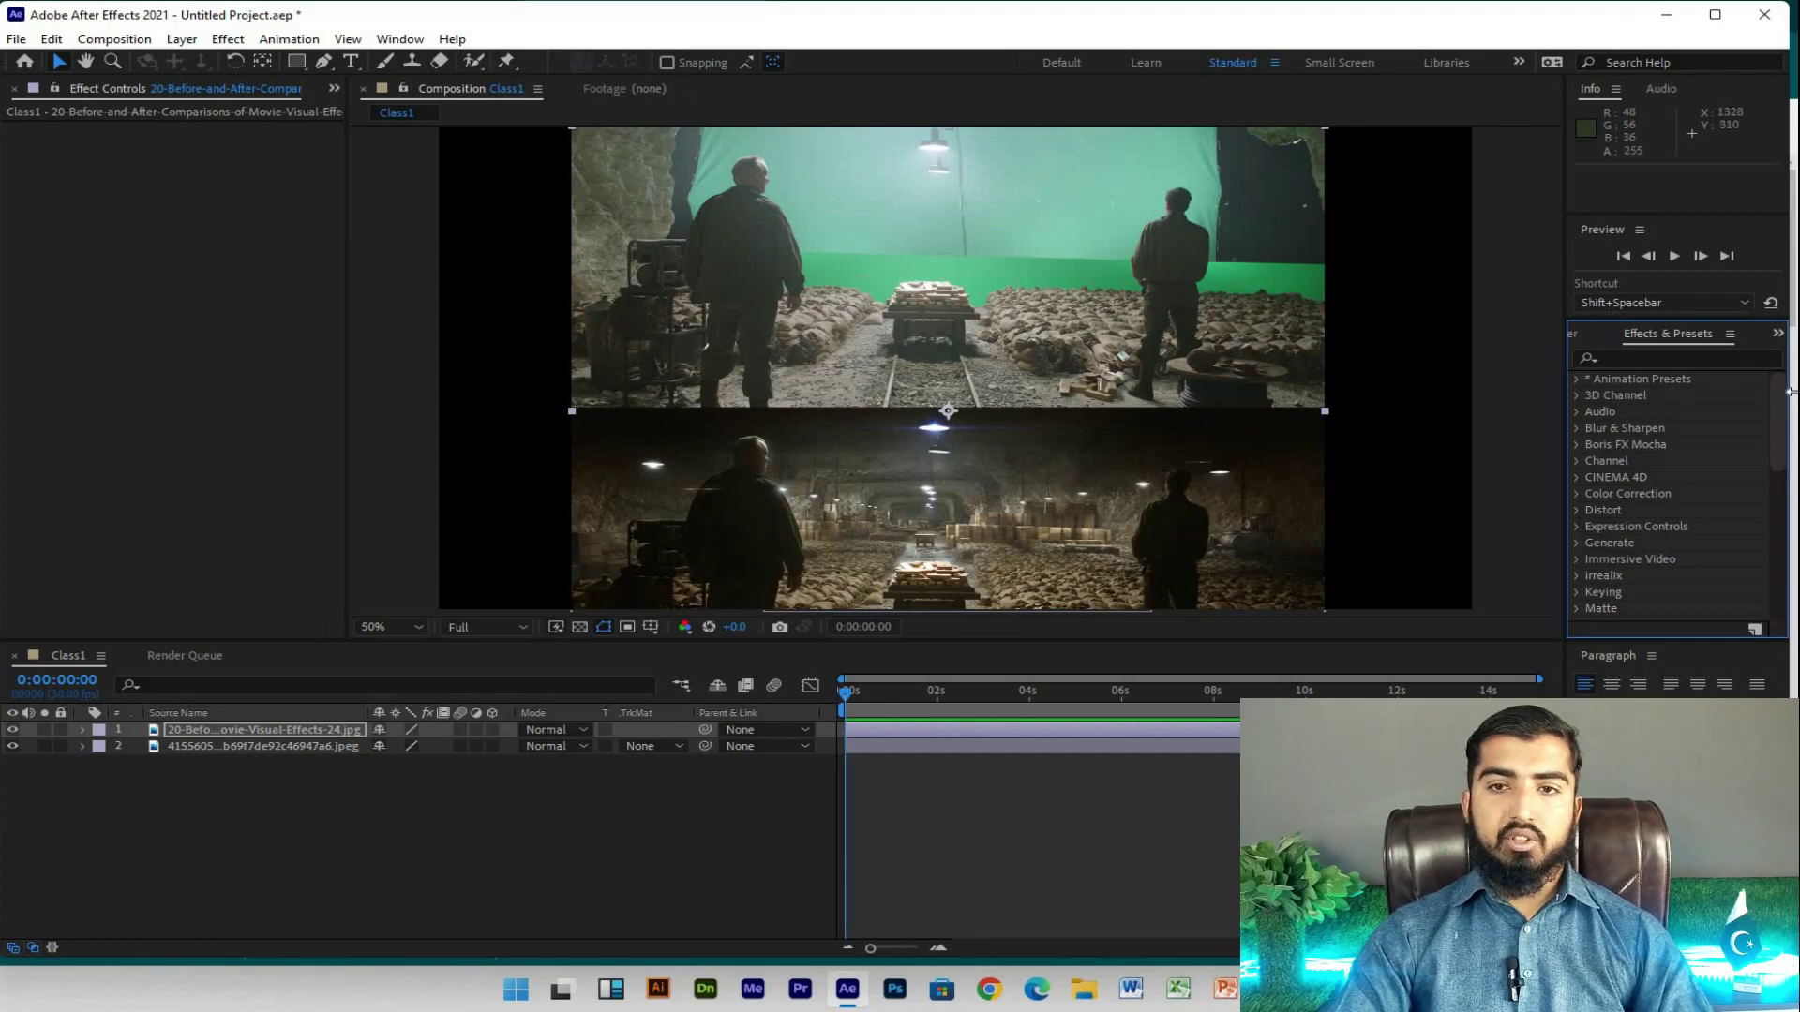
pyautogui.click(400, 38)
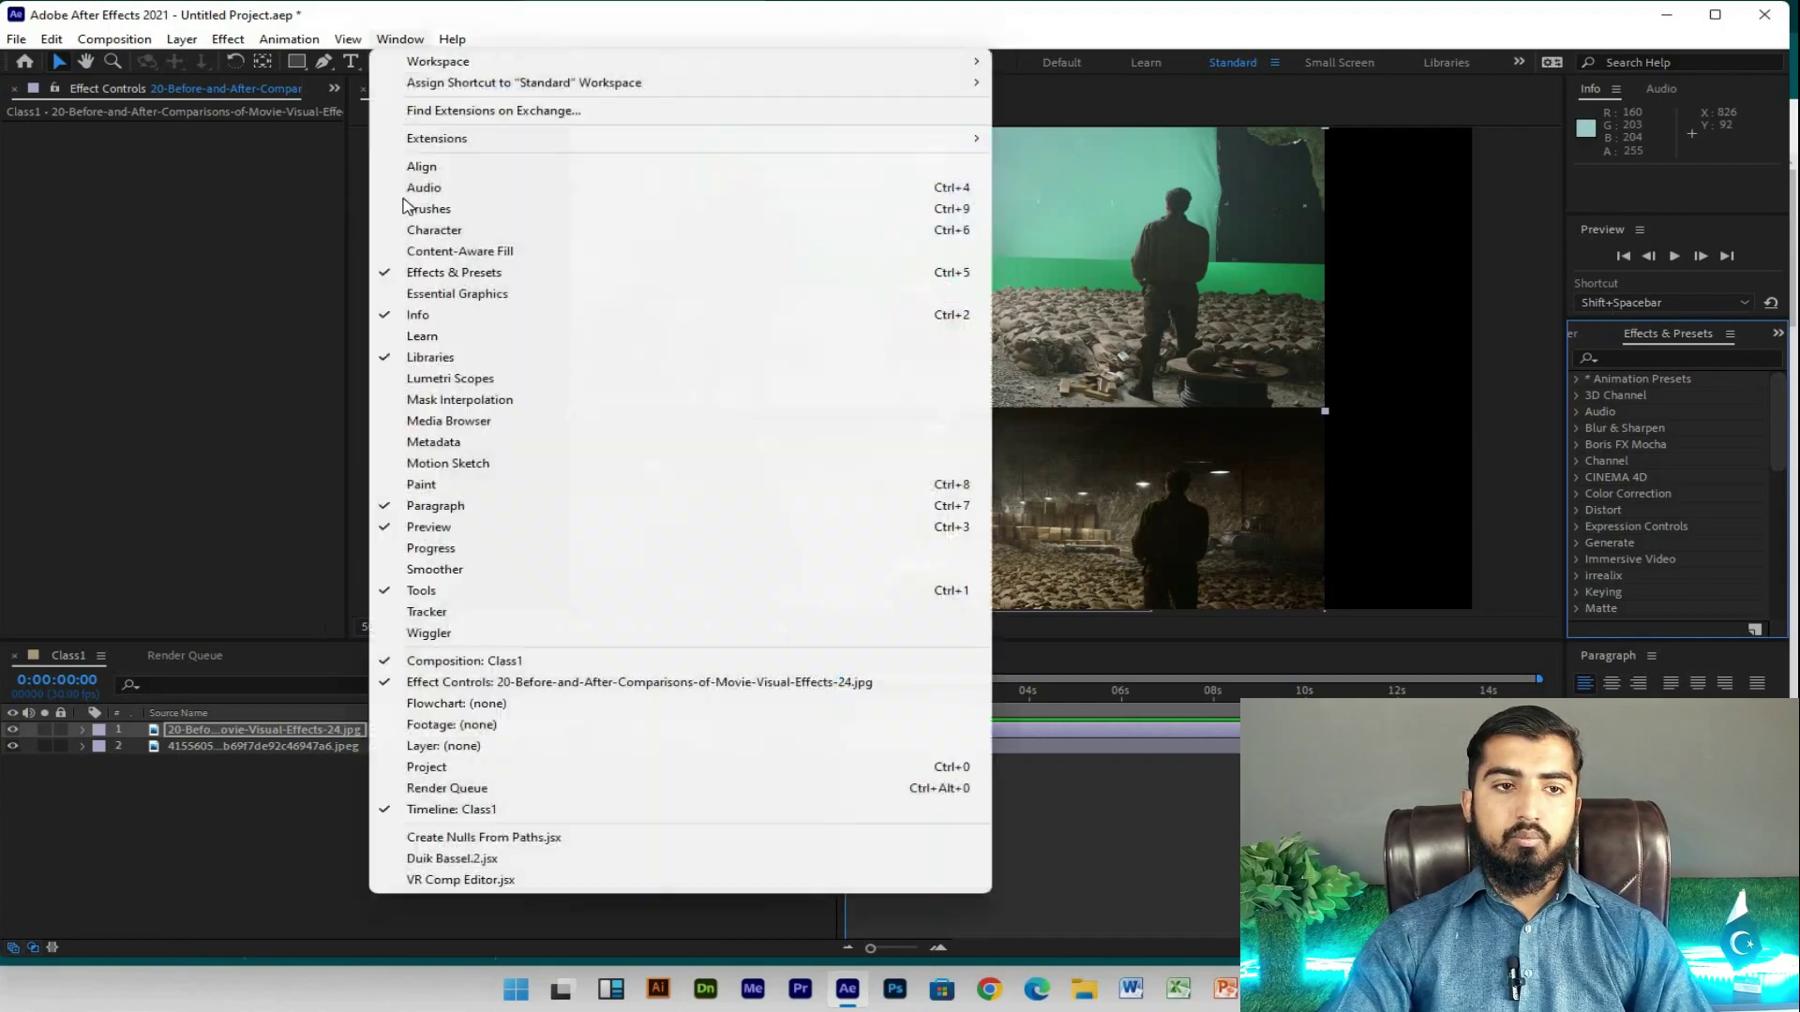
pyautogui.click(437, 273)
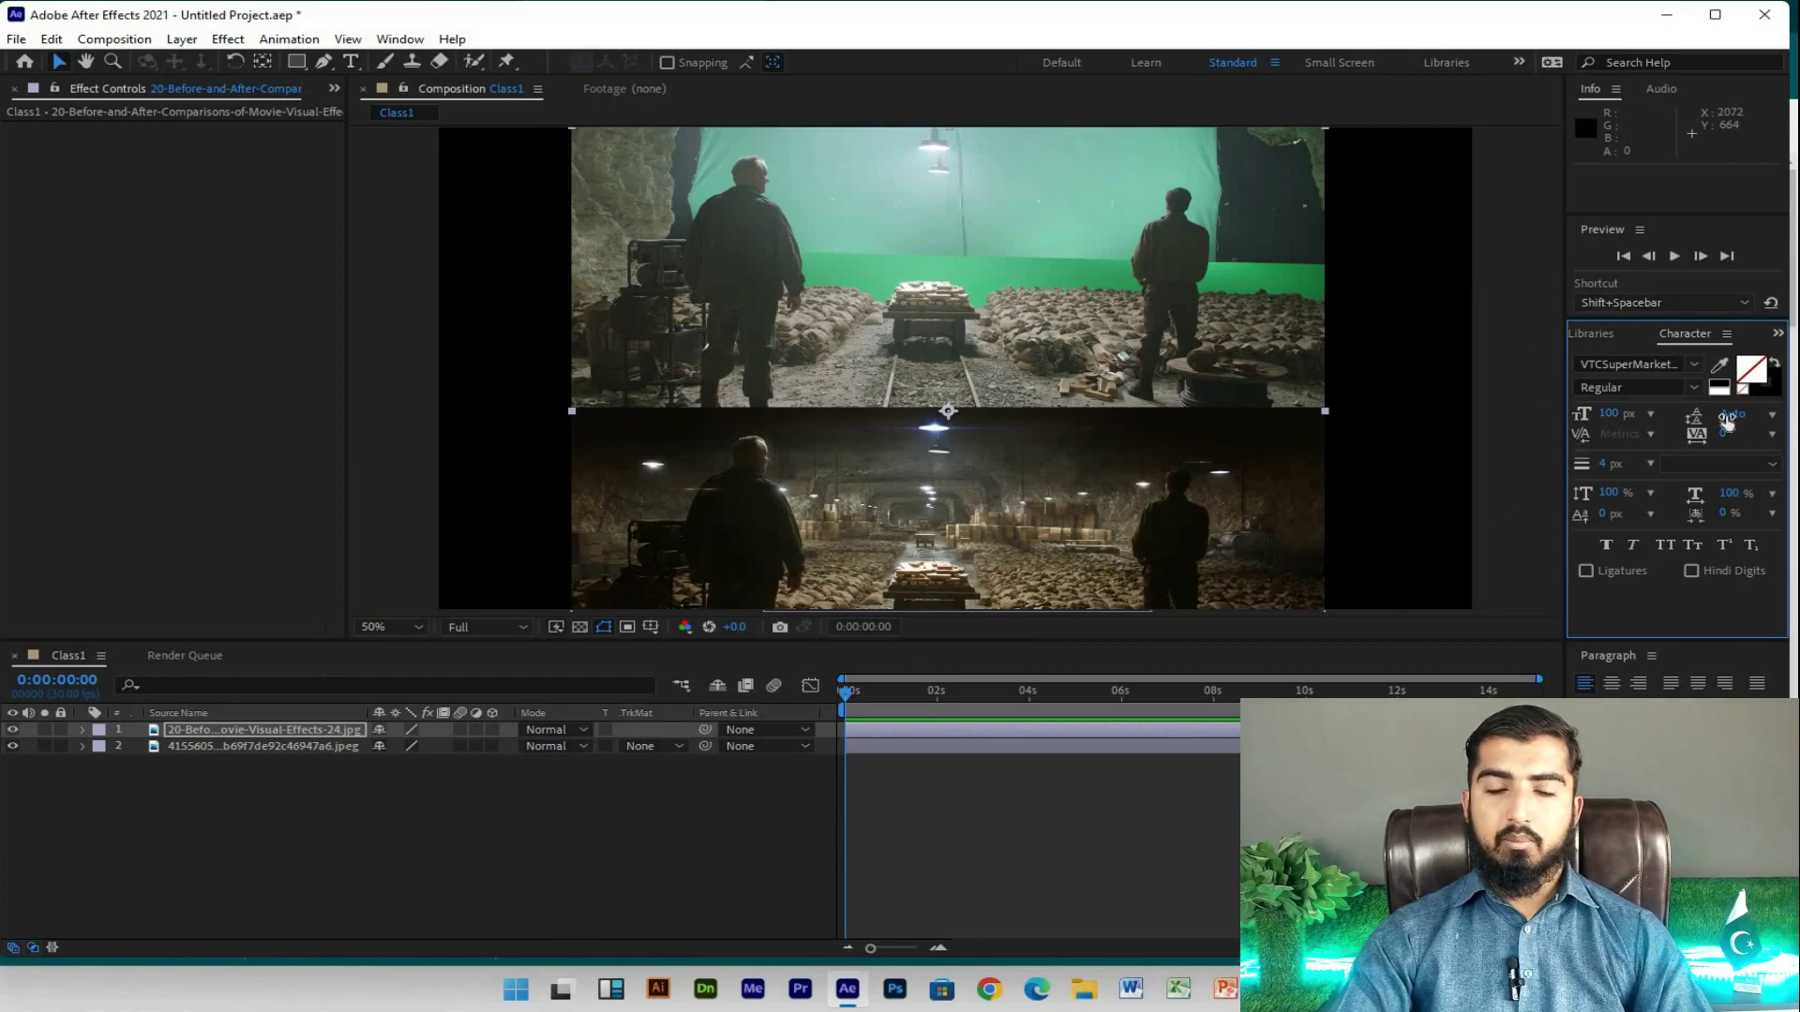
pyautogui.click(407, 40)
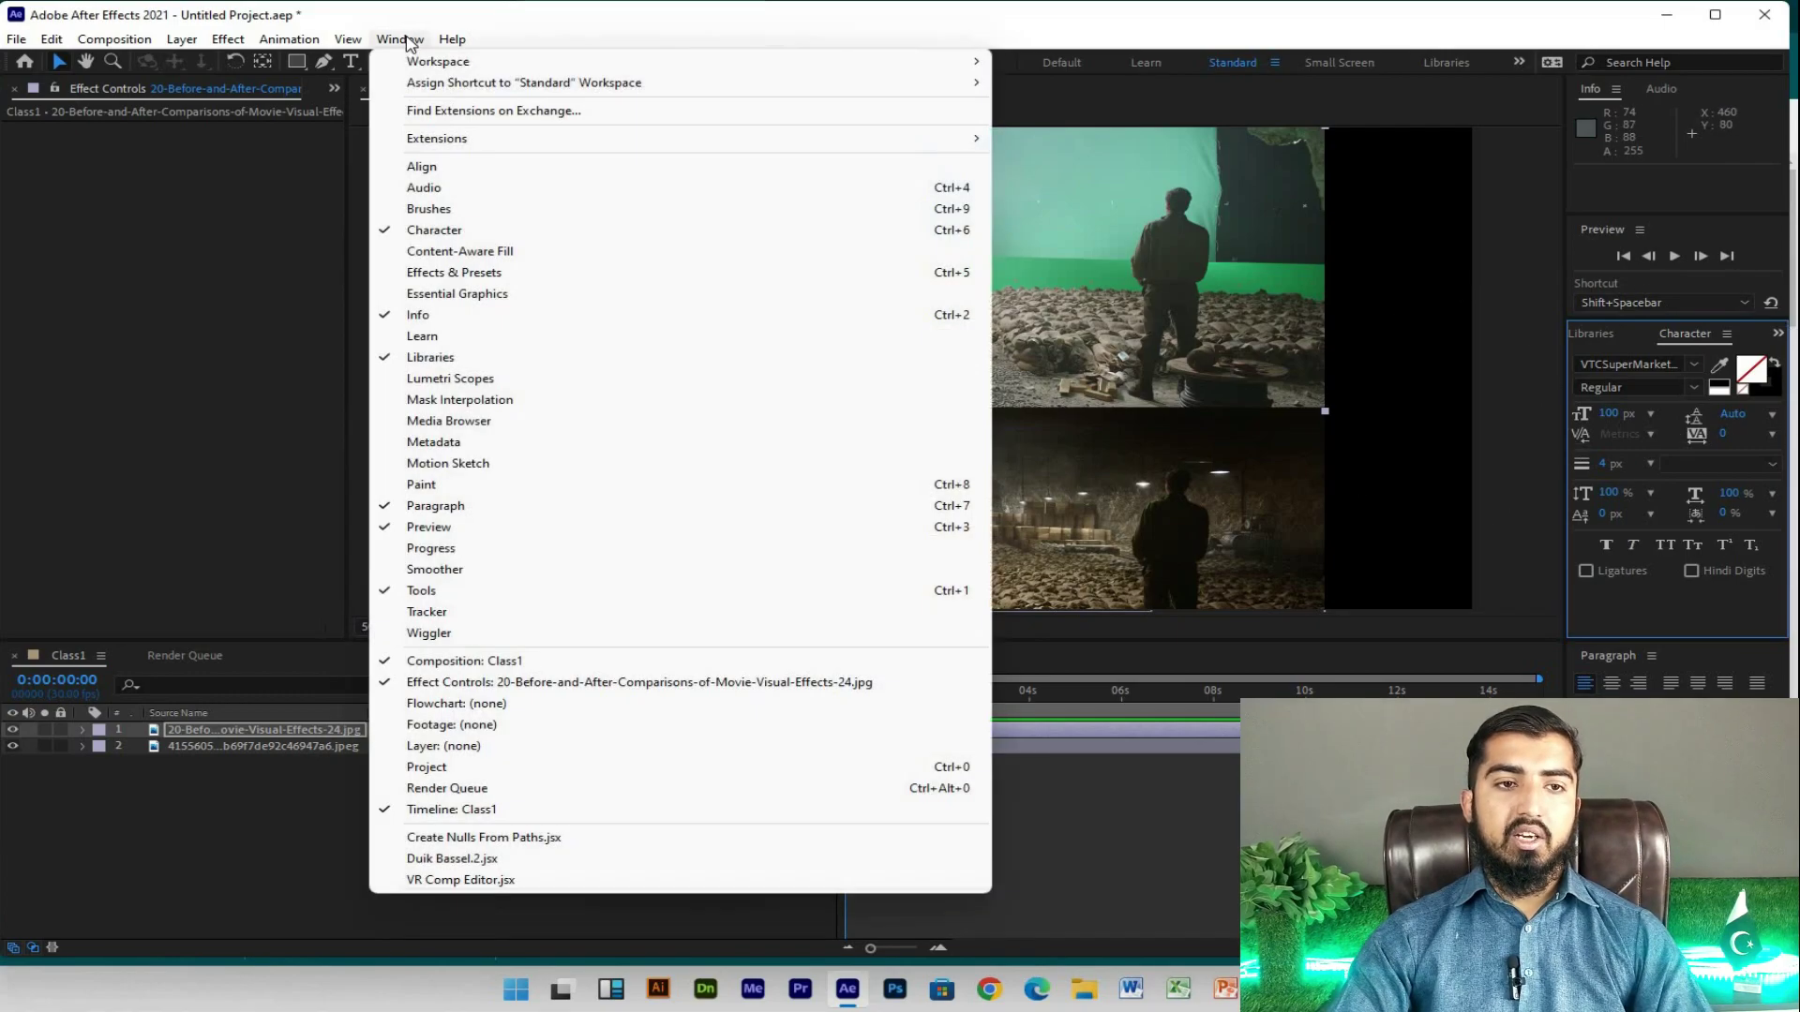
pyautogui.click(465, 273)
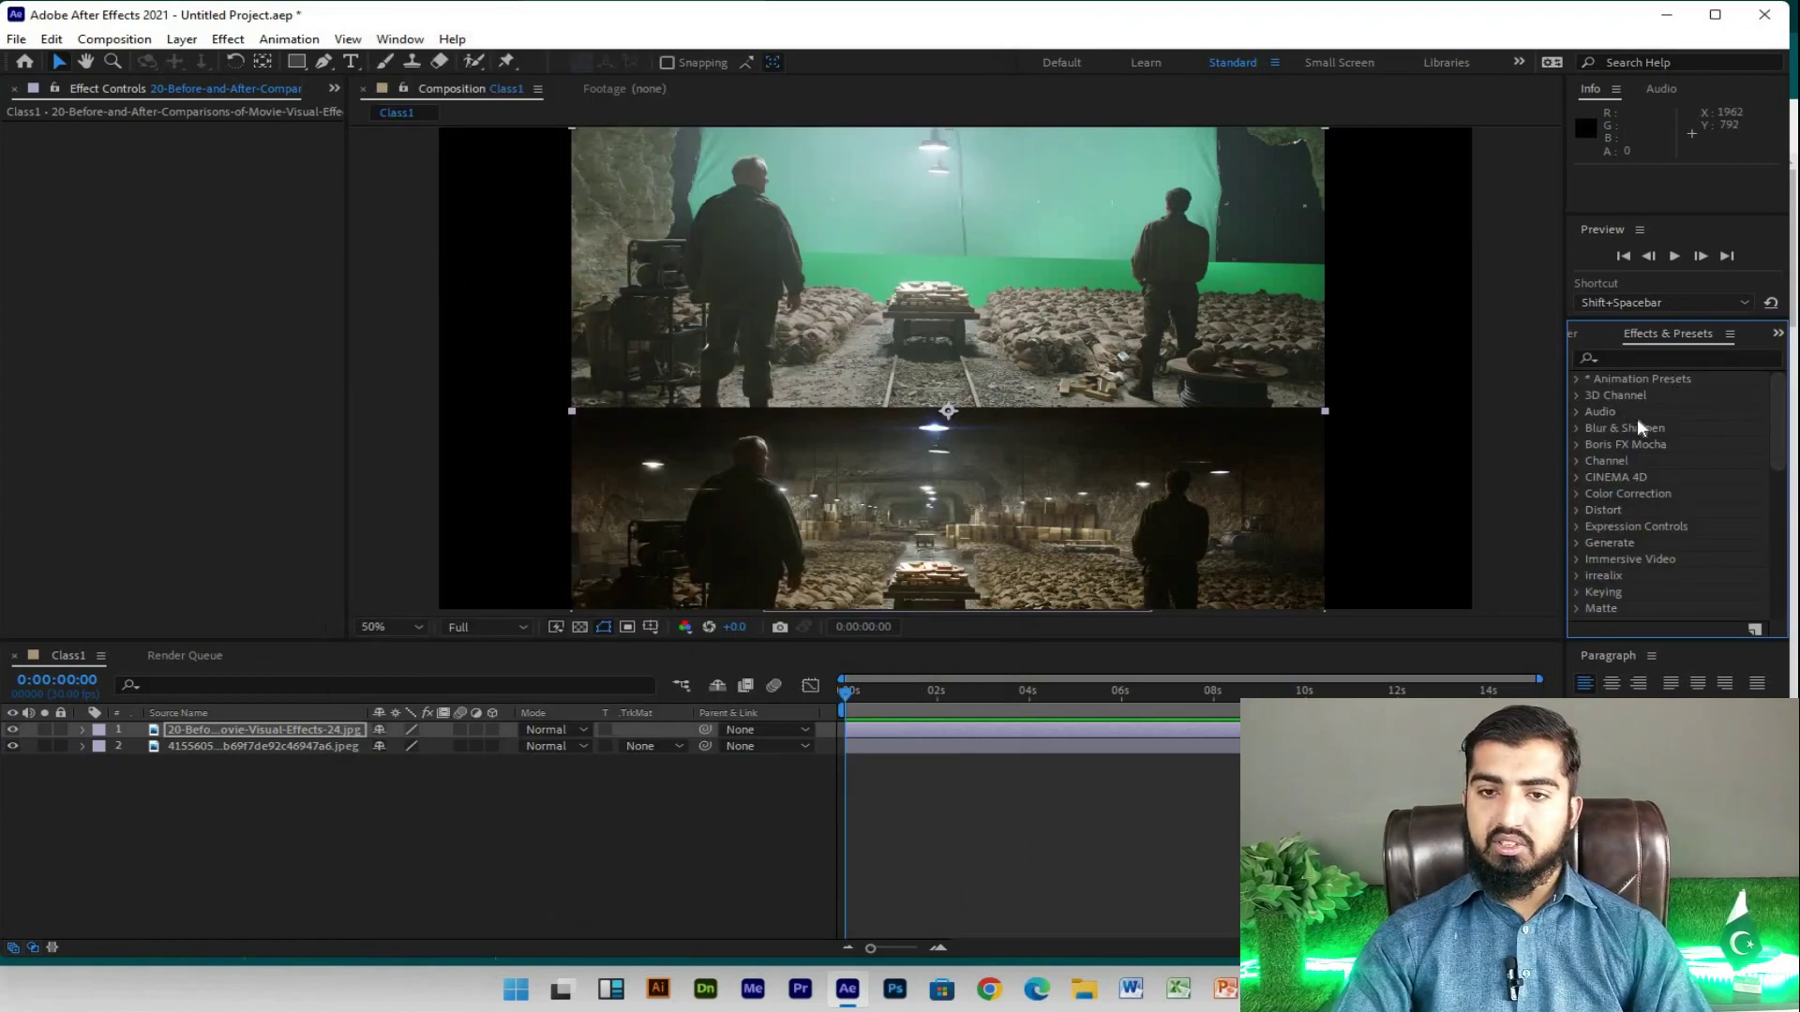
pyautogui.click(1656, 359)
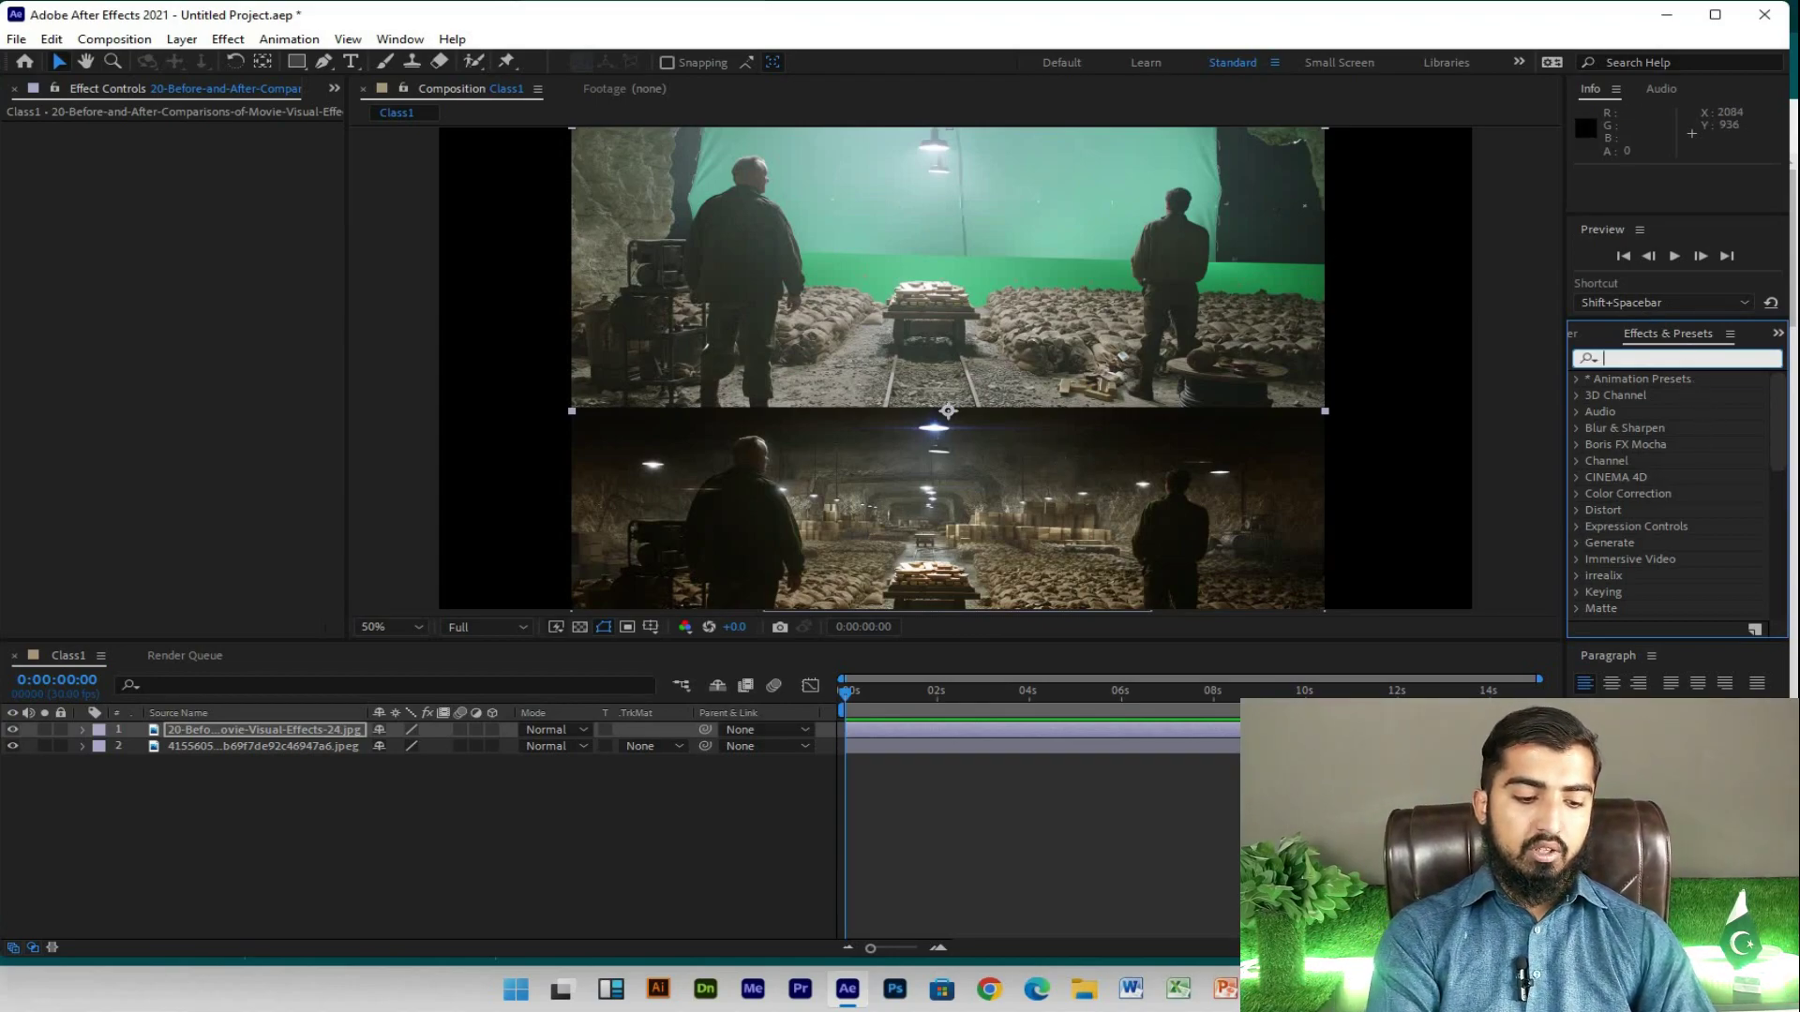
# Step: Search 'blur', apply Camera Lens Blur to the before/after image, then undo it
pyautogui.write('blur')
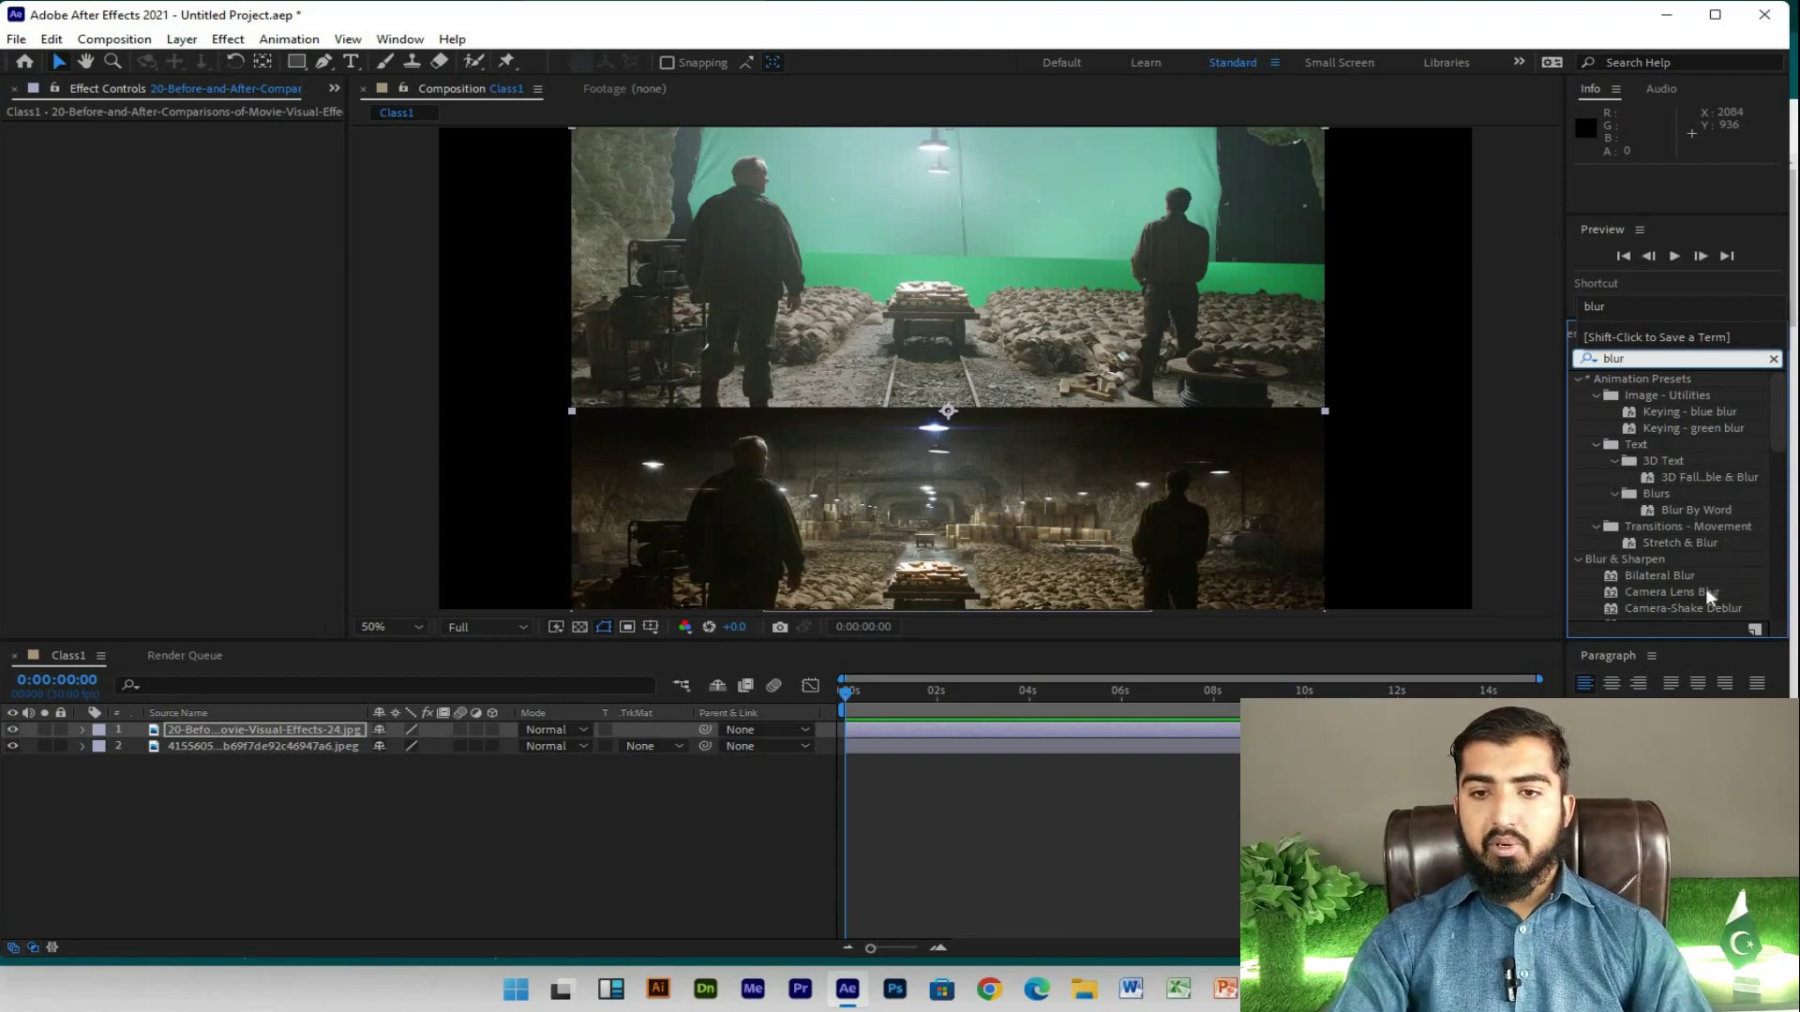
pyautogui.moveTo(1701, 590); pyautogui.dragTo(1061, 401)
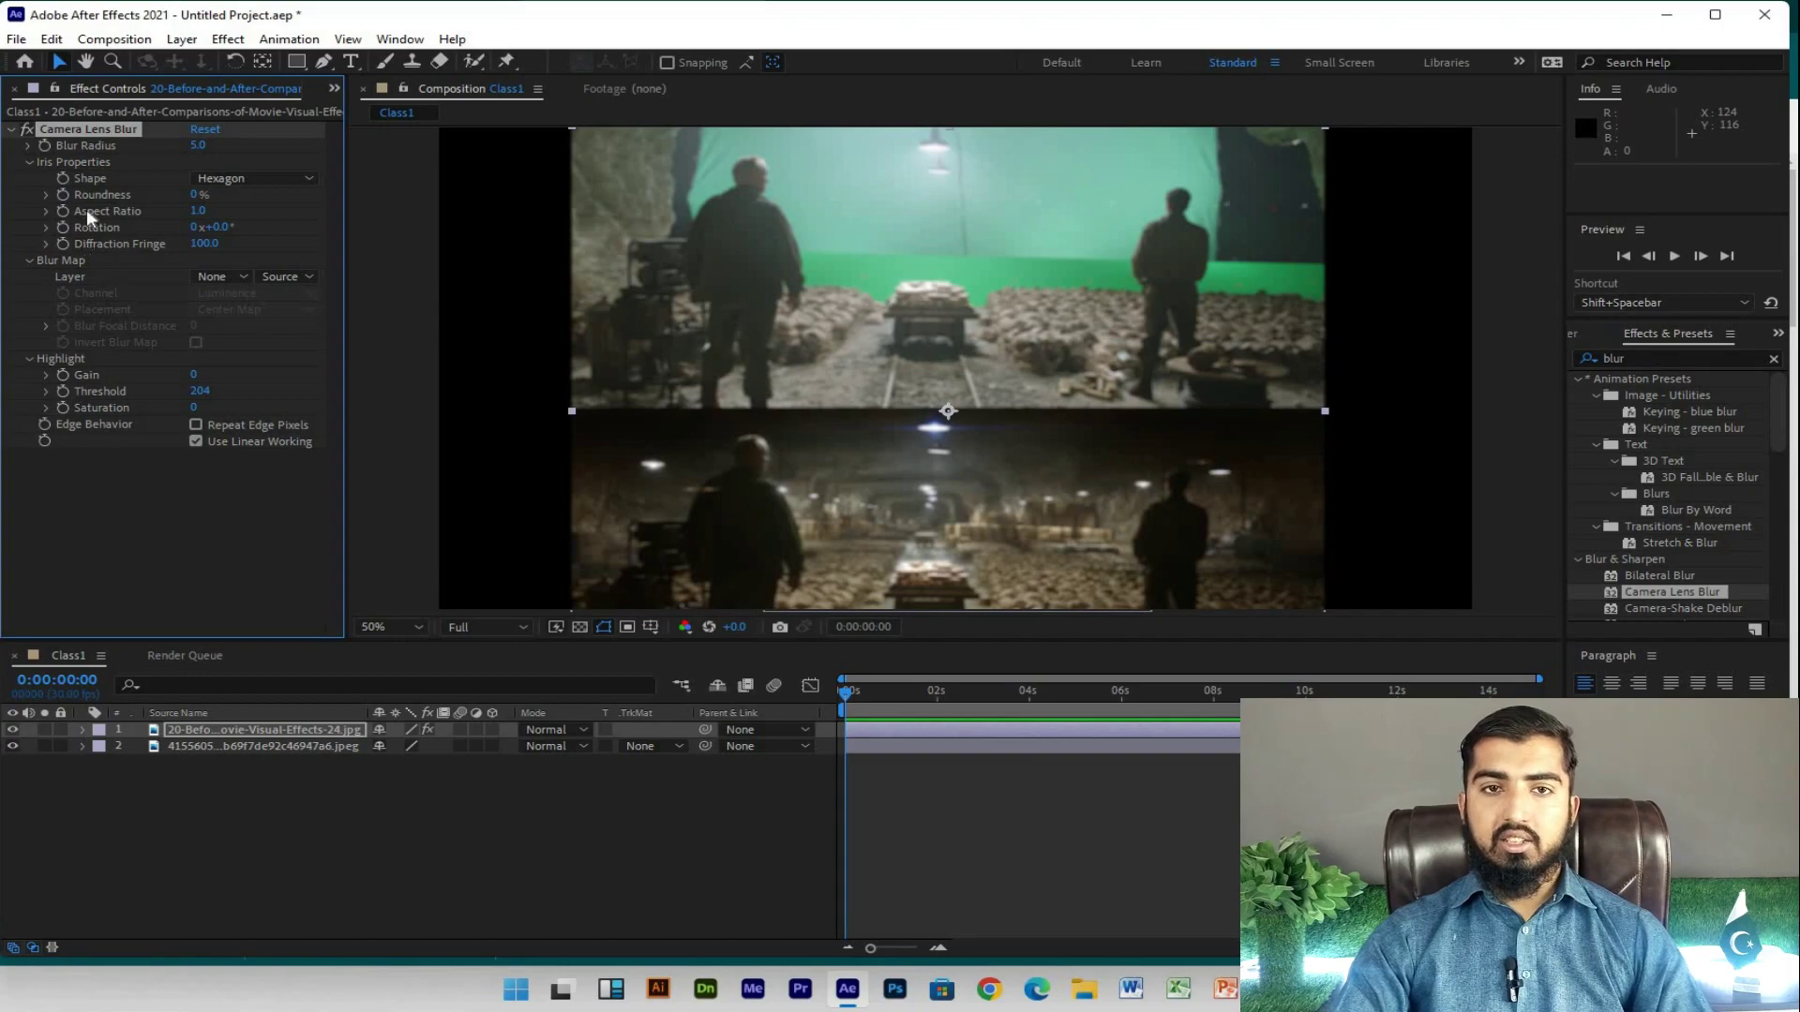
pyautogui.click(13, 90)
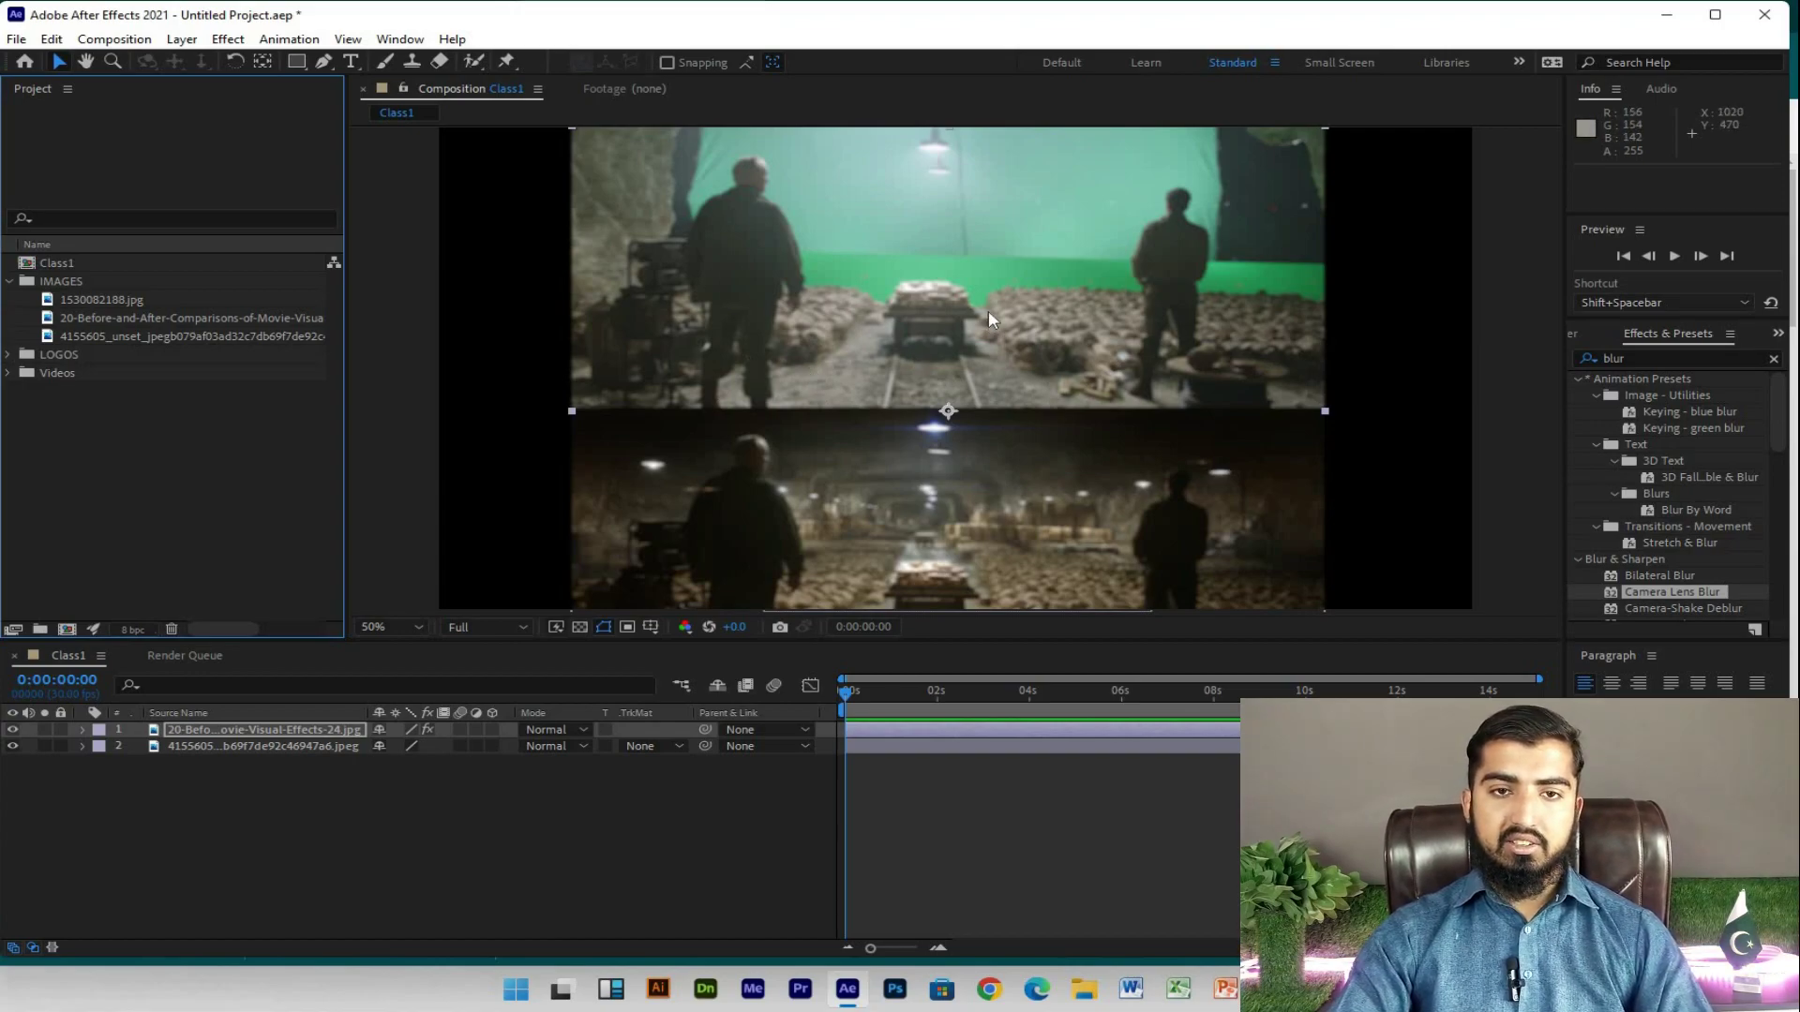
pyautogui.moveTo(988, 309)
pyautogui.mouseDown()
pyautogui.moveTo(1023, 342)
pyautogui.moveTo(980, 296)
pyautogui.mouseUp()
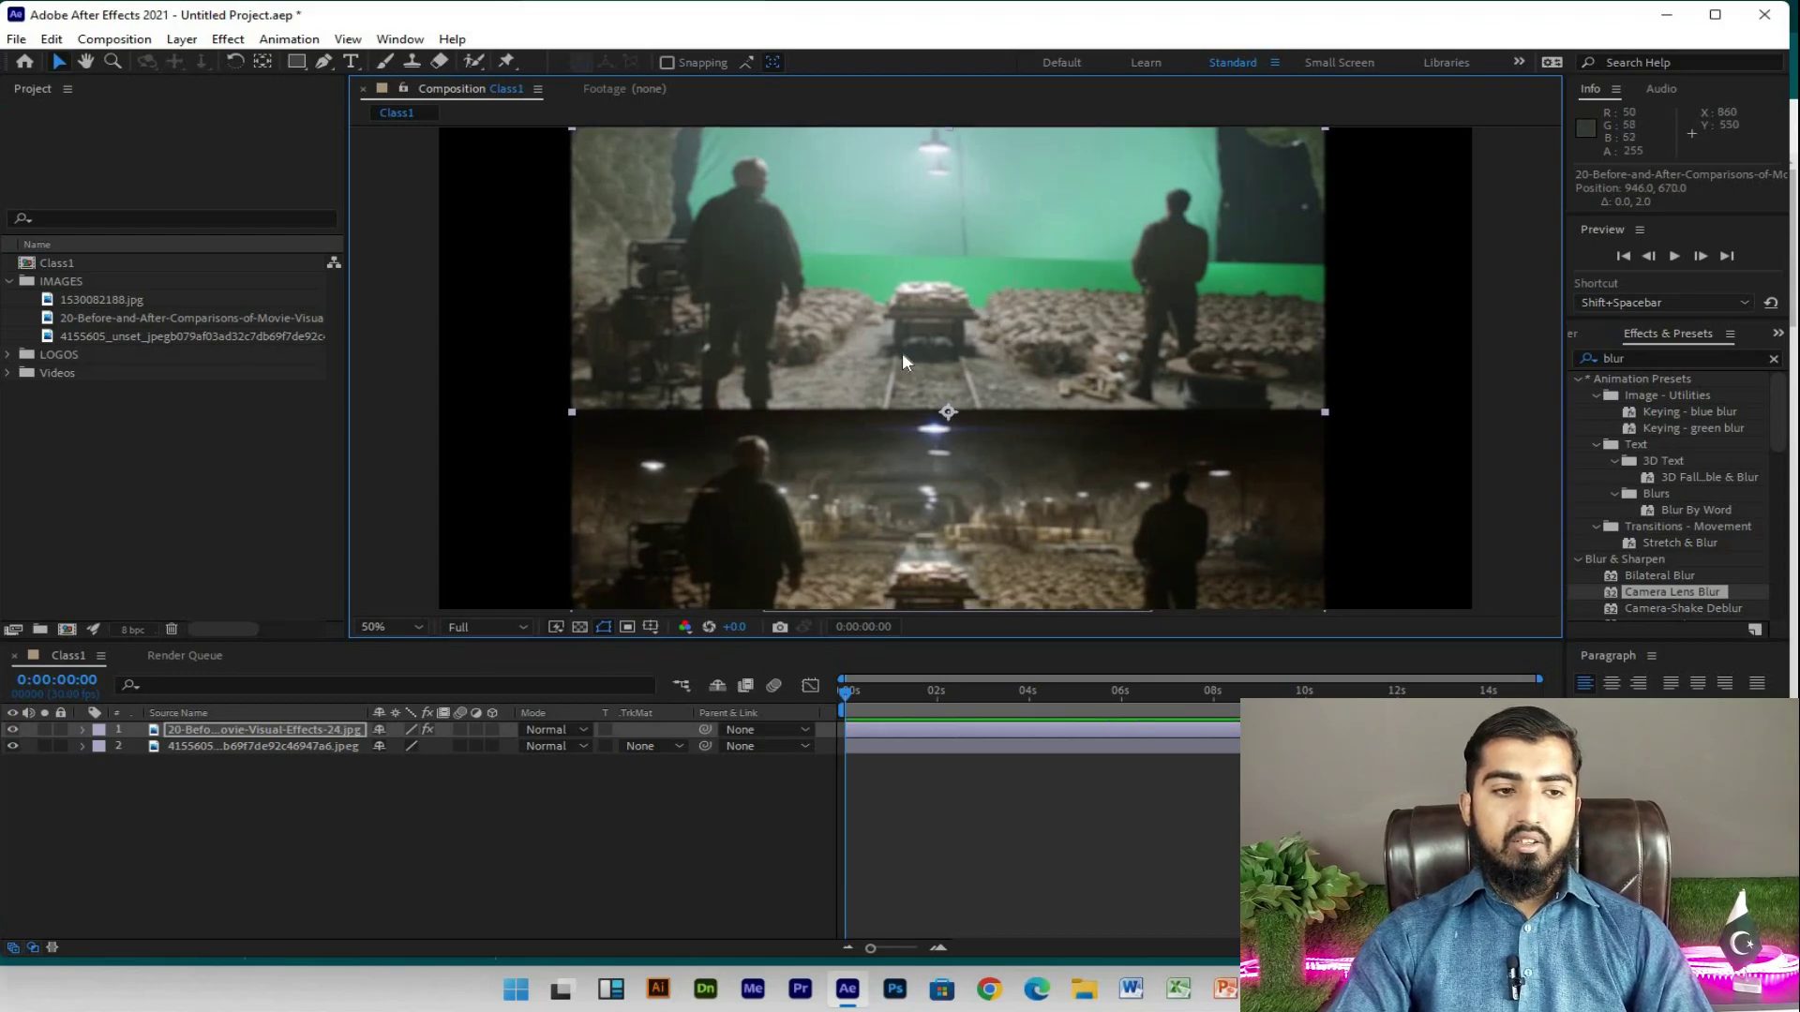
pyautogui.hotkey('ctrl', 'z')
pyautogui.hotkey('ctrl', 'z')
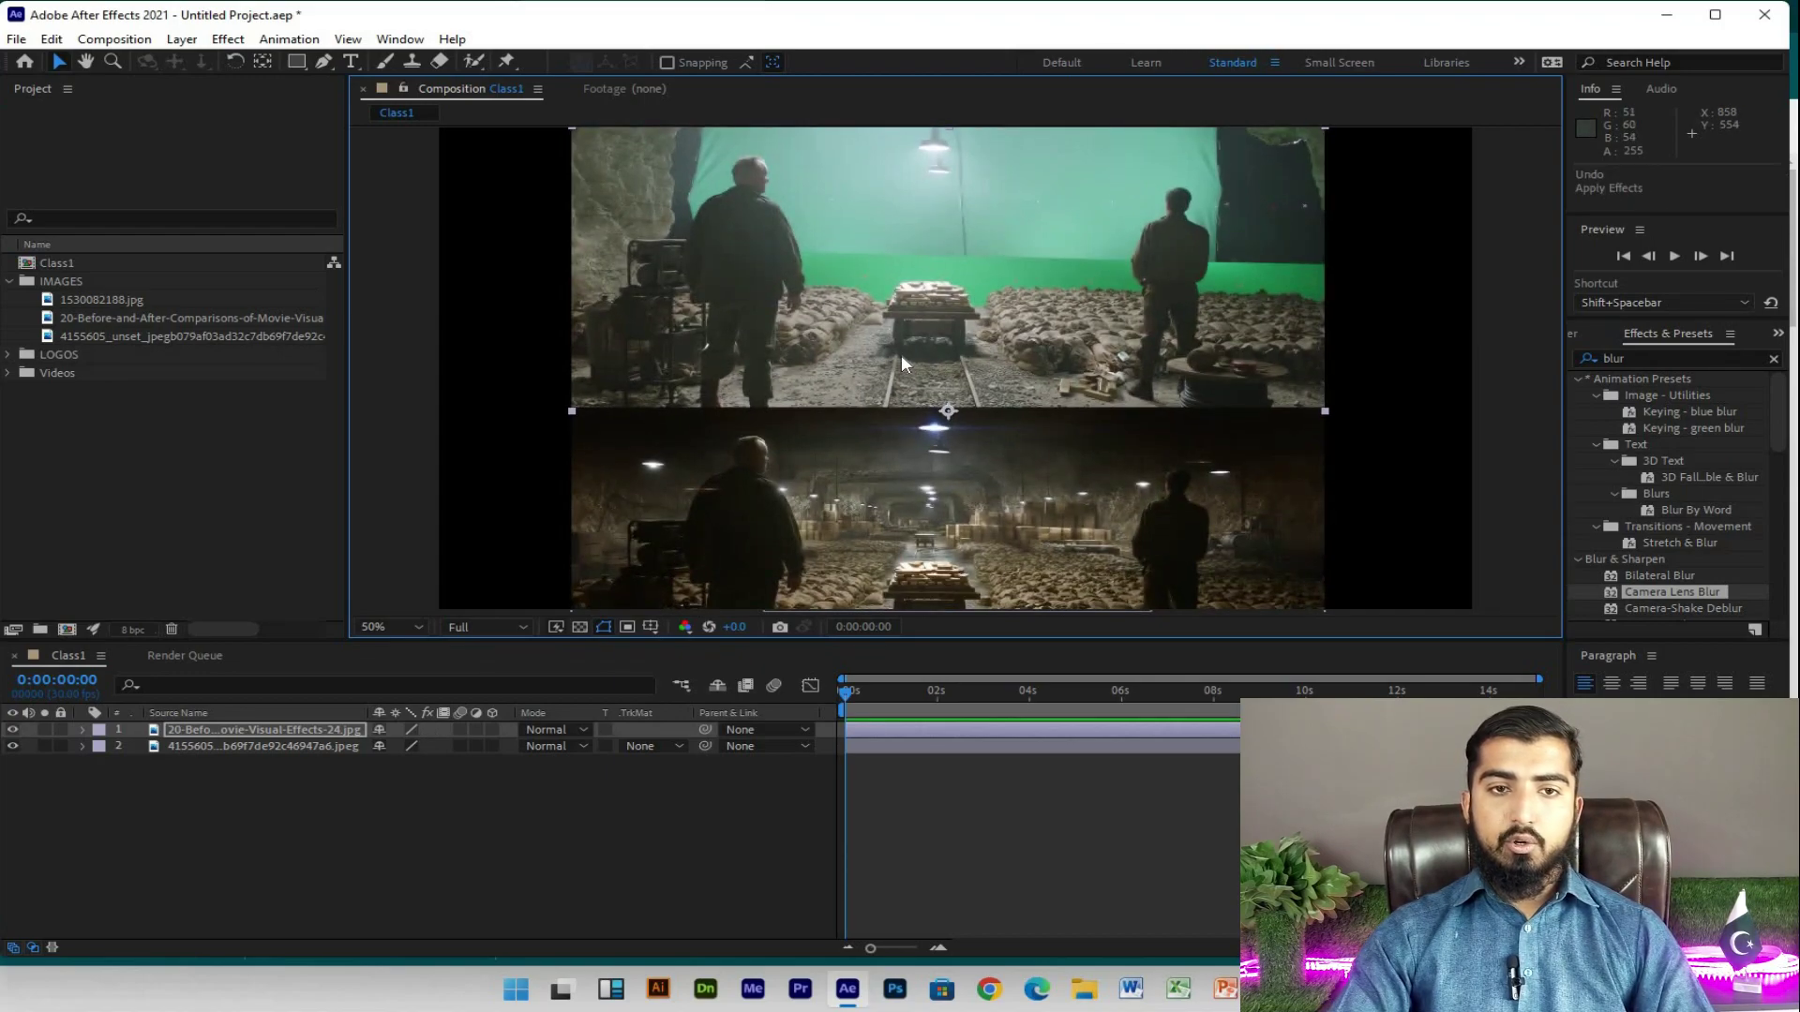
# Step: Delete the second image layer and move the before/after image slightly up
pyautogui.click(232, 747)
pyautogui.press('Delete')
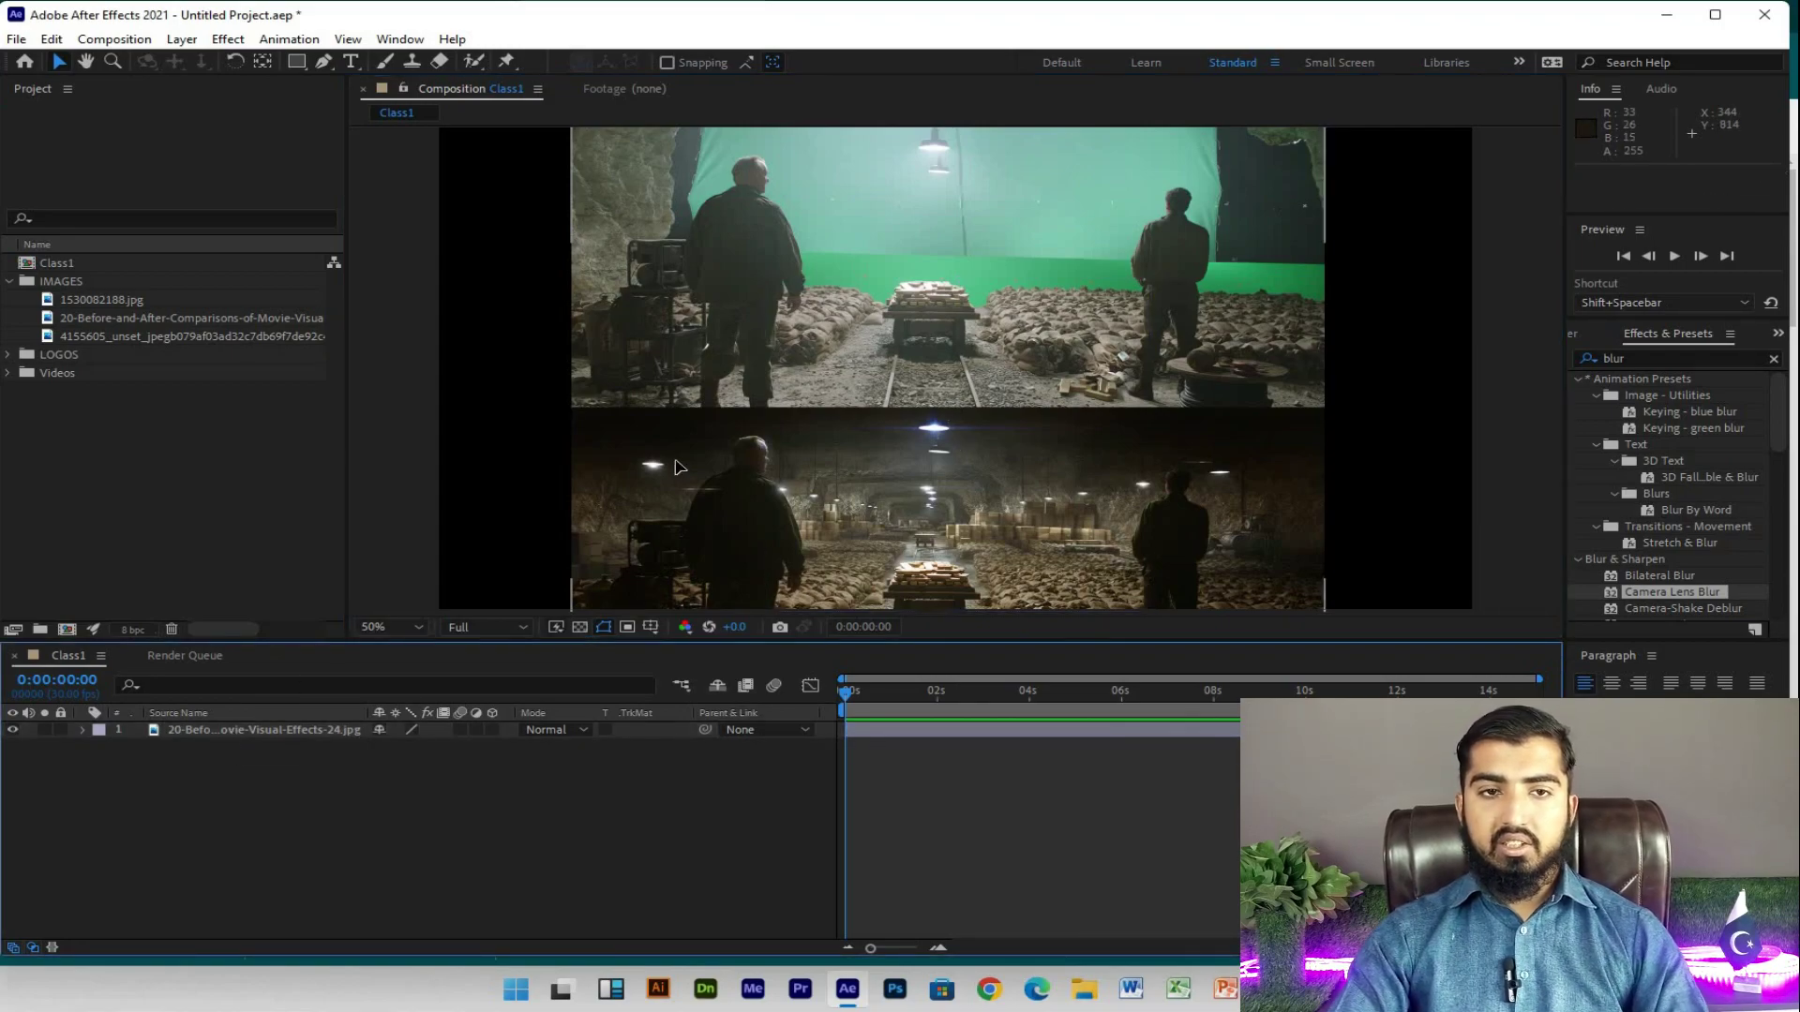
pyautogui.click(1376, 114)
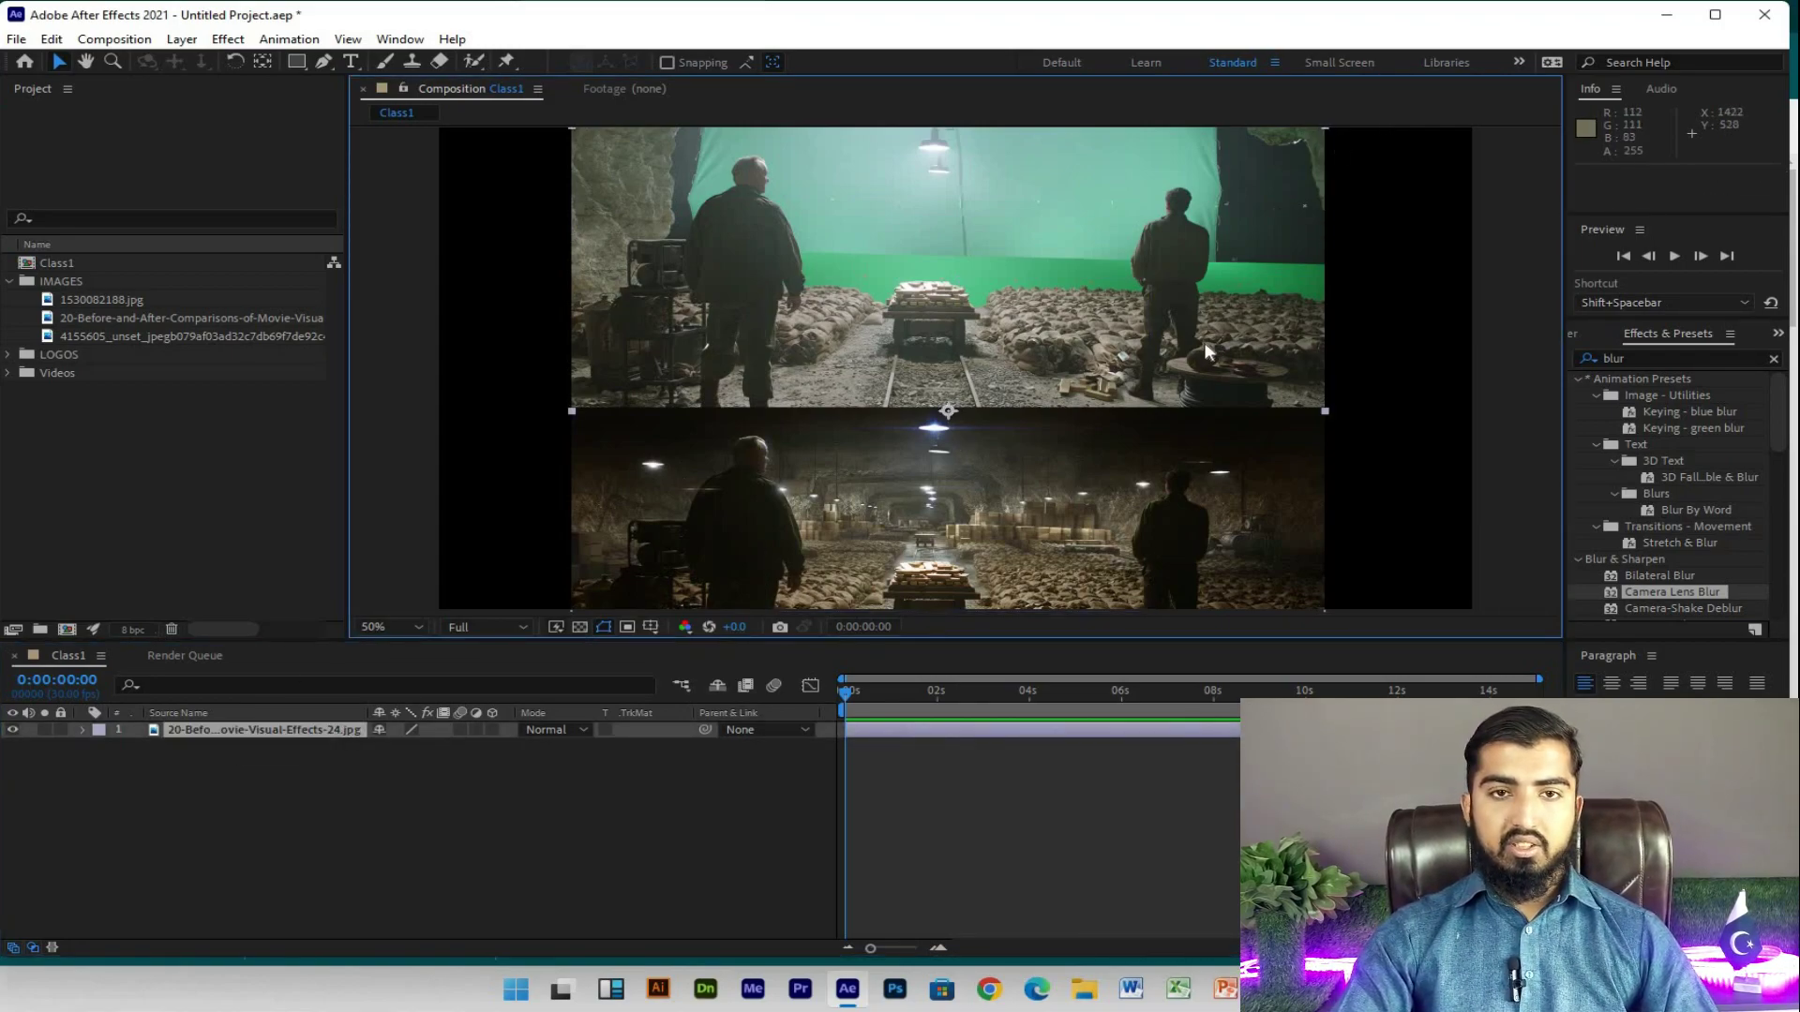
pyautogui.scroll(-2, 1207, 350)
pyautogui.moveTo(1206, 320); pyautogui.dragTo(1208, 300)
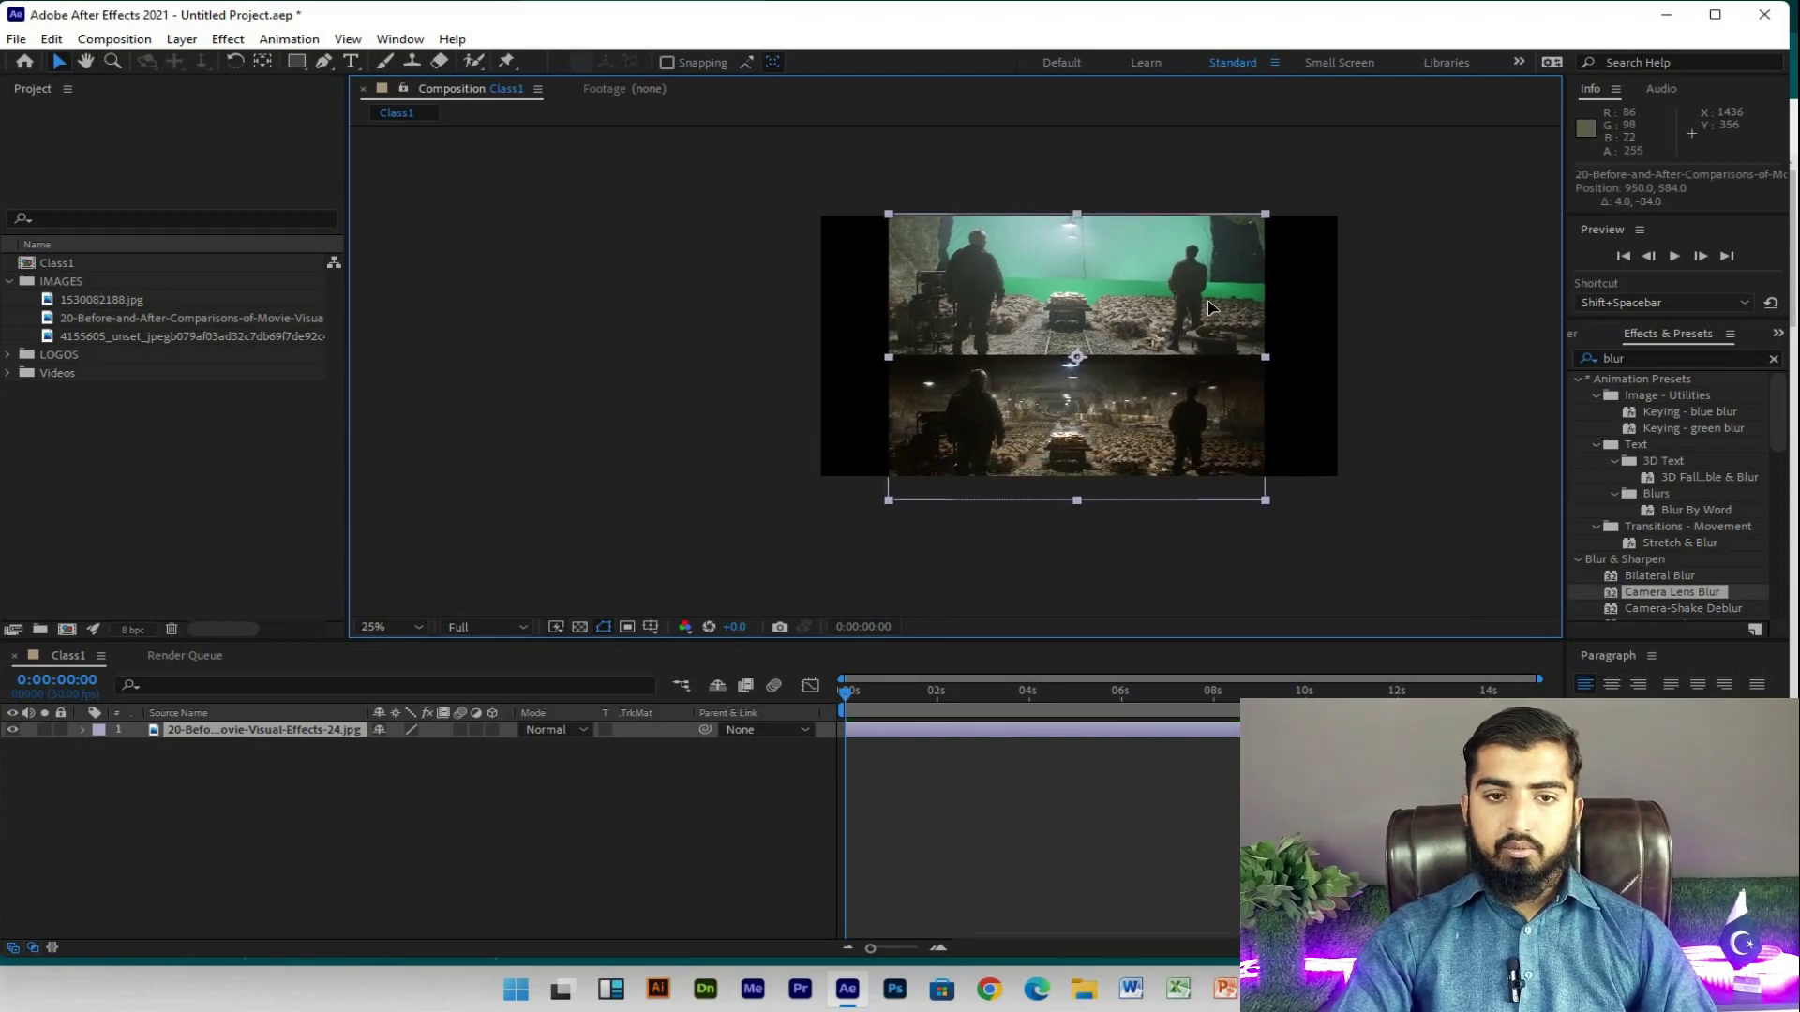
# Step: Try enlarging the image from its corner handle, then undo back to its original size
pyautogui.click(1289, 184)
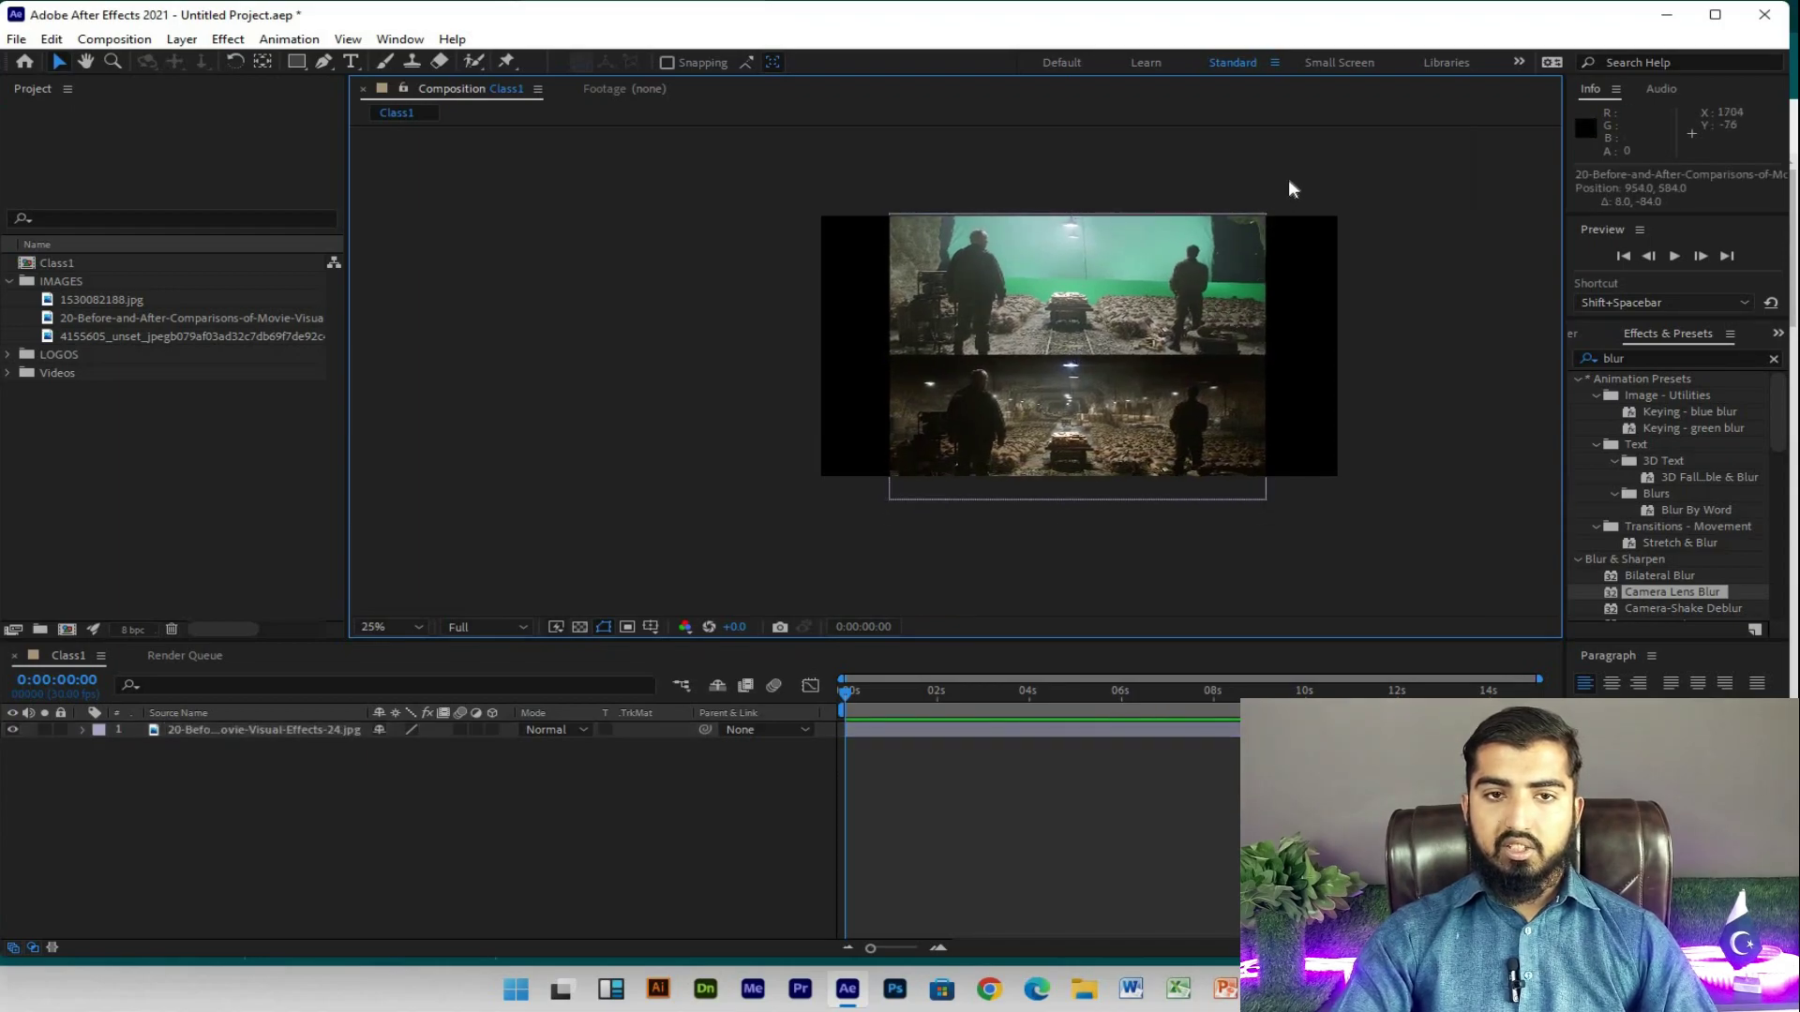
pyautogui.click(1237, 249)
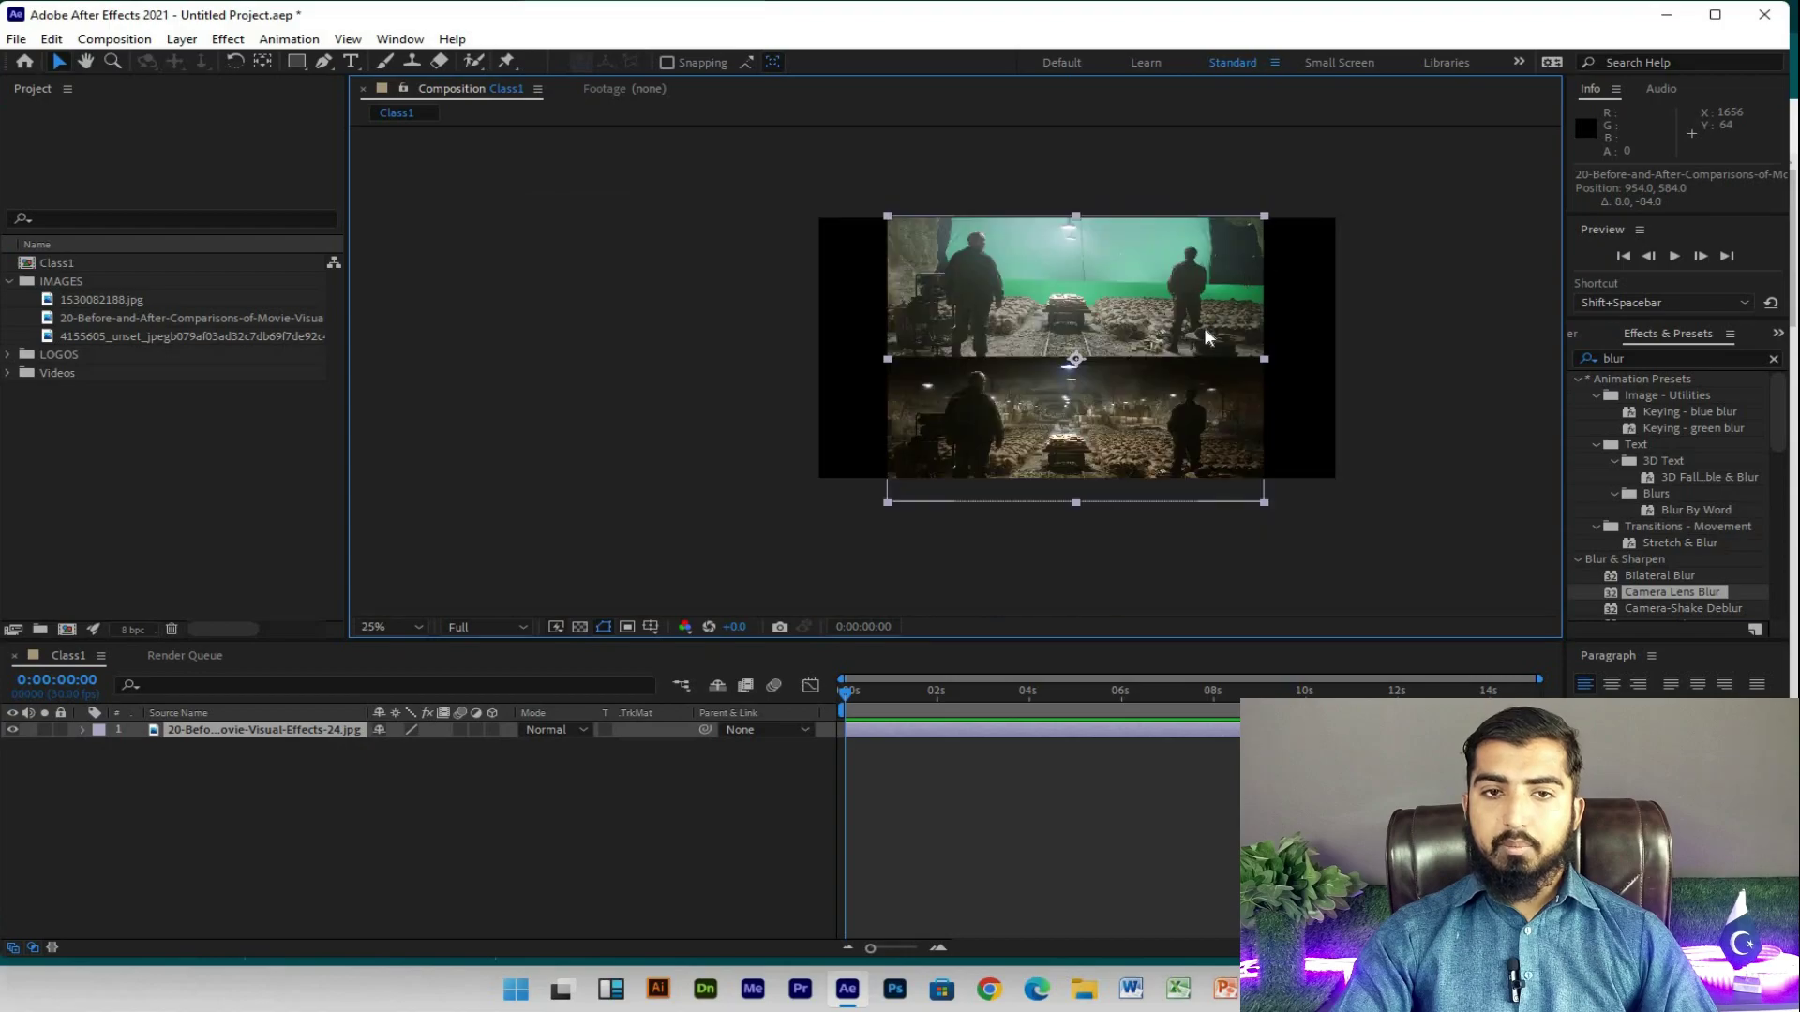
pyautogui.scroll(2, 1204, 328)
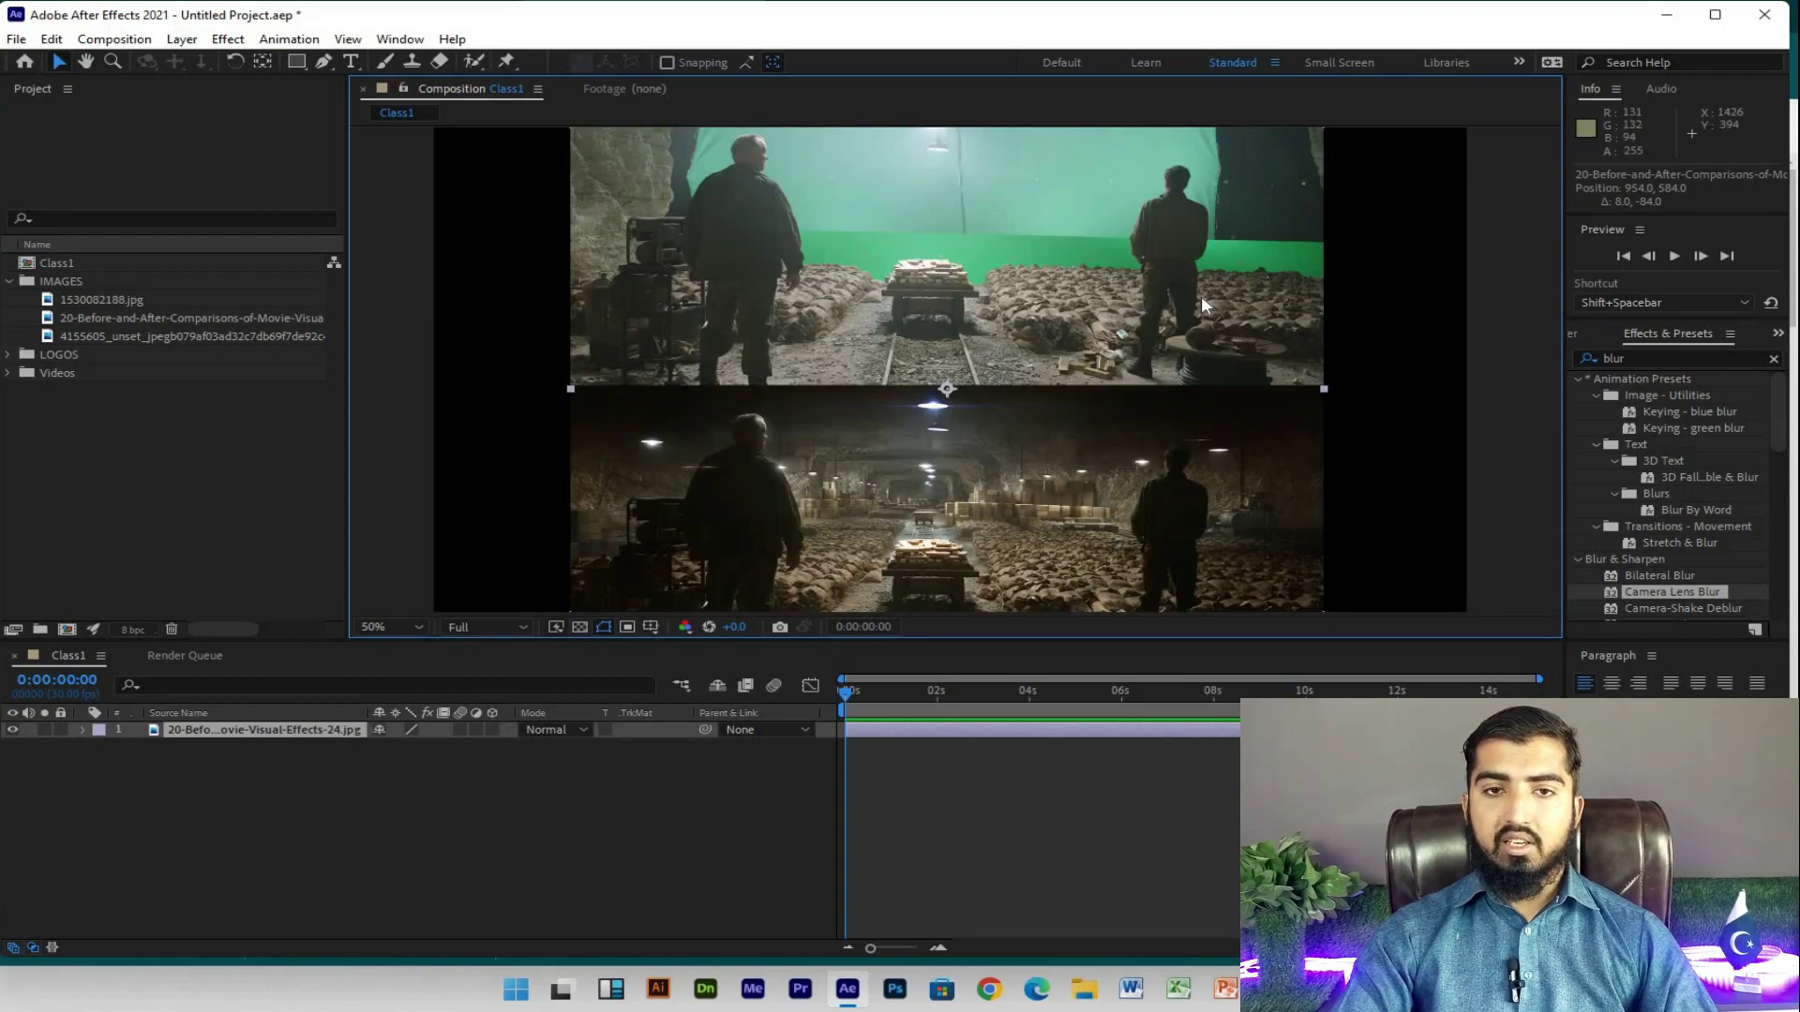
pyautogui.scroll(-2, 1200, 295)
pyautogui.moveTo(1260, 201); pyautogui.dragTo(1340, 161)
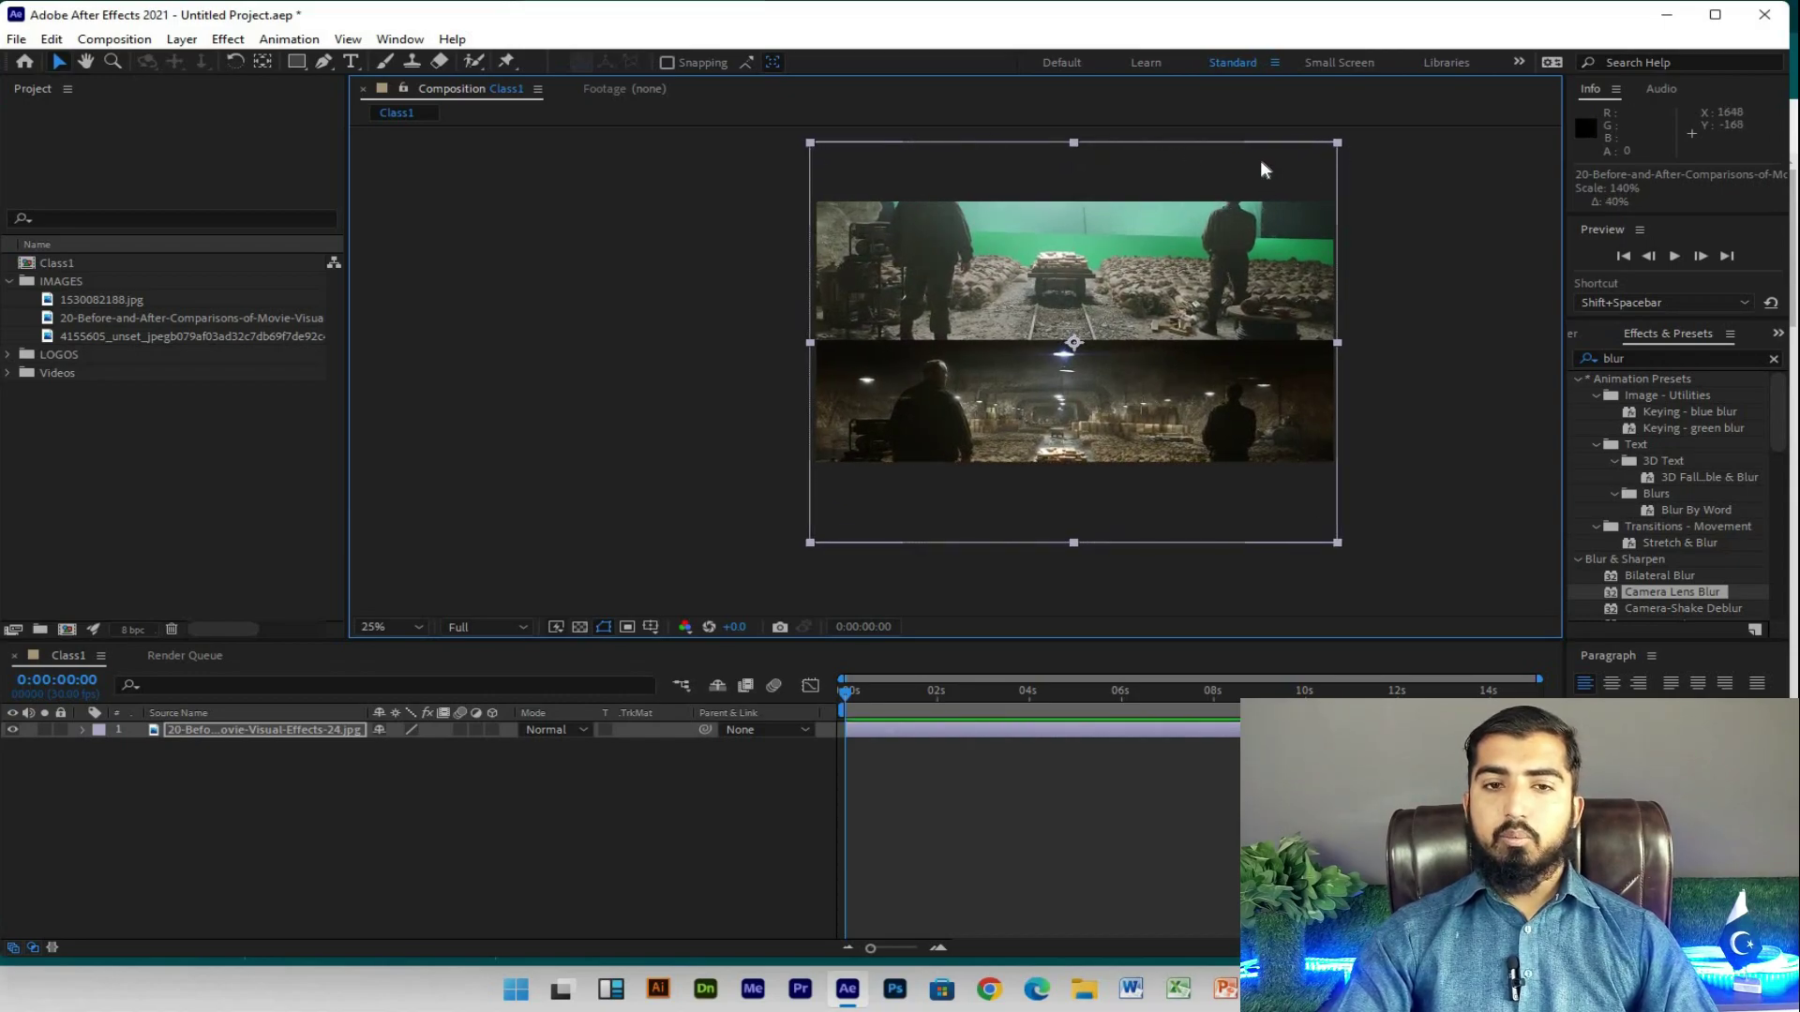
pyautogui.hotkey('ctrl', 'z')
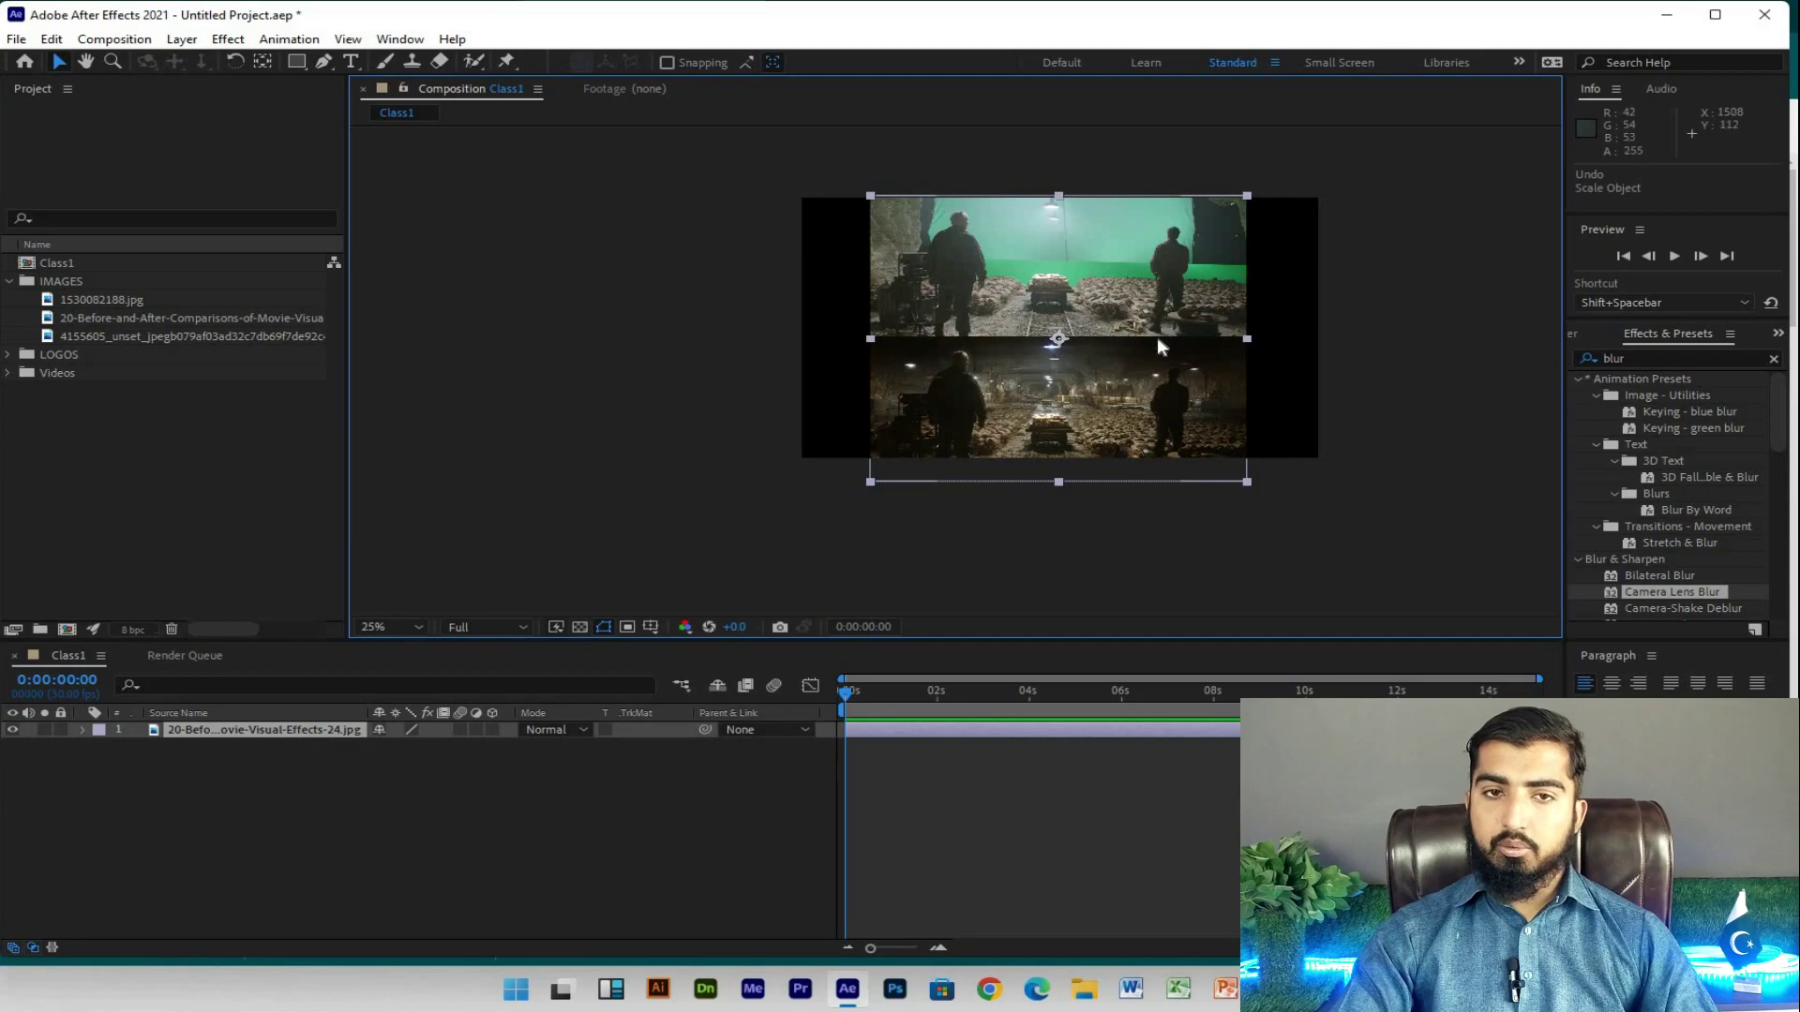
pyautogui.hotkey('ctrl', 'shift', 'z')
pyautogui.hotkey('ctrl', 'z')
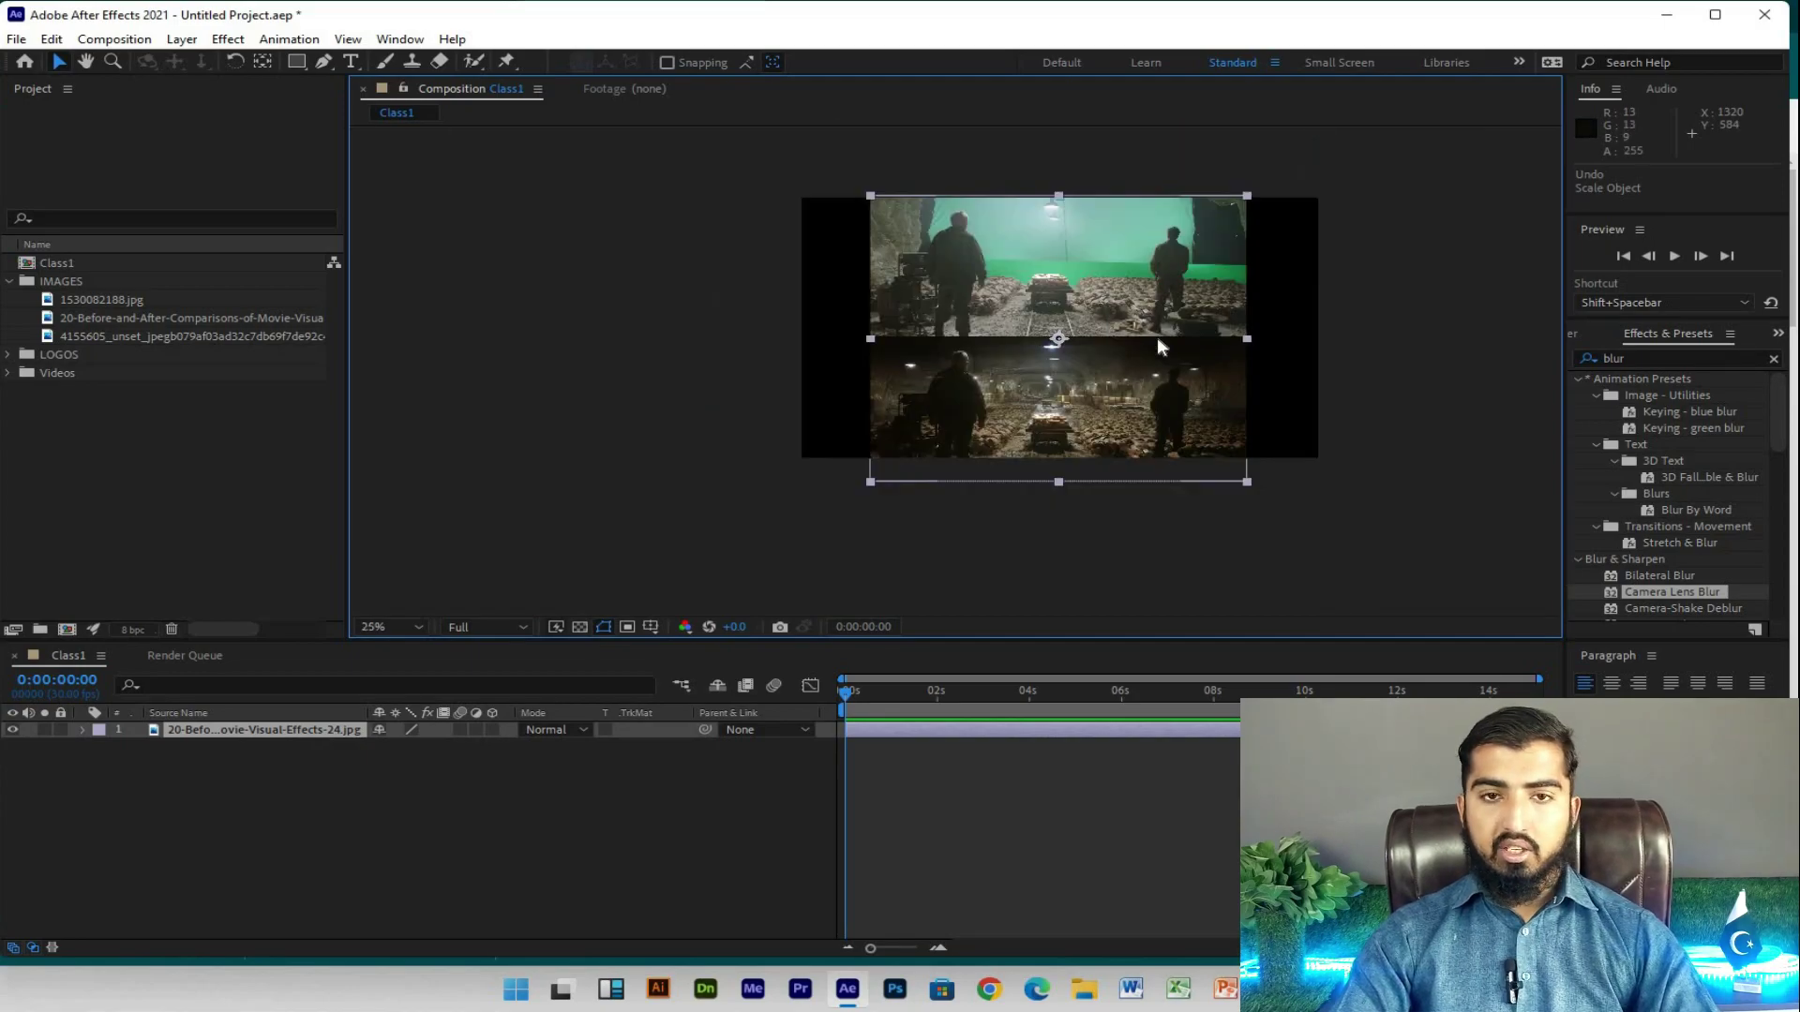
pyautogui.hotkey('ctrl', 'k')
pyautogui.moveTo(984, 234); pyautogui.dragTo(455, 234)
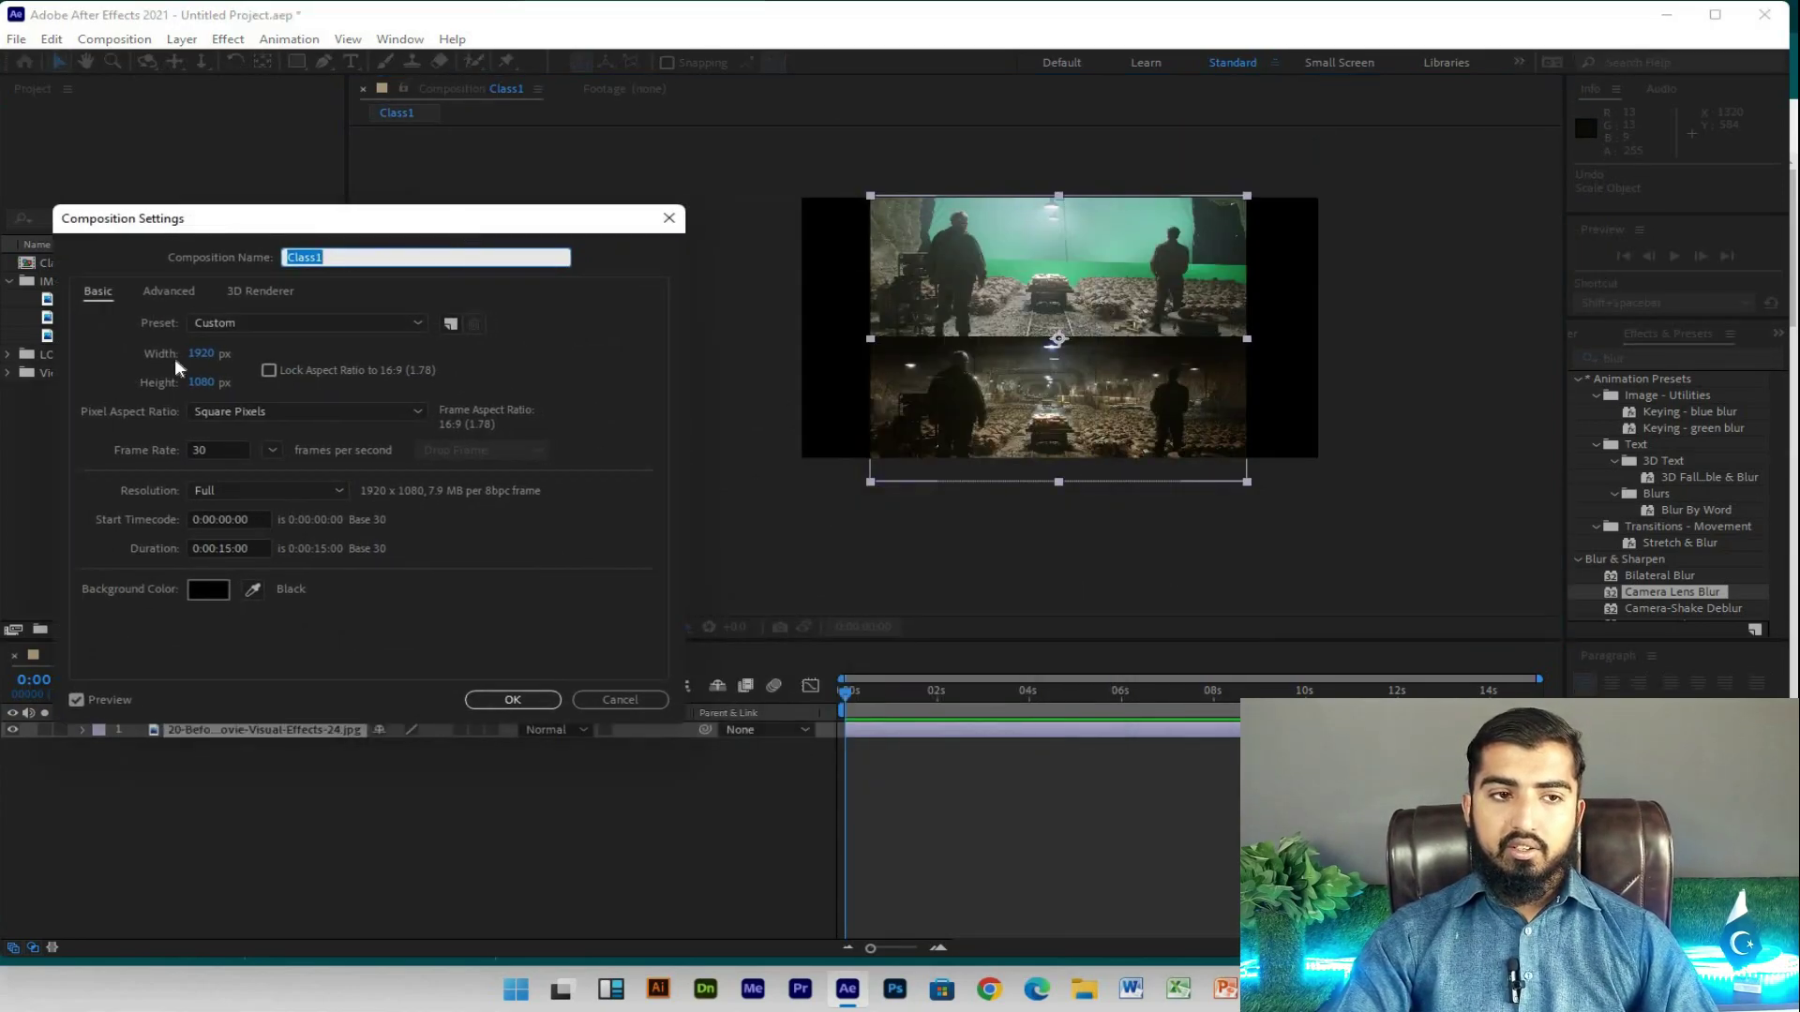
# Step: Scrub the Class1 width down from 1920 to 1388, then close the composition settings
pyautogui.moveTo(208, 353); pyautogui.dragTo(216, 365)
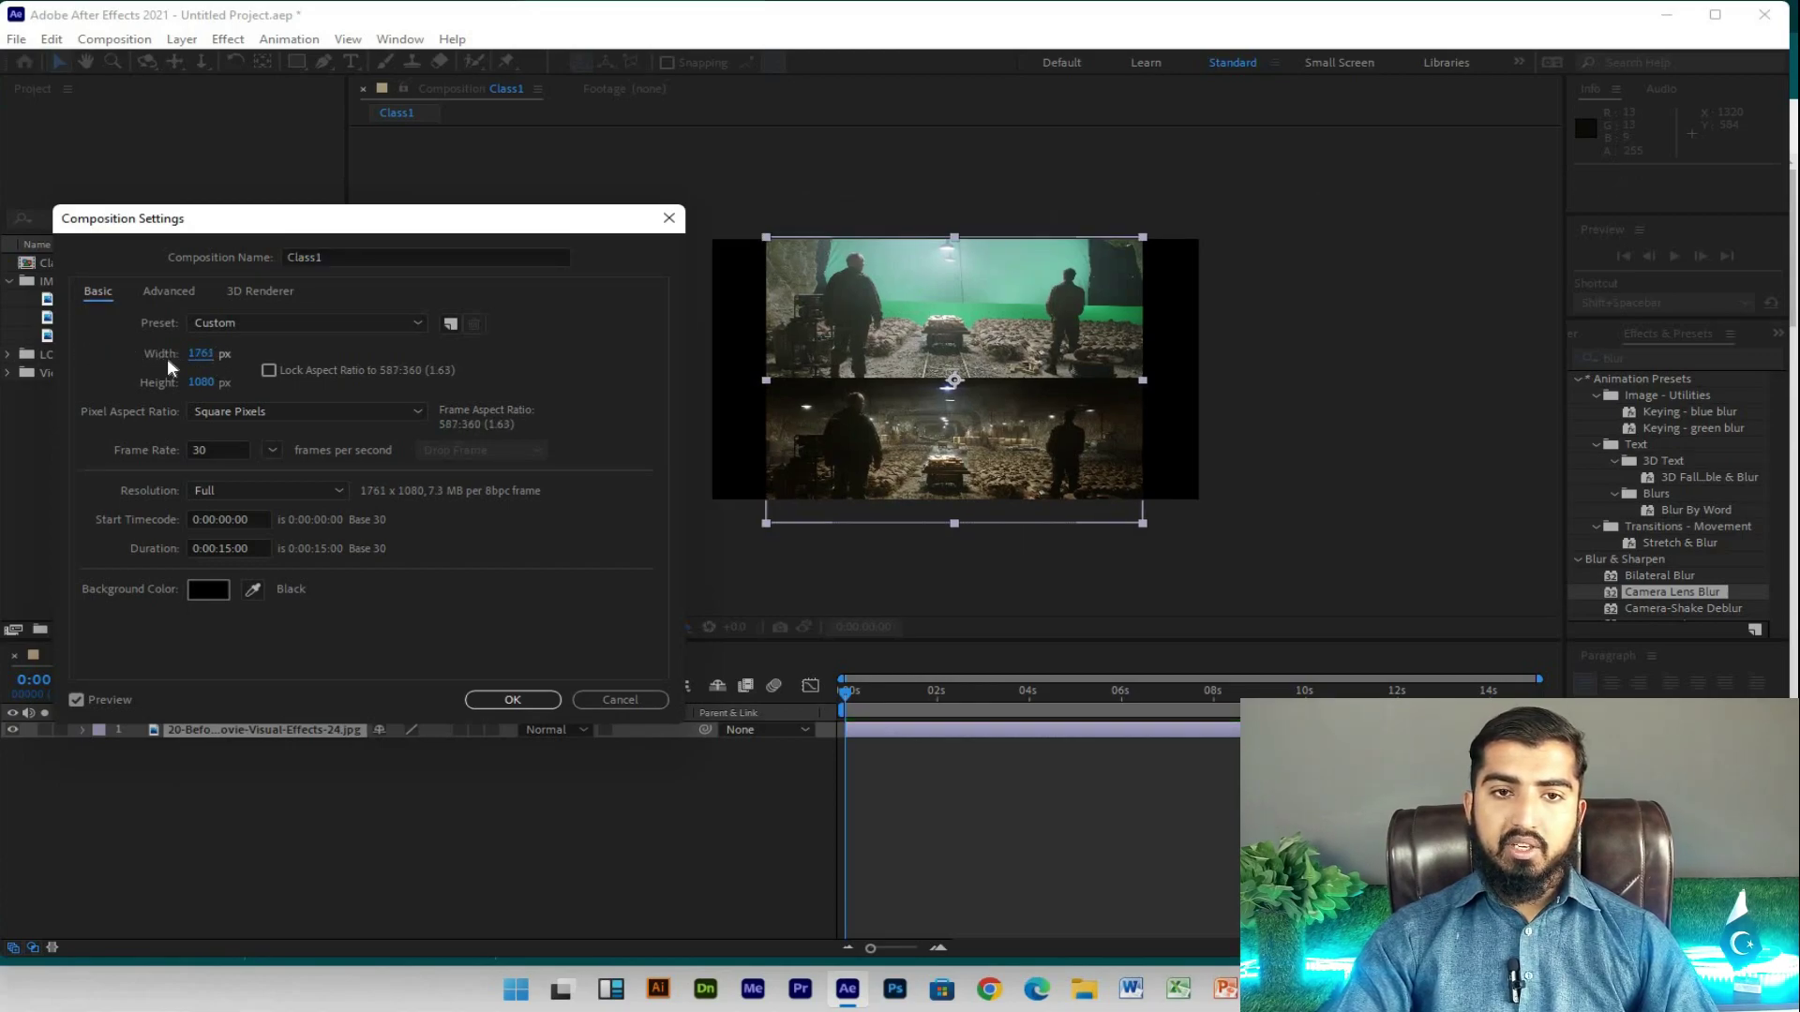
pyautogui.moveTo(214, 357)
pyautogui.mouseDown()
pyautogui.moveTo(168, 357)
pyautogui.moveTo(209, 362)
pyautogui.mouseUp()
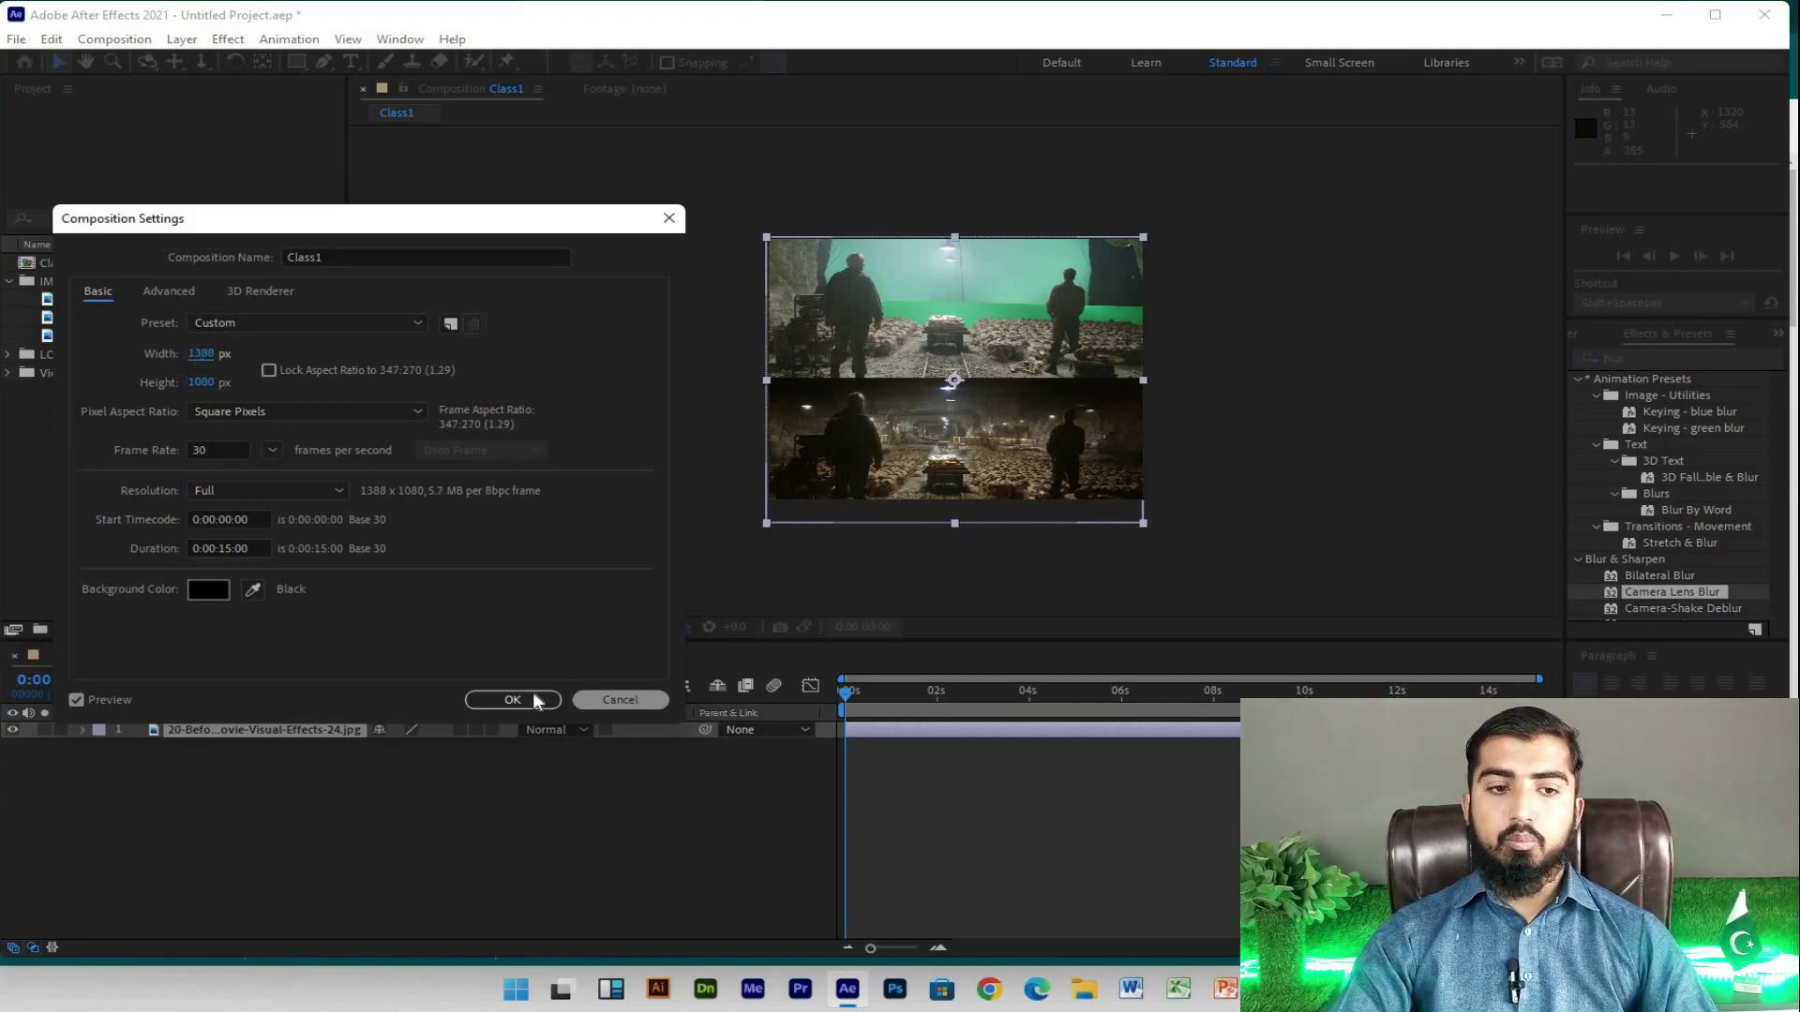
pyautogui.click(597, 699)
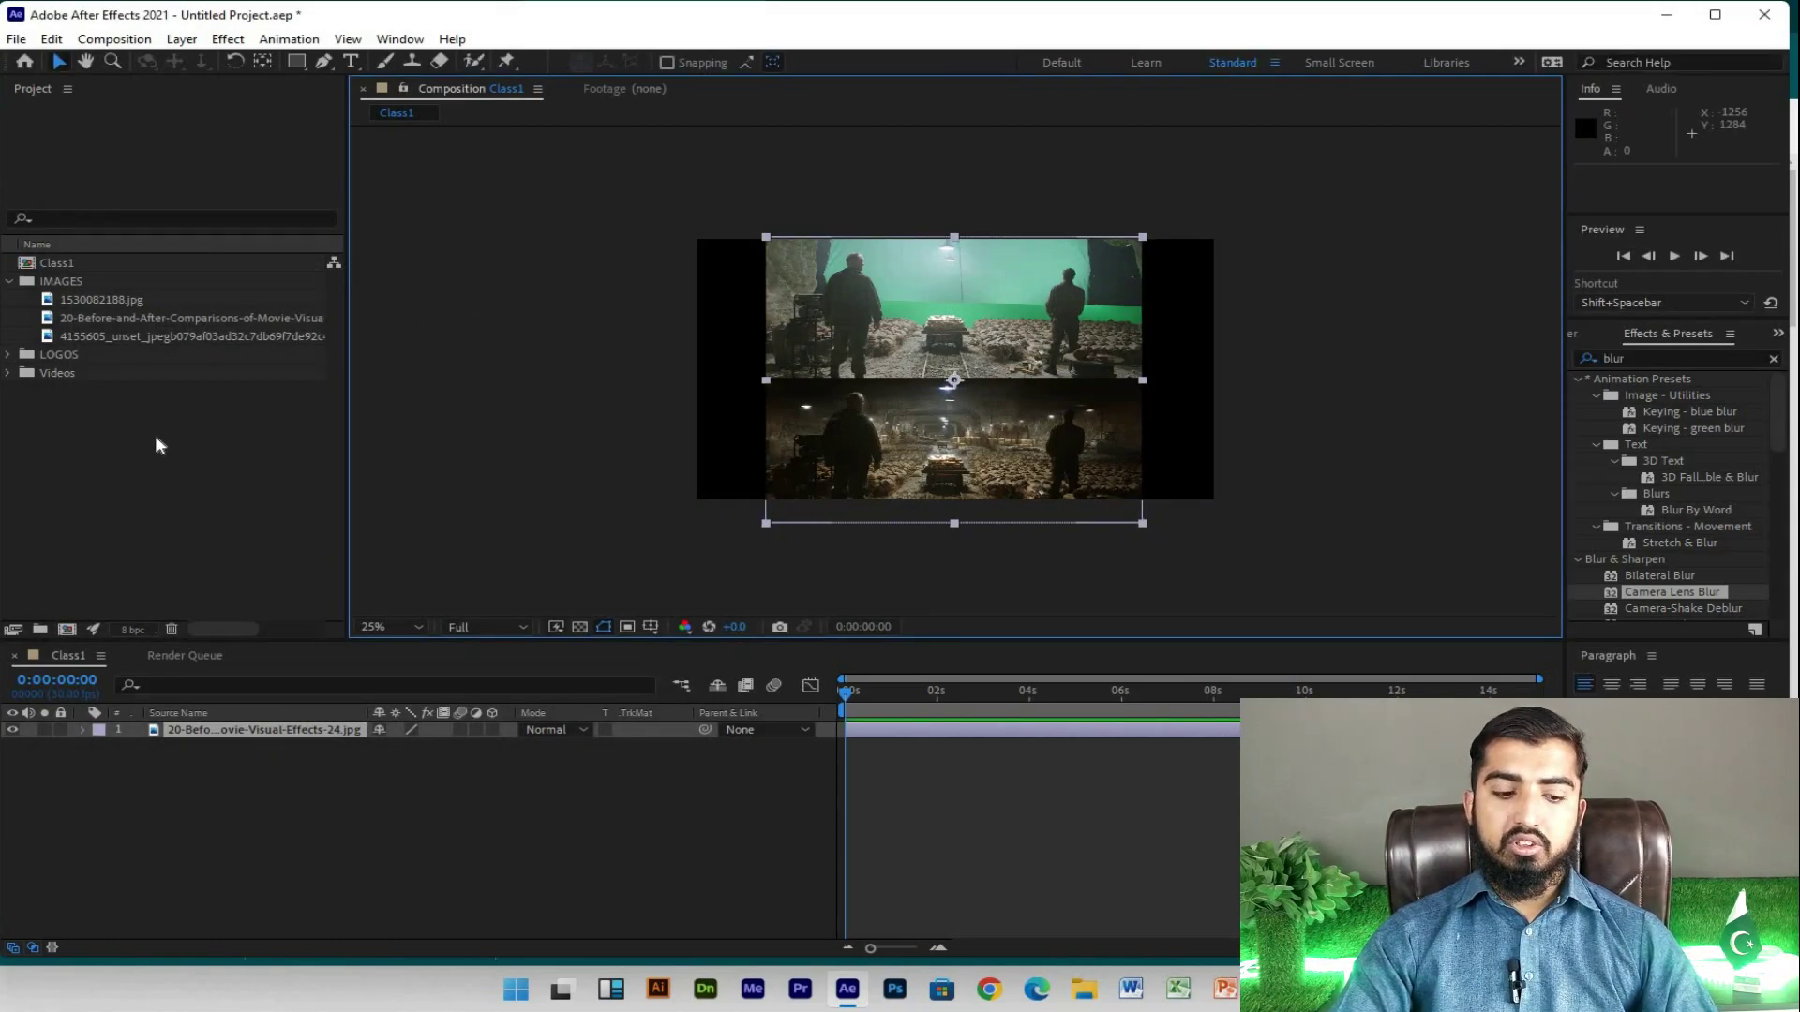
pyautogui.hotkey('ctrl', 'n')
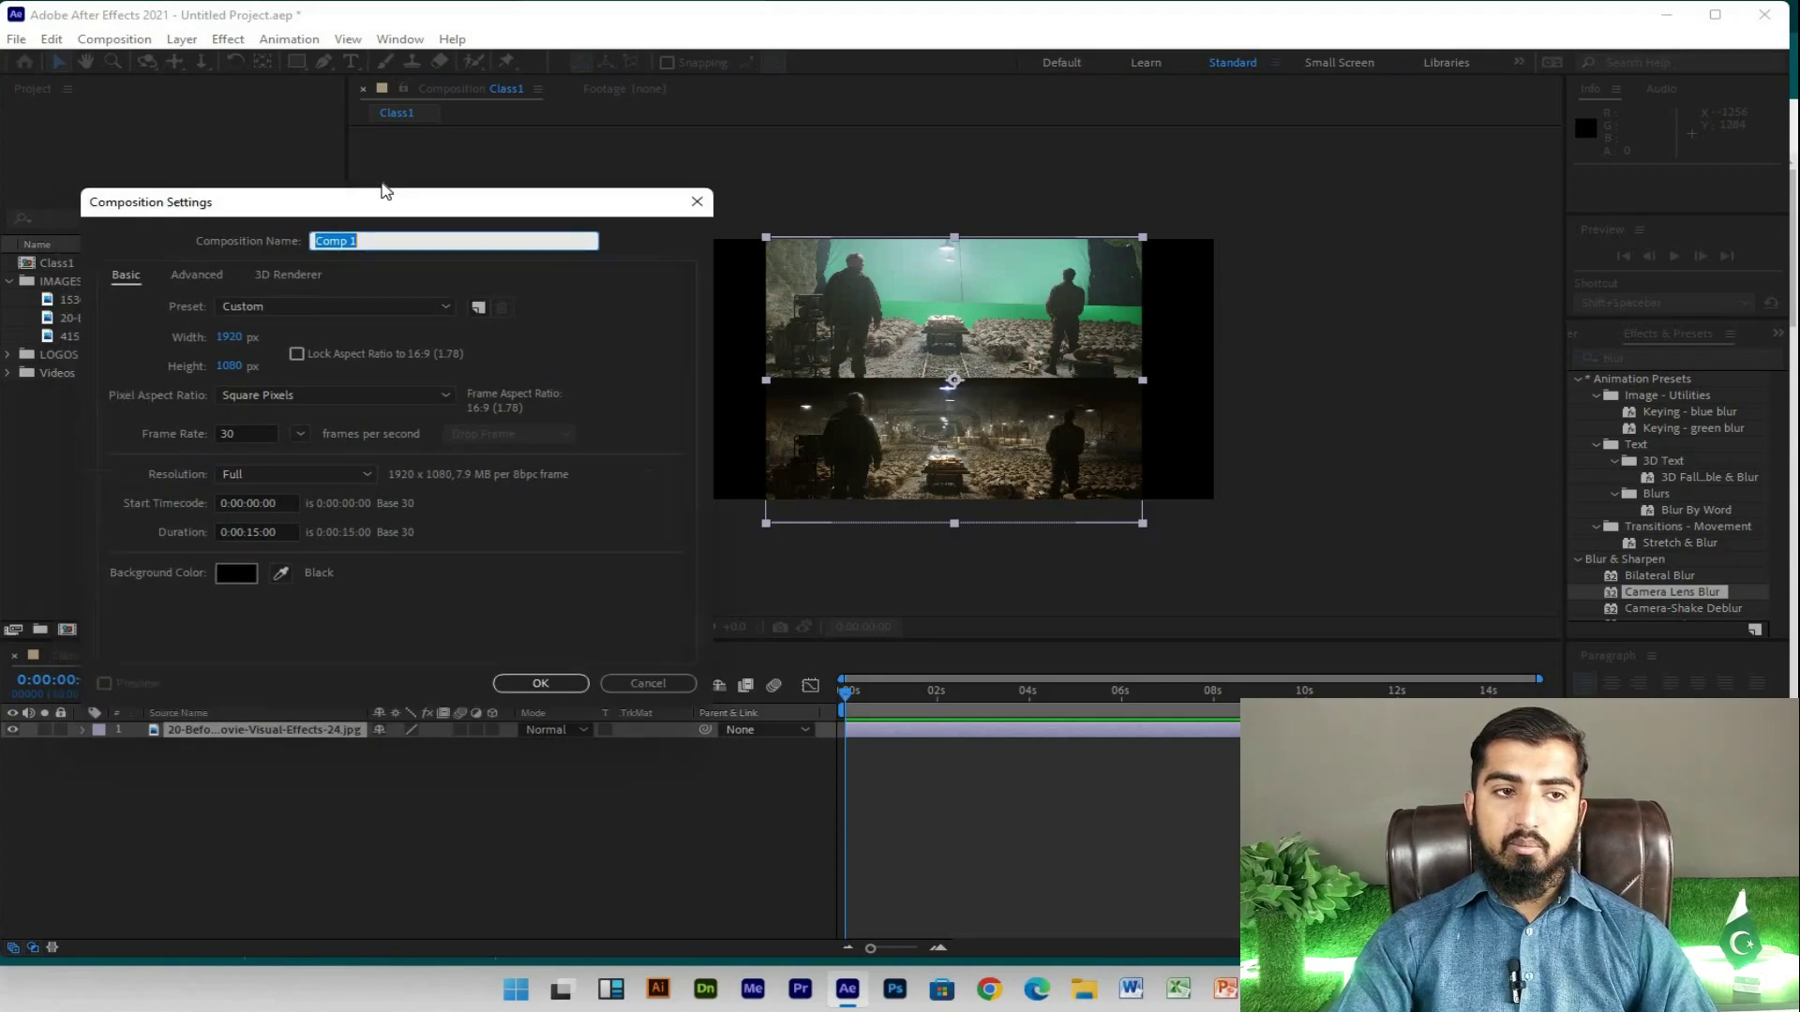
# Step: Cancel the new composition, then delete Class1 from the Project panel and confirm
pyautogui.click(699, 656)
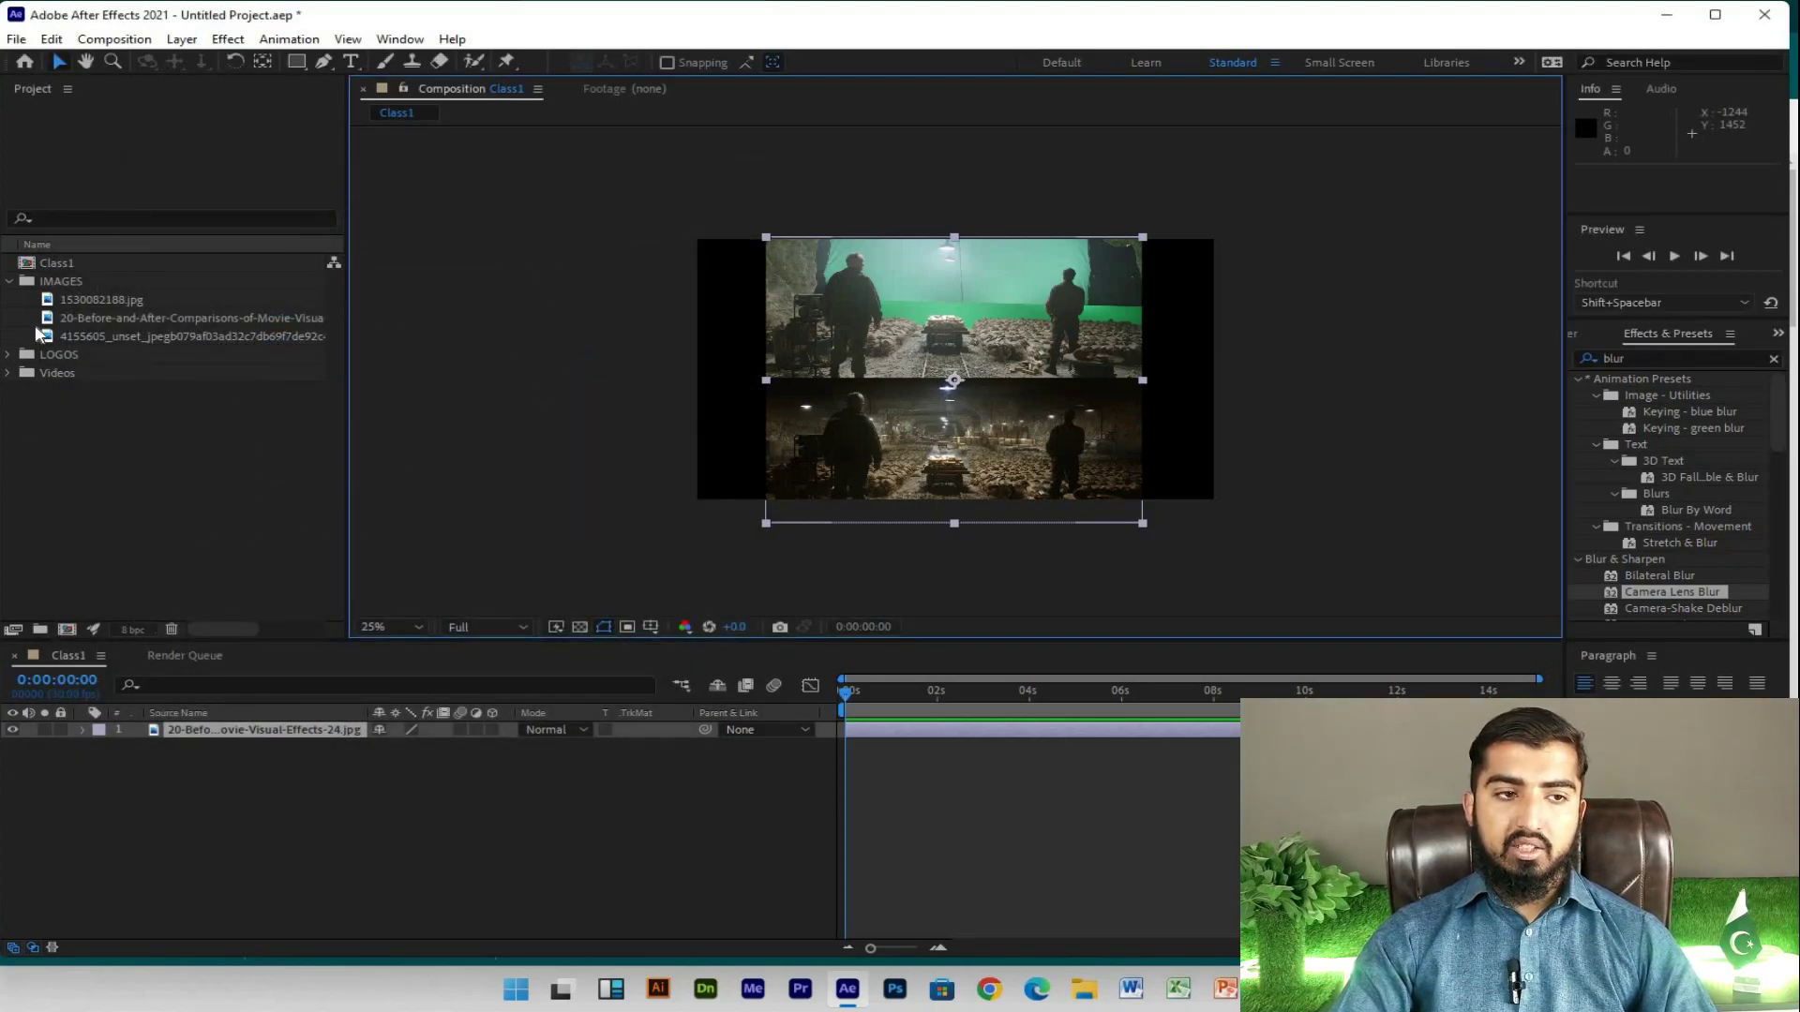
pyautogui.click(68, 266)
pyautogui.press('Delete')
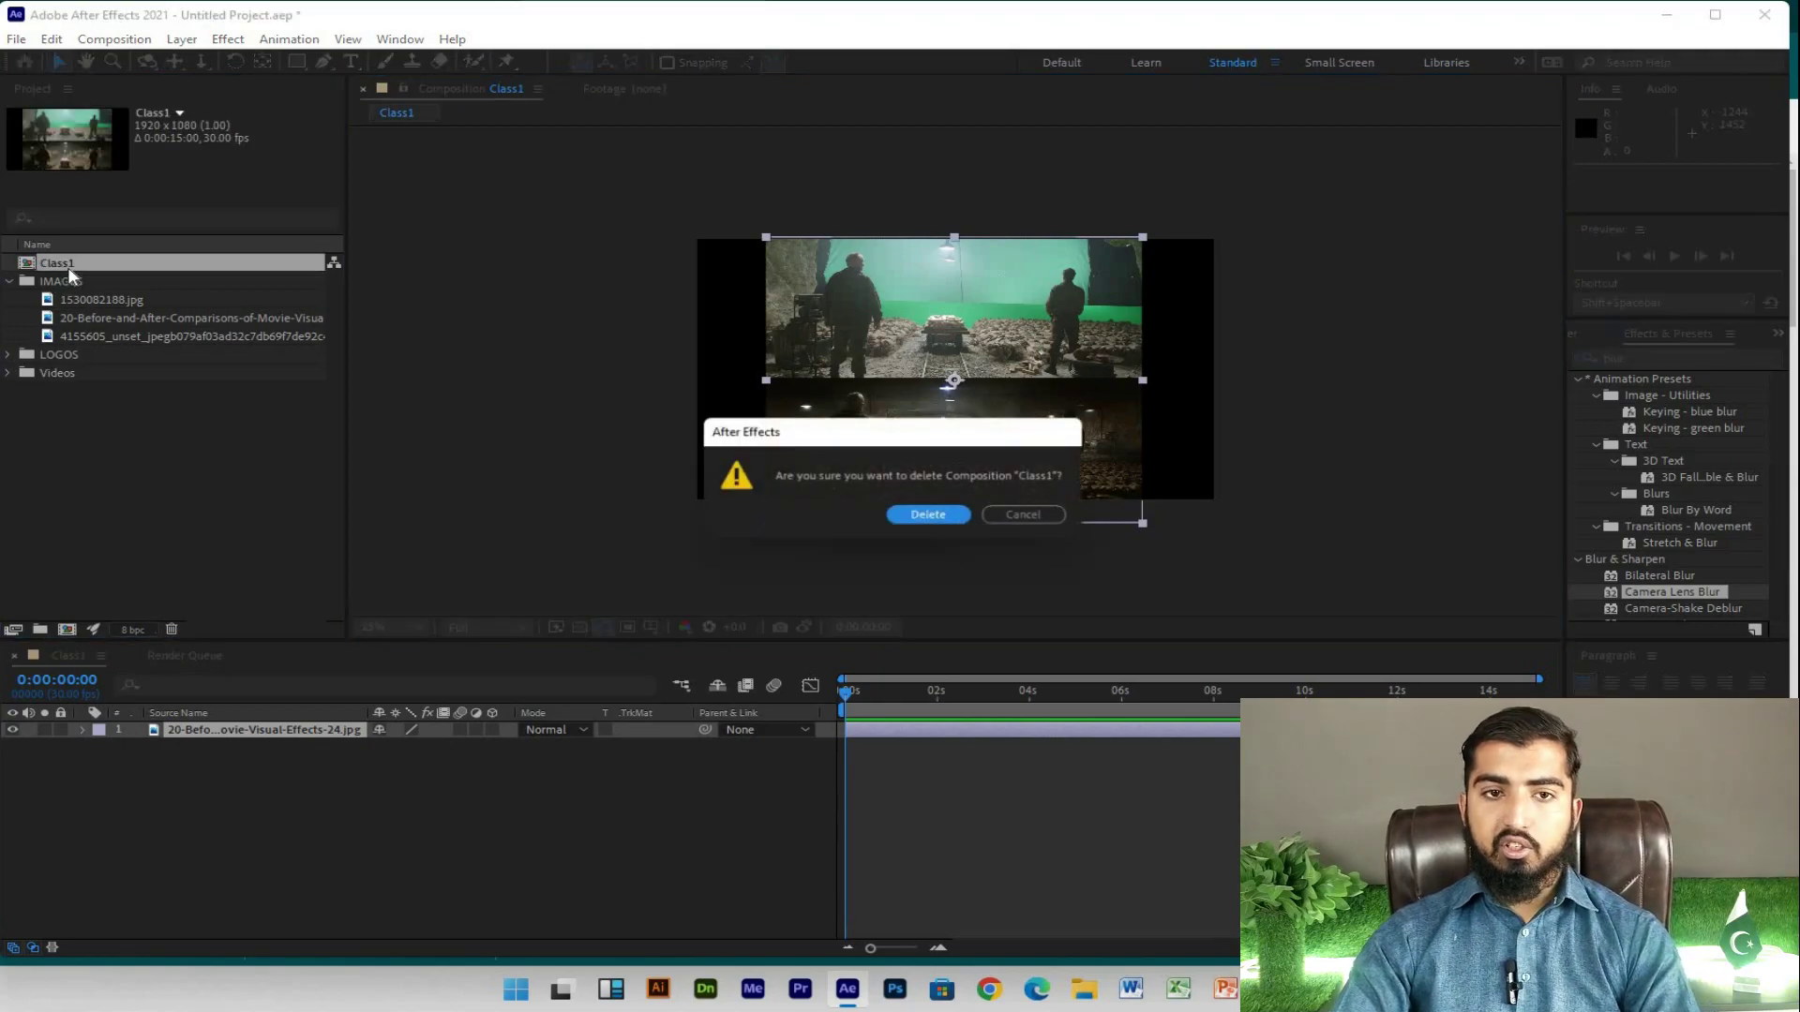
pyautogui.click(933, 515)
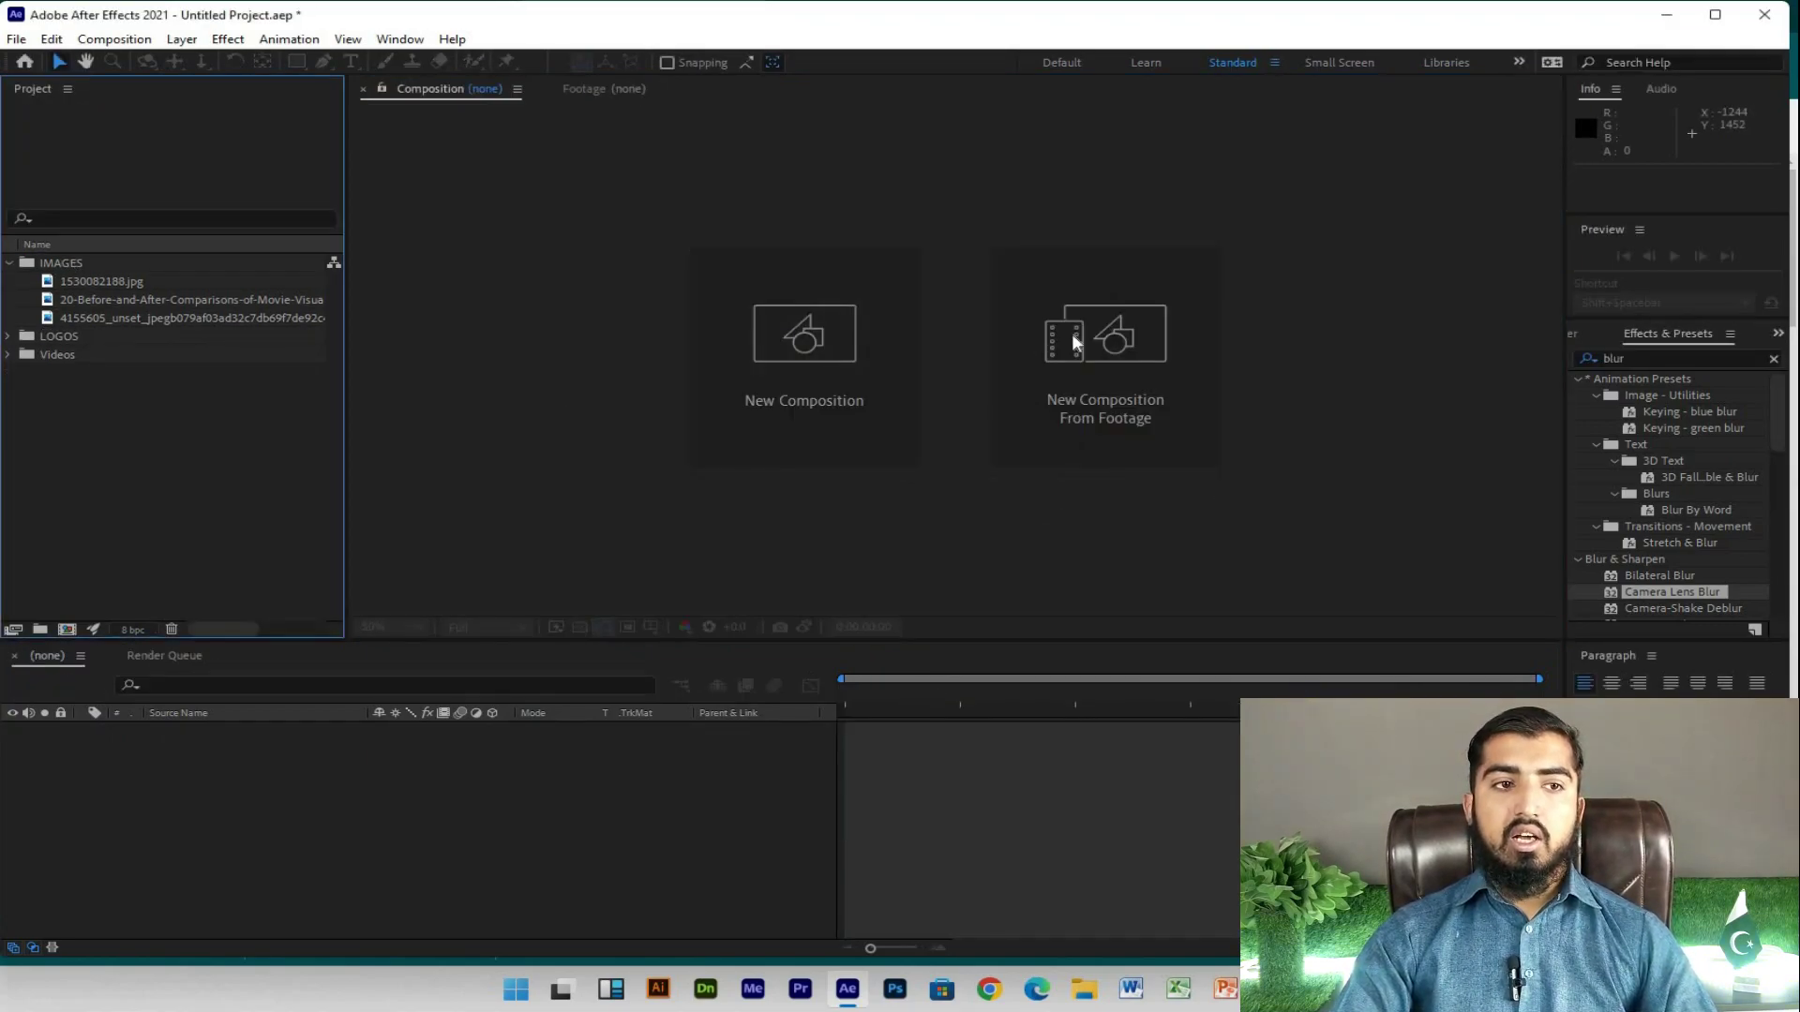
# Step: Create a composition from haapy new year.wmv, fit it to the viewer, and preview playback
pyautogui.click(1113, 342)
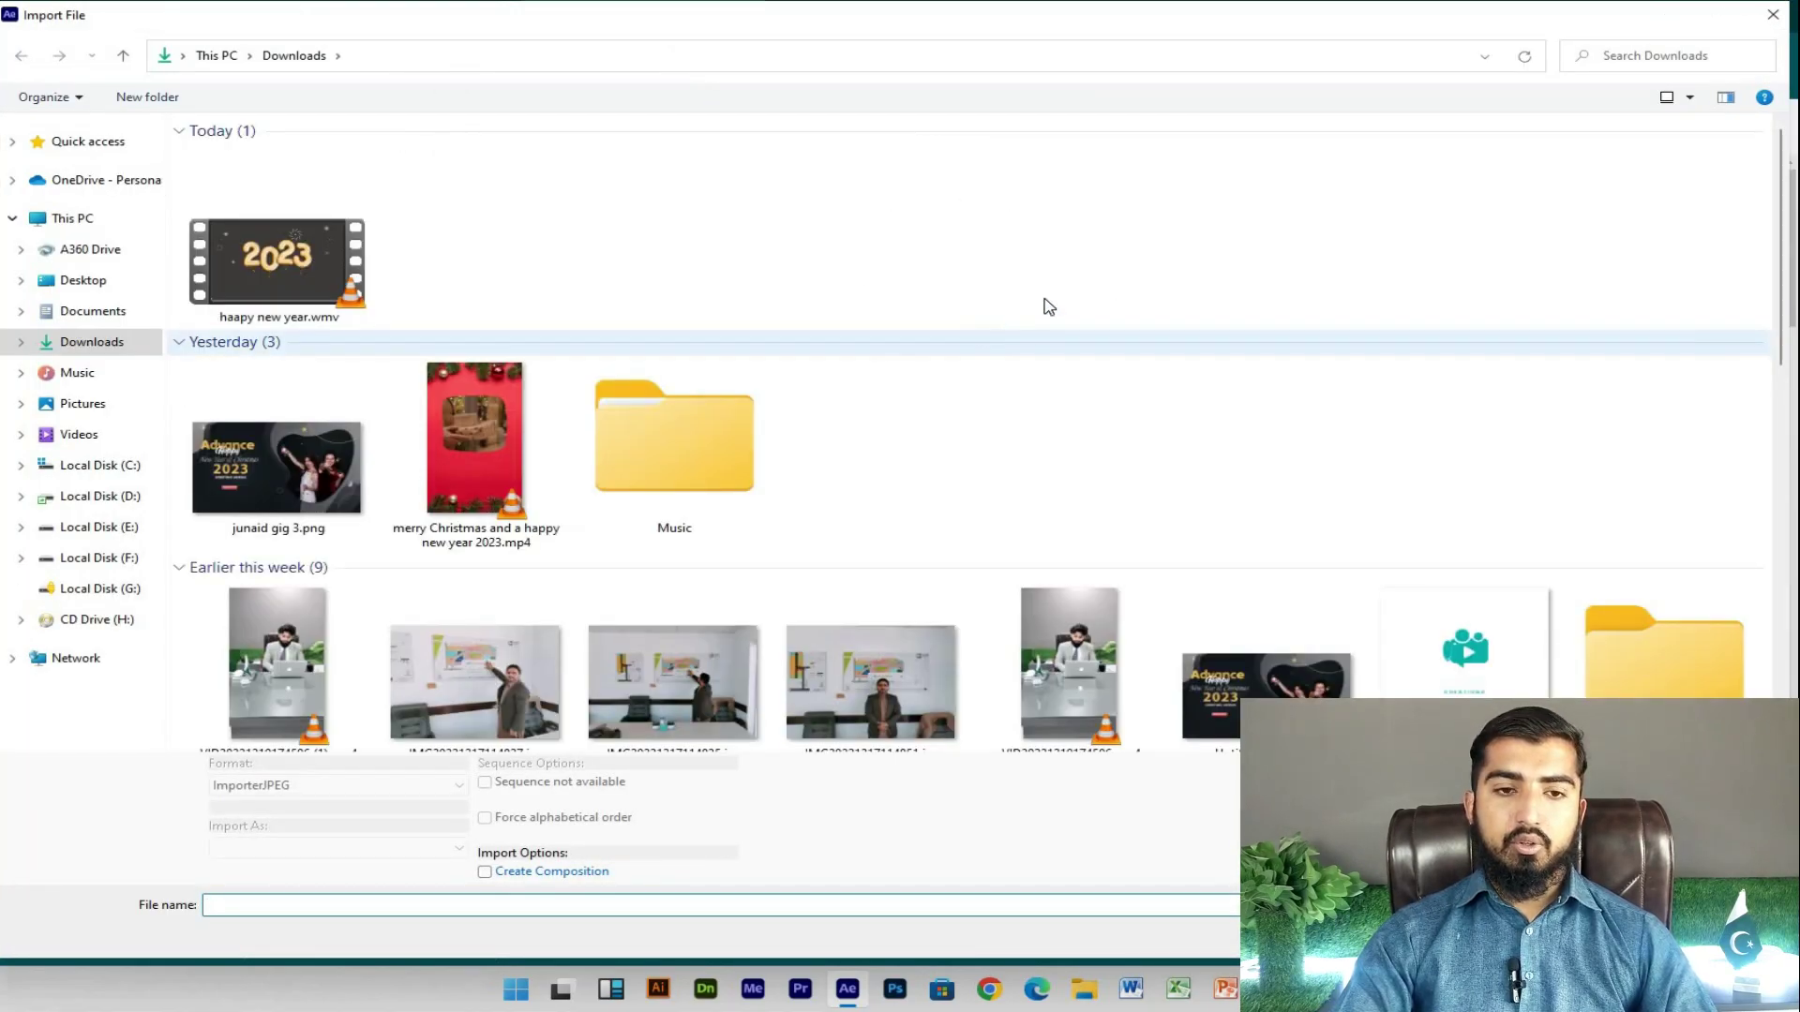
pyautogui.doubleClick(304, 279)
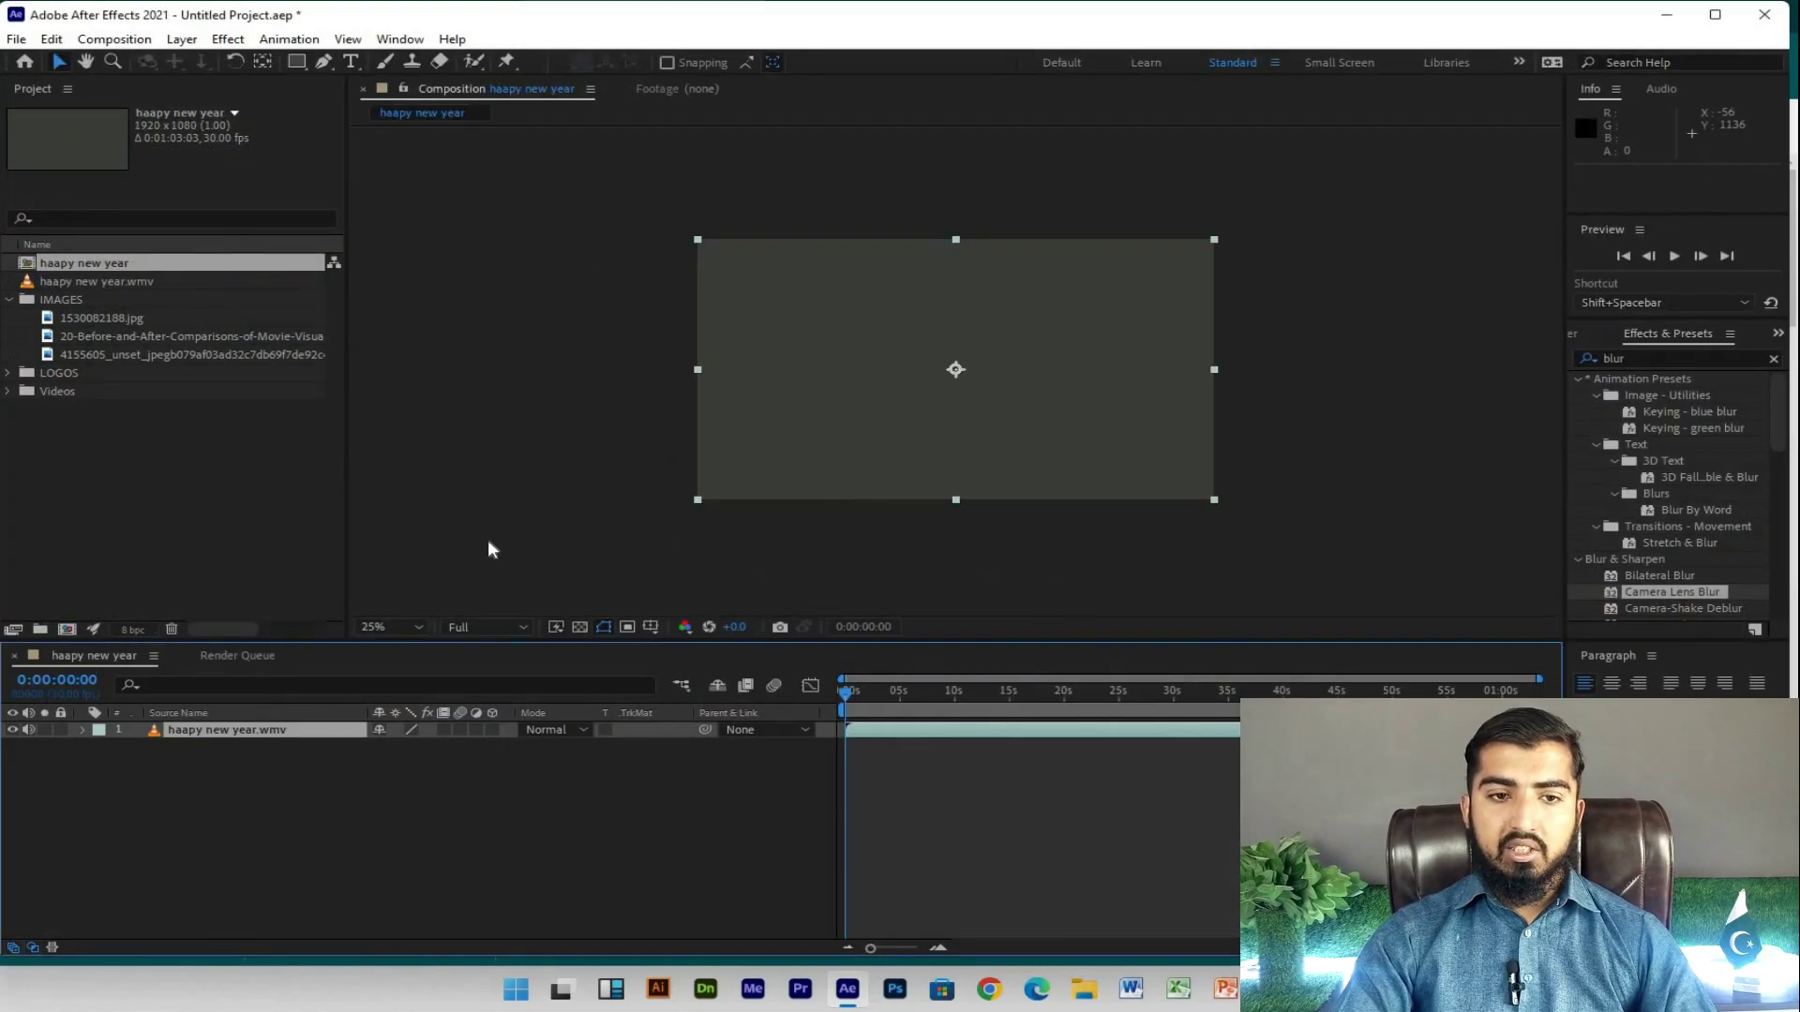
pyautogui.click(399, 626)
pyautogui.click(435, 312)
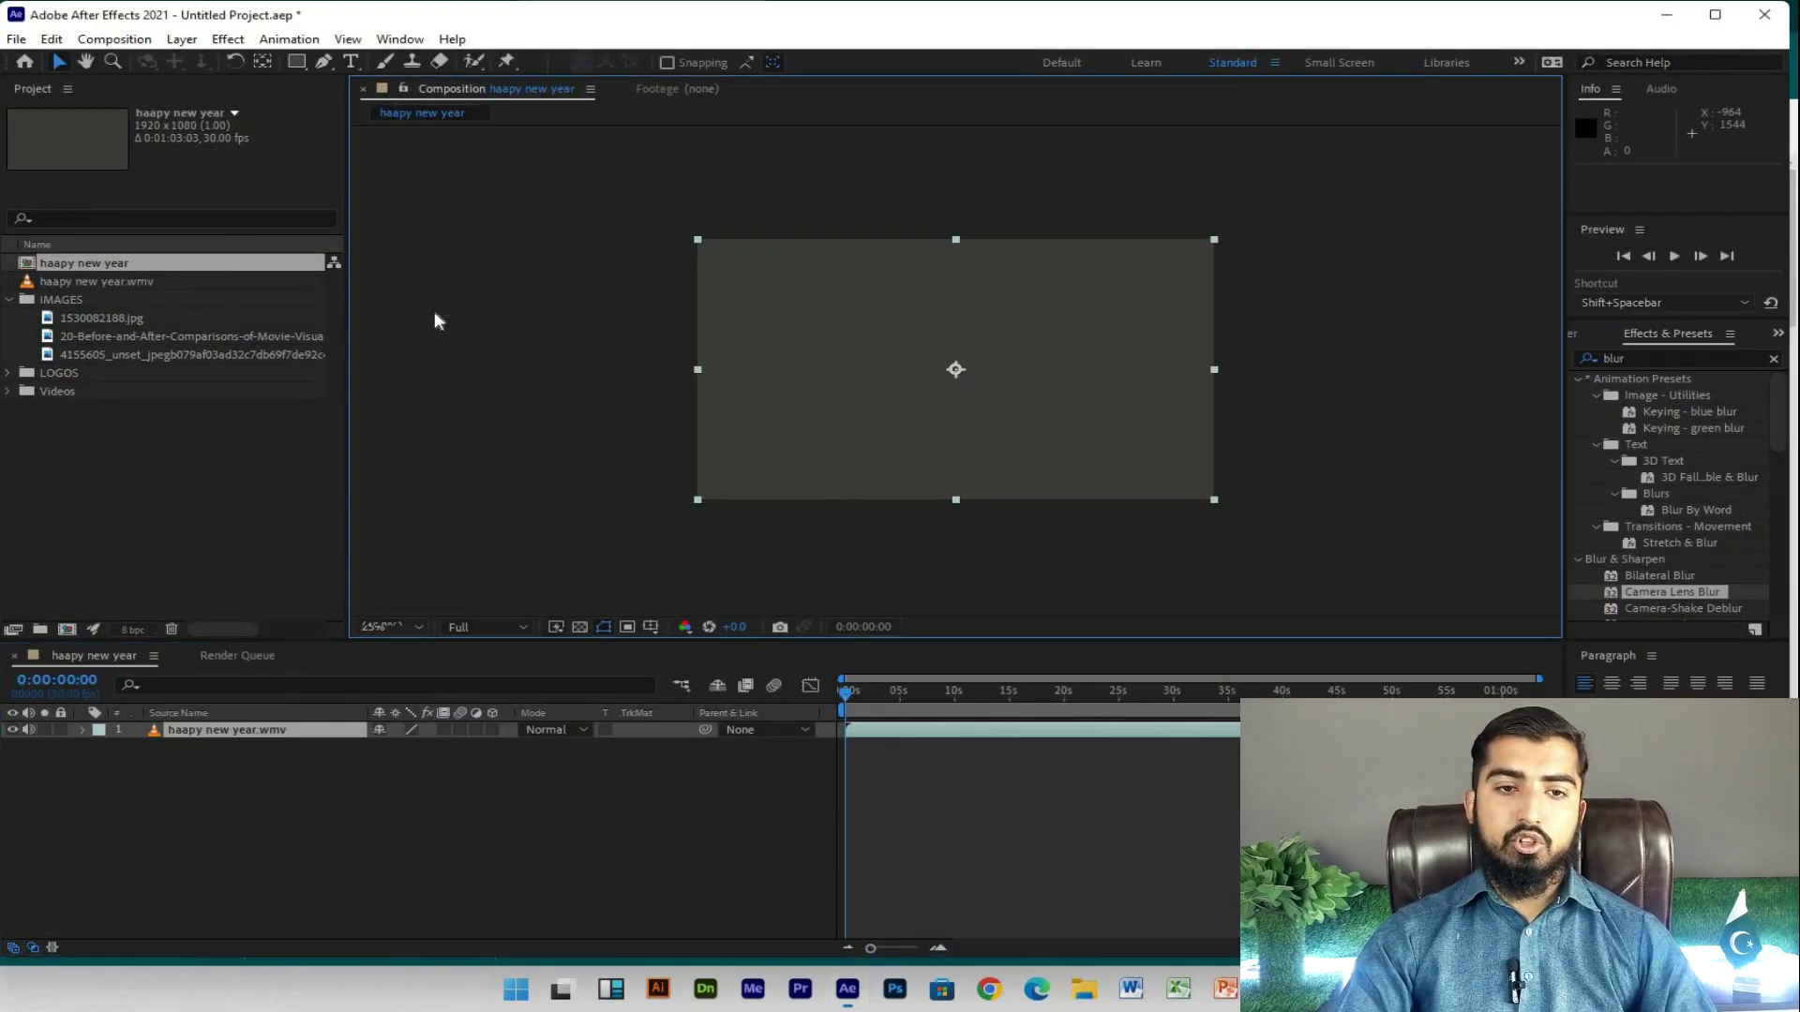
pyautogui.press('space')
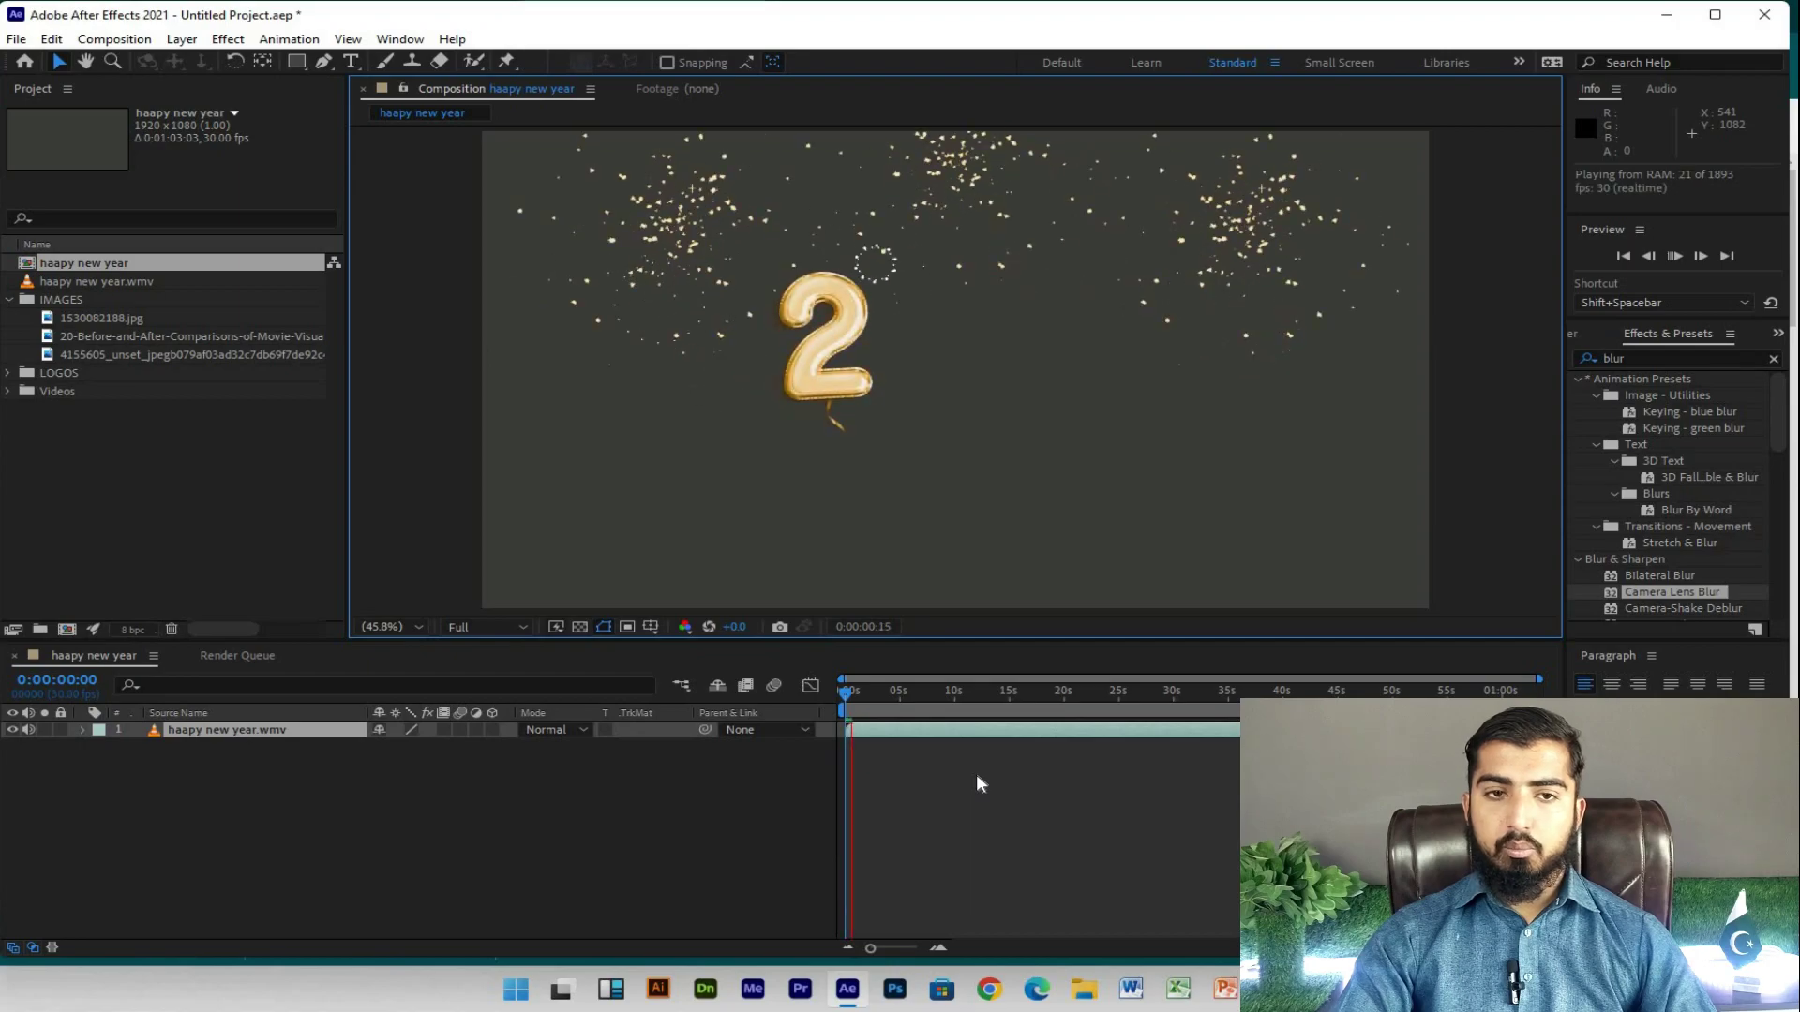
pyautogui.press('space')
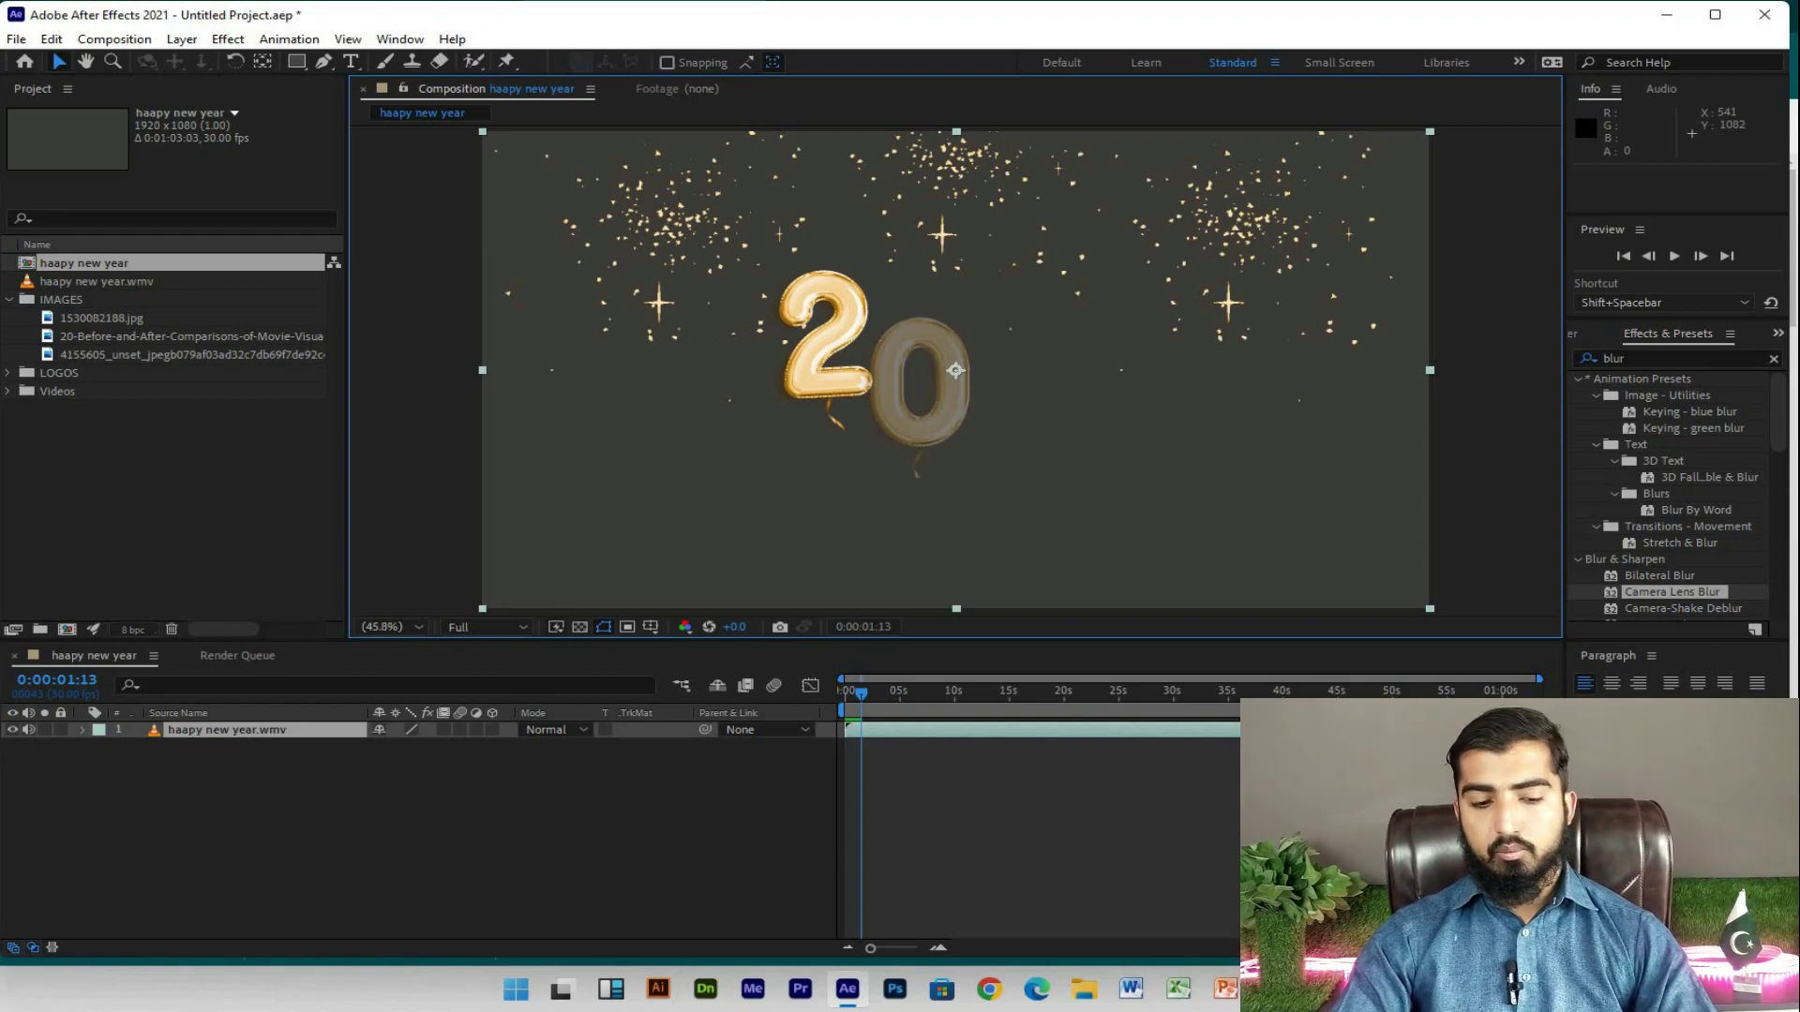
pyautogui.hotkey('ctrl', 'k')
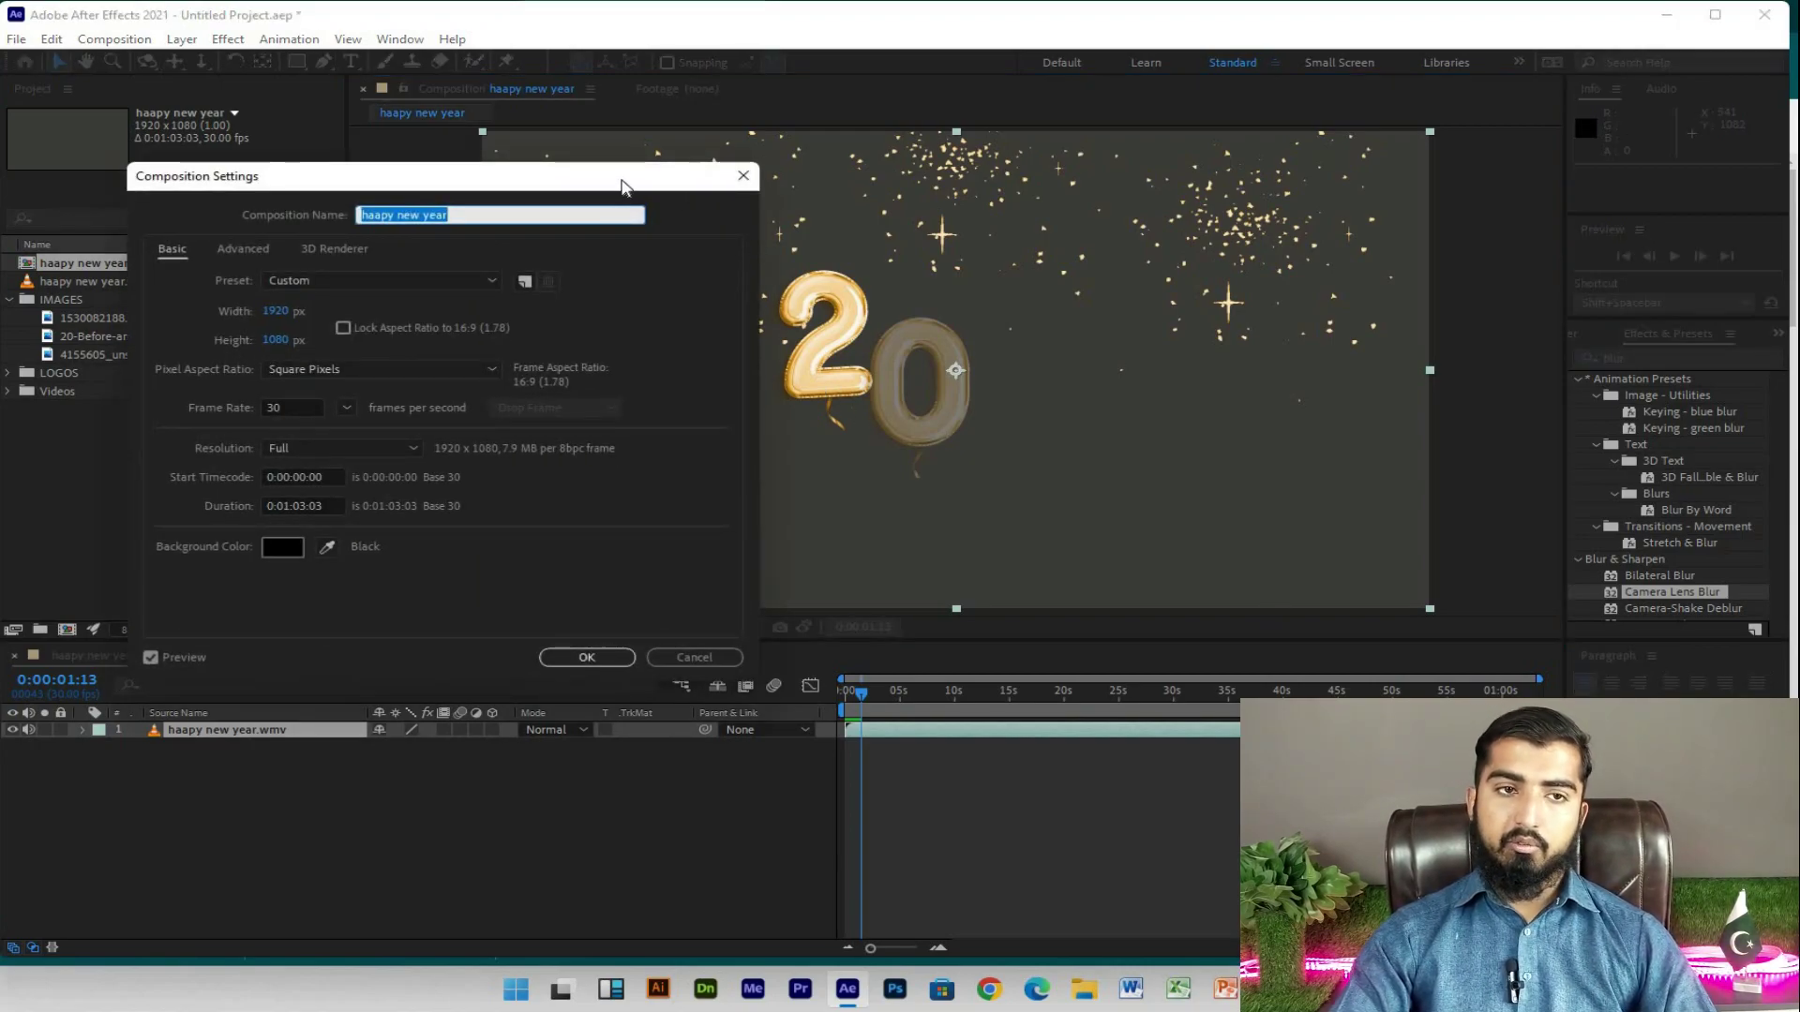
# Step: Move the Composition Settings dialog aside to check the 1920×1080, 30 fps, 0:01:03:03 values
pyautogui.moveTo(621, 185); pyautogui.dragTo(1291, 181)
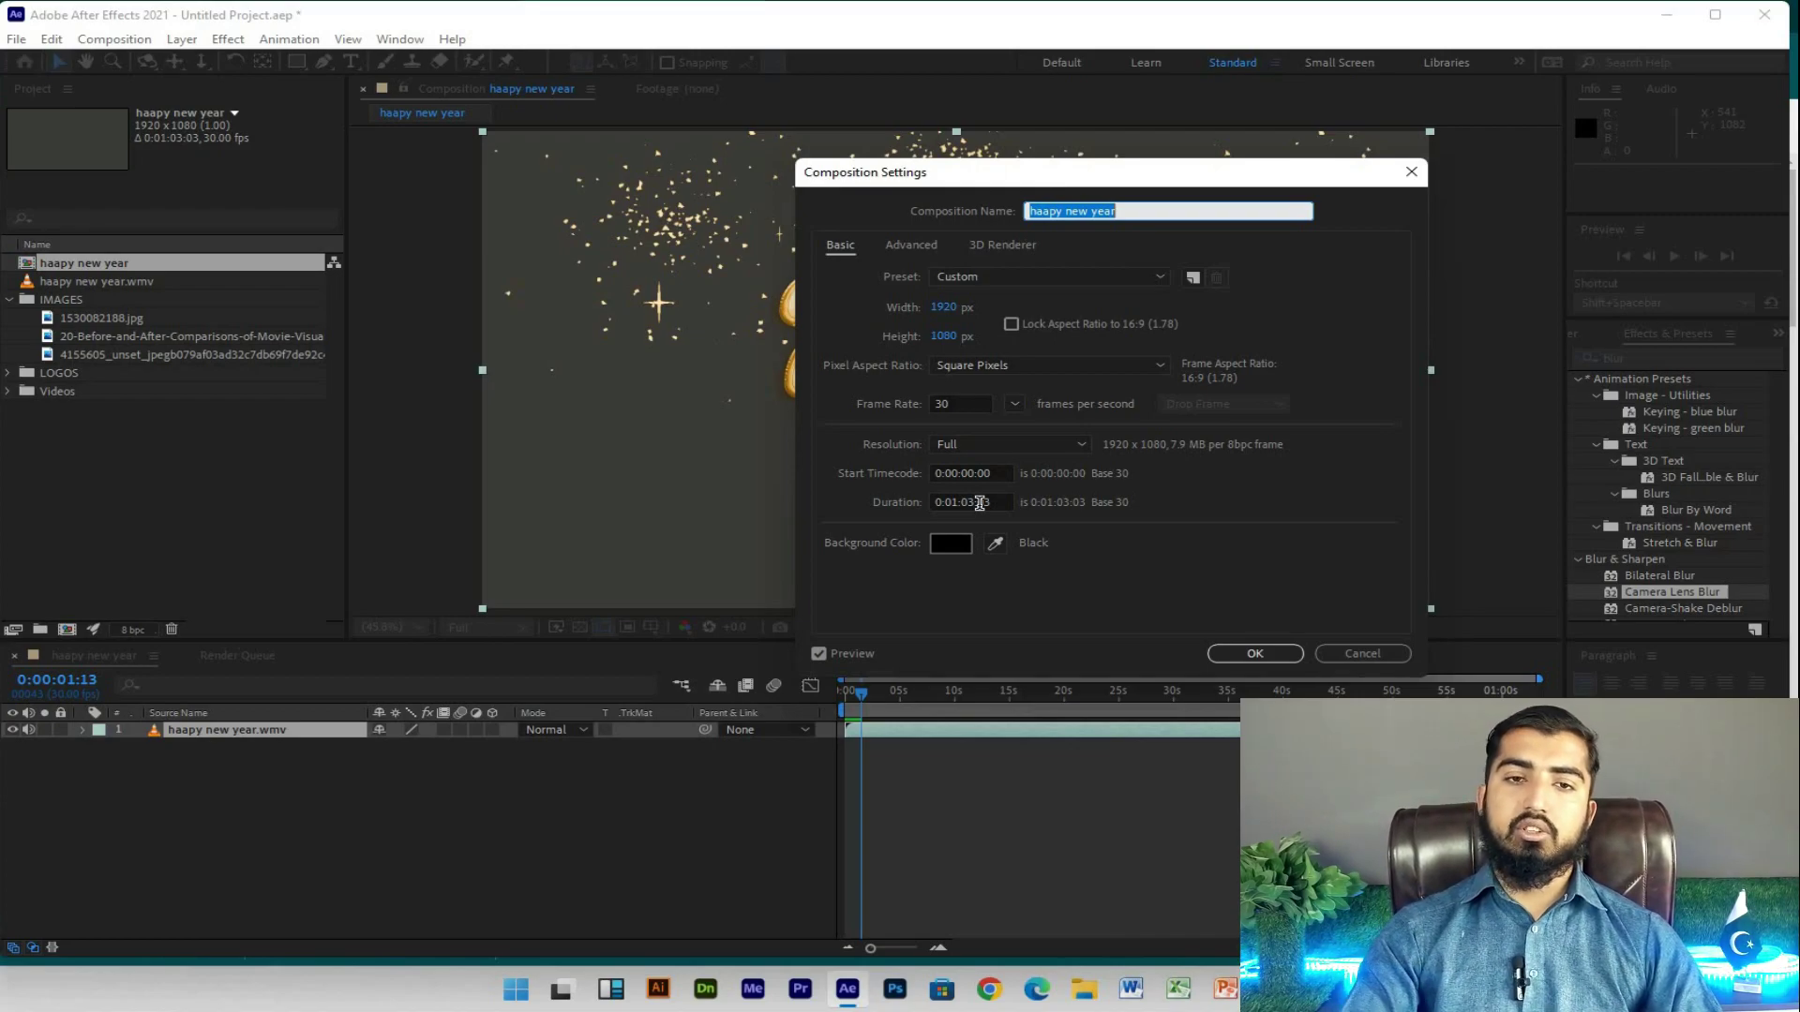
# Step: Close the settings unchanged and scrub the video to the red frame and back to the start
pyautogui.click(1355, 655)
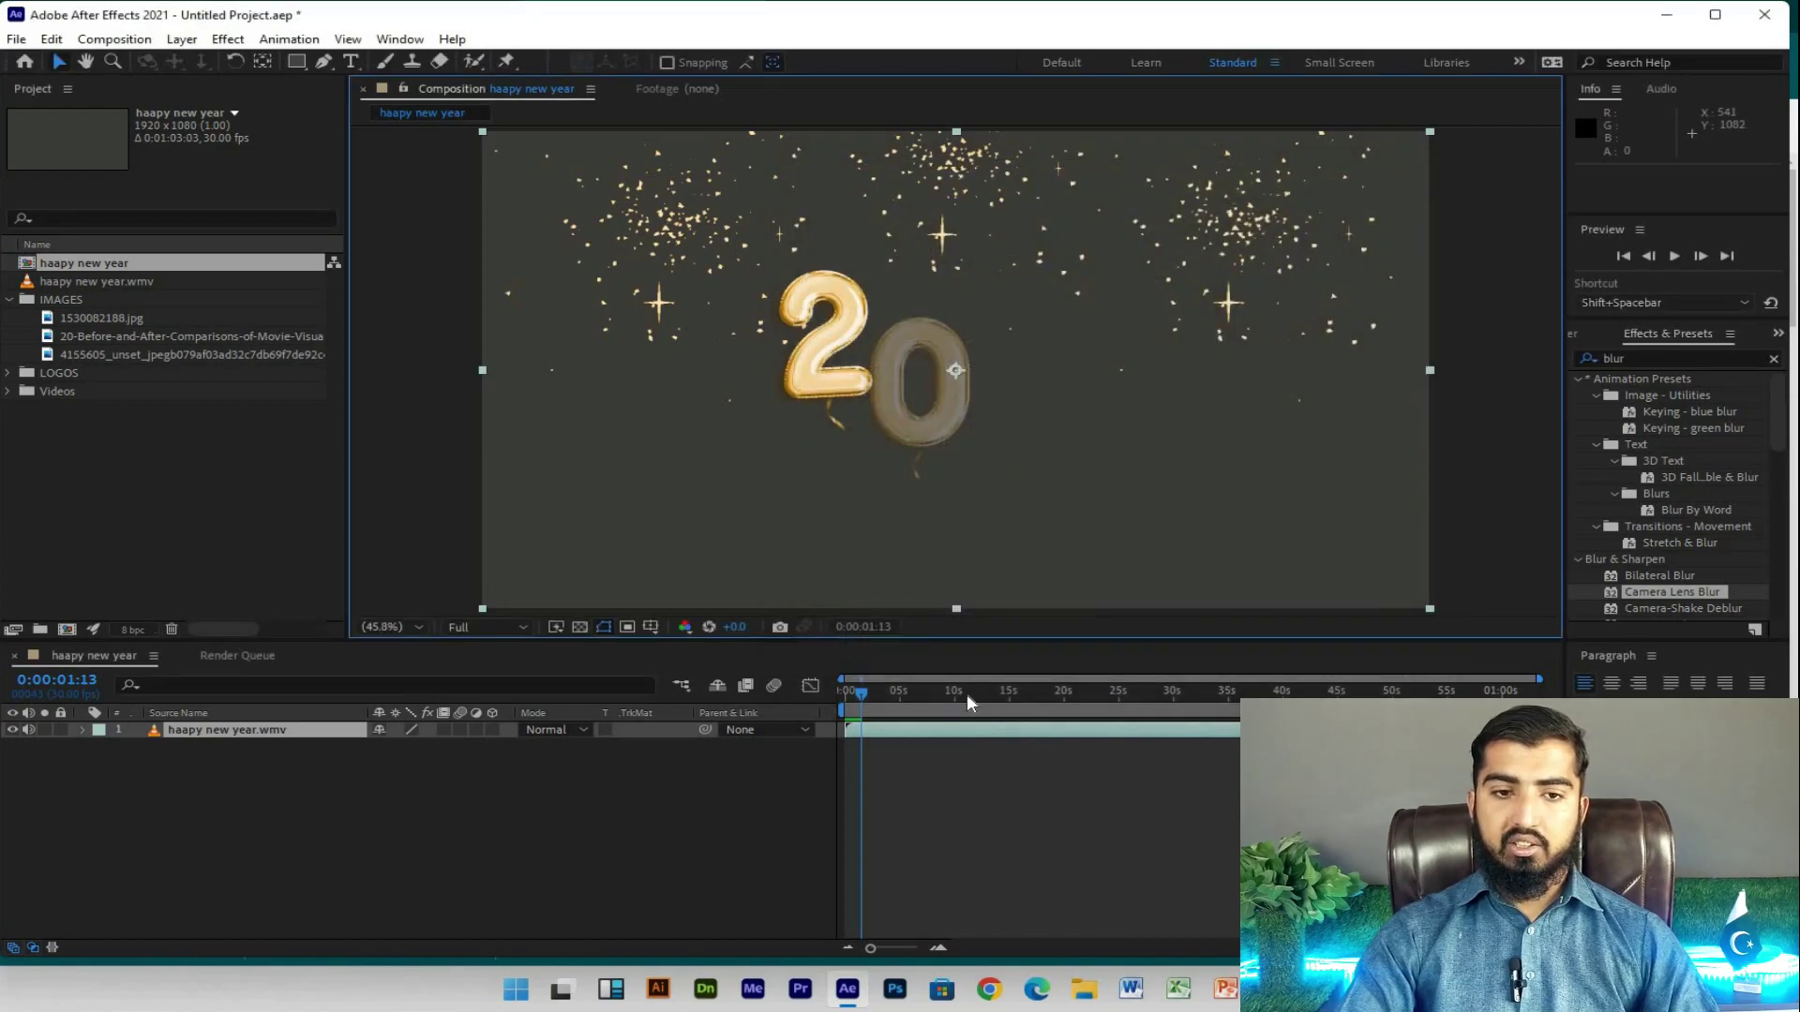
pyautogui.moveTo(861, 692); pyautogui.dragTo(1038, 692)
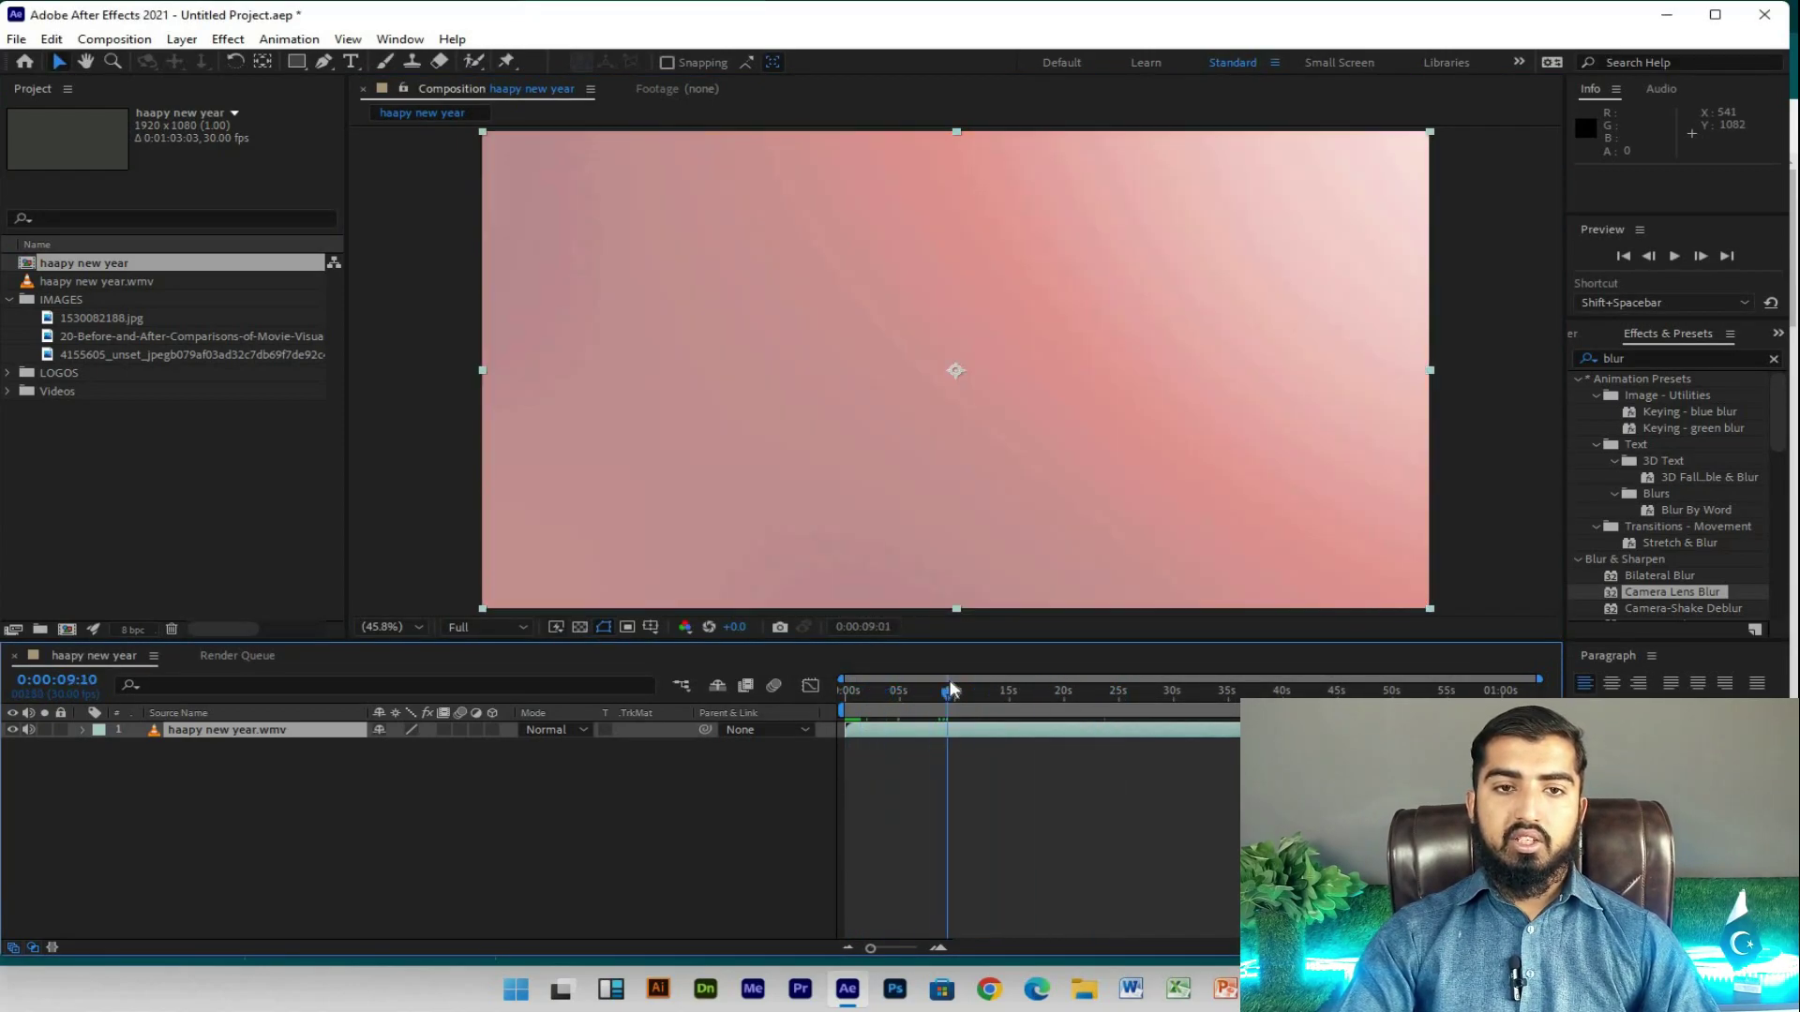
pyautogui.moveTo(884, 698); pyautogui.dragTo(816, 690)
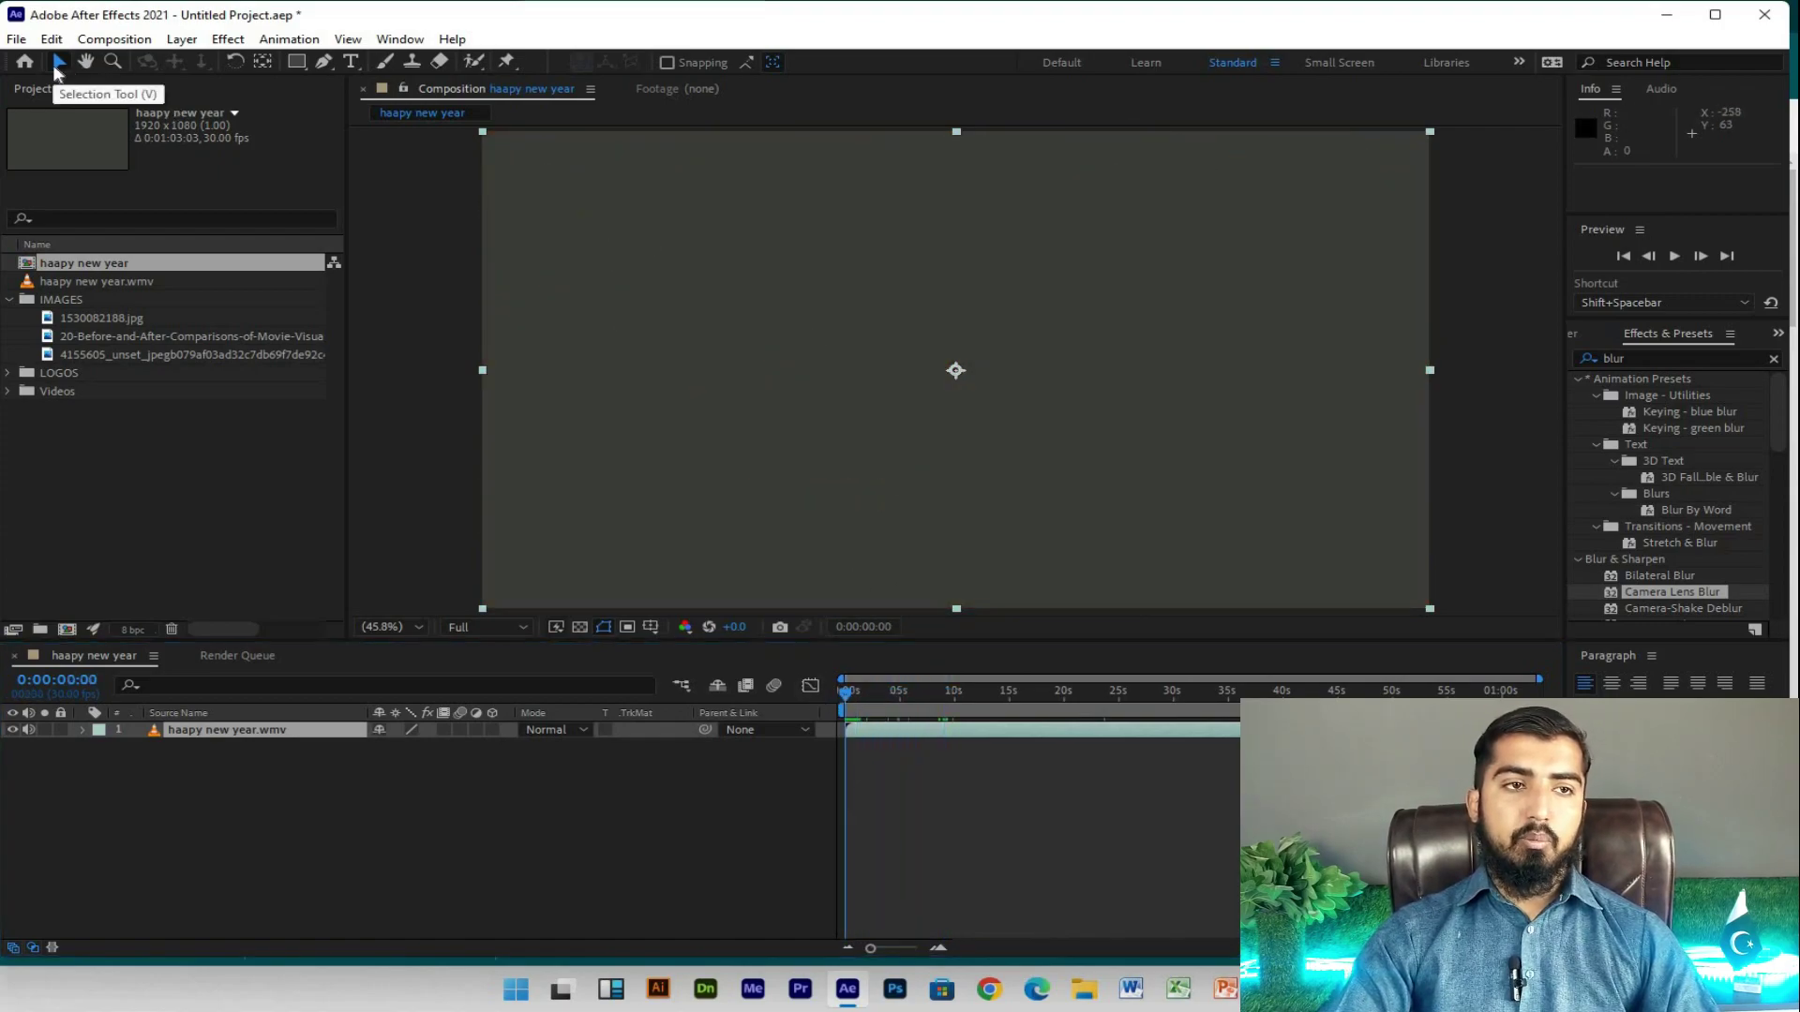
# Step: Try moving and scaling the video layer, undo both, then play a preview
pyautogui.moveTo(851, 276)
pyautogui.mouseDown()
pyautogui.moveTo(1084, 246)
pyautogui.moveTo(966, 334)
pyautogui.mouseUp()
pyautogui.hotkey('ctrl', 'z')
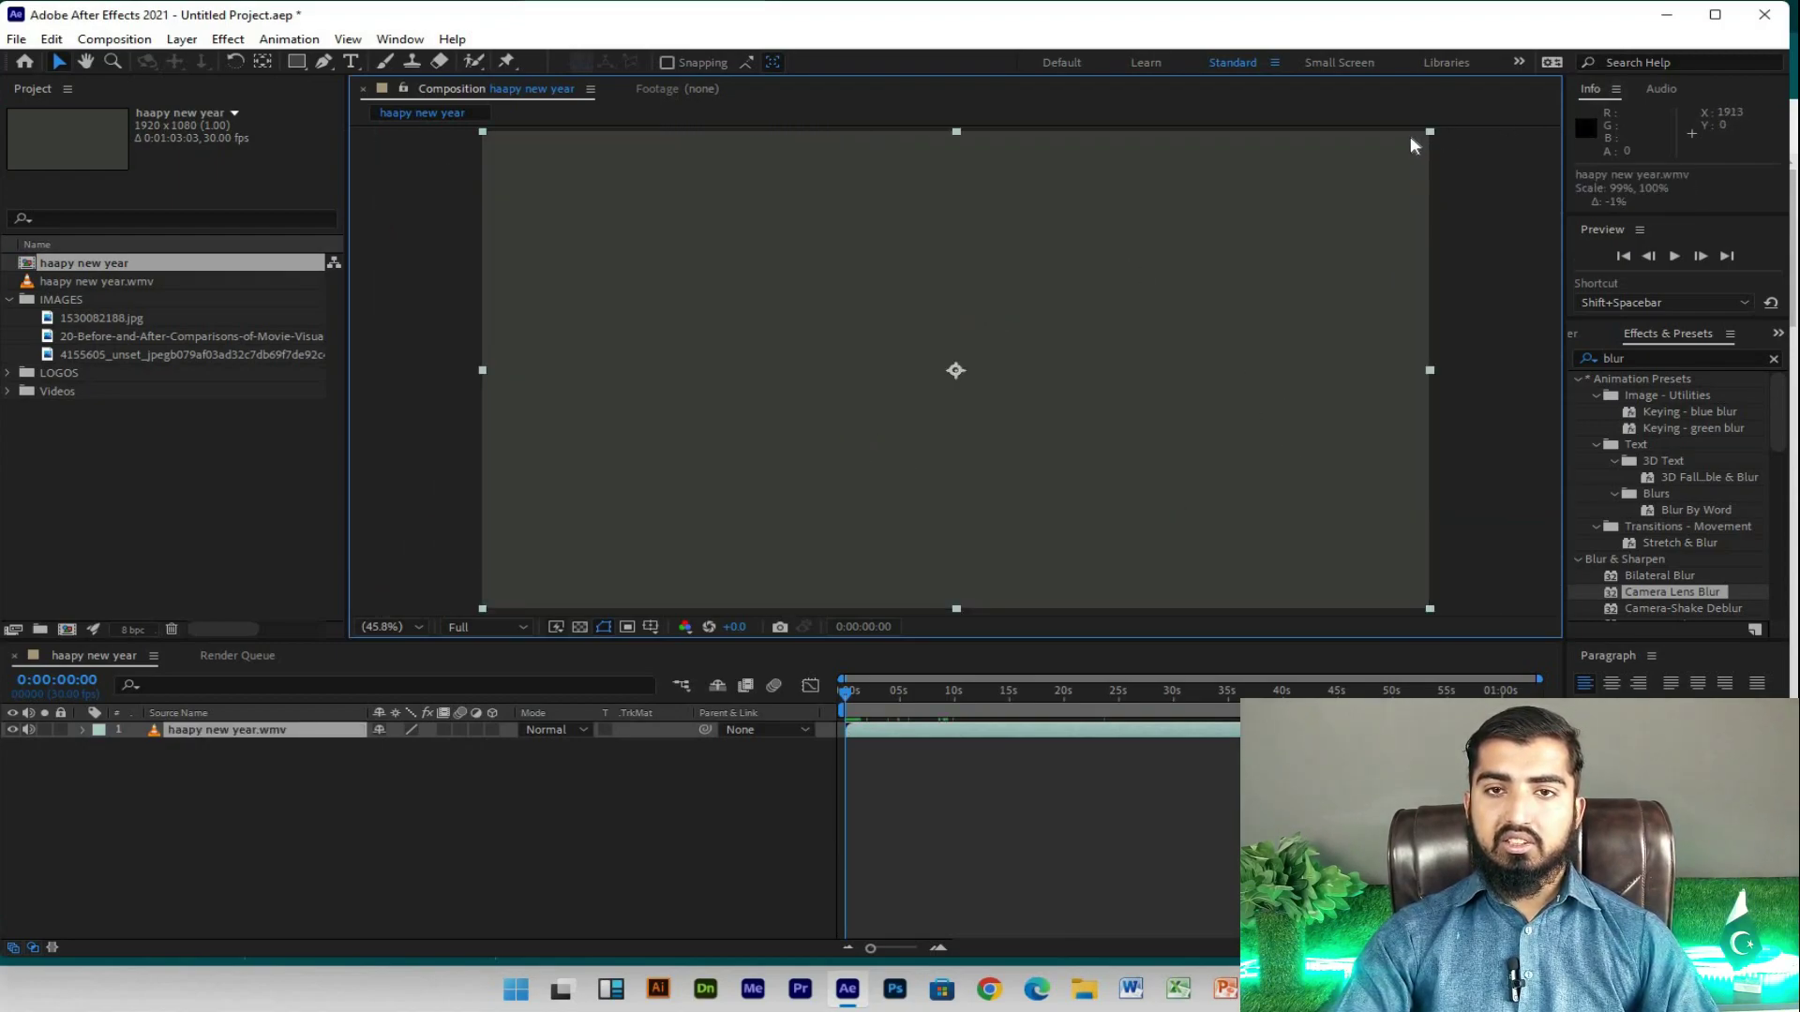
pyautogui.moveTo(1411, 137); pyautogui.dragTo(1162, 240)
pyautogui.hotkey('ctrl', 'z')
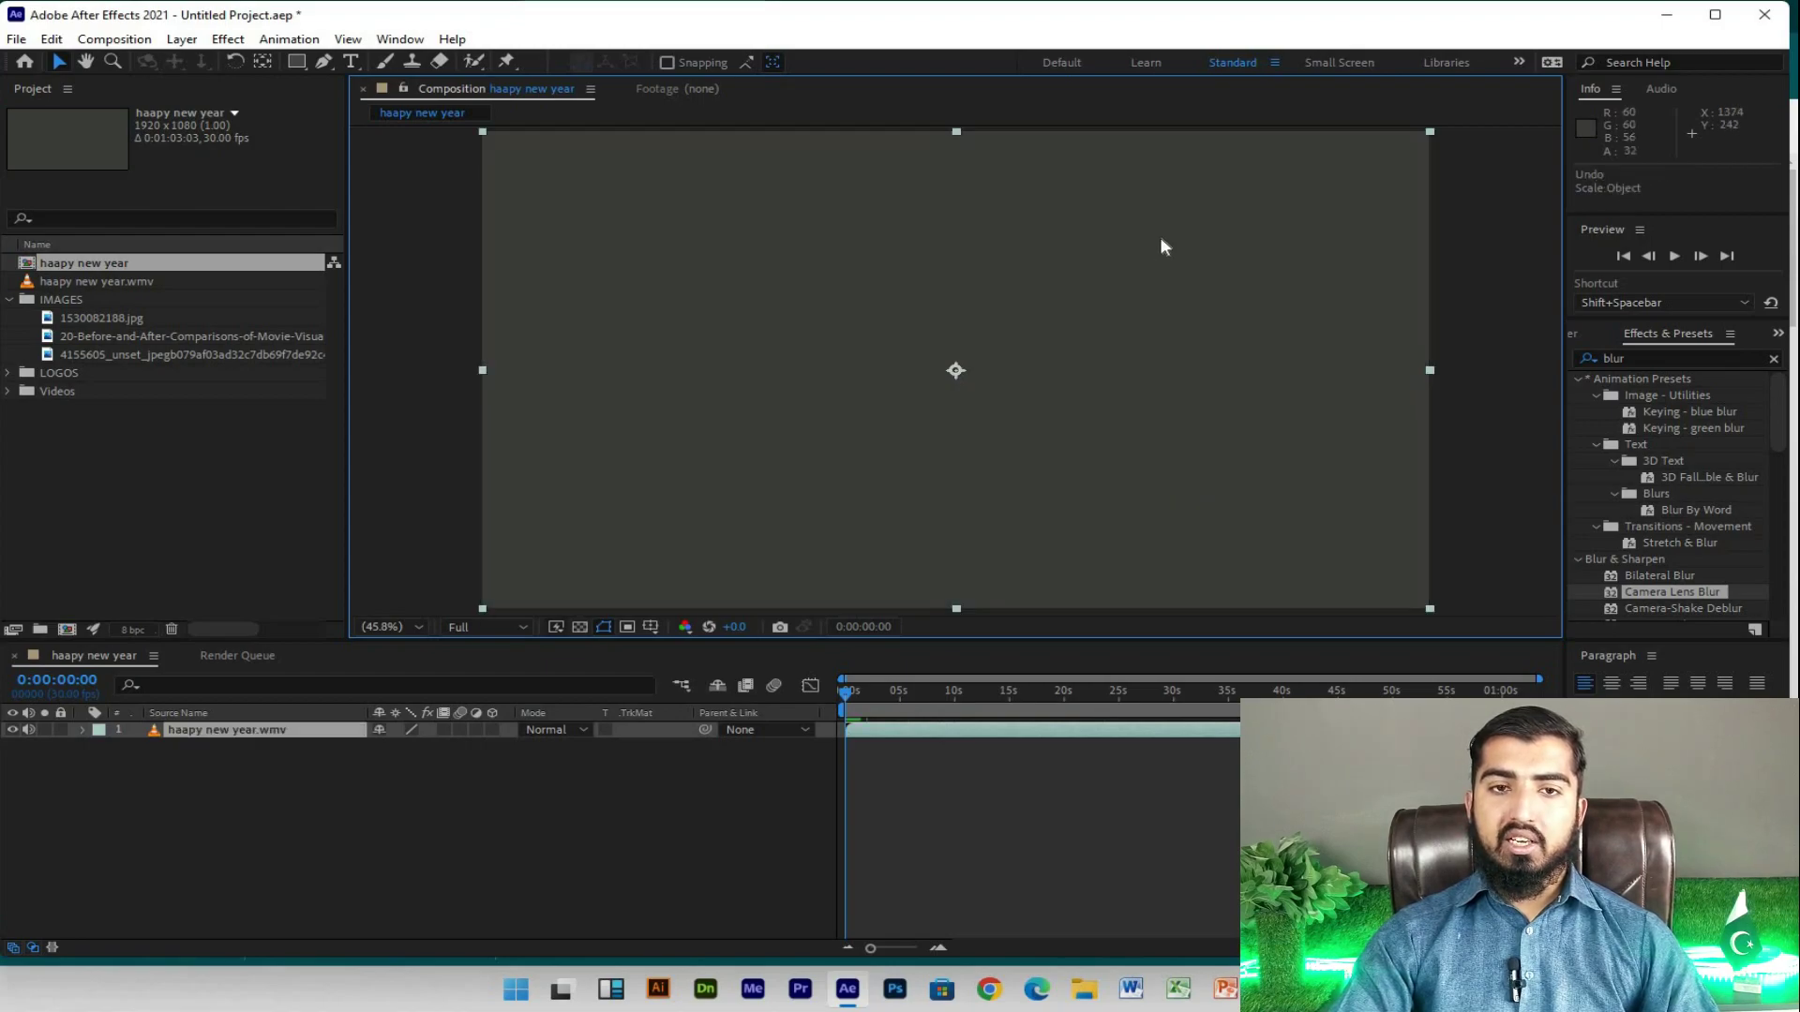
pyautogui.press('space')
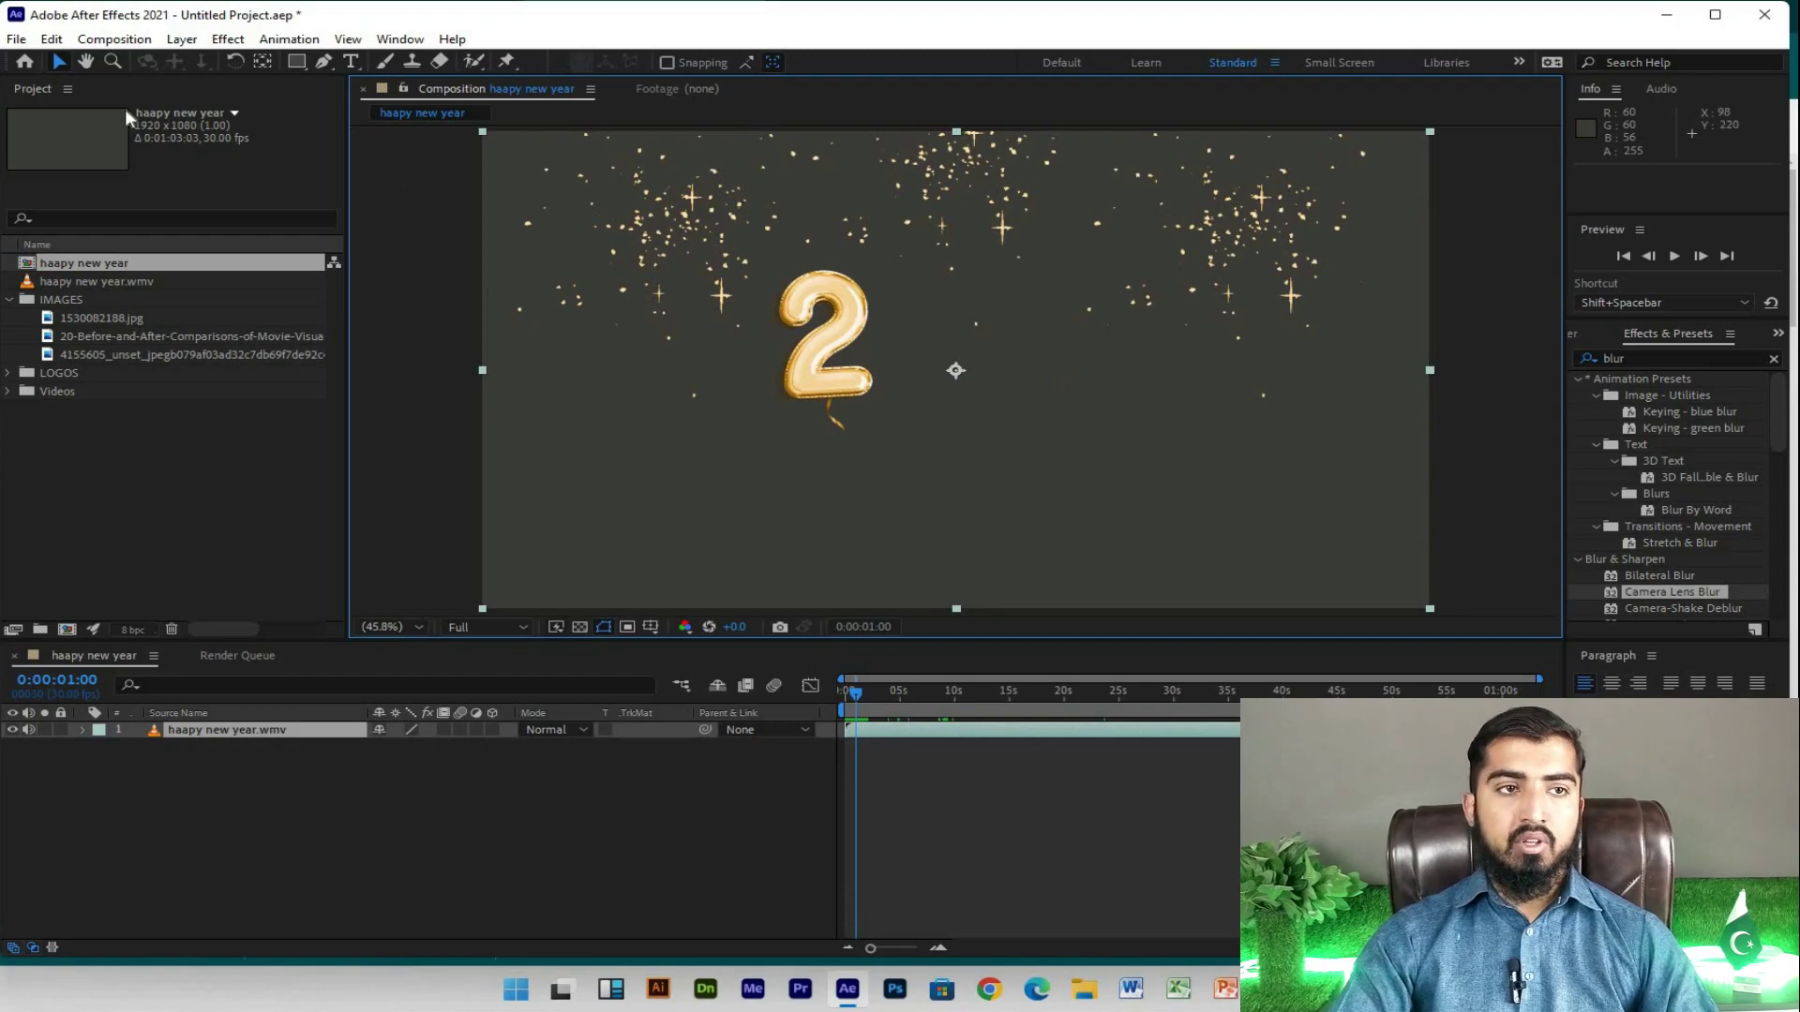
# Step: Pan the composition view with the Hand tool, then undo the video import and its composition
pyautogui.click(88, 60)
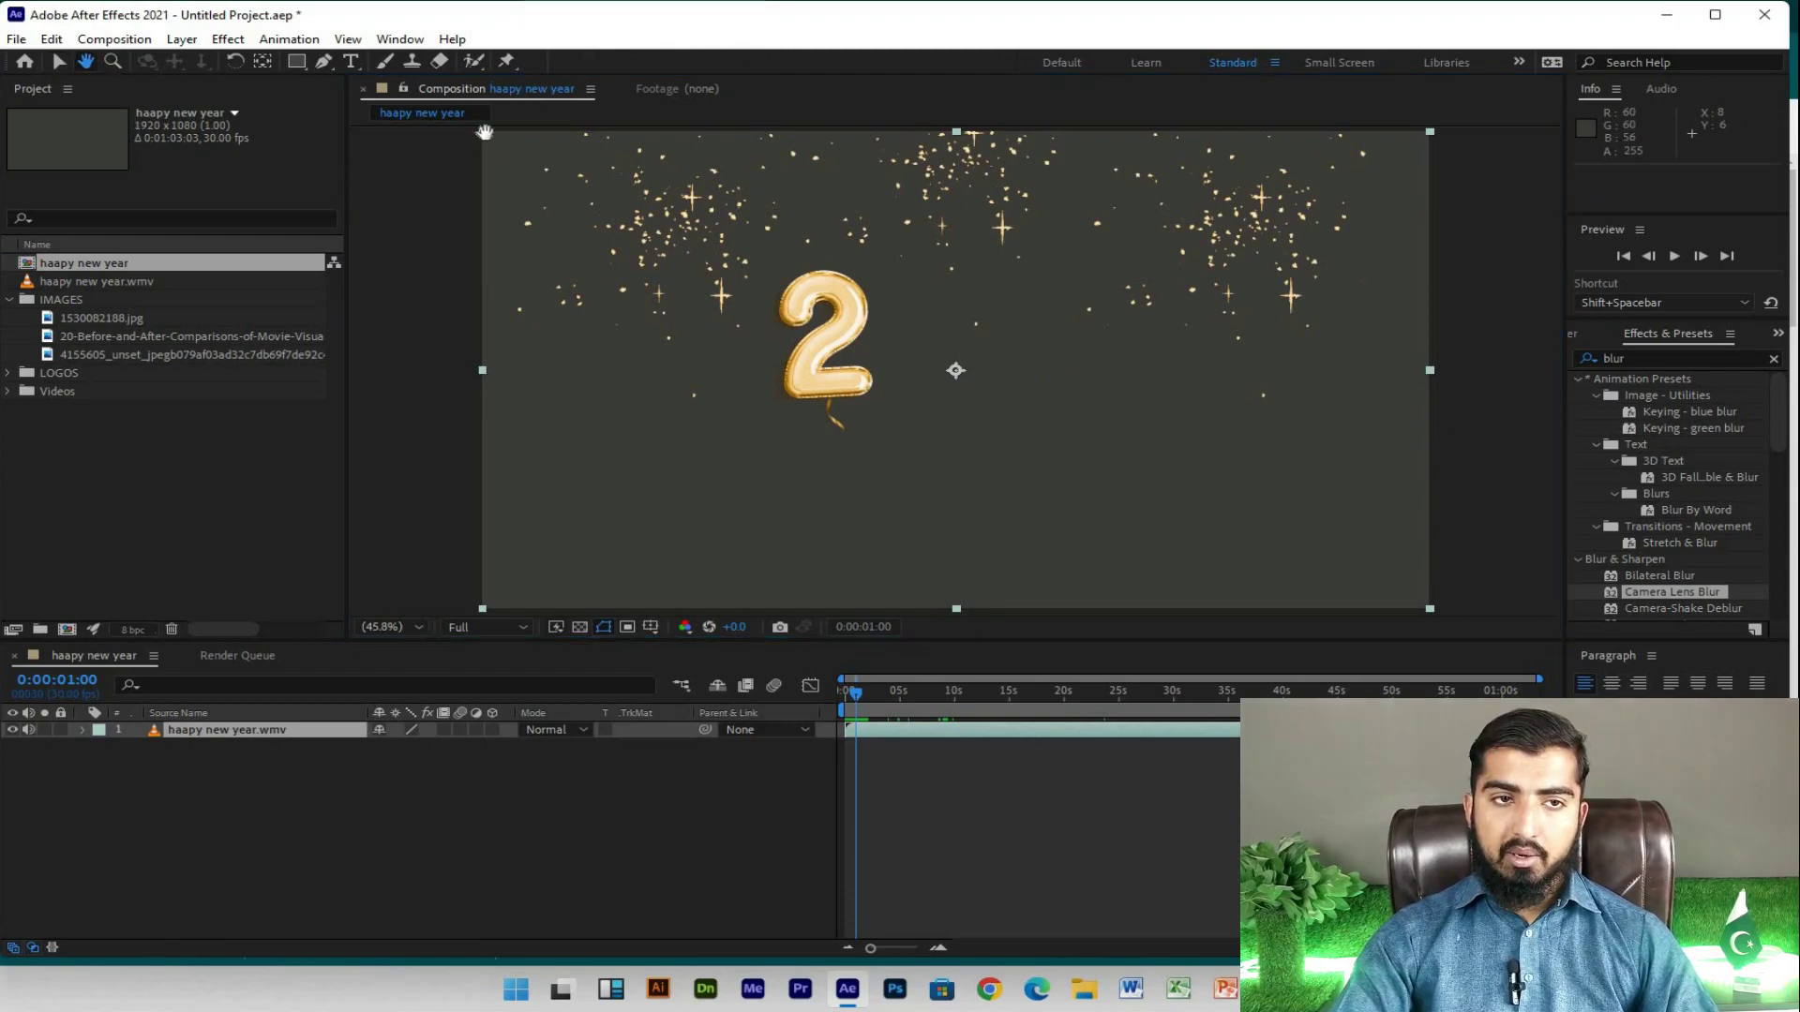
pyautogui.moveTo(480, 132); pyautogui.dragTo(692, 223)
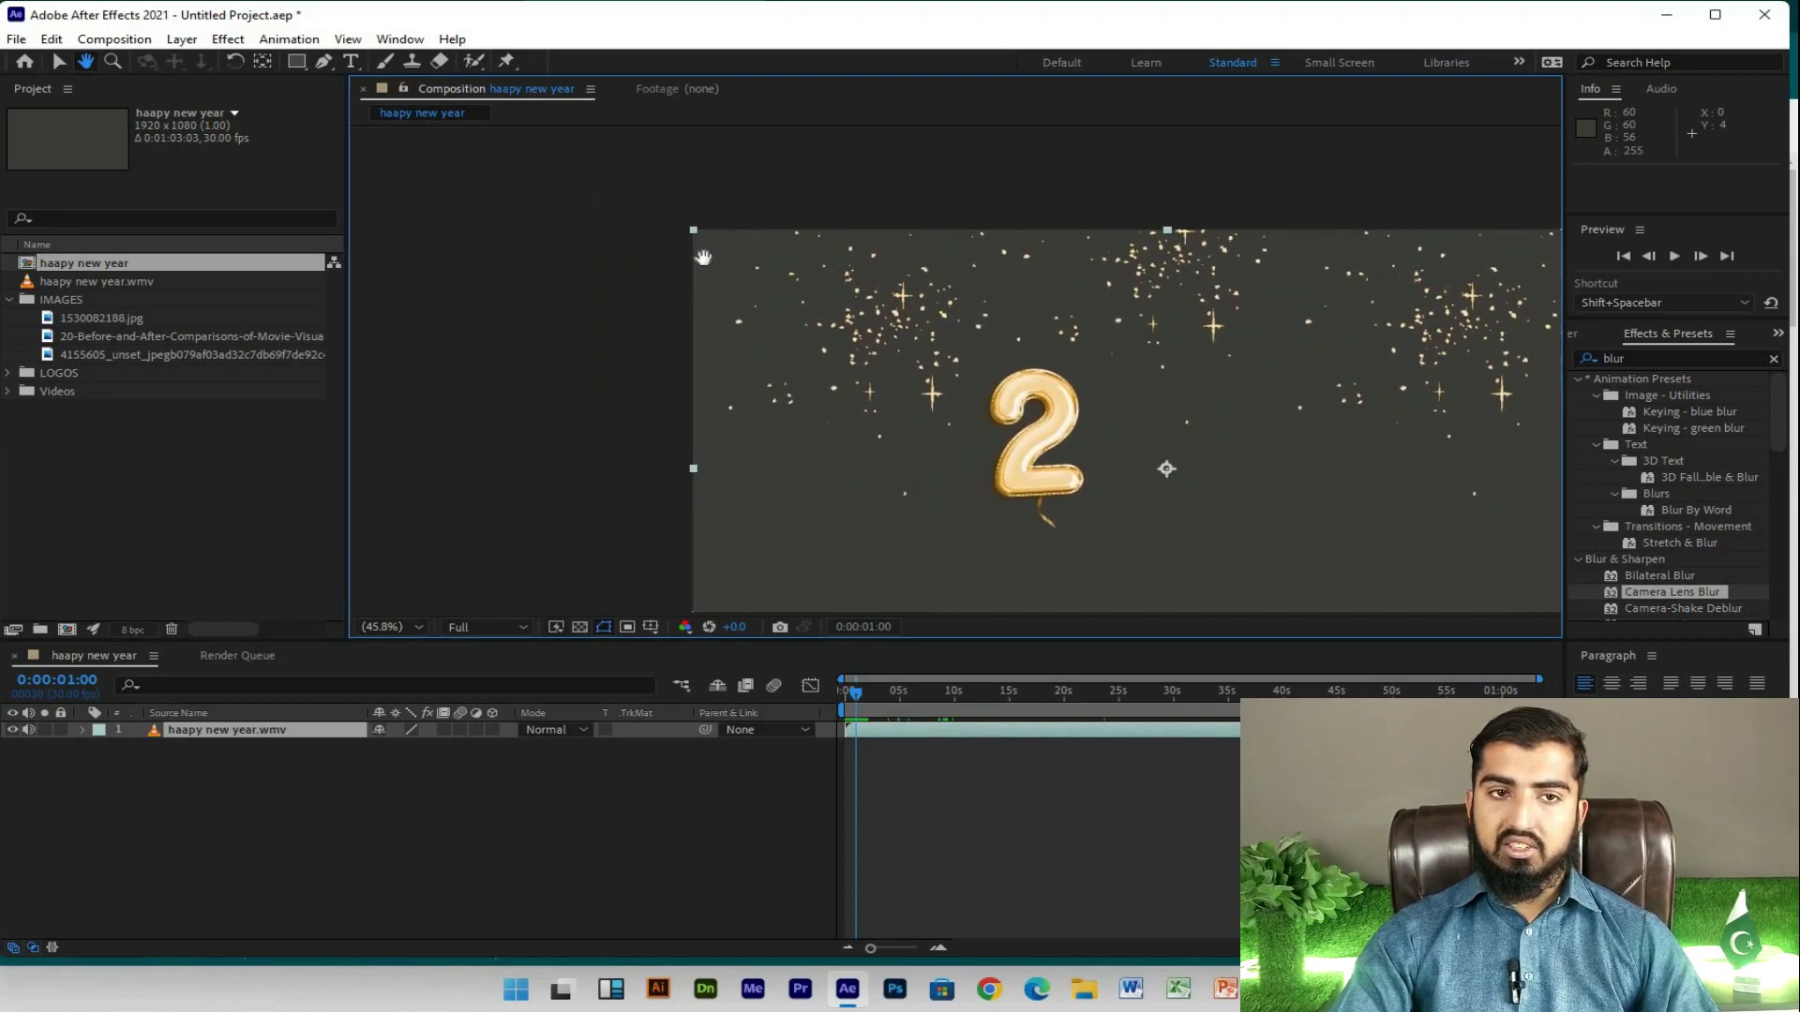
pyautogui.hotkey('ctrl', 'z')
pyautogui.hotkey('ctrl', 'z')
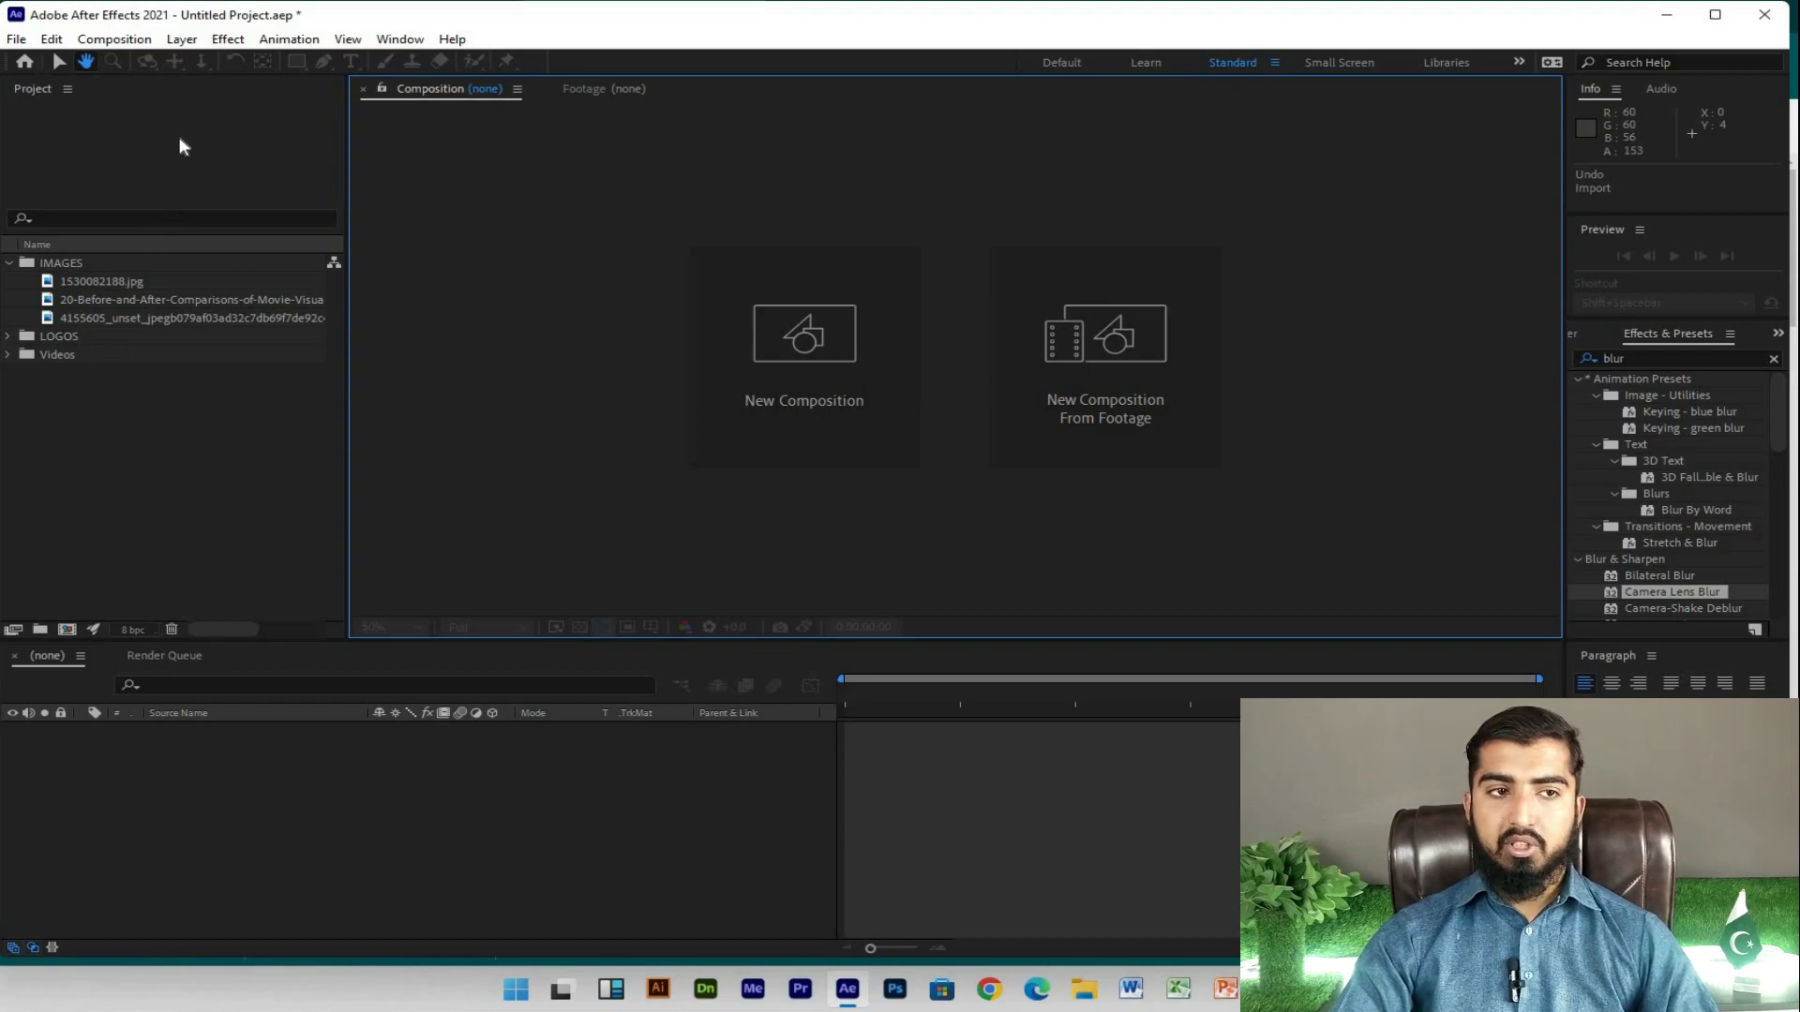
# Step: Create a new 1920×1080, 15-second Comp 1 with the default settings
pyautogui.click(838, 368)
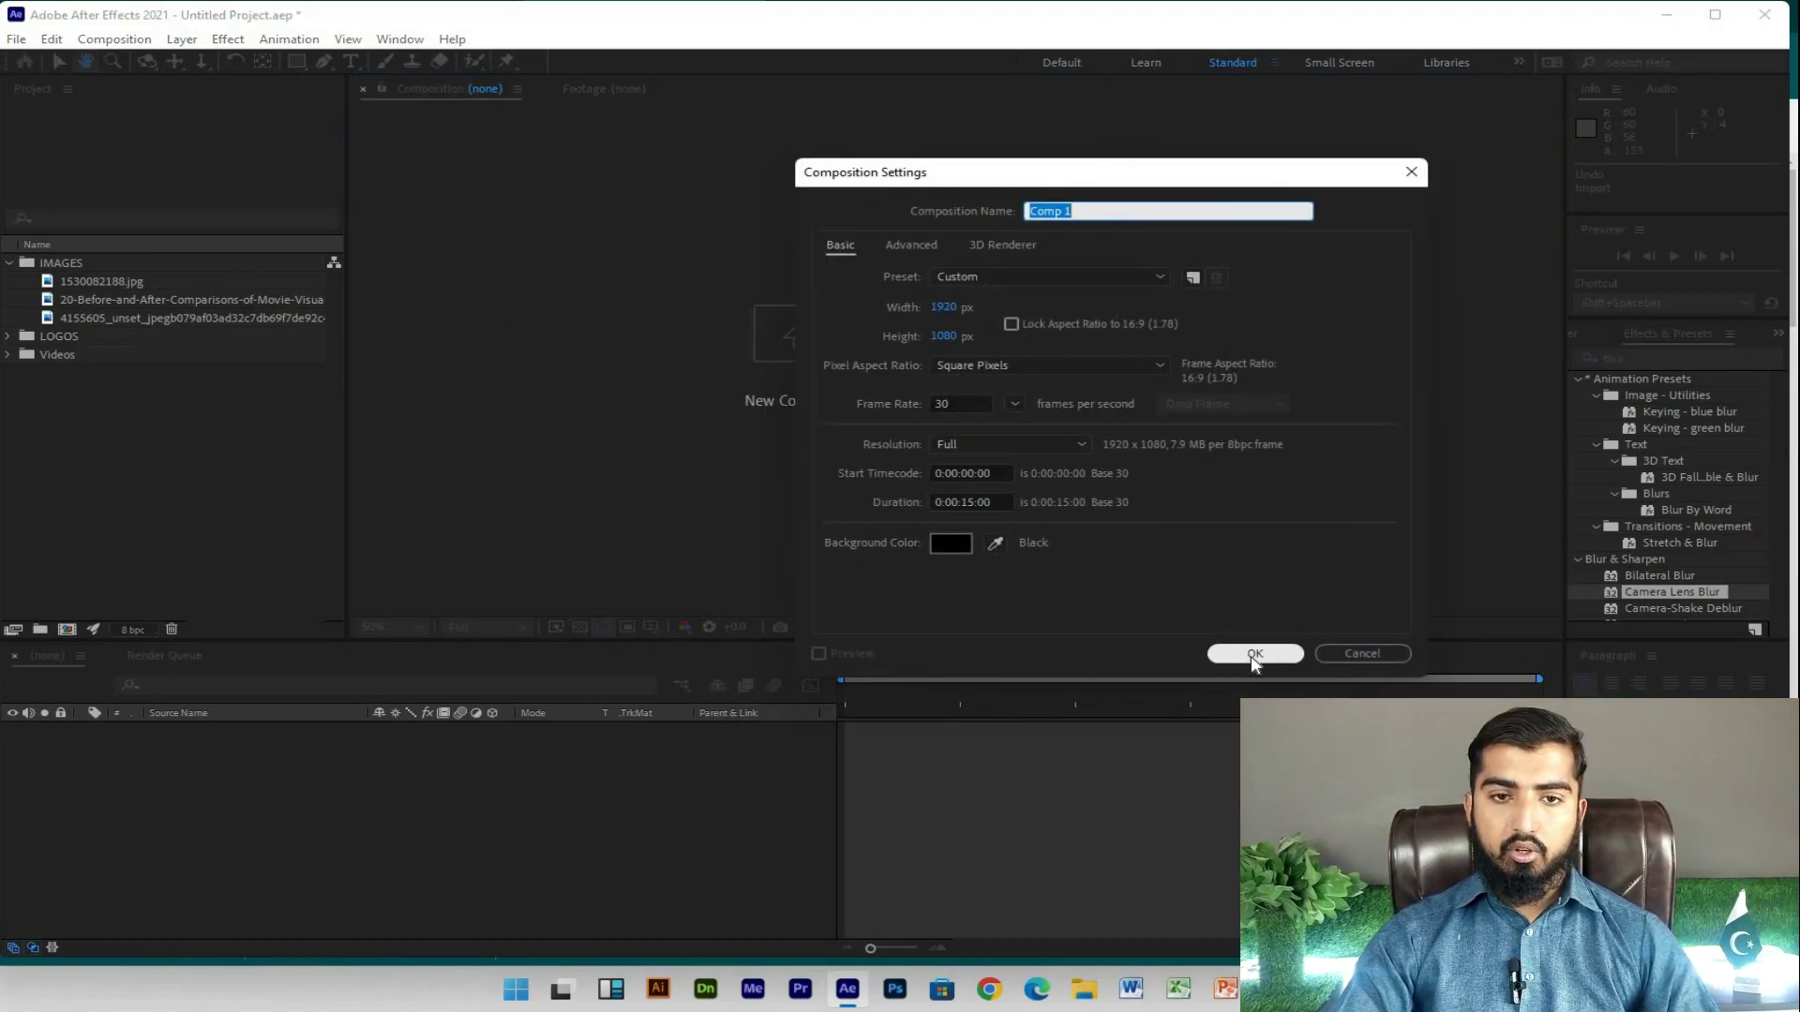
pyautogui.click(1254, 655)
pyautogui.click(157, 351)
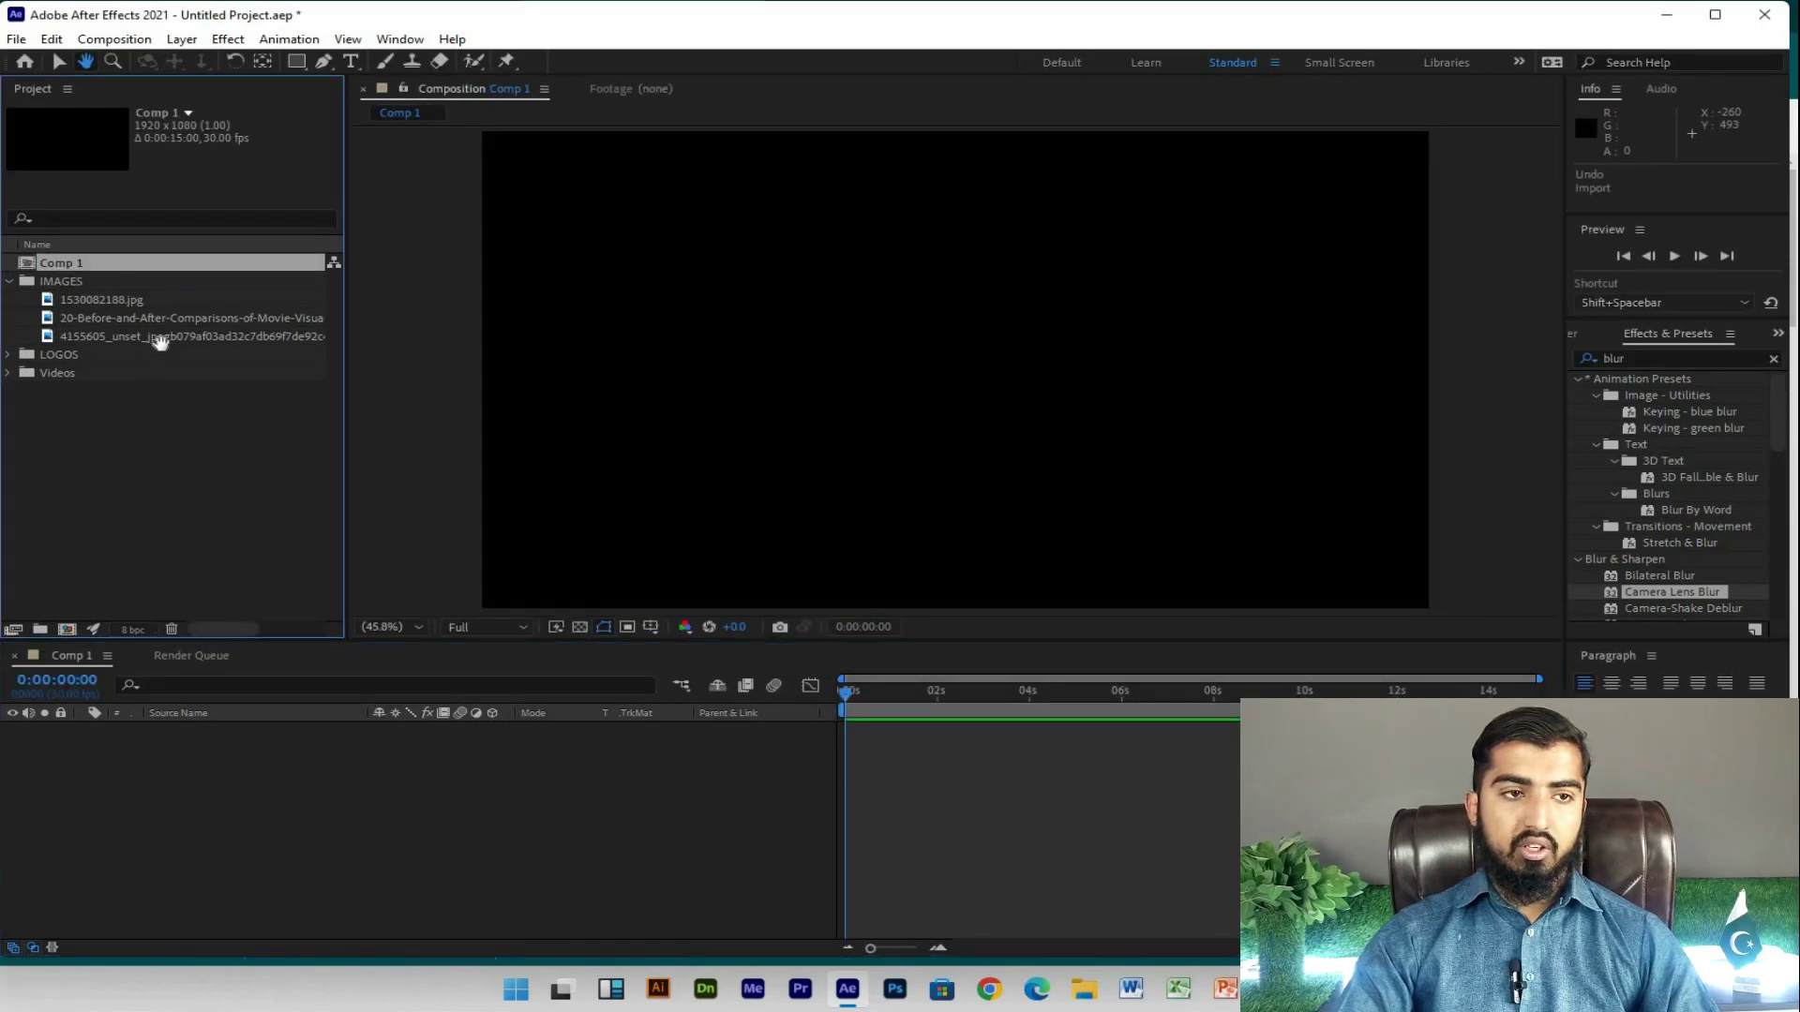
pyautogui.click(58, 63)
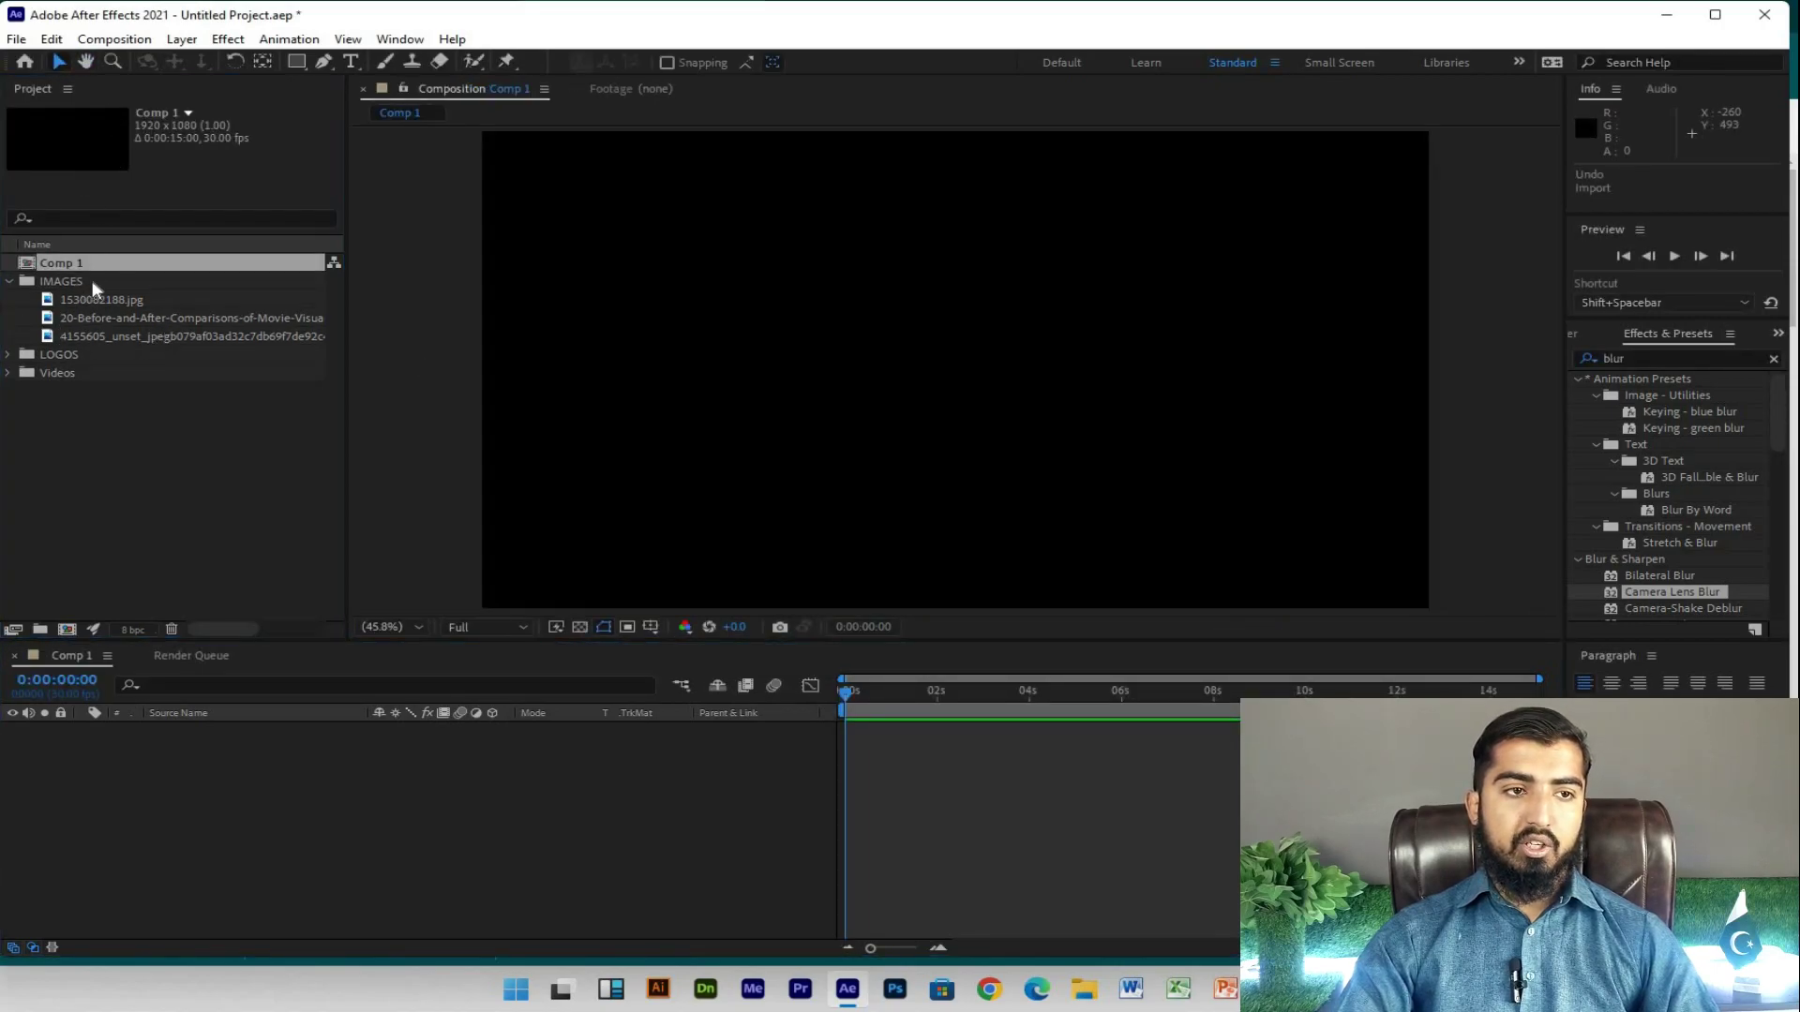
# Step: Drag the before-and-after VFX image from the IMAGES folder into Comp 1 and zoom in slightly
pyautogui.click(92, 296)
pyautogui.click(108, 317)
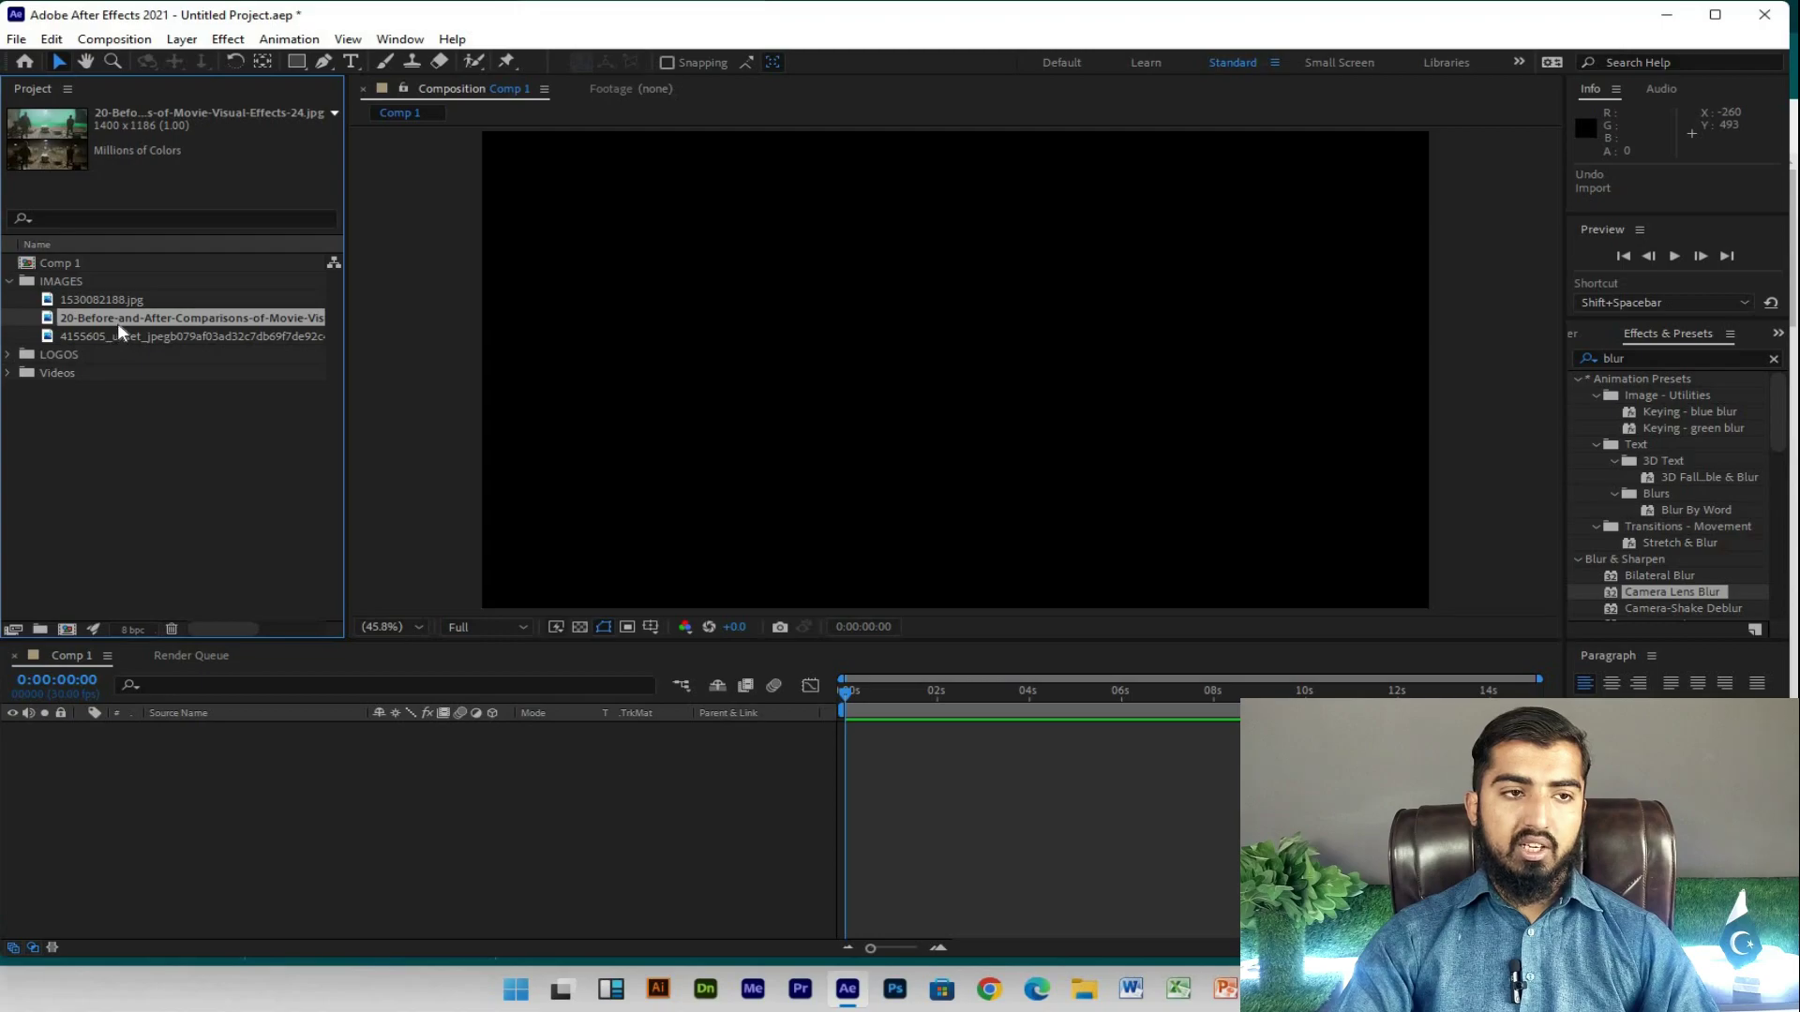
pyautogui.moveTo(116, 323); pyautogui.dragTo(975, 374)
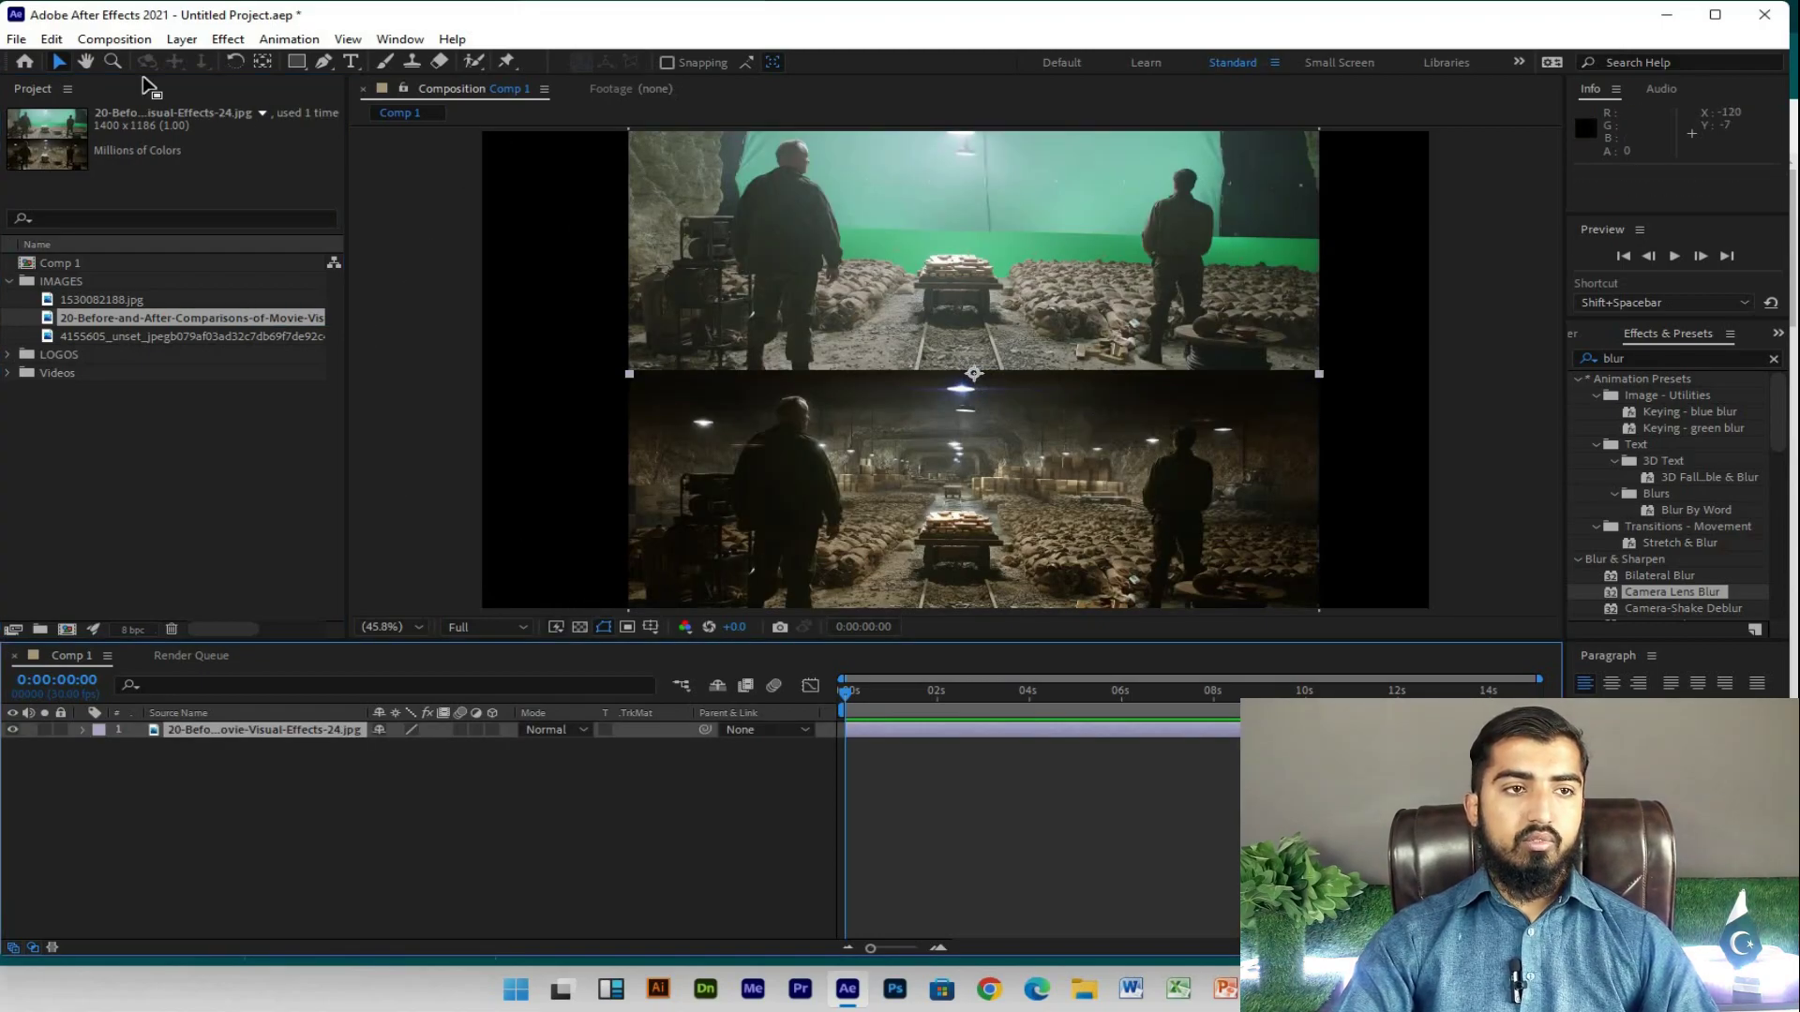
pyautogui.click(112, 61)
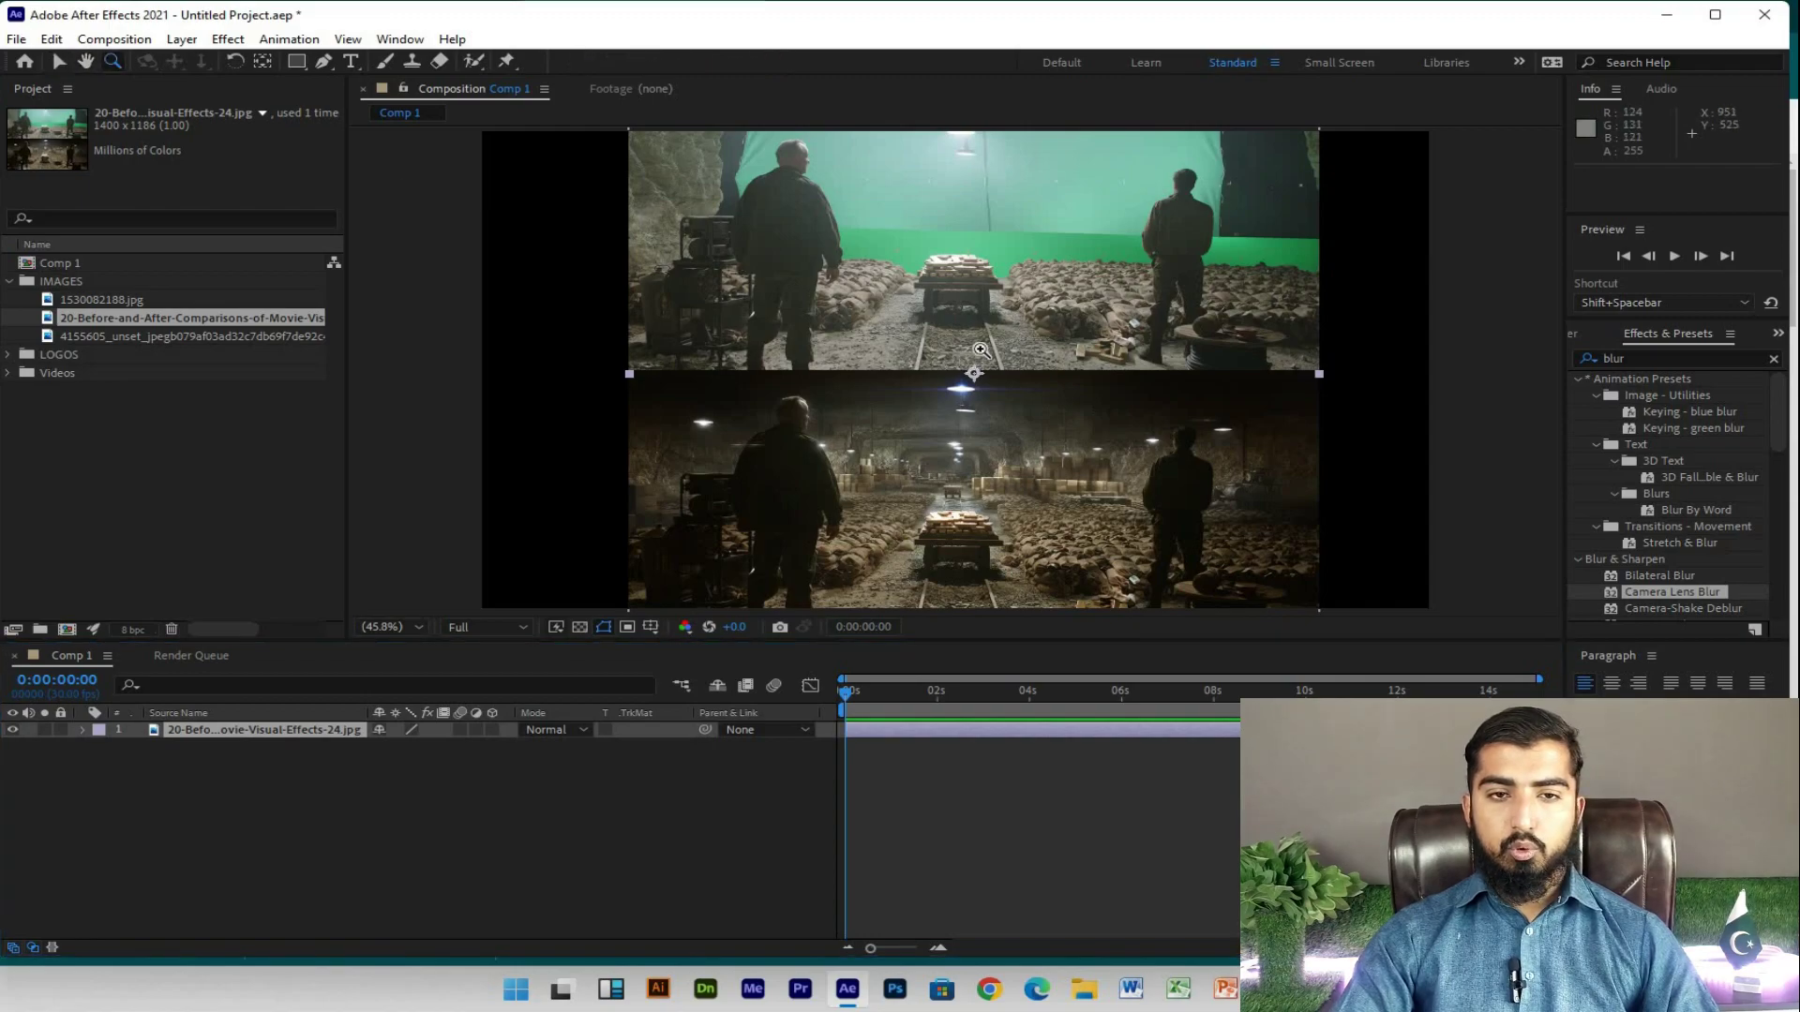
pyautogui.click(960, 261)
# Step: Zoom in on the trolley, zoom back out to the full frame, then fill the view
pyautogui.click(967, 414)
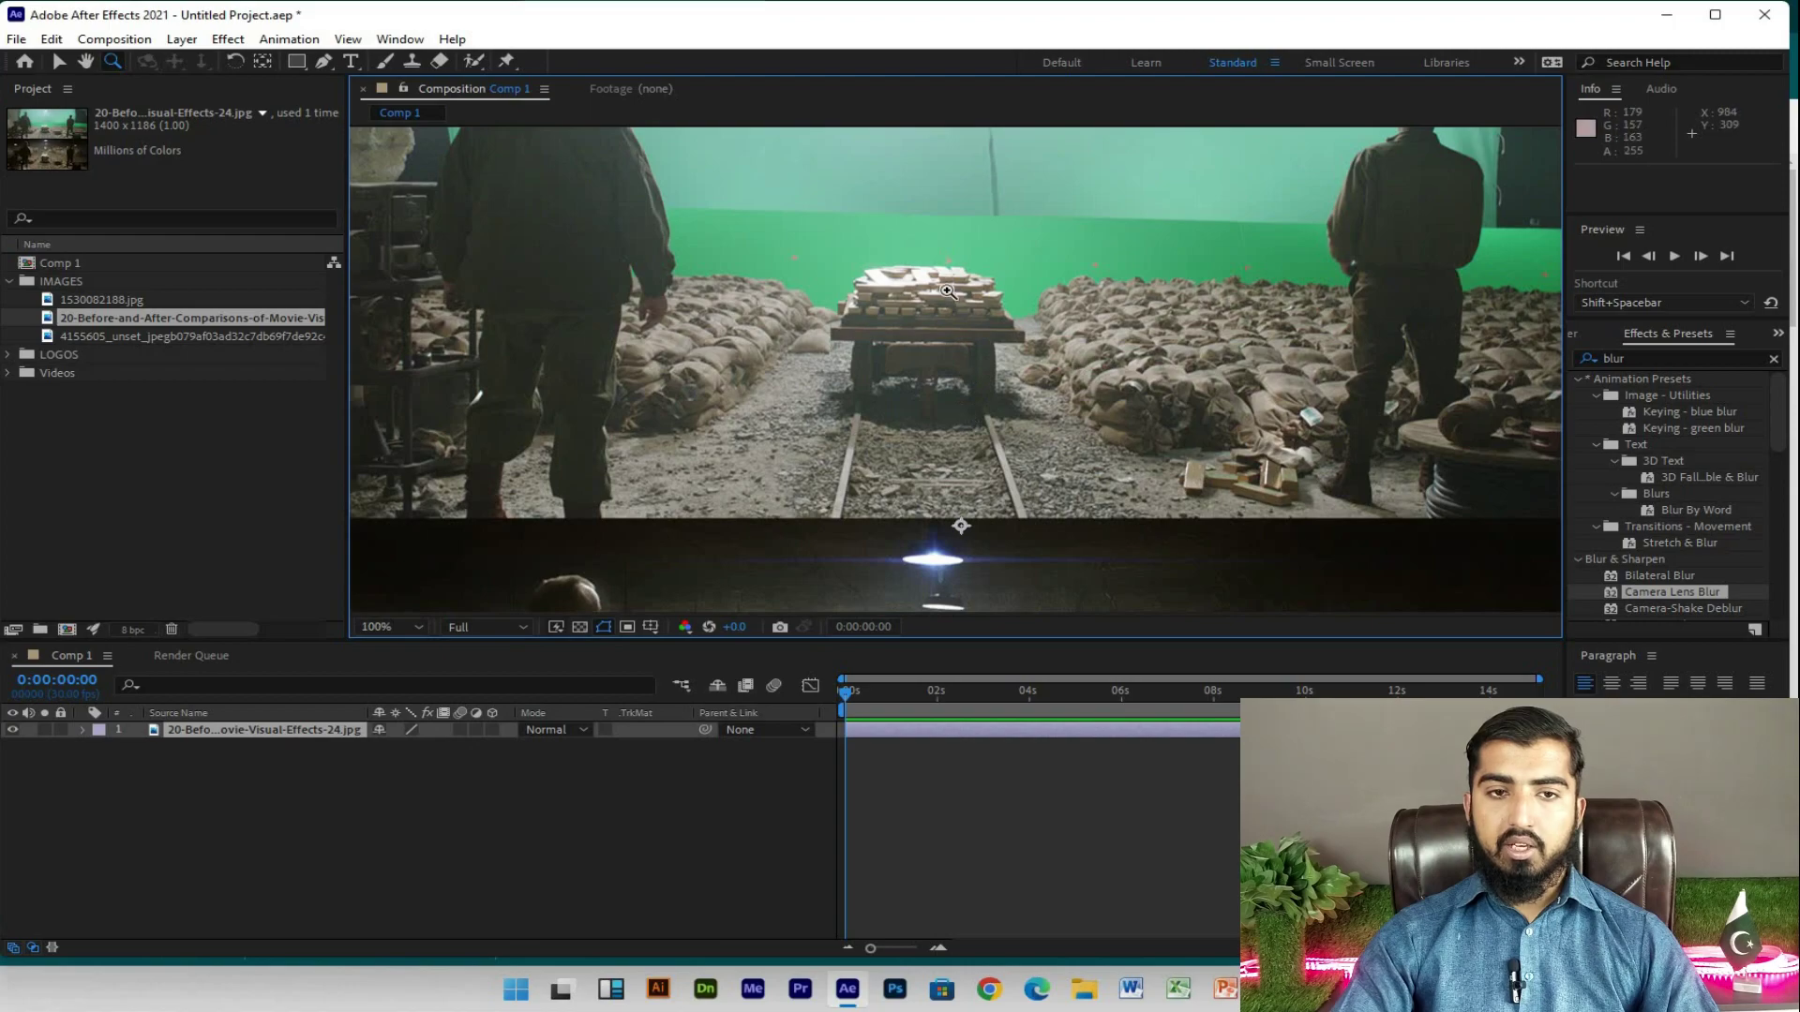
pyautogui.click(937, 334)
pyautogui.click(889, 435)
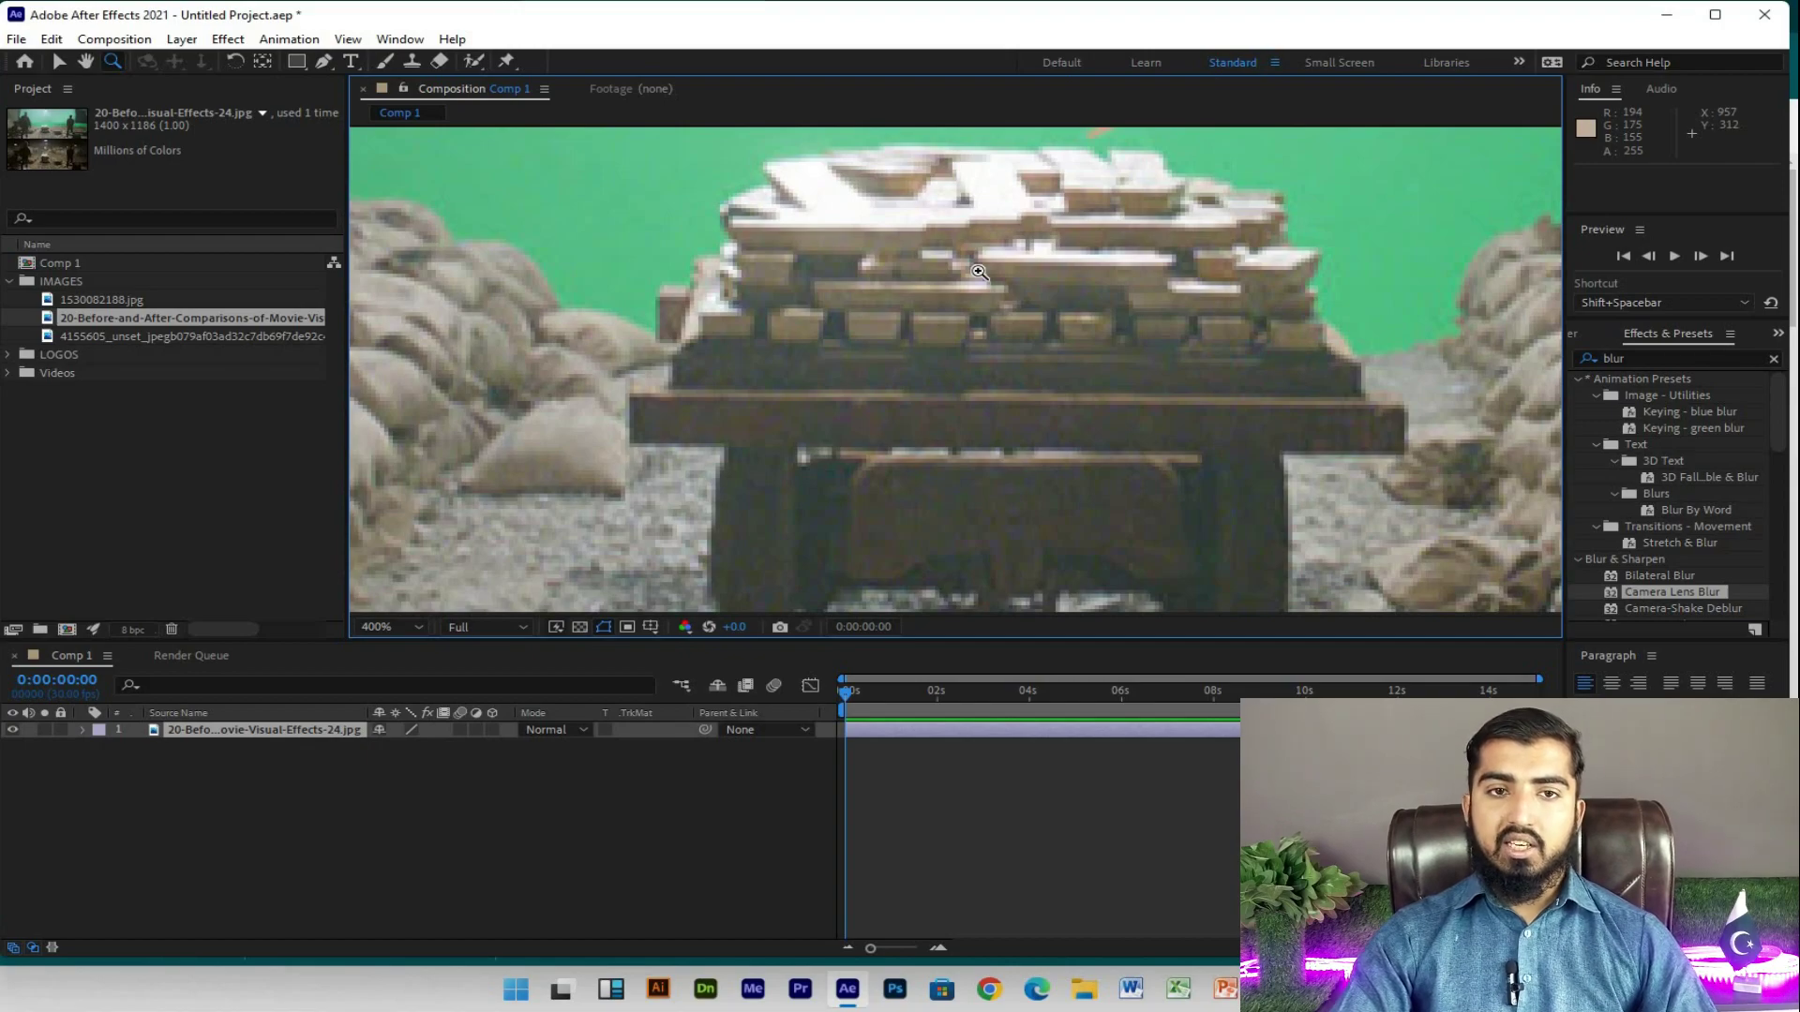
pyautogui.keyDown('alt'); pyautogui.click(978, 271); pyautogui.keyUp('alt')
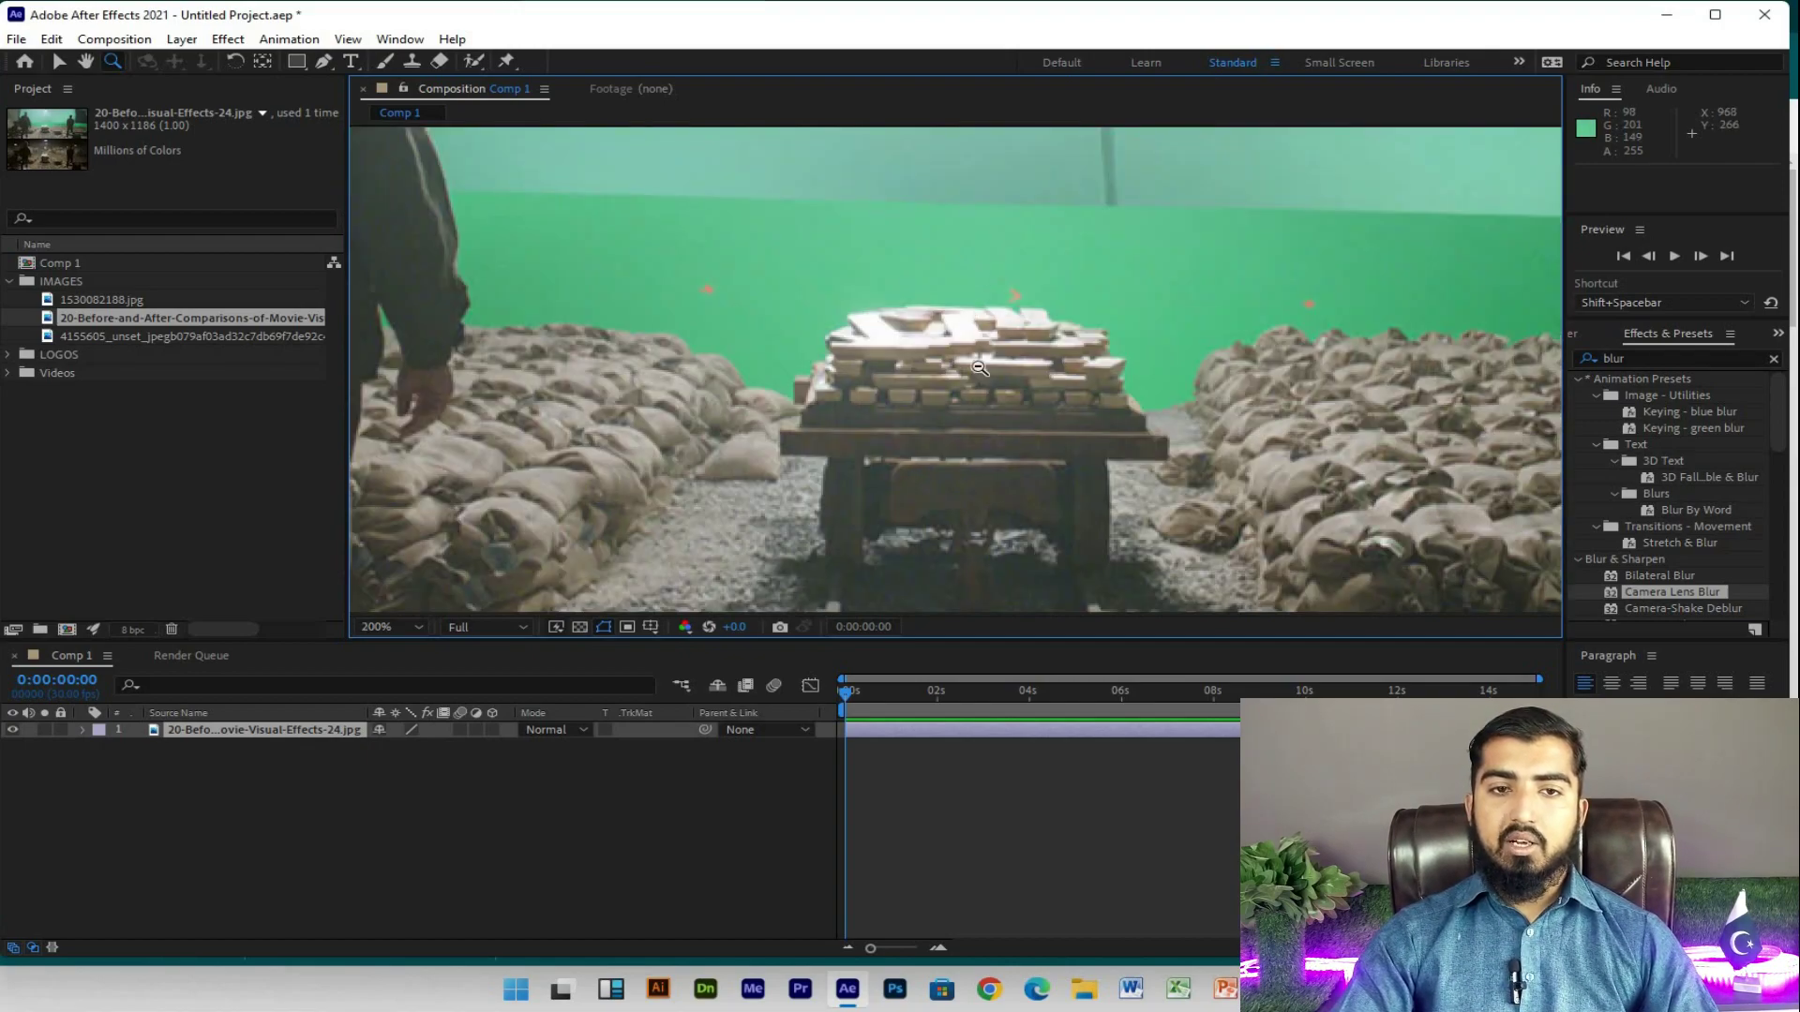
pyautogui.keyDown('alt'); pyautogui.click(979, 368); pyautogui.keyUp('alt')
pyautogui.keyDown('alt'); pyautogui.click(975, 394); pyautogui.keyUp('alt')
pyautogui.keyDown('alt'); pyautogui.click(971, 411); pyautogui.keyUp('alt')
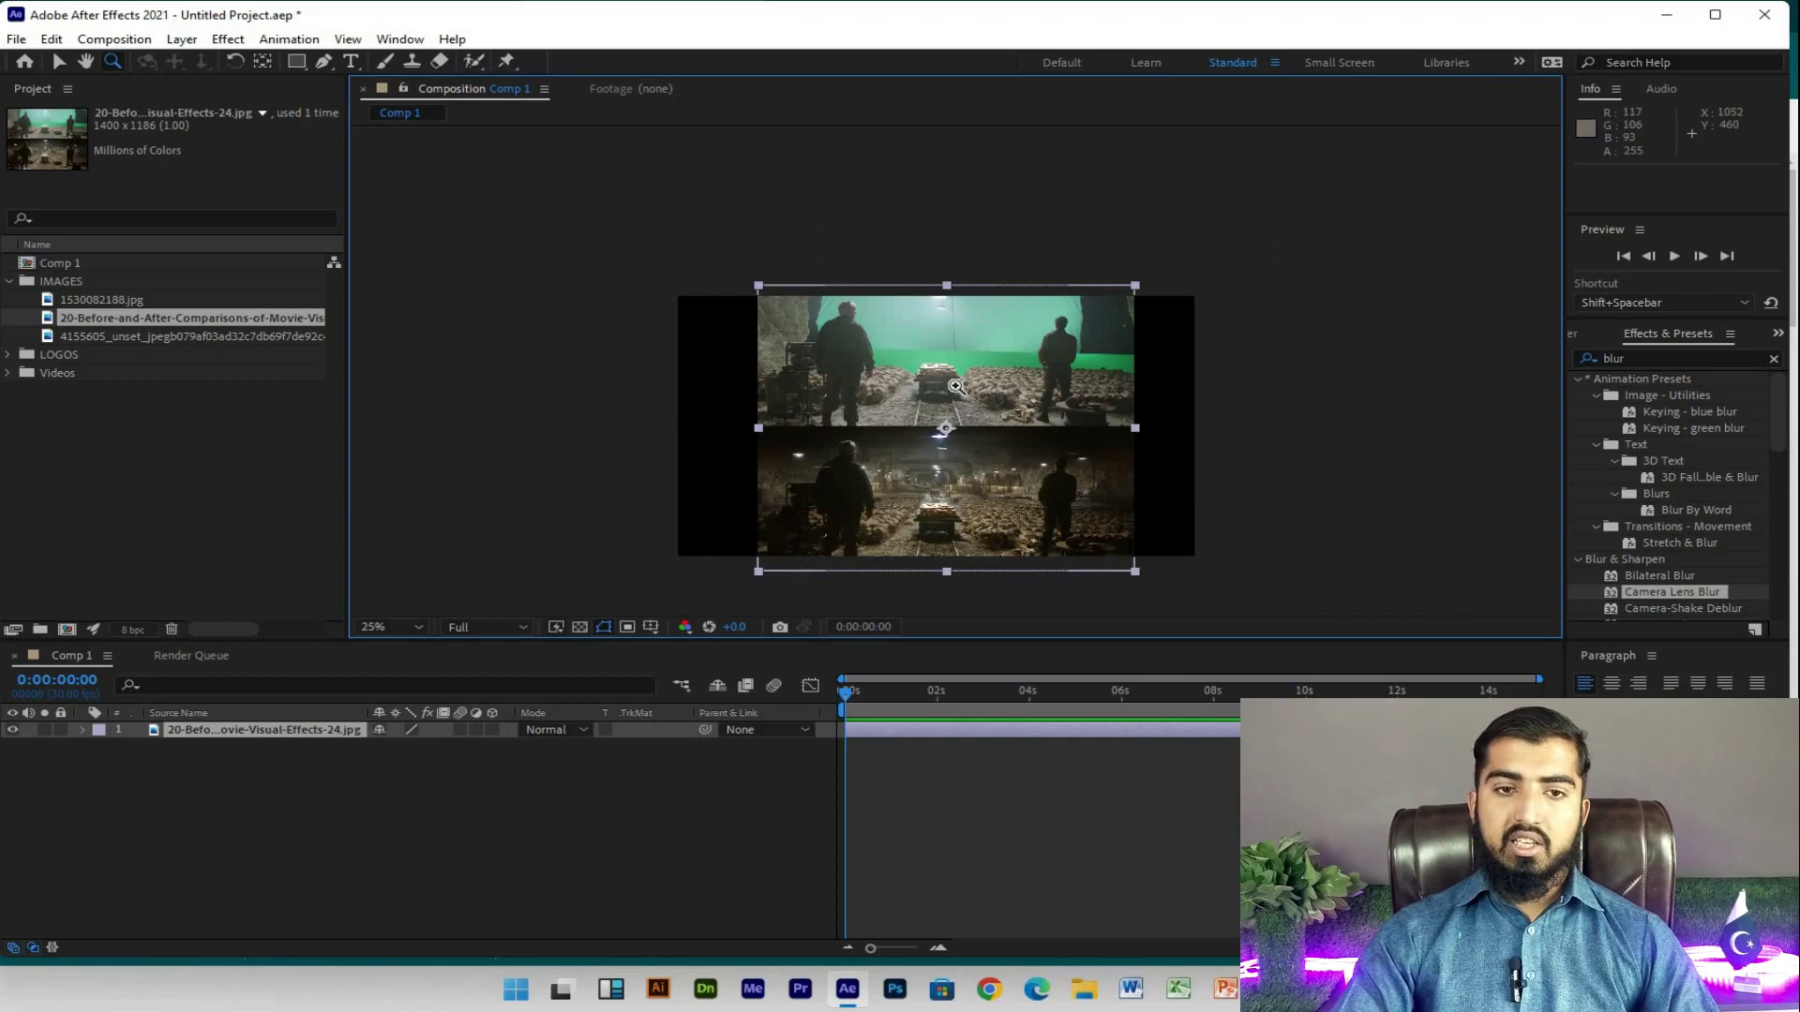
pyautogui.click(952, 380)
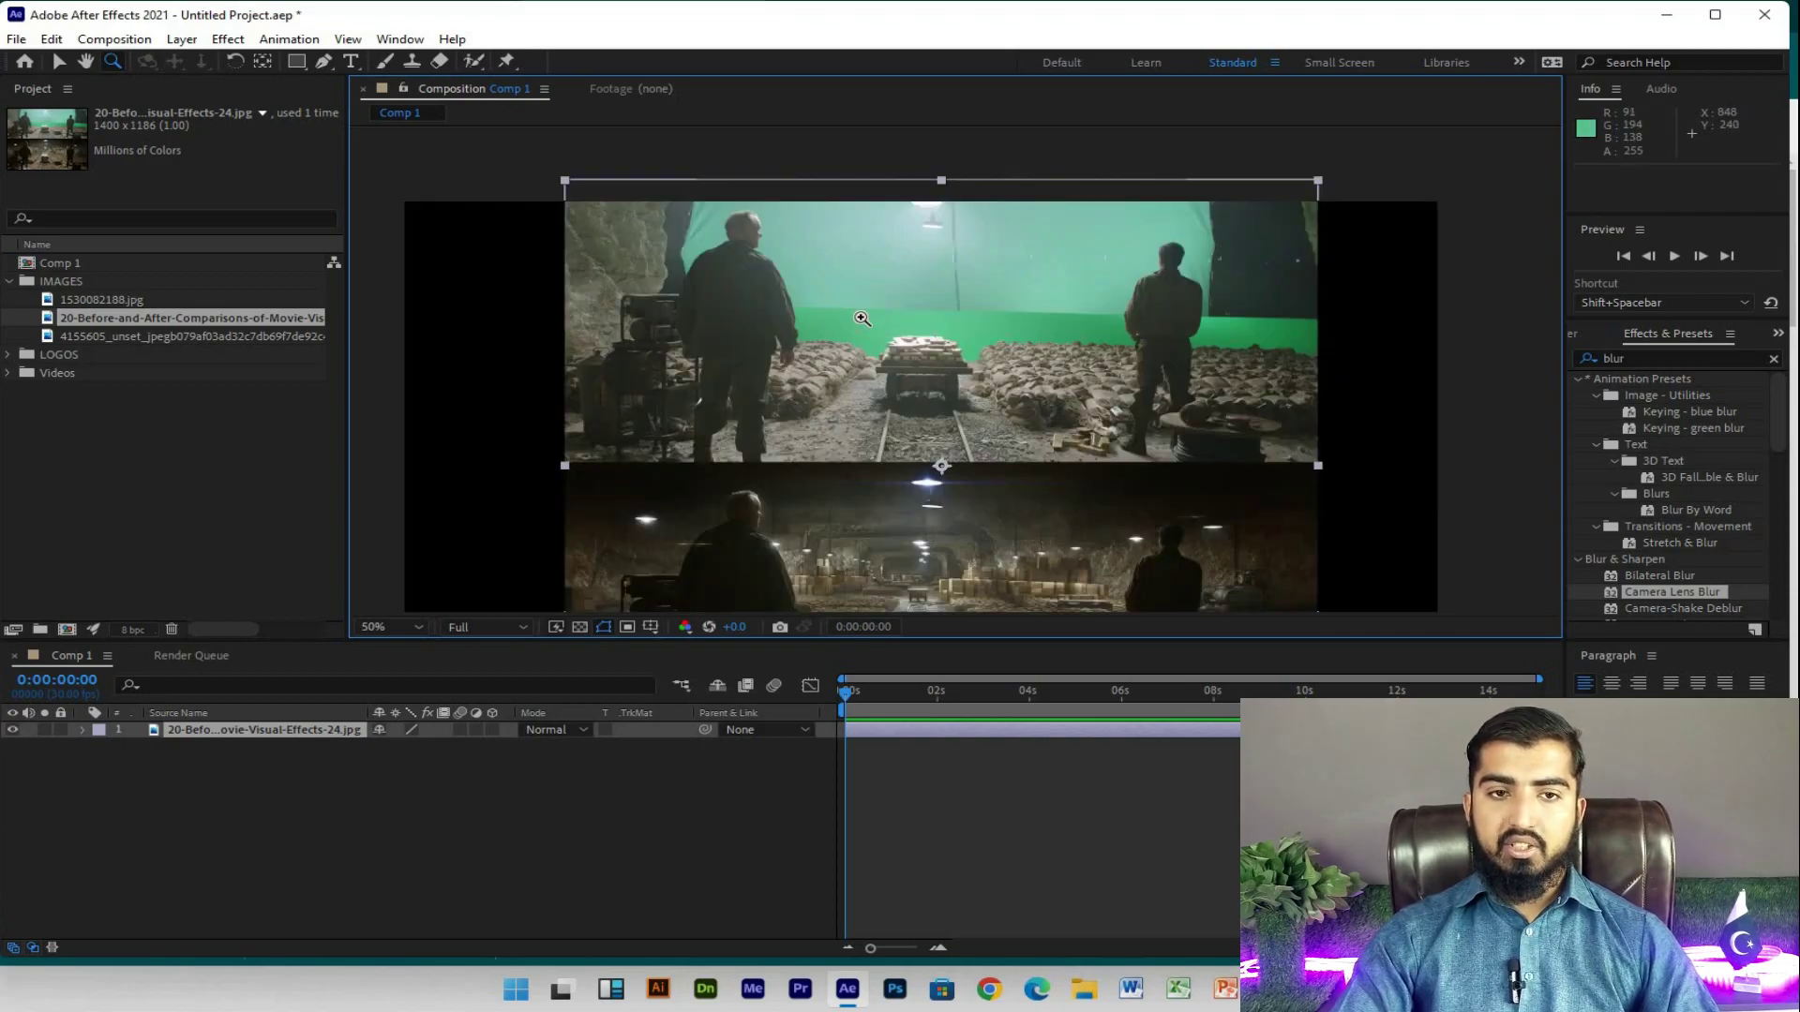
# Step: Marquee-zoom onto the cart between the sandbags, settling at 400% magnification
pyautogui.moveTo(921, 360); pyautogui.dragTo(984, 405)
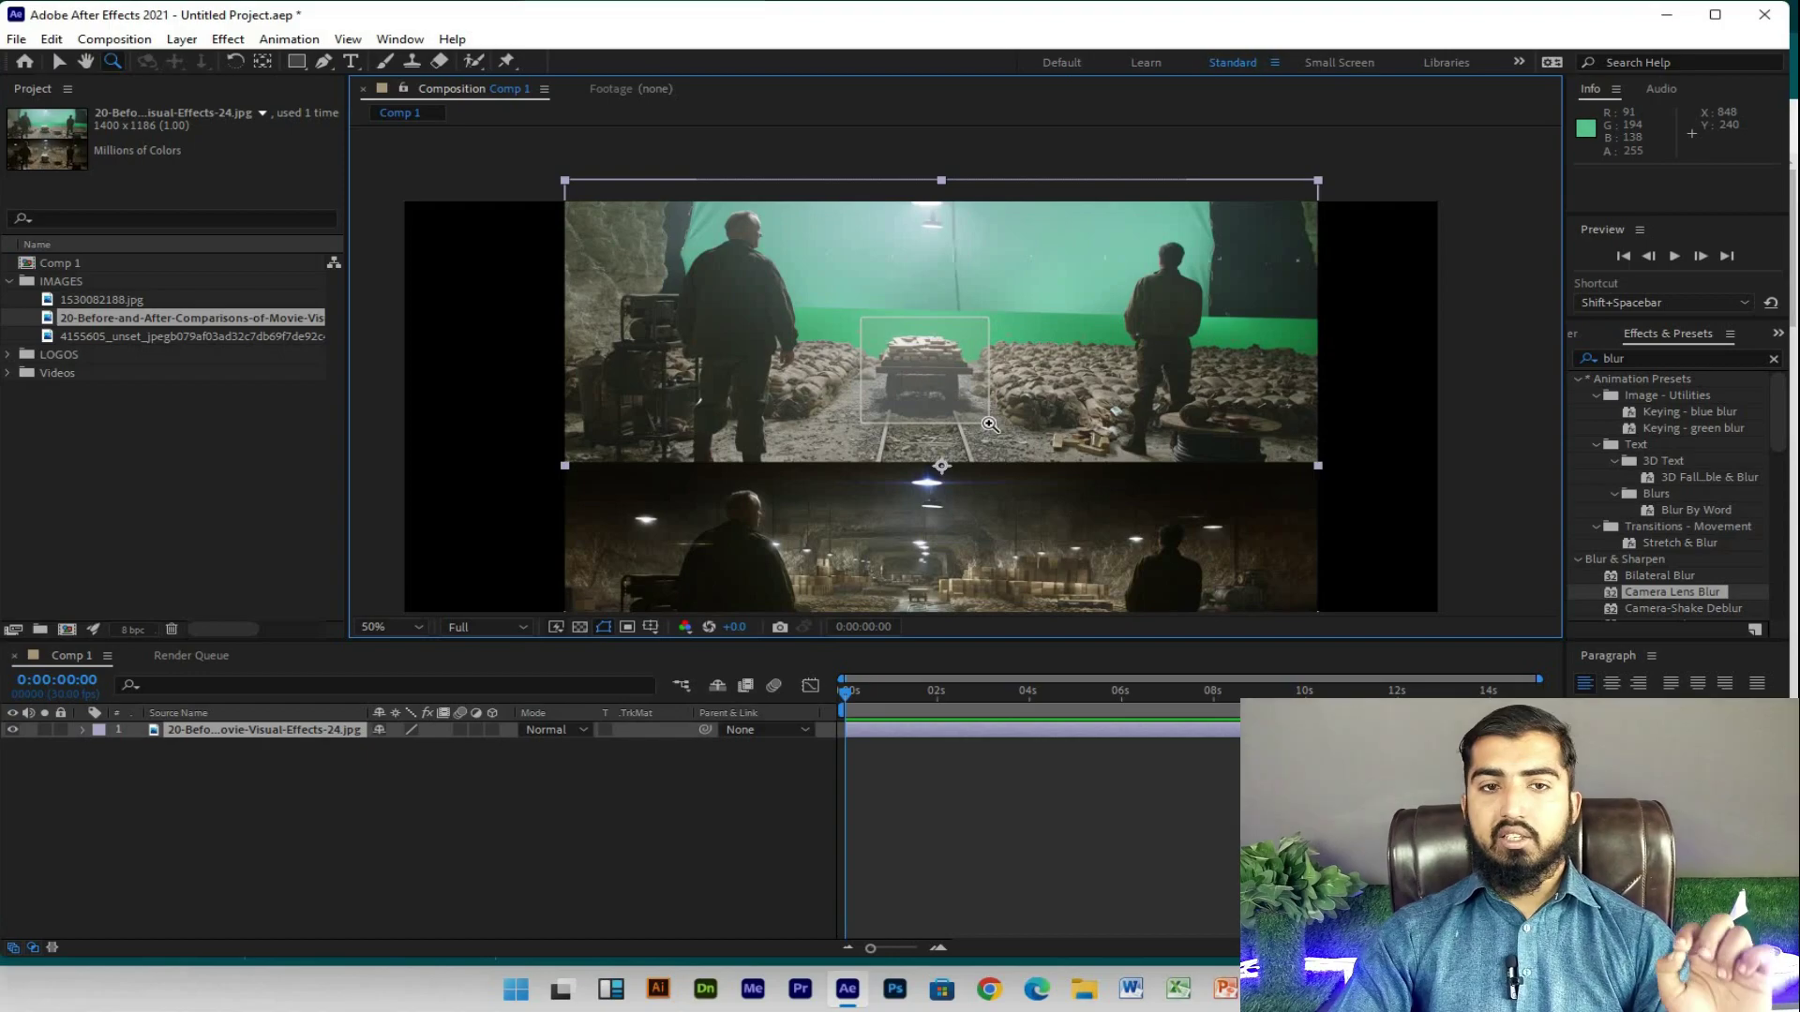
pyautogui.moveTo(990, 423); pyautogui.dragTo(990, 424)
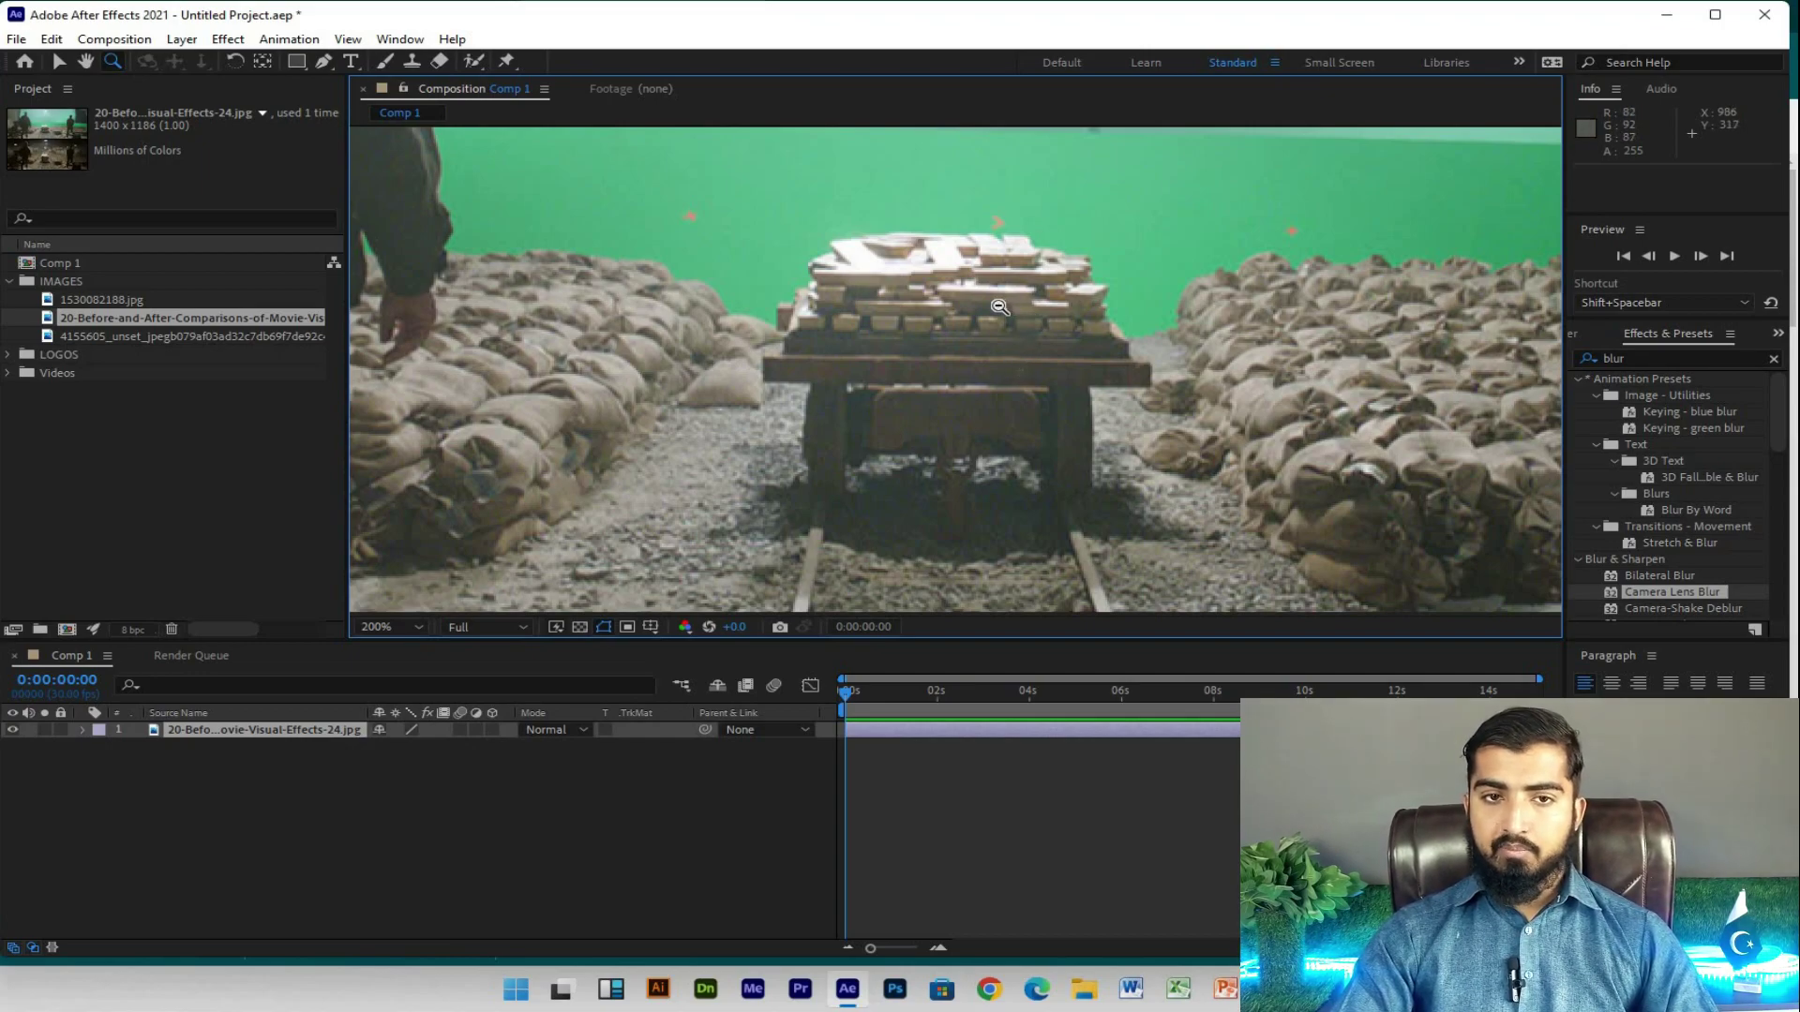
pyautogui.scroll(3, 1008, 300)
pyautogui.scroll(2, 1008, 301)
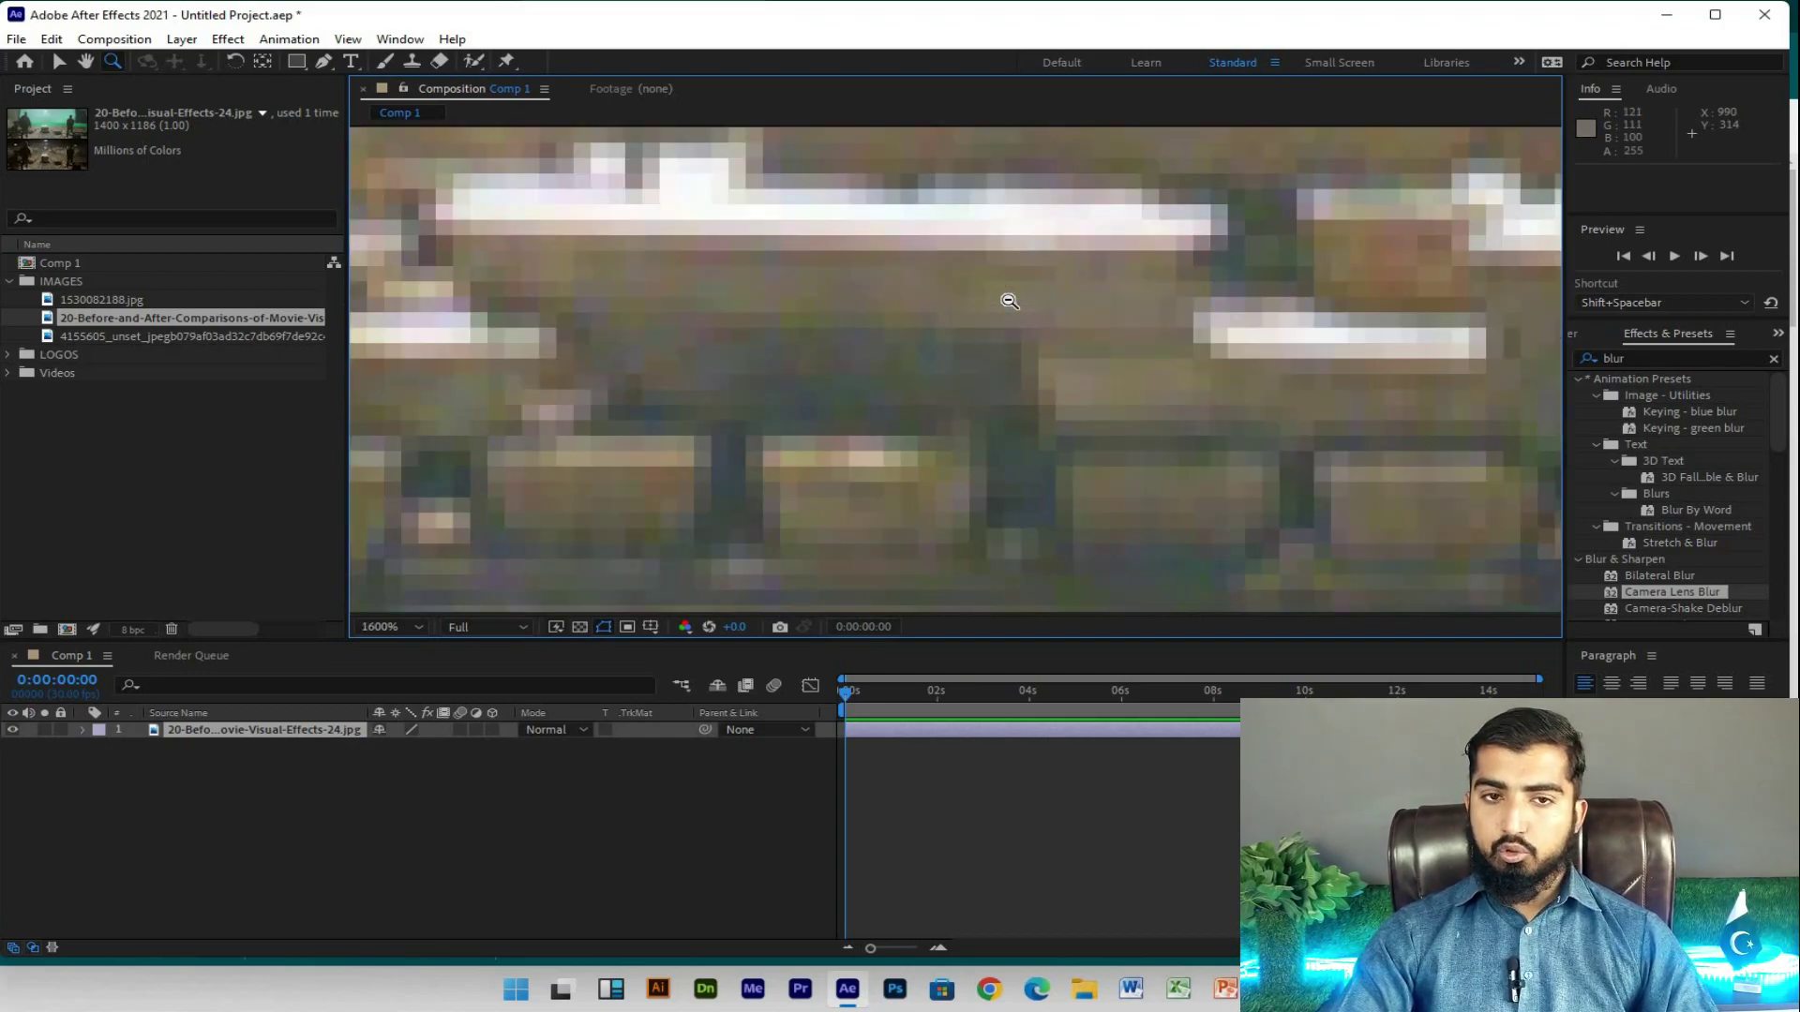
pyautogui.scroll(-3, 1008, 300)
pyautogui.scroll(-2, 1008, 300)
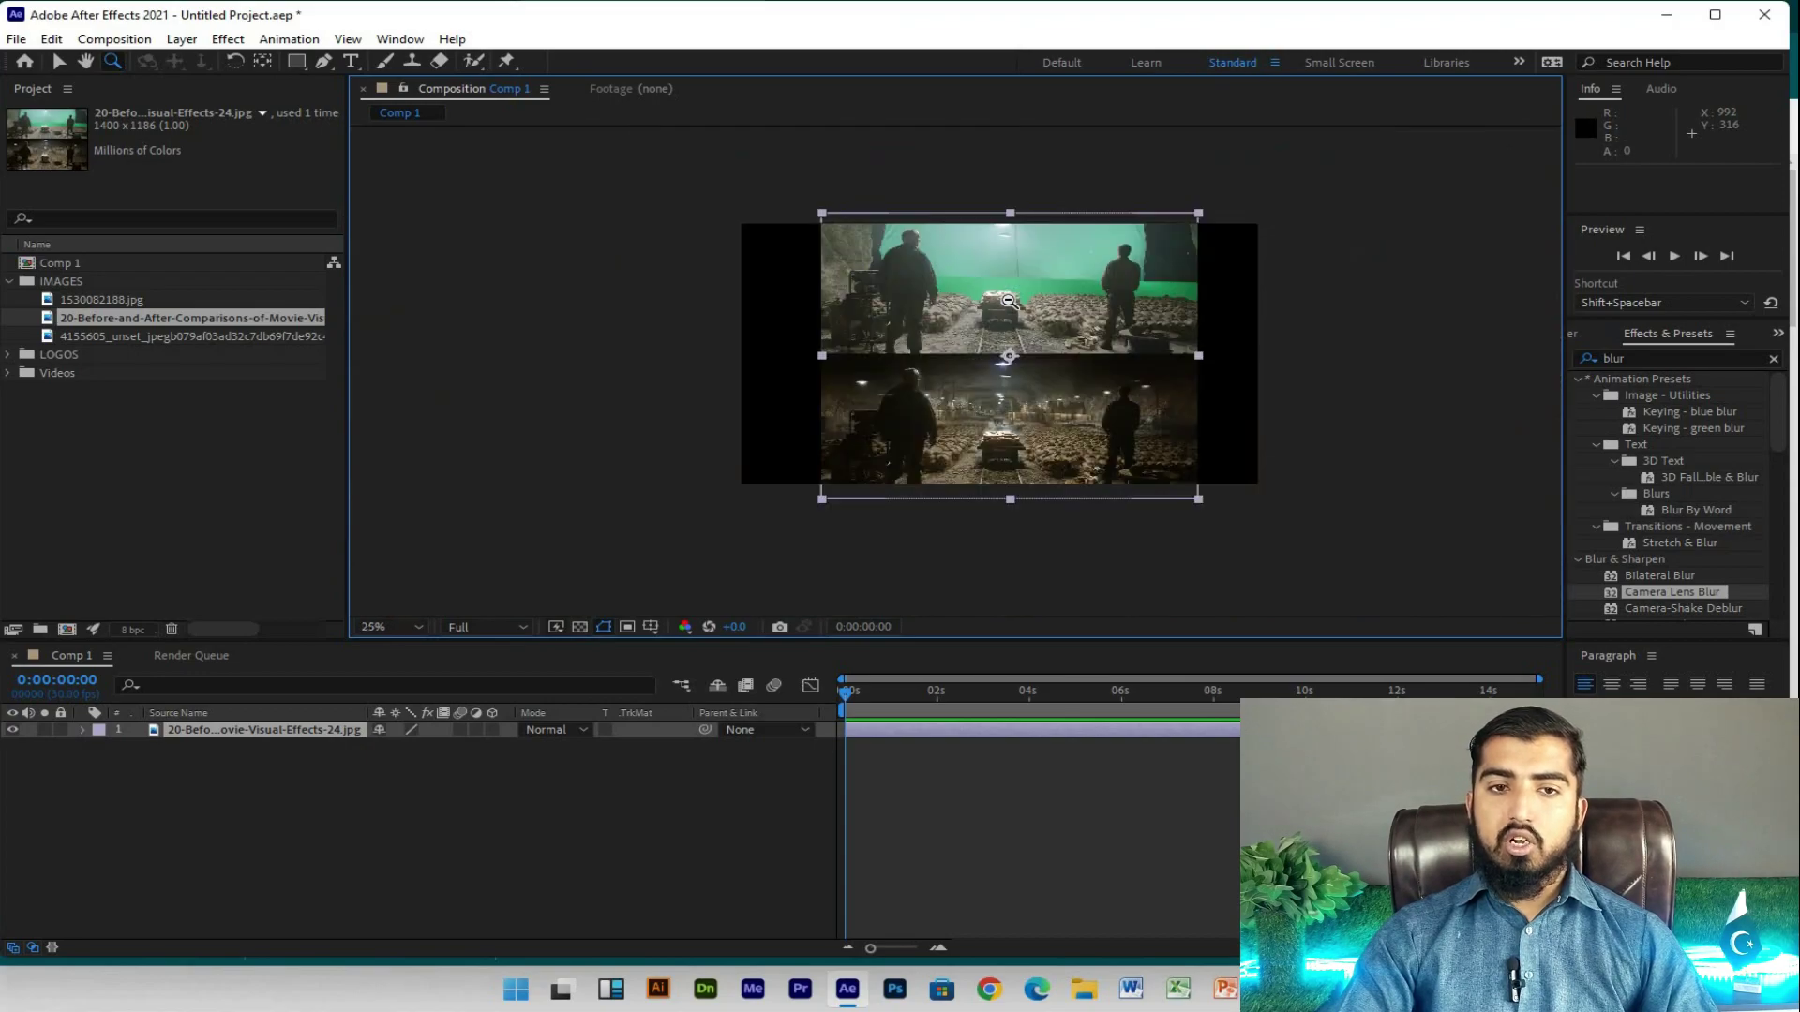
pyautogui.scroll(-2, 1009, 301)
pyautogui.scroll(5, 1009, 301)
pyautogui.scroll(-1, 1009, 300)
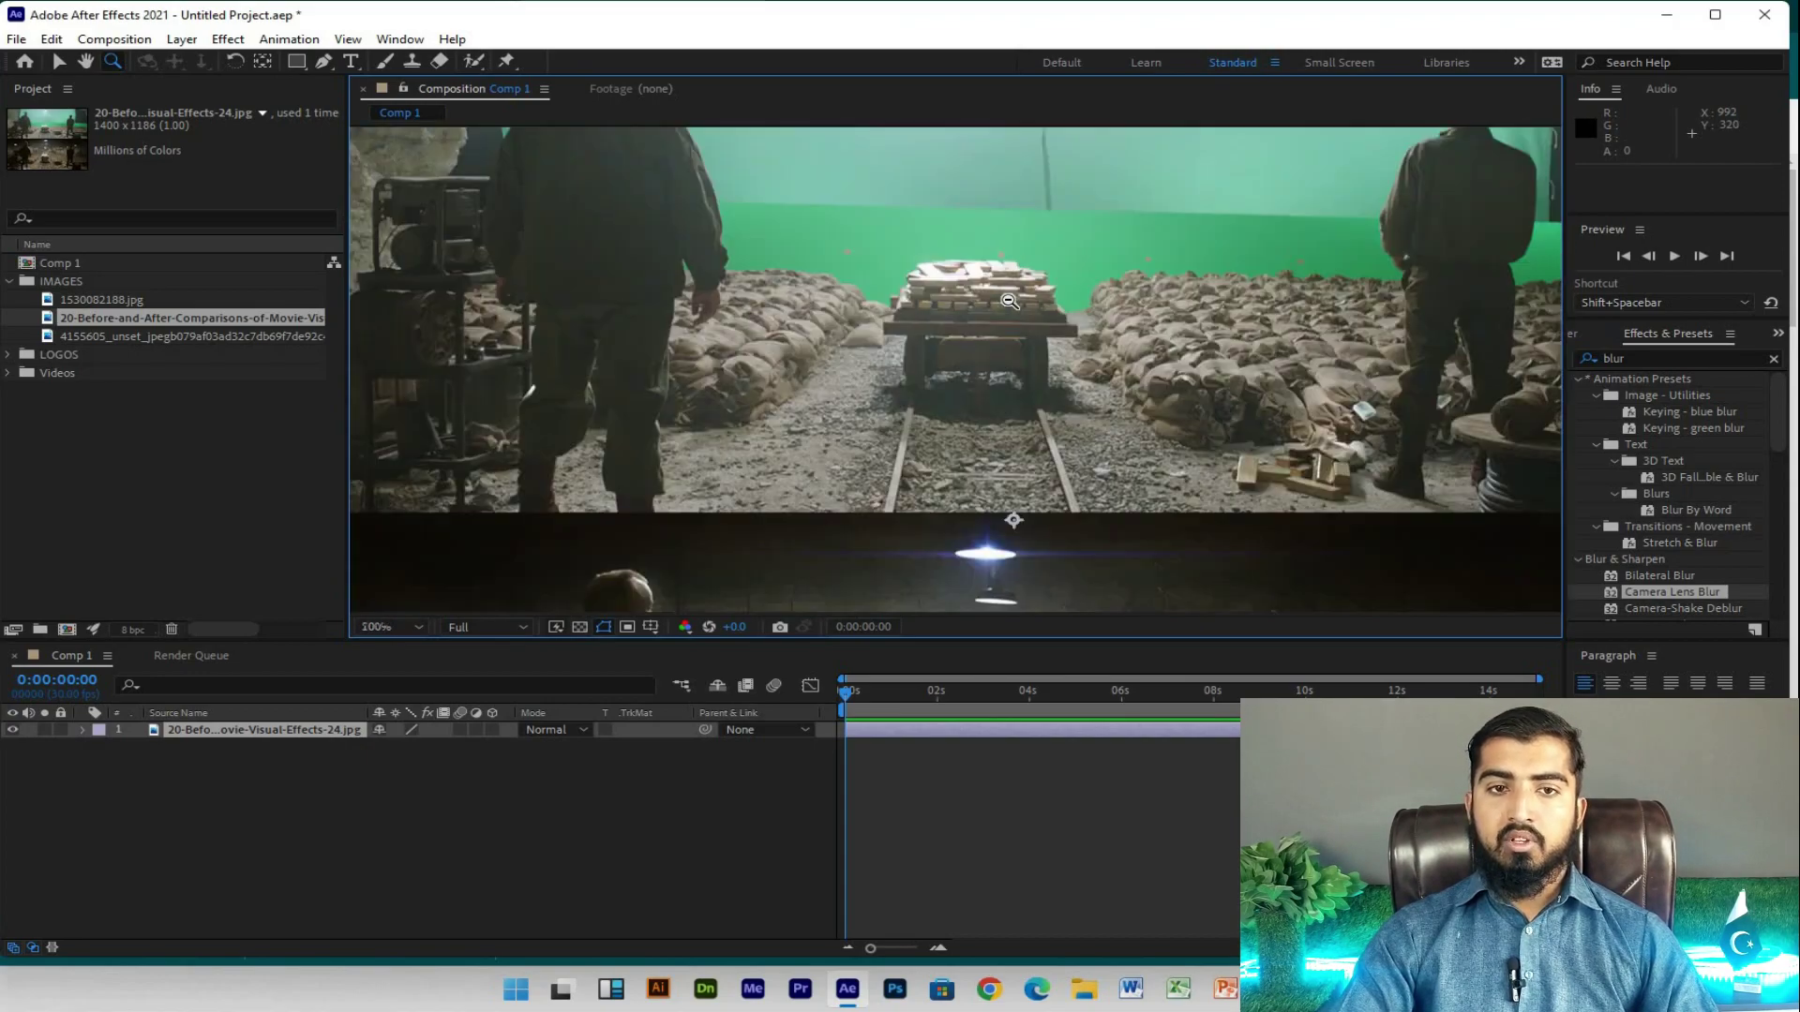
pyautogui.scroll(-4, 1009, 301)
pyautogui.scroll(5, 1009, 301)
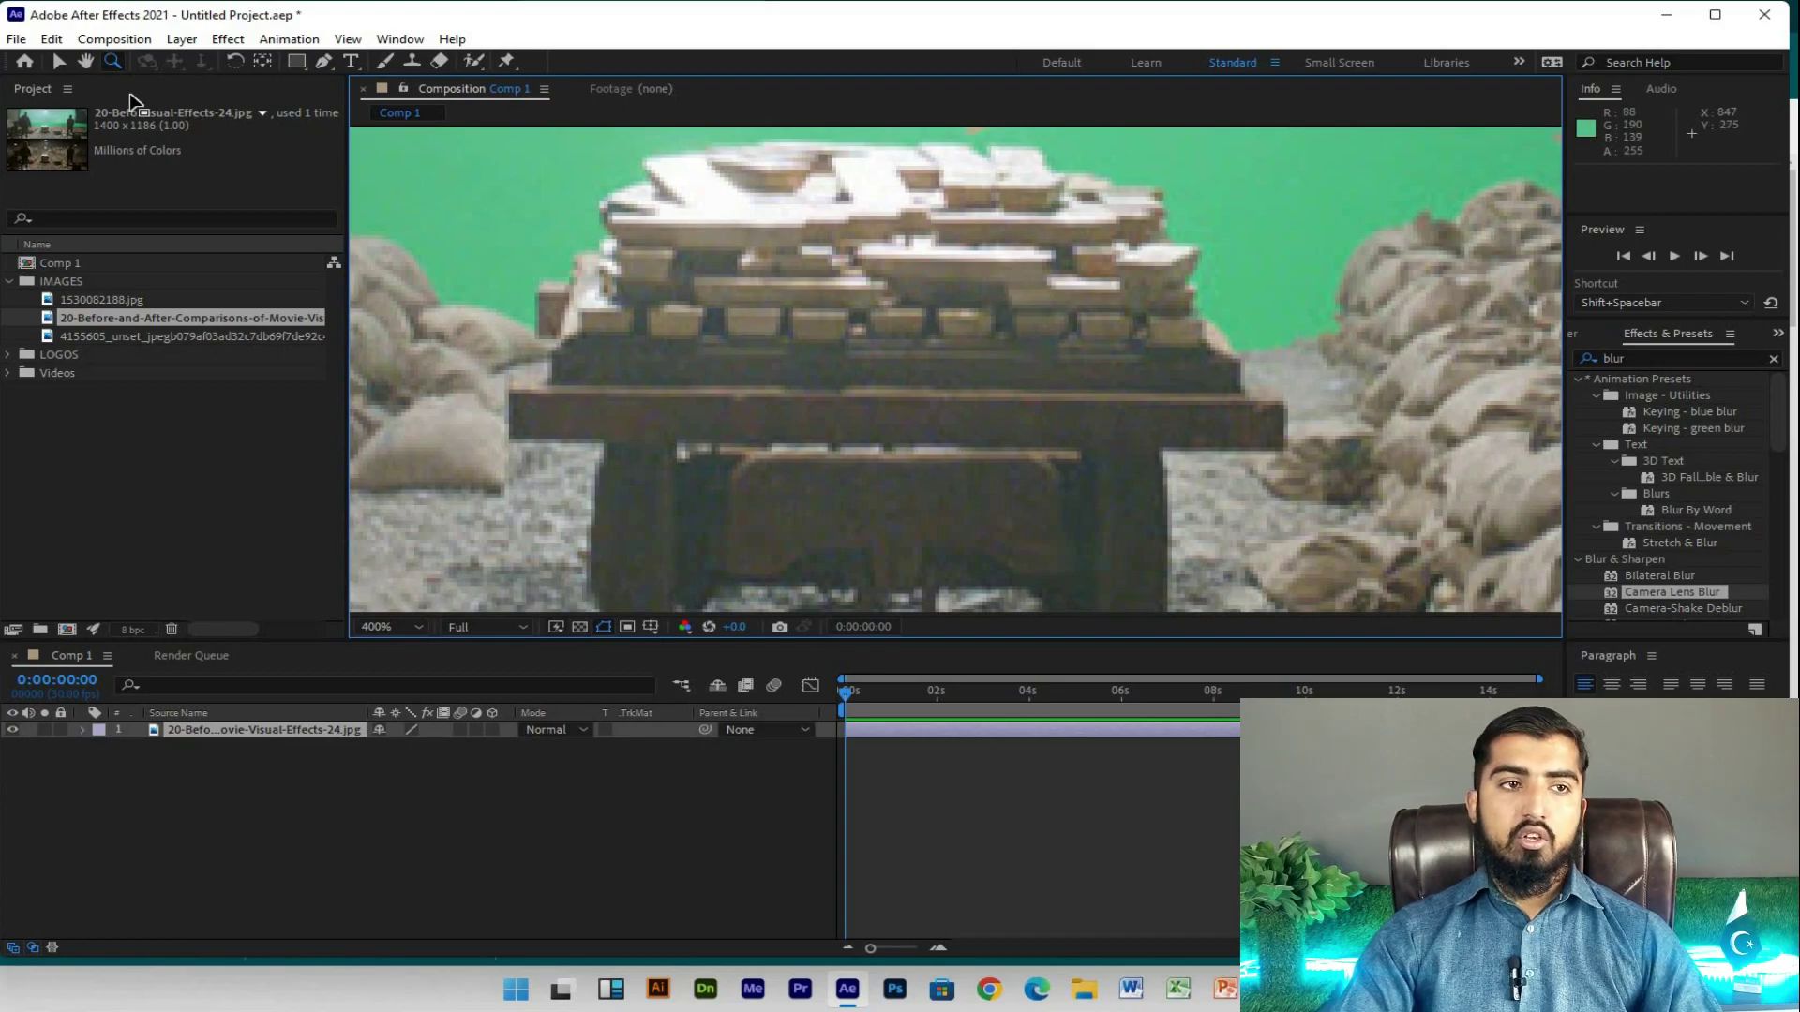
# Step: Pan around the enlarged image with the Hand tool to bring the man's head into view
pyautogui.click(83, 64)
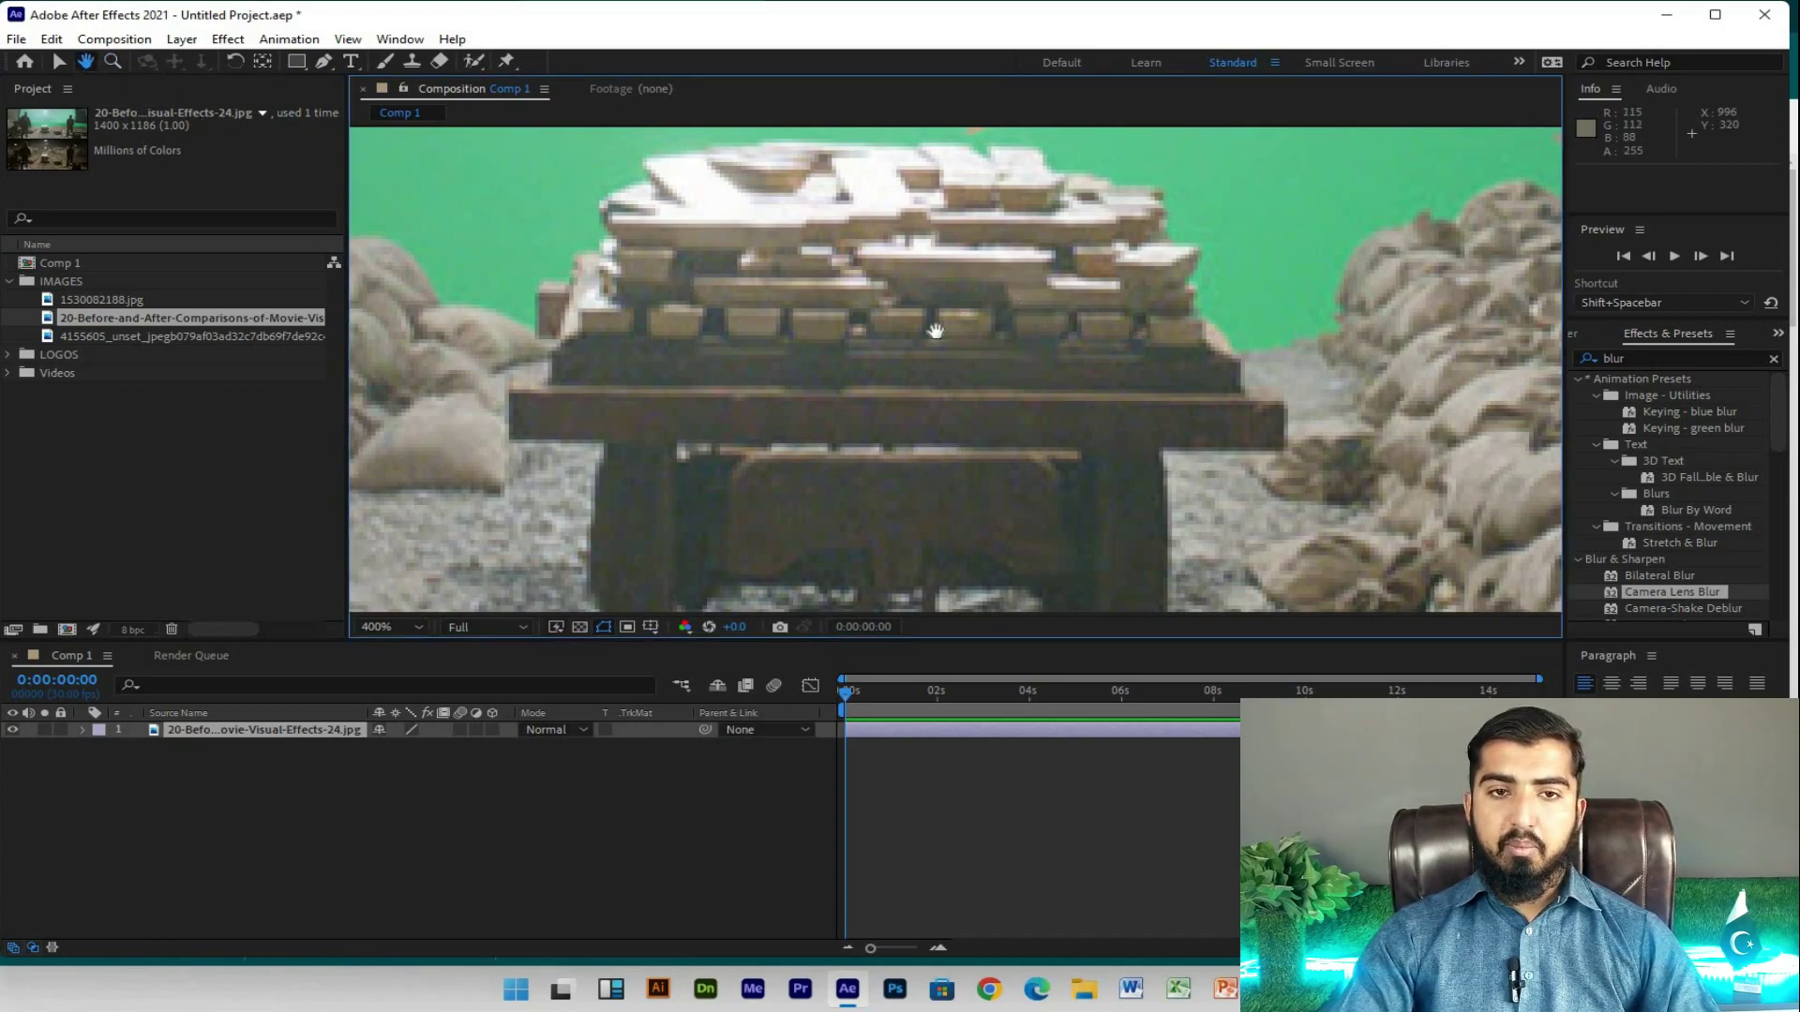
pyautogui.scroll(-1, 934, 330)
pyautogui.scroll(1, 1266, 329)
pyautogui.scroll(2, 1266, 330)
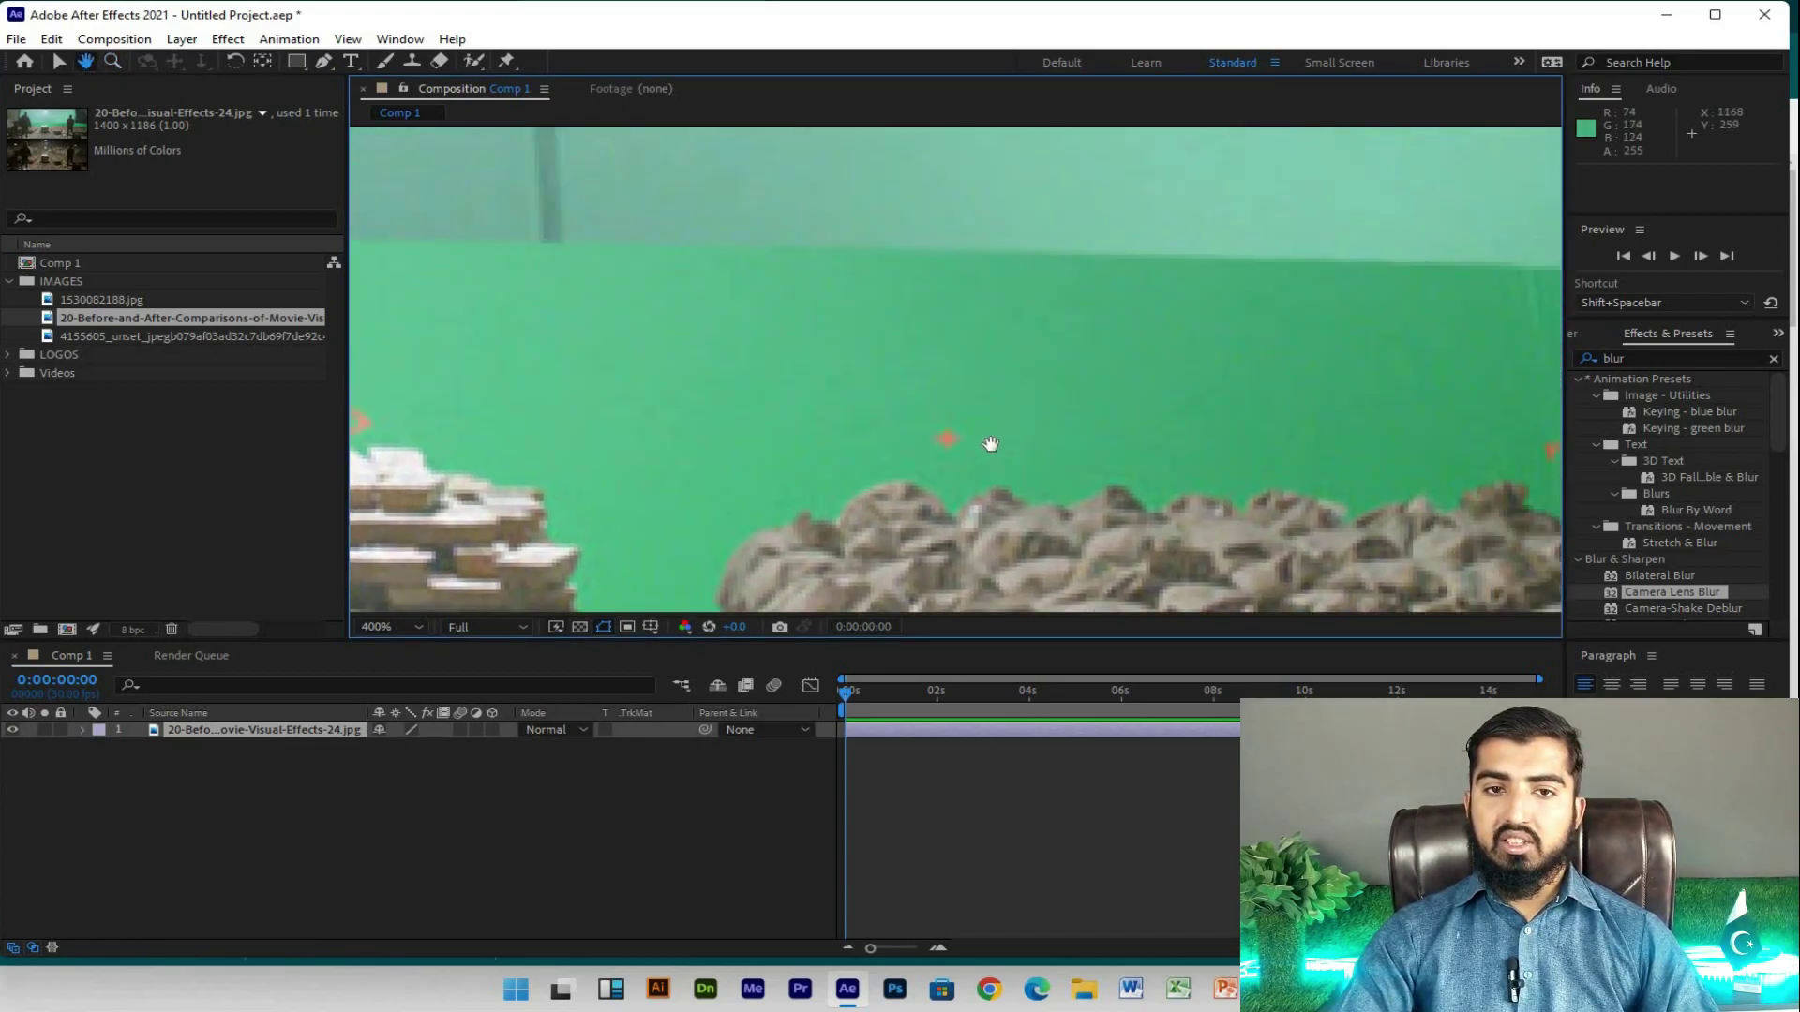
pyautogui.scroll(2, 1238, 293)
pyautogui.scroll(2, 960, 434)
pyautogui.moveTo(1151, 379); pyautogui.dragTo(1060, 318)
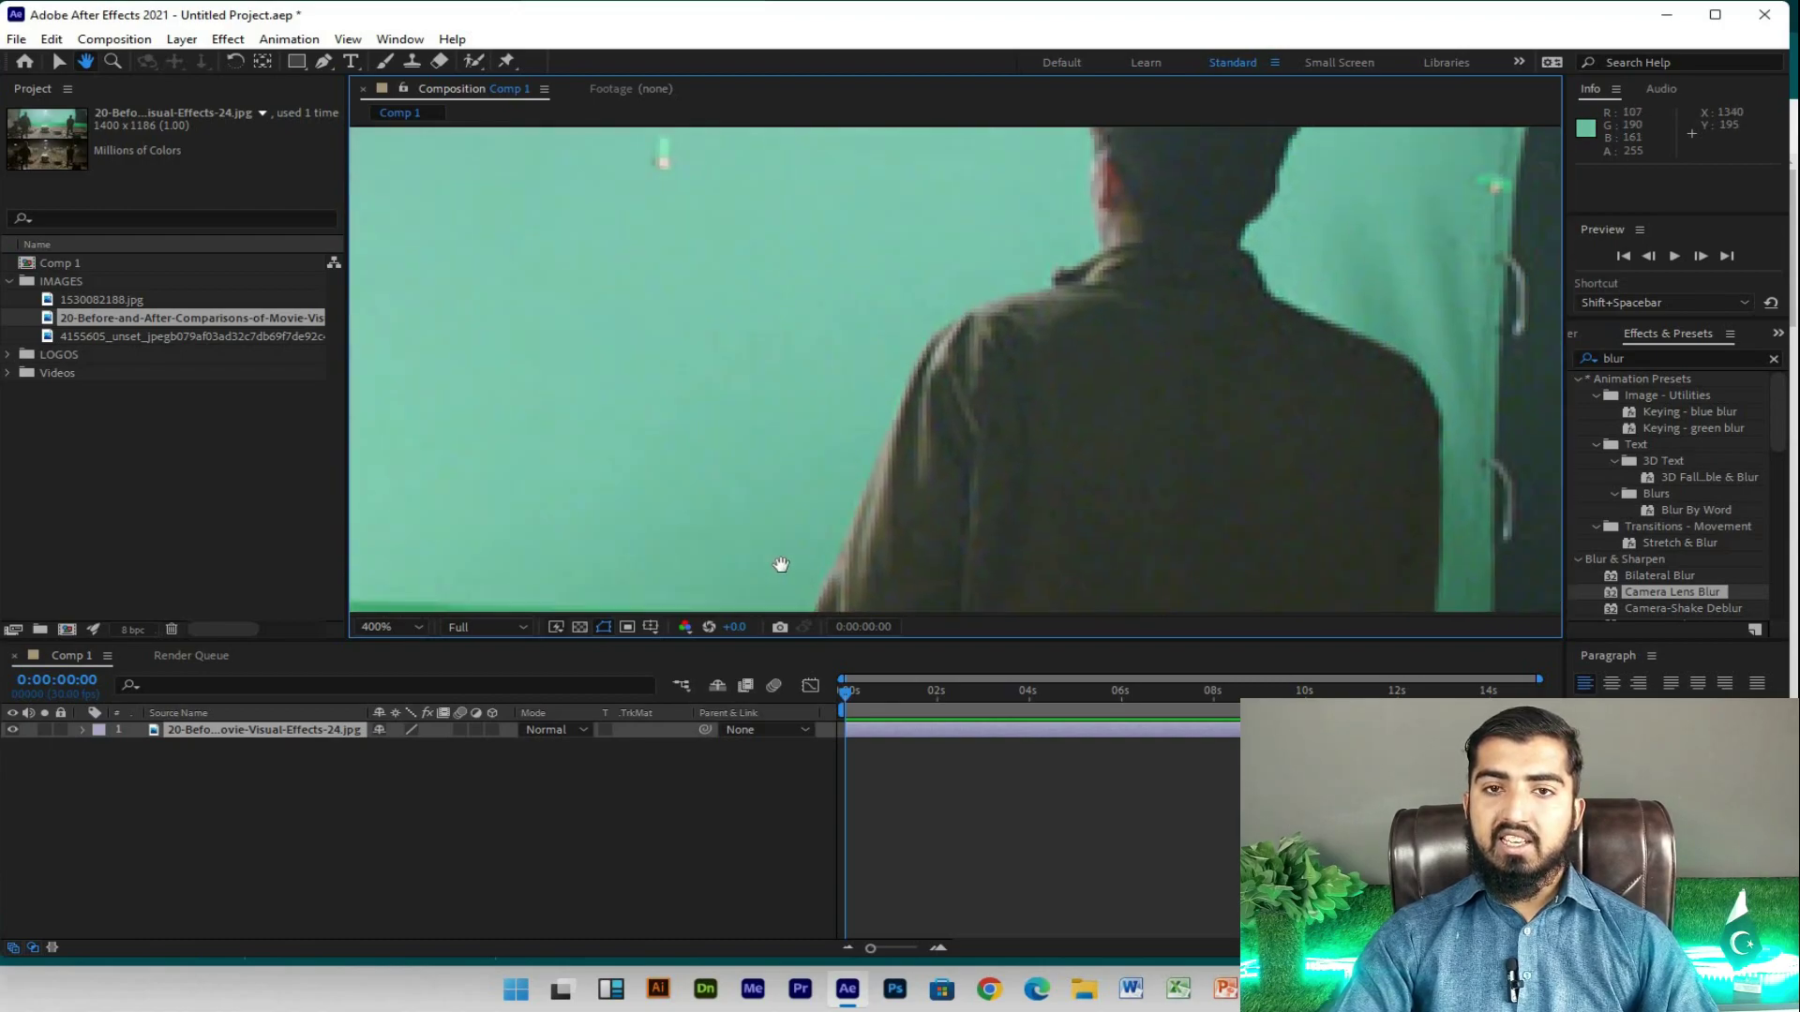
pyautogui.scroll(-5, 1060, 317)
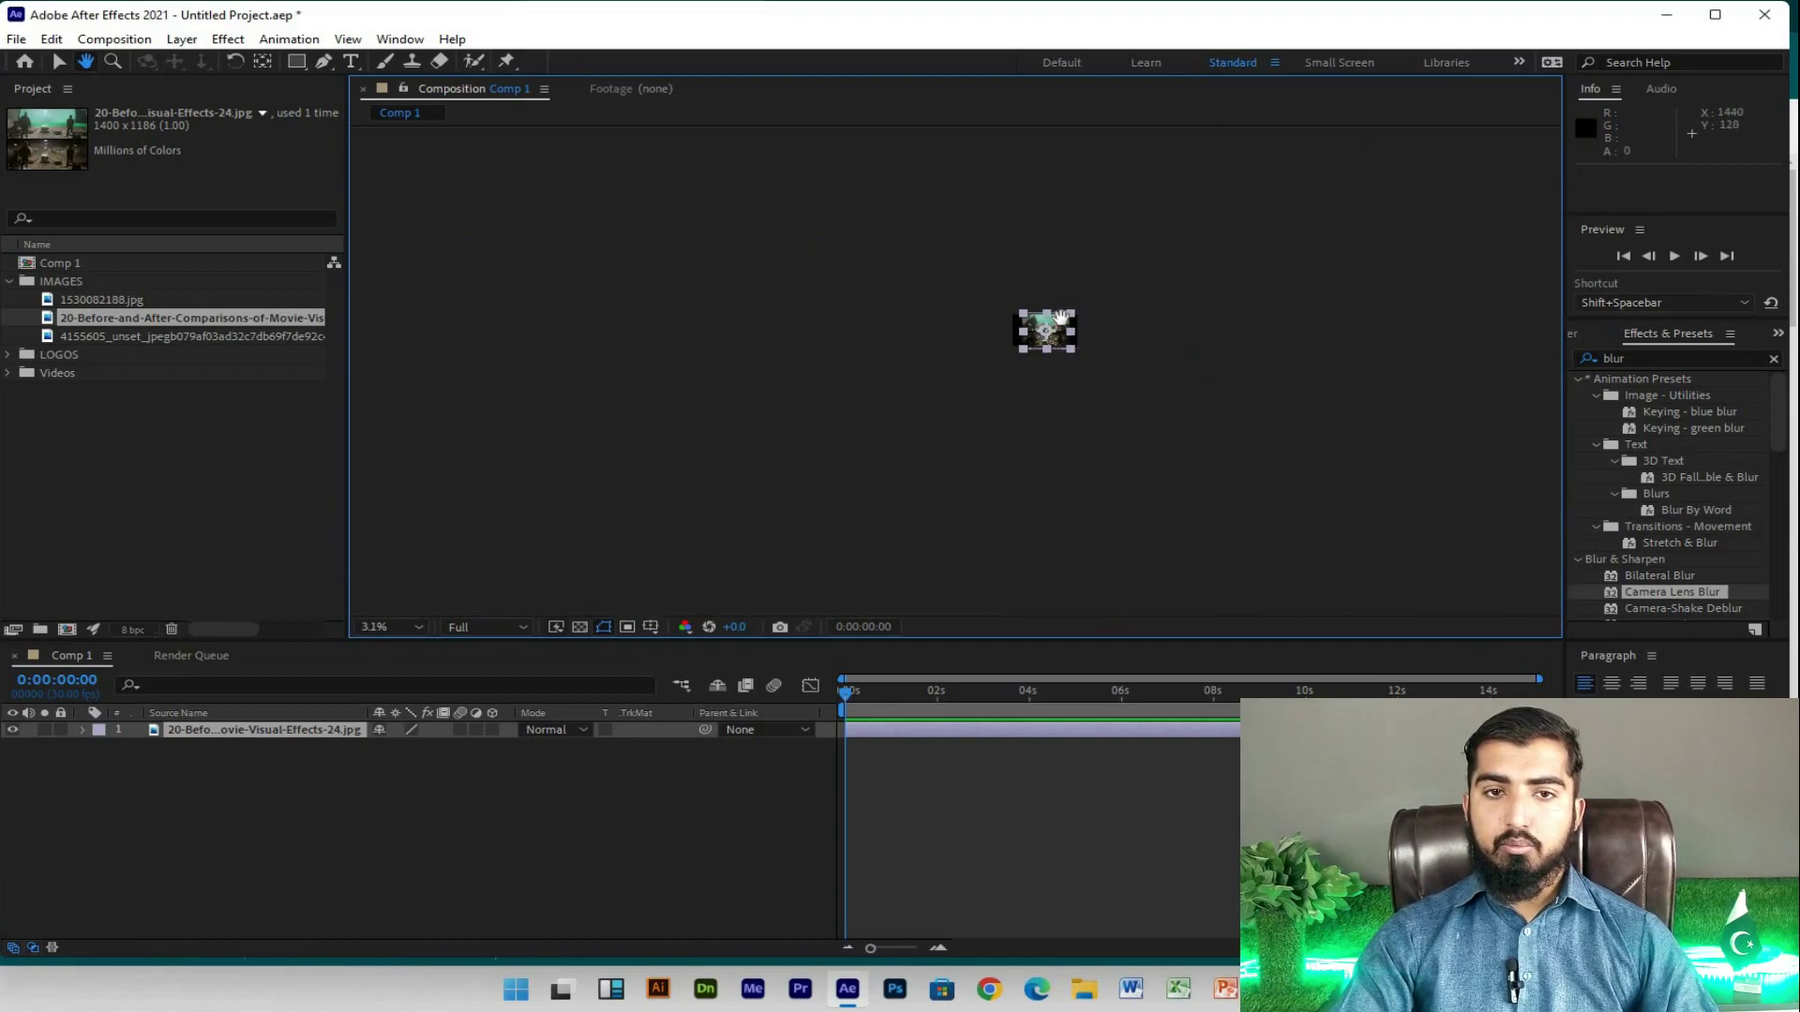
pyautogui.scroll(1, 1060, 318)
pyautogui.moveTo(937, 393); pyautogui.dragTo(986, 300)
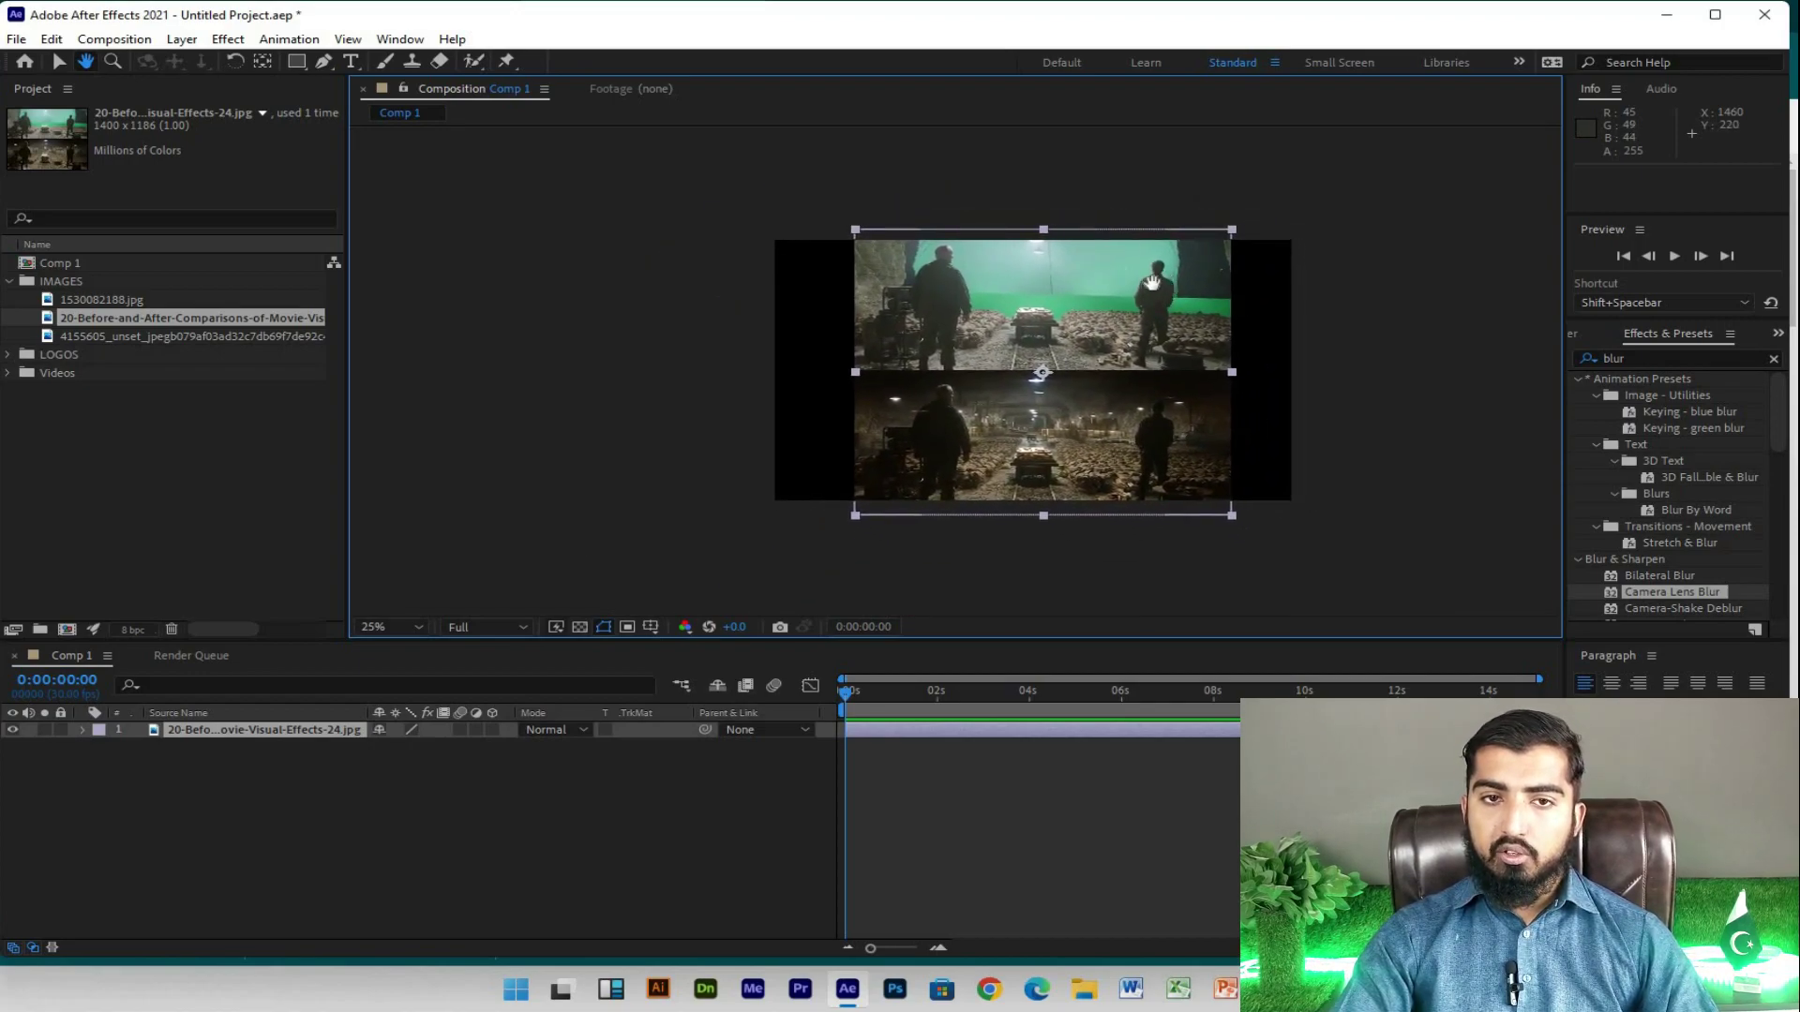
pyautogui.moveTo(1166, 297); pyautogui.dragTo(1185, 349)
# Step: Undo the accidental layer move, zoom to 200%, and pan to the cart against the green screen
pyautogui.click(58, 63)
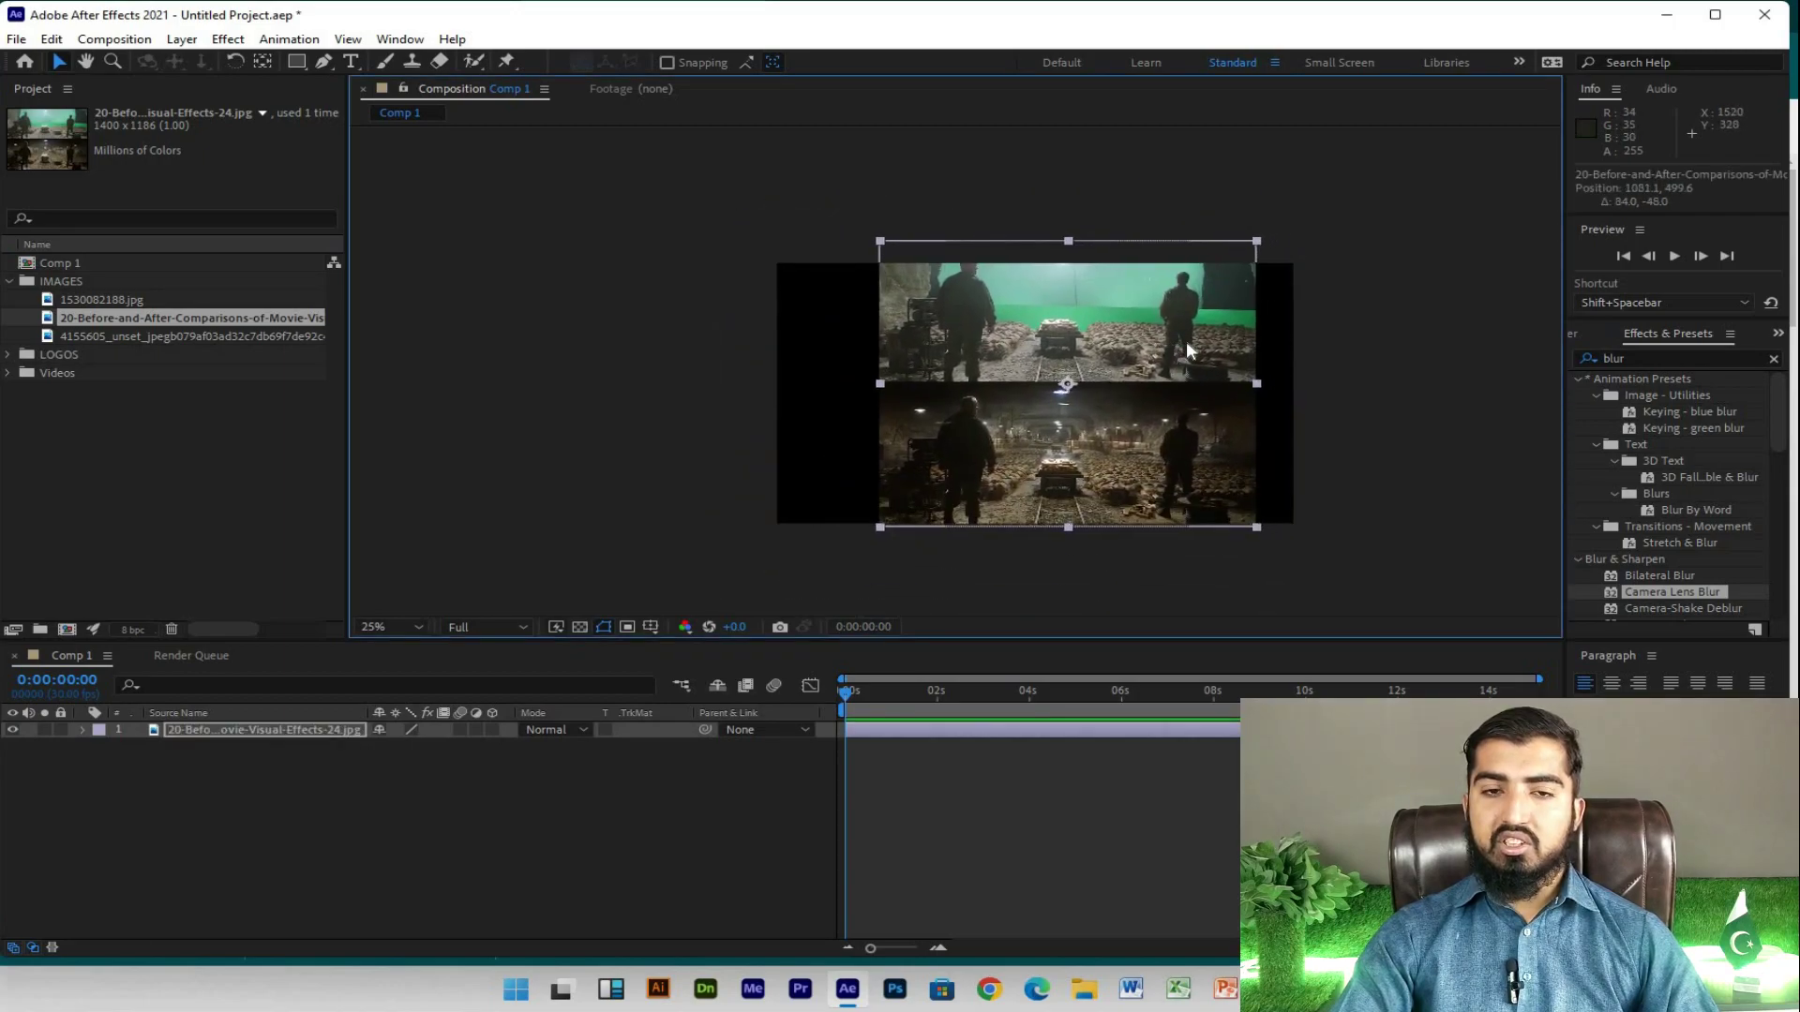
pyautogui.hotkey('ctrl', 'z')
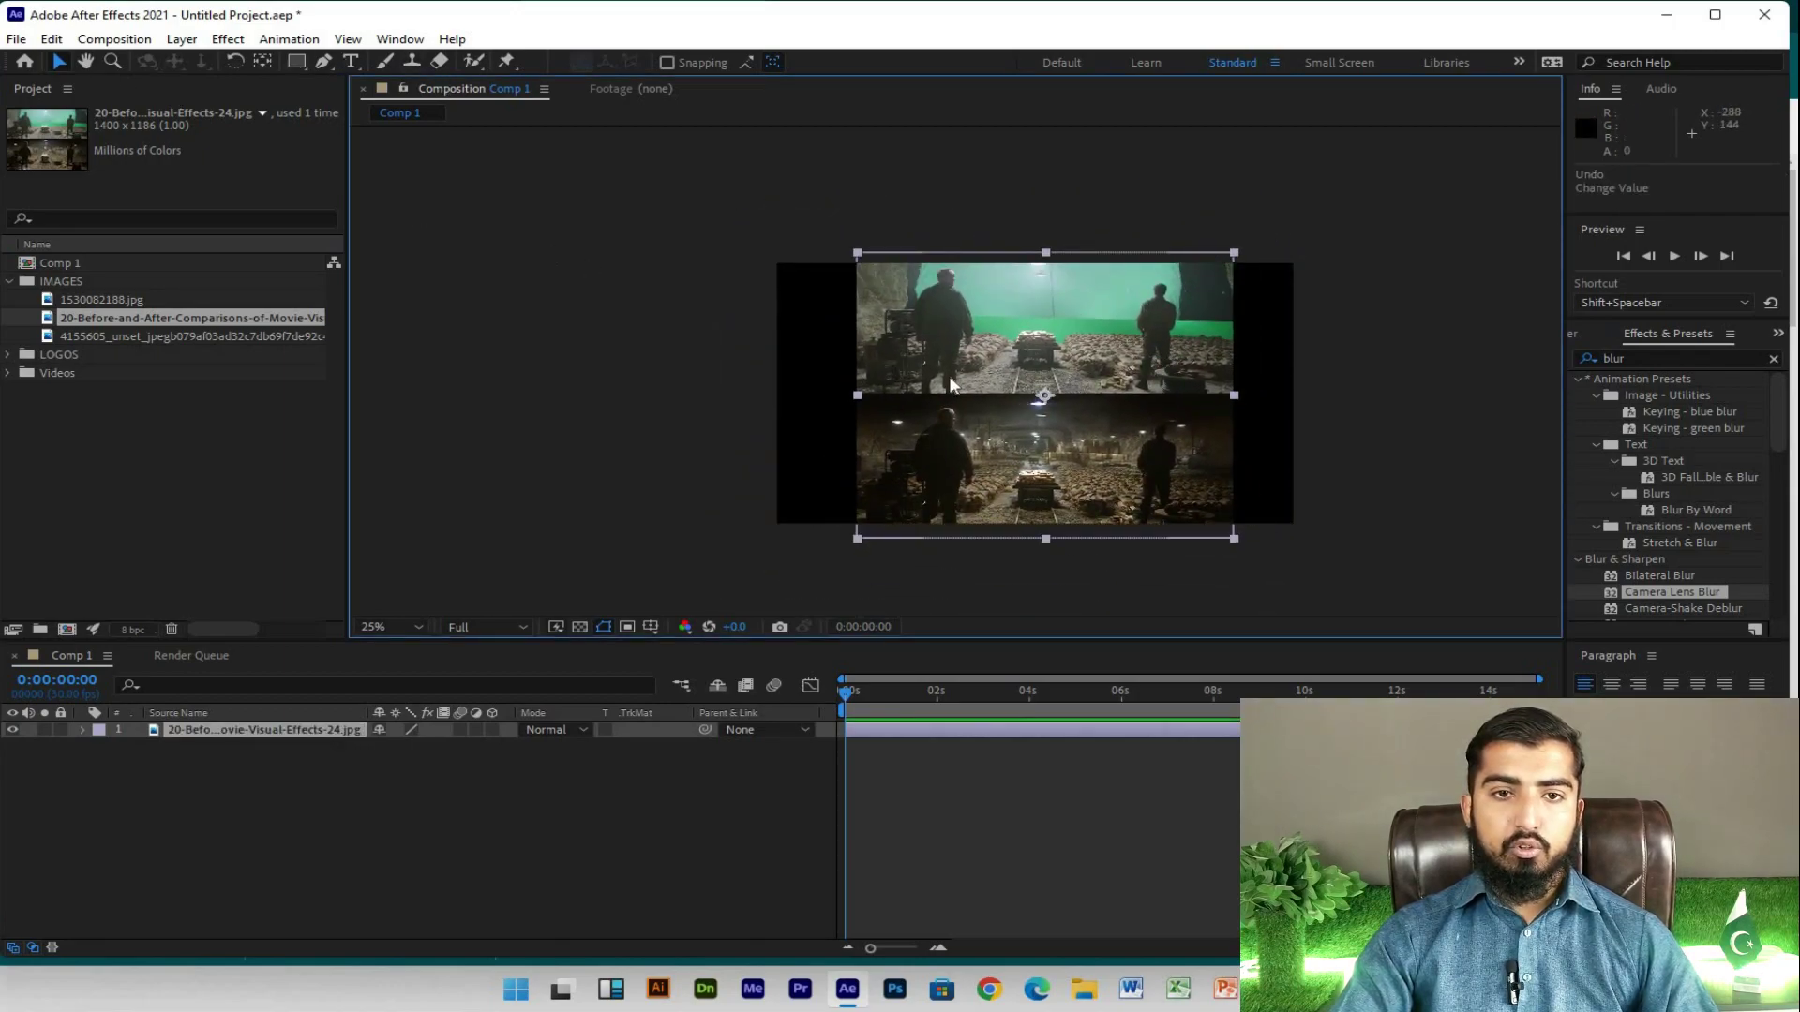
pyautogui.click(82, 63)
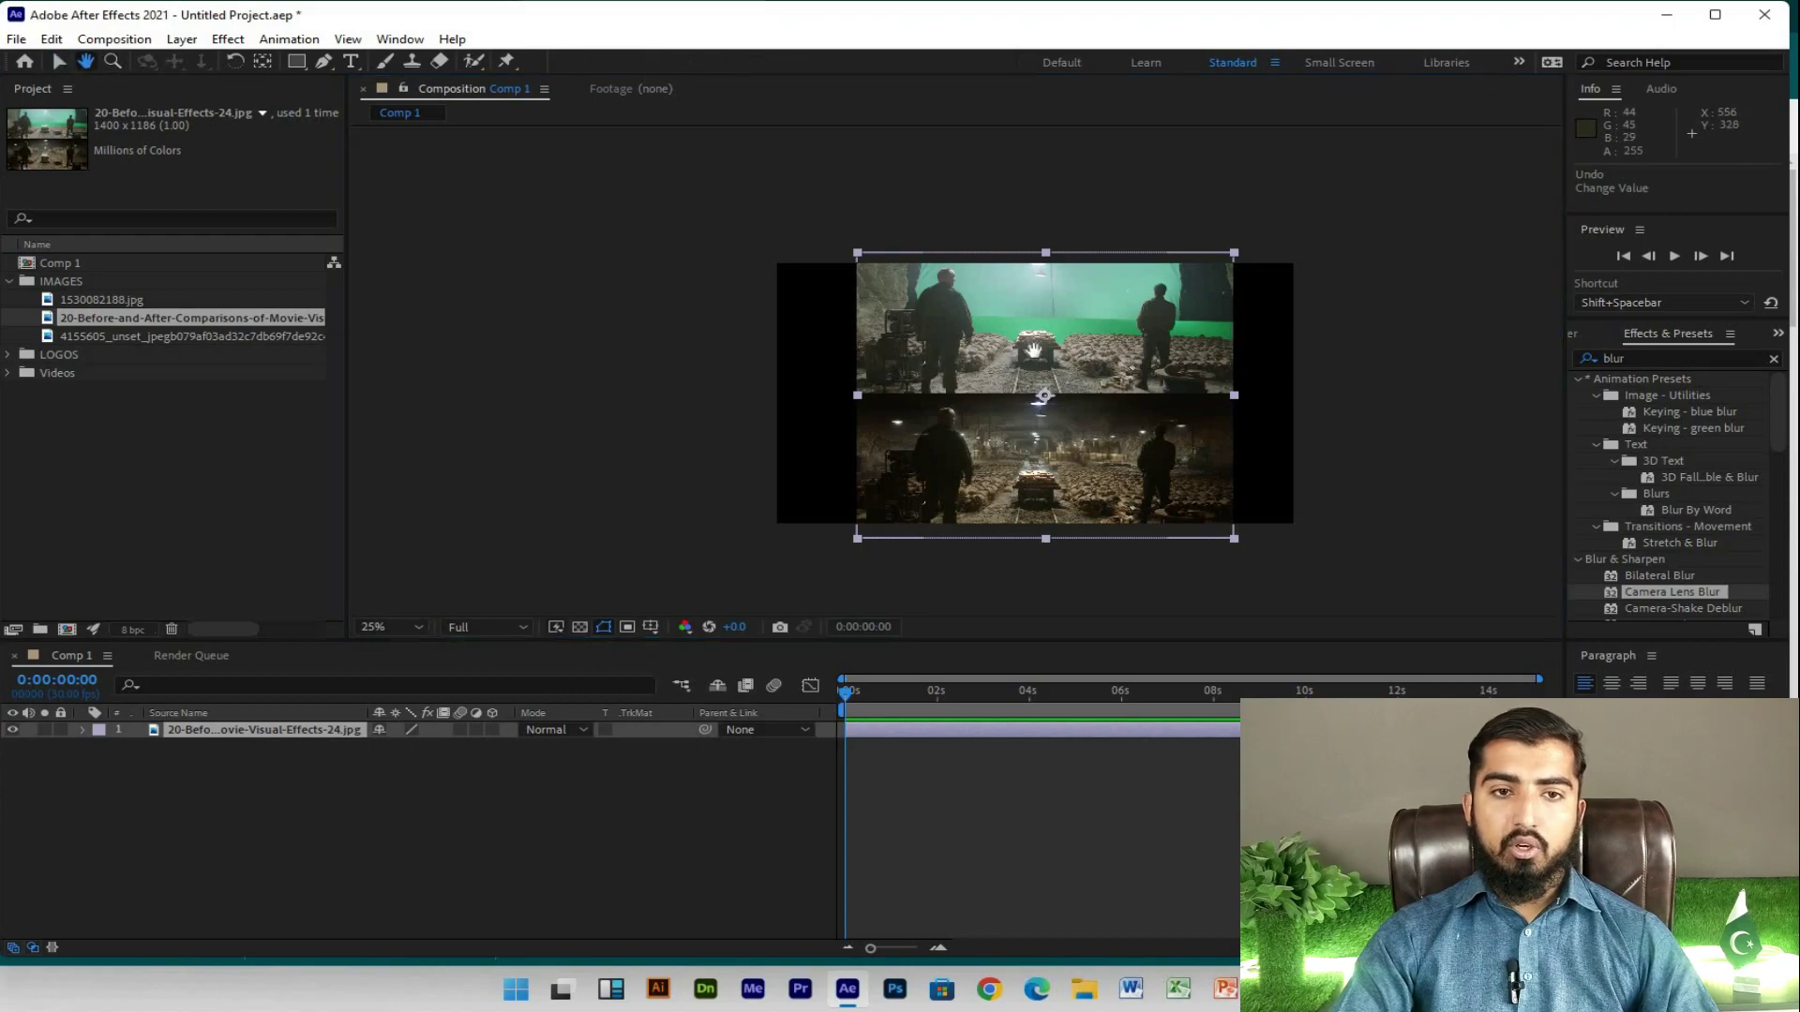
pyautogui.moveTo(1020, 536); pyautogui.dragTo(945, 539)
pyautogui.scroll(2, 986, 400)
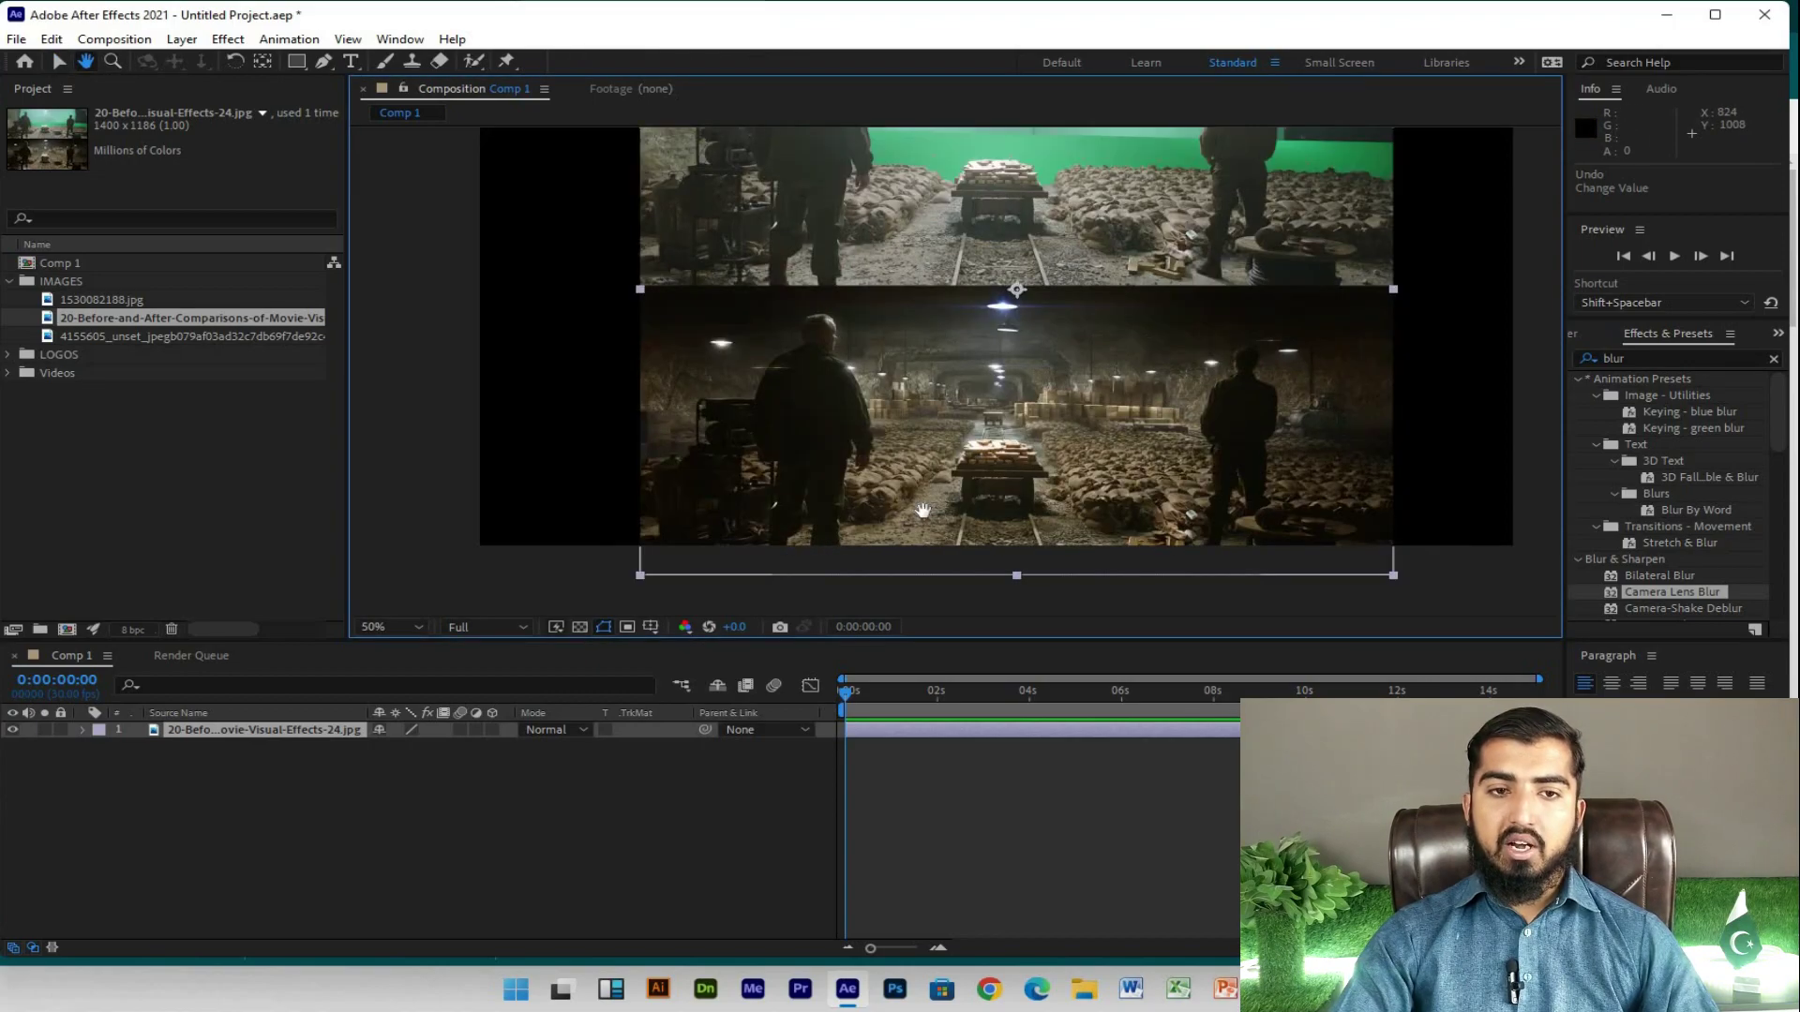
pyautogui.scroll(4, 986, 399)
pyautogui.moveTo(926, 455); pyautogui.dragTo(1007, 496)
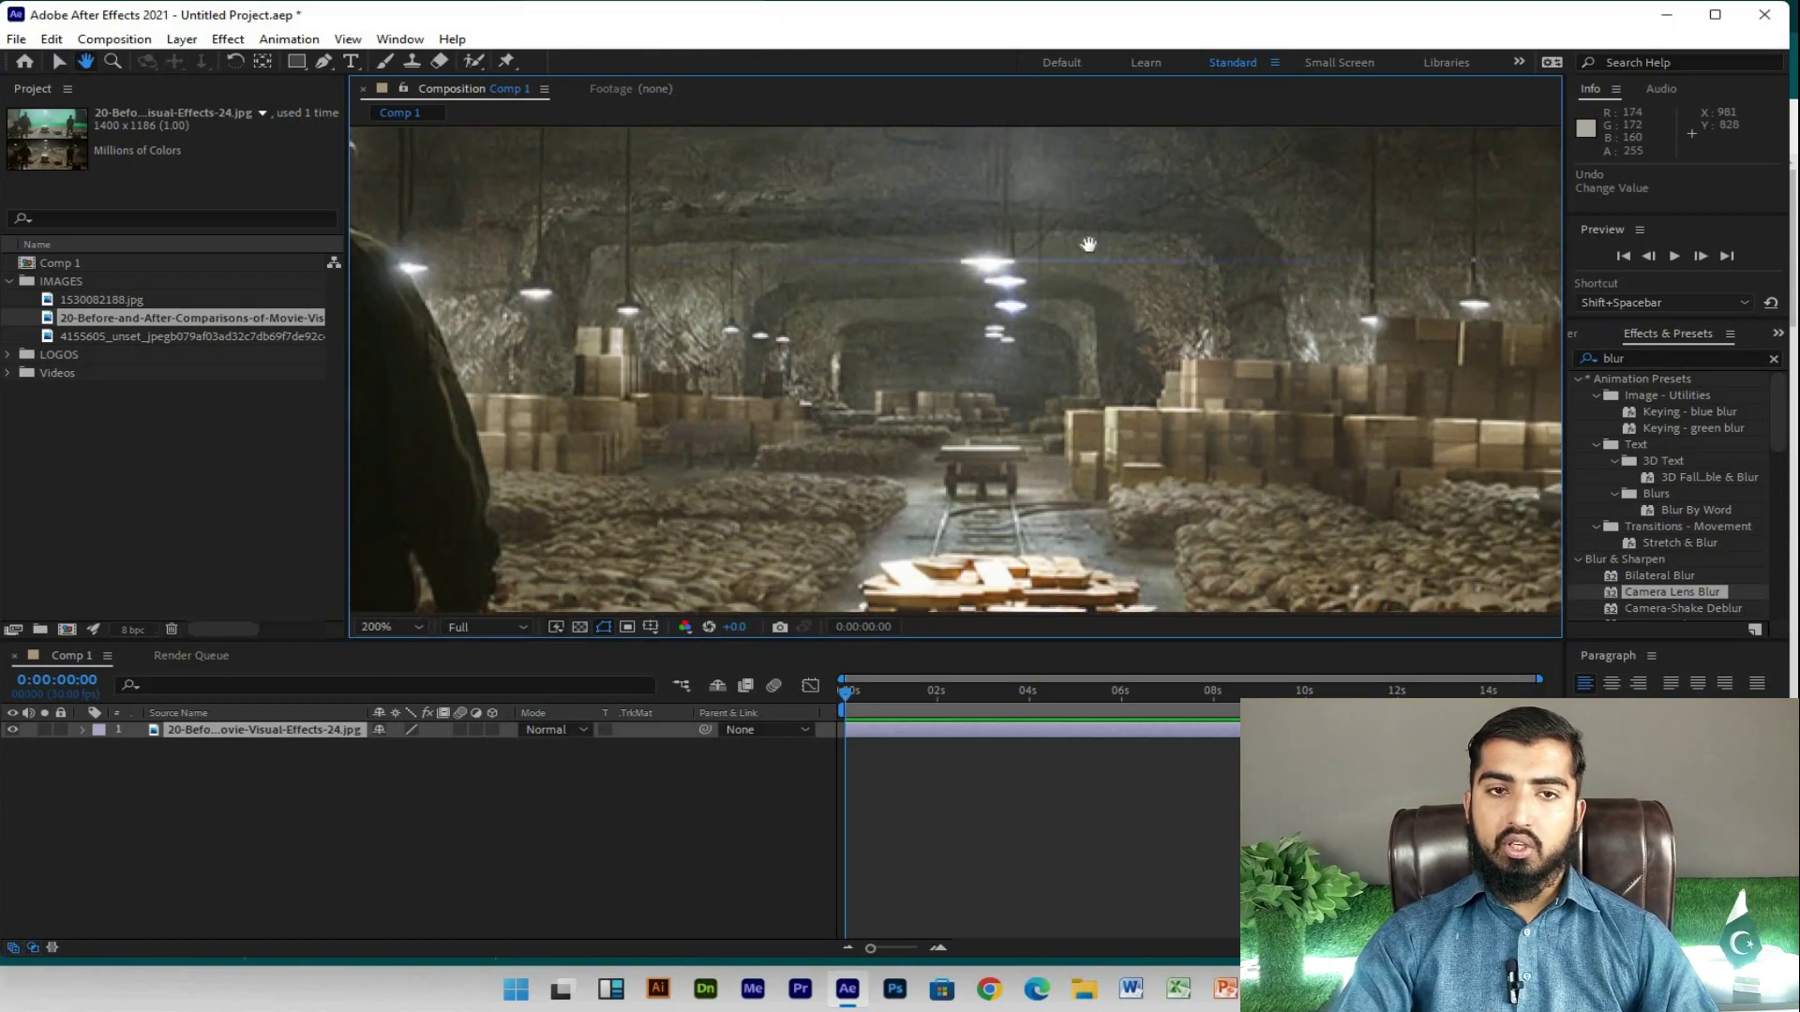
pyautogui.scroll(5, 1007, 496)
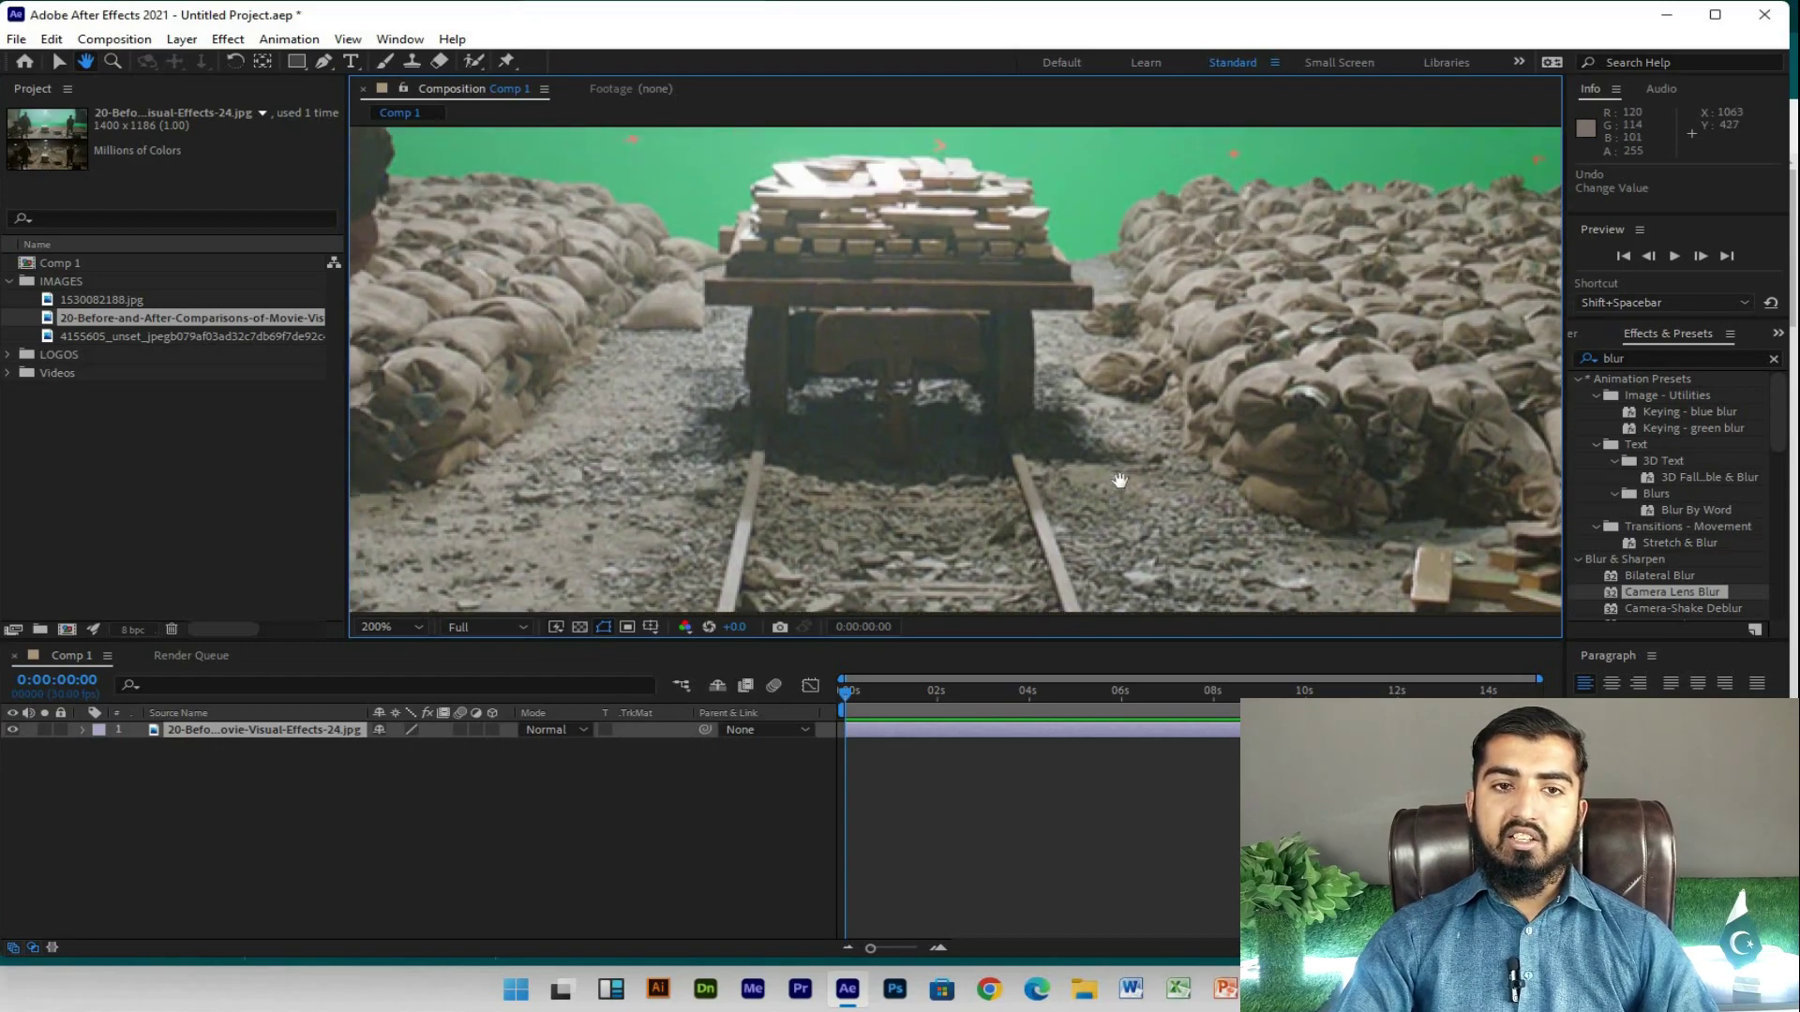
pyautogui.scroll(2, 1093, 344)
pyautogui.moveTo(1093, 344); pyautogui.dragTo(1093, 318)
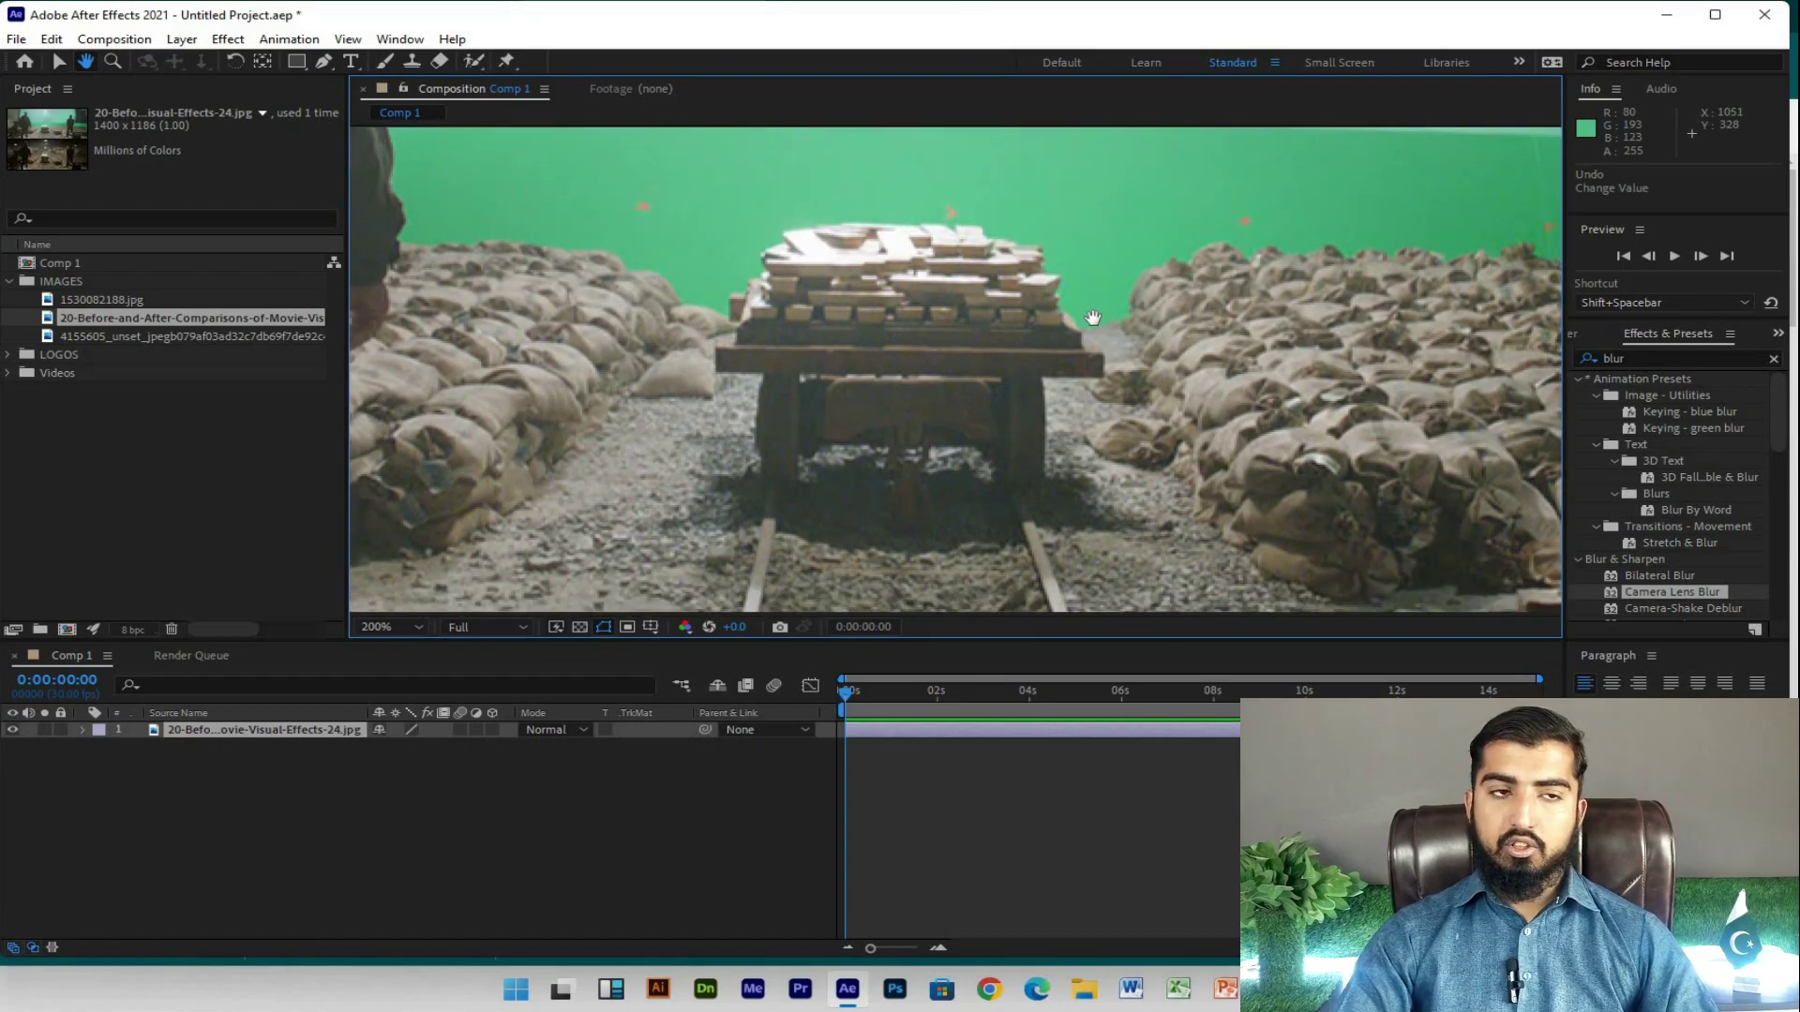
pyautogui.scroll(-1, 900, 147)
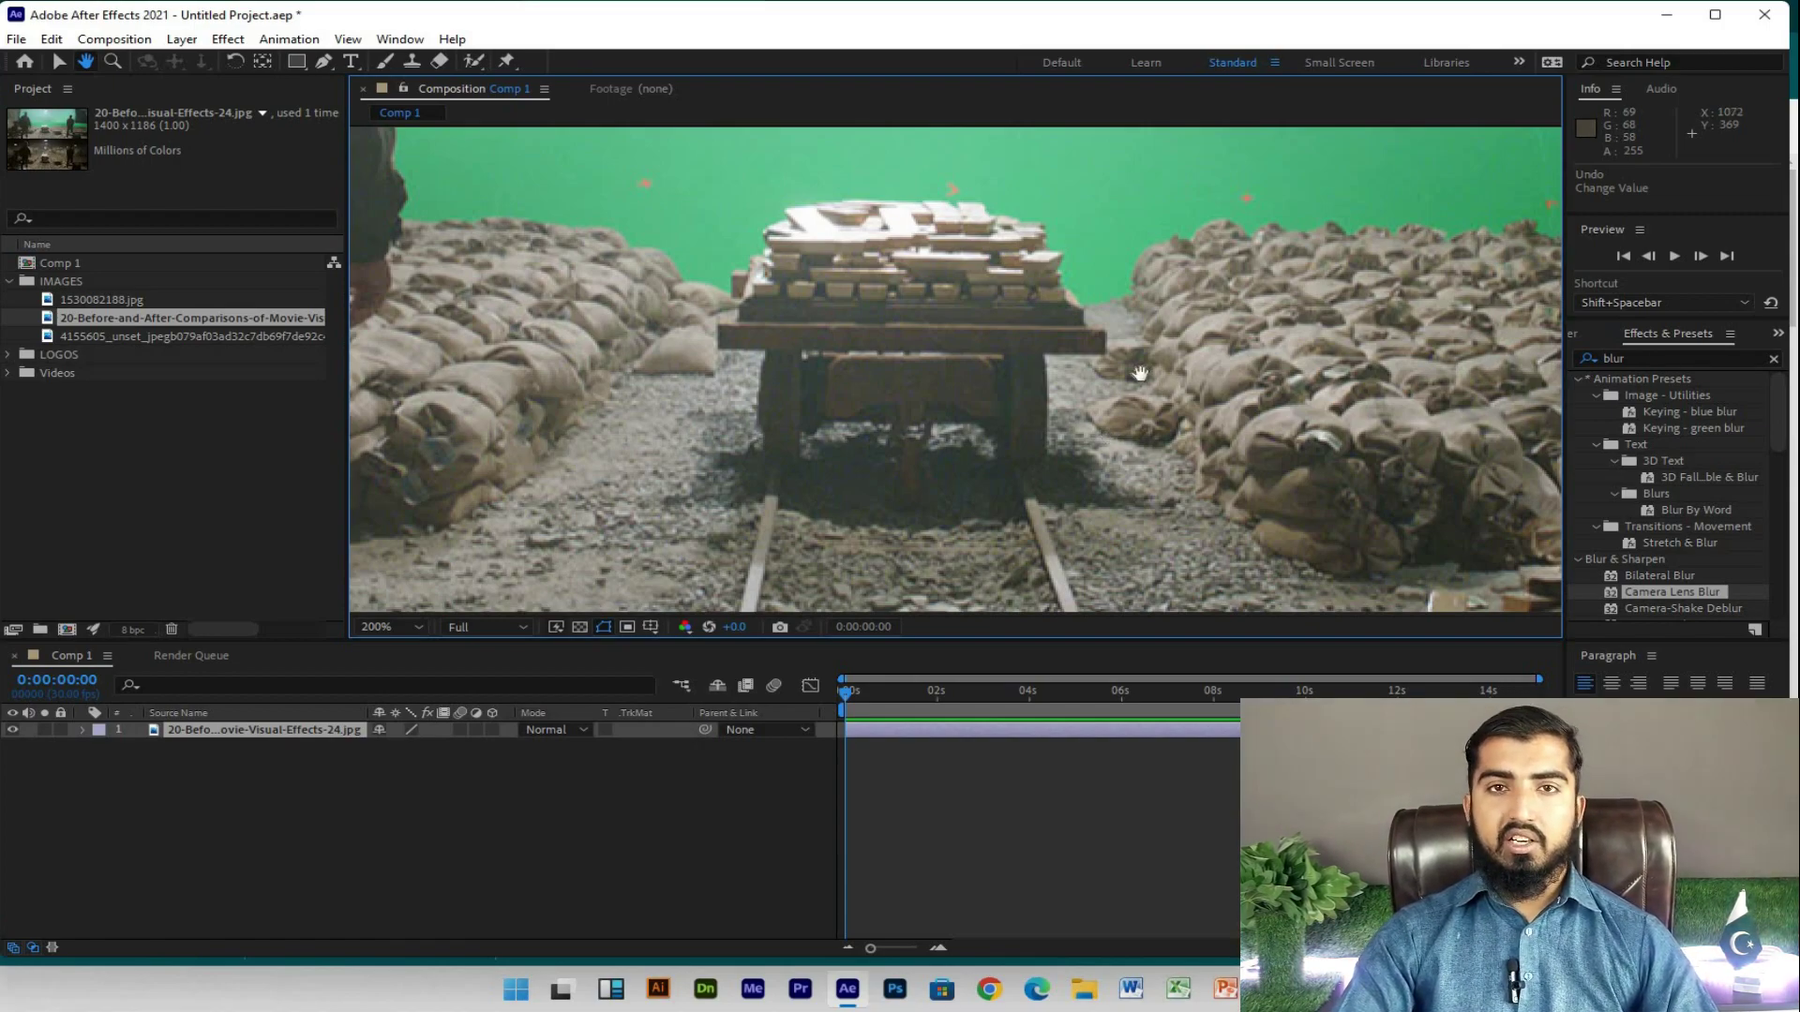
# Step: Set the viewer magnification to 6.25%, then to Fit up to 100%
pyautogui.click(420, 627)
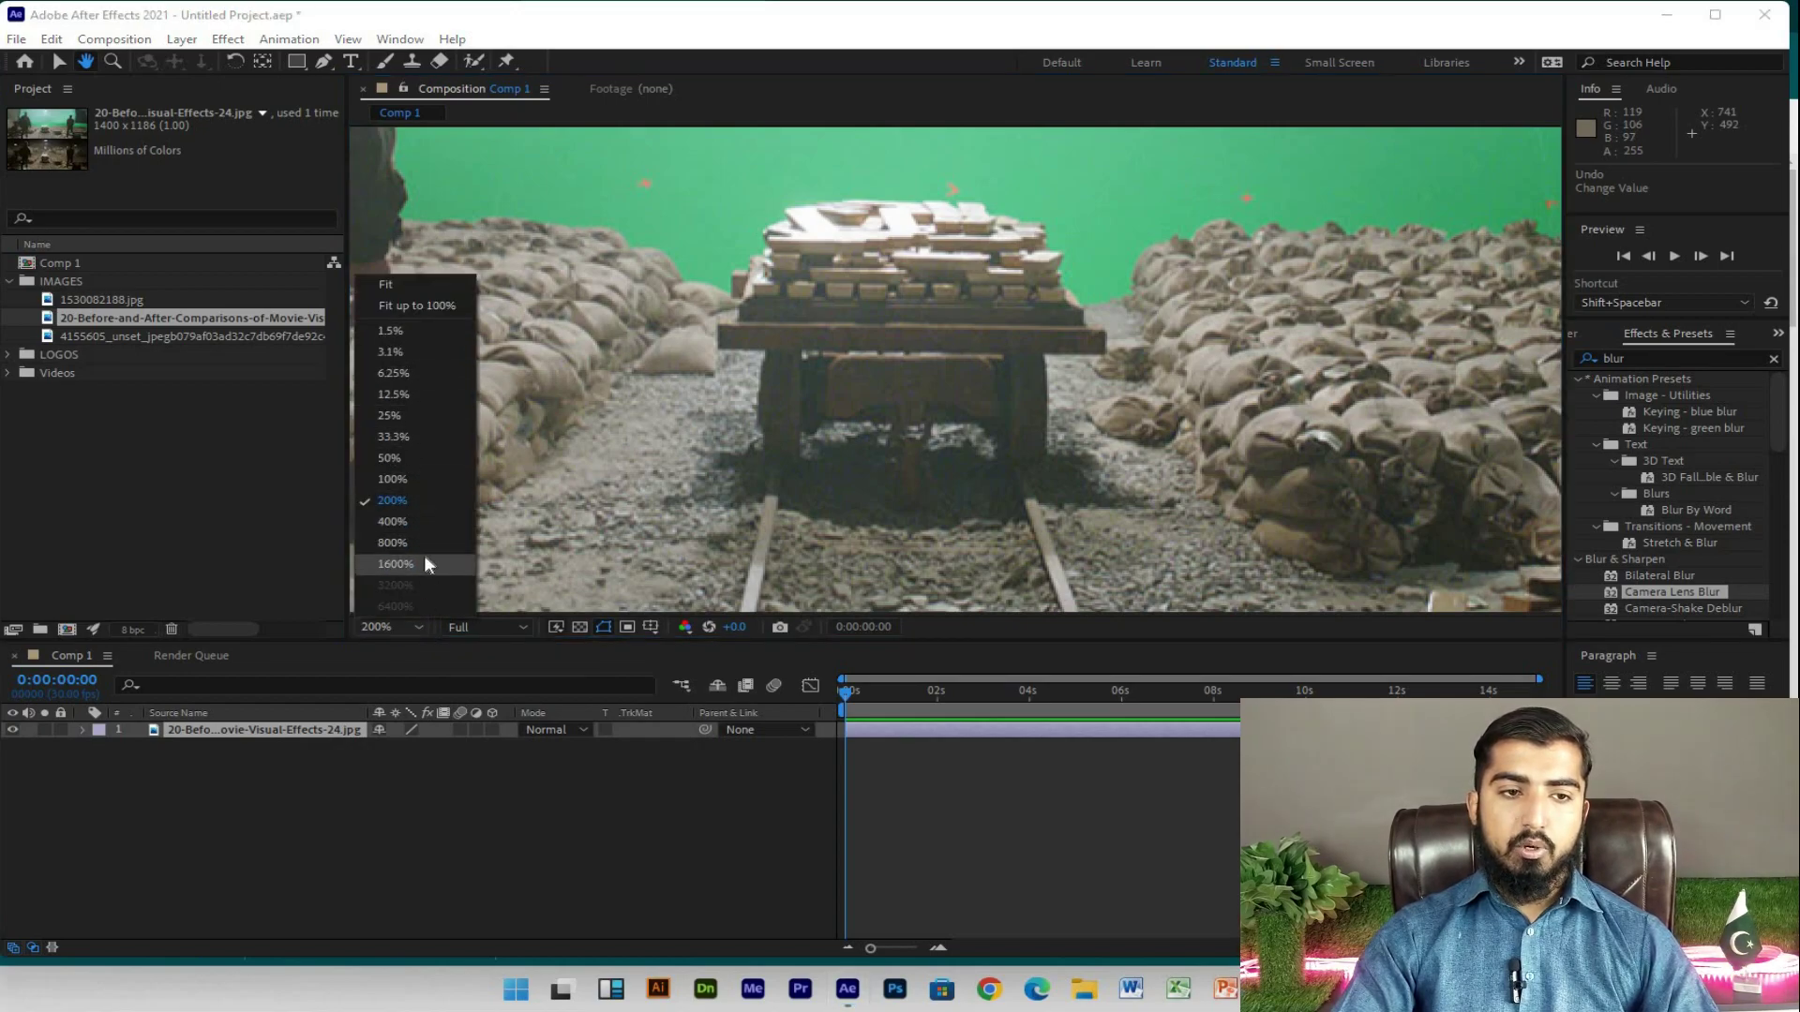
pyautogui.click(403, 372)
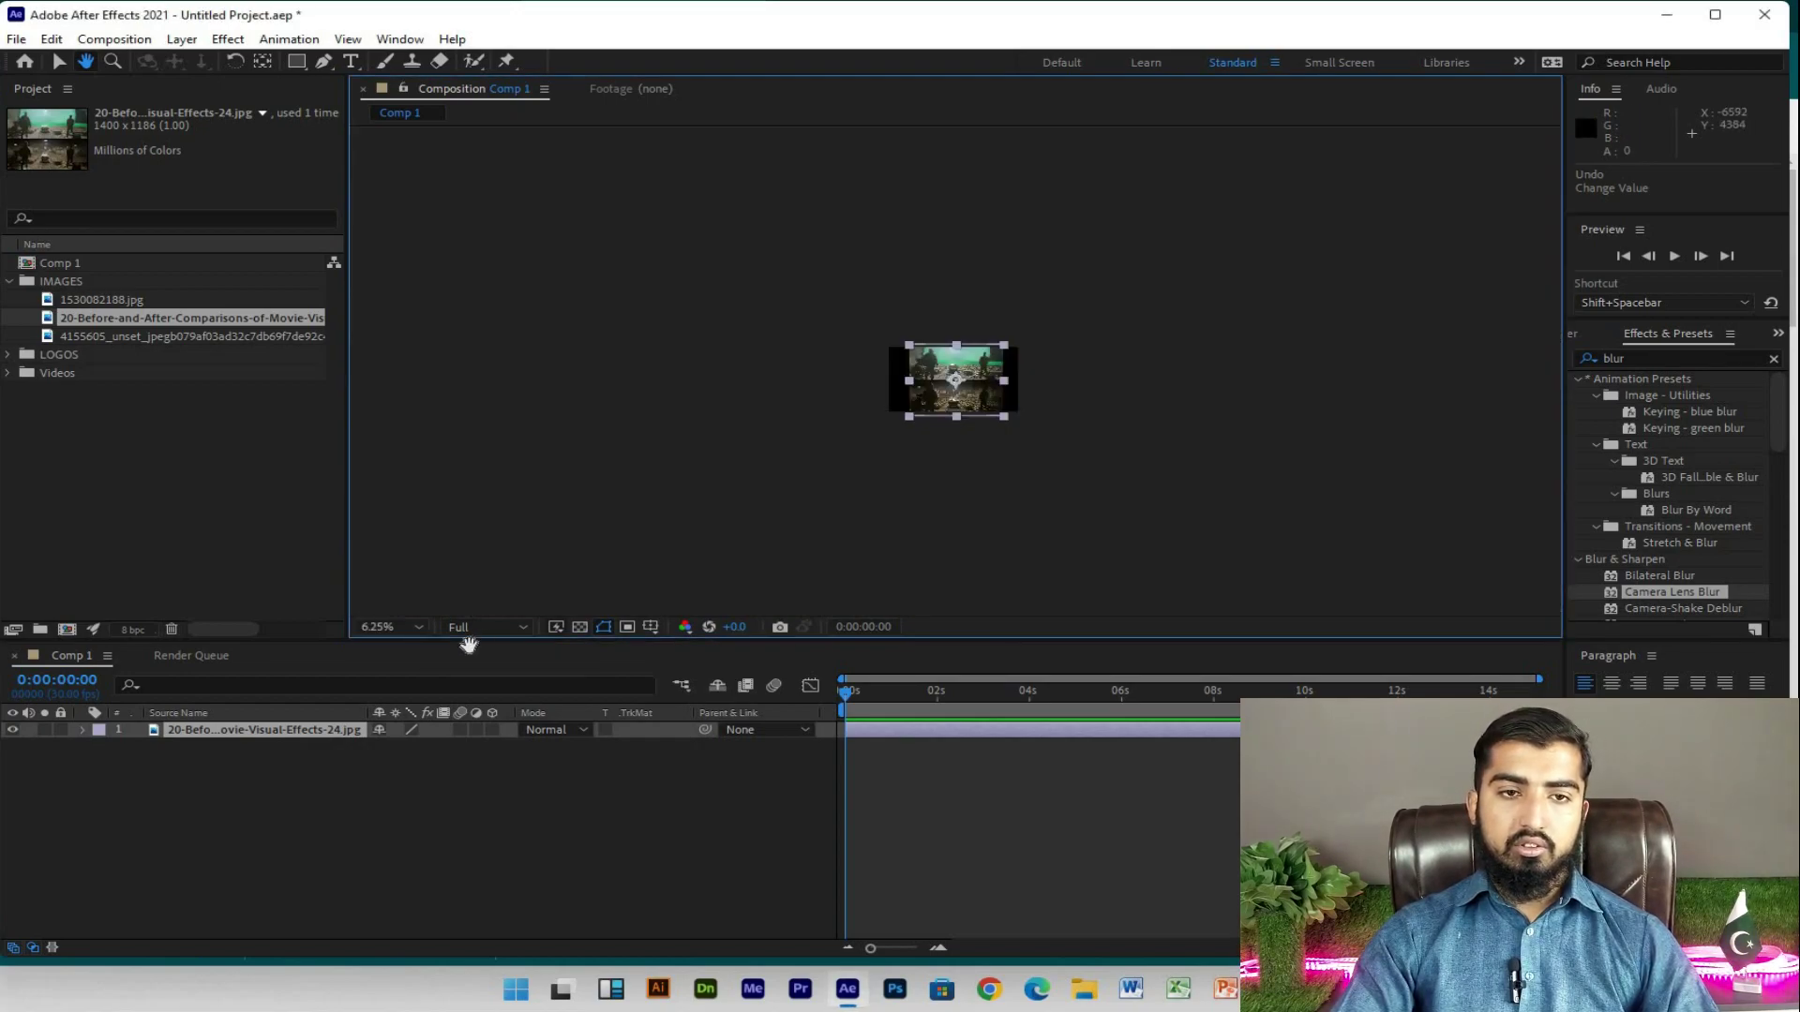
pyautogui.click(408, 628)
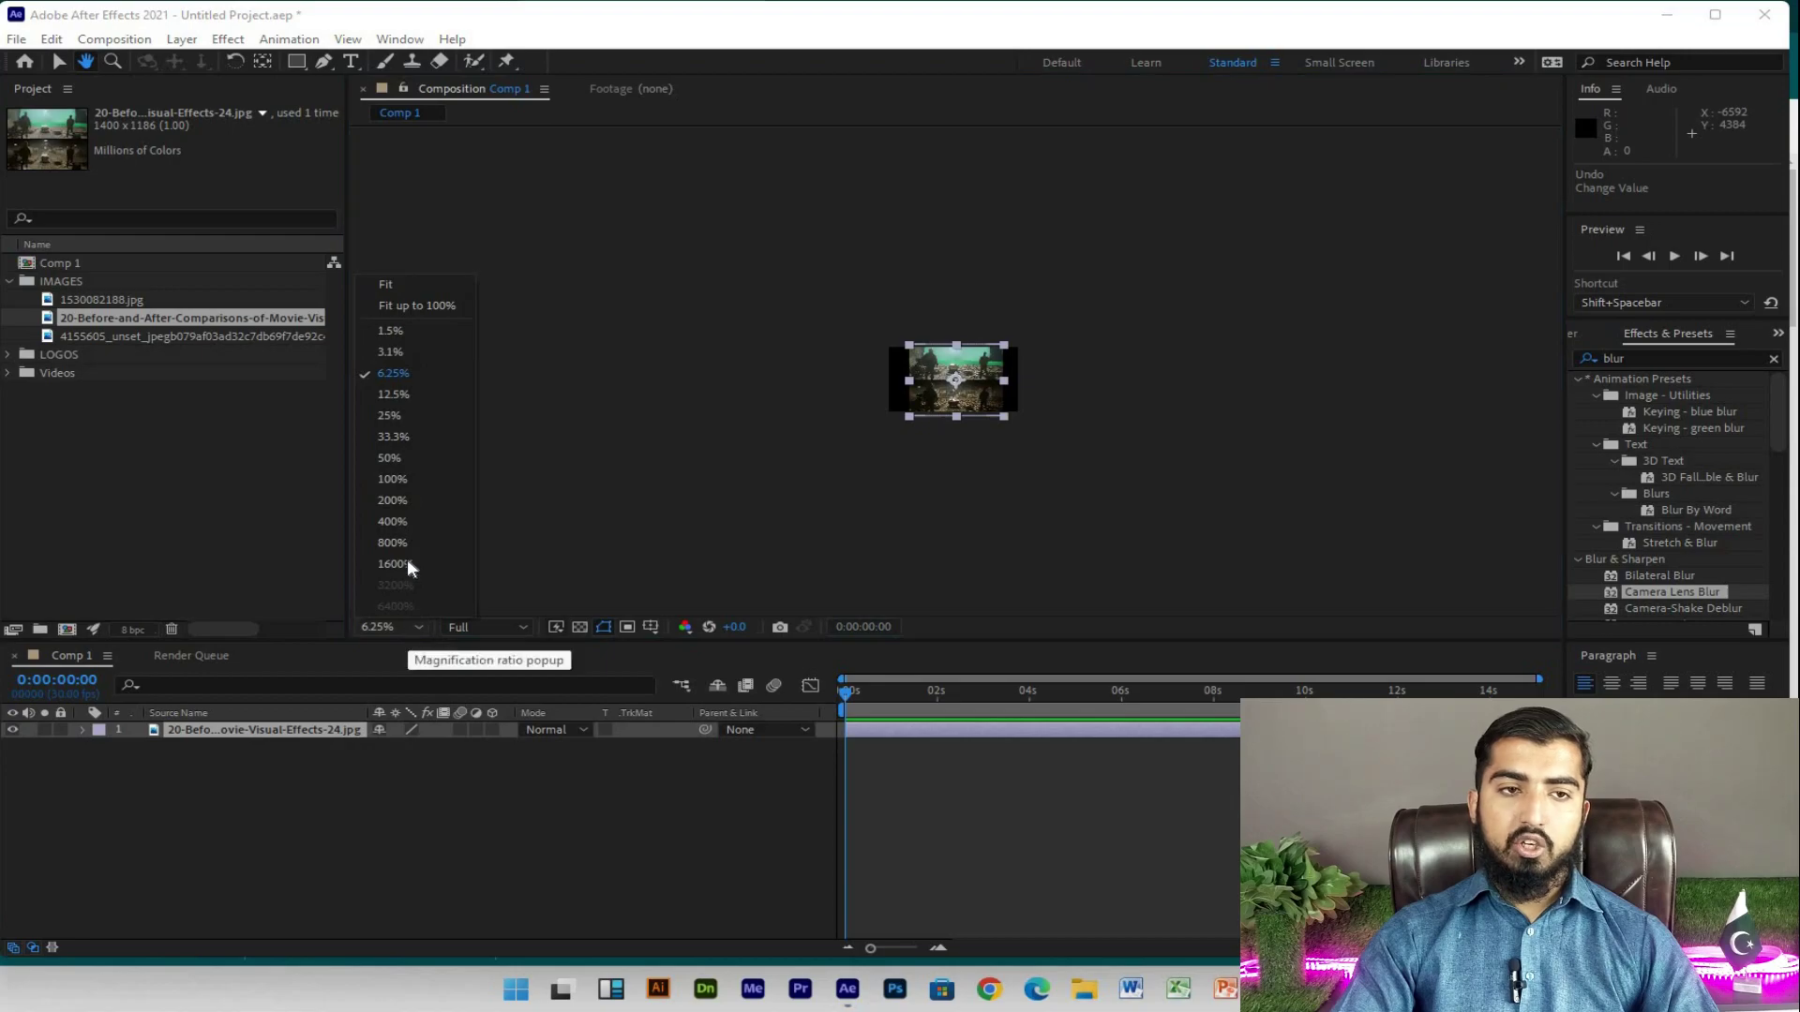
pyautogui.click(416, 308)
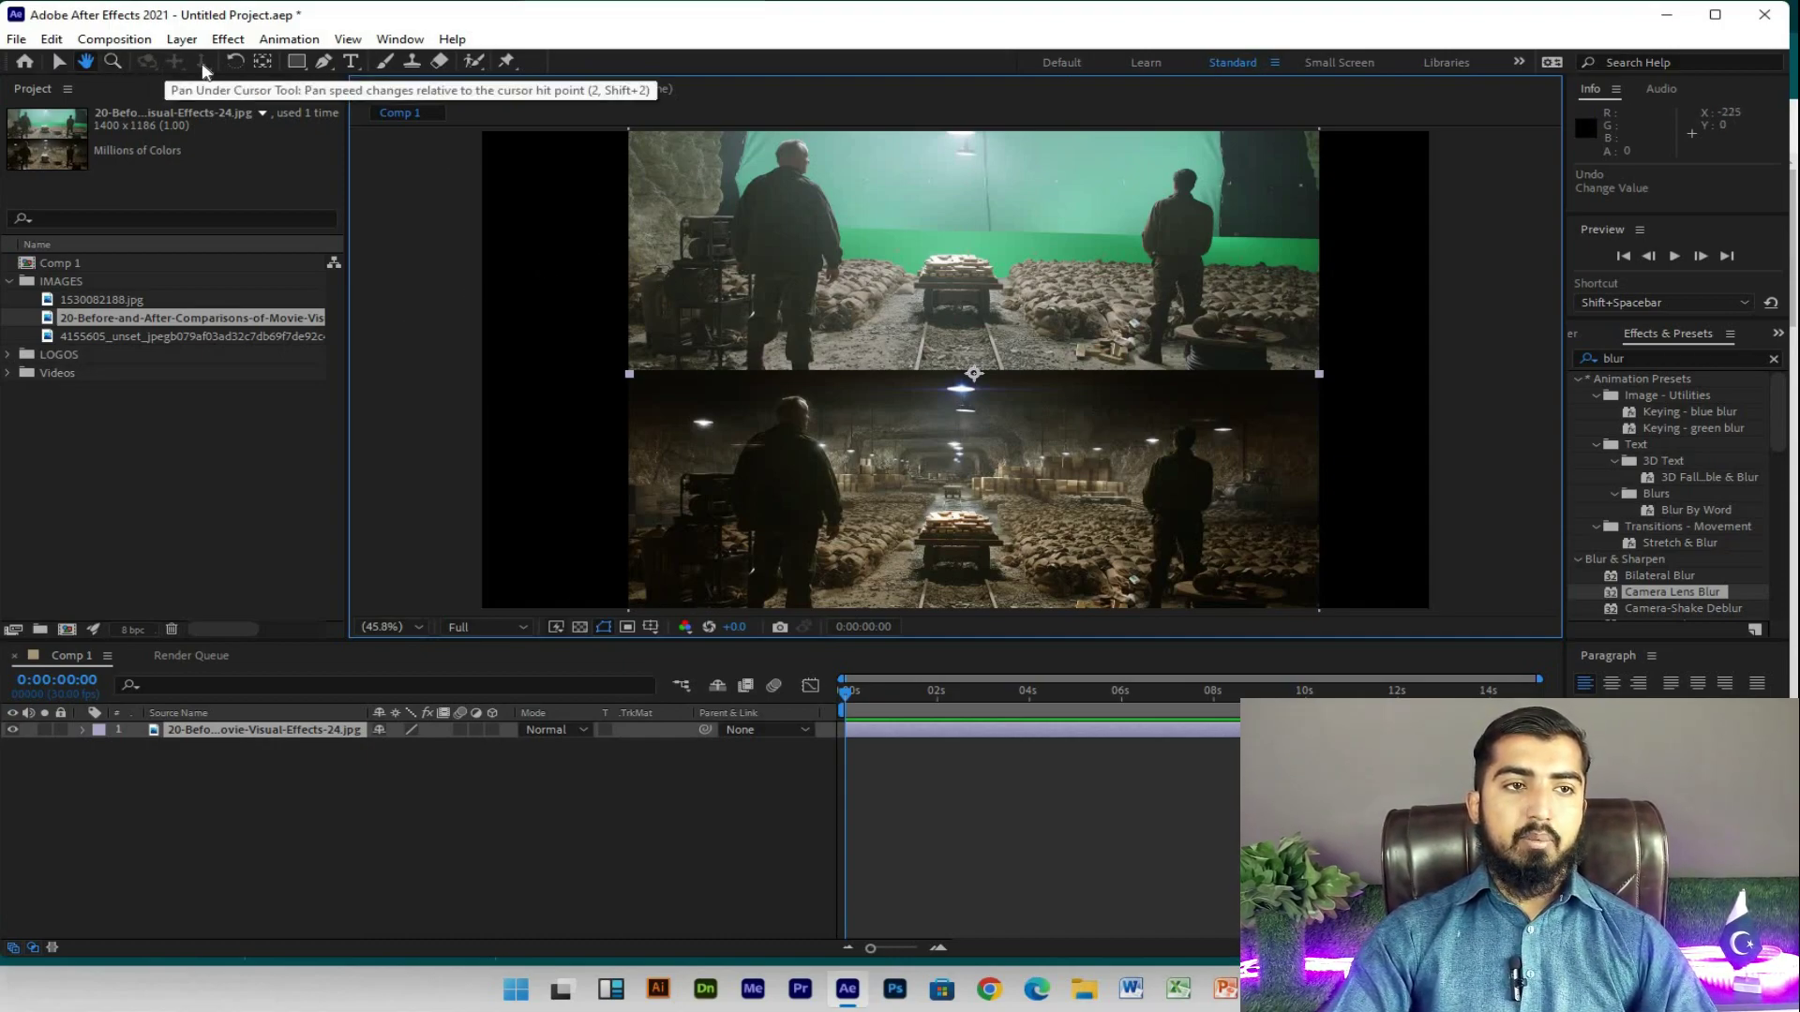
# Step: Add a new Camera layer named Camera 1 with default settings and dismiss the 2D-layer warning
pyautogui.rightClick(195, 780)
pyautogui.moveTo(370, 551)
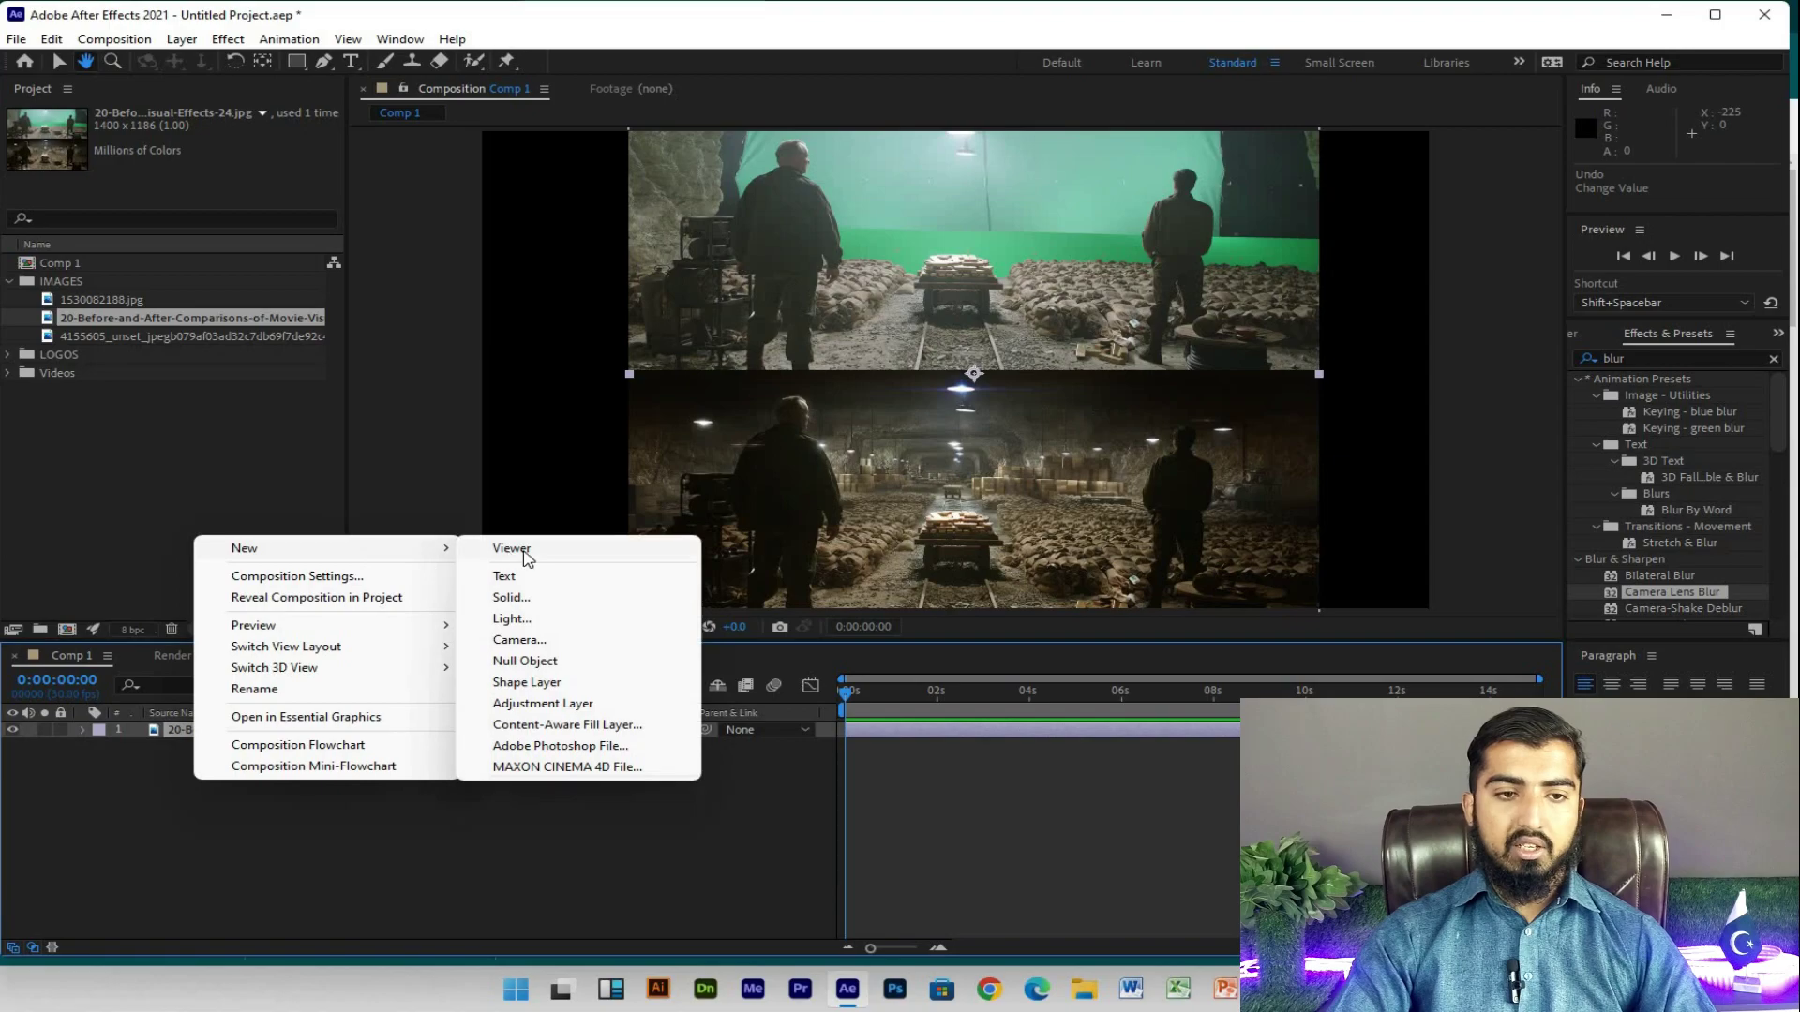
pyautogui.click(516, 640)
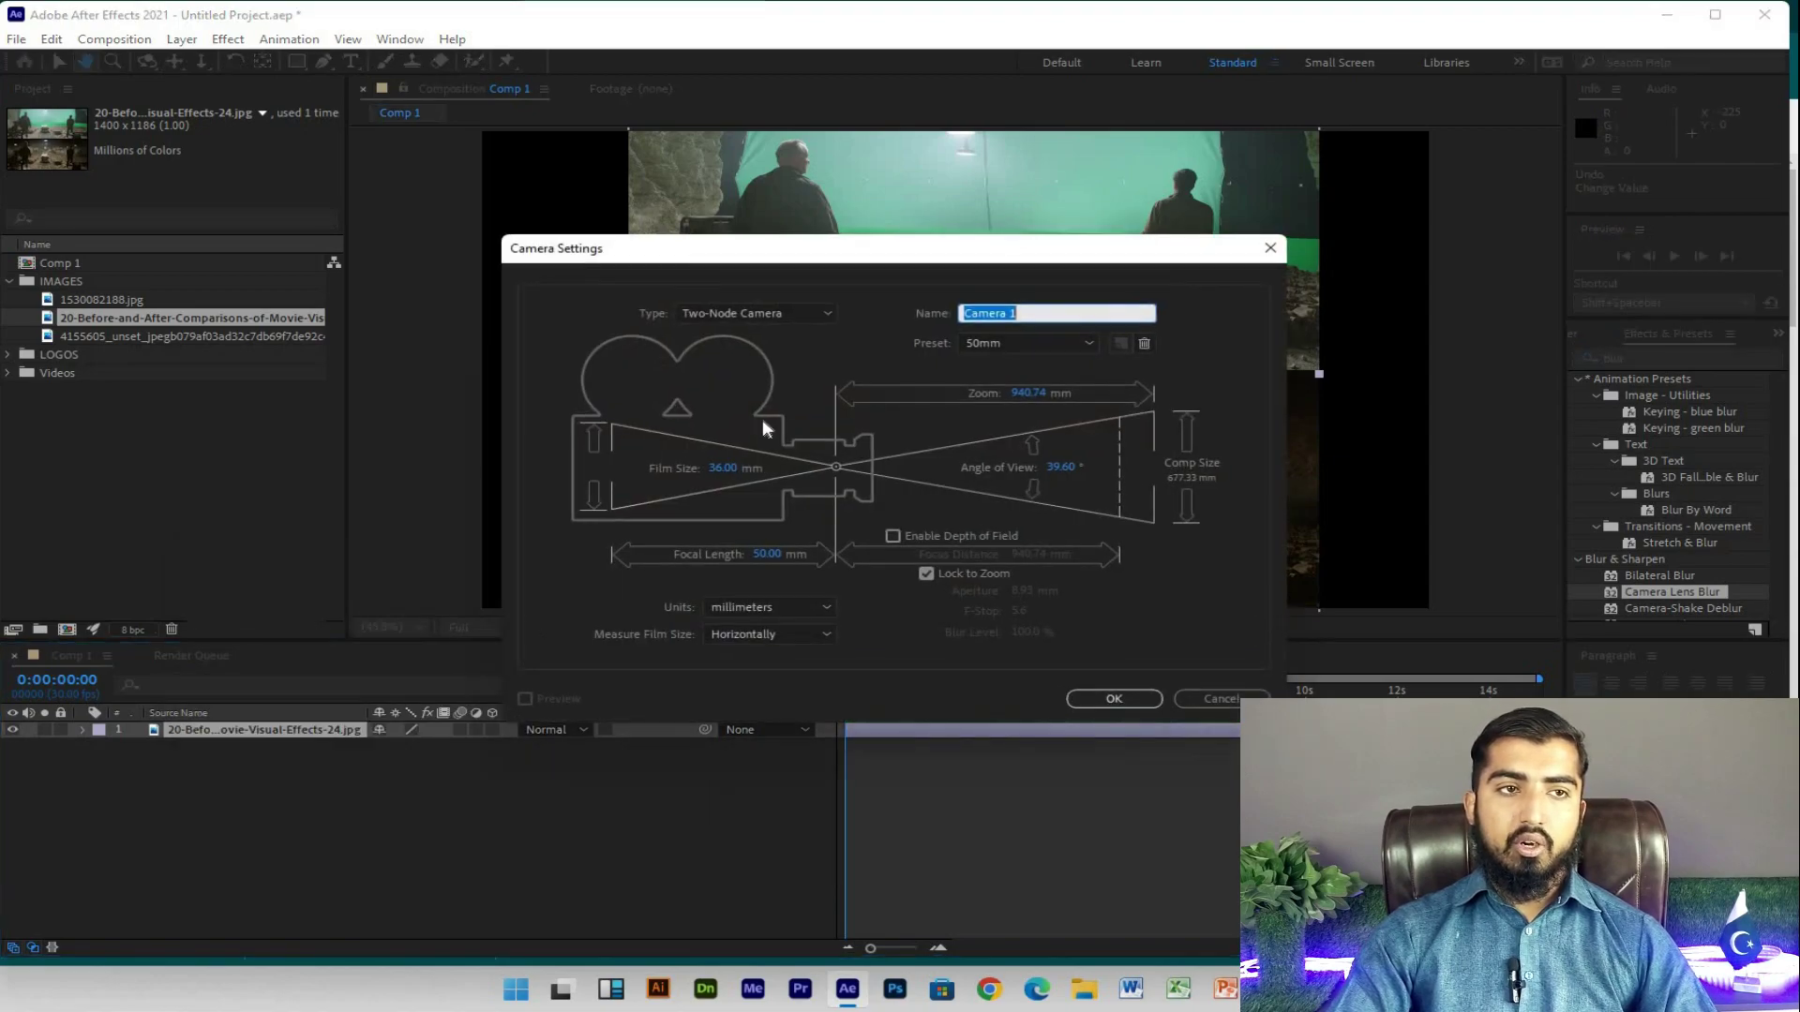
pyautogui.click(1113, 699)
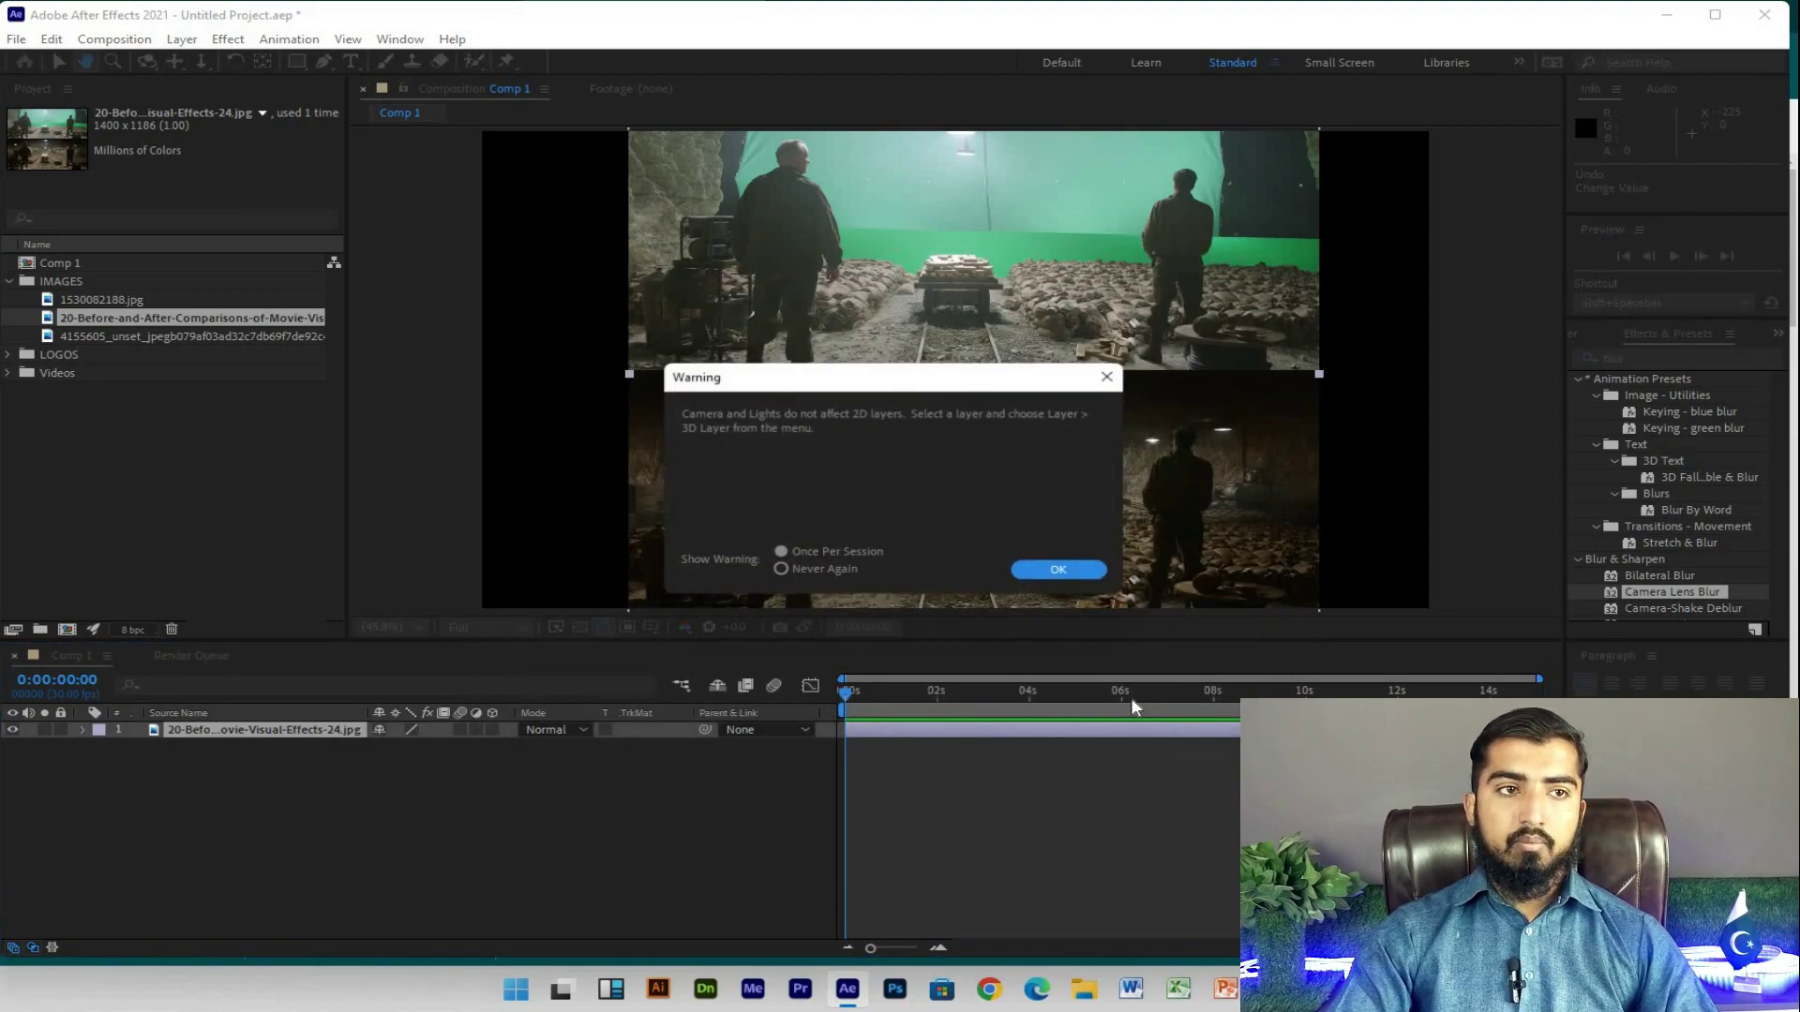
pyautogui.click(1067, 572)
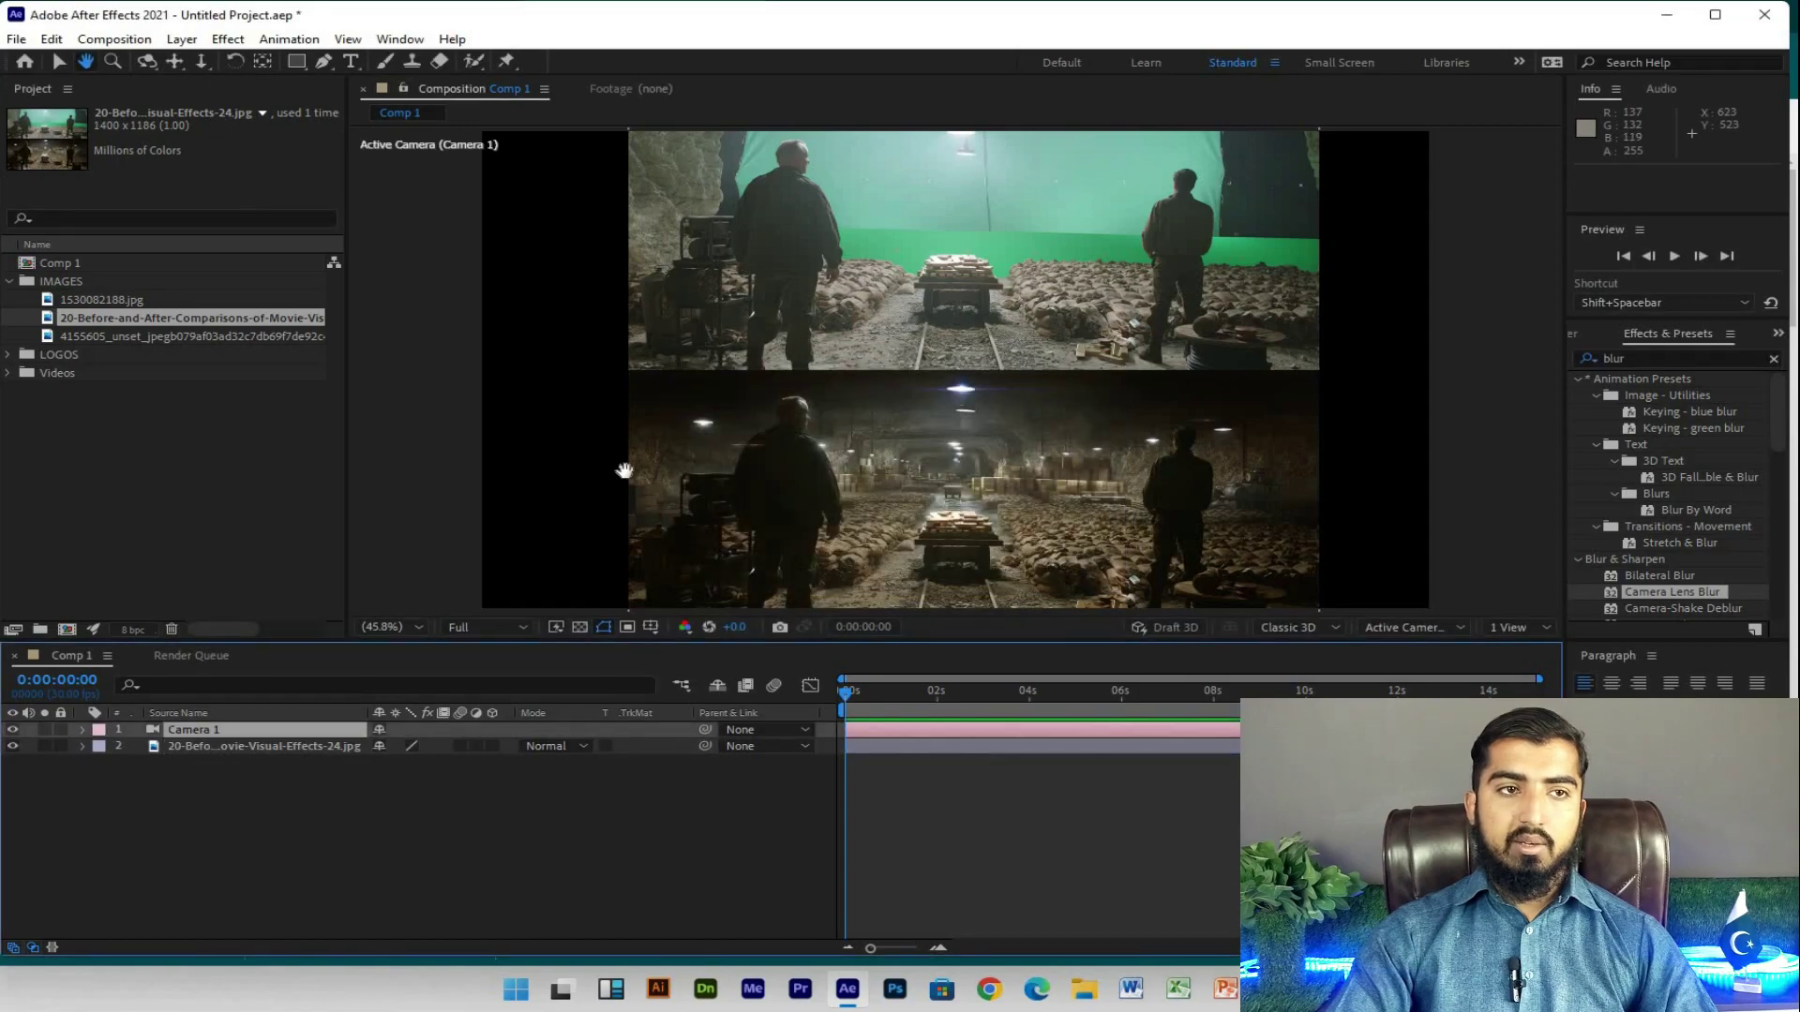
# Step: Turn on the image layer's 3D switch and orbit Camera 1 to an angle and back level
pyautogui.click(145, 61)
pyautogui.moveTo(824, 440)
pyautogui.mouseDown()
pyautogui.moveTo(735, 423)
pyautogui.moveTo(1013, 461)
pyautogui.mouseUp()
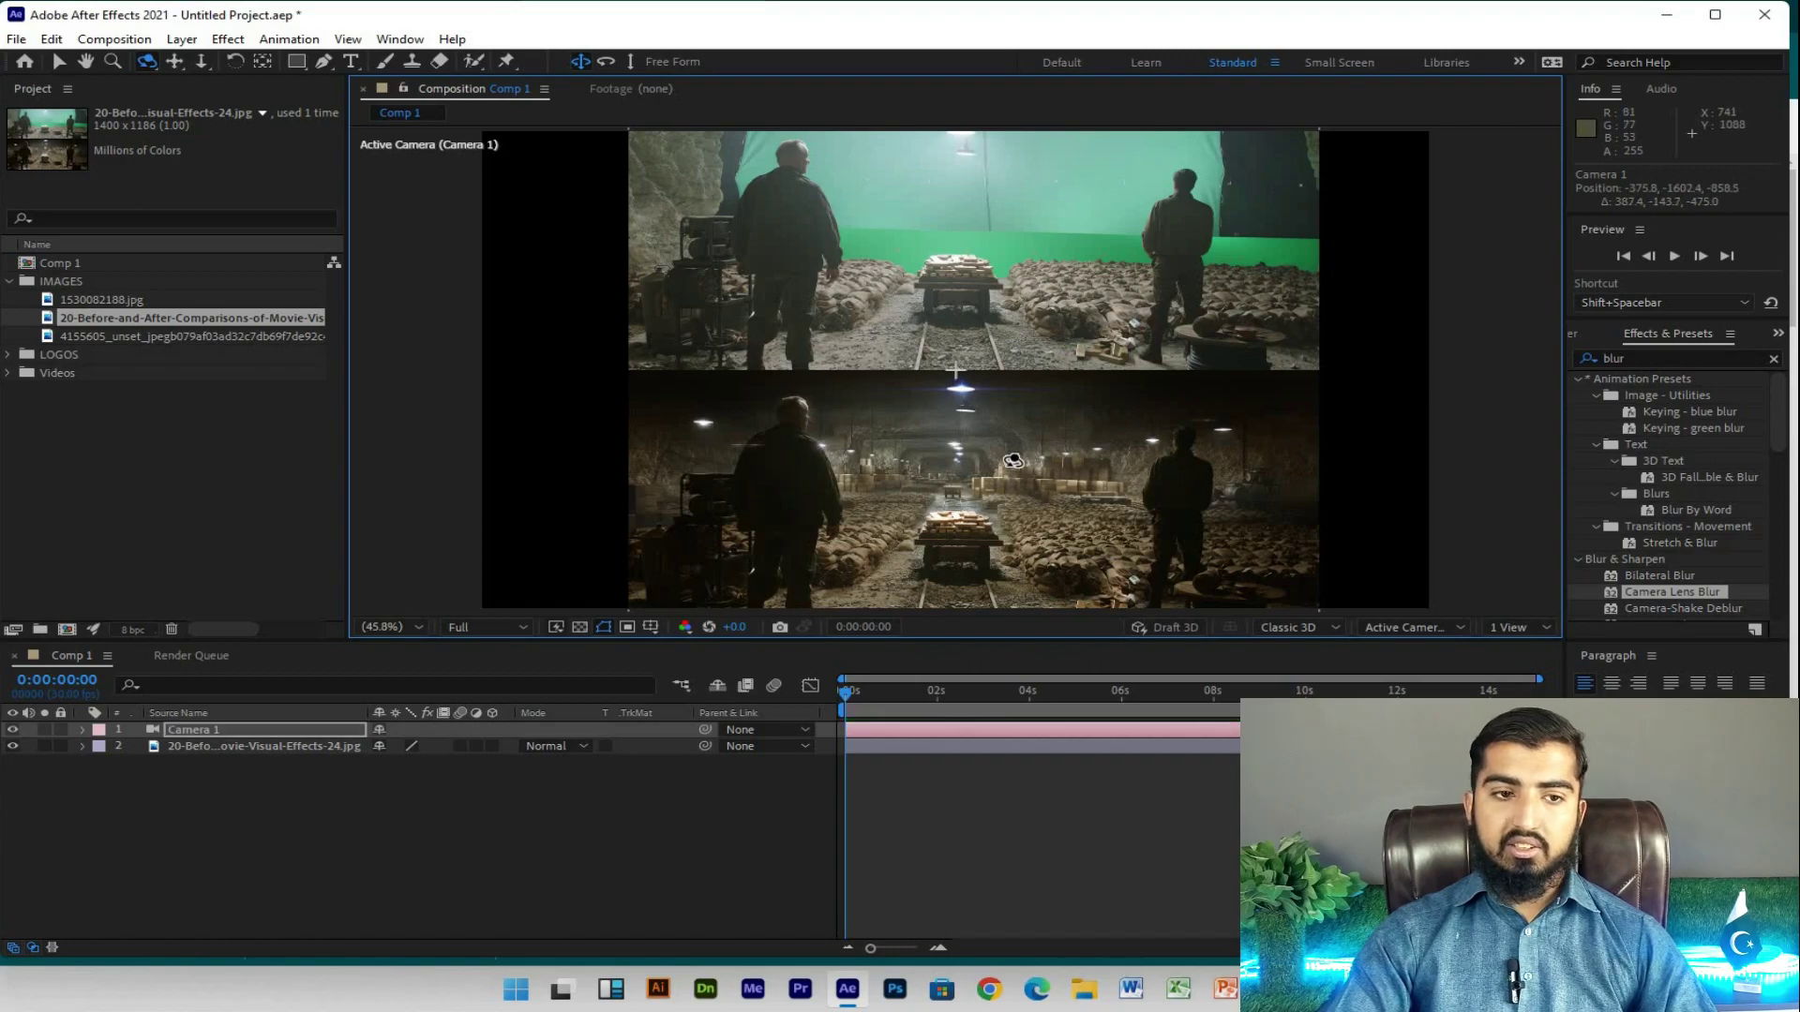
pyautogui.click(491, 747)
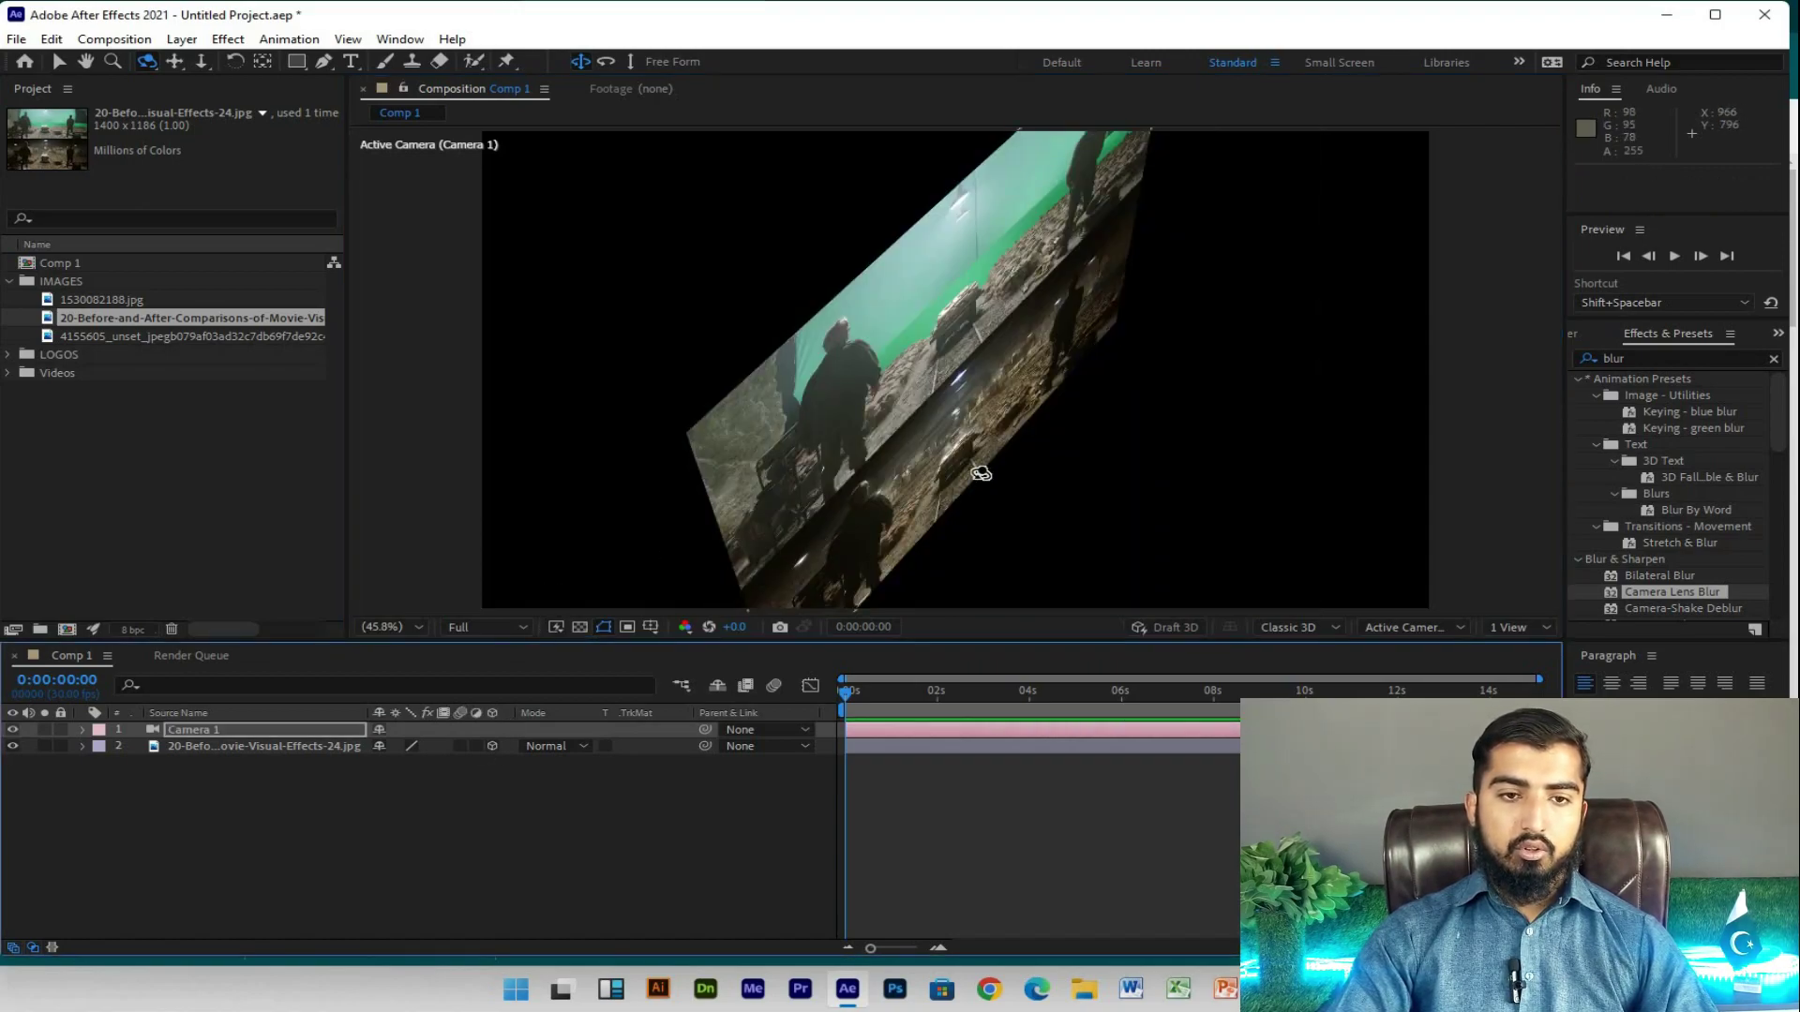
pyautogui.moveTo(981, 474); pyautogui.dragTo(962, 493)
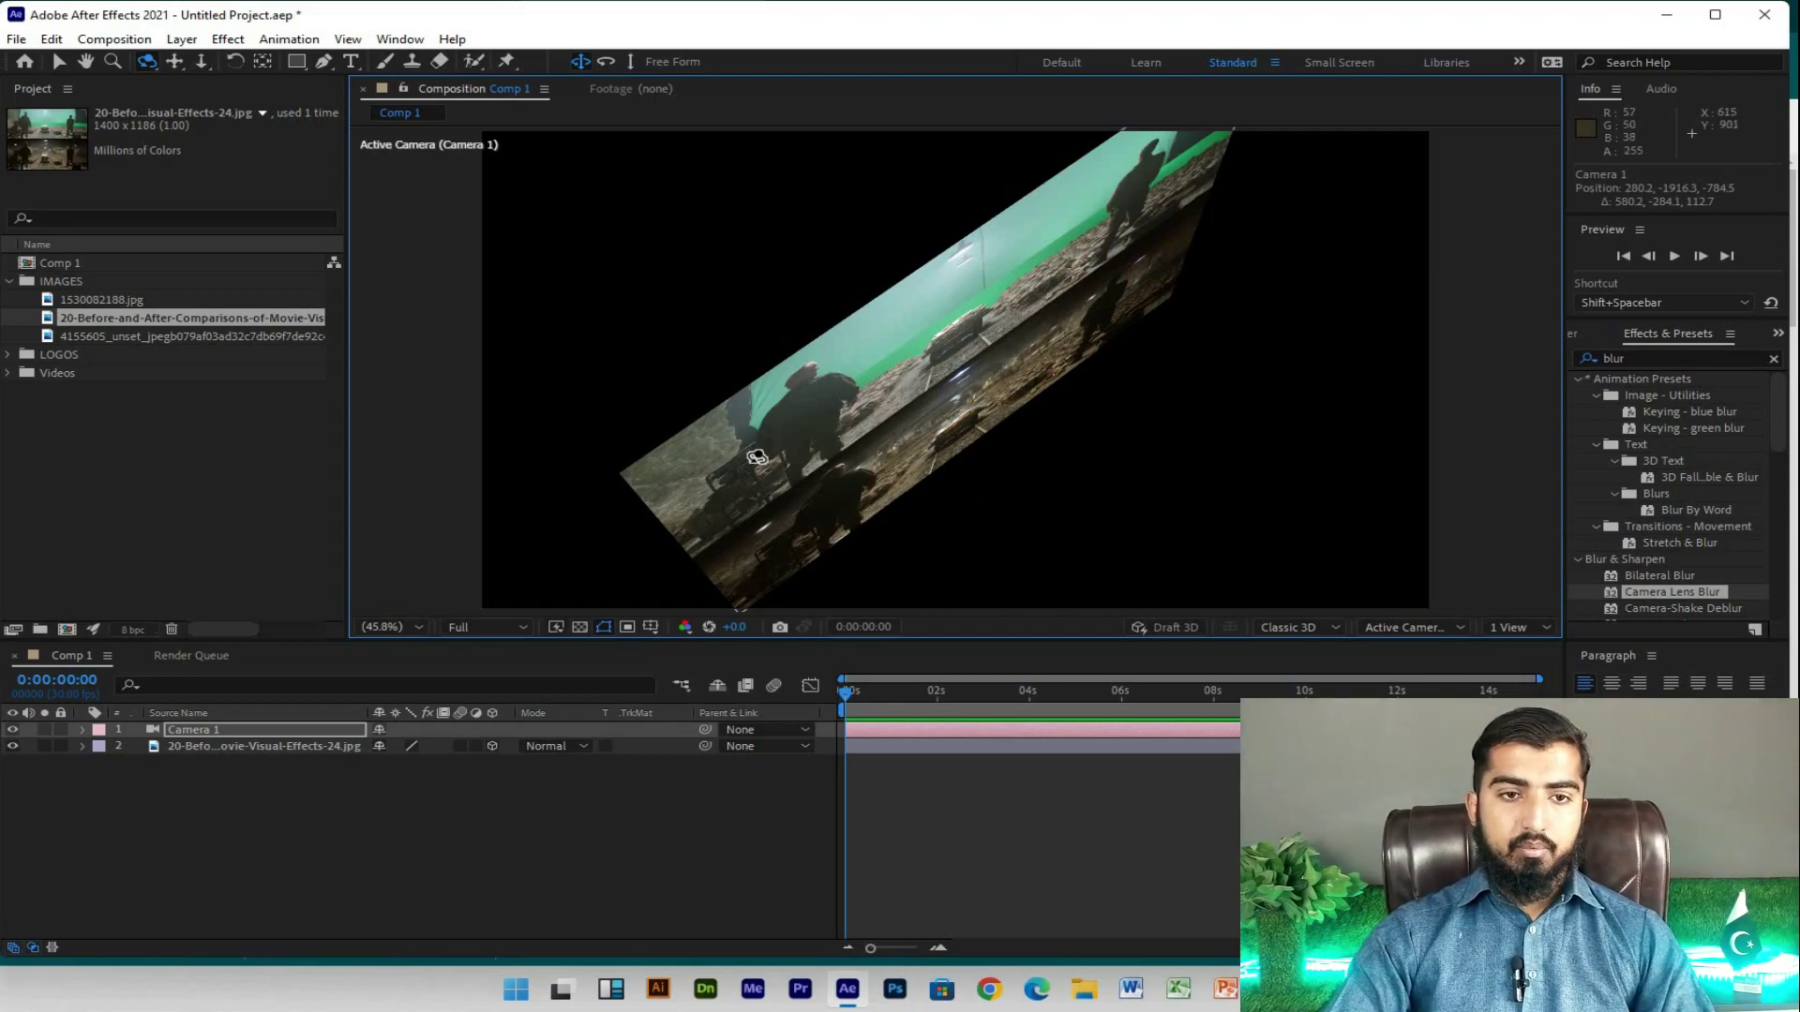
pyautogui.moveTo(757, 458); pyautogui.dragTo(686, 419)
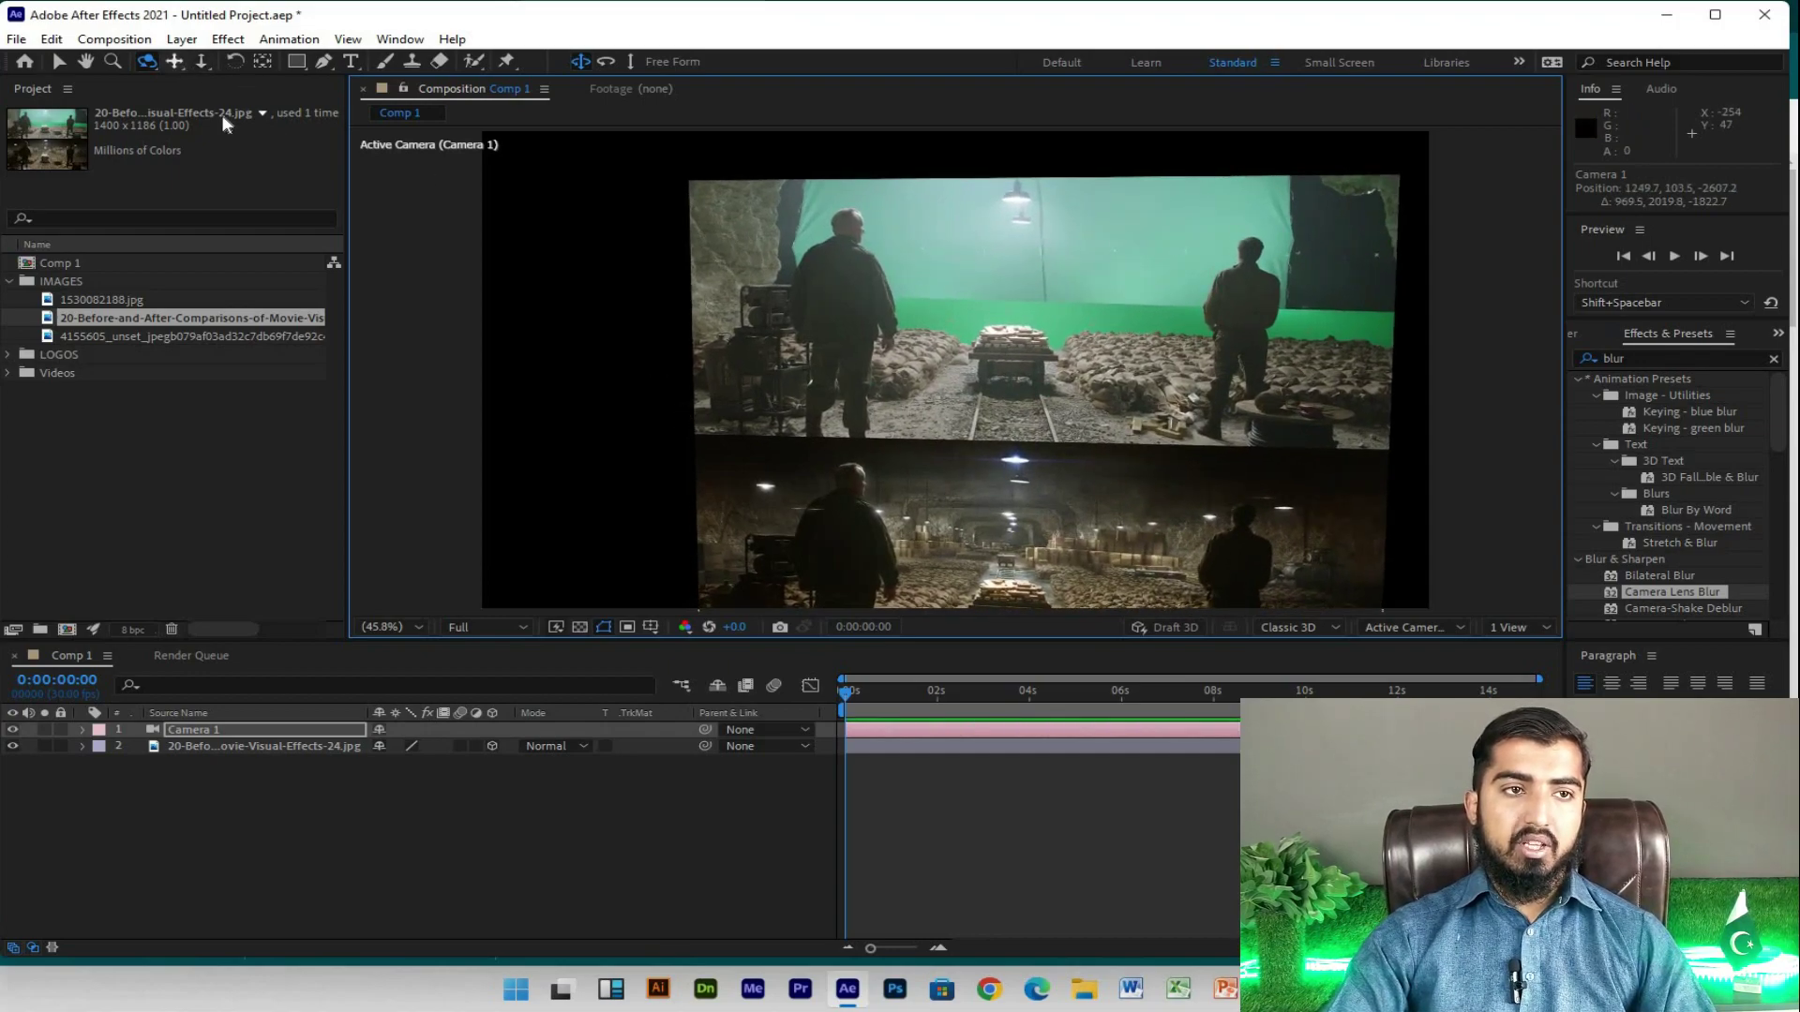
# Step: Pan Camera 1 to shift the image in frame, then orbit to a slightly angled view
pyautogui.click(174, 61)
pyautogui.moveTo(1002, 235)
pyautogui.mouseDown()
pyautogui.moveTo(973, 222)
pyautogui.moveTo(1049, 274)
pyautogui.moveTo(1054, 463)
pyautogui.moveTo(983, 283)
pyautogui.moveTo(957, 346)
pyautogui.moveTo(999, 322)
pyautogui.mouseUp()
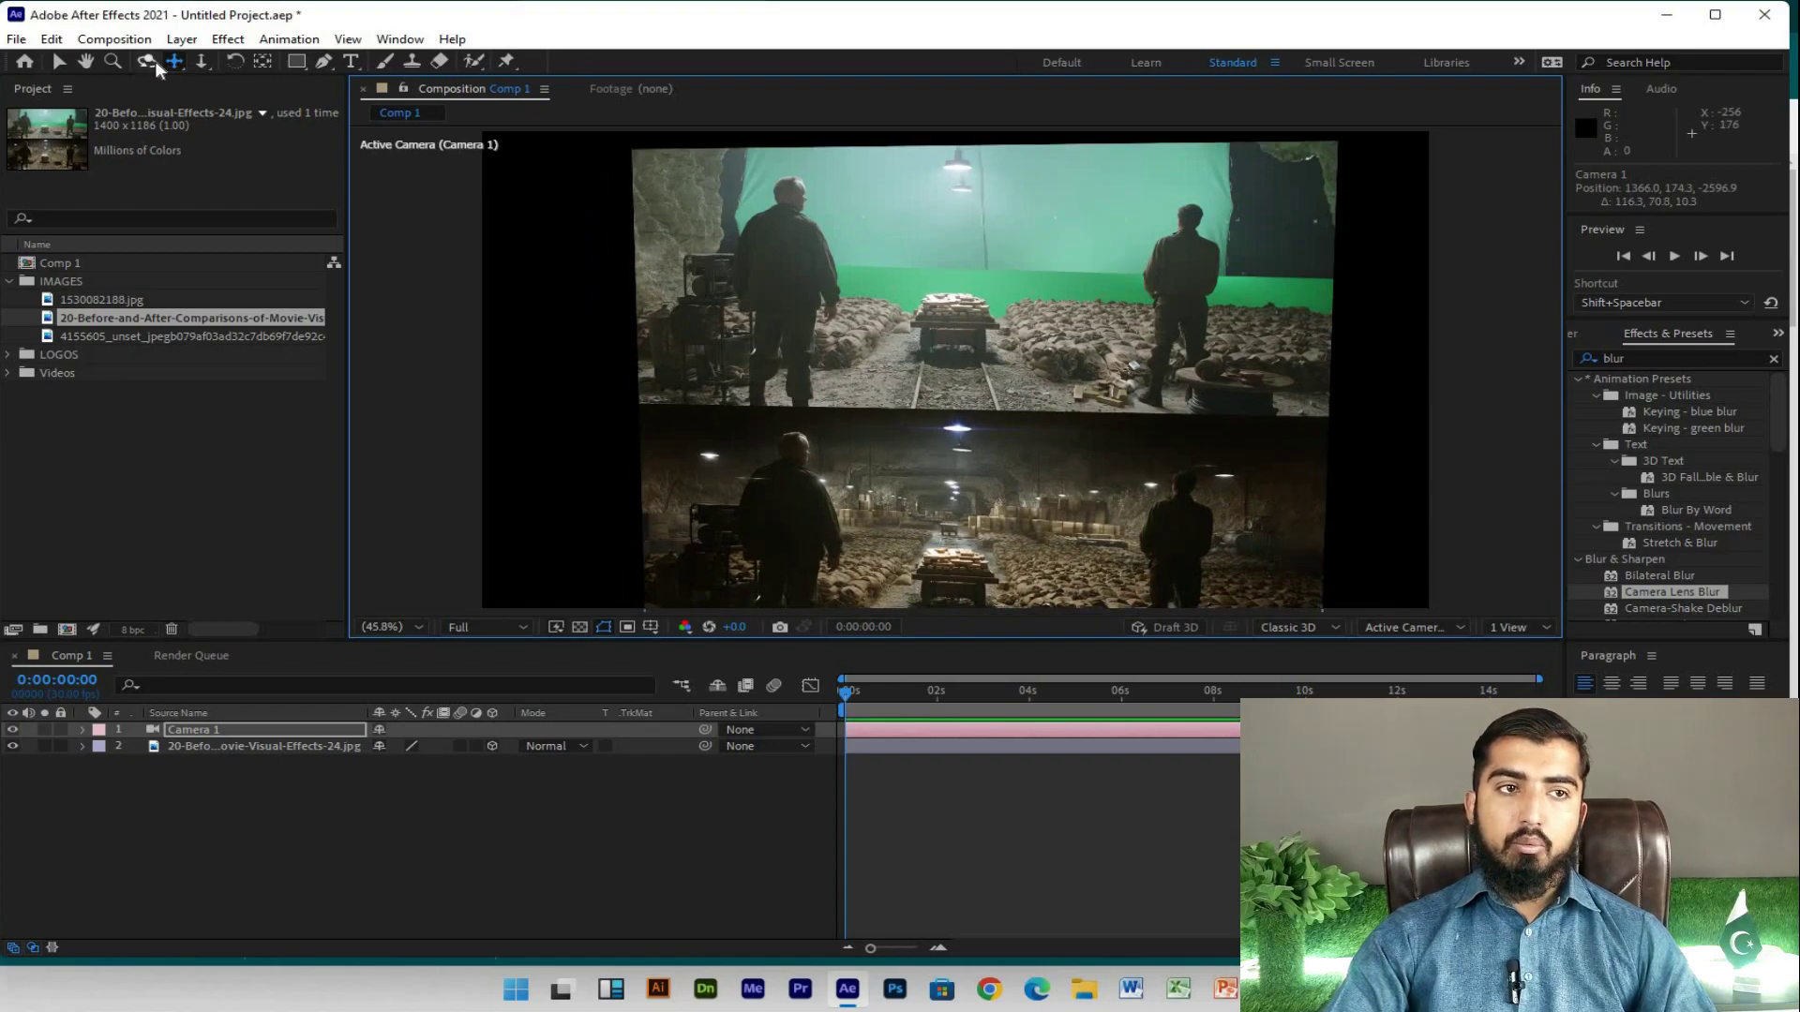
pyautogui.click(146, 61)
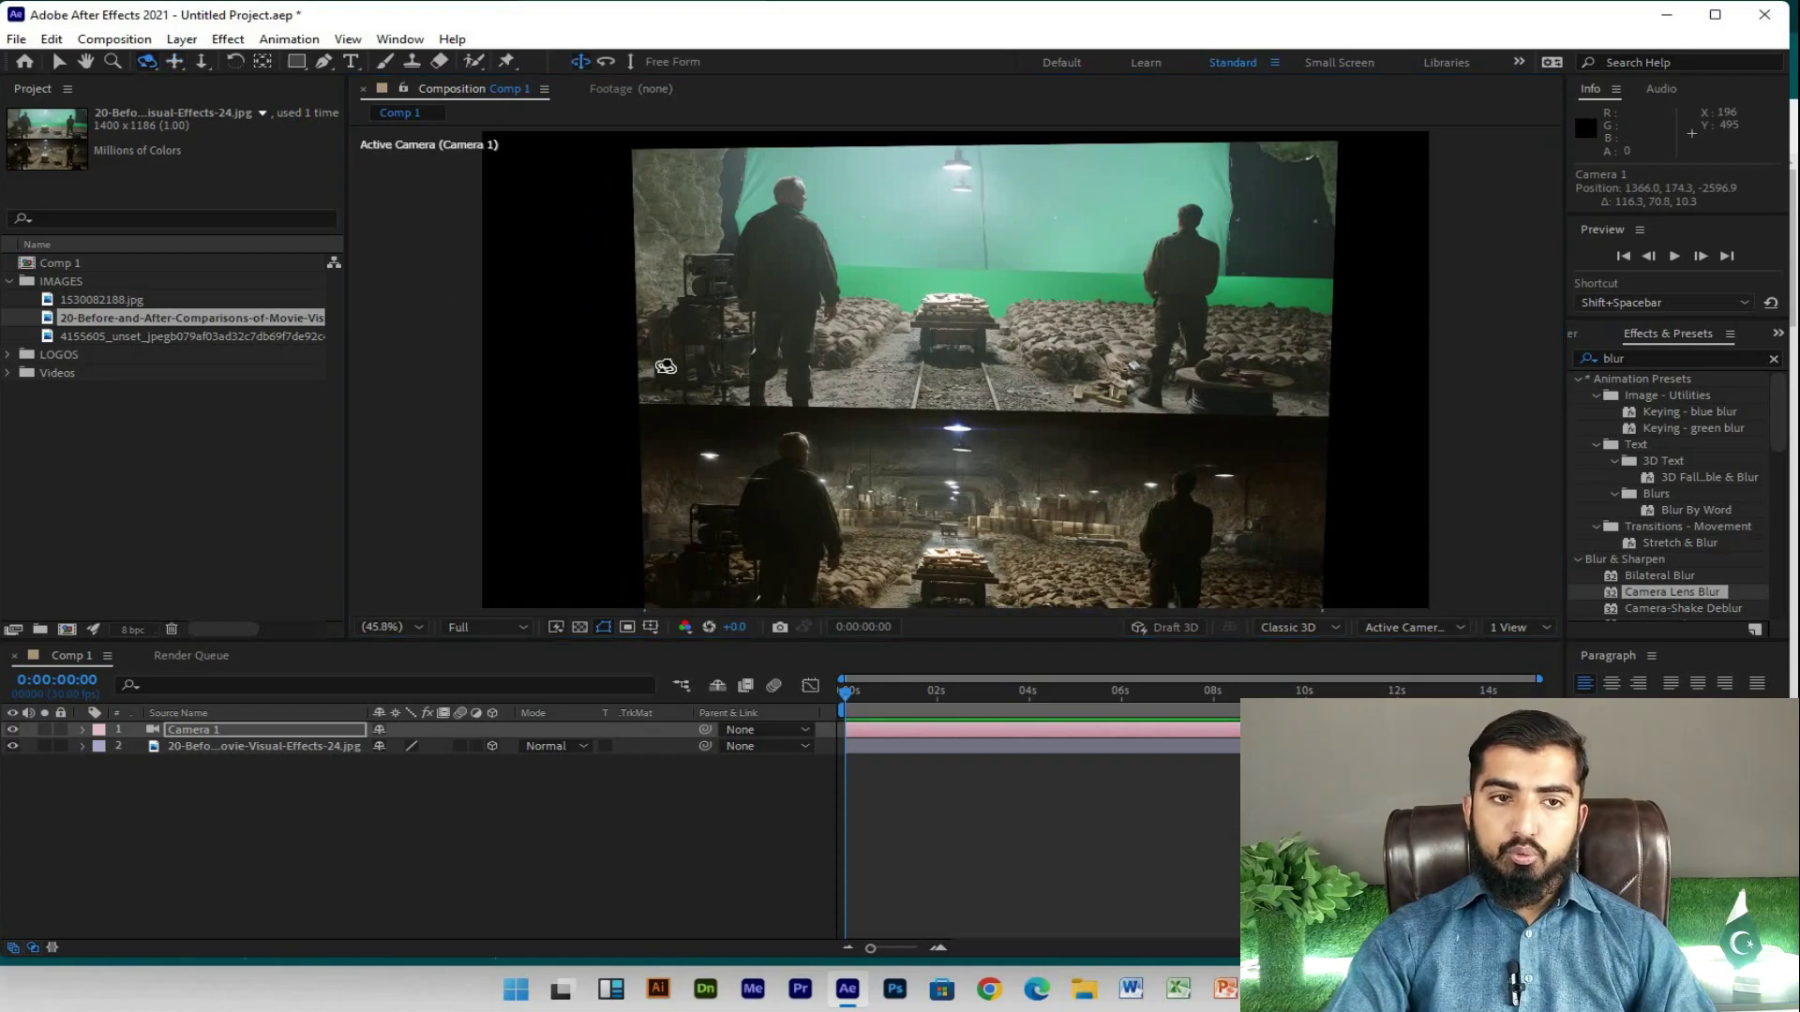
pyautogui.moveTo(937, 374)
pyautogui.mouseDown()
pyautogui.moveTo(729, 439)
pyautogui.moveTo(795, 356)
pyautogui.moveTo(661, 360)
pyautogui.mouseUp()
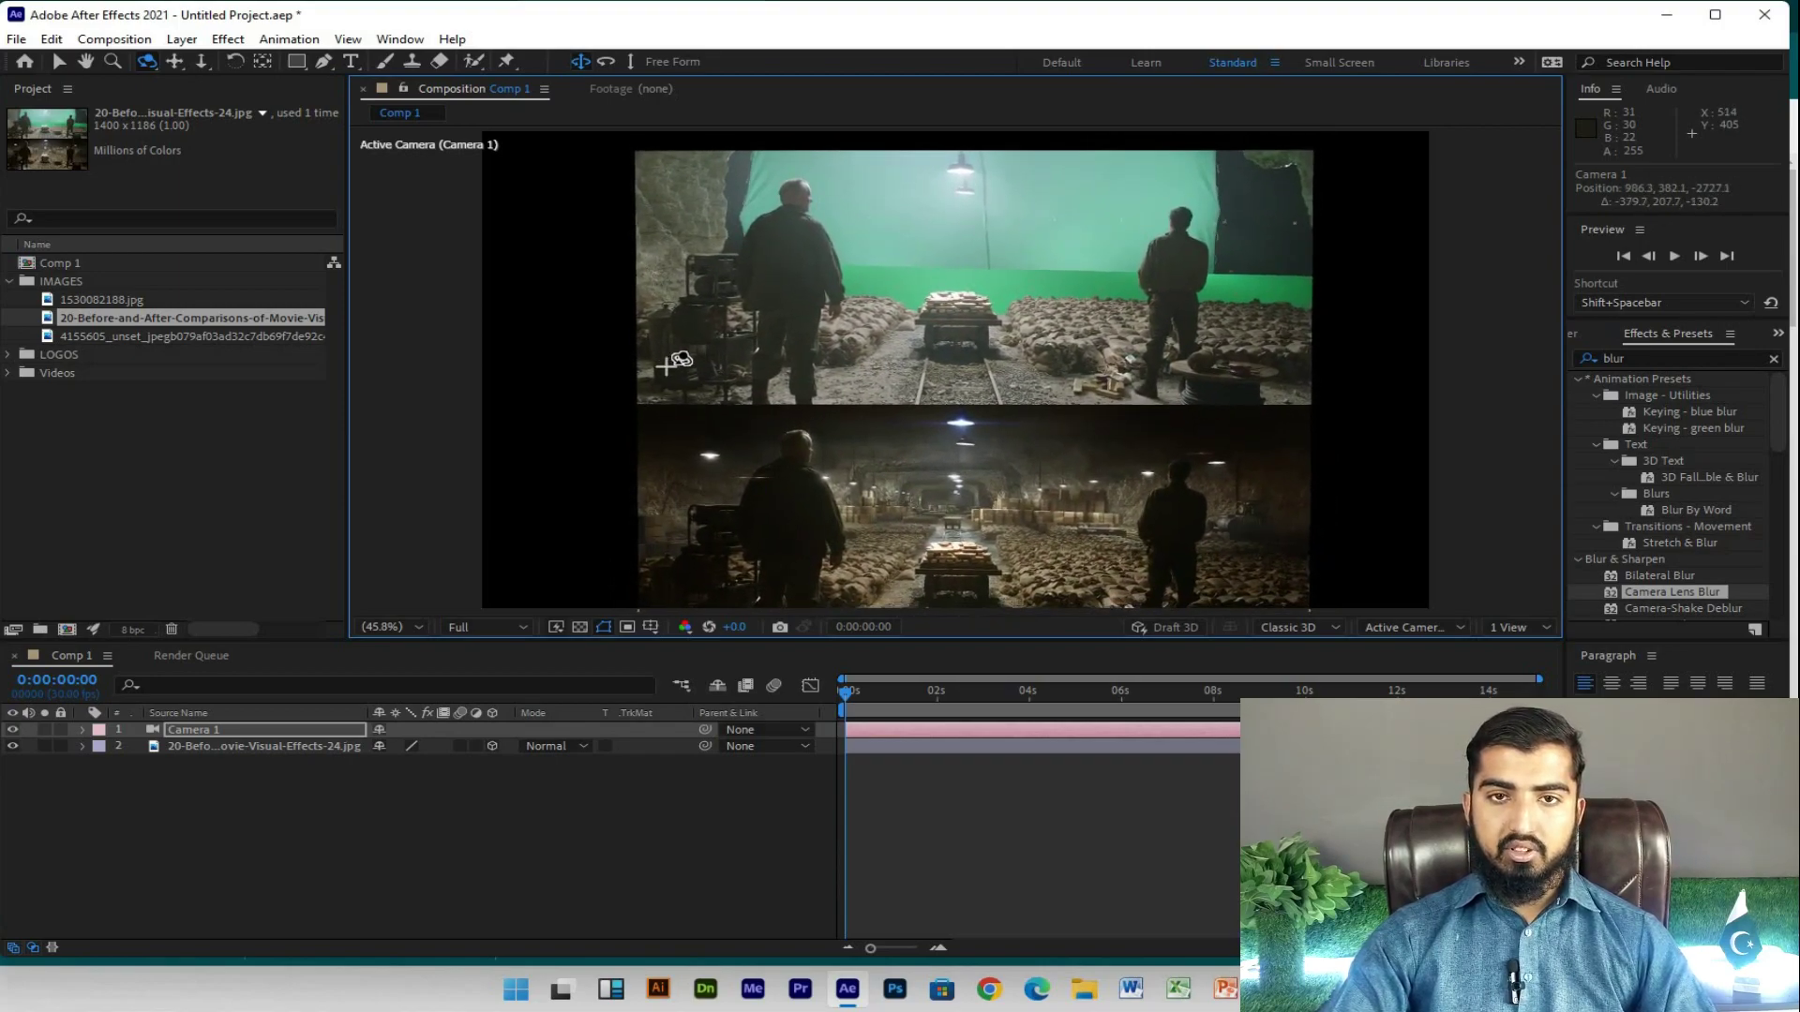
# Step: Dolly Camera 1 back with Track Z, then move it closer to enlarge the image
pyautogui.click(202, 62)
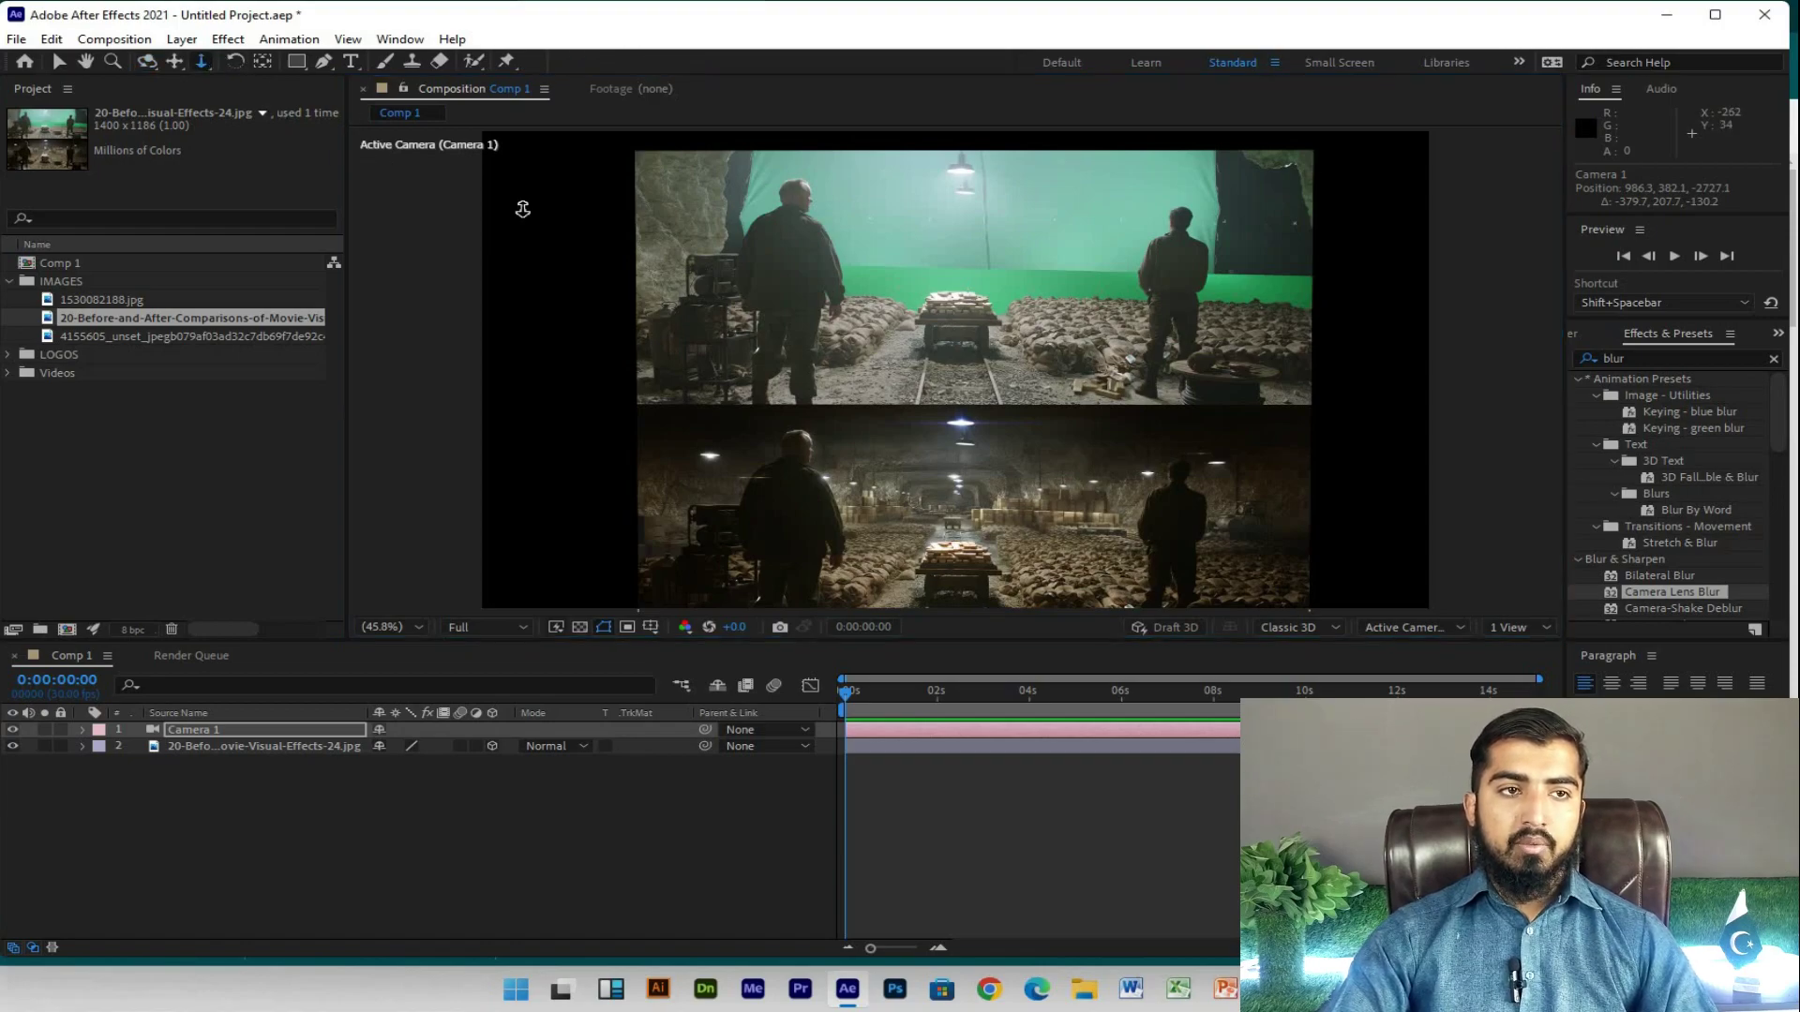
pyautogui.moveTo(947, 292)
pyautogui.mouseDown()
pyautogui.moveTo(990, 301)
pyautogui.moveTo(965, 515)
pyautogui.mouseUp()
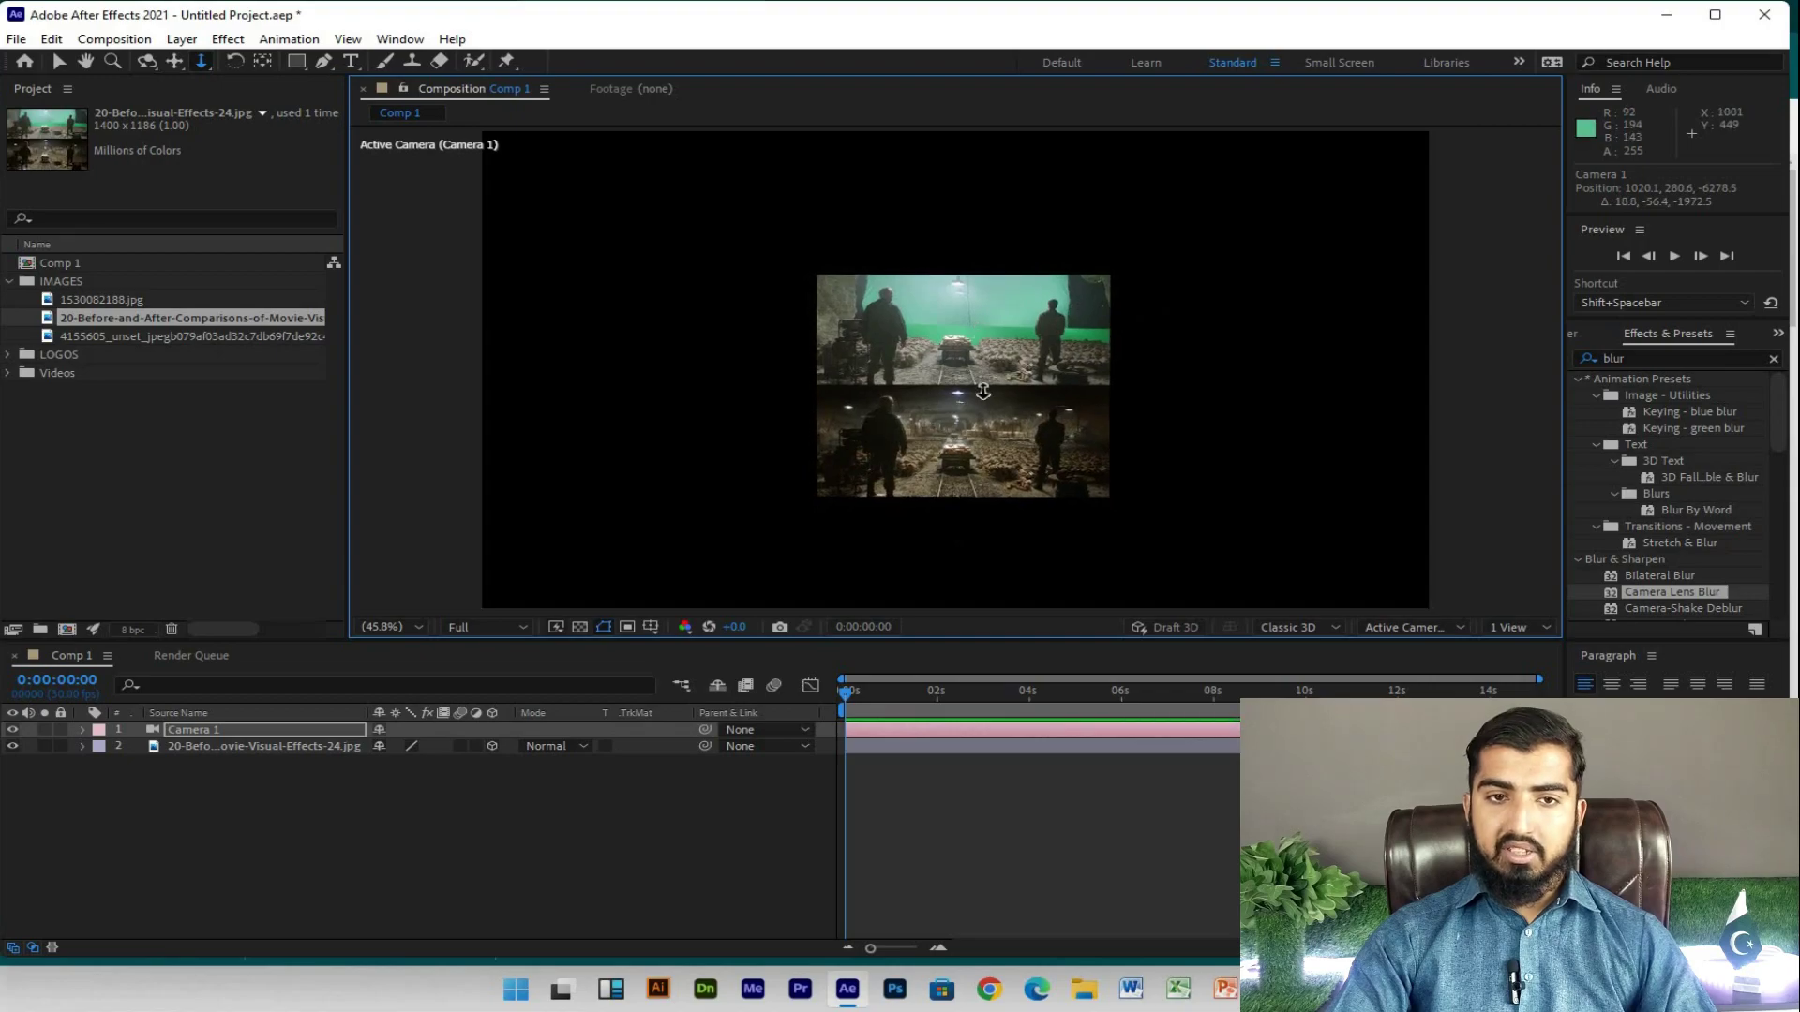
pyautogui.scroll(-2, 965, 515)
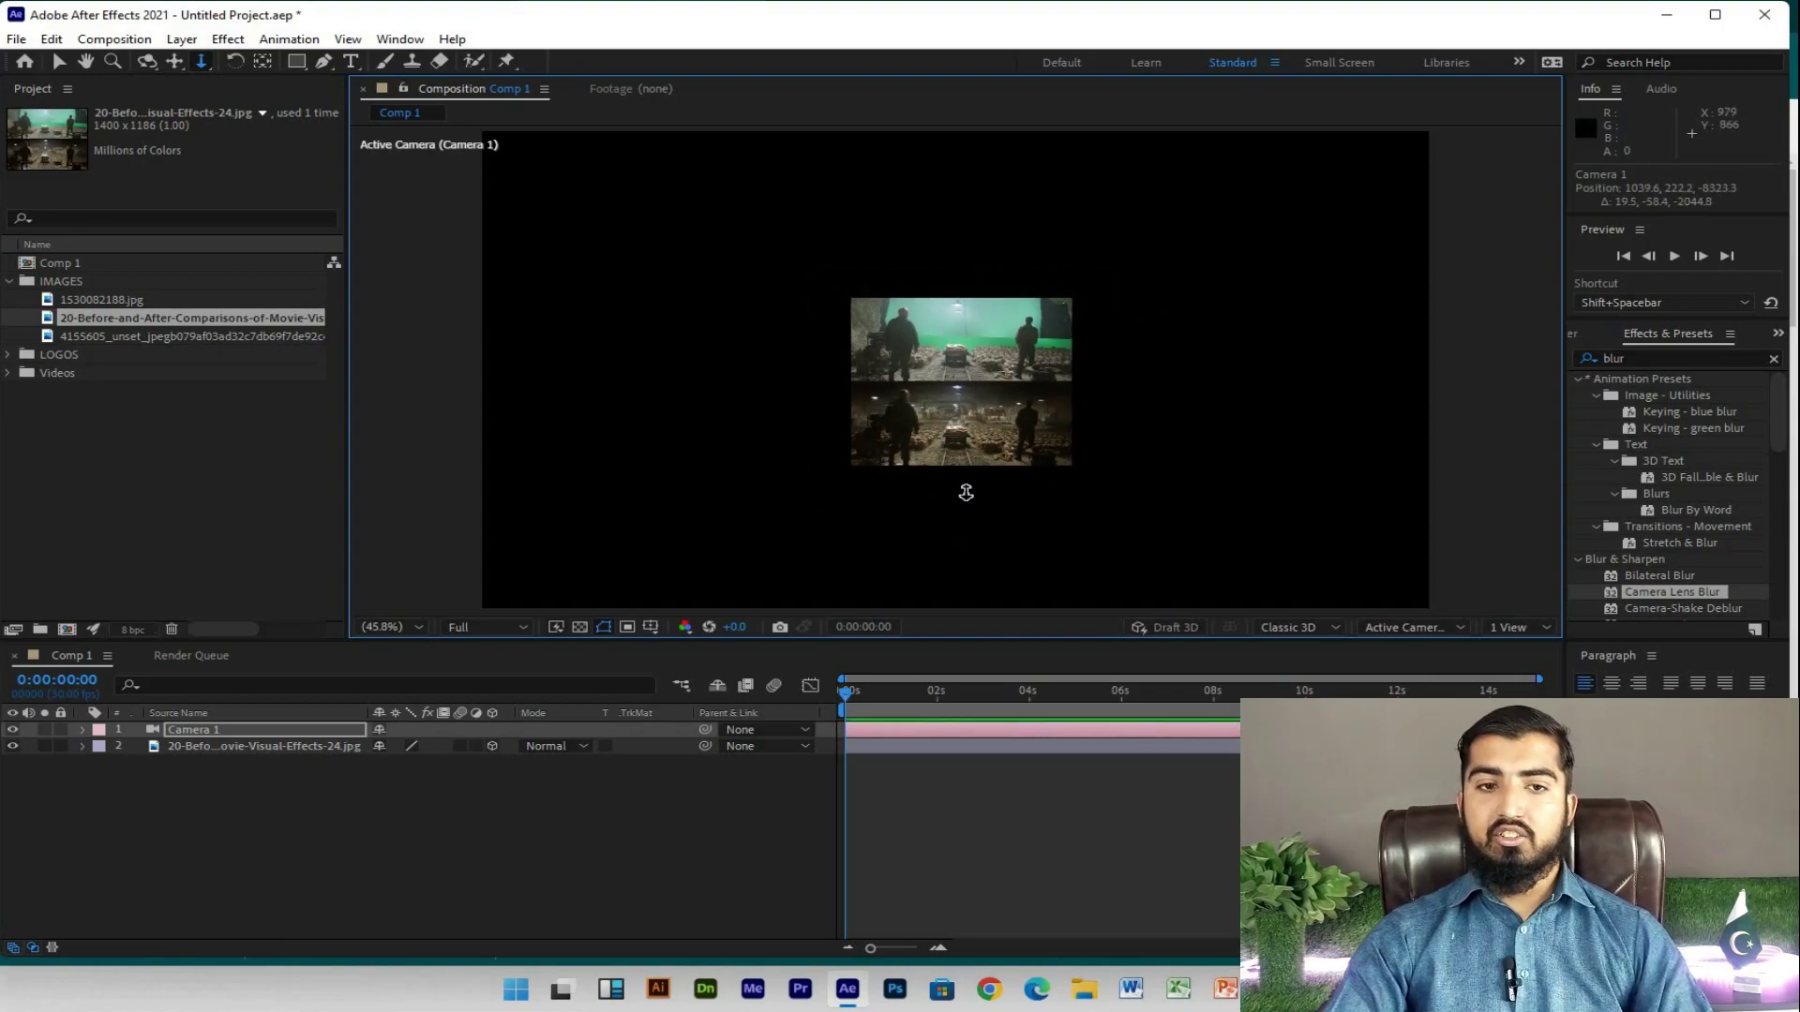
pyautogui.moveTo(965, 492)
pyautogui.mouseDown()
pyautogui.moveTo(1010, 439)
pyautogui.moveTo(1009, 373)
pyautogui.mouseUp()
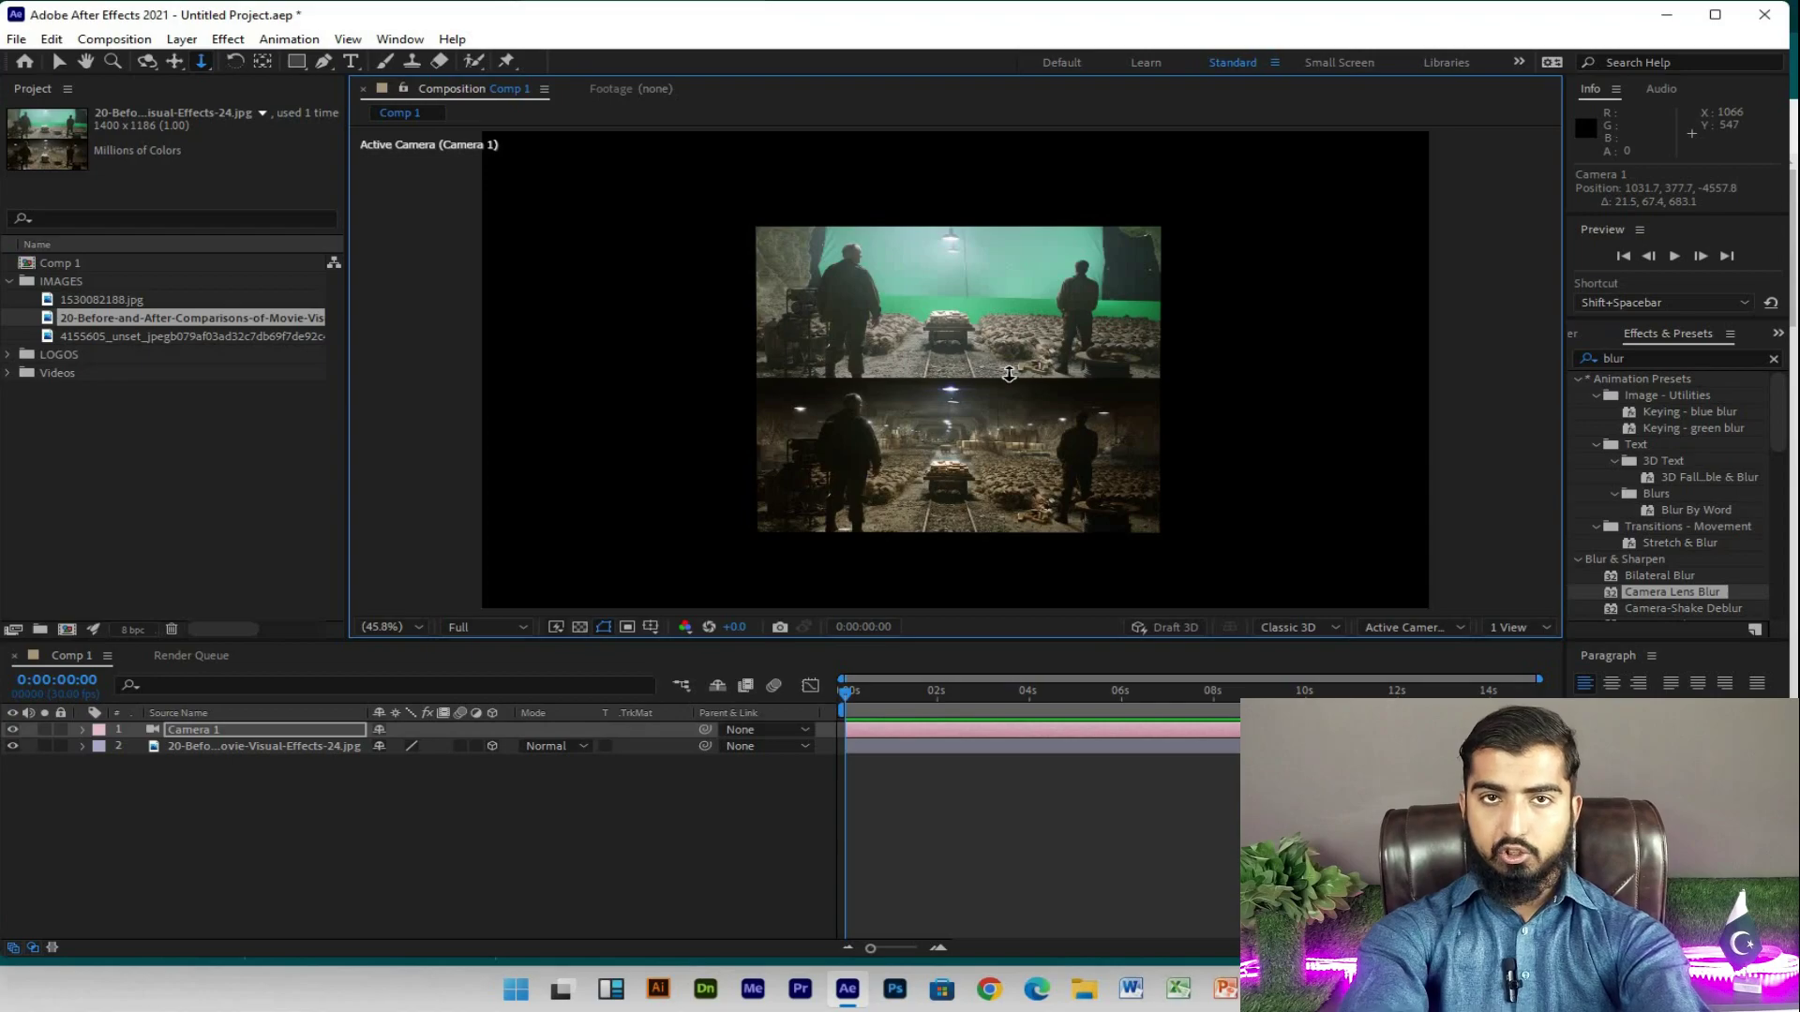
# Step: Zoom the viewer in and back to 50%, then pull Camera 1 back so the image shrinks
pyautogui.click(111, 61)
pyautogui.click(999, 463)
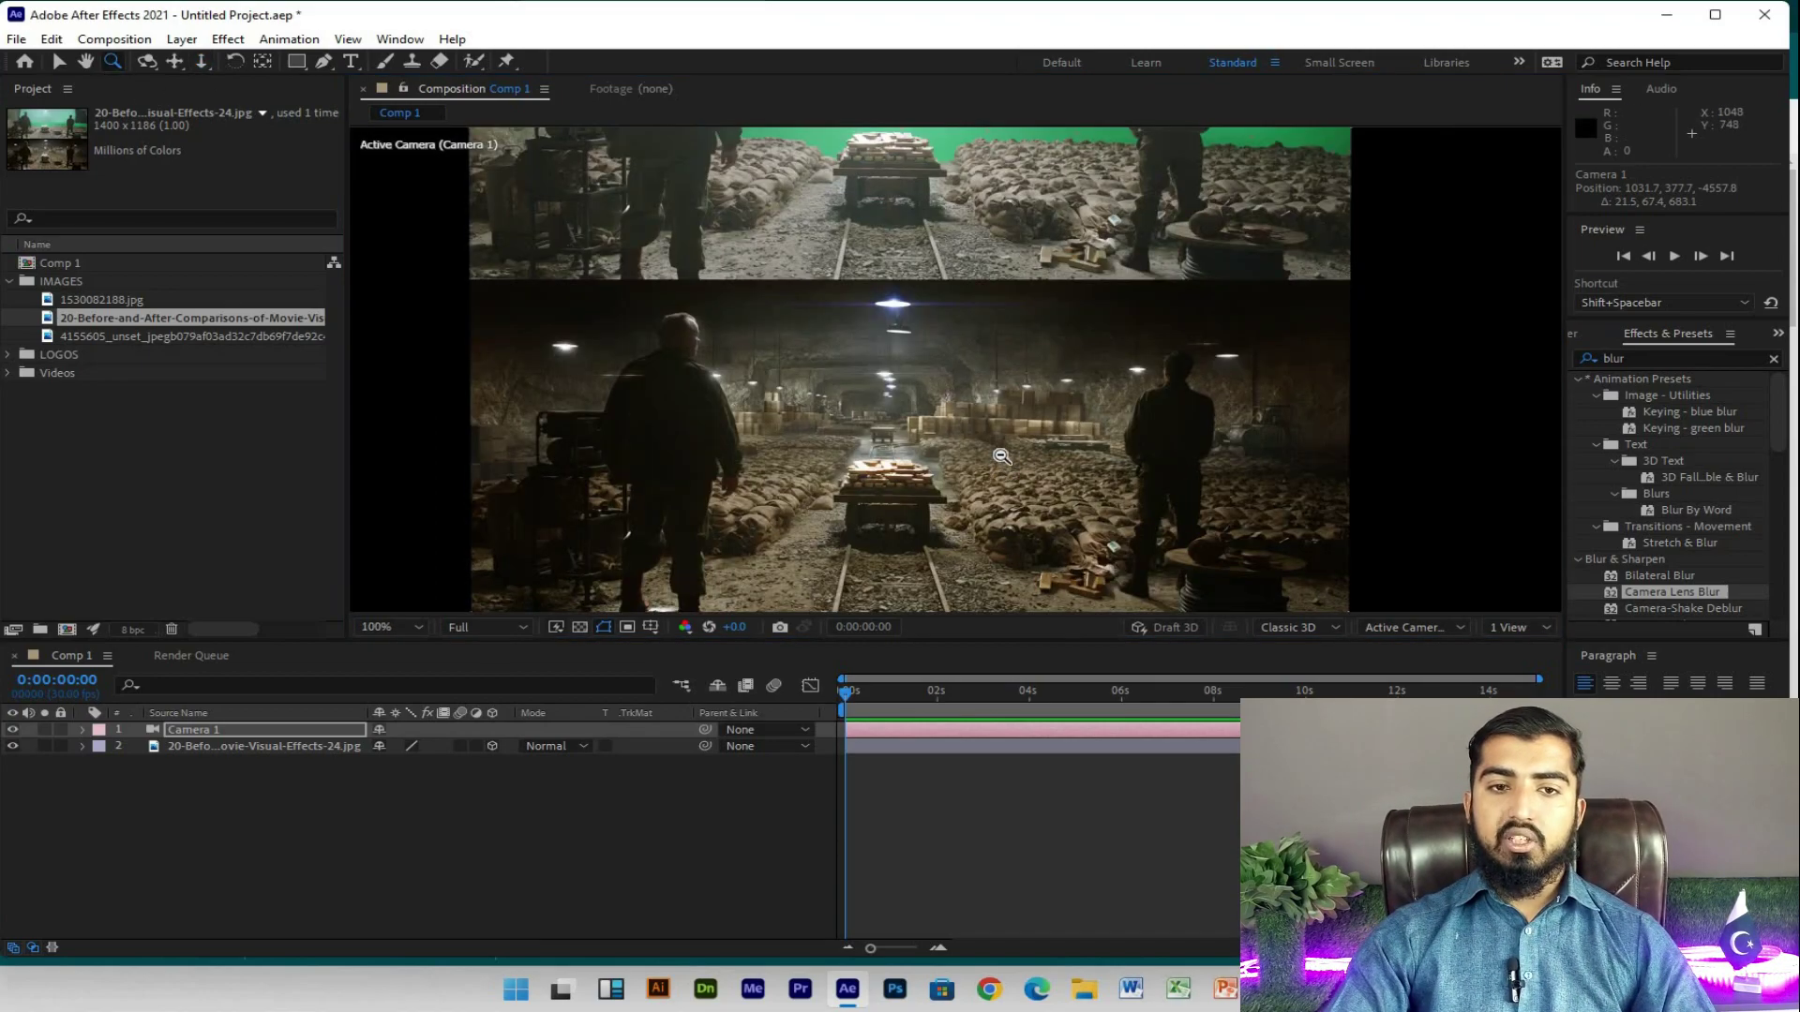
pyautogui.keyDown('alt'); pyautogui.click(1013, 405); pyautogui.keyUp('alt')
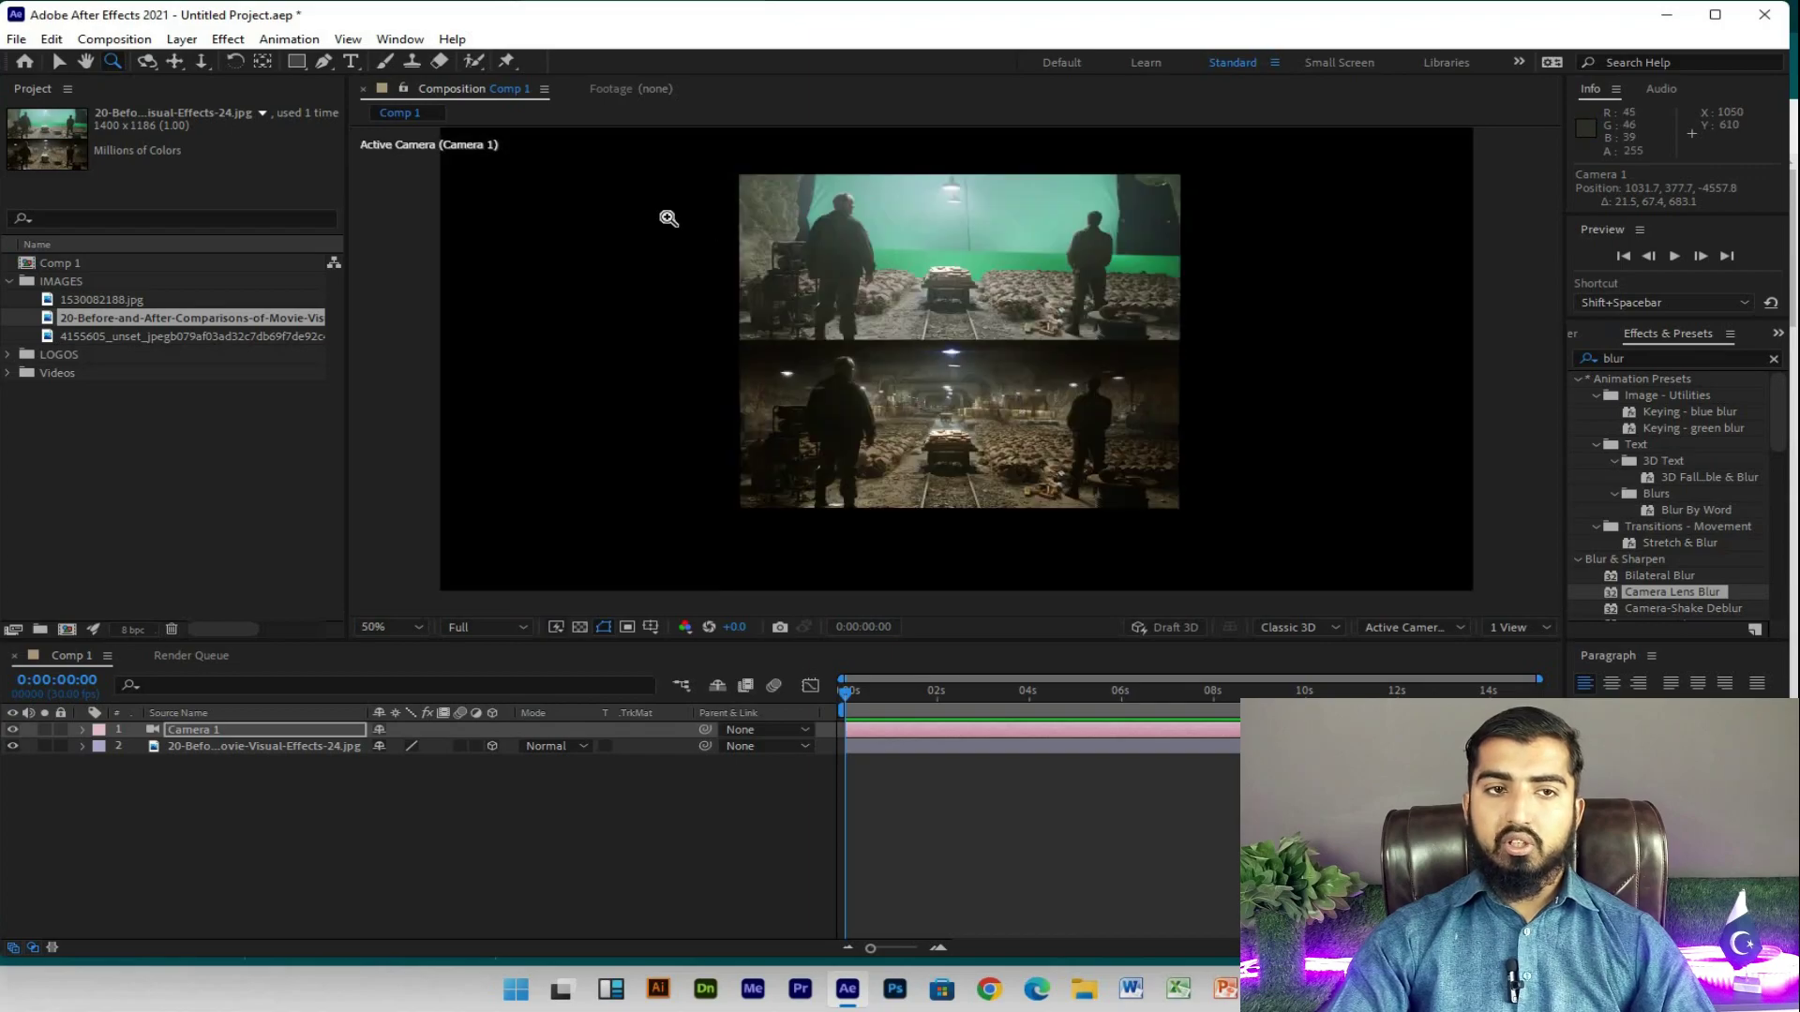
pyautogui.click(201, 61)
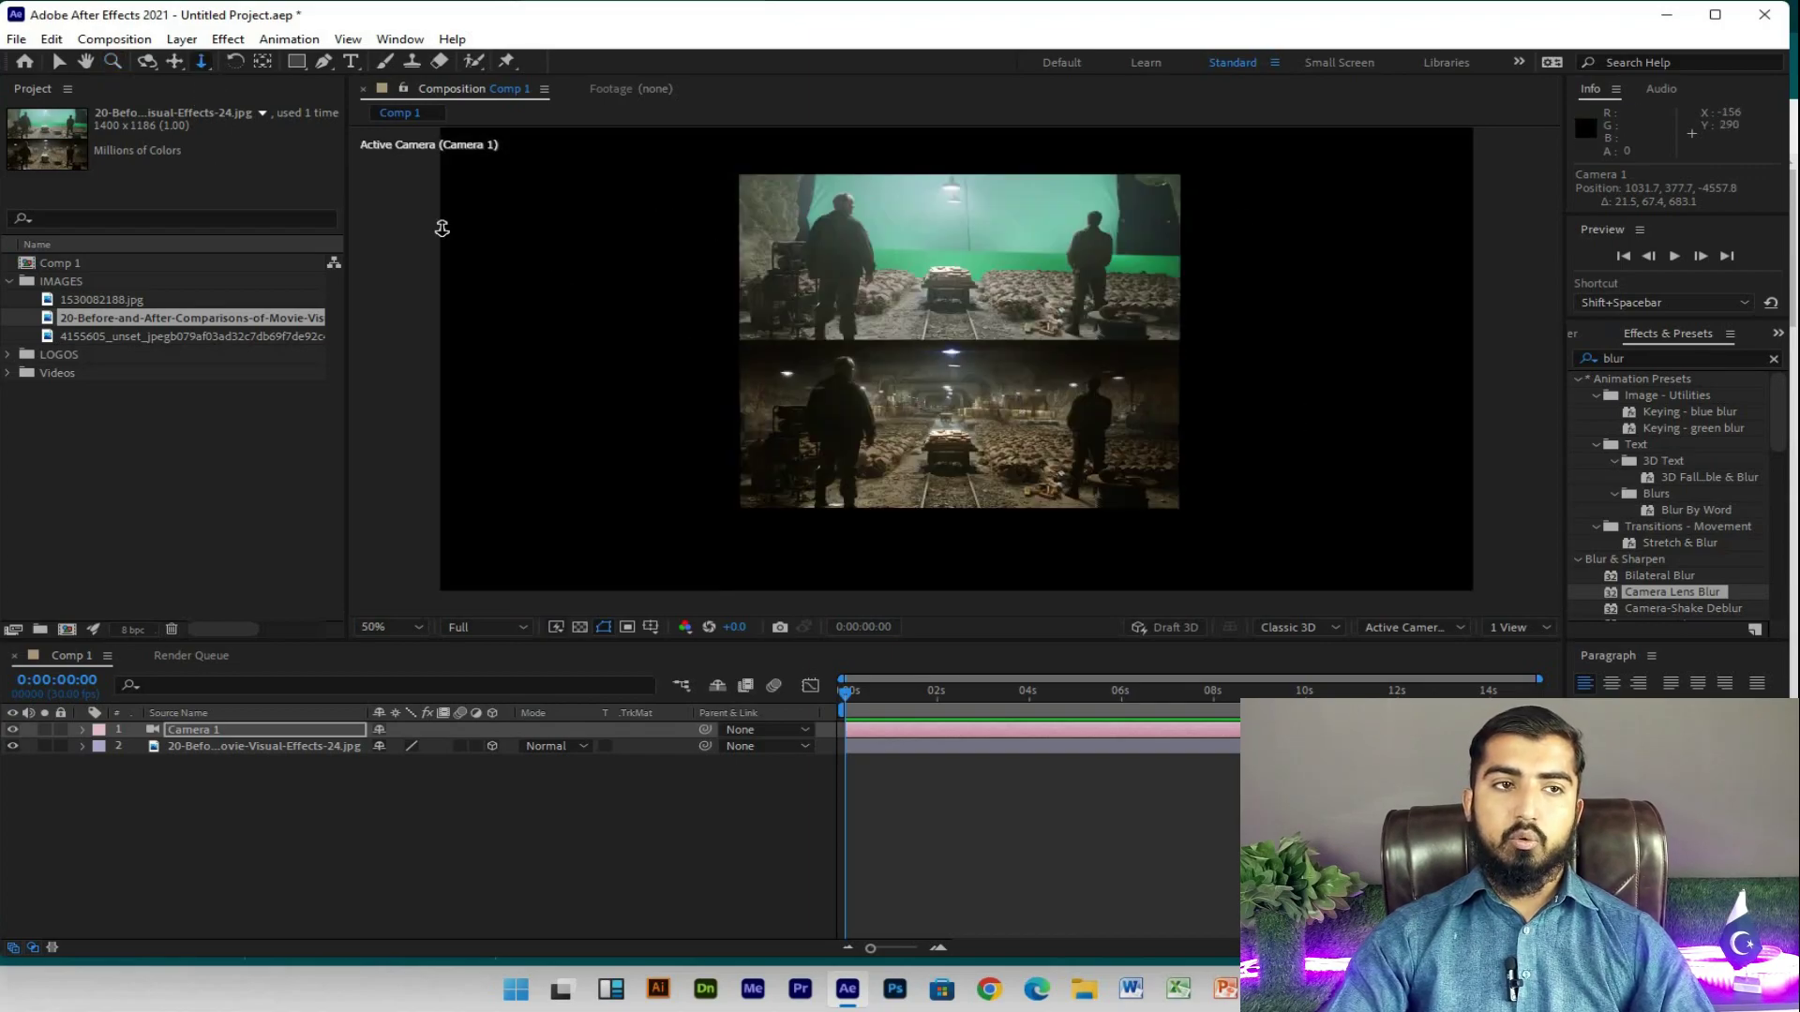
pyautogui.moveTo(1012, 234)
pyautogui.mouseDown()
pyautogui.moveTo(1028, 533)
pyautogui.moveTo(1062, 187)
pyautogui.moveTo(1297, 470)
pyautogui.mouseUp()
# Step: Show 2 Views with a Top view, track Camera 1 to Z -3505.8, then return to 1 View
pyautogui.click(1511, 627)
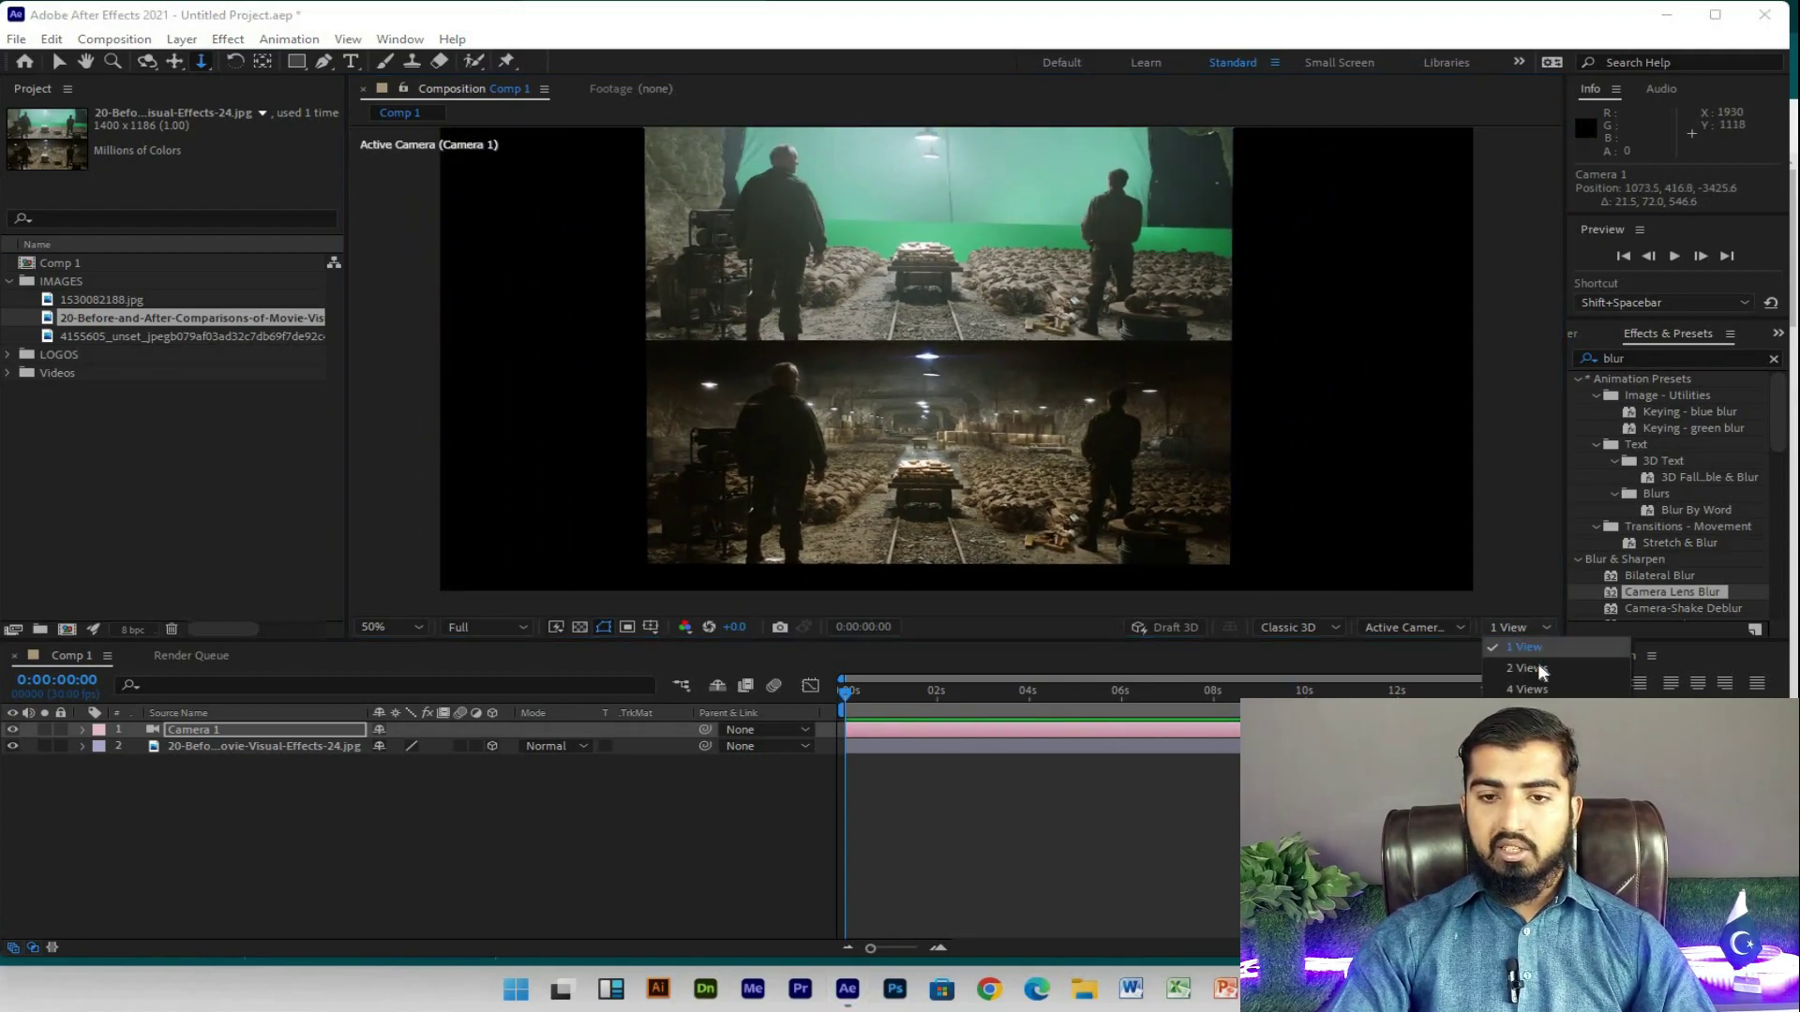
pyautogui.click(1528, 668)
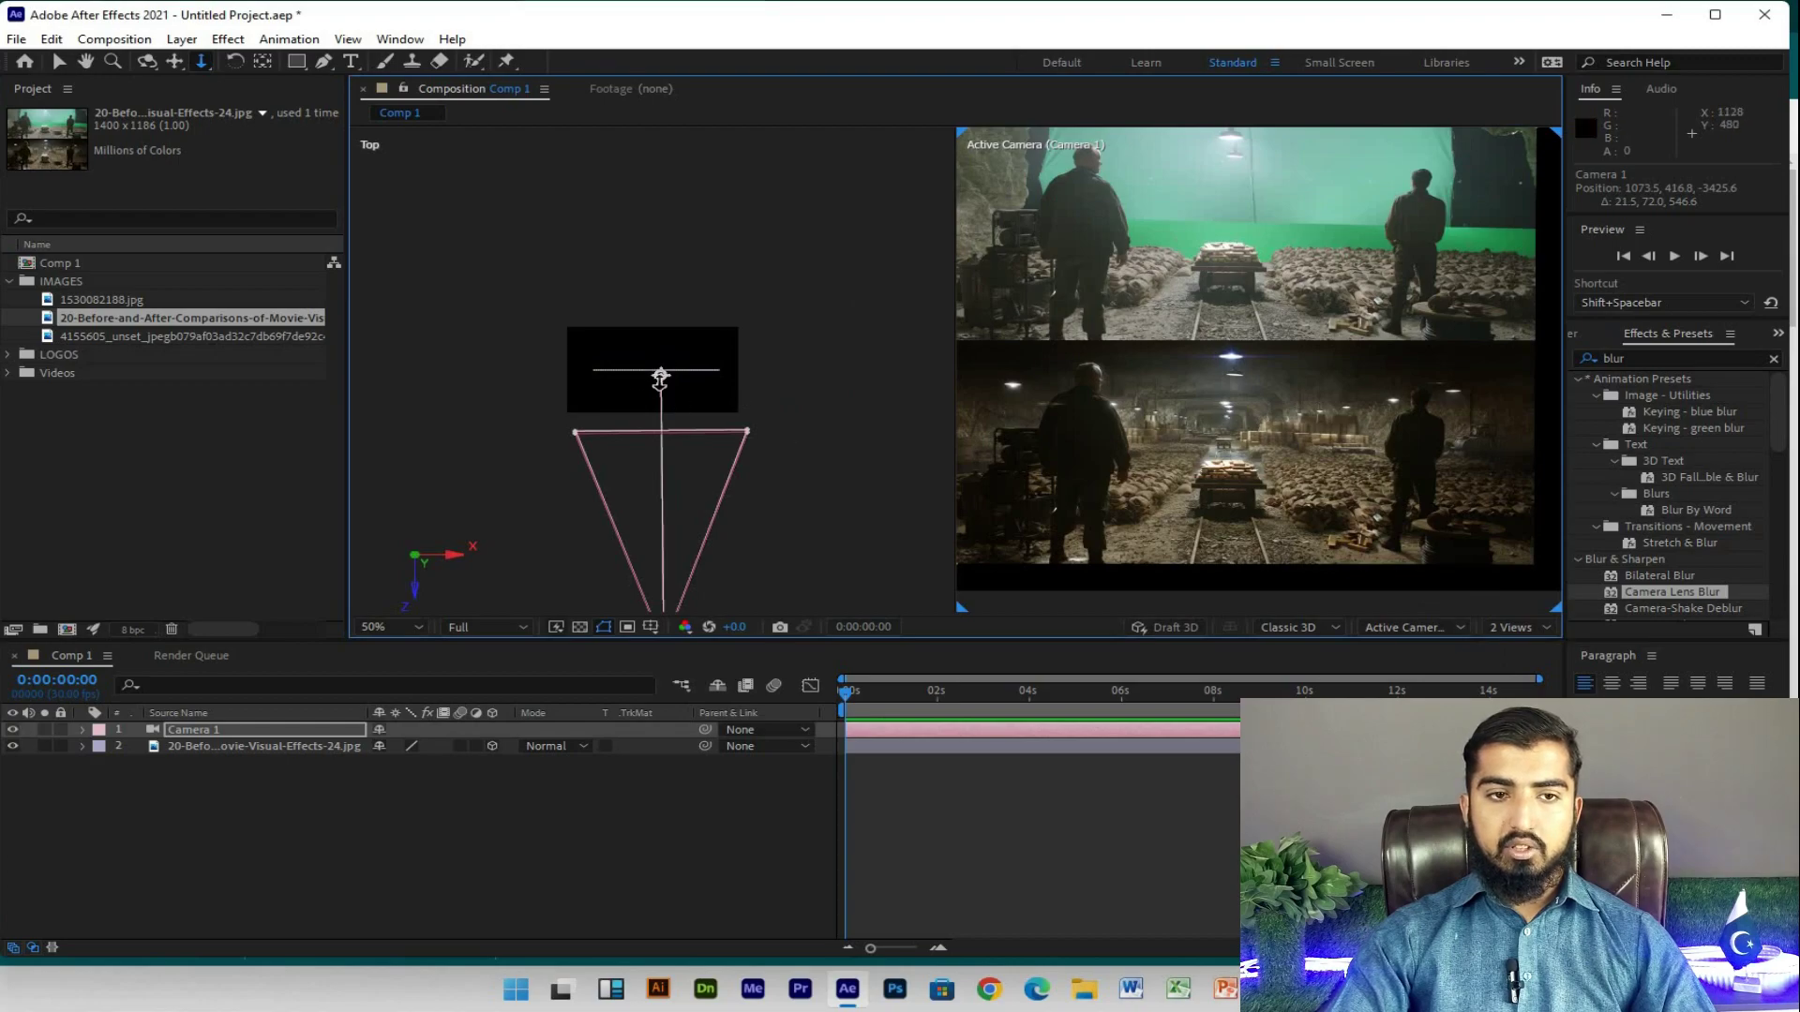
pyautogui.moveTo(1246, 215)
pyautogui.mouseDown()
pyautogui.moveTo(1249, 466)
pyautogui.moveTo(1261, 218)
pyautogui.moveTo(1268, 494)
pyautogui.mouseUp()
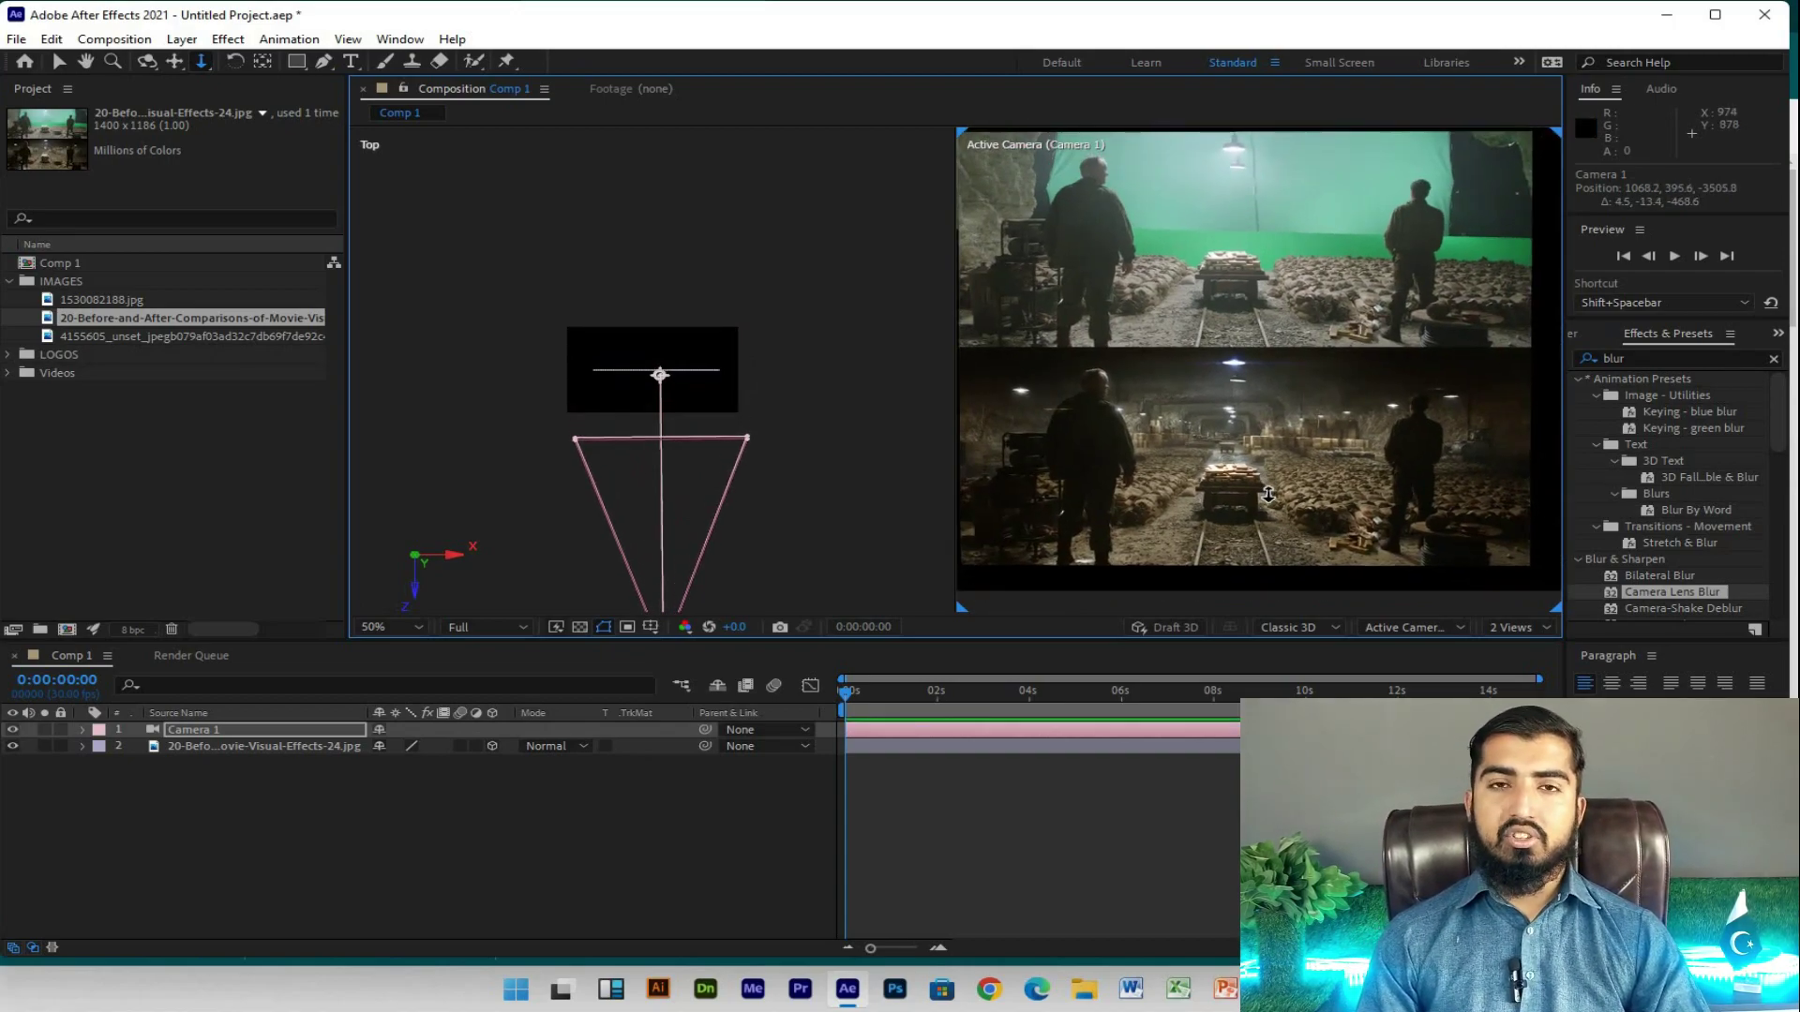
pyautogui.click(1543, 625)
pyautogui.click(1537, 644)
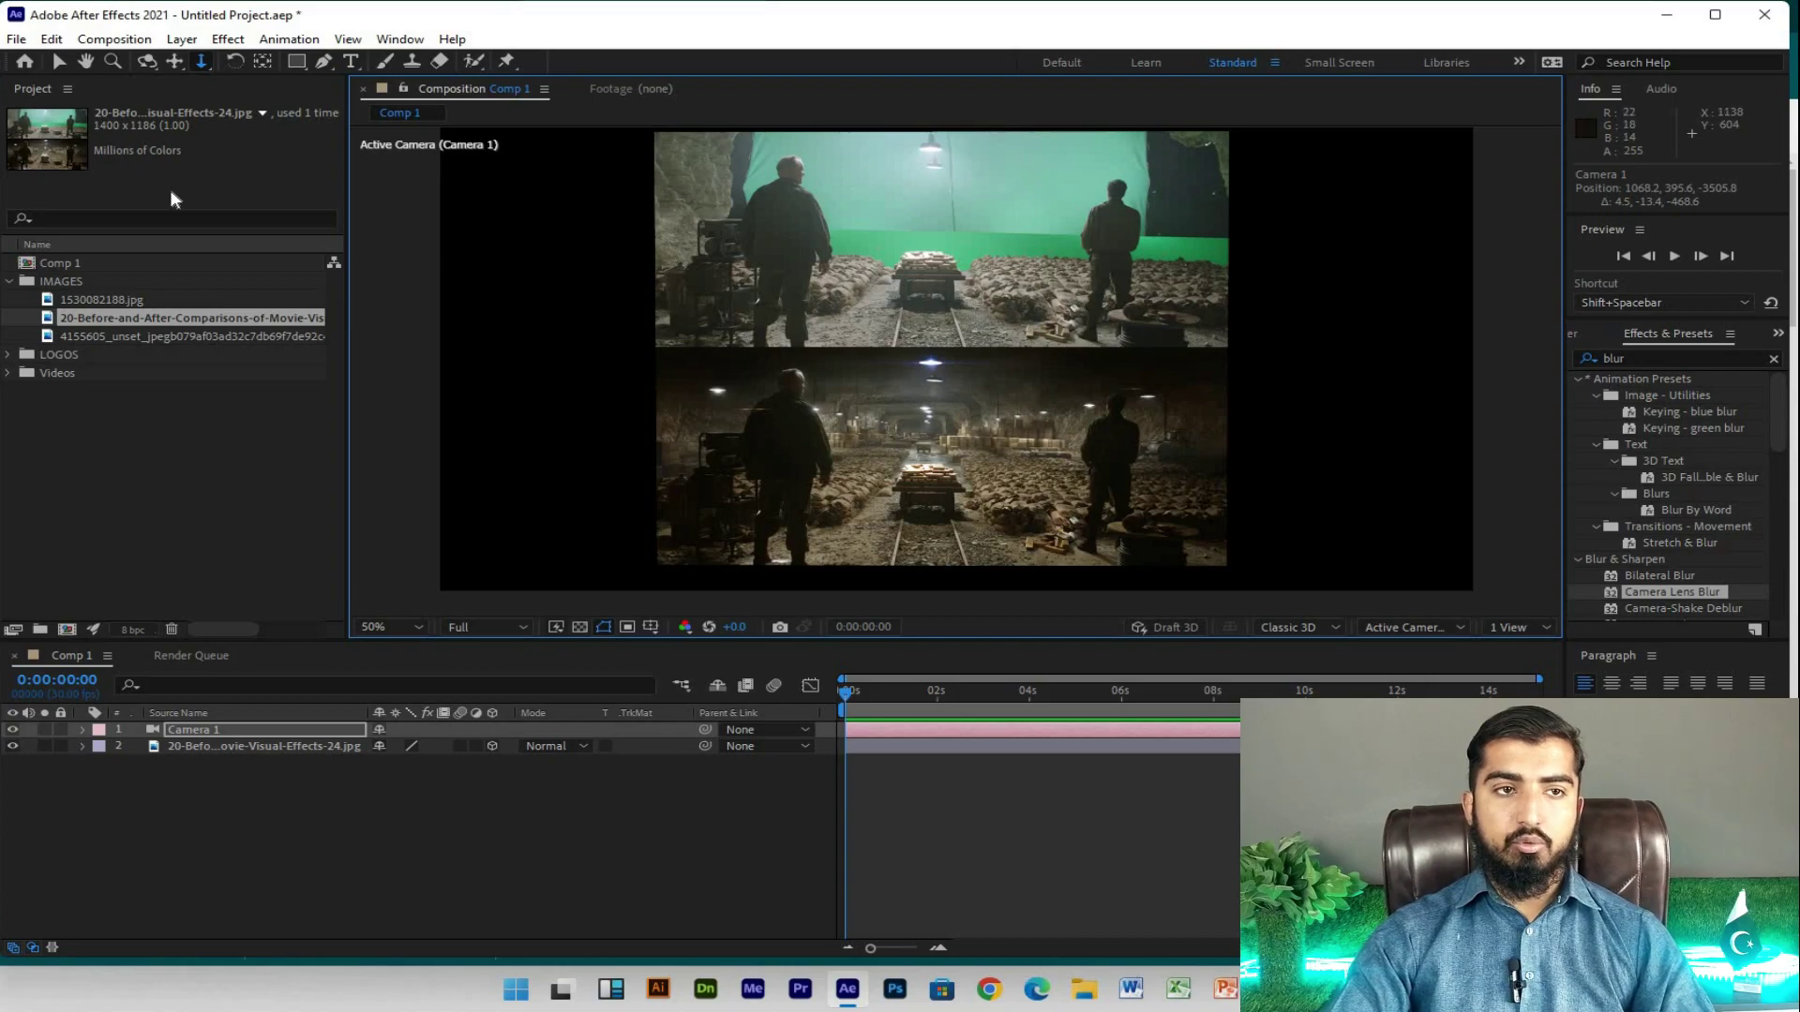
pyautogui.click(233, 60)
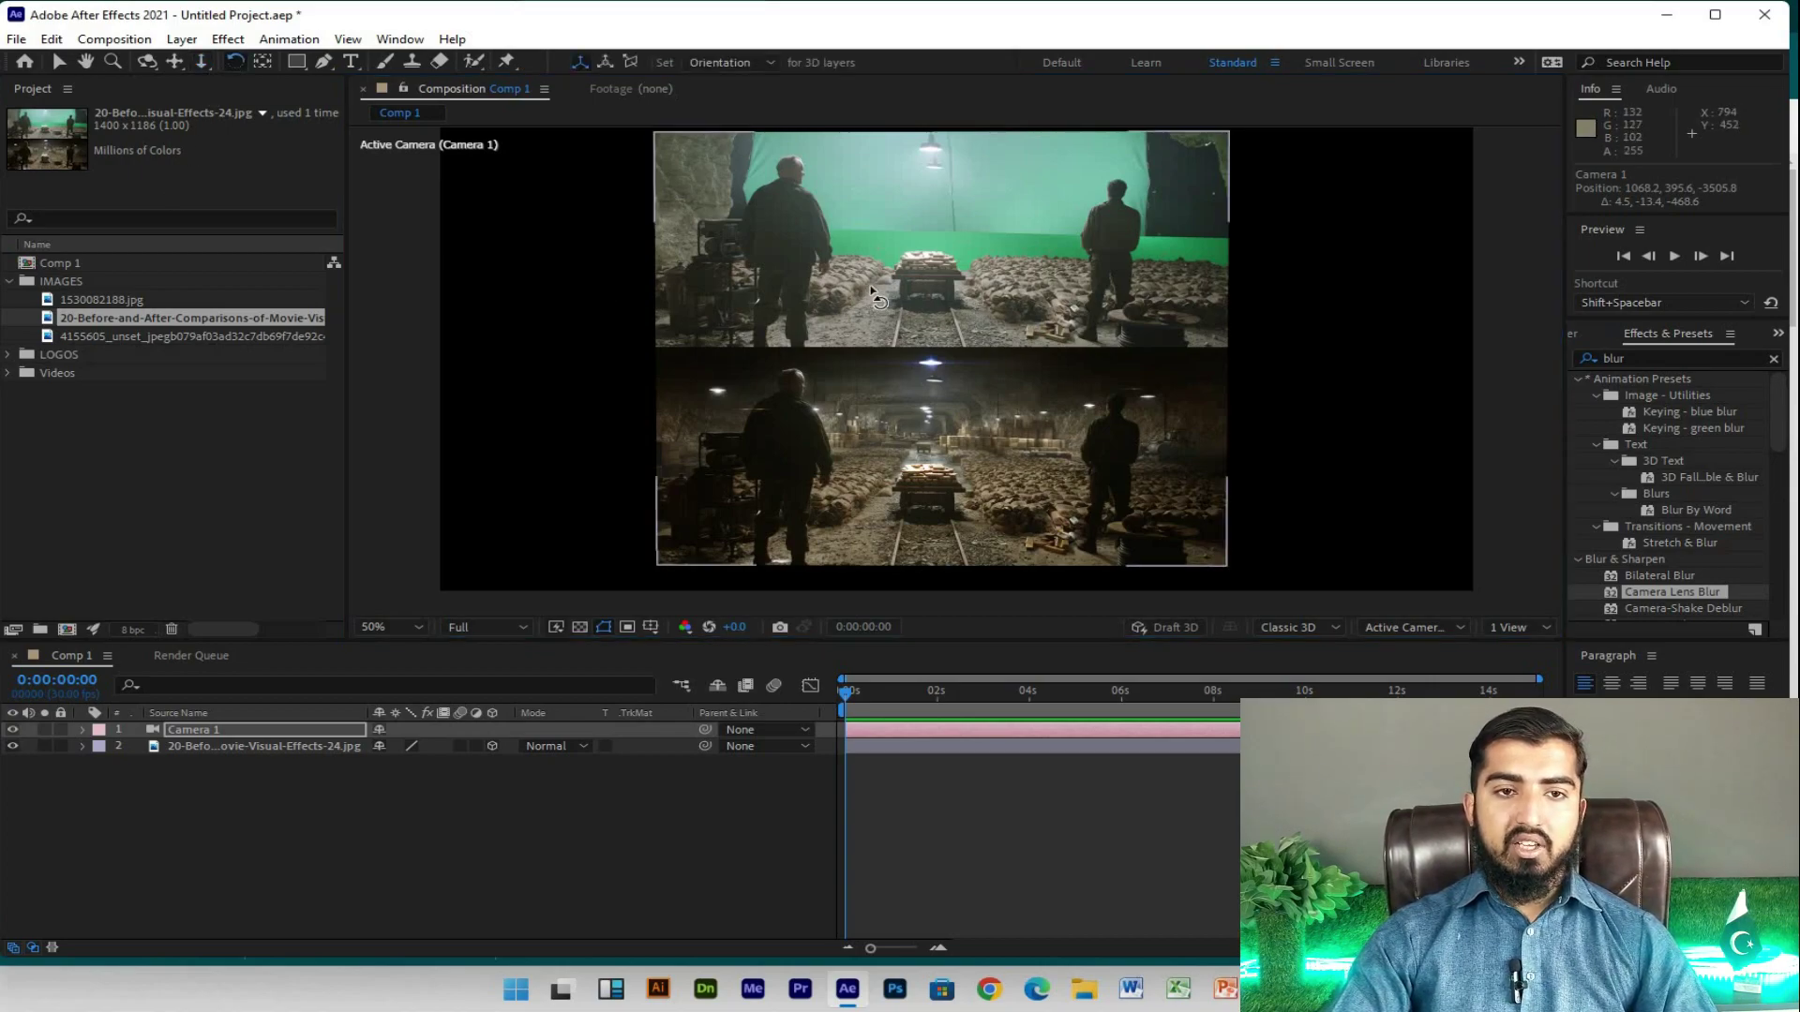
pyautogui.moveTo(871, 288)
pyautogui.mouseDown()
pyautogui.moveTo(910, 284)
pyautogui.moveTo(958, 399)
pyautogui.moveTo(459, 497)
pyautogui.mouseUp()
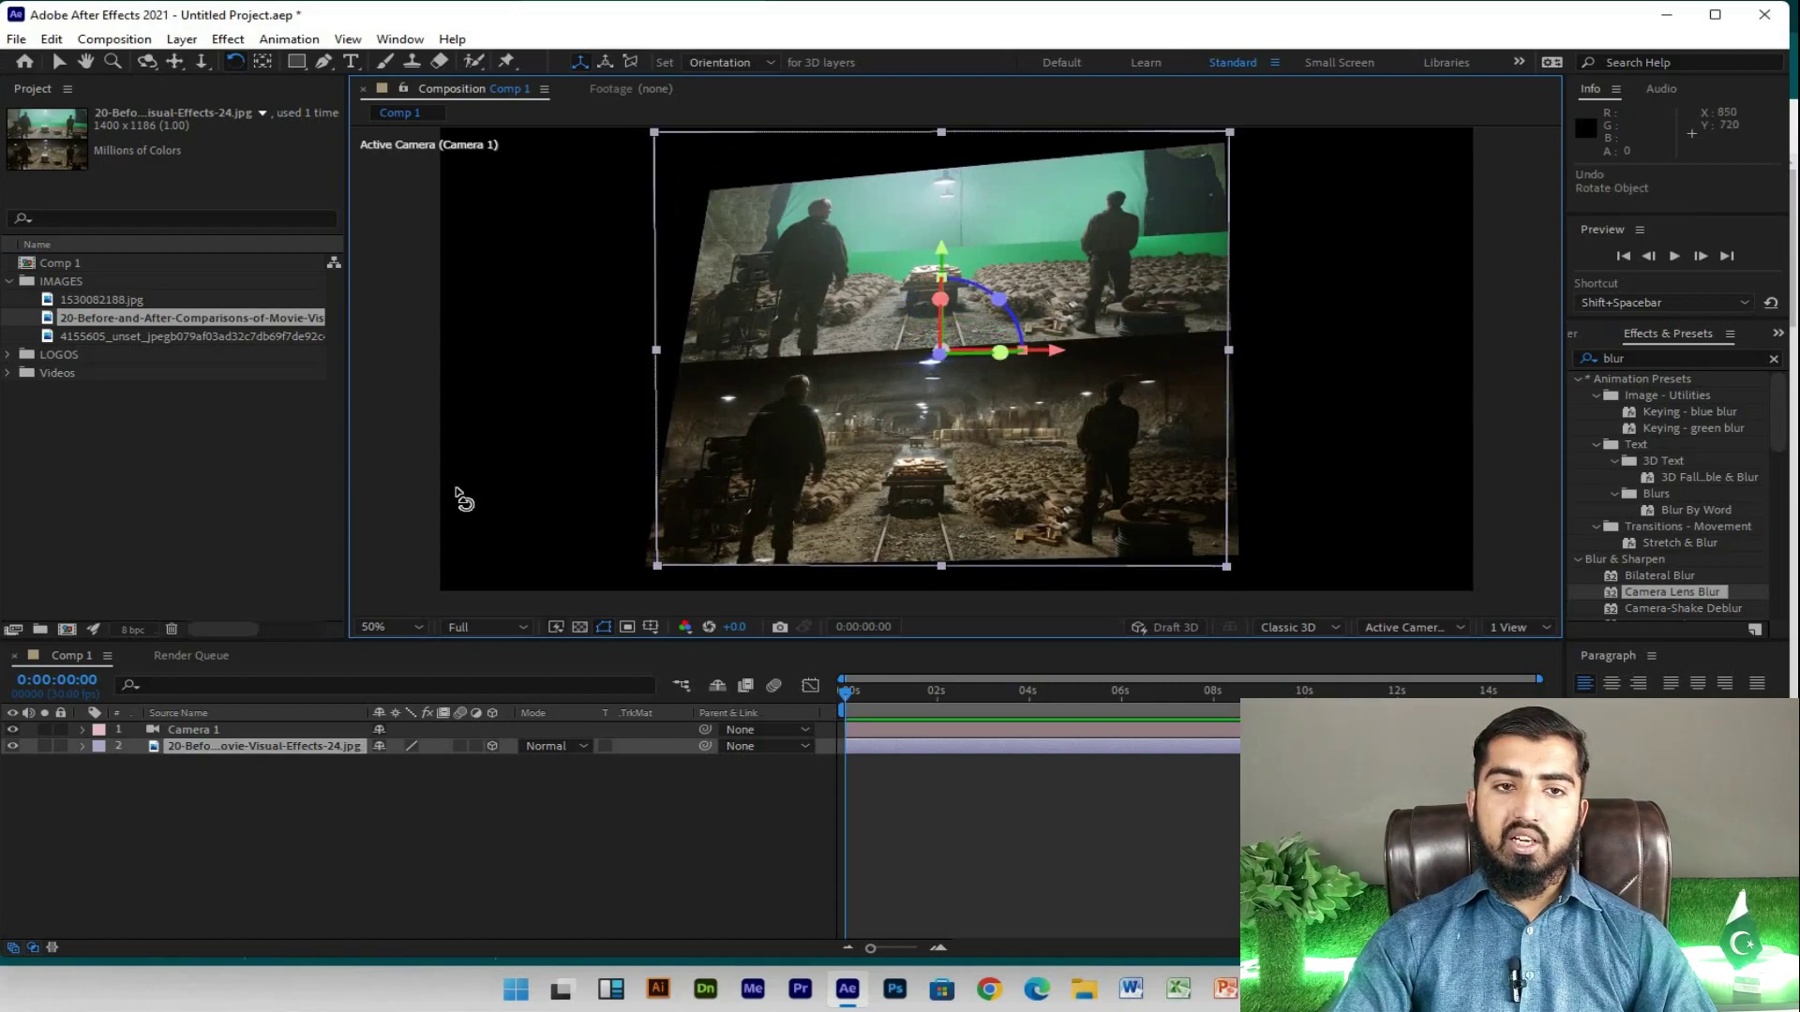
pyautogui.hotkey('ctrl', 'z')
pyautogui.click(83, 746)
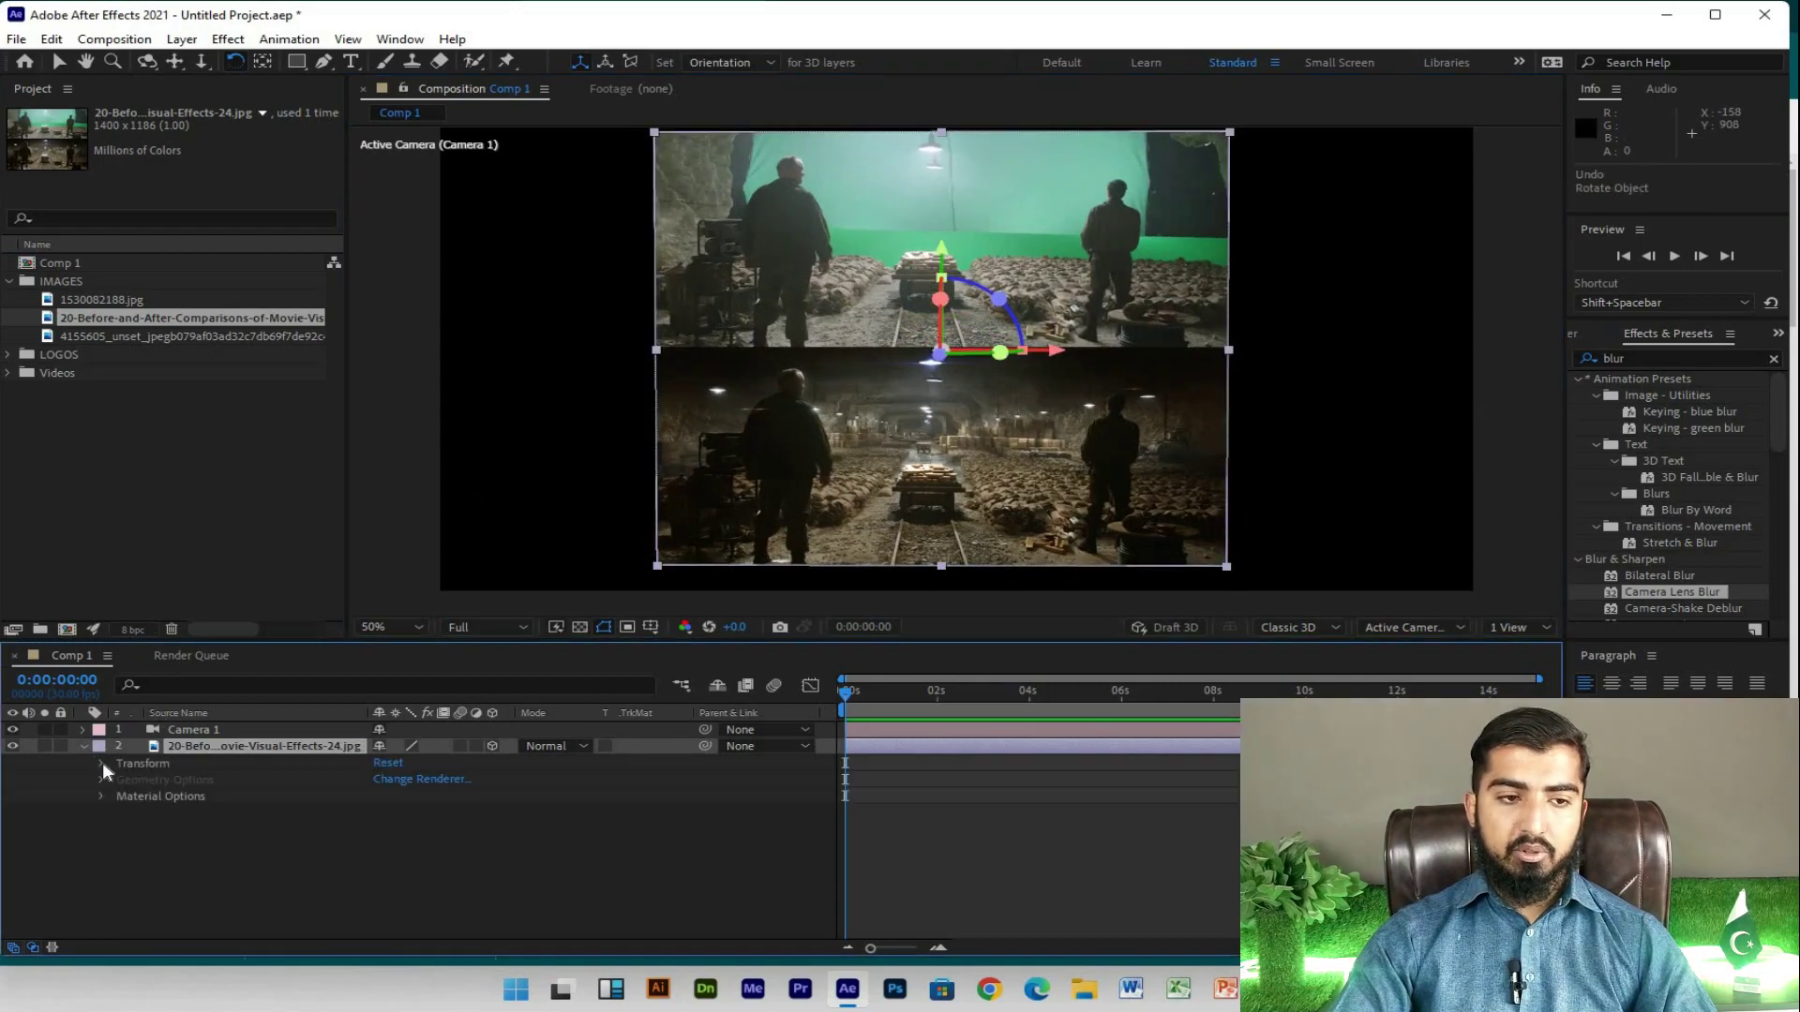
pyautogui.click(103, 762)
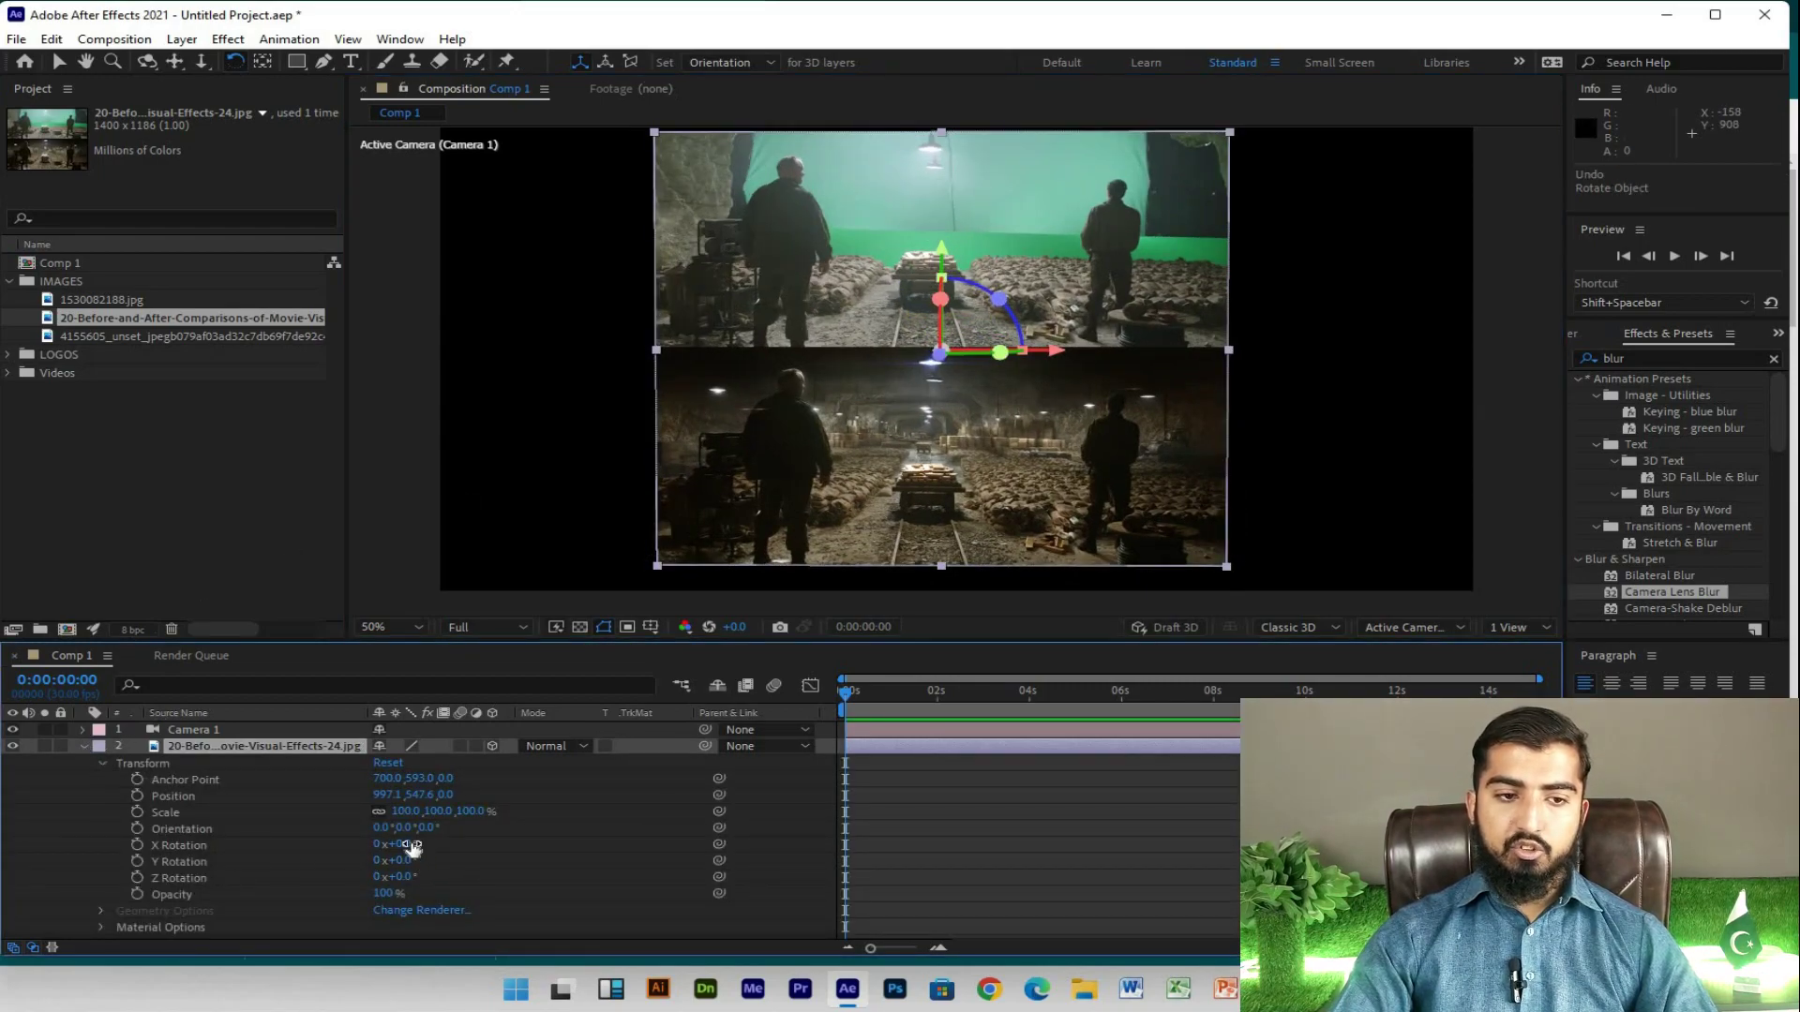
pyautogui.moveTo(463, 843)
pyautogui.mouseDown()
pyautogui.moveTo(410, 863)
pyautogui.moveTo(481, 868)
pyautogui.mouseUp()
pyautogui.hotkey('ctrl', 'z')
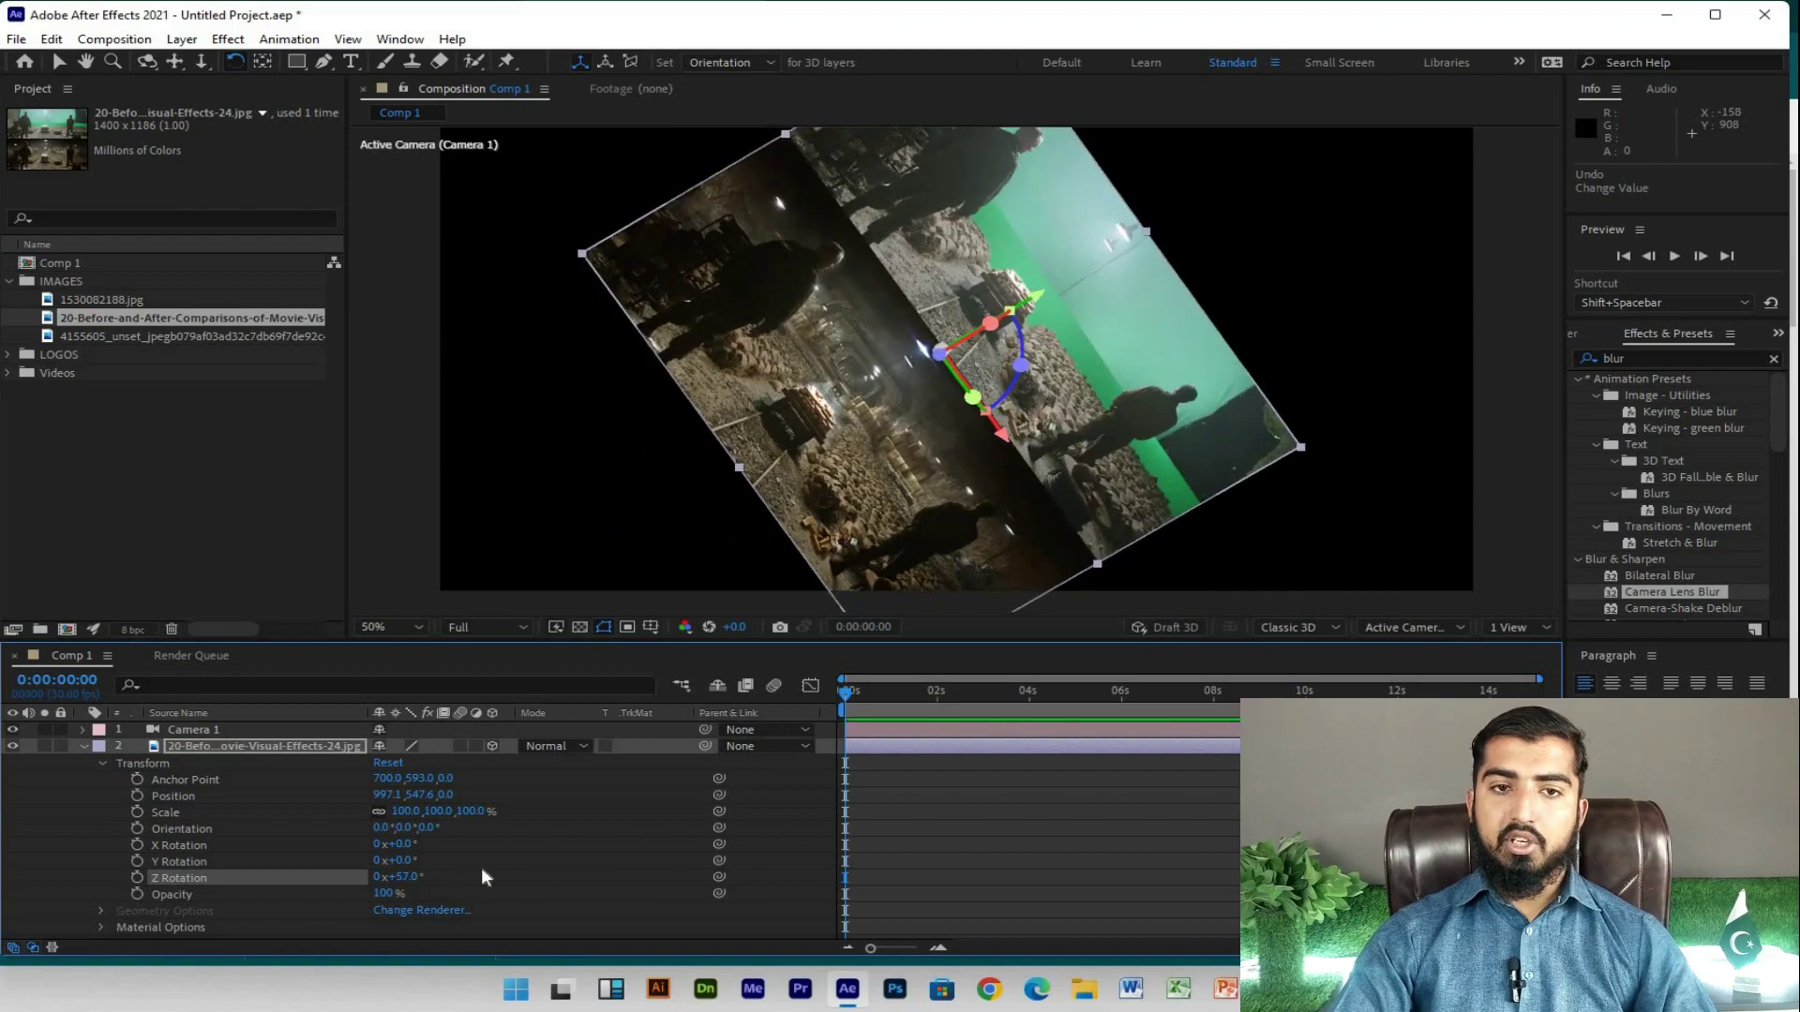
pyautogui.hotkey('ctrl', 'z')
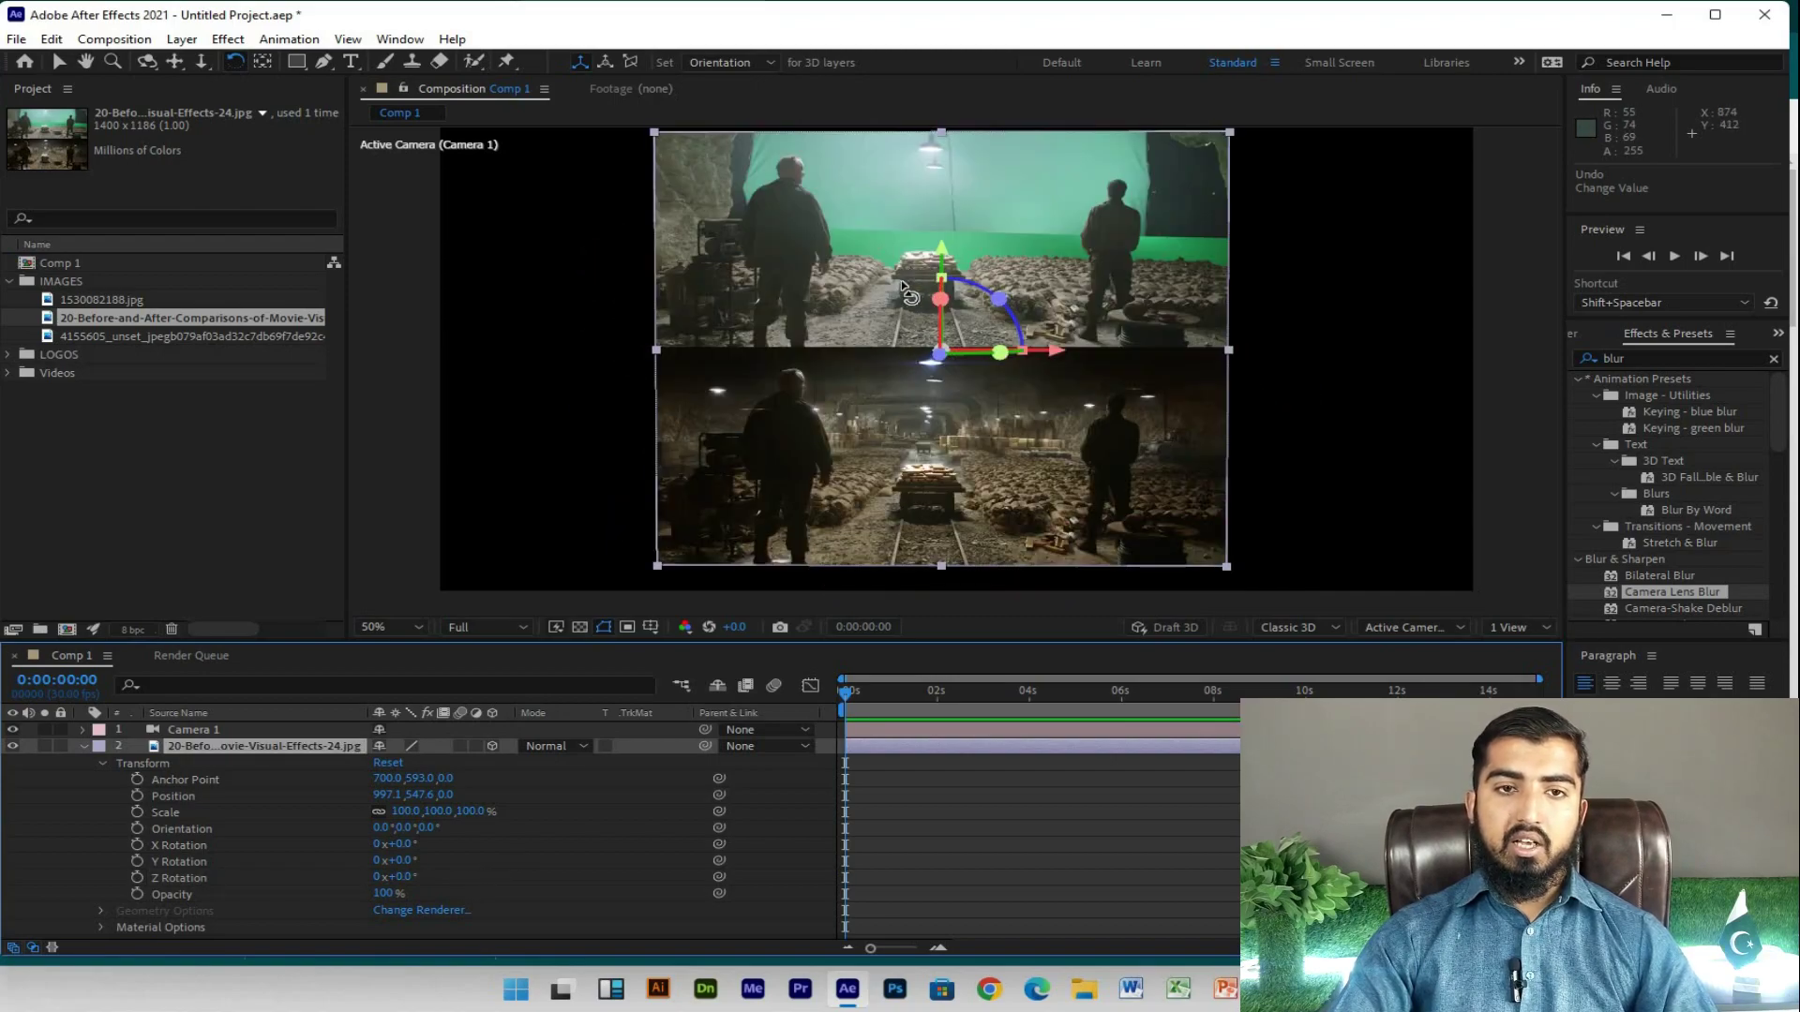
pyautogui.moveTo(903, 285)
pyautogui.mouseDown()
pyautogui.moveTo(954, 301)
pyautogui.moveTo(980, 347)
pyautogui.mouseUp()
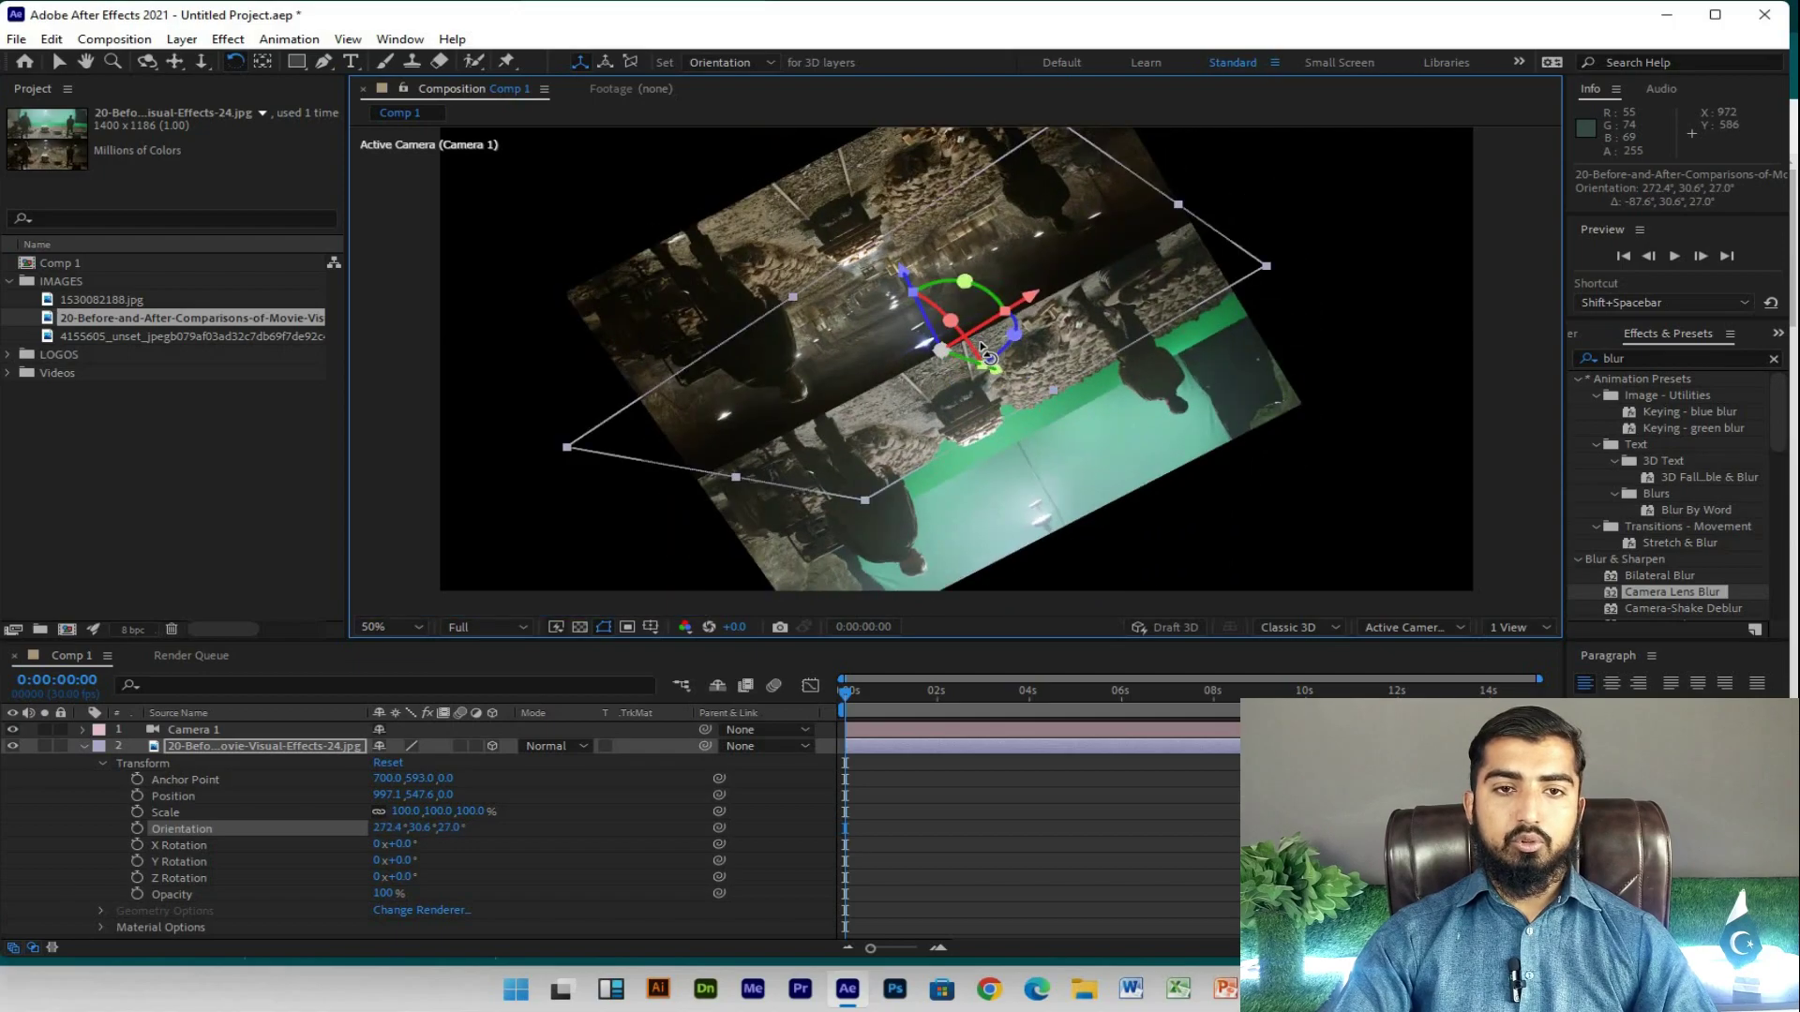
pyautogui.hotkey('ctrl', 'z')
pyautogui.hotkey('ctrl', 'z')
pyautogui.hotkey('ctrl', 'z')
pyautogui.hotkey('ctrl', 'z')
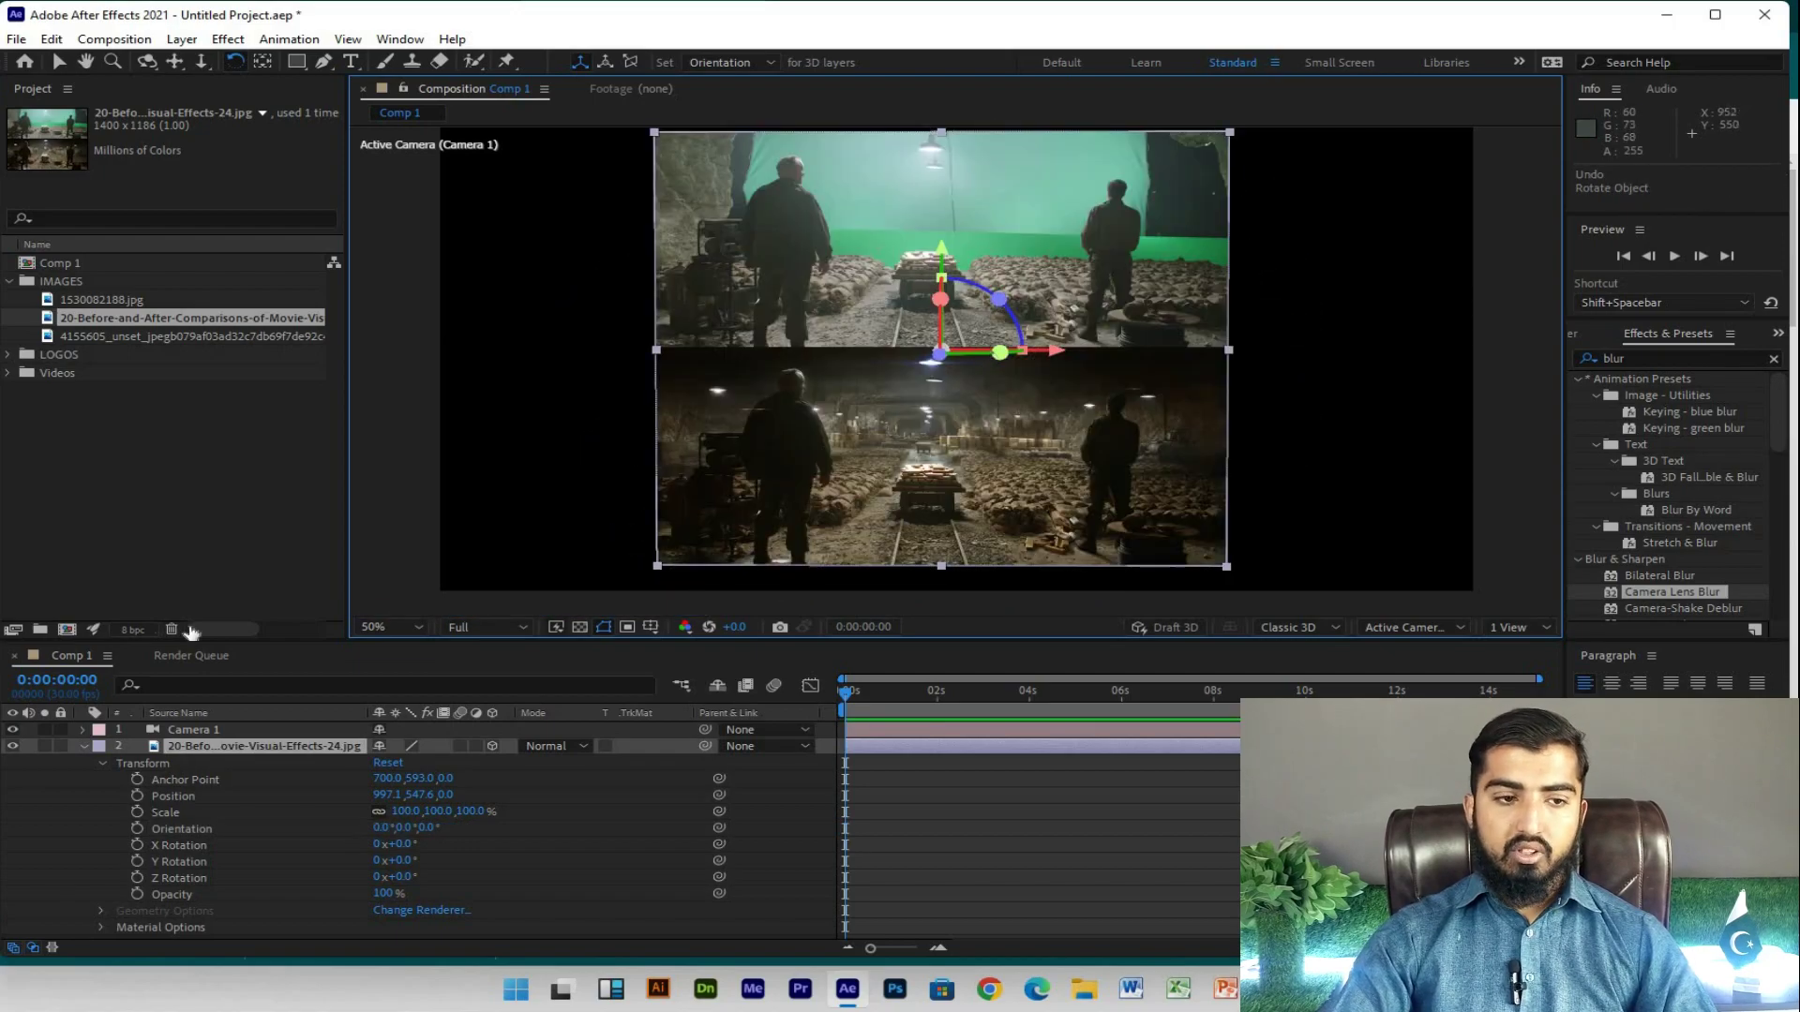
# Step: Collapse the image layer's properties and delete the extra layer, leaving only the before/after jpg
pyautogui.click(82, 745)
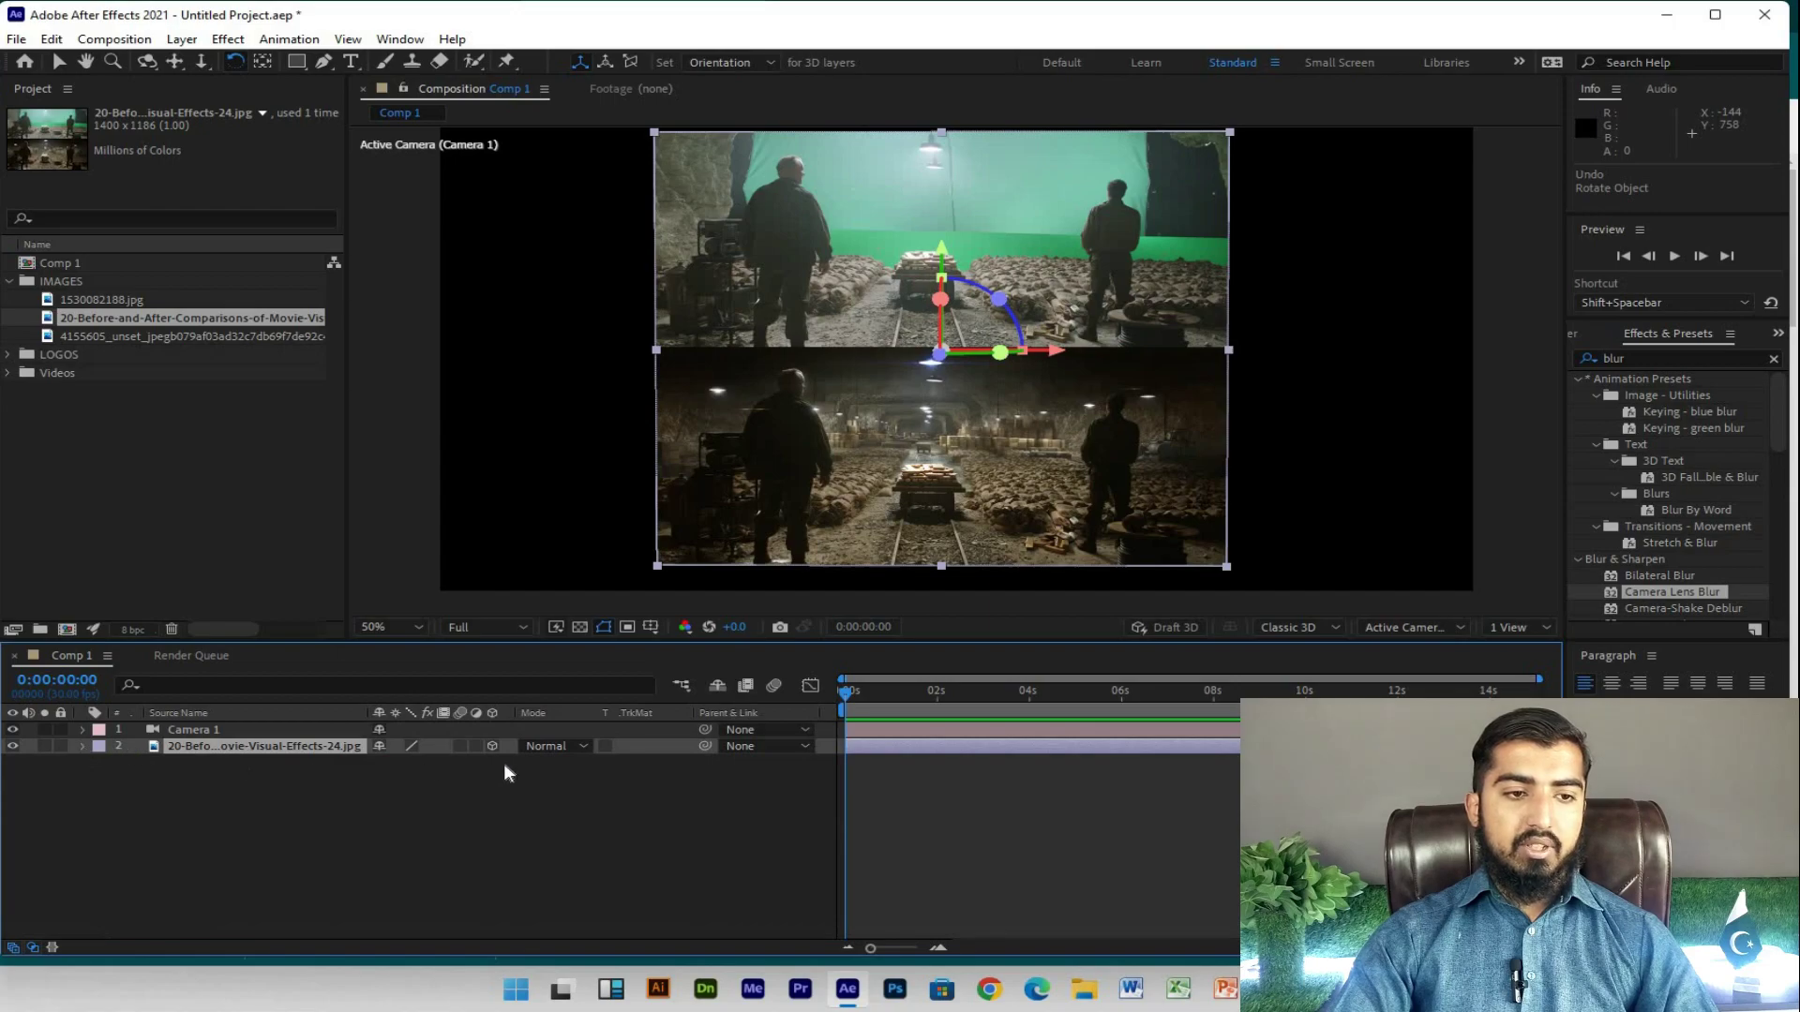
pyautogui.click(493, 746)
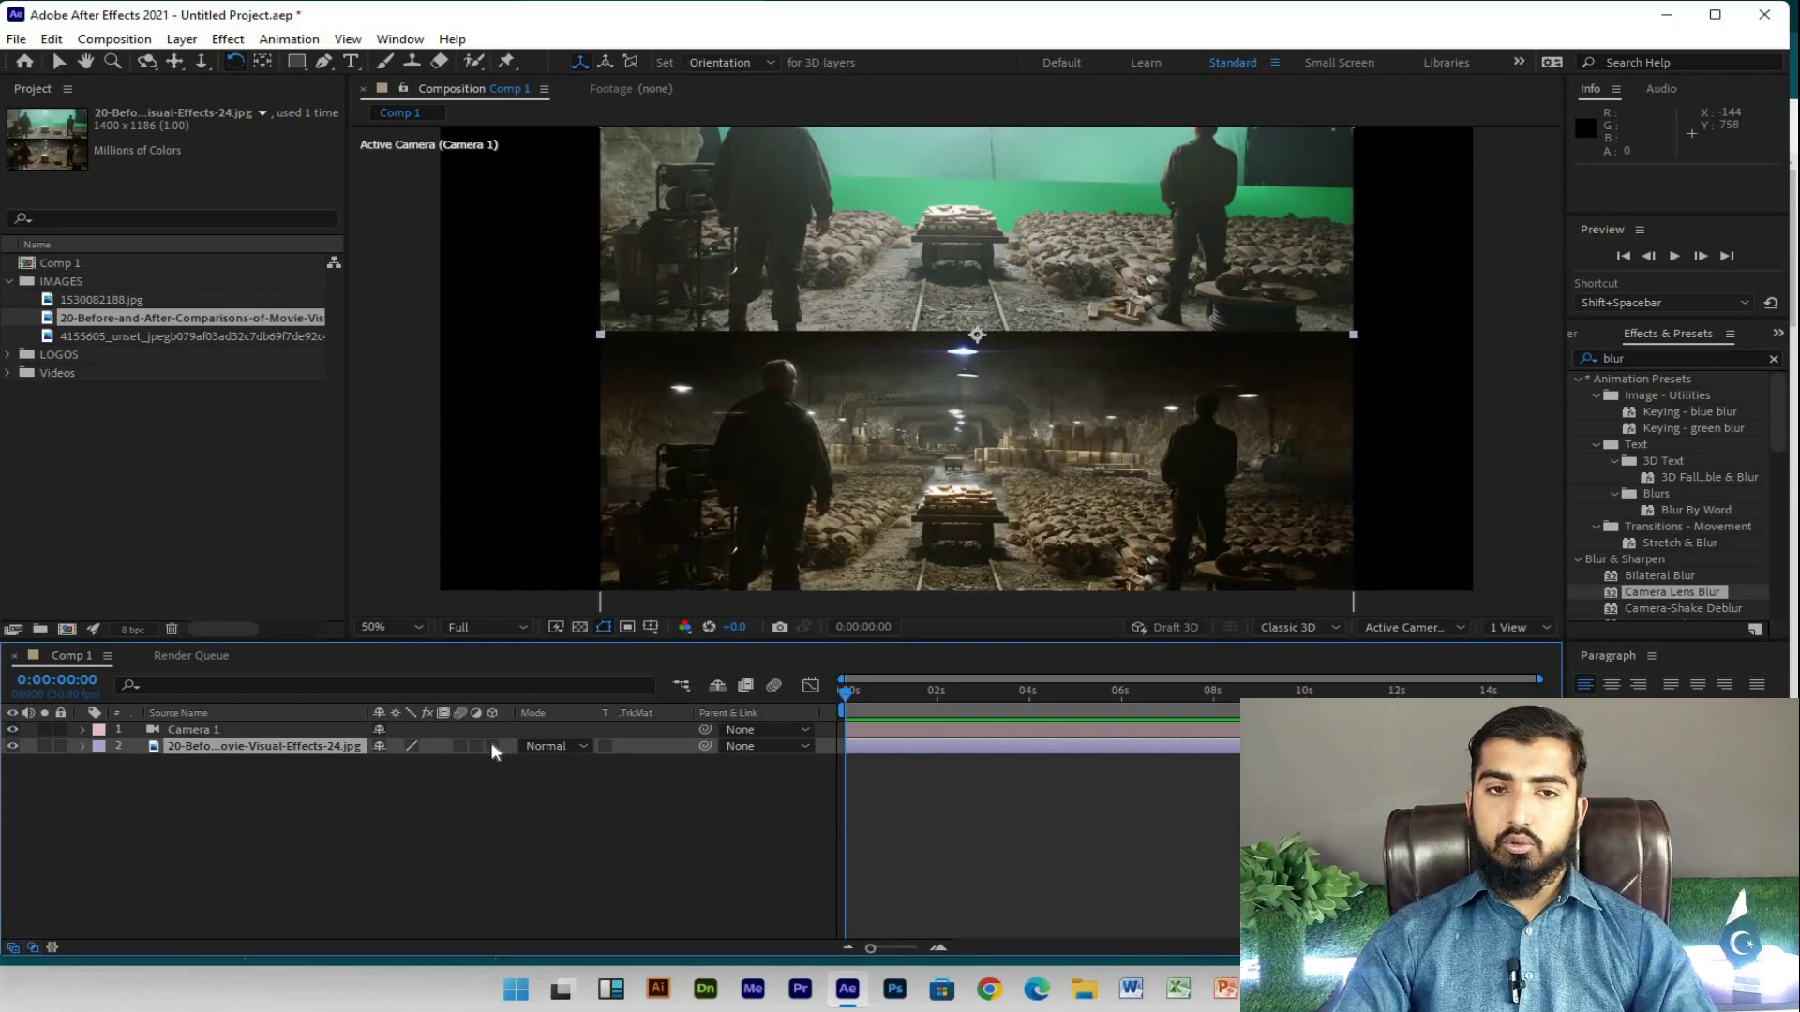
pyautogui.click(260, 729)
pyautogui.press('Delete')
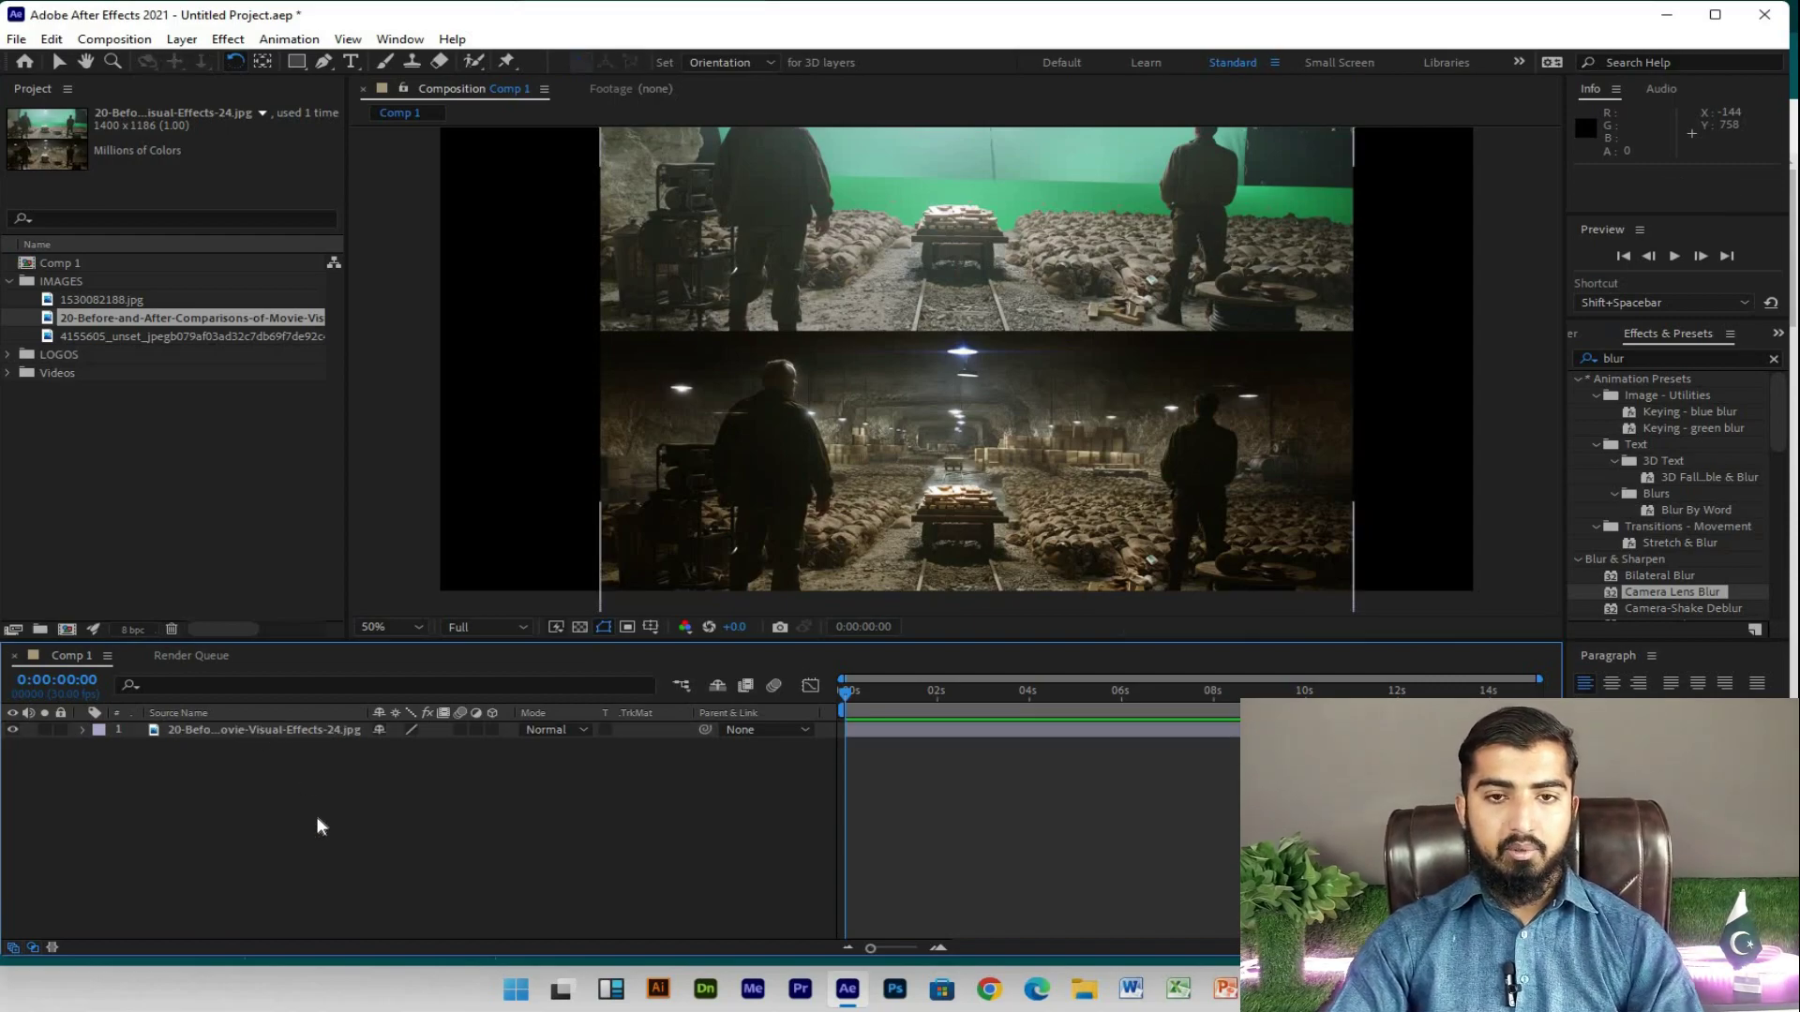
# Step: With the Pan Behind tool, drag the image's anchor point right and then down
pyautogui.click(263, 66)
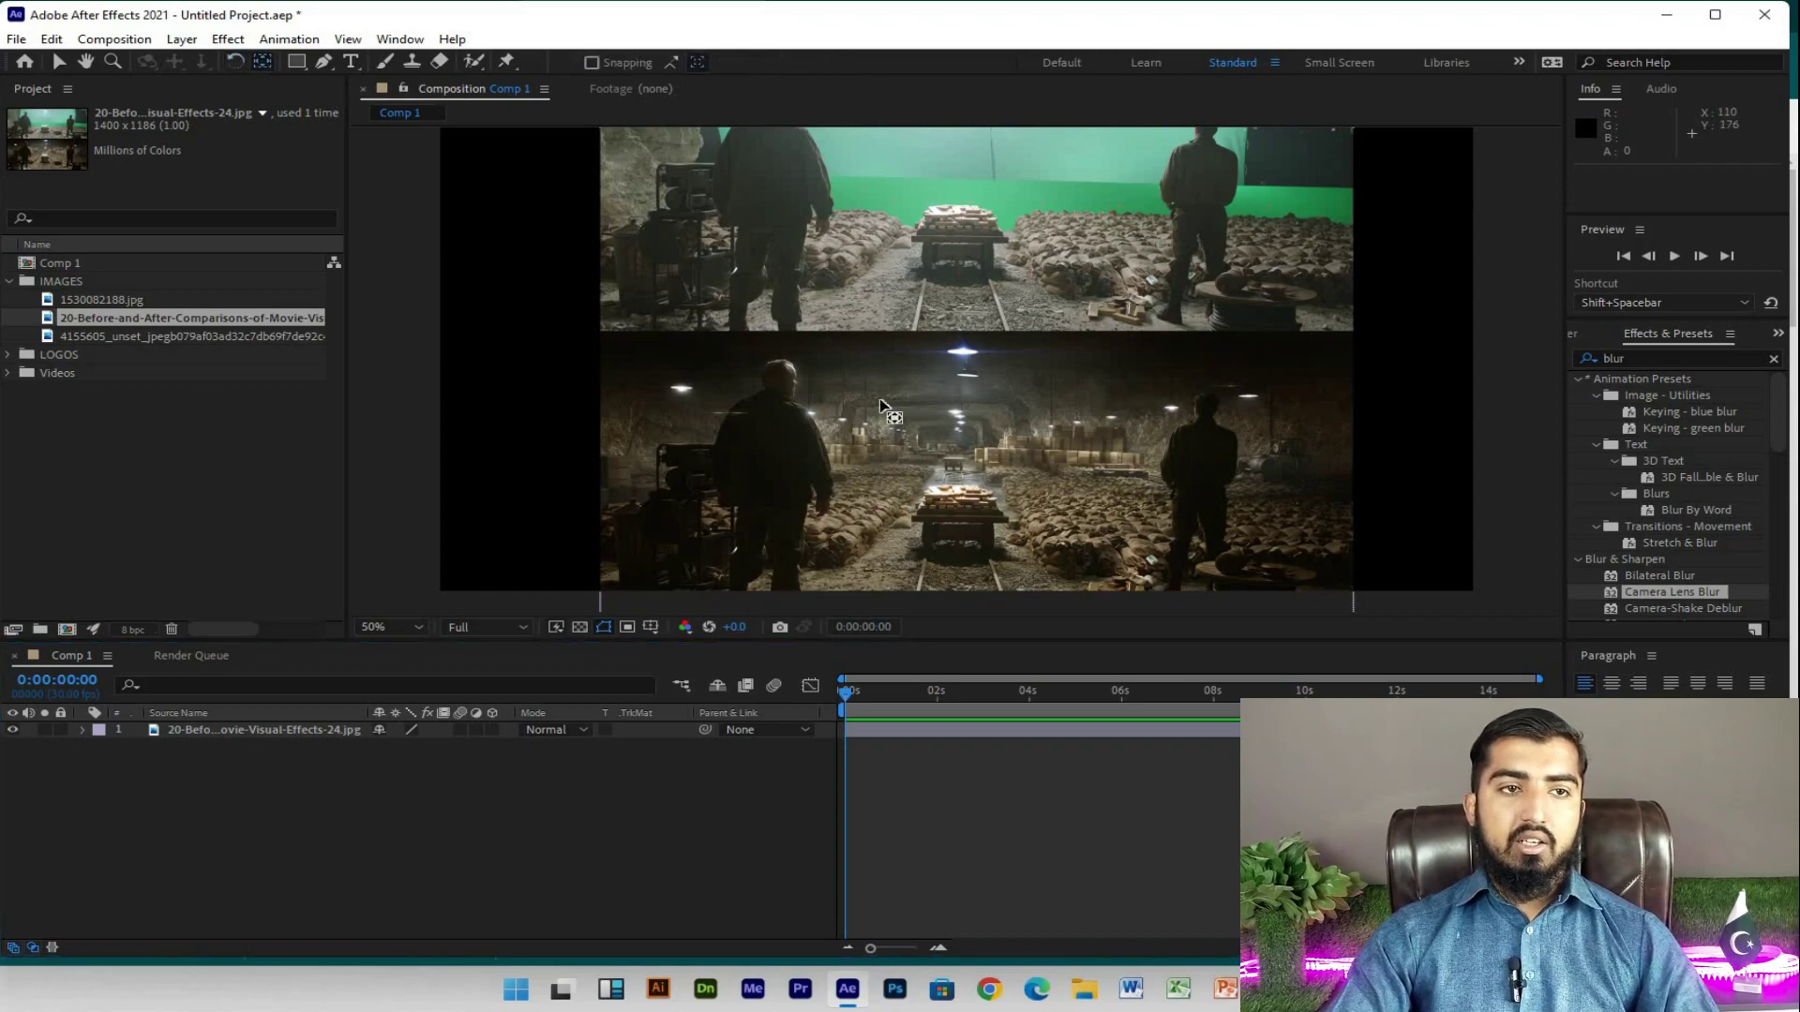
pyautogui.scroll(-2, 1003, 391)
pyautogui.click(1038, 388)
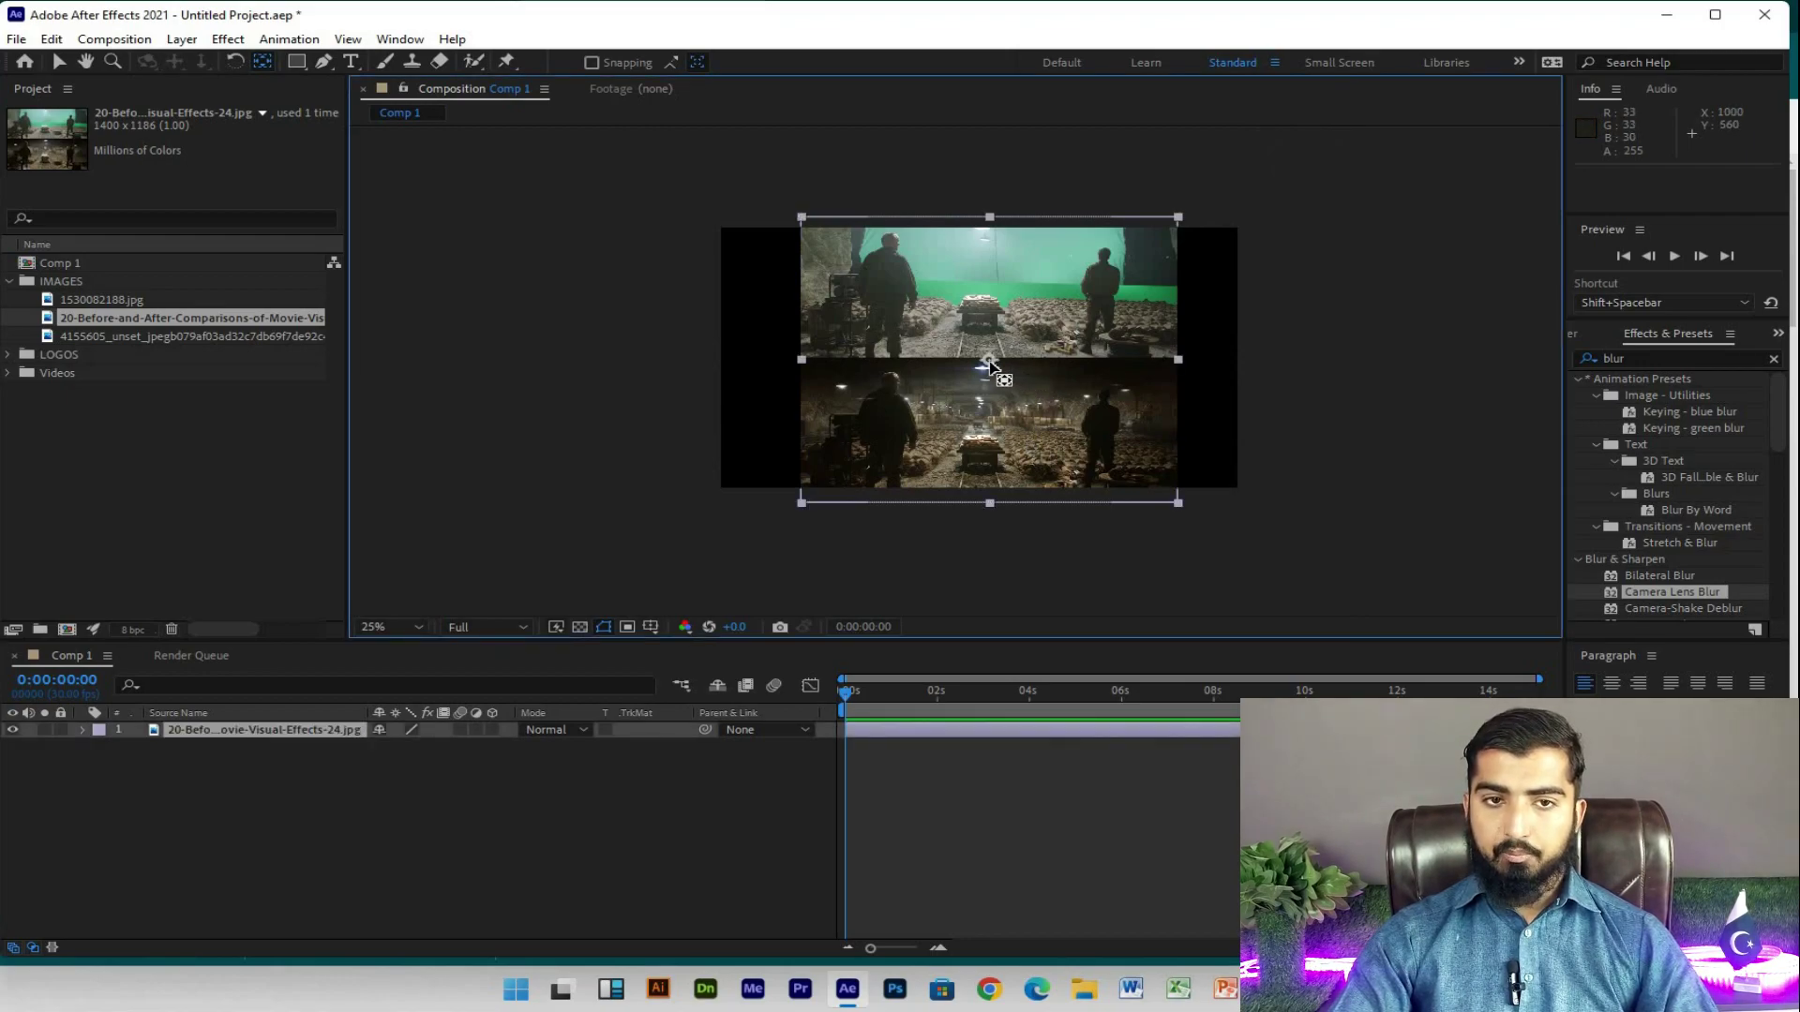
pyautogui.moveTo(990, 365); pyautogui.dragTo(1090, 347)
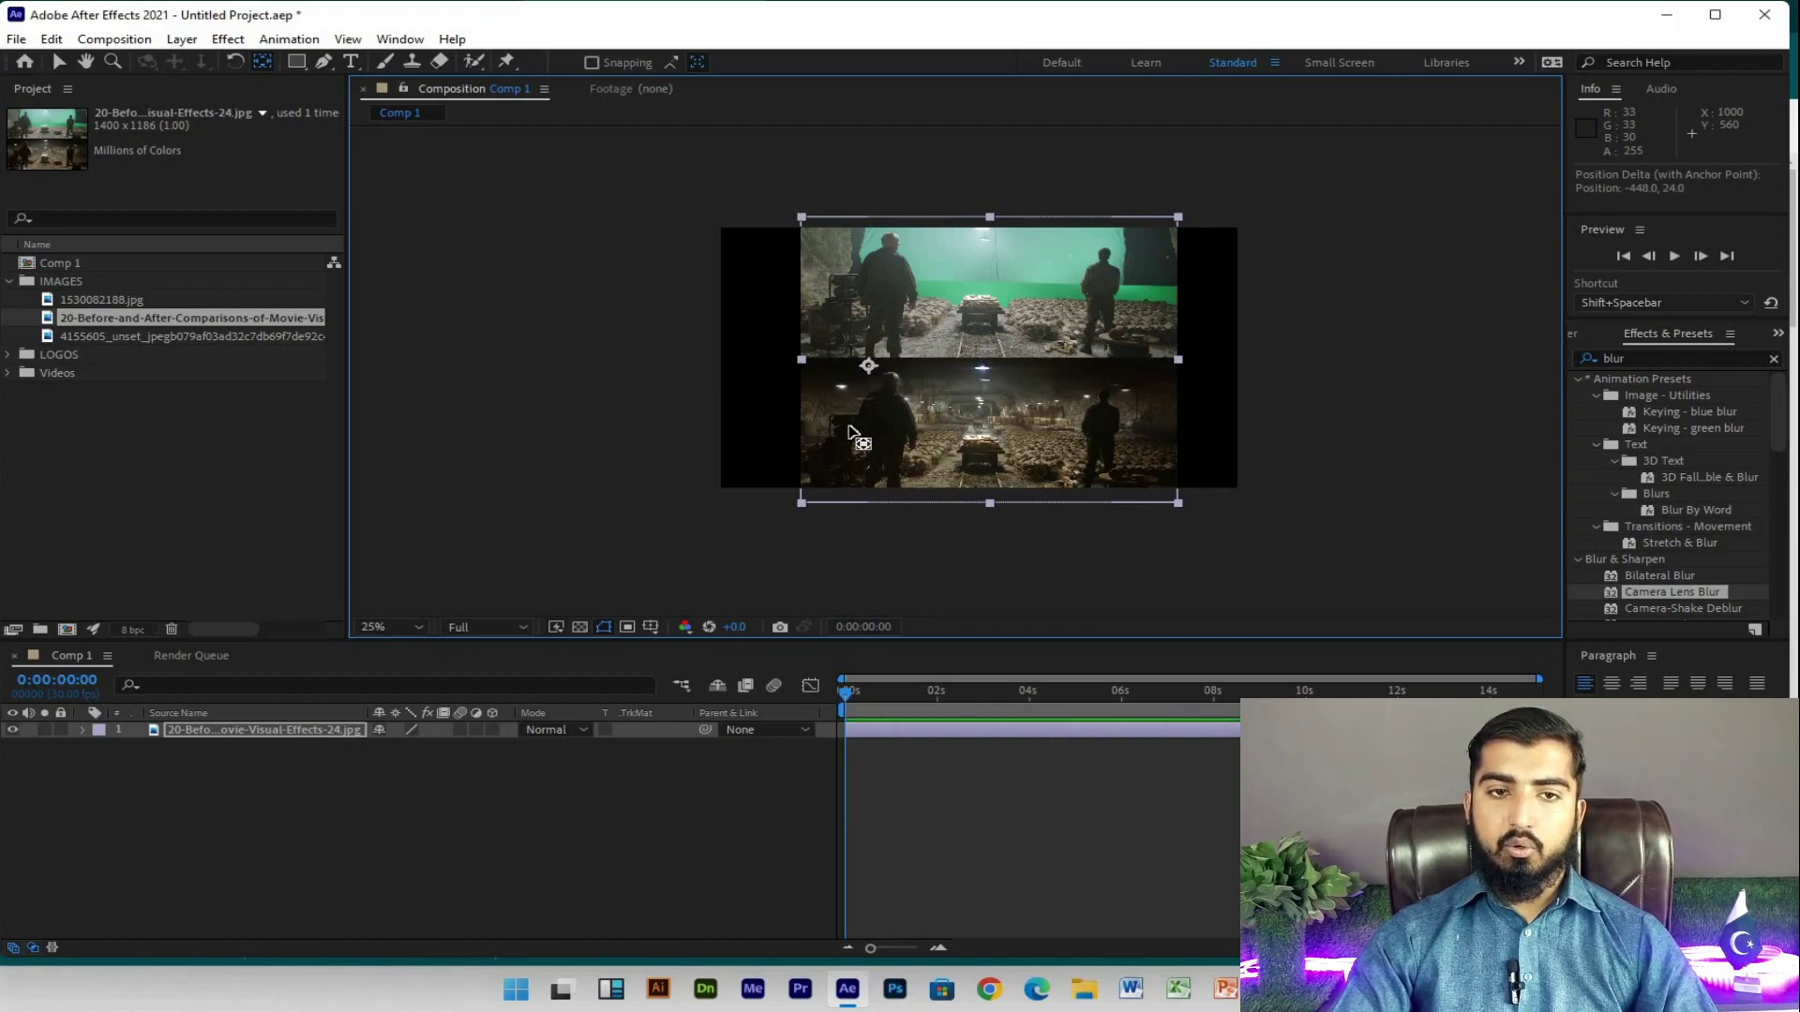
pyautogui.moveTo(849, 431); pyautogui.dragTo(828, 472)
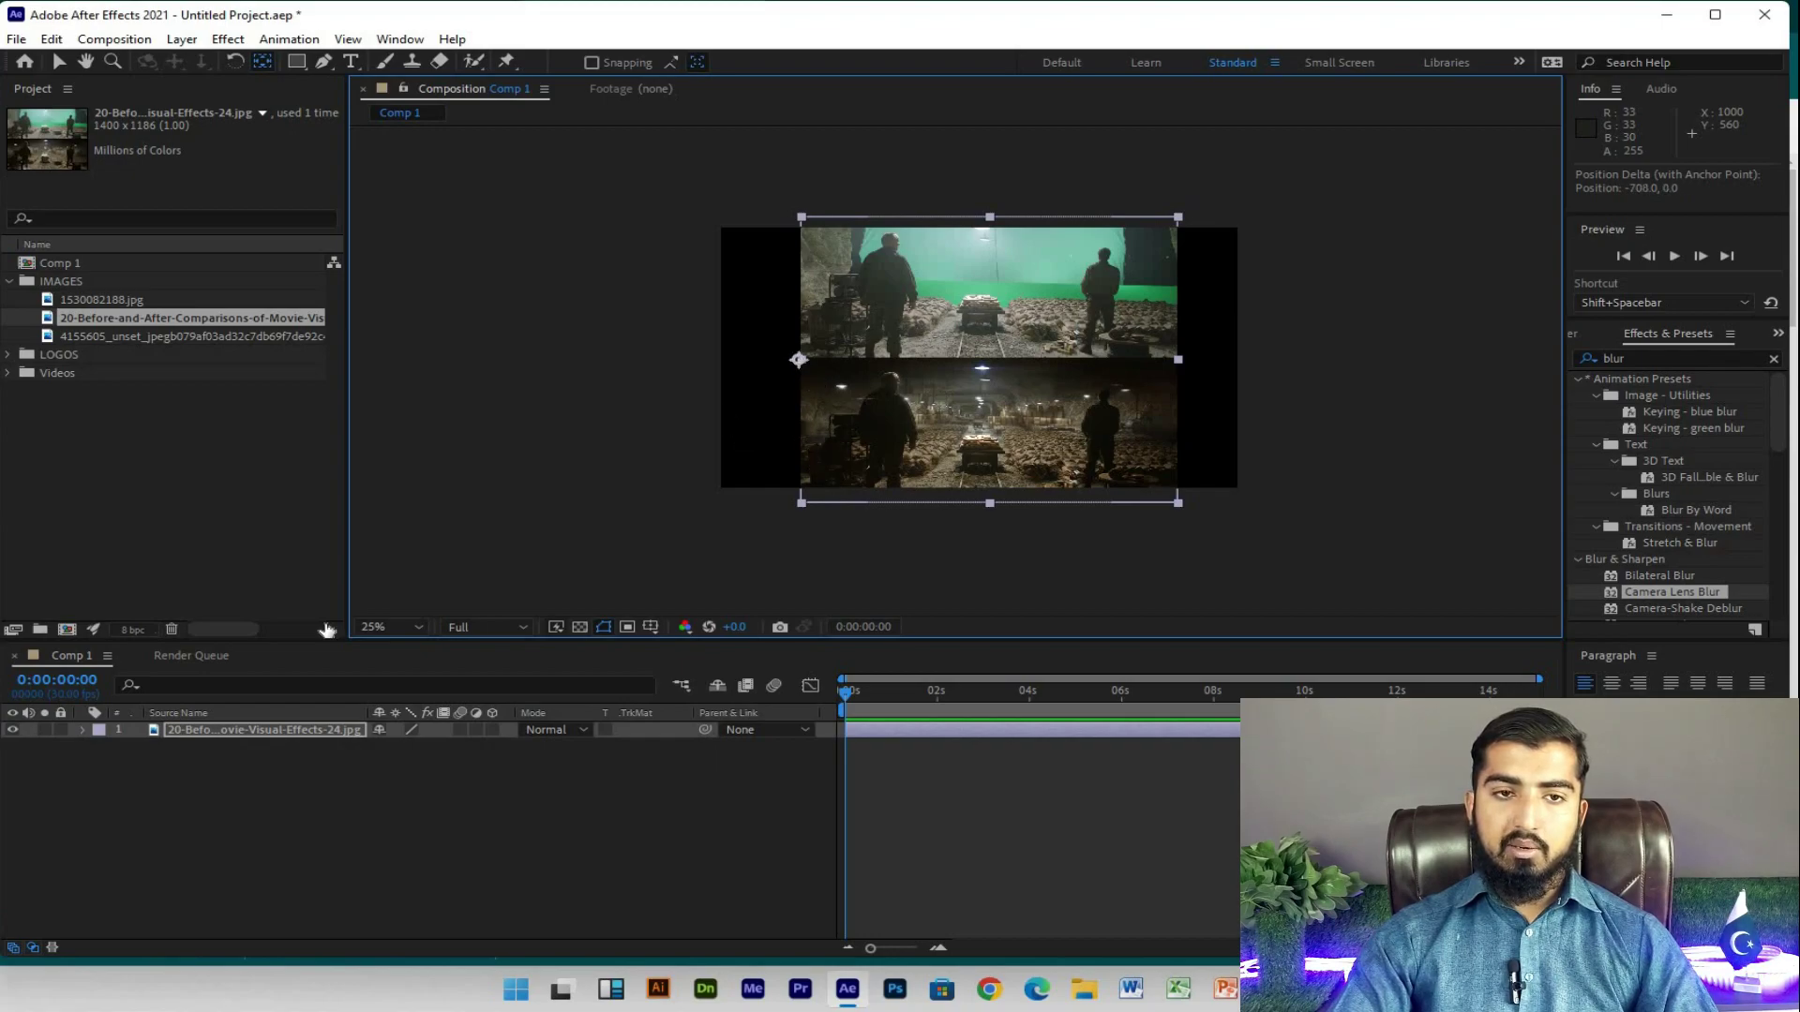
# Step: Move the anchor point to the image centre, test Rotation around it, and undo back to 0°
pyautogui.click(84, 730)
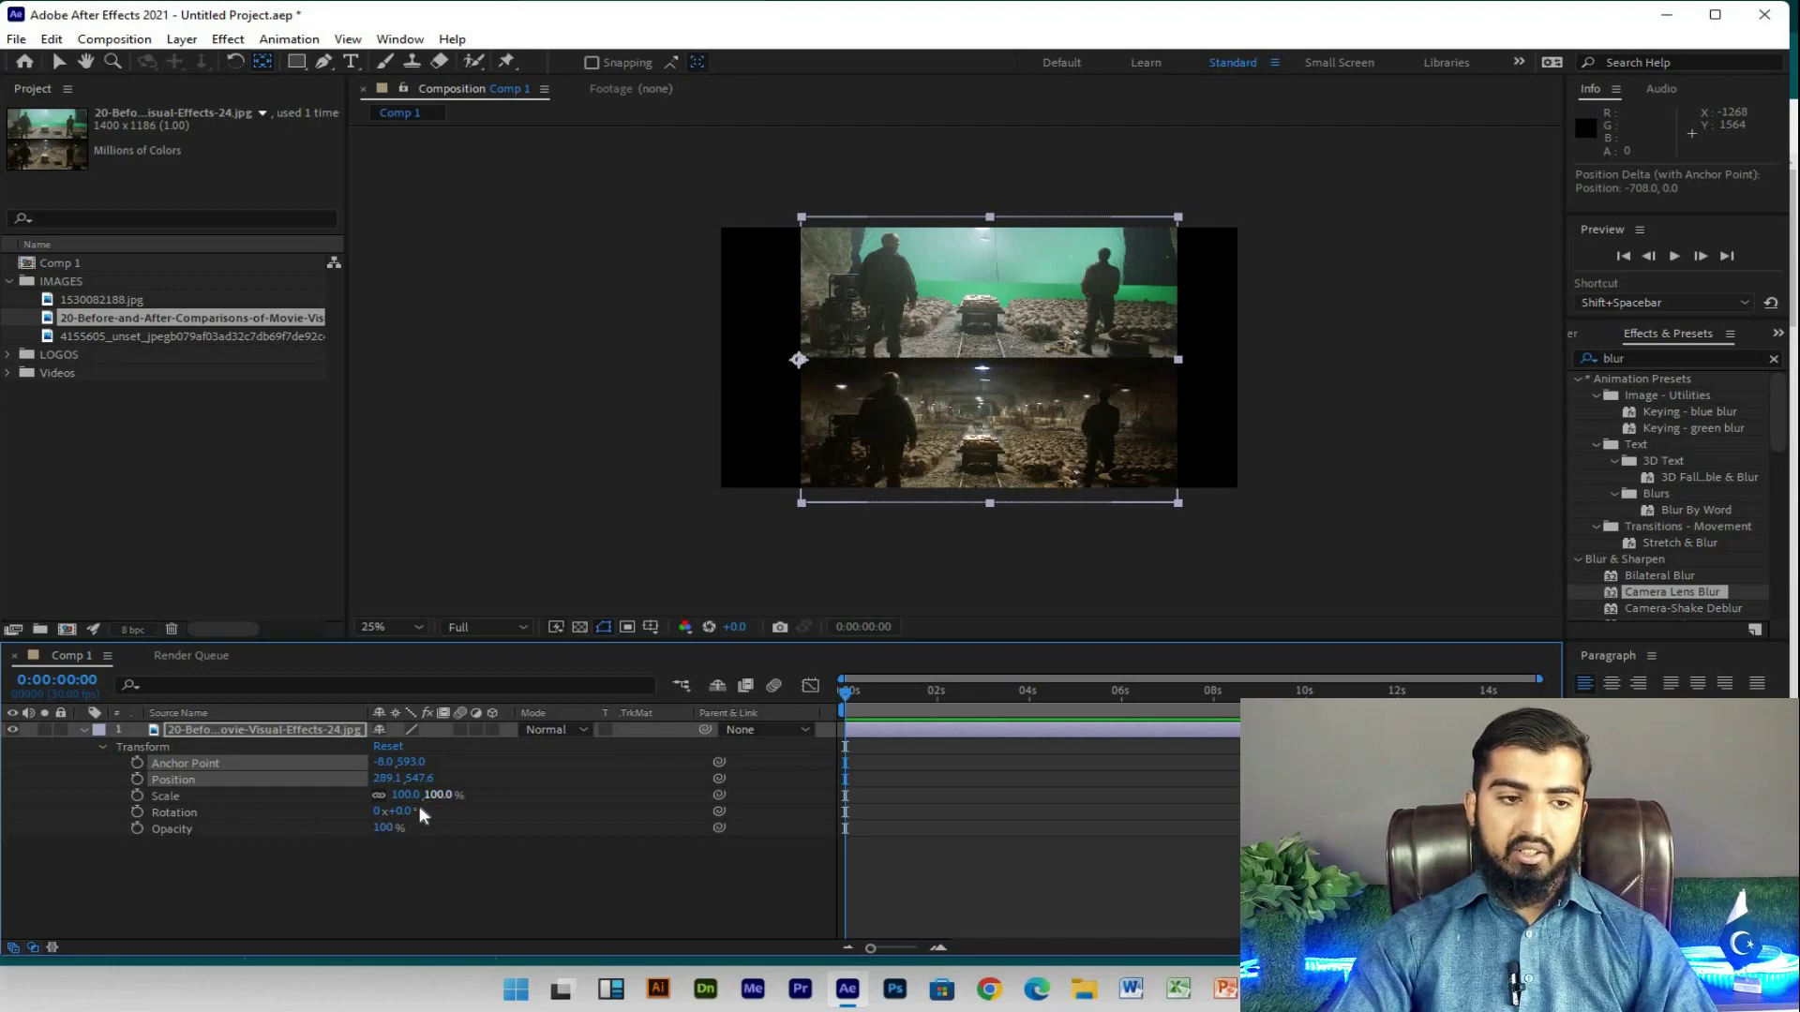
pyautogui.moveTo(401, 810); pyautogui.dragTo(473, 812)
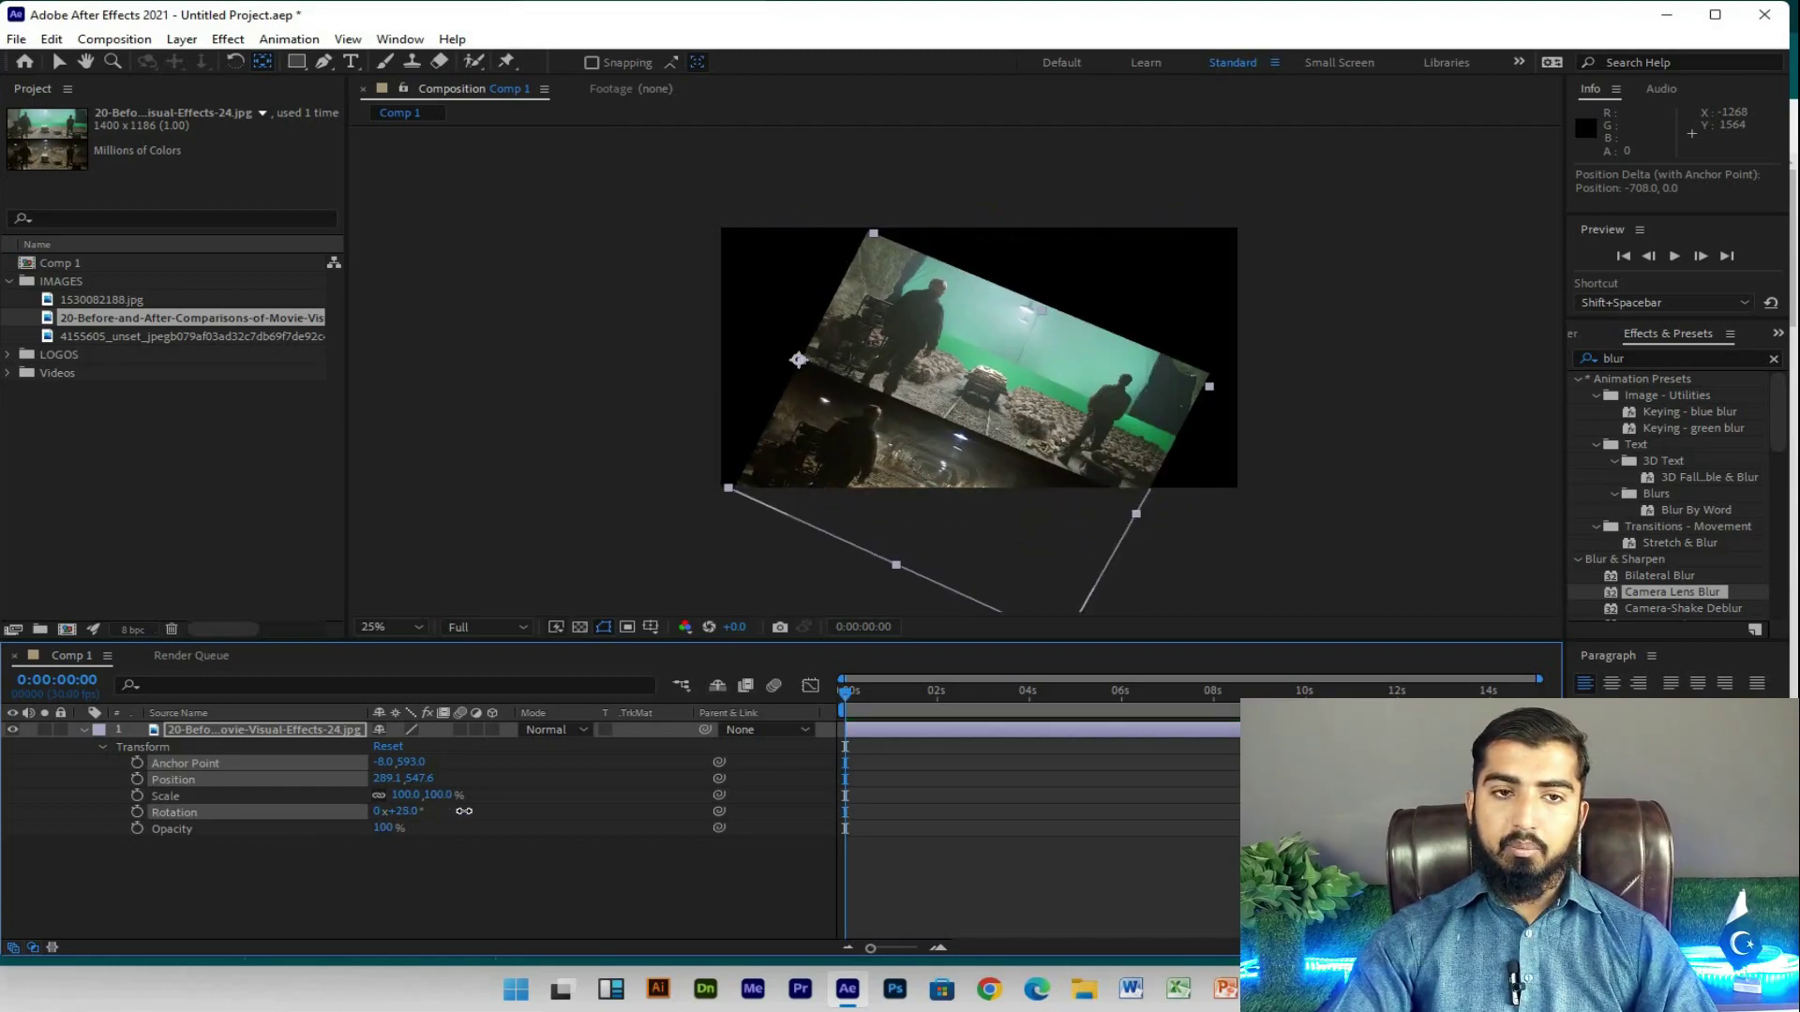
pyautogui.hotkey('ctrl', 'z')
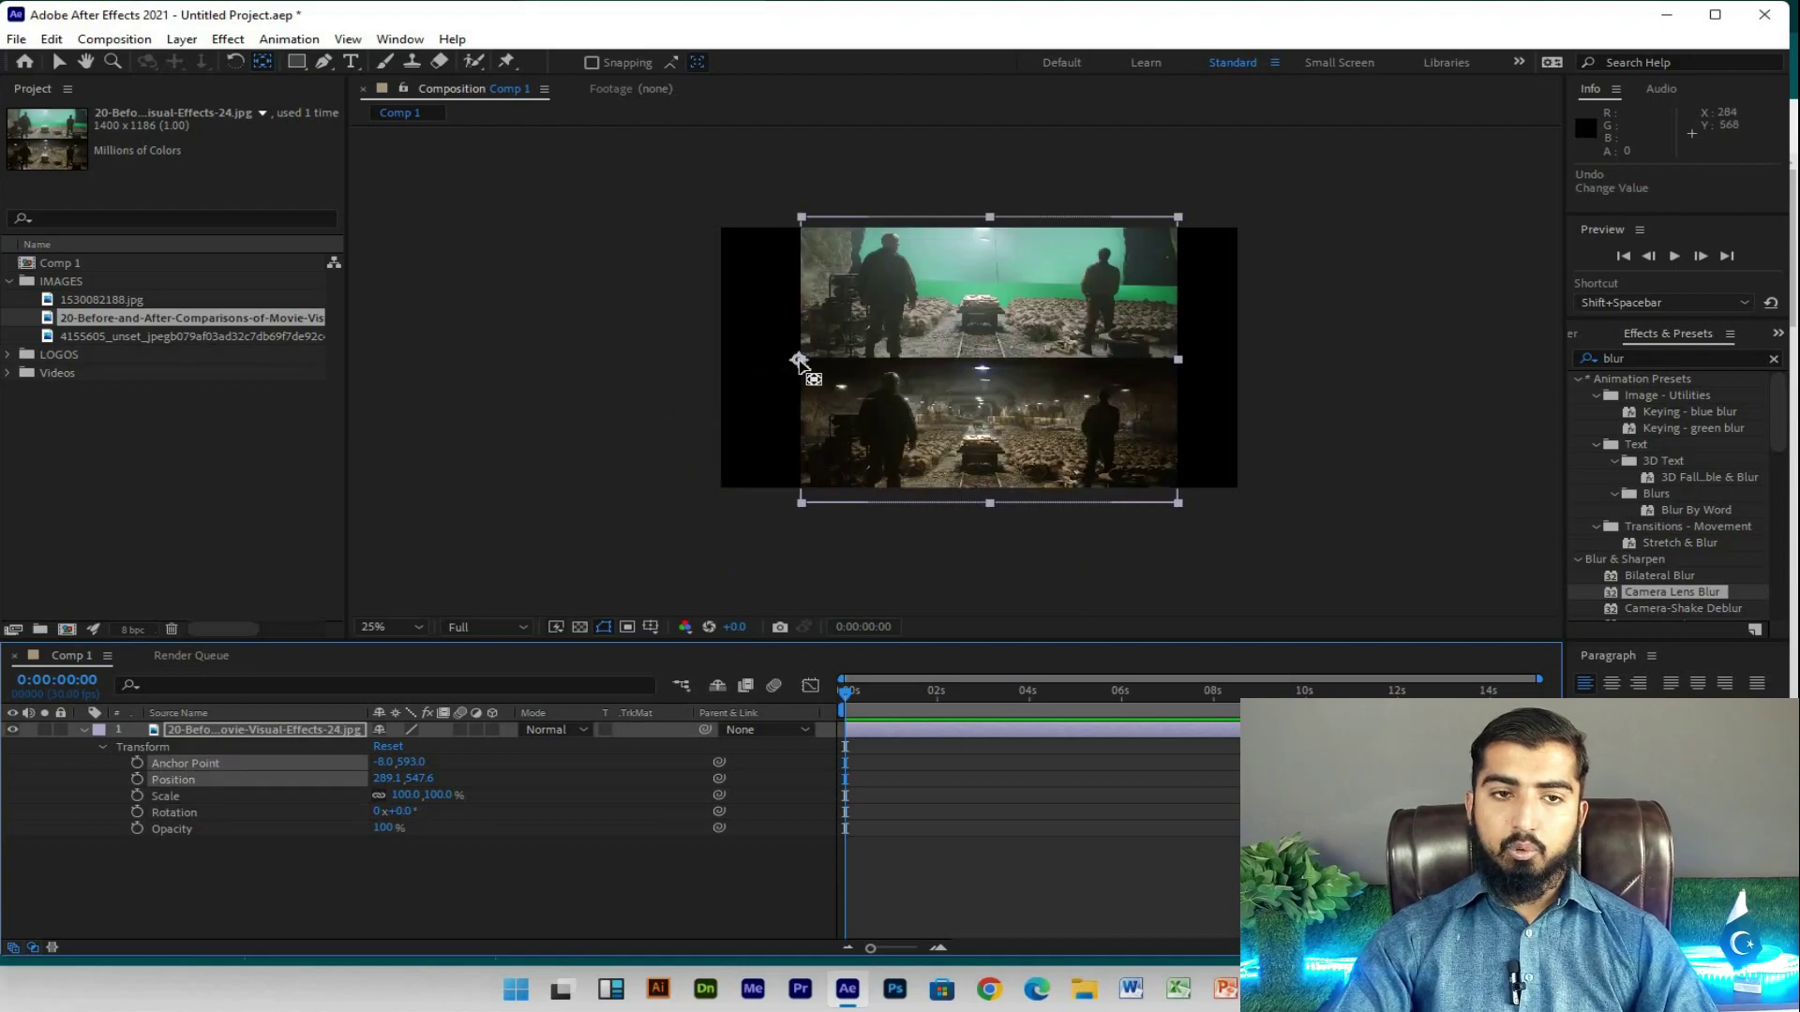
pyautogui.moveTo(798, 361); pyautogui.dragTo(947, 367)
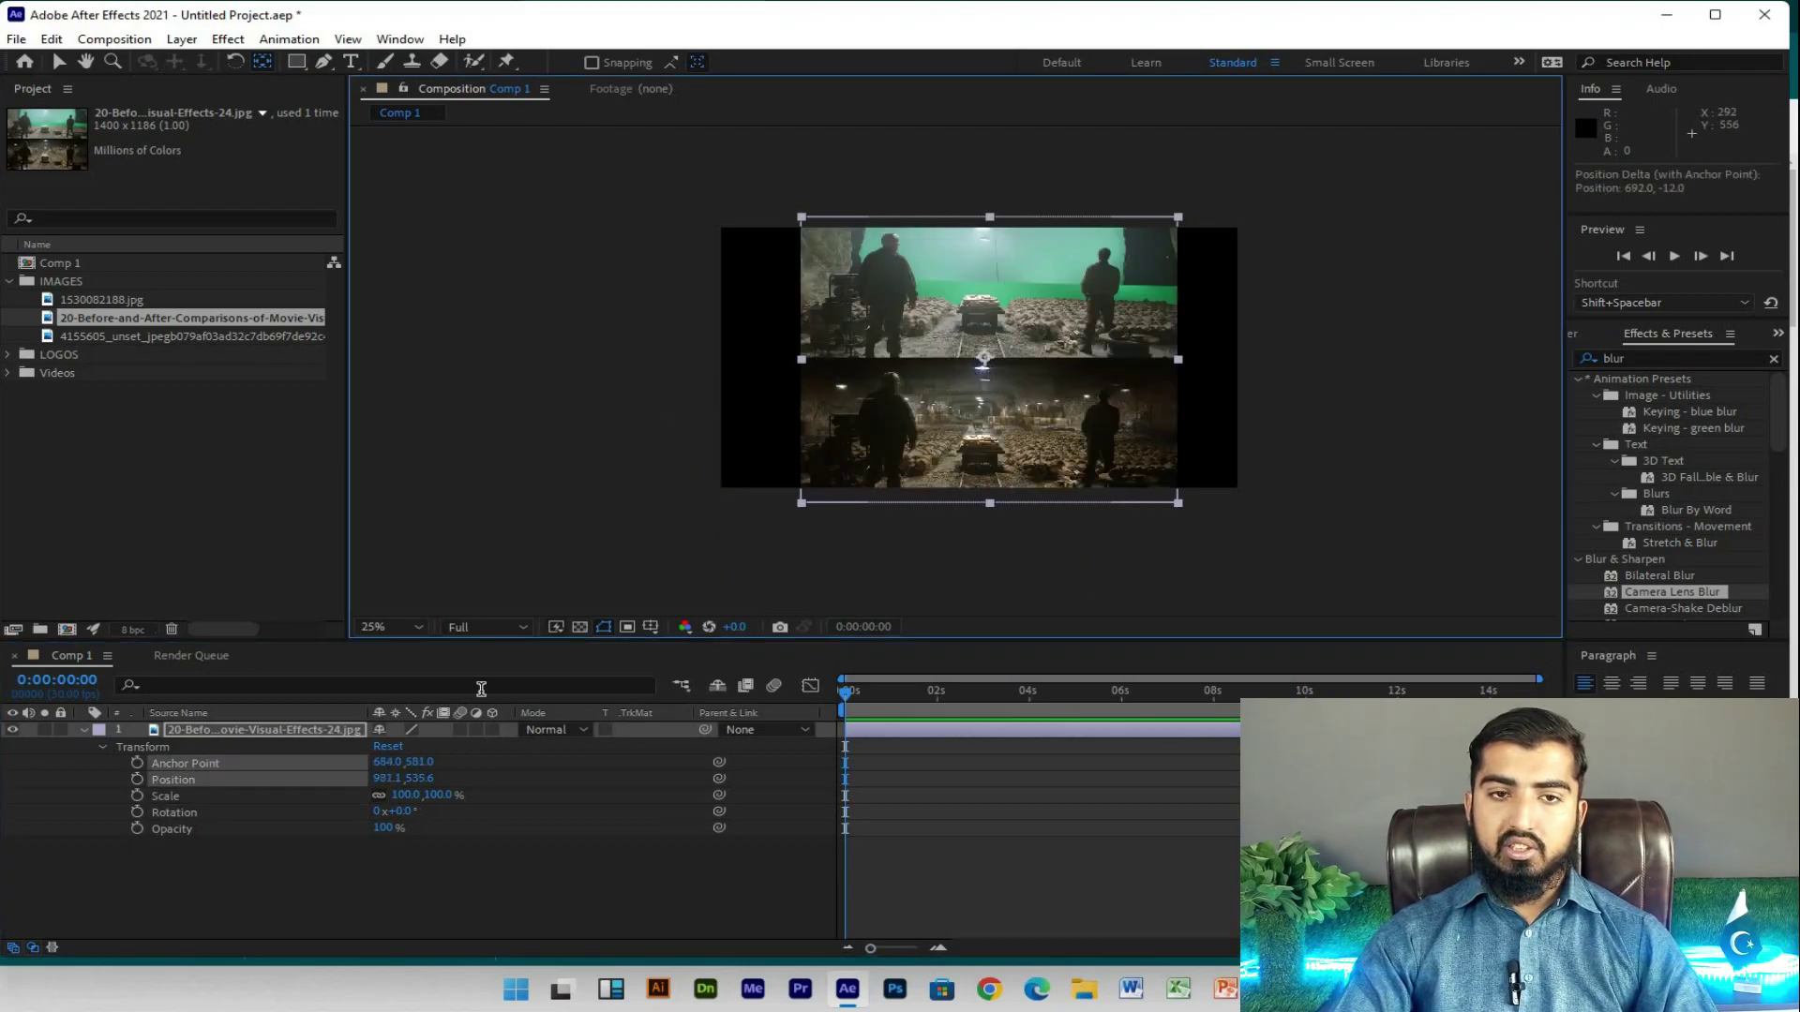
pyautogui.moveTo(429, 812); pyautogui.dragTo(475, 807)
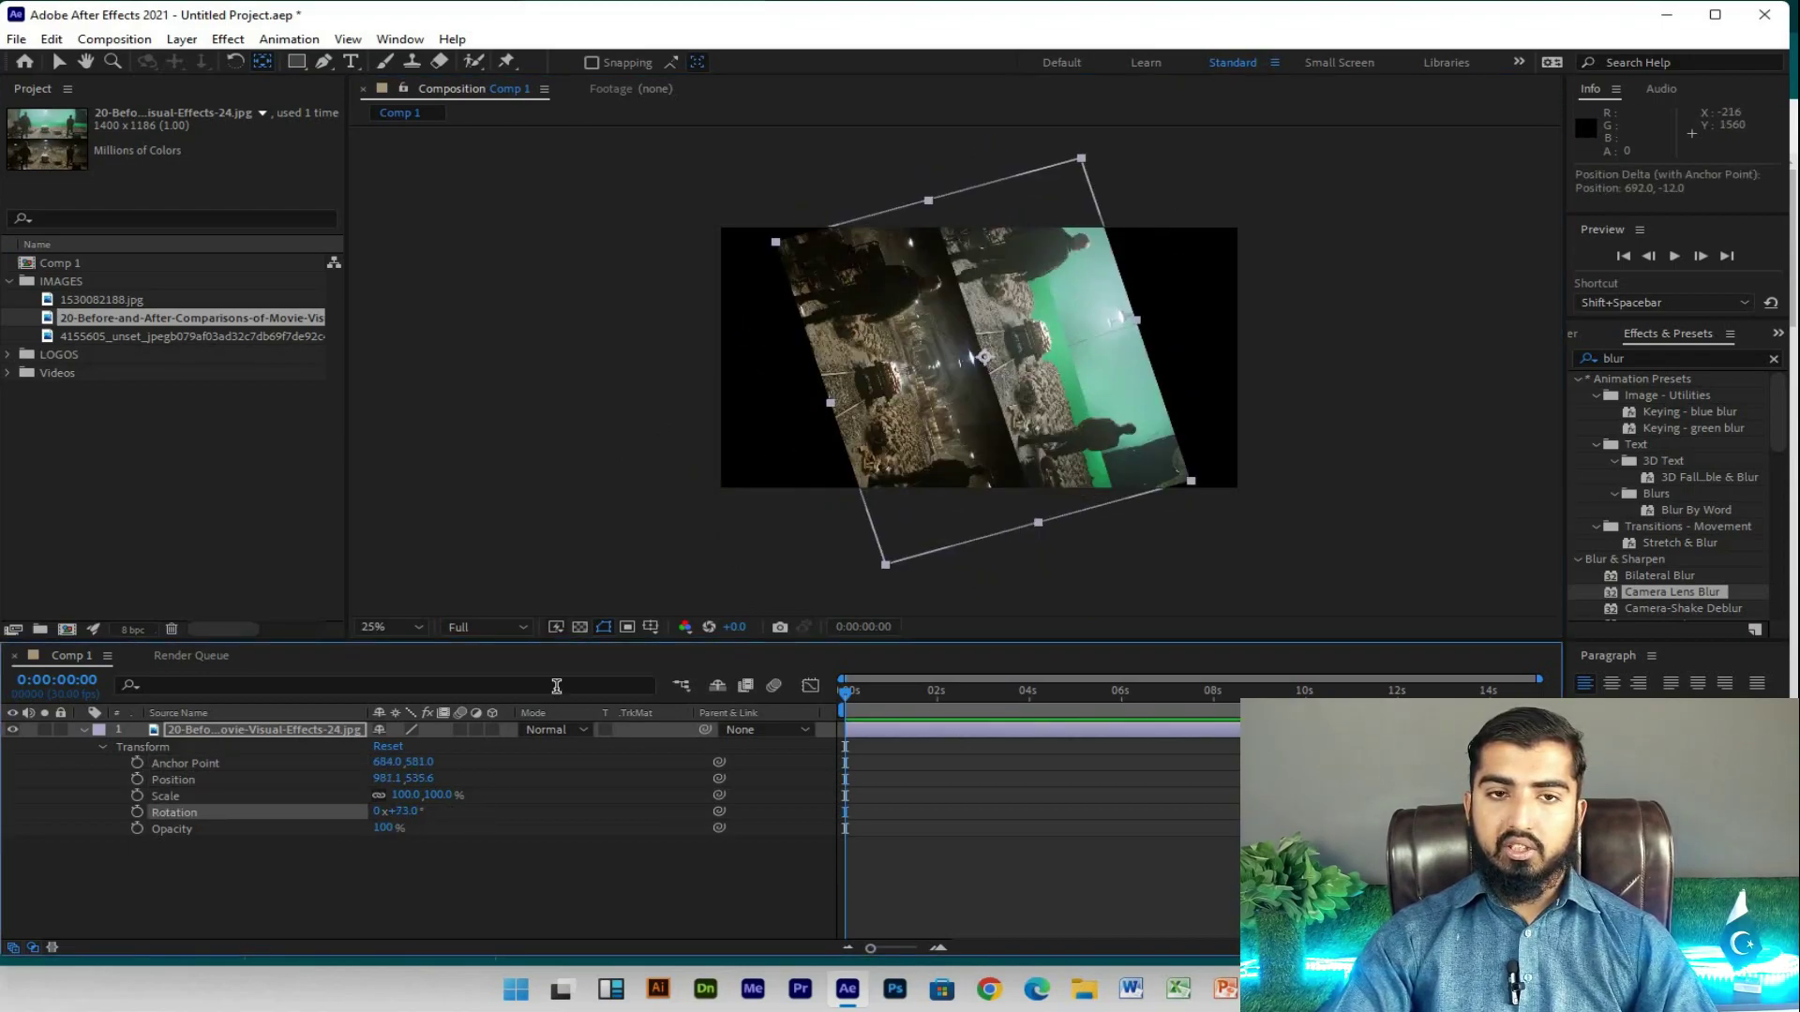
pyautogui.hotkey('ctrl', 'z')
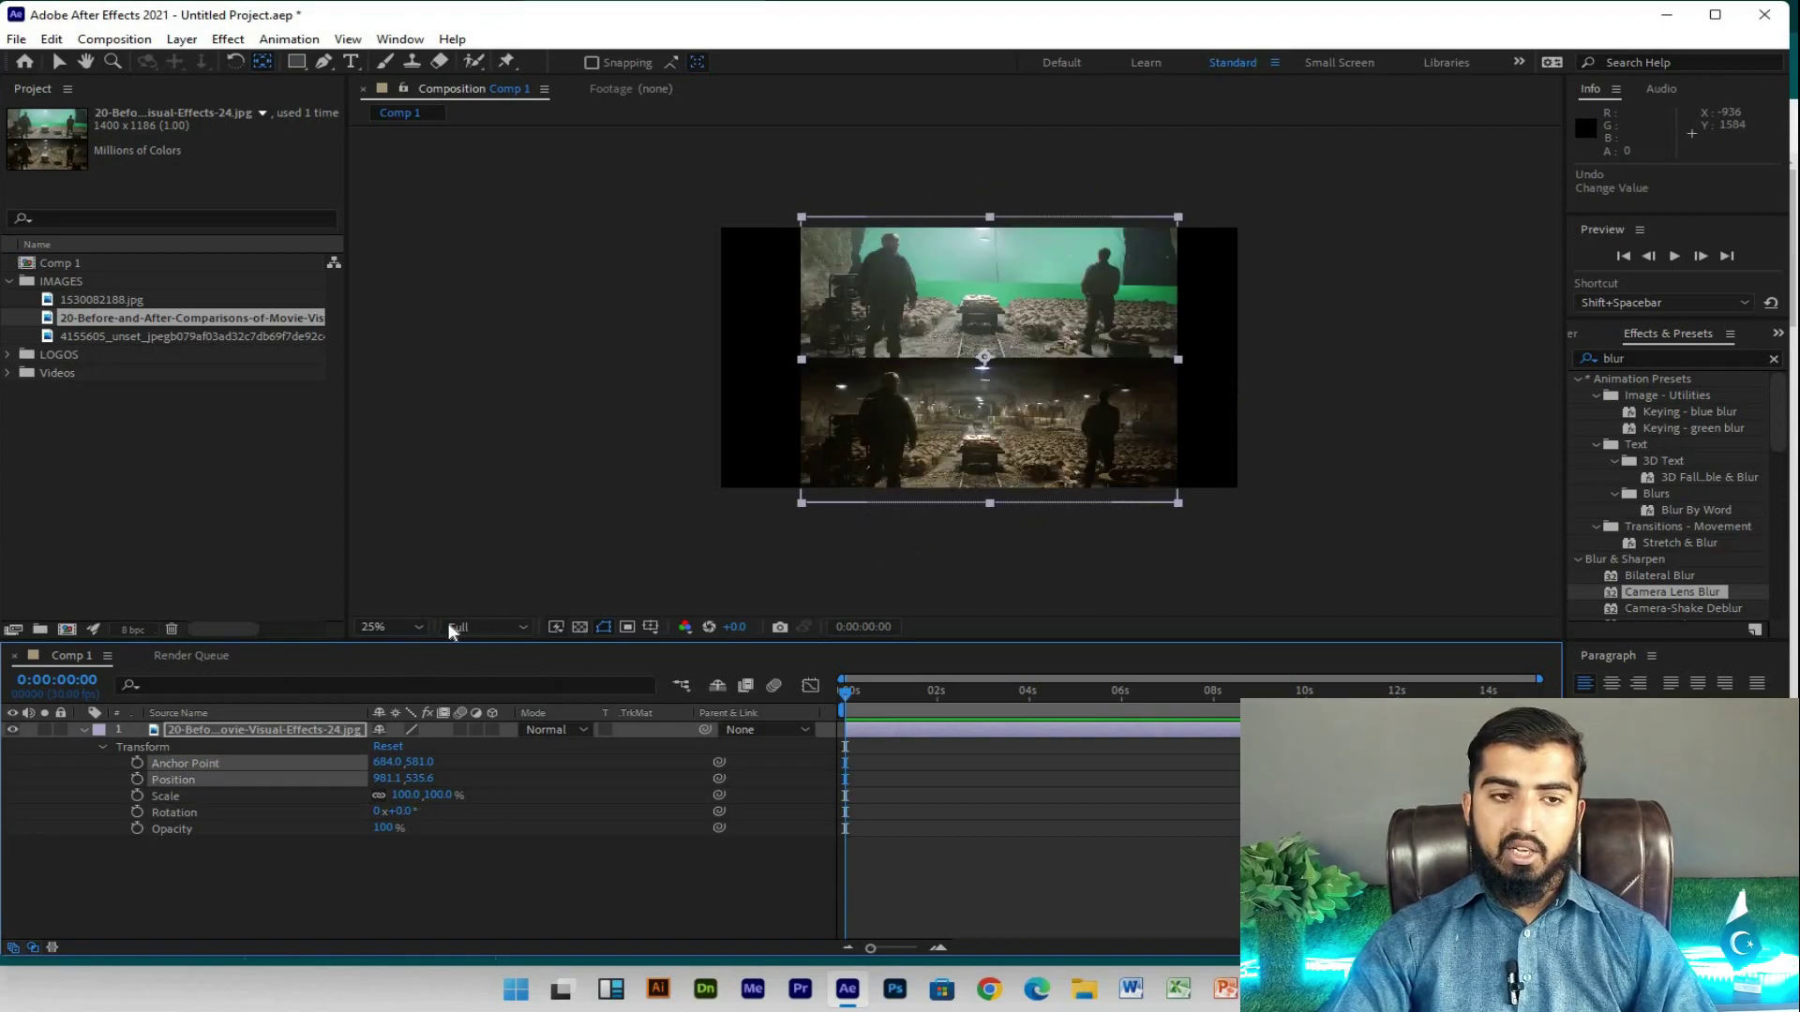
# Step: Set the viewer magnification to Fit up to 100%
pyautogui.click(422, 624)
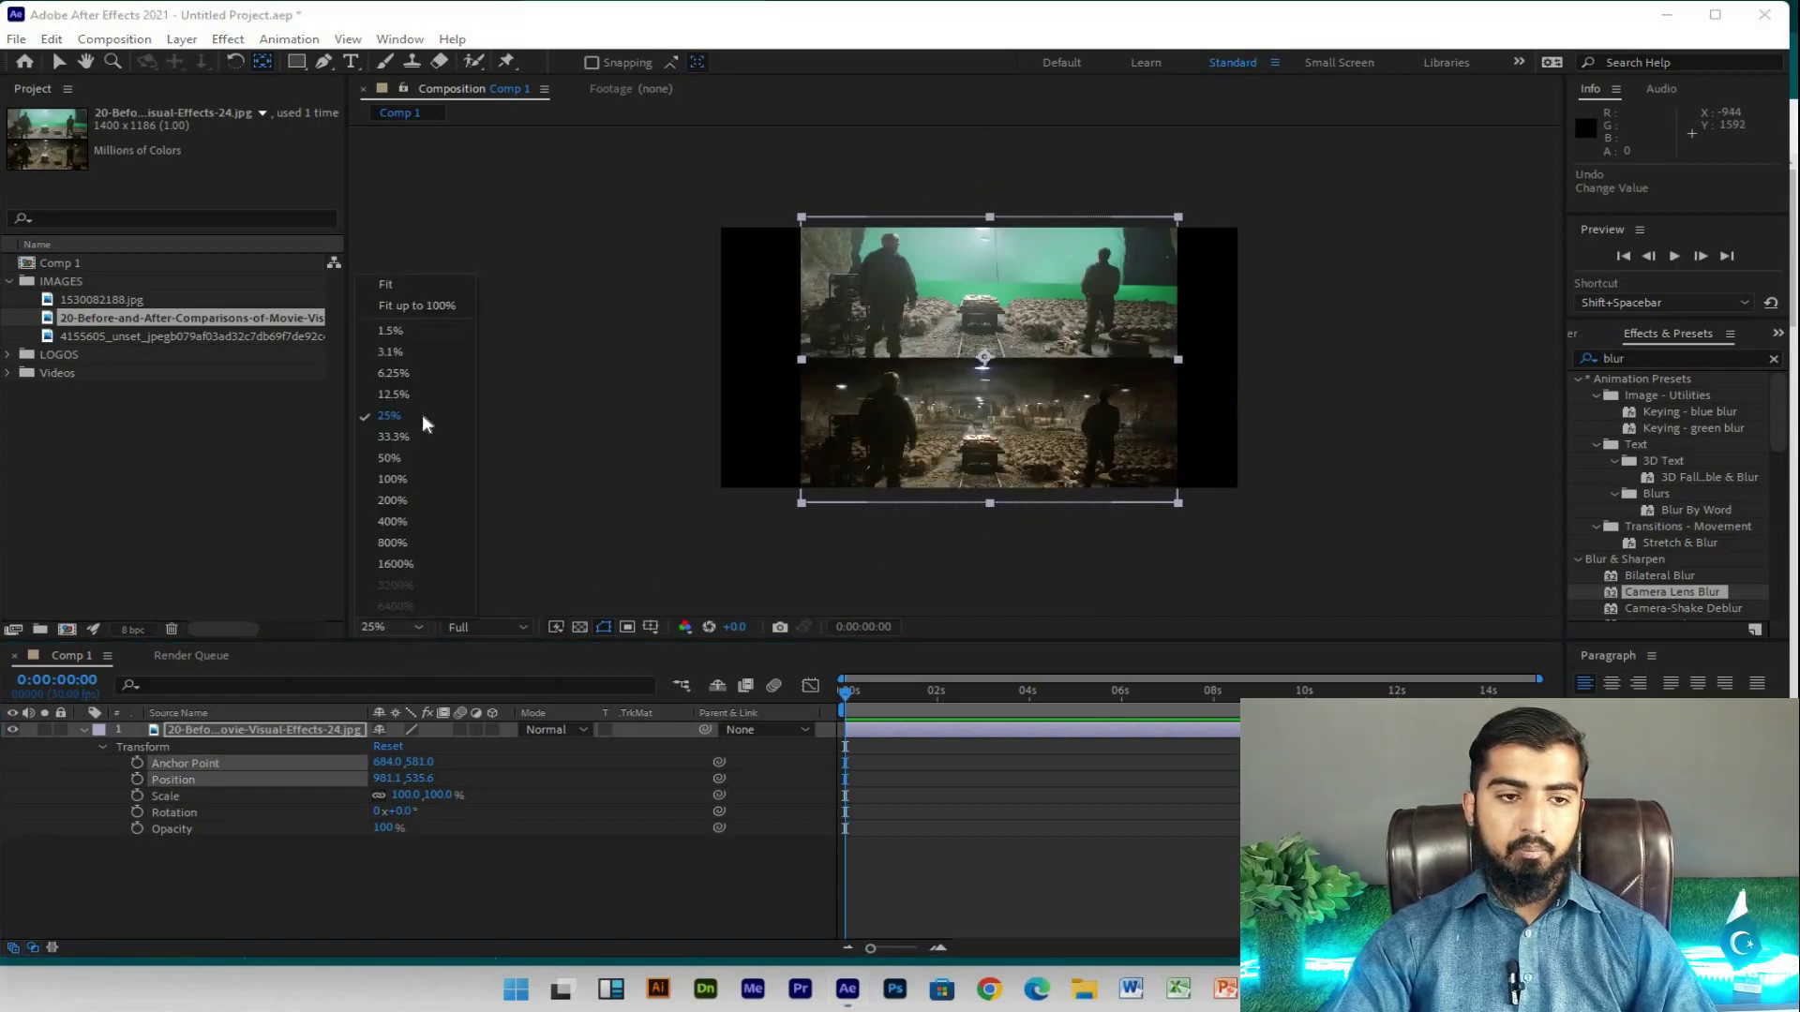
pyautogui.click(430, 311)
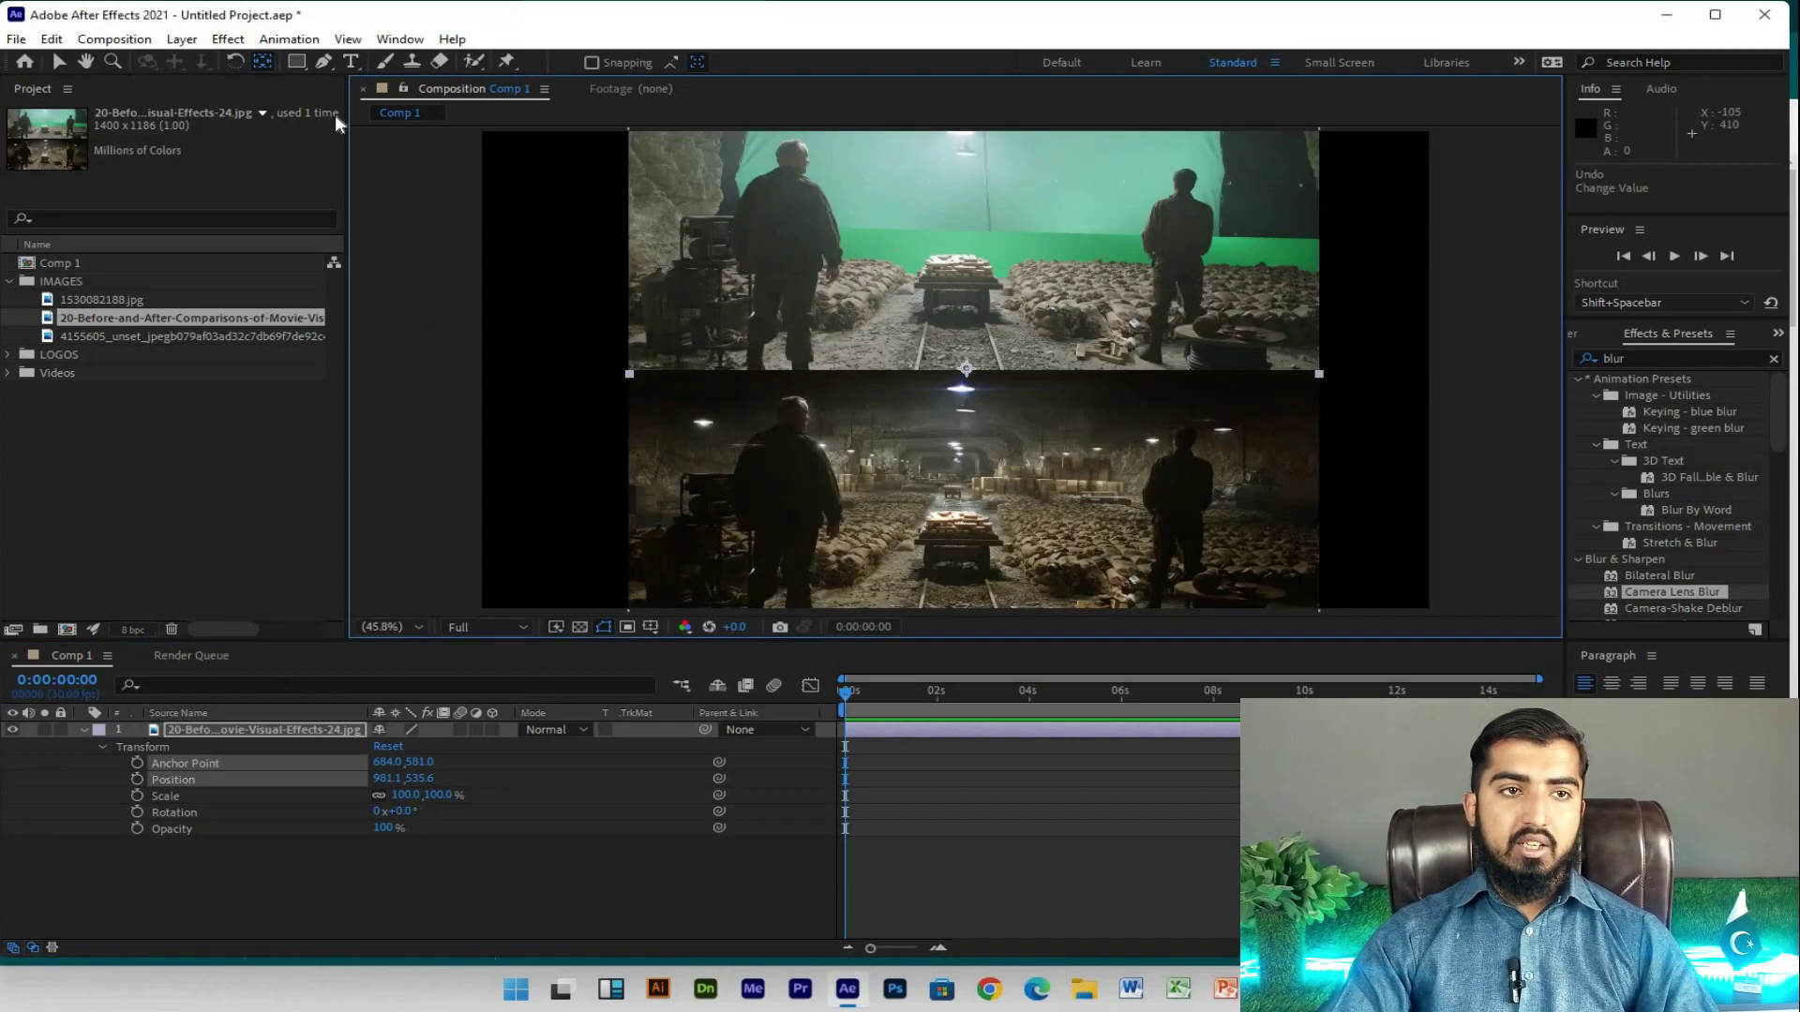
pyautogui.click(305, 70)
# Step: Draw a rectangle over the left figure in the top image with the Rectangle tool
pyautogui.press('q')
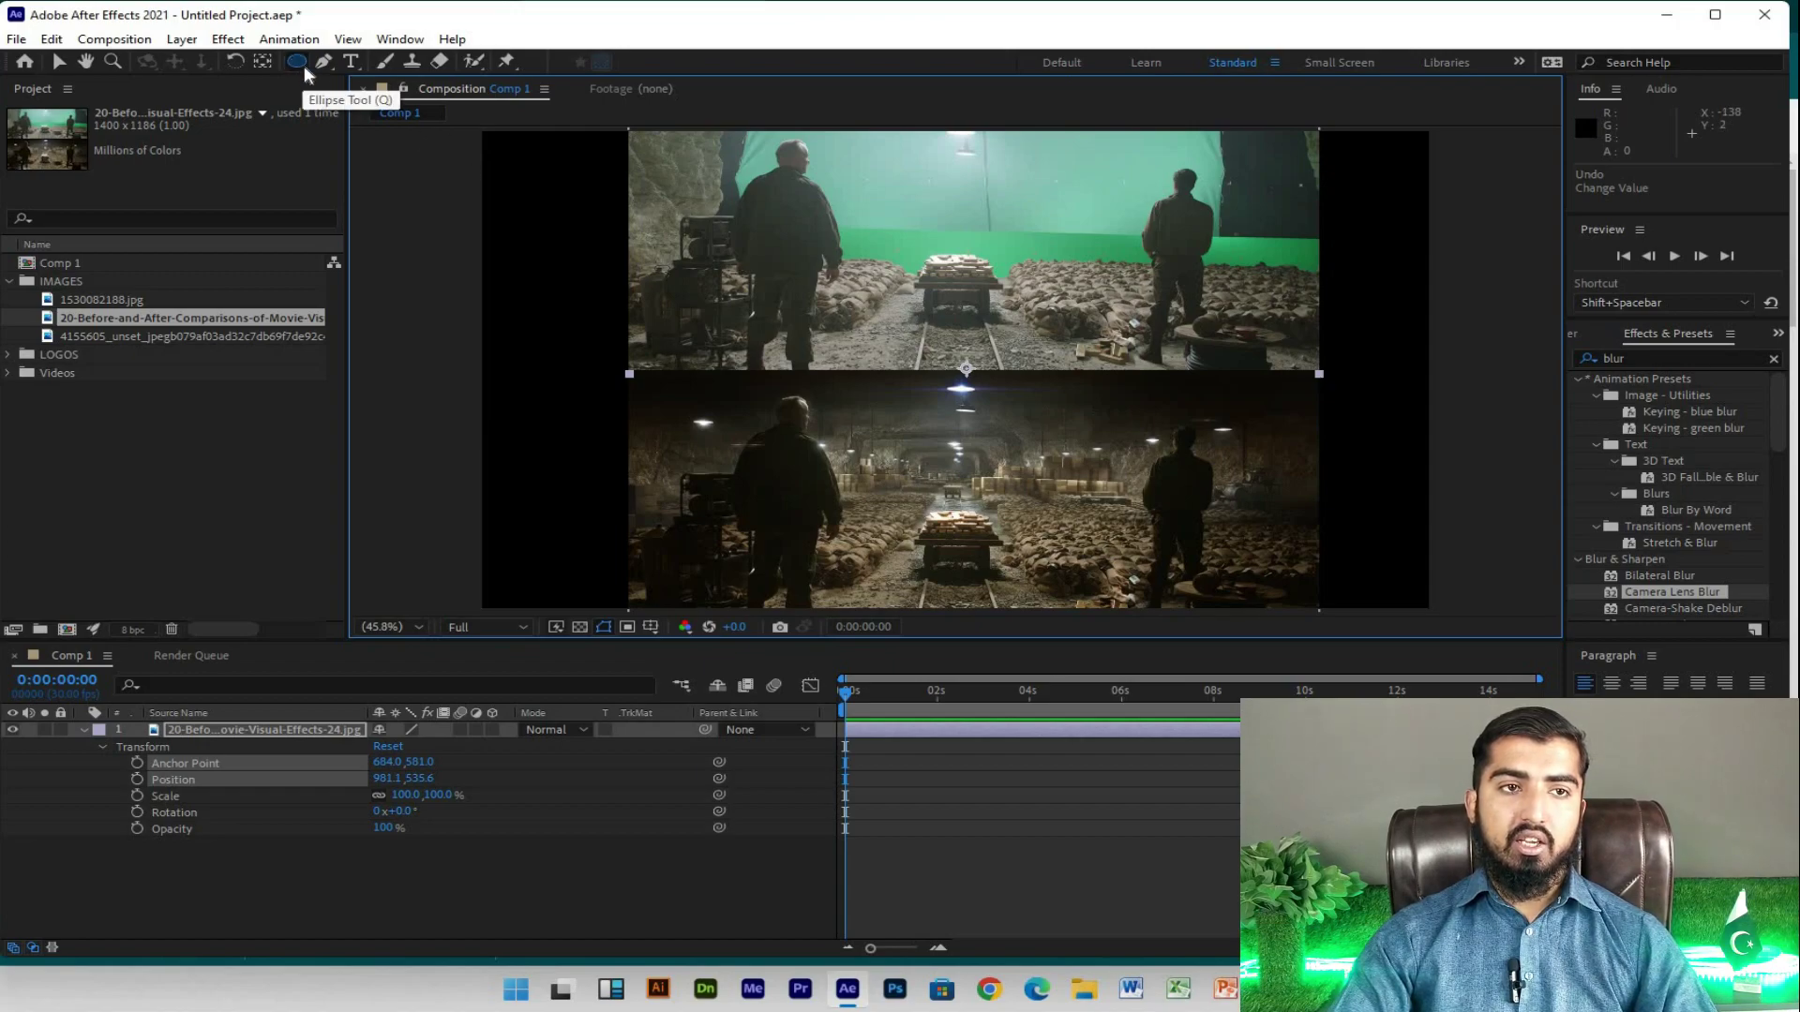
pyautogui.press('q')
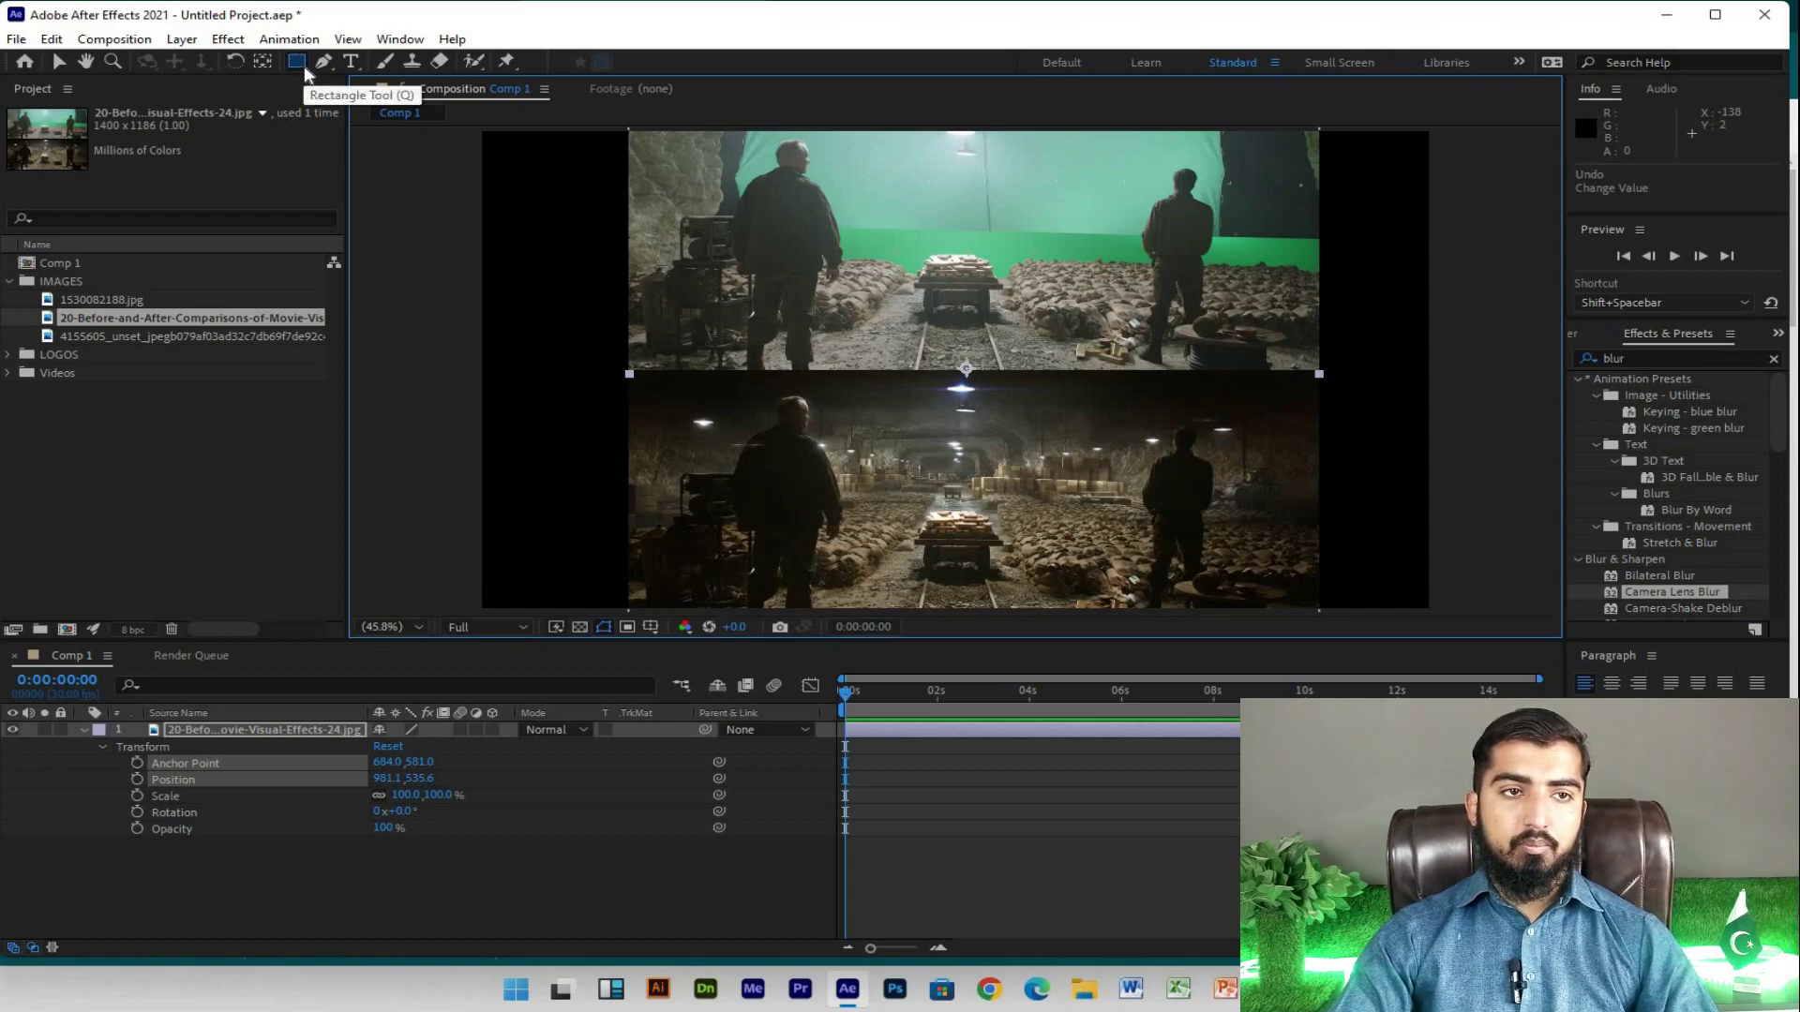
pyautogui.click(312, 893)
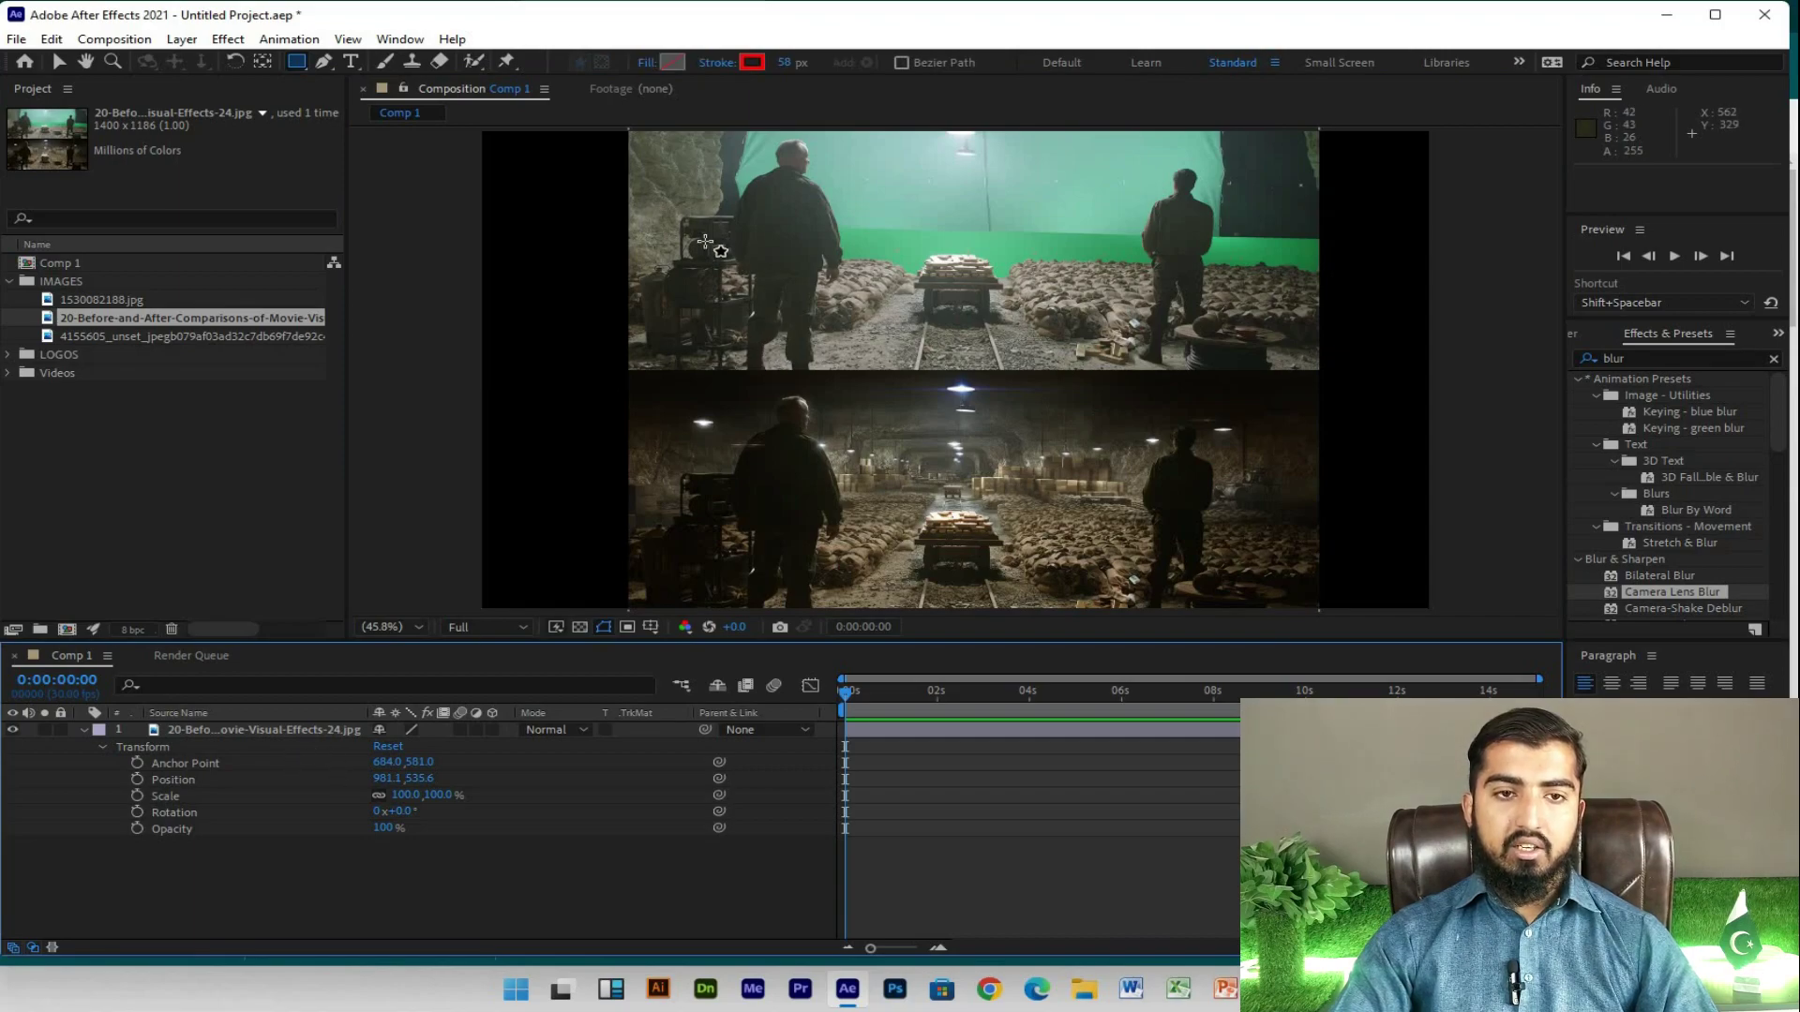
pyautogui.moveTo(673, 170); pyautogui.dragTo(923, 317)
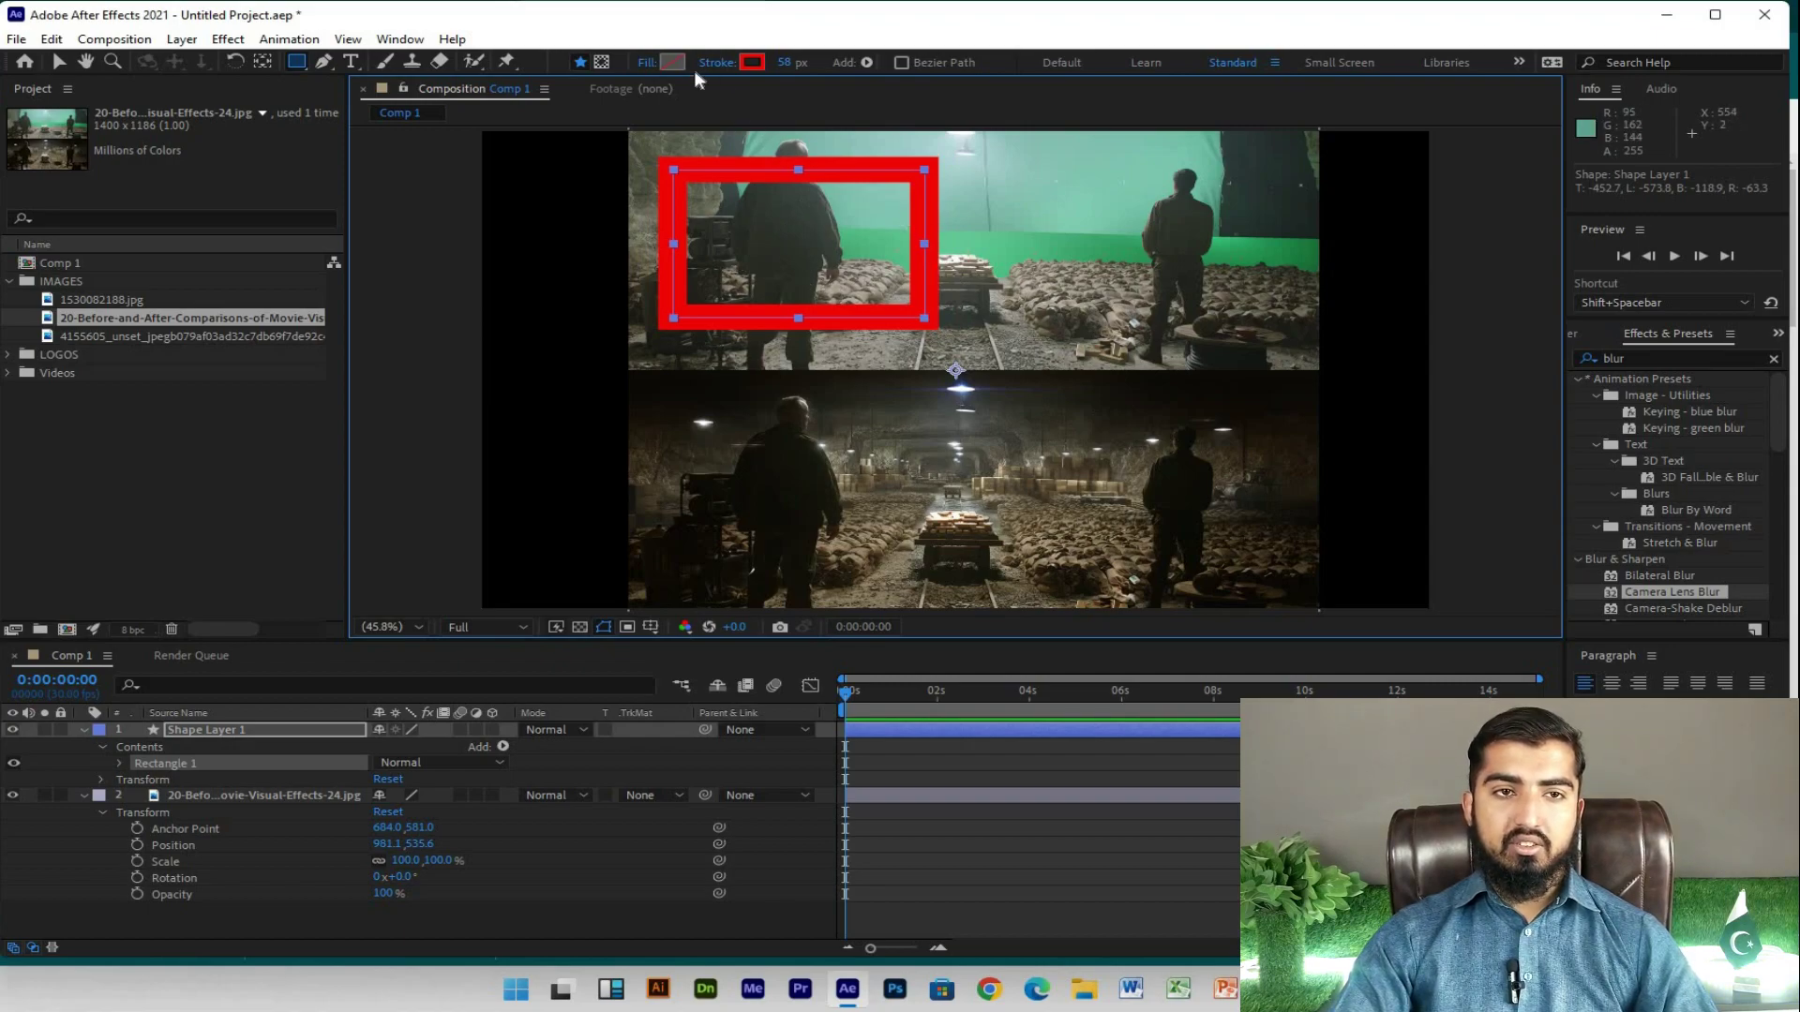
# Step: Give the rectangle a white 24 px stroke and a red FF0000 fill
pyautogui.click(745, 68)
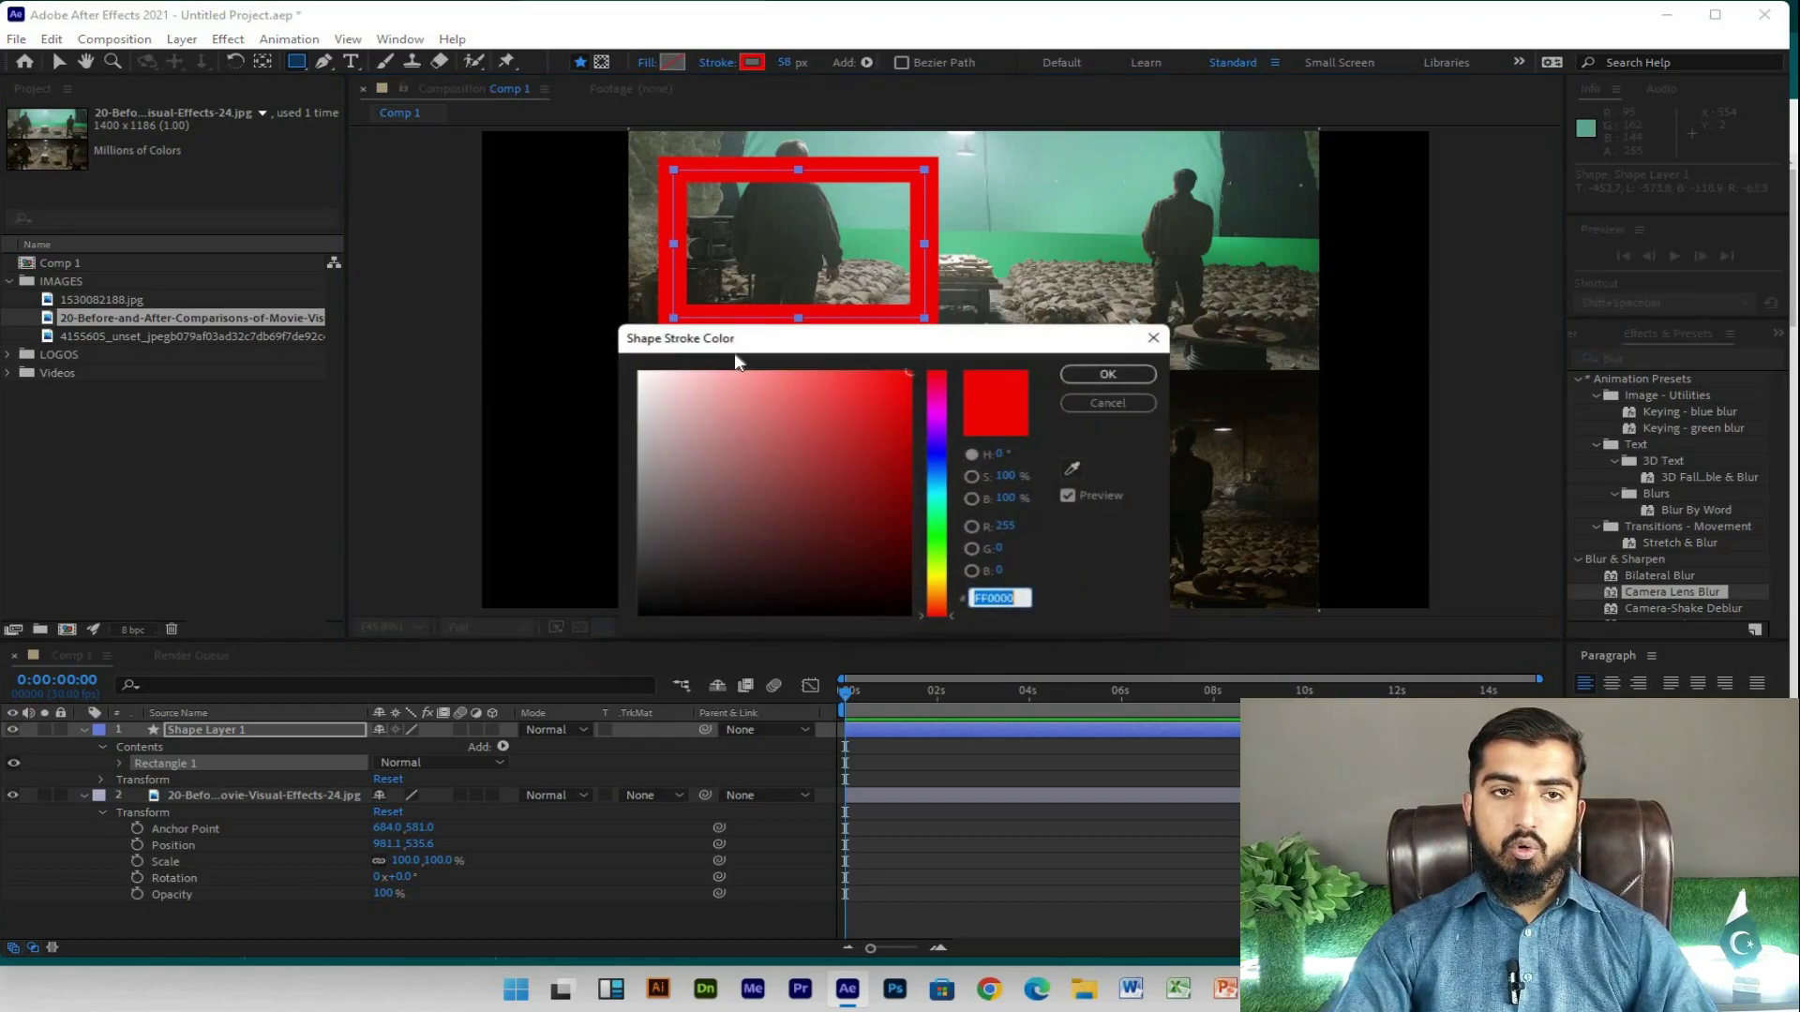
pyautogui.moveTo(628, 352); pyautogui.dragTo(632, 361)
pyautogui.click(1108, 375)
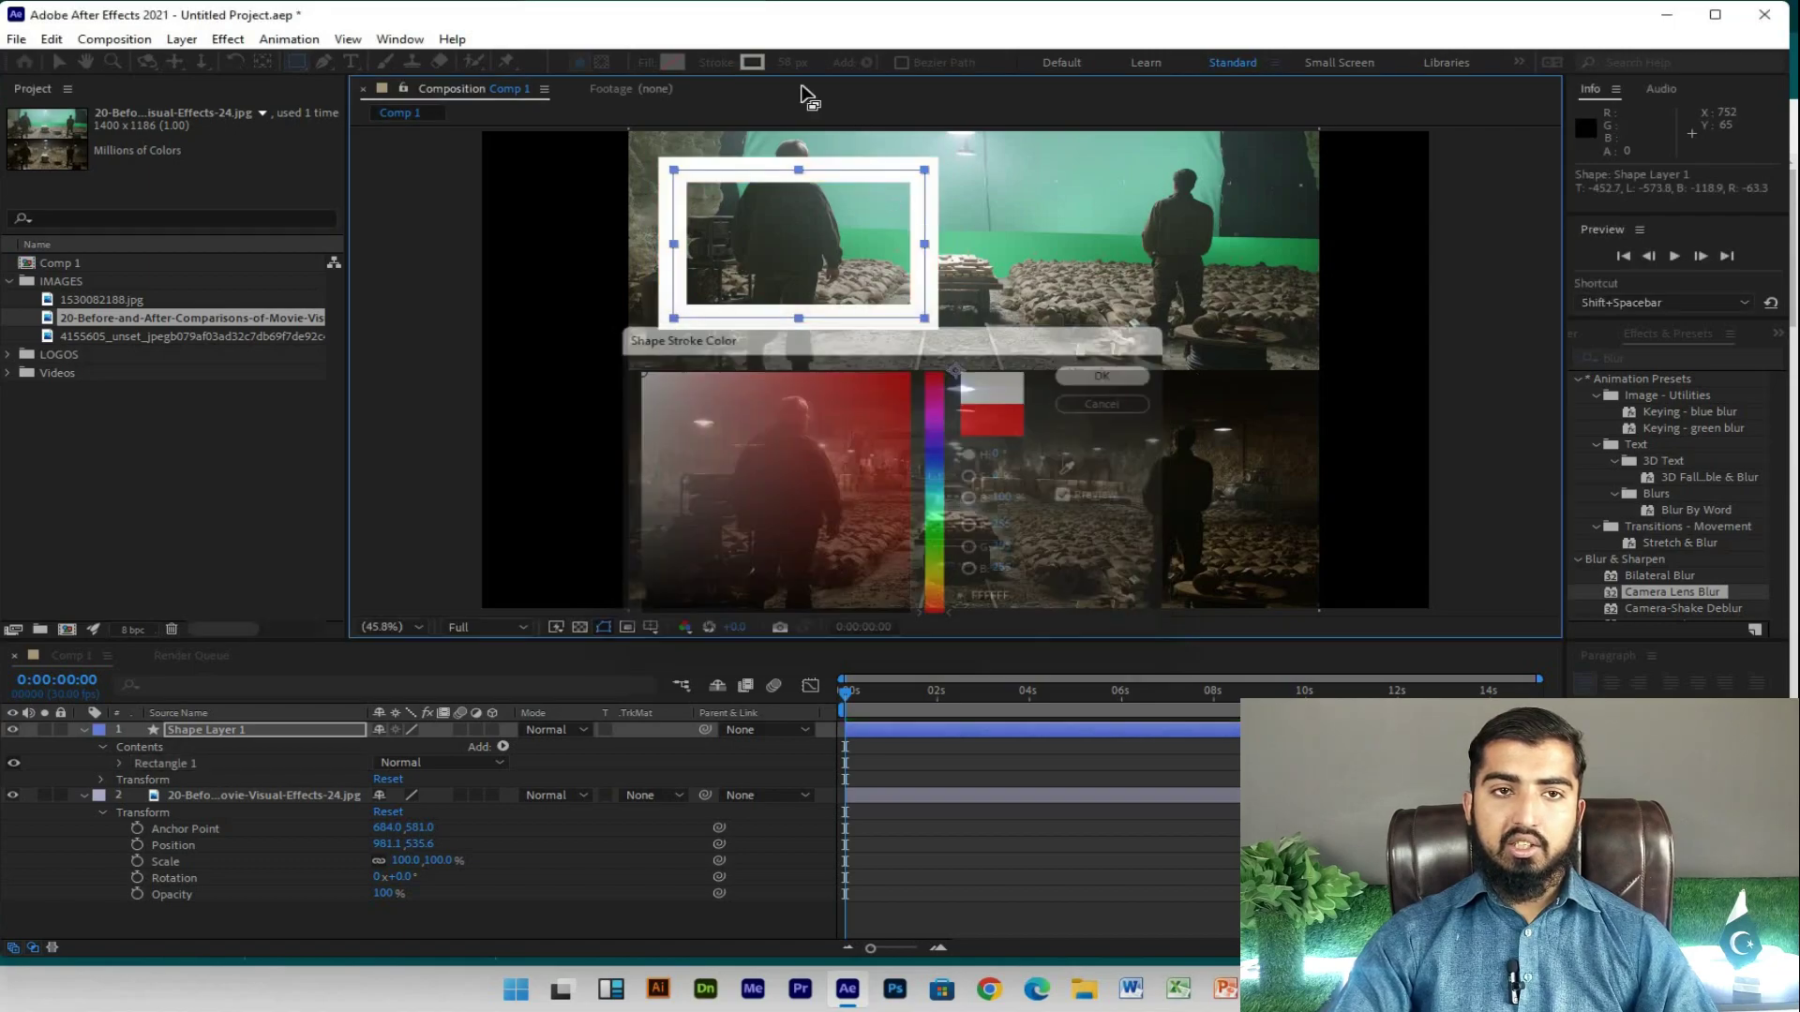
pyautogui.moveTo(796, 63)
pyautogui.mouseDown()
pyautogui.moveTo(747, 66)
pyautogui.moveTo(770, 79)
pyautogui.mouseUp()
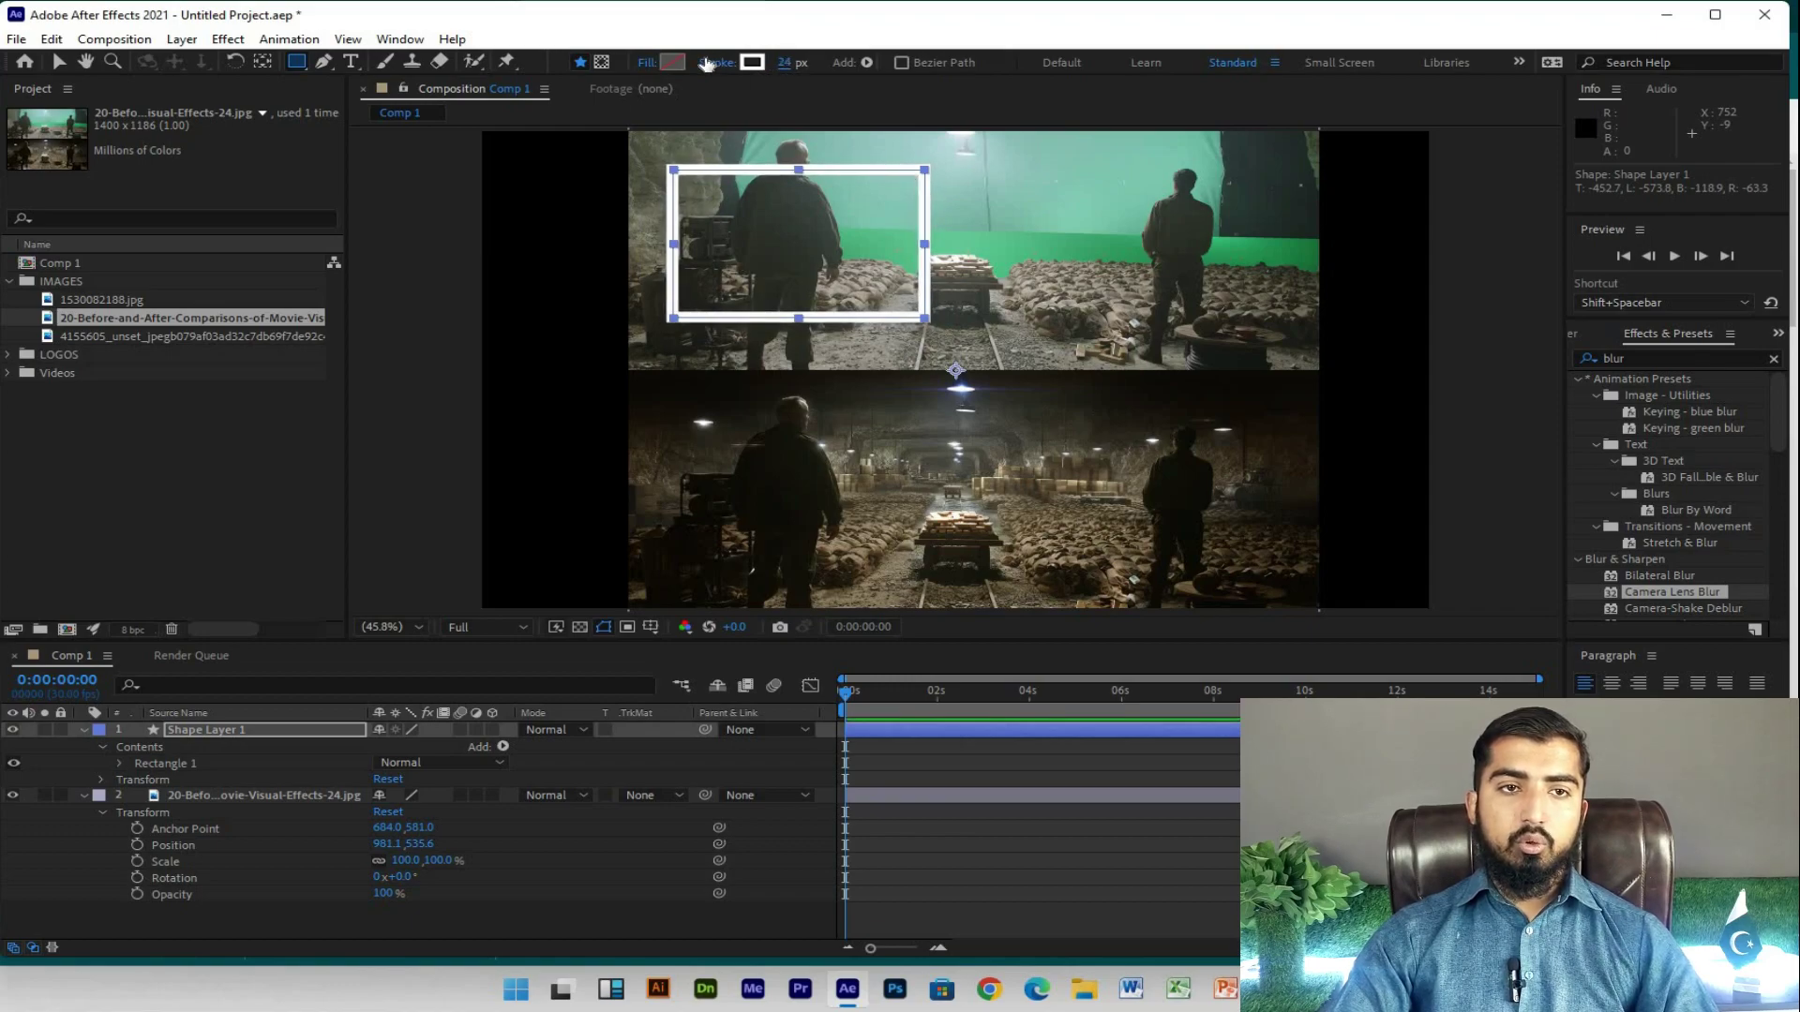
pyautogui.click(673, 62)
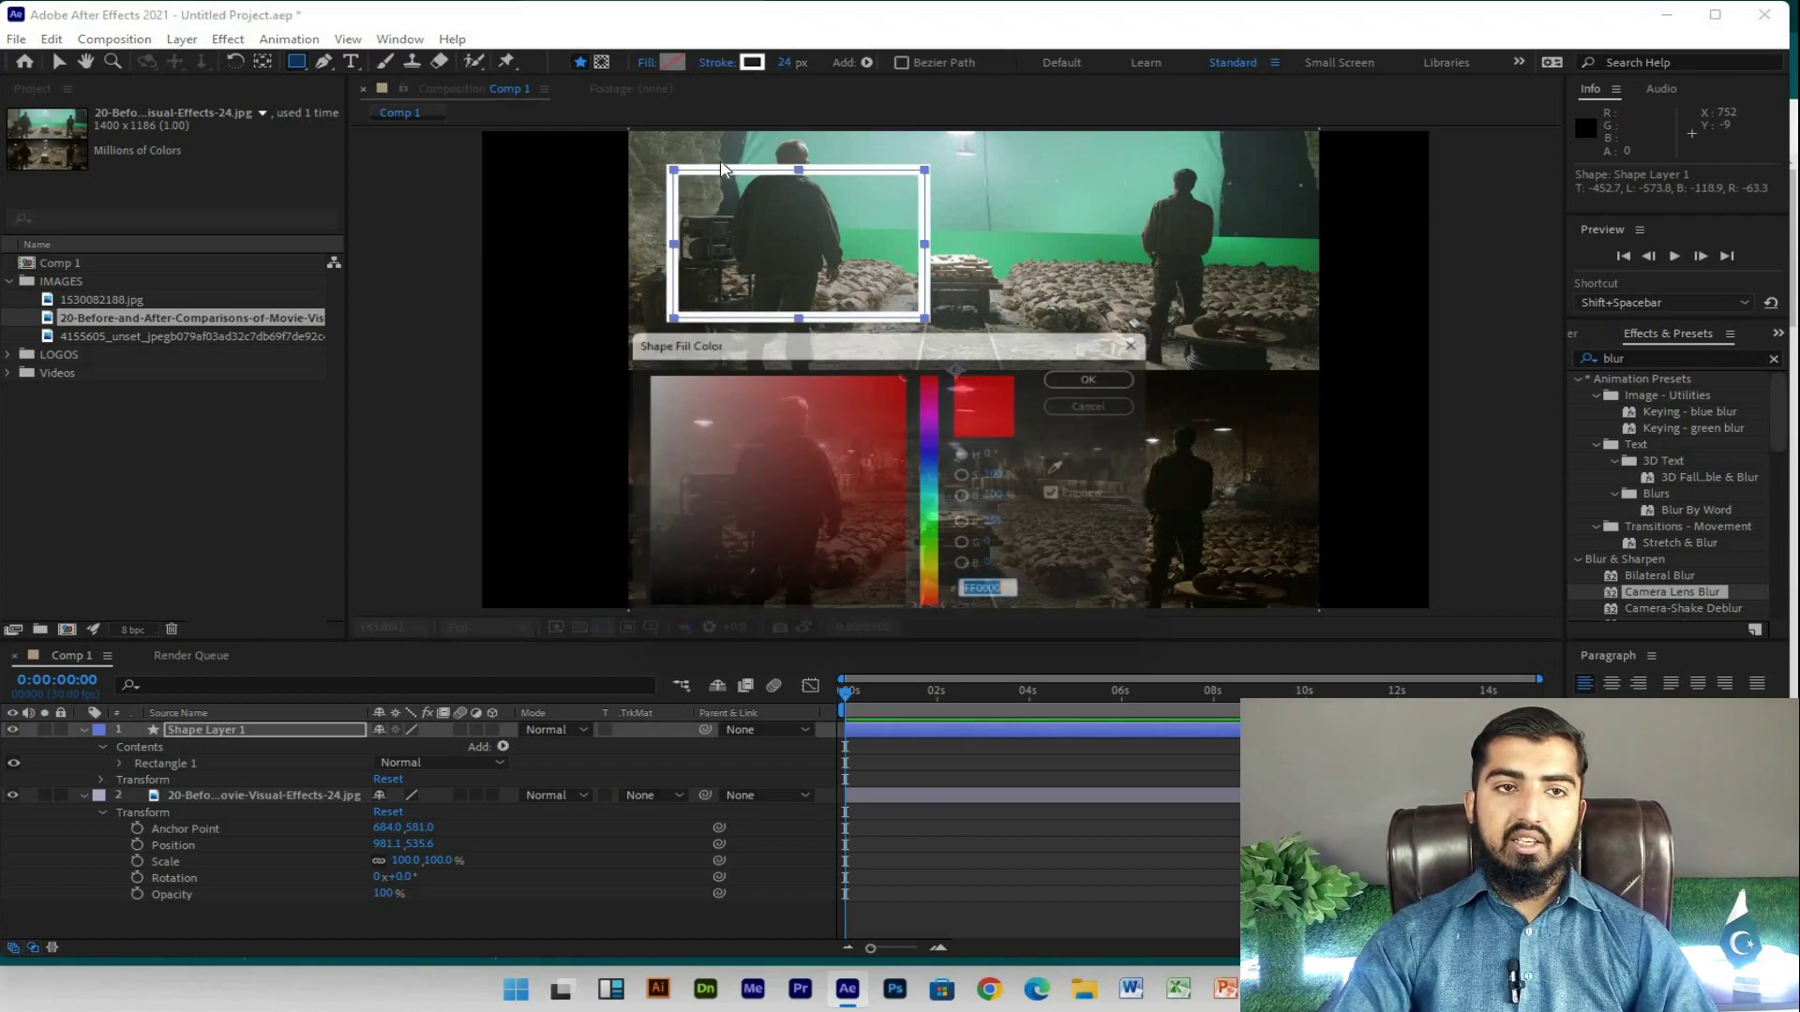
pyautogui.click(1108, 375)
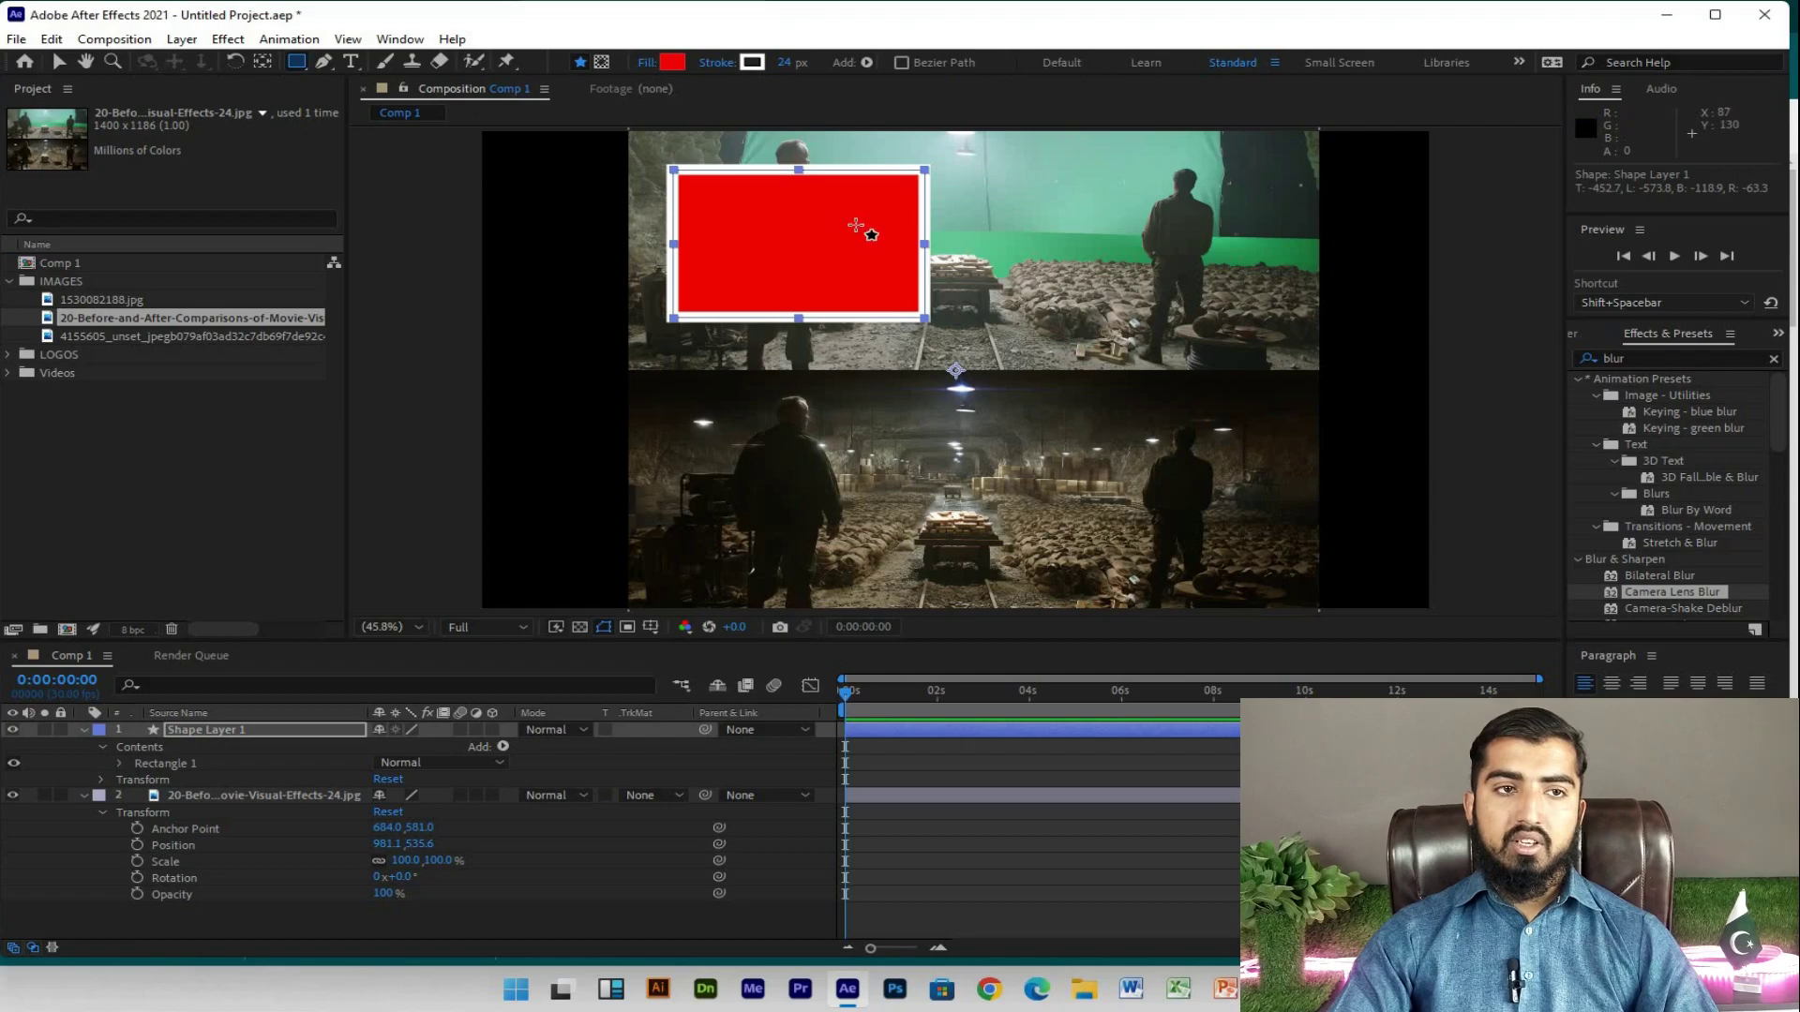
# Step: Undo the stray rectangle mask on the image and delete the old red rectangle's shape layer
pyautogui.click(216, 793)
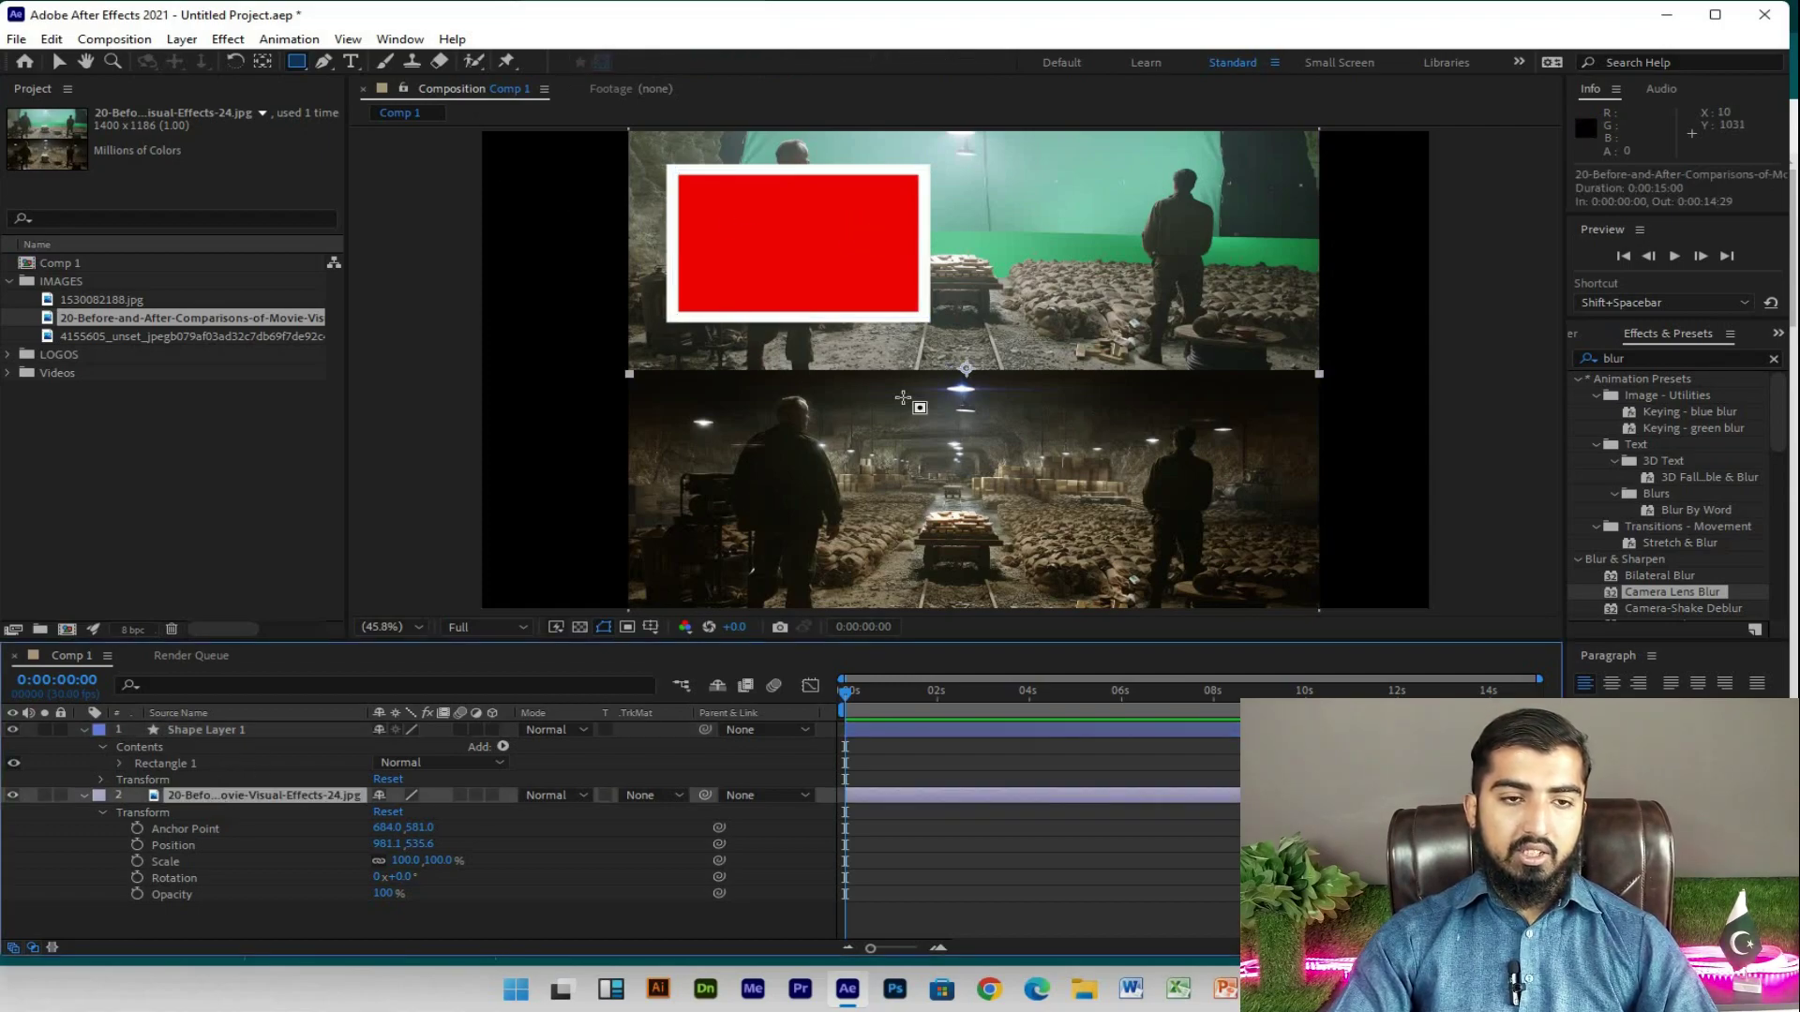
pyautogui.click(240, 729)
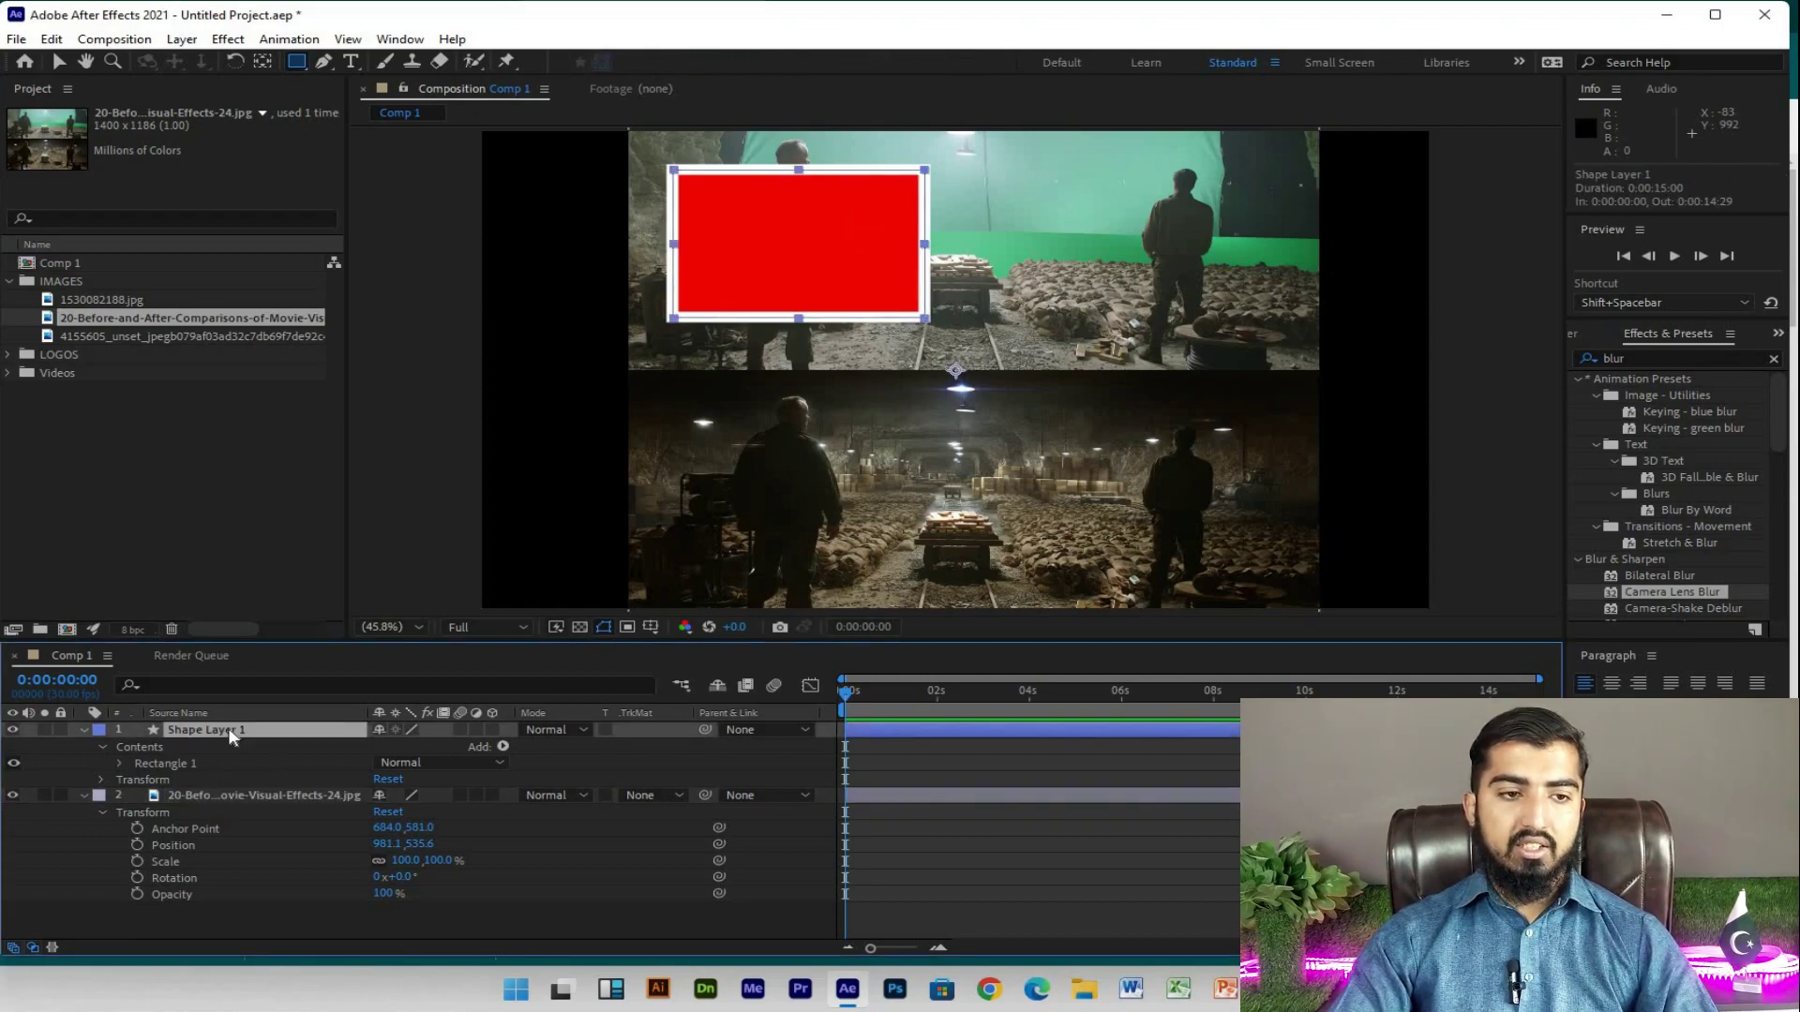
pyautogui.click(272, 795)
pyautogui.moveTo(917, 384); pyautogui.dragTo(1208, 555)
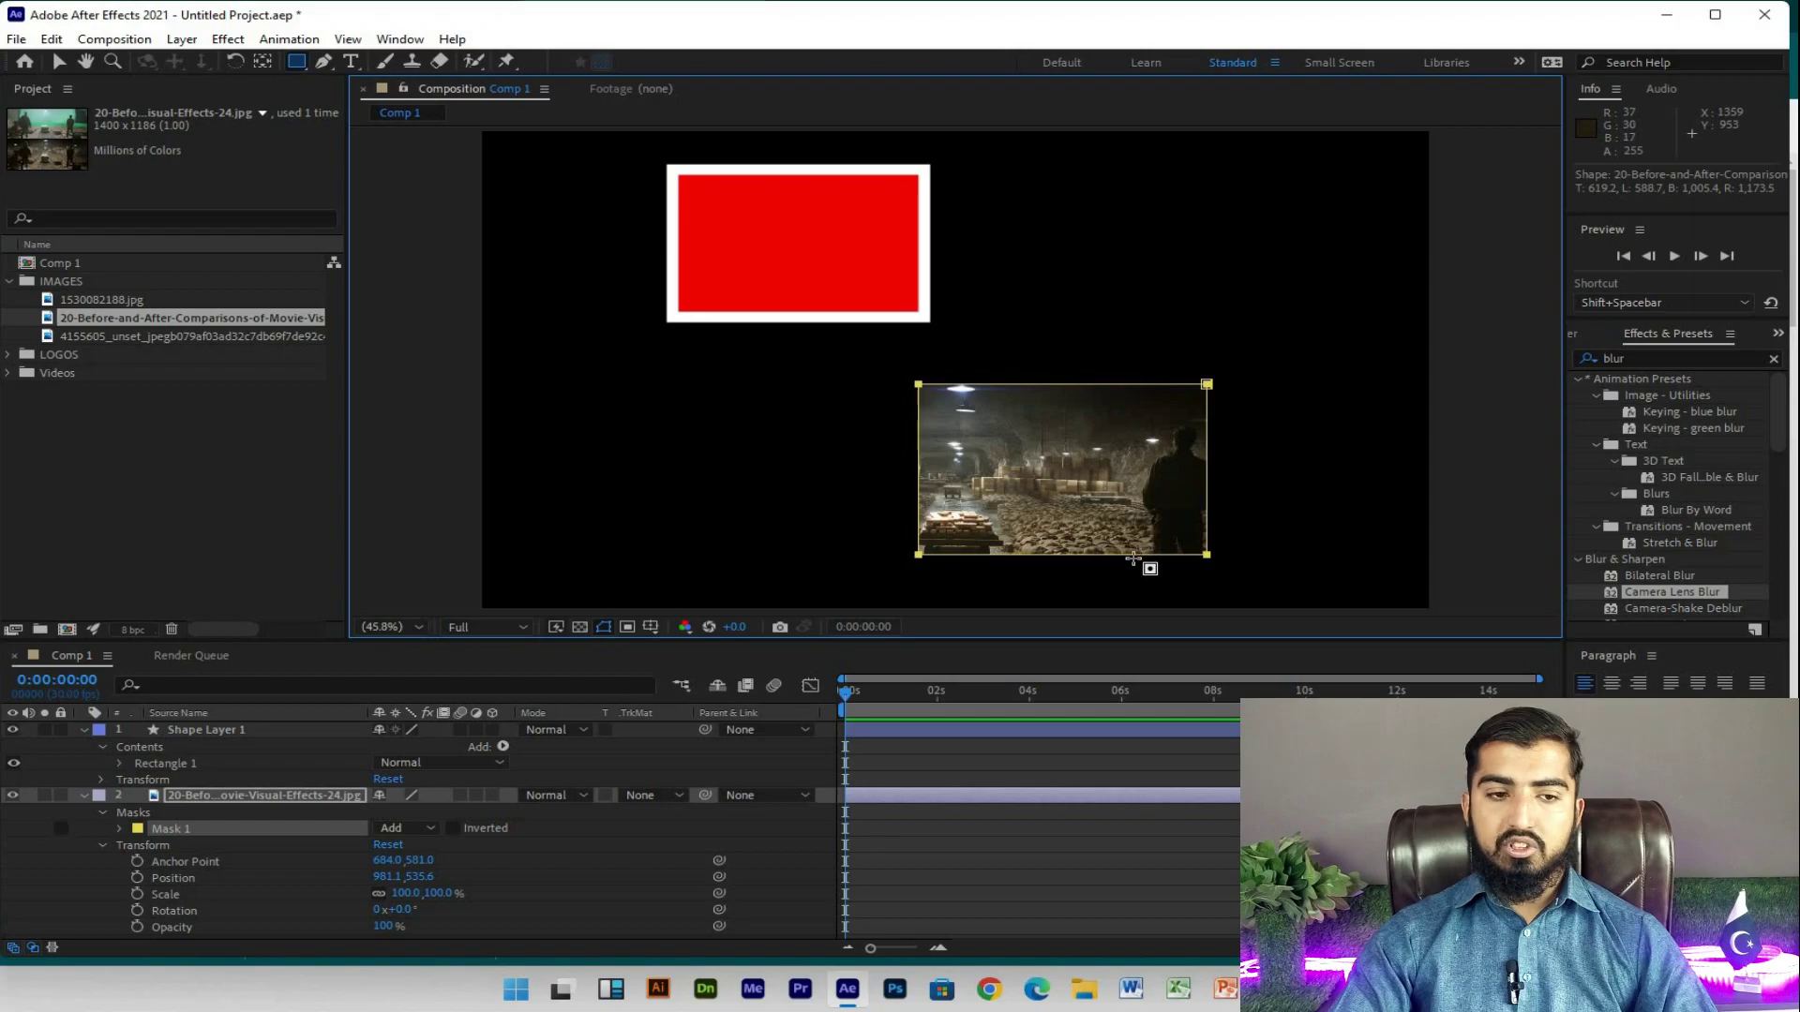
pyautogui.hotkey('ctrl', 'z')
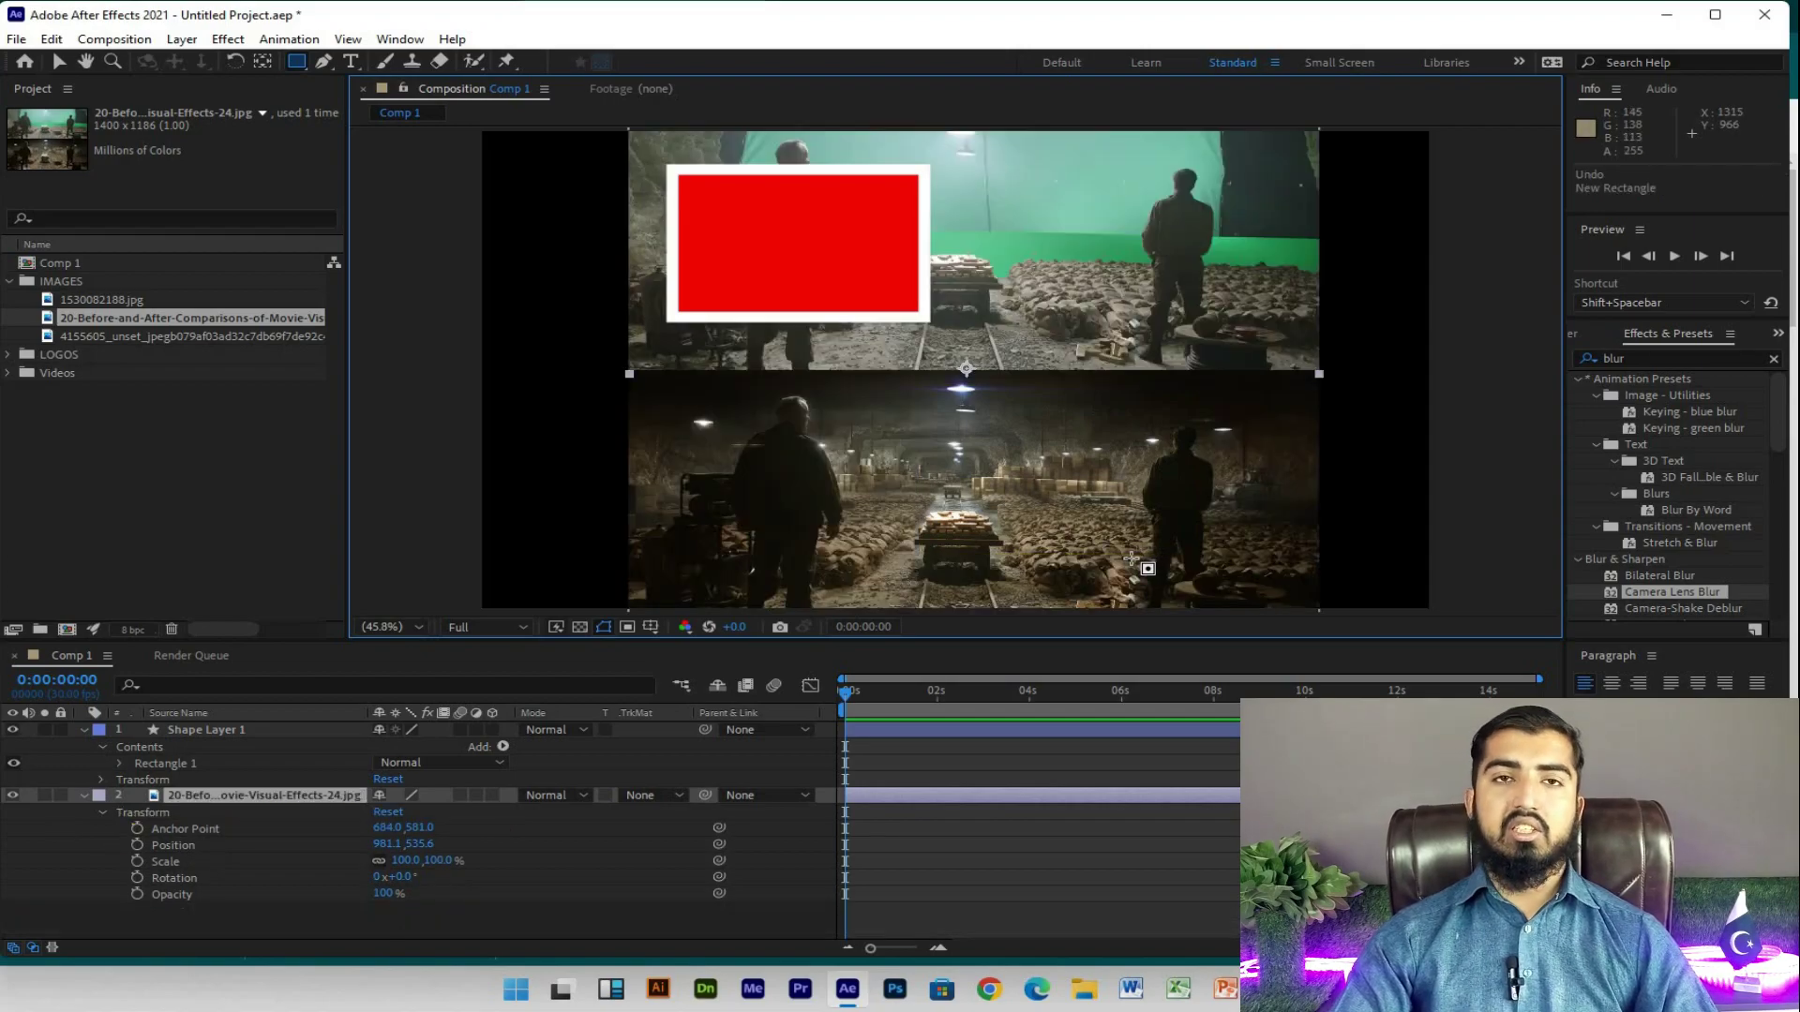
pyautogui.click(307, 715)
pyautogui.click(300, 739)
pyautogui.press('Delete')
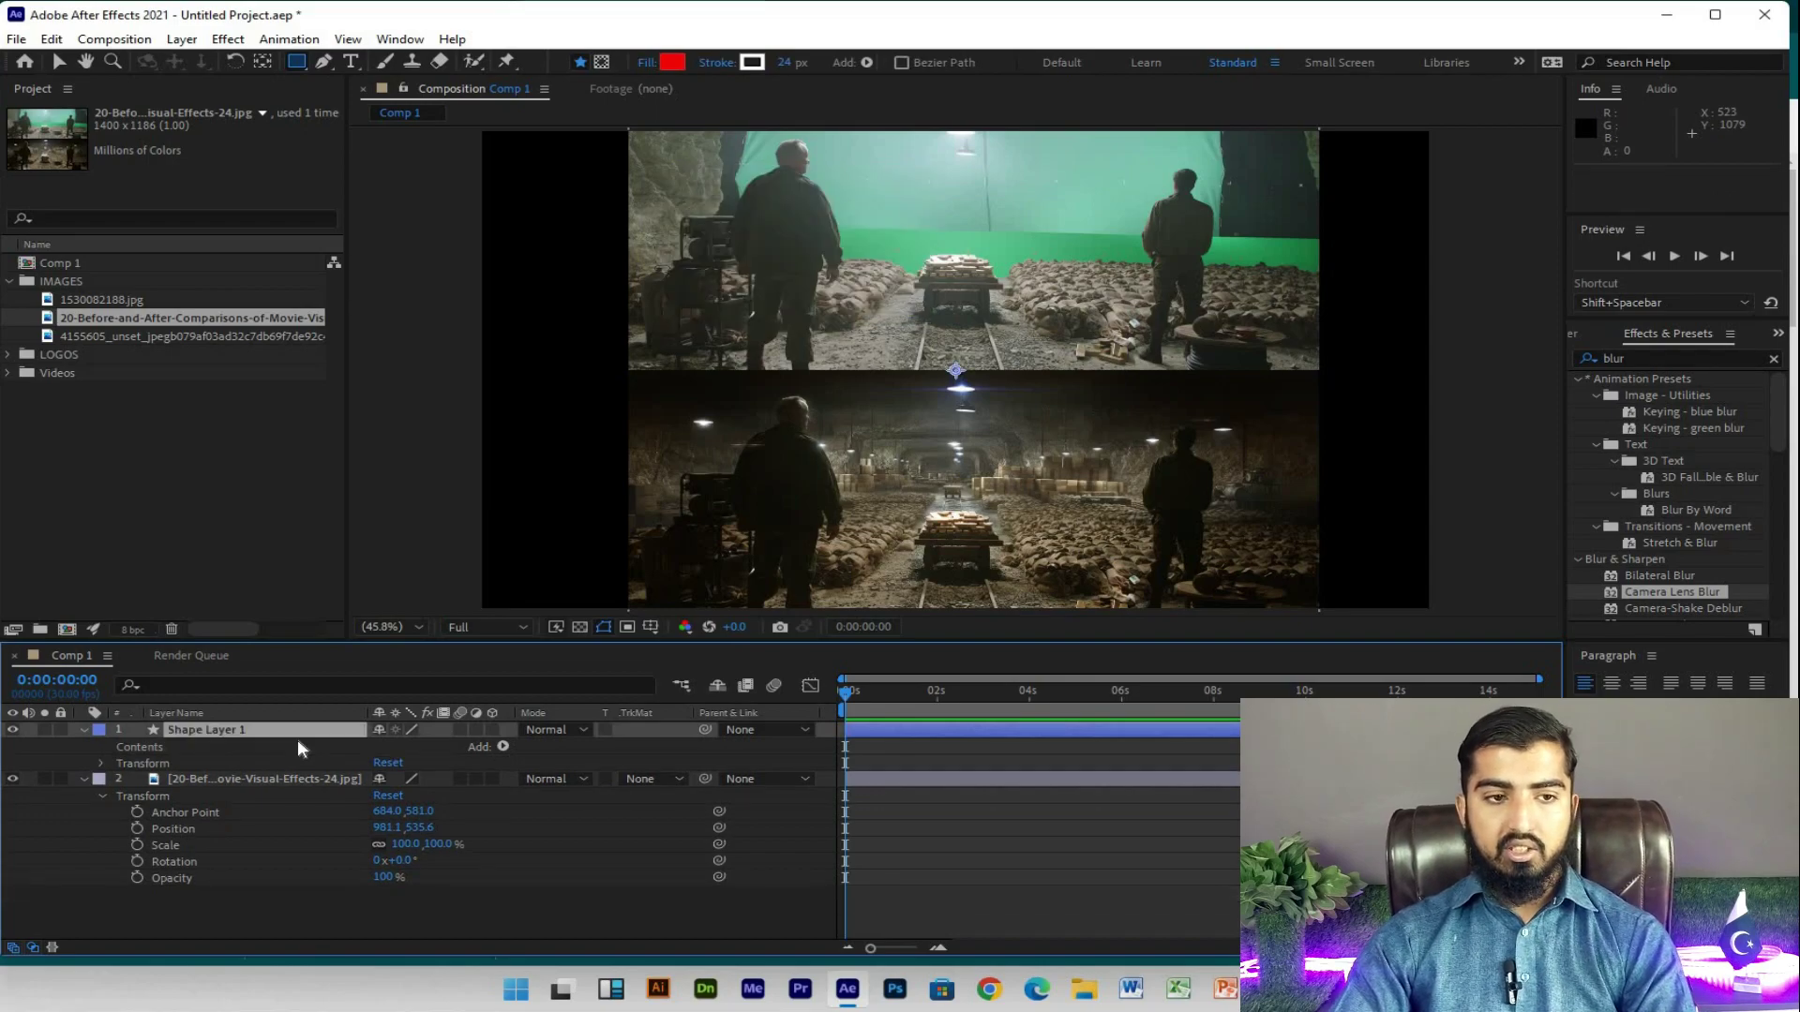
pyautogui.press('Delete')
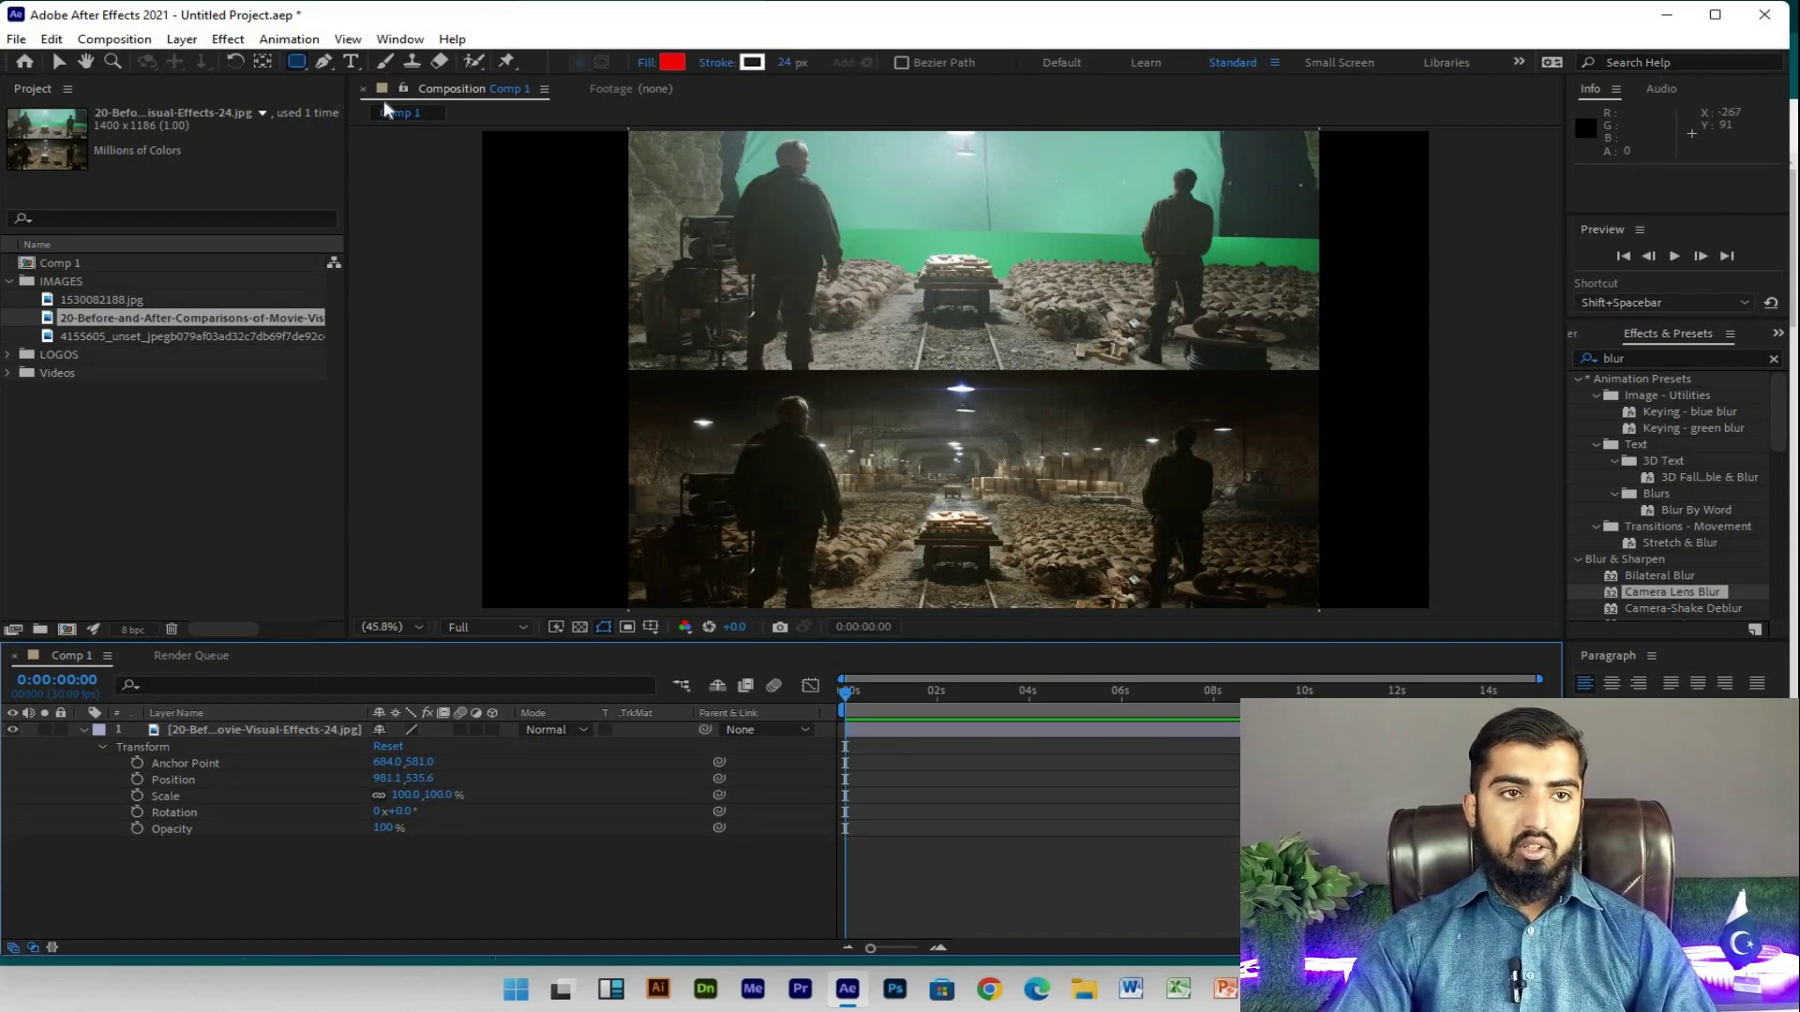
# Step: Redraw the rectangle at the top-left of the top image and add a circle to its right
pyautogui.moveTo(635, 169); pyautogui.dragTo(881, 330)
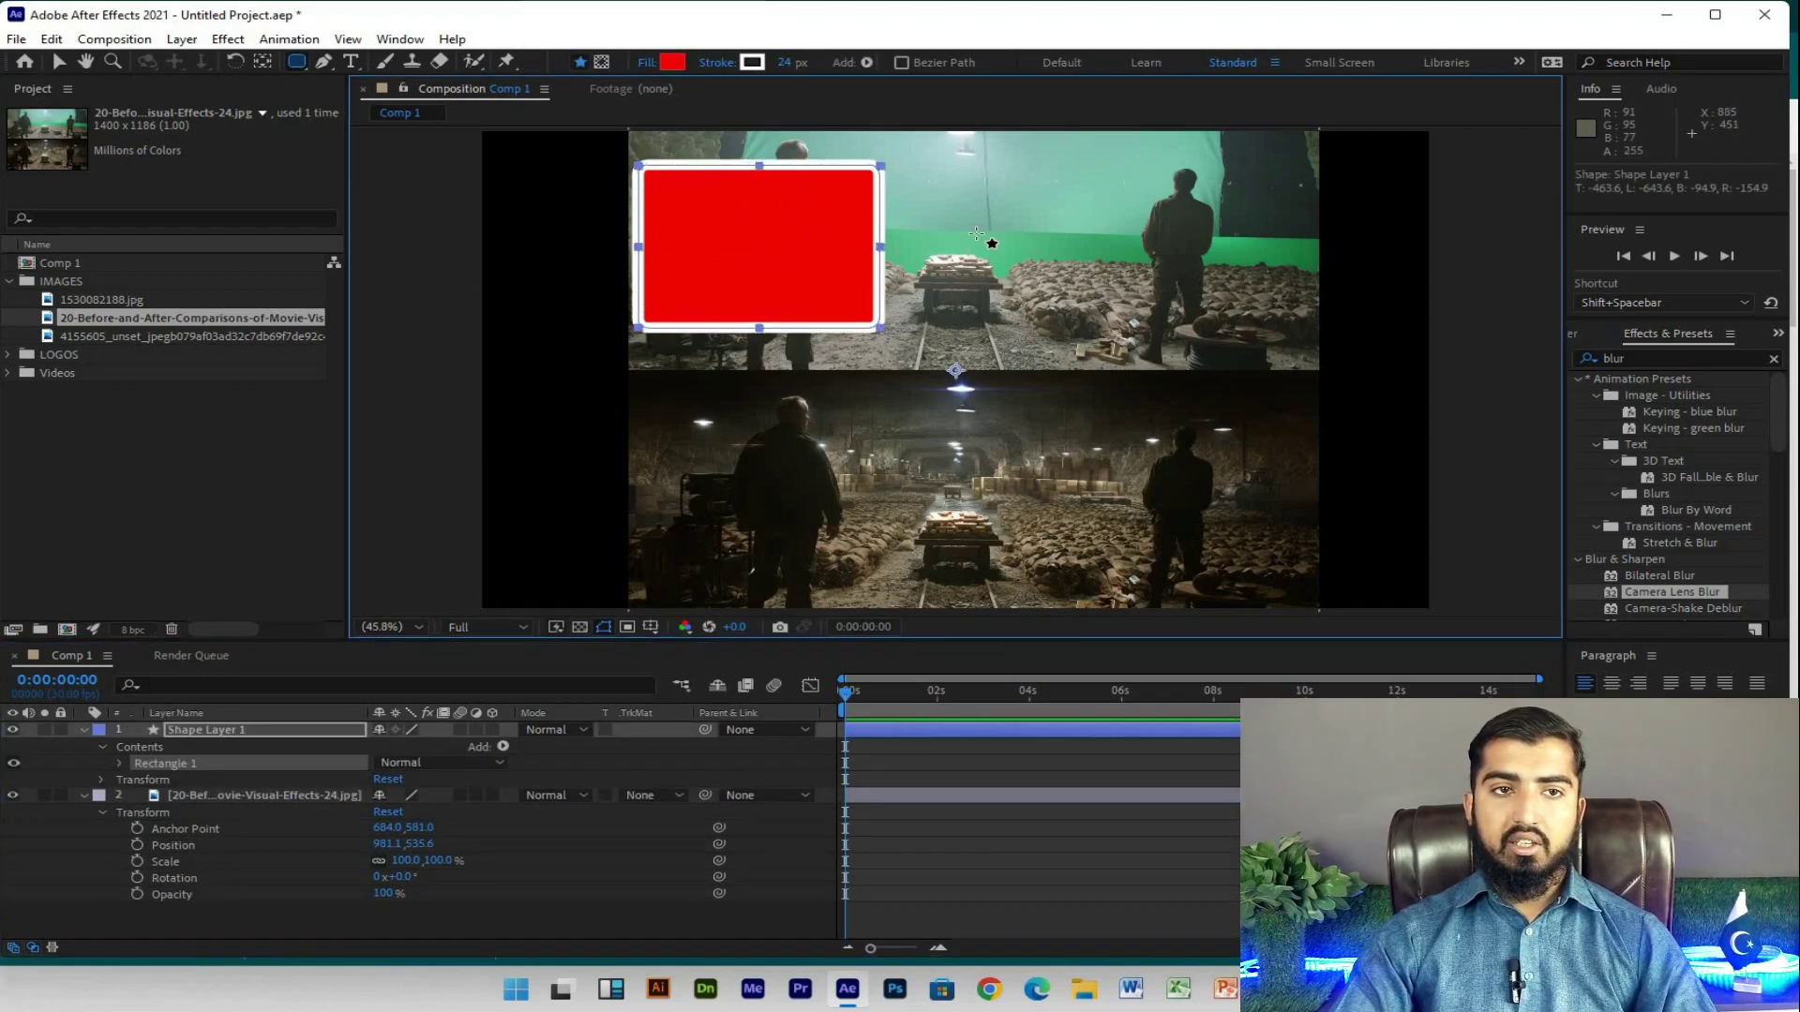
pyautogui.moveTo(966, 158); pyautogui.dragTo(1237, 245)
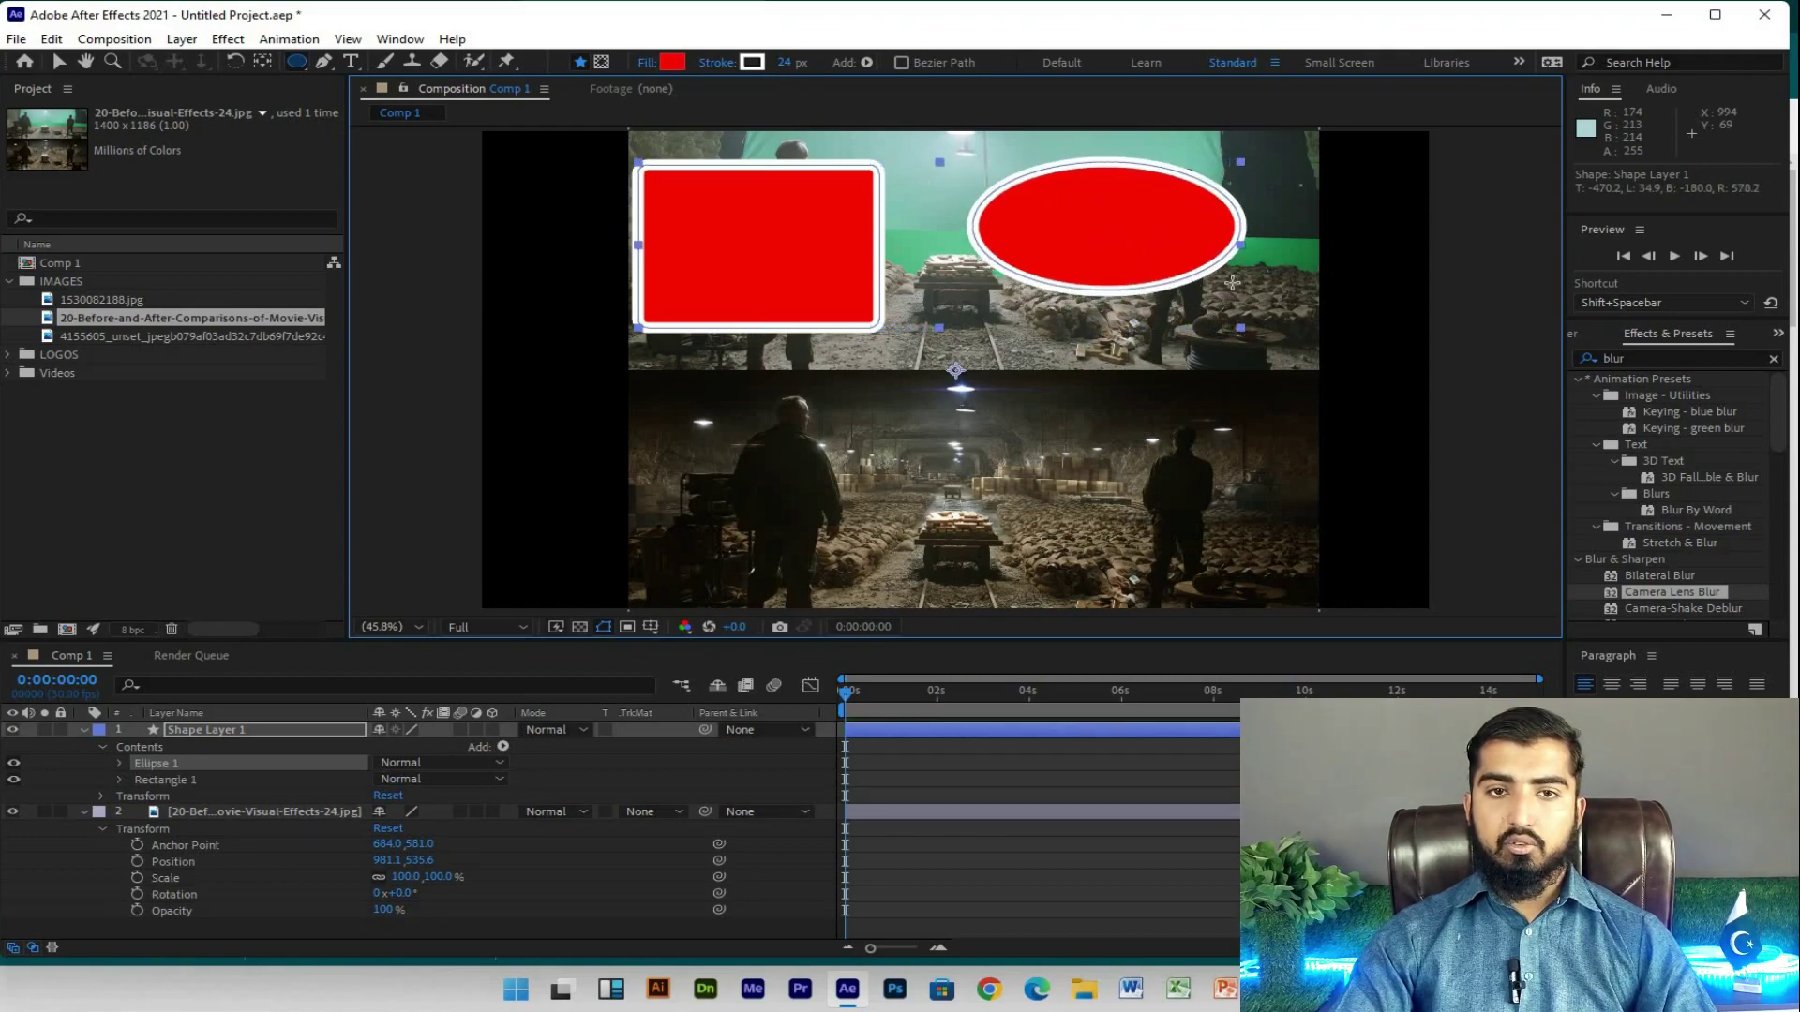
pyautogui.moveTo(1238, 246)
pyautogui.mouseDown()
pyautogui.moveTo(1197, 291)
pyautogui.moveTo(1135, 290)
pyautogui.moveTo(1166, 302)
pyautogui.mouseUp()
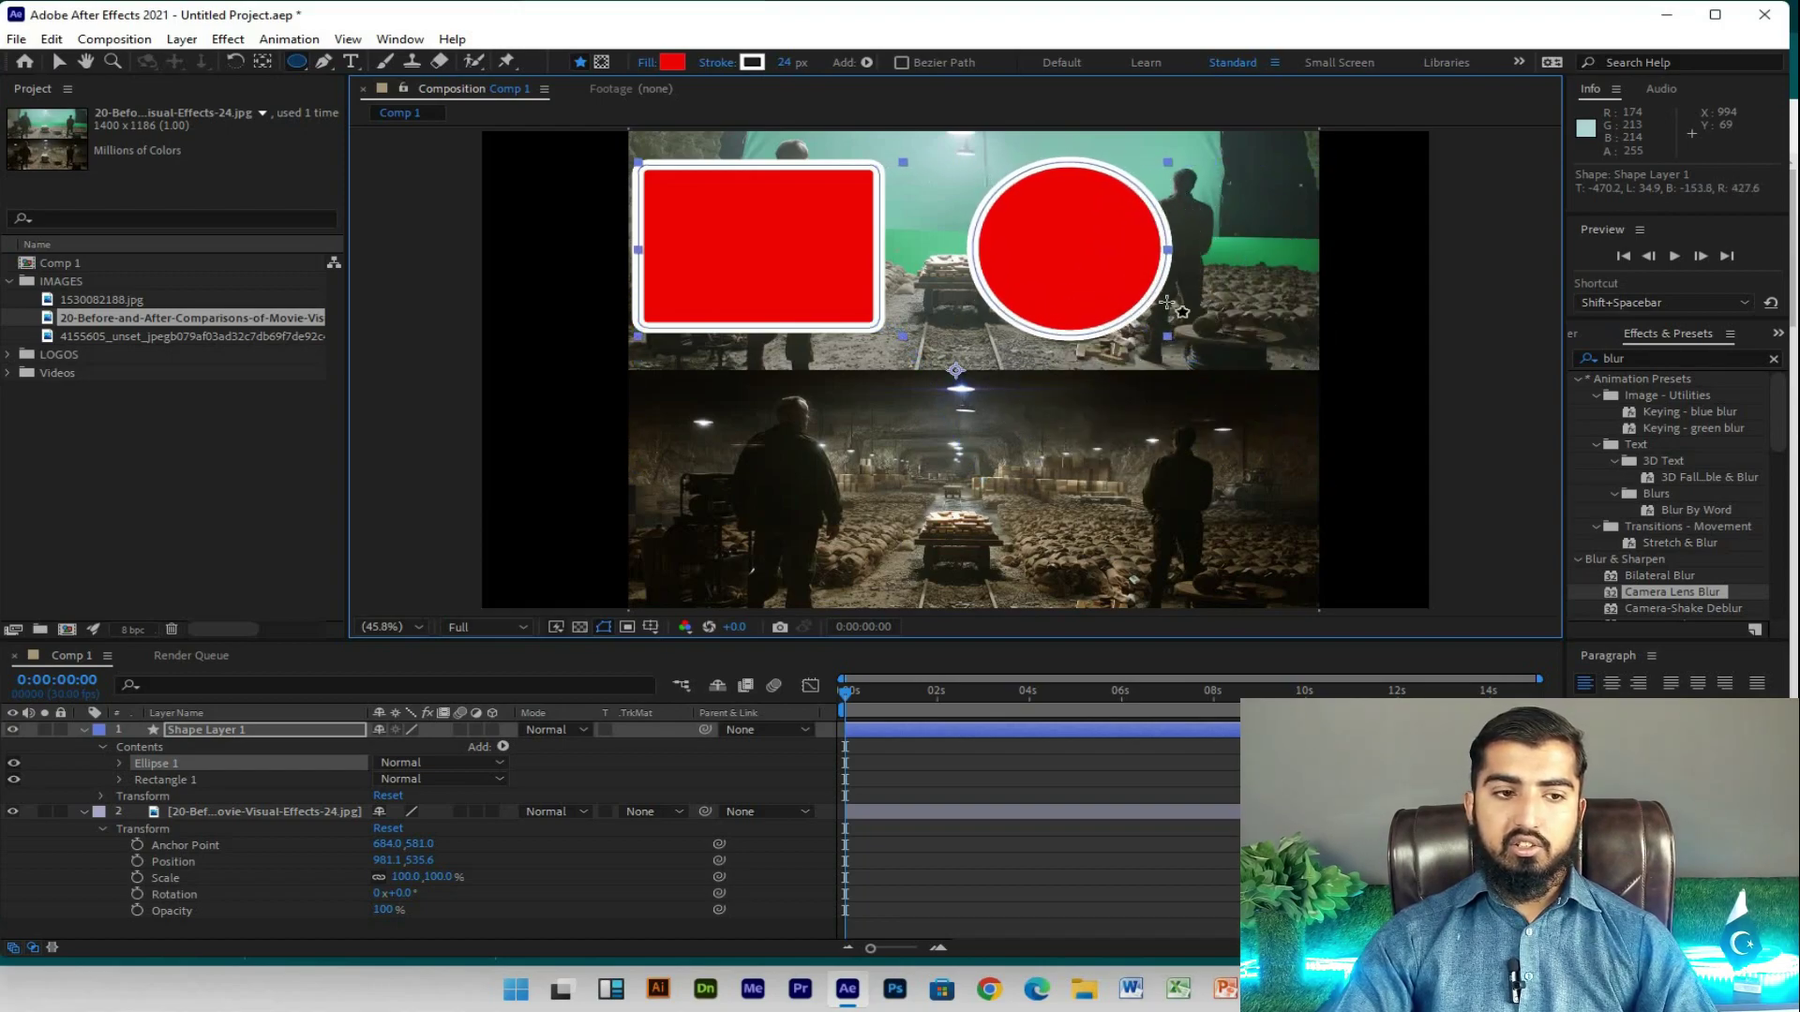
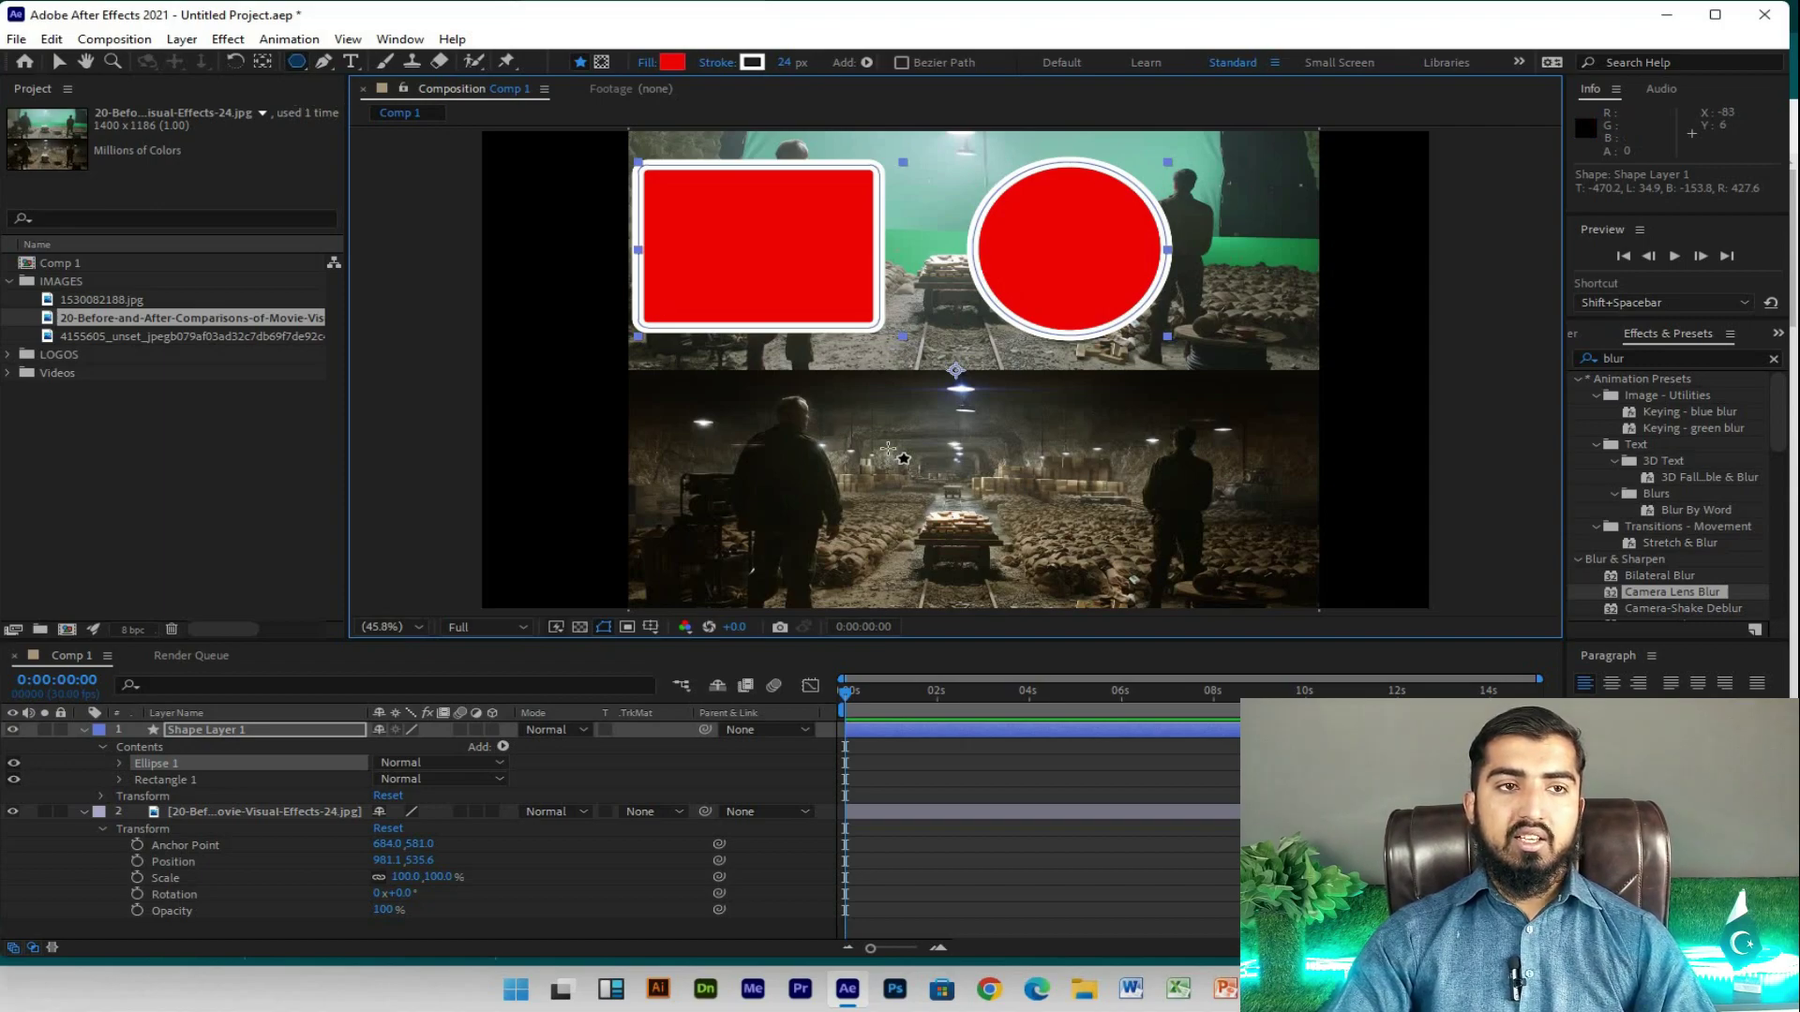
# Step: Draw a Polystar pentagon on the lower image with a blue fill and 8 px stroke
pyautogui.moveTo(886, 448)
pyautogui.mouseDown()
pyautogui.moveTo(997, 488)
pyautogui.moveTo(980, 474)
pyautogui.mouseUp()
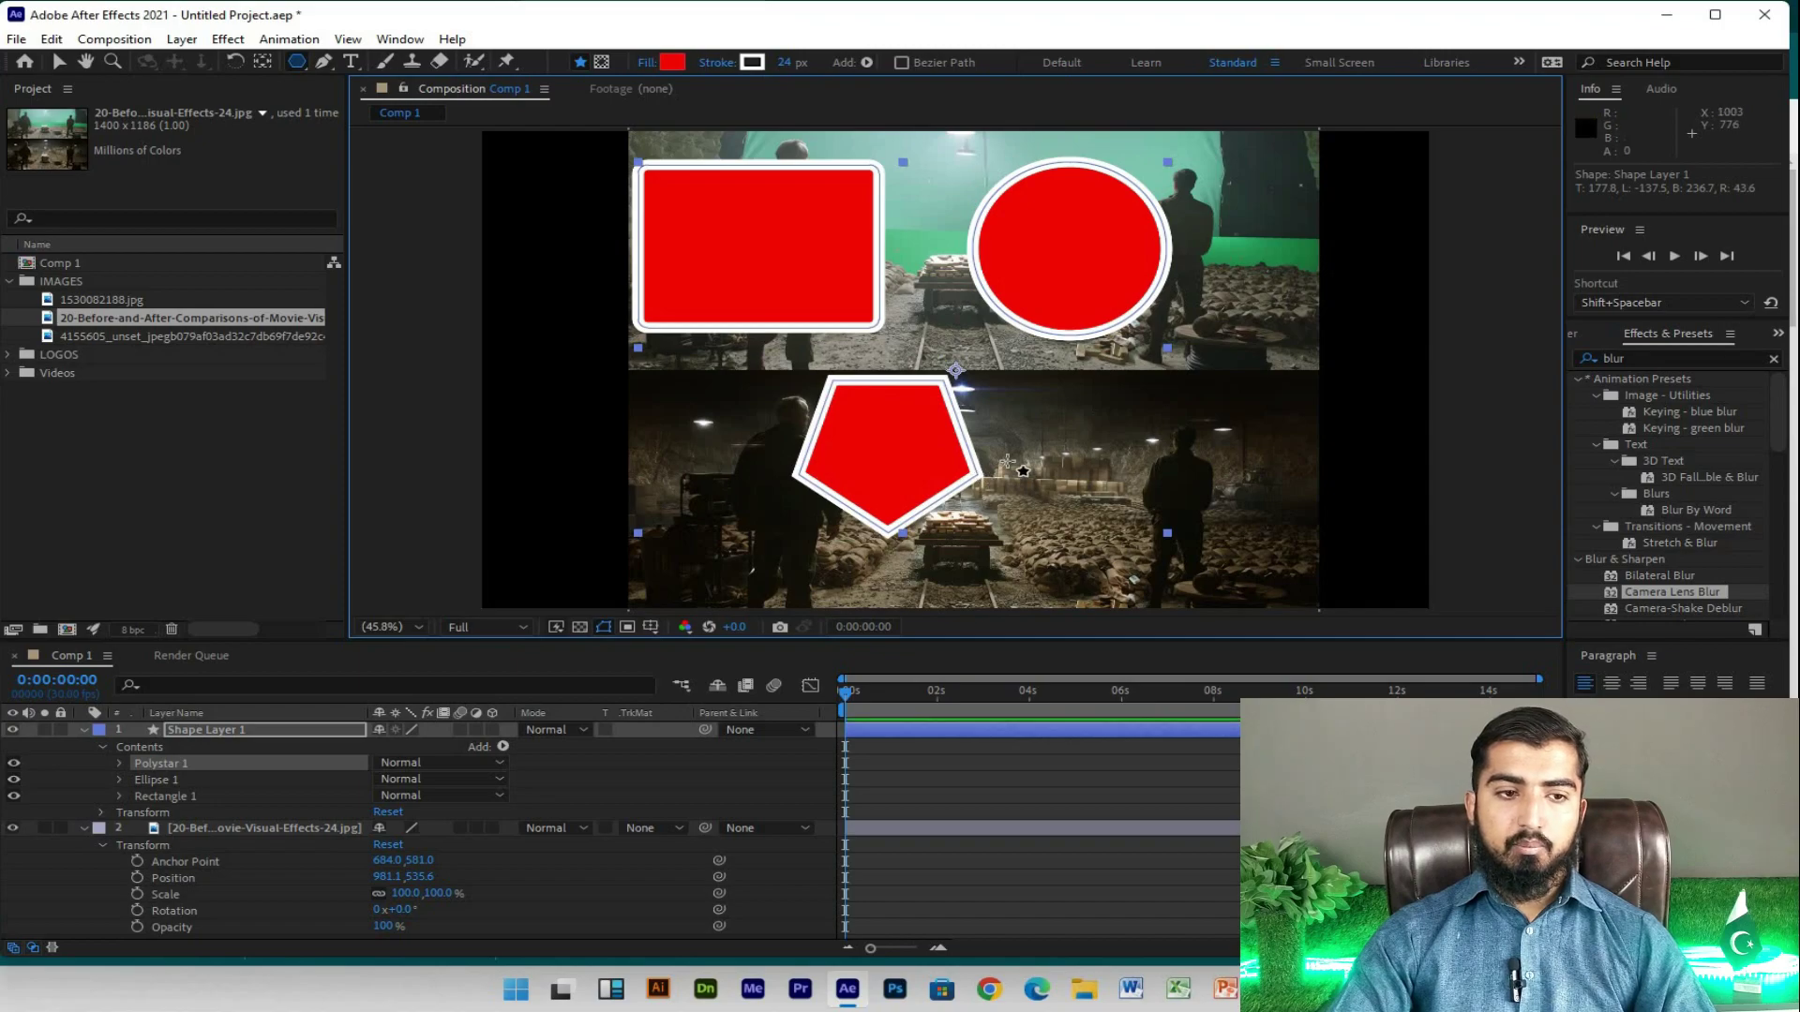
pyautogui.click(119, 763)
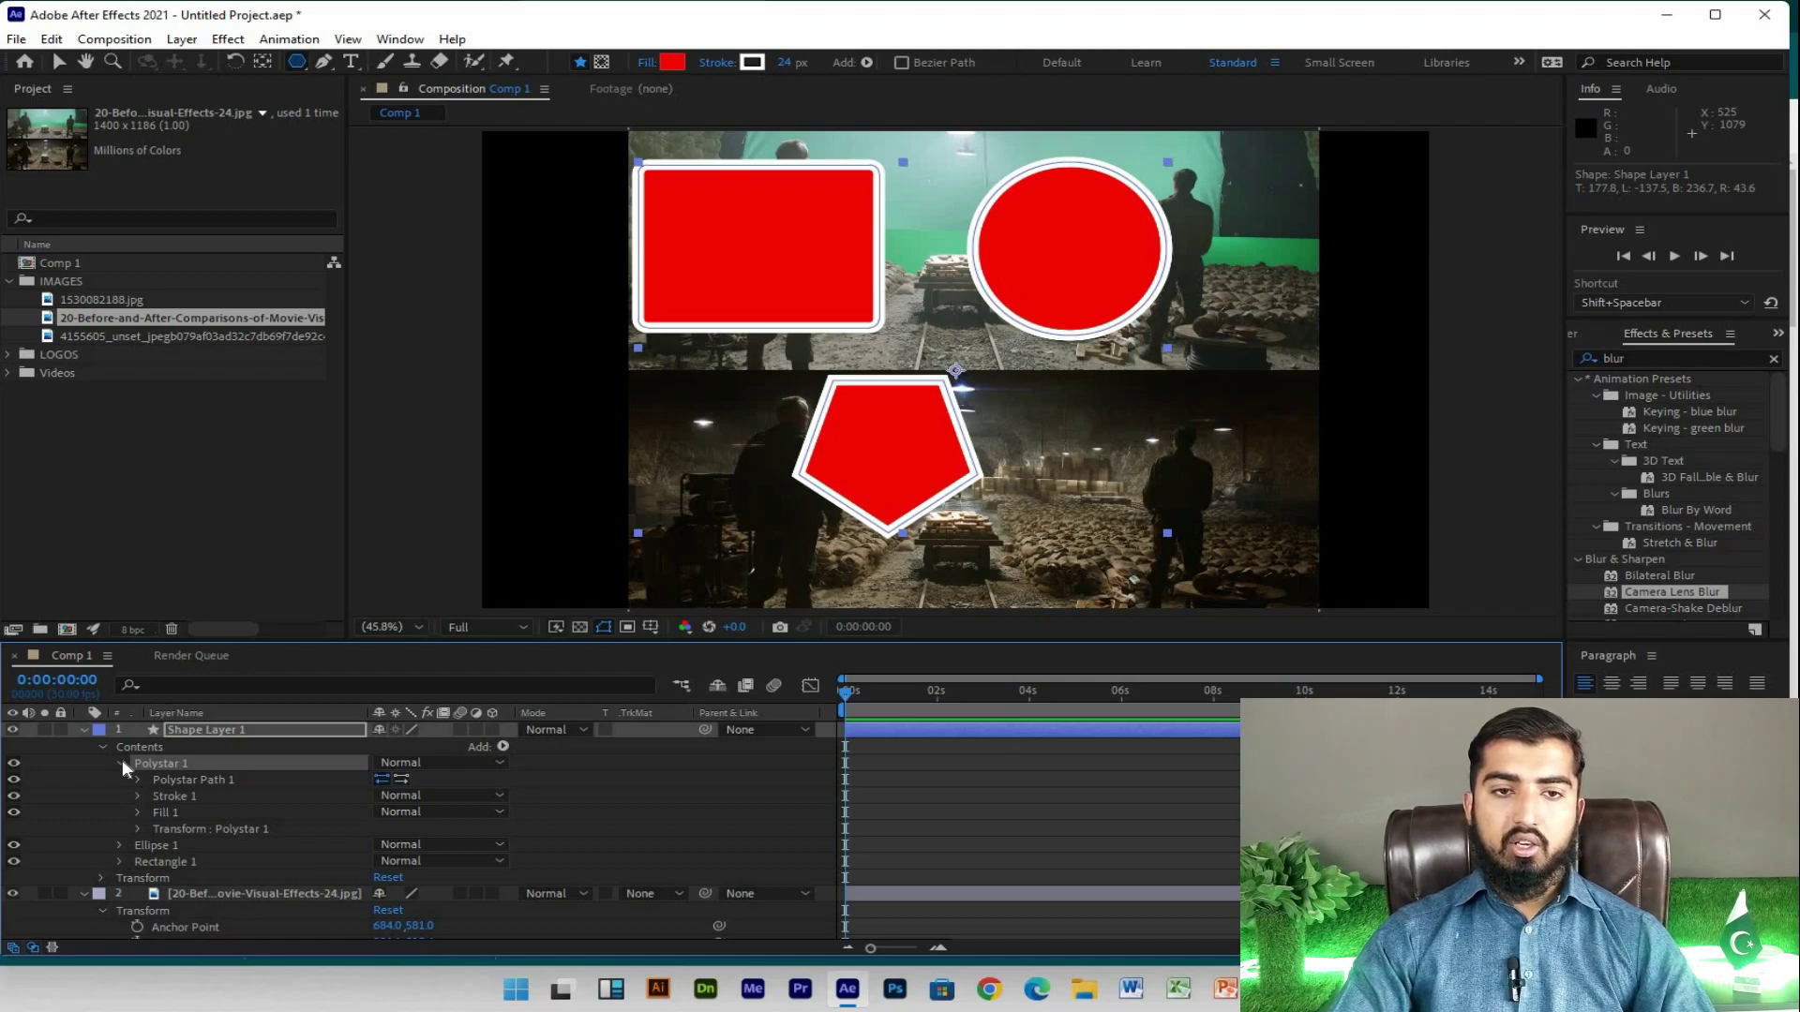
pyautogui.click(120, 762)
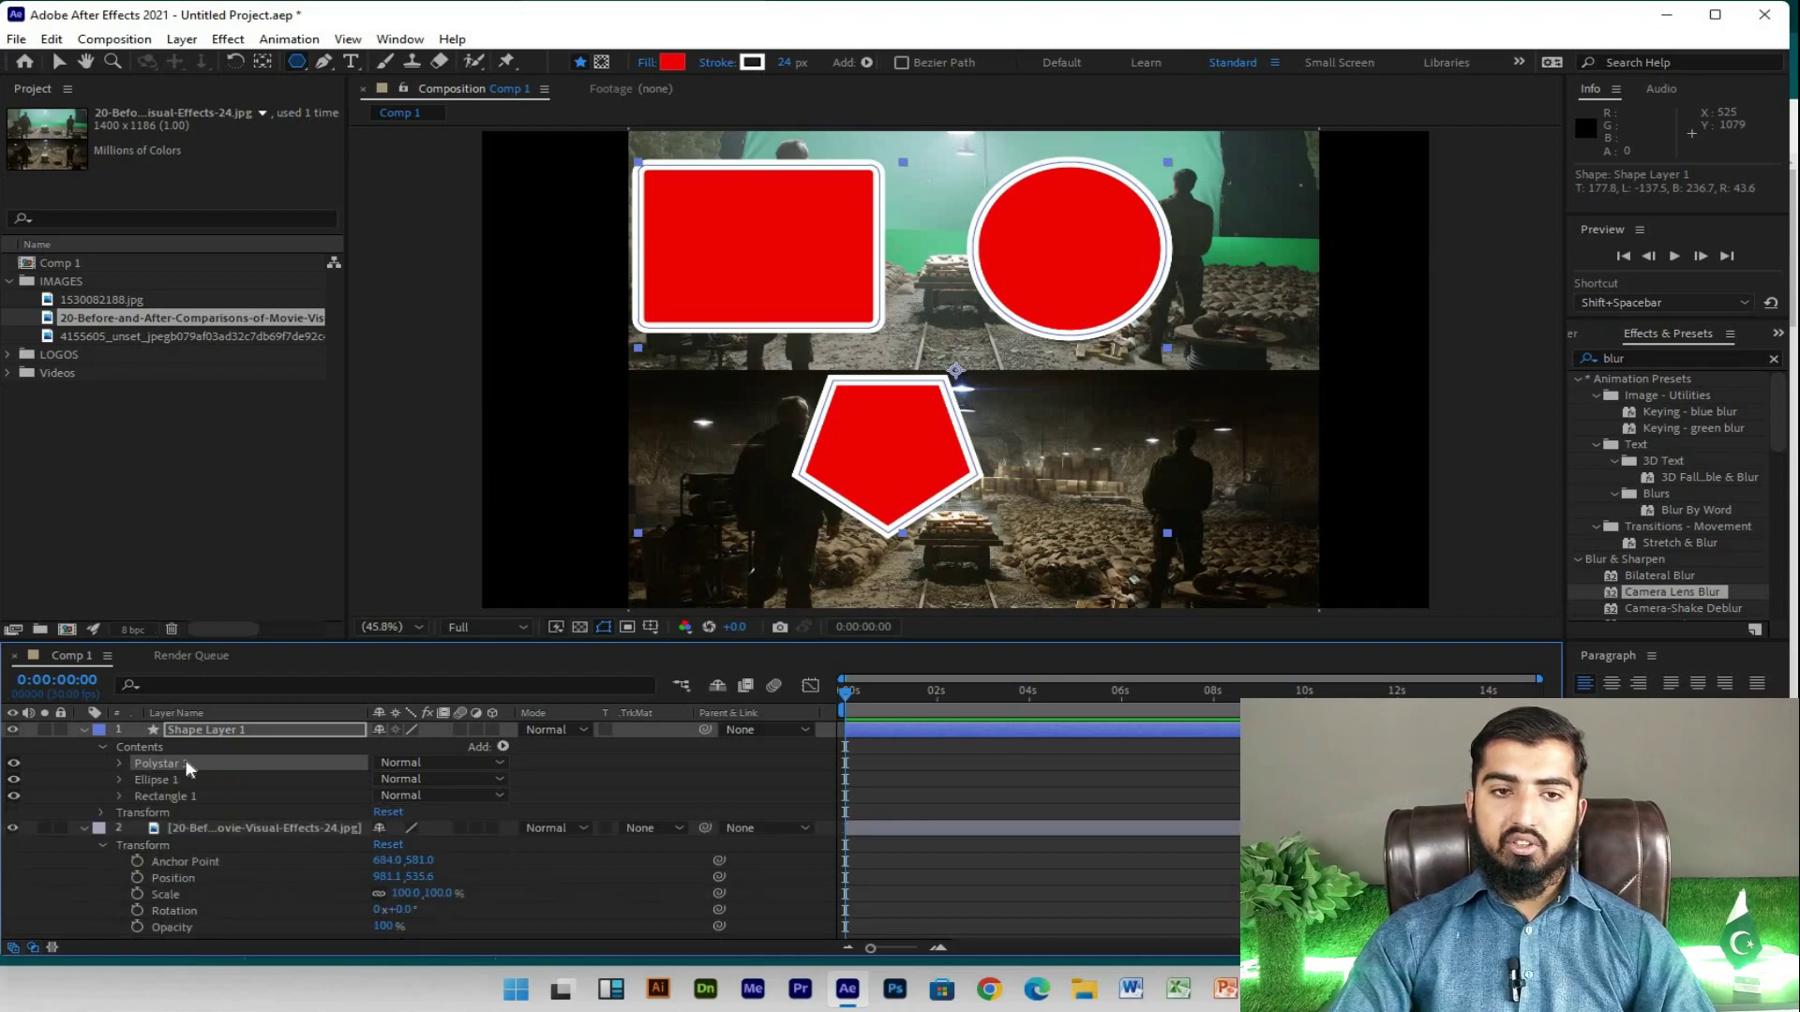
pyautogui.click(671, 61)
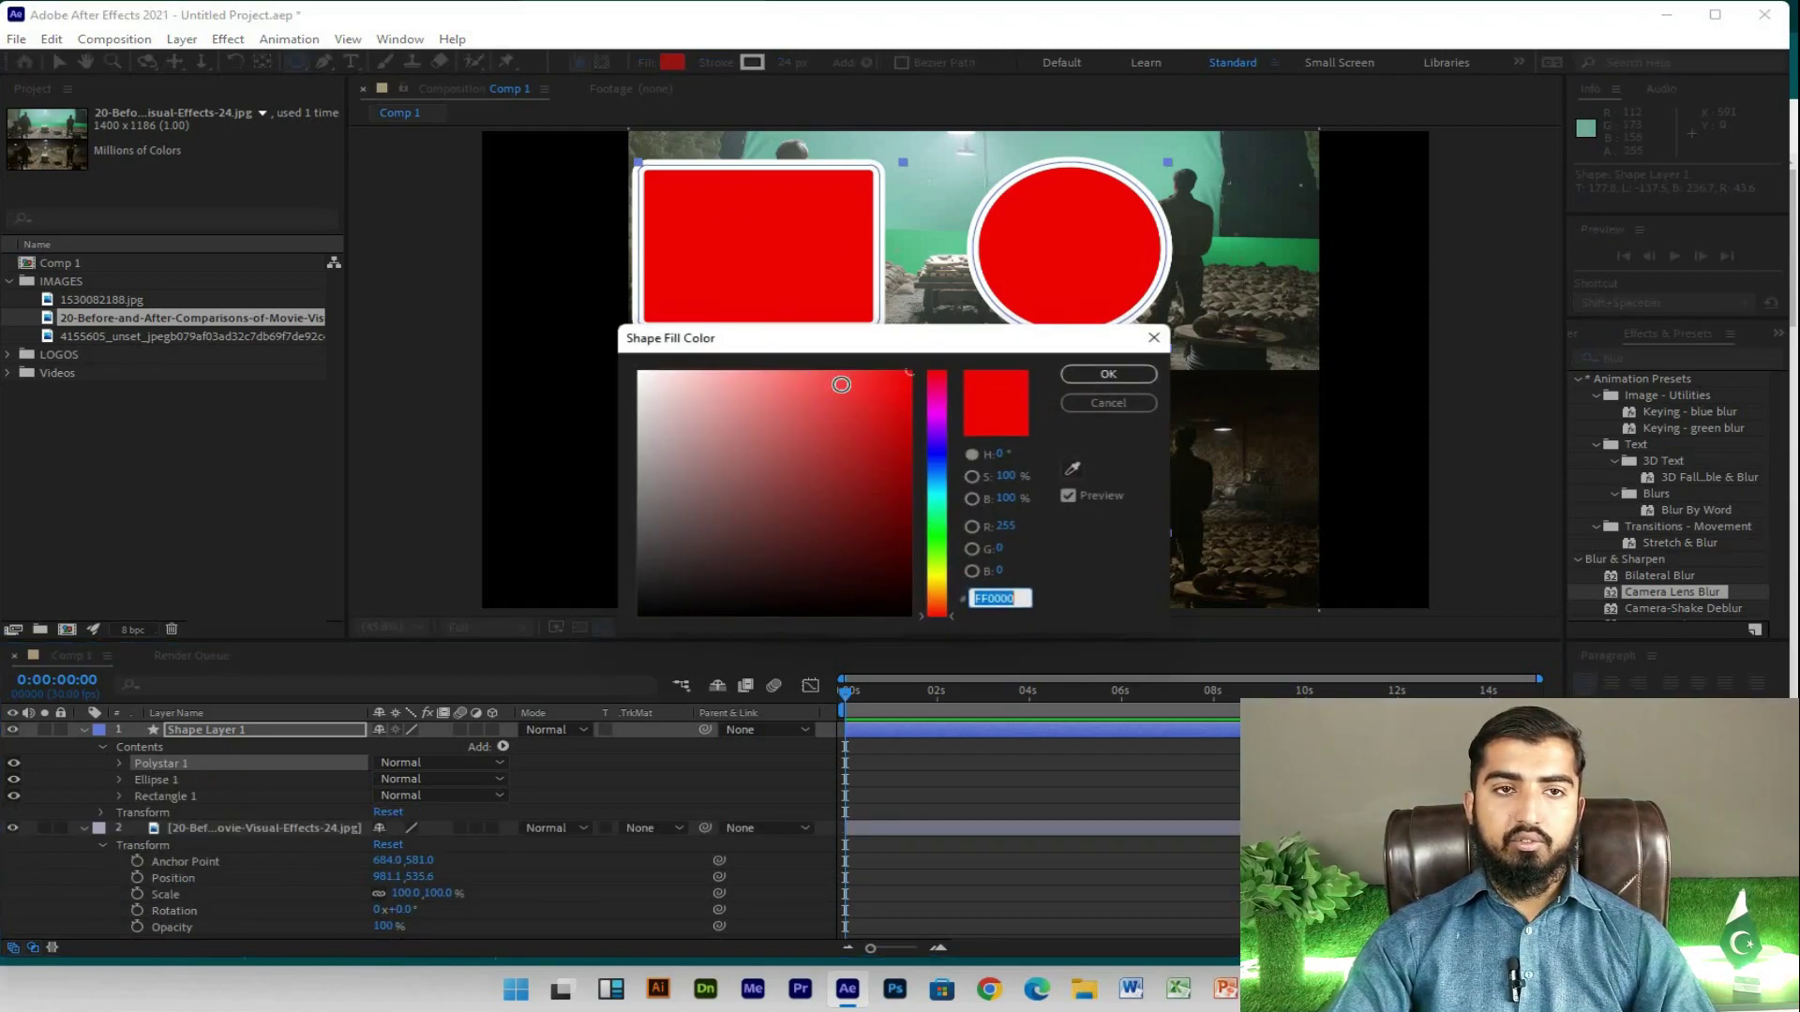
pyautogui.click(937, 474)
pyautogui.click(1087, 375)
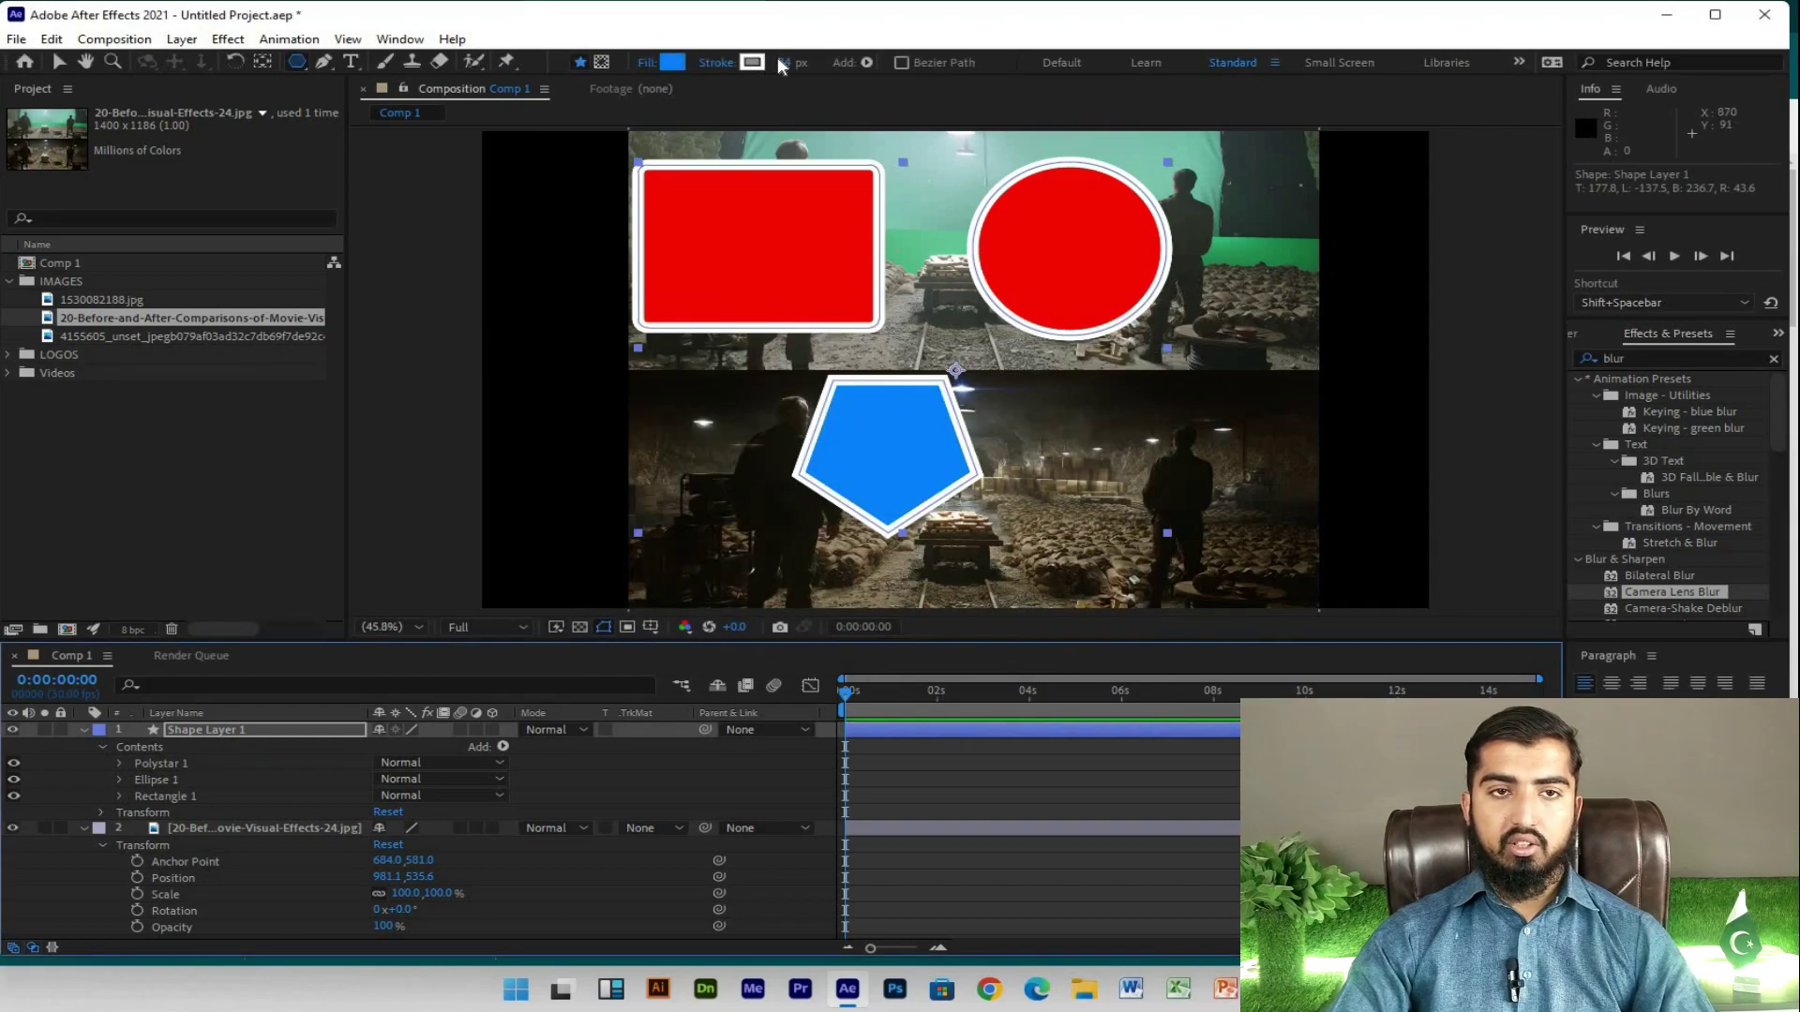
pyautogui.moveTo(770, 60); pyautogui.dragTo(772, 69)
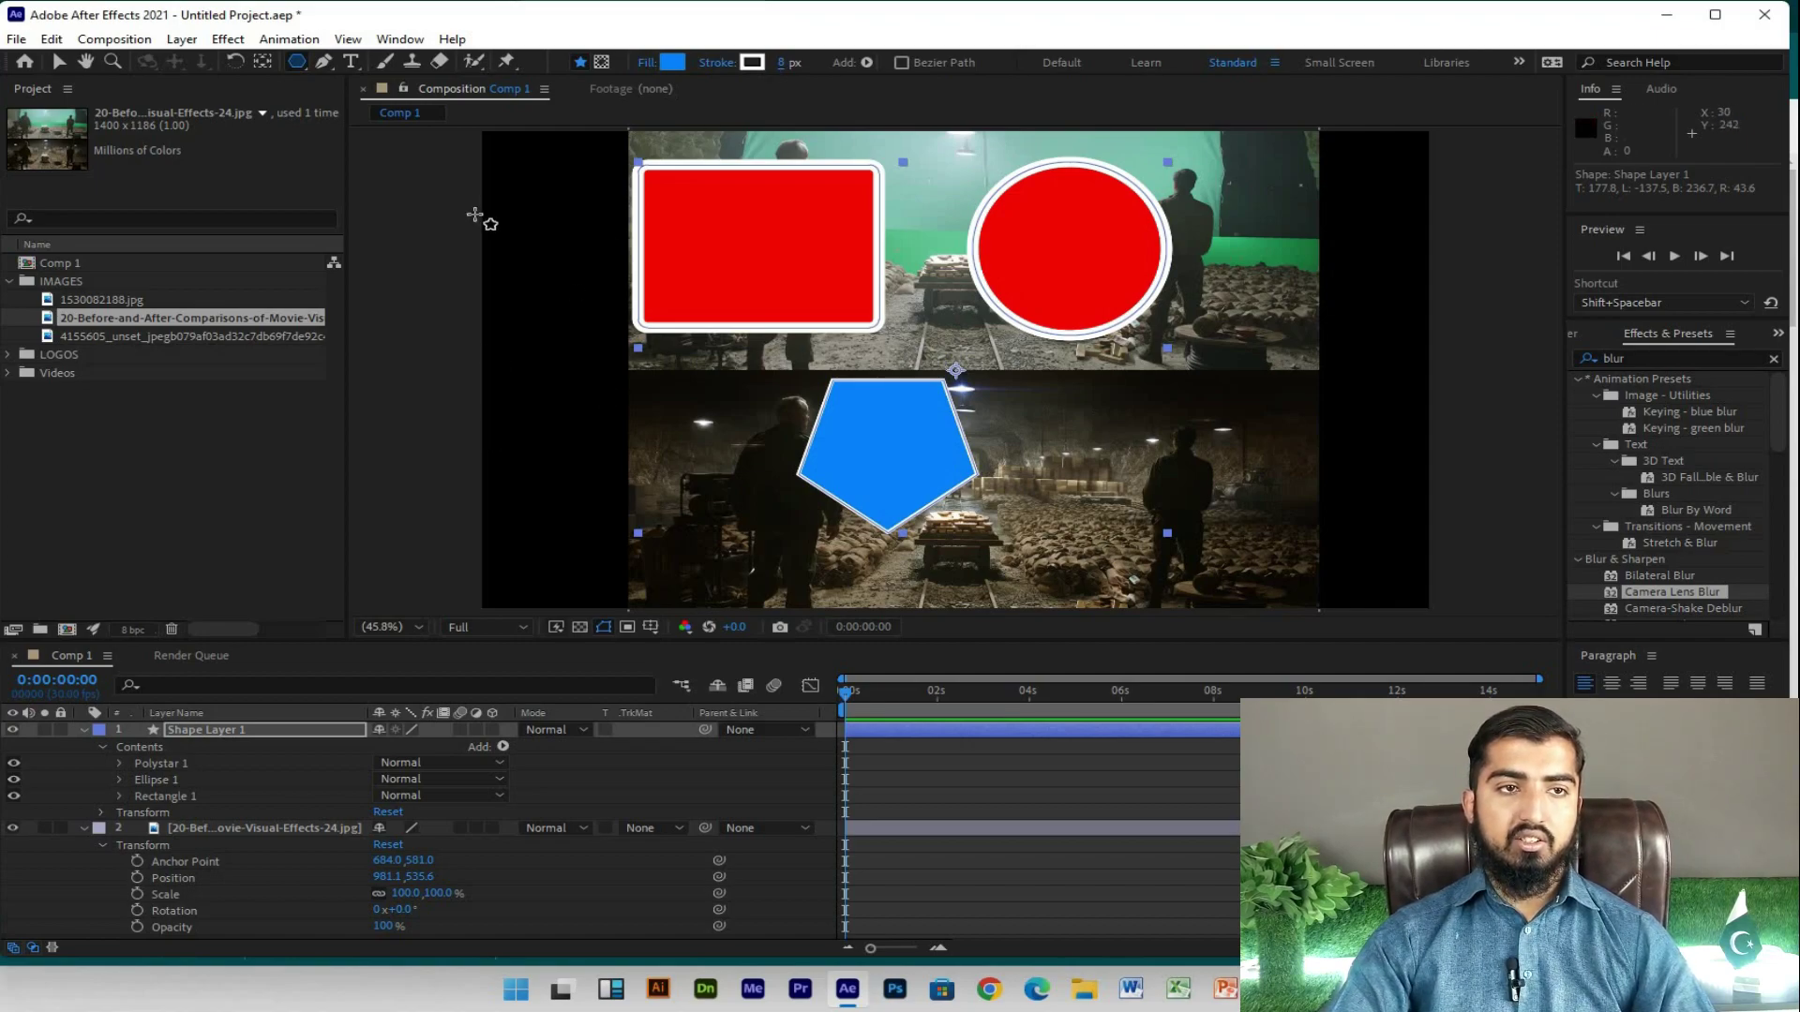
# Step: Draw a blue star right of the pentagon and select Shape Layer 1 for deletion
pyautogui.press('q')
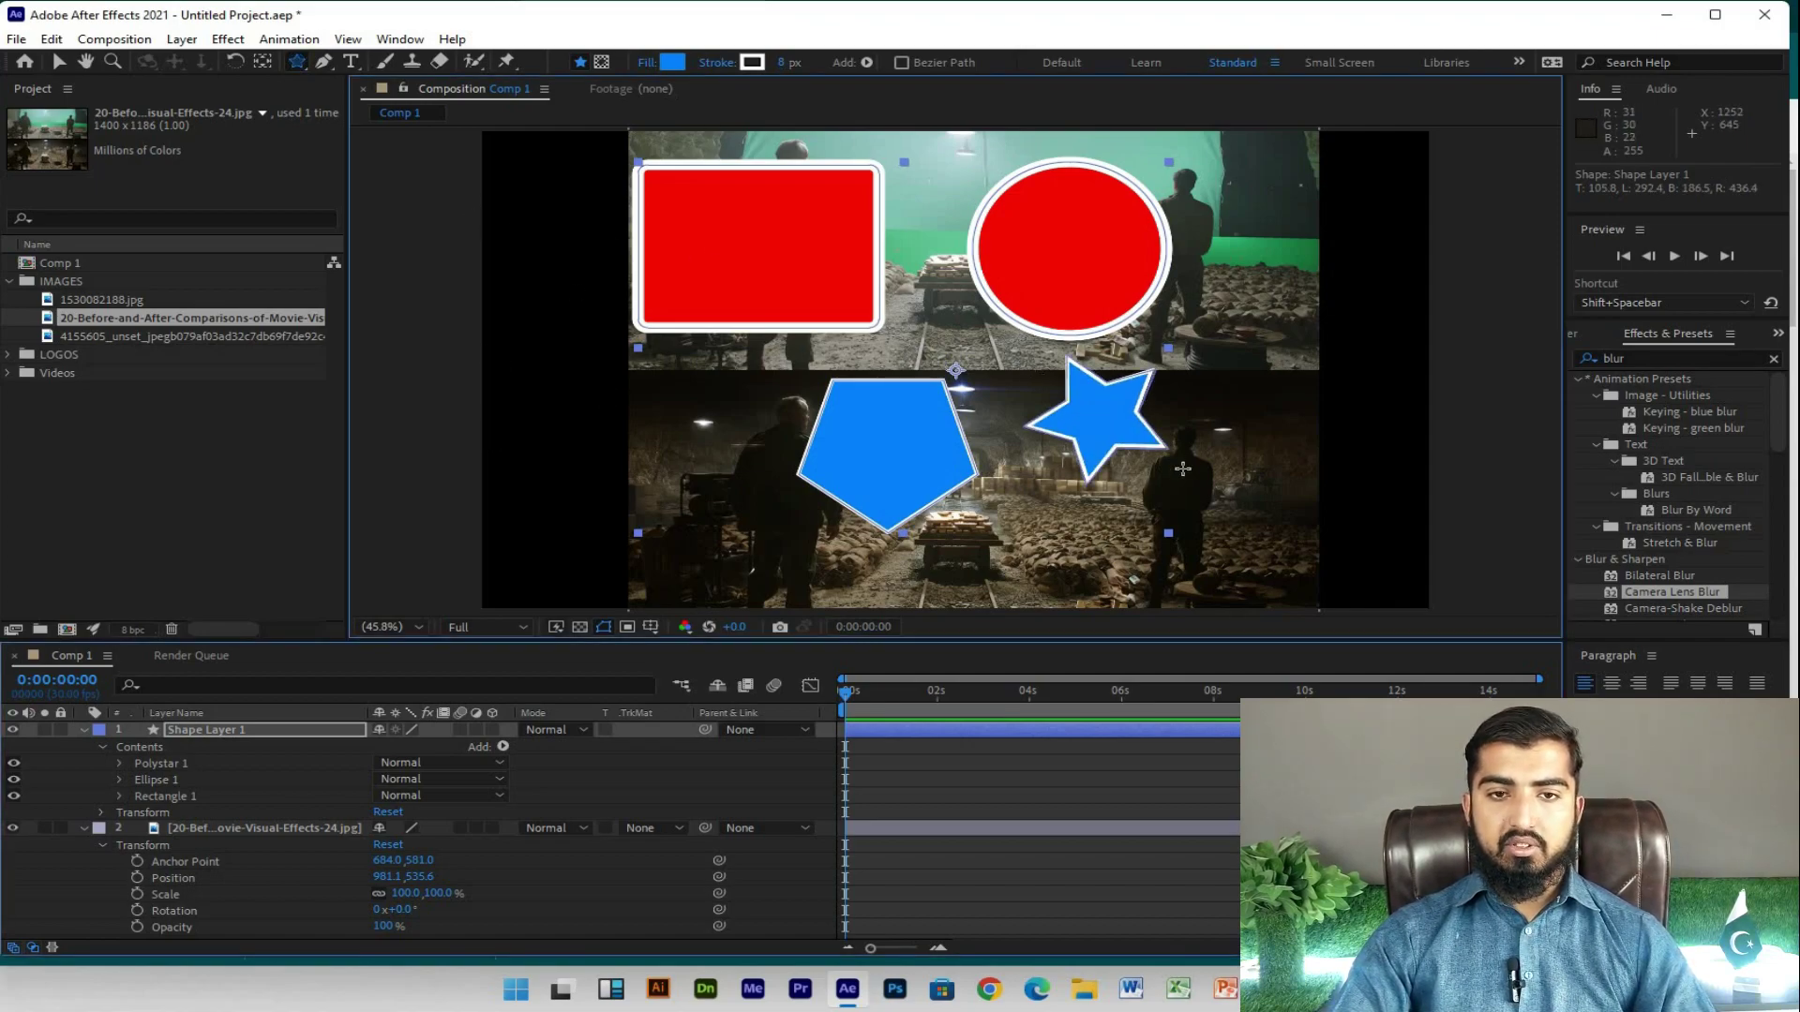
pyautogui.moveTo(1090, 418); pyautogui.dragTo(1183, 466)
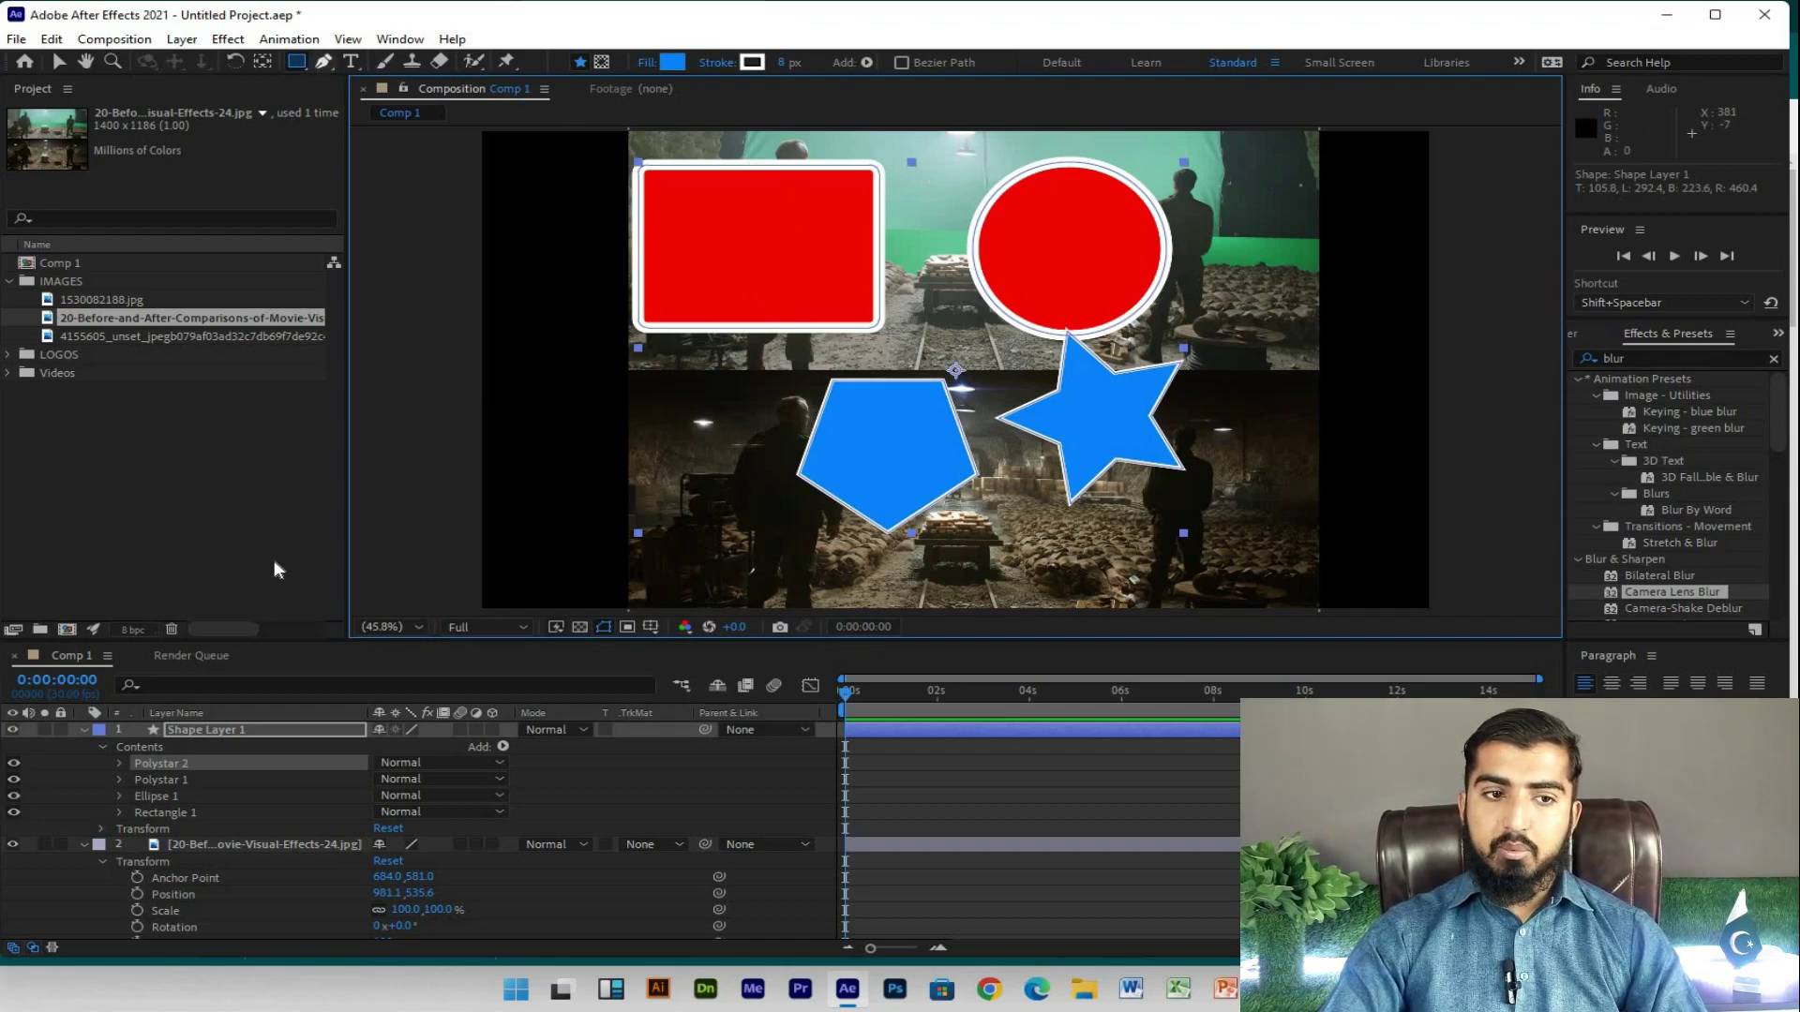
pyautogui.click(195, 728)
pyautogui.press('Delete')
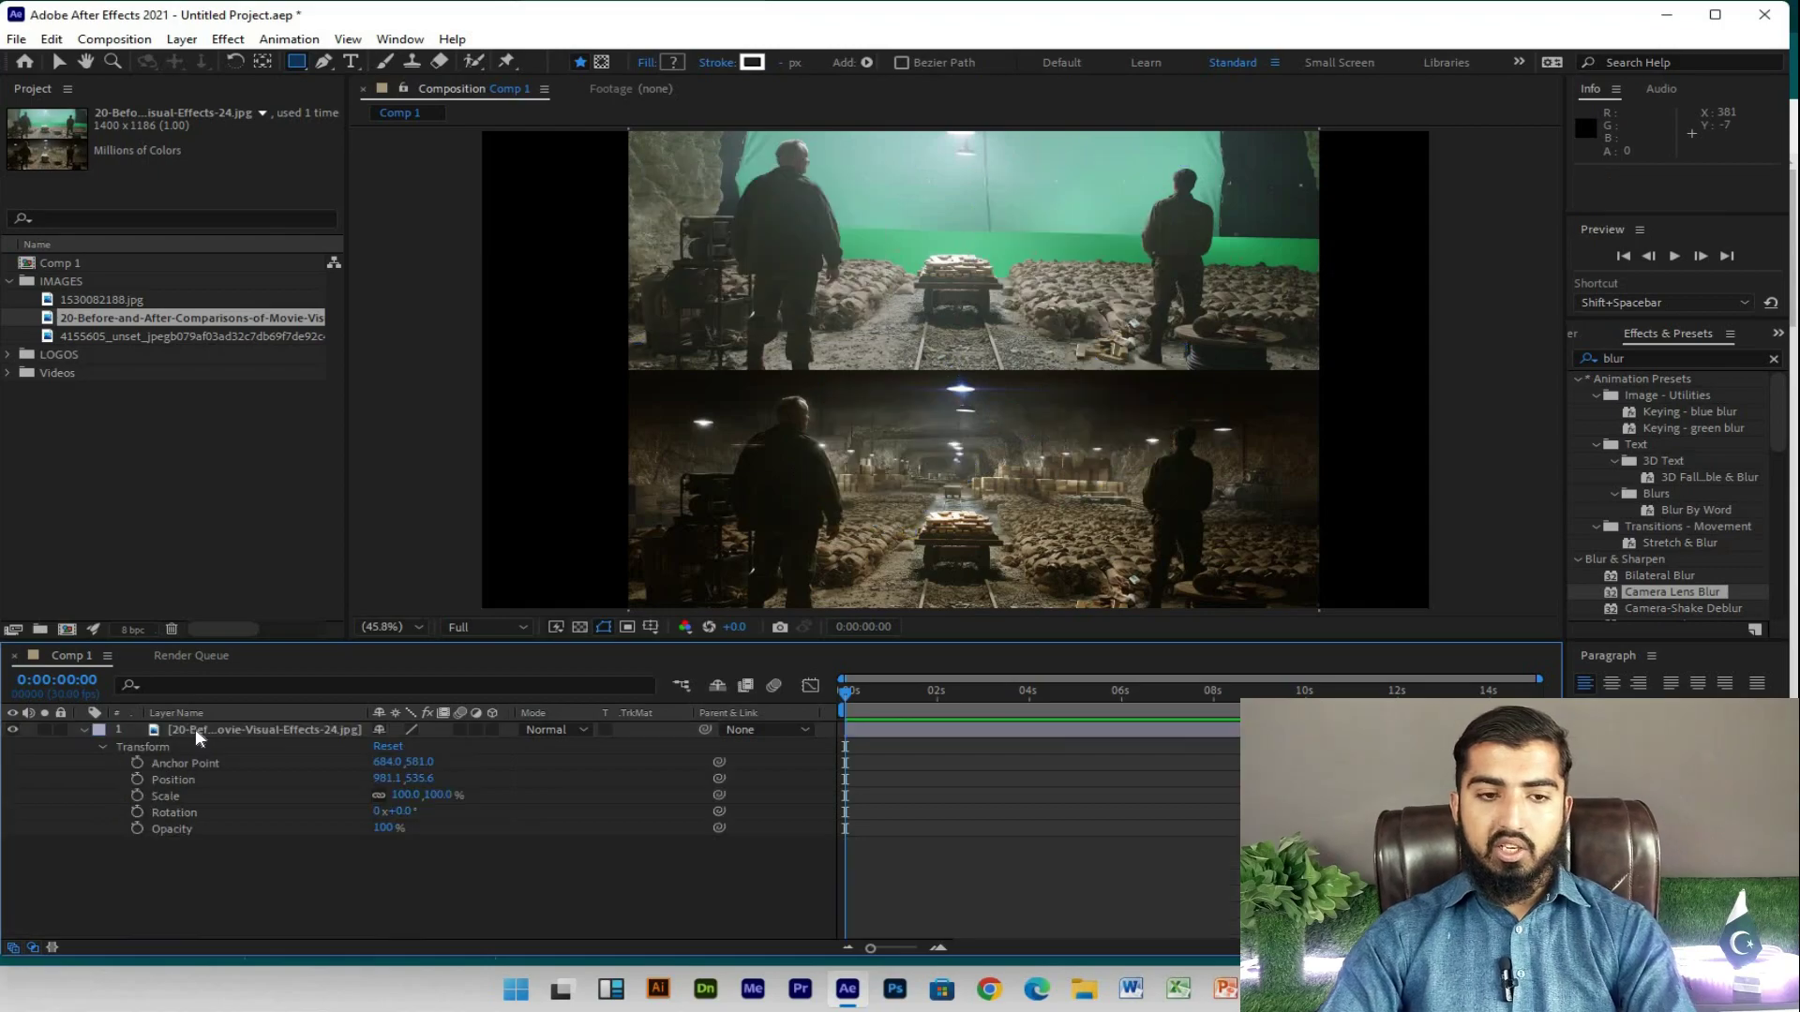
pyautogui.click(325, 61)
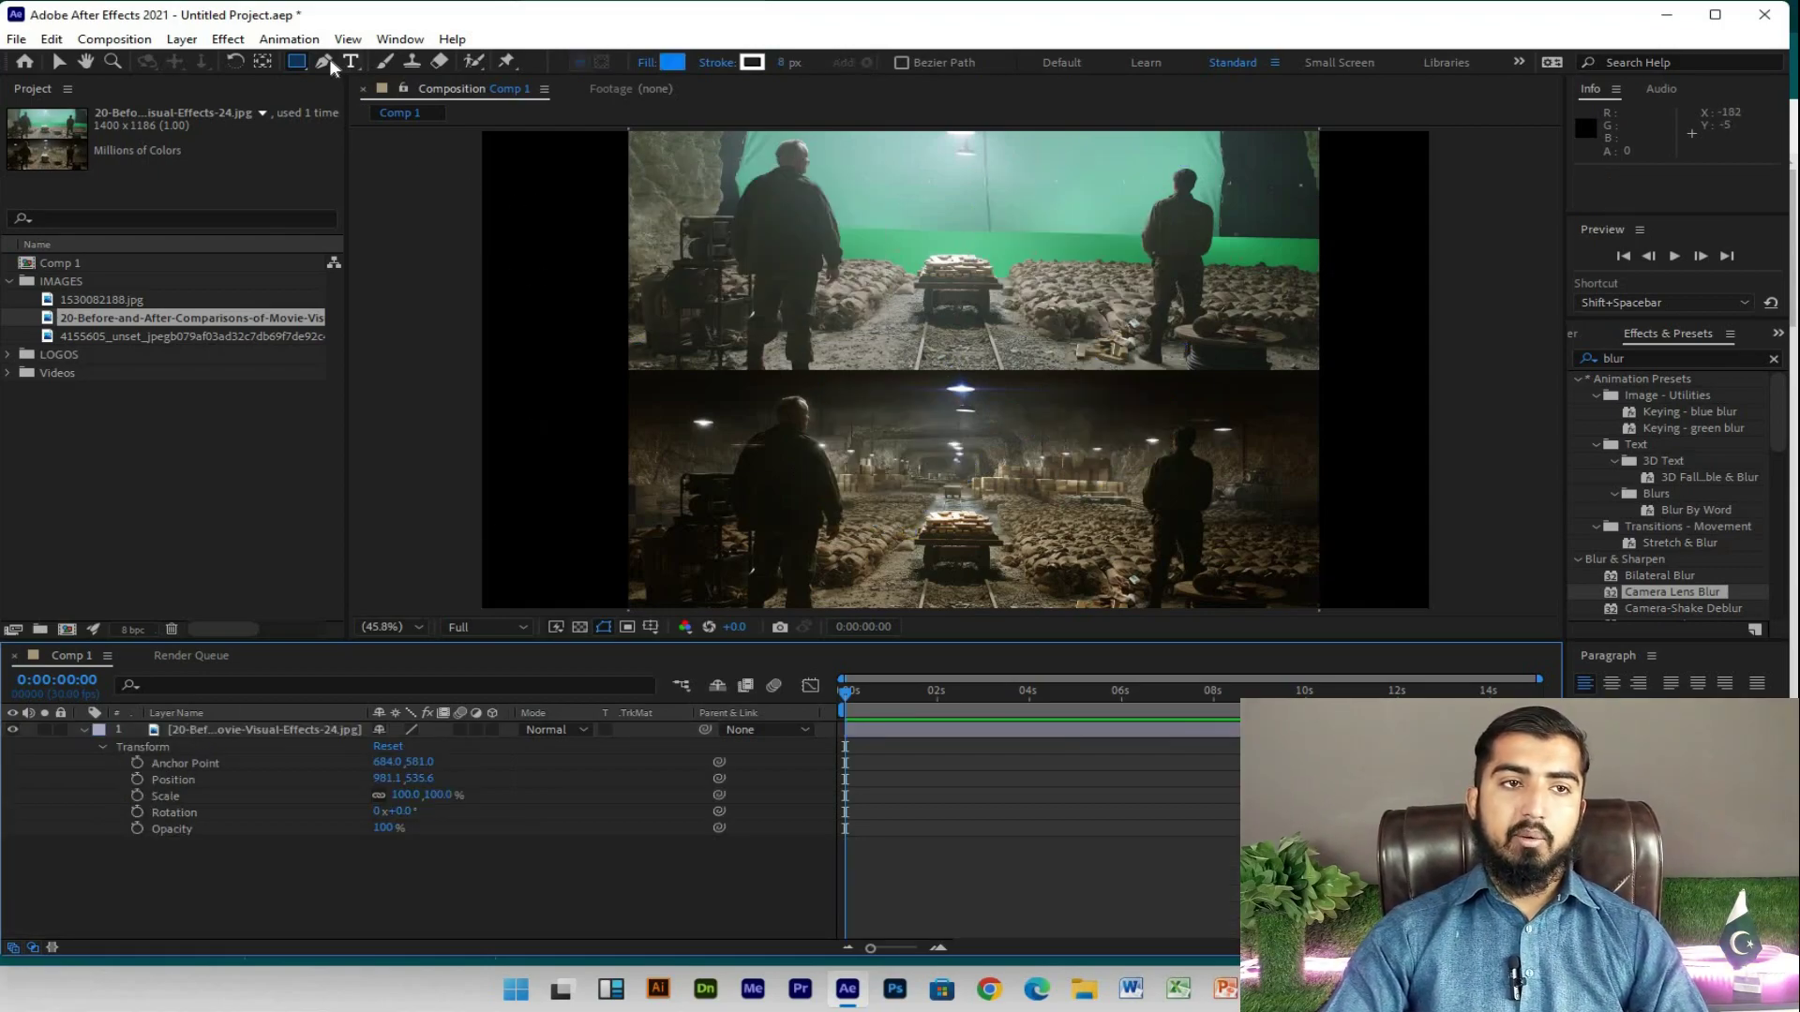
pyautogui.click(697, 373)
pyautogui.moveTo(1233, 376); pyautogui.dragTo(1509, 605)
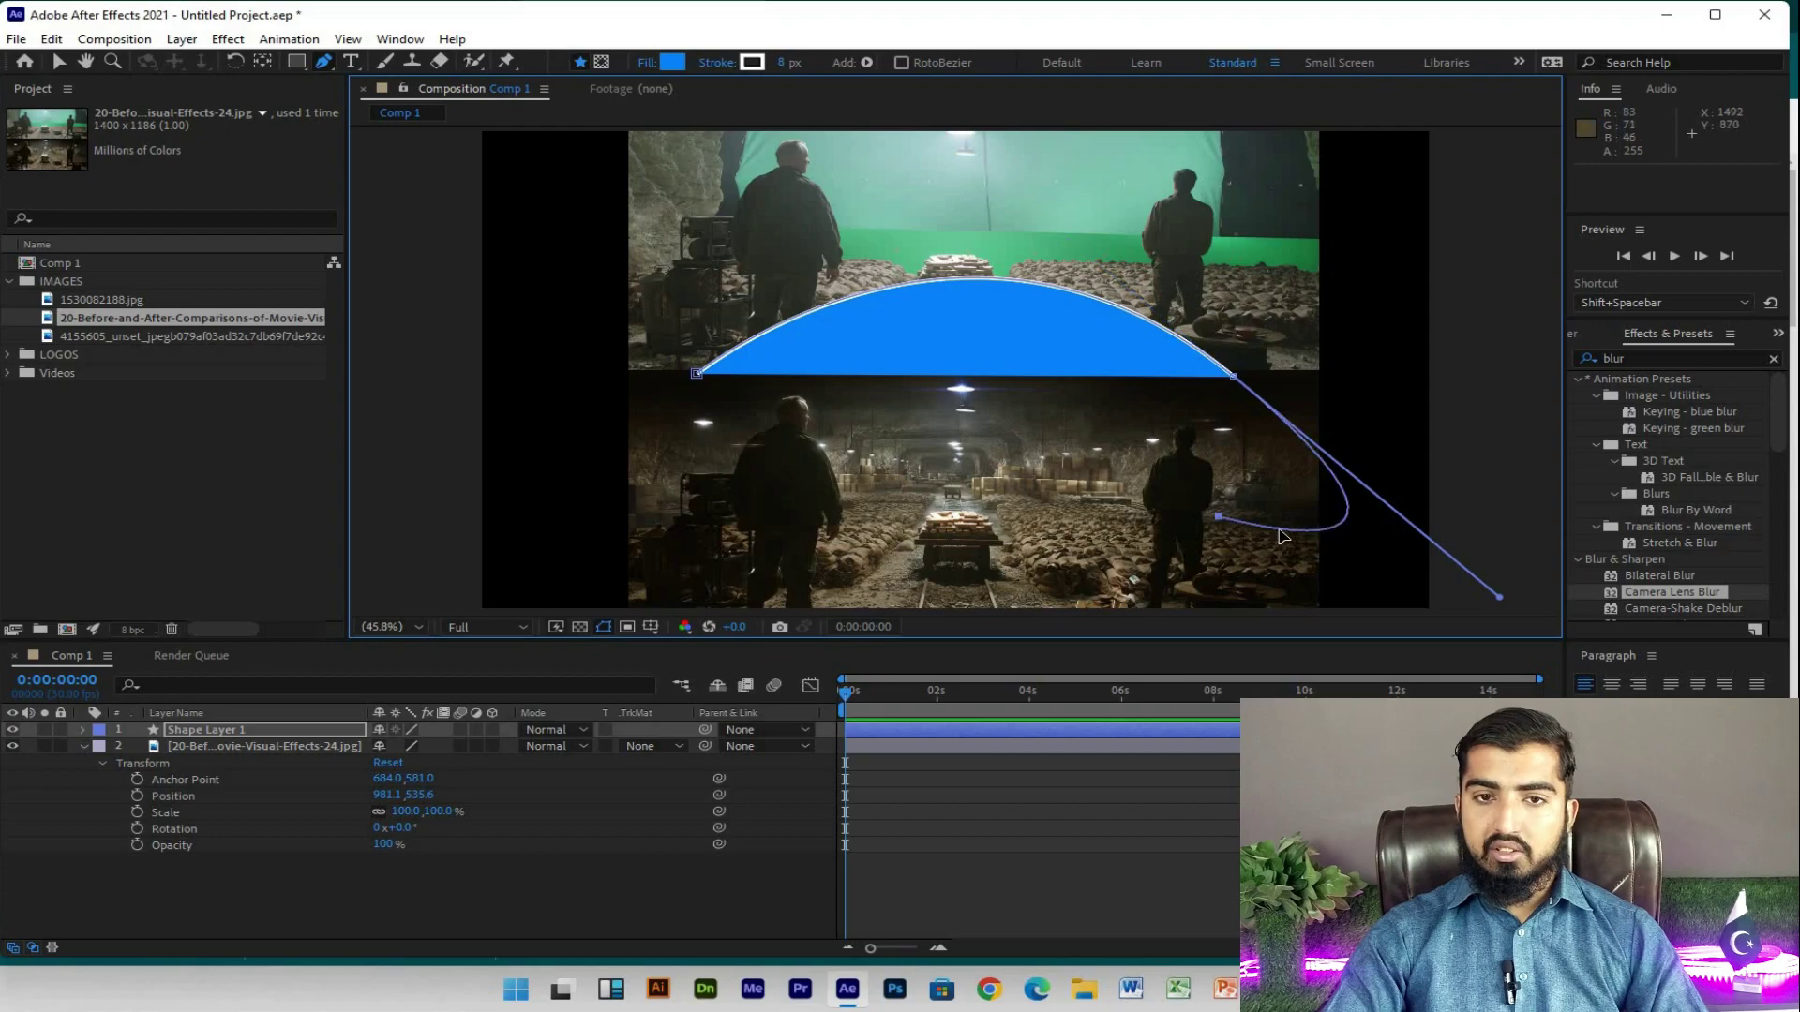
pyautogui.moveTo(1296, 533); pyautogui.dragTo(1139, 497)
pyautogui.moveTo(767, 484); pyautogui.dragTo(756, 537)
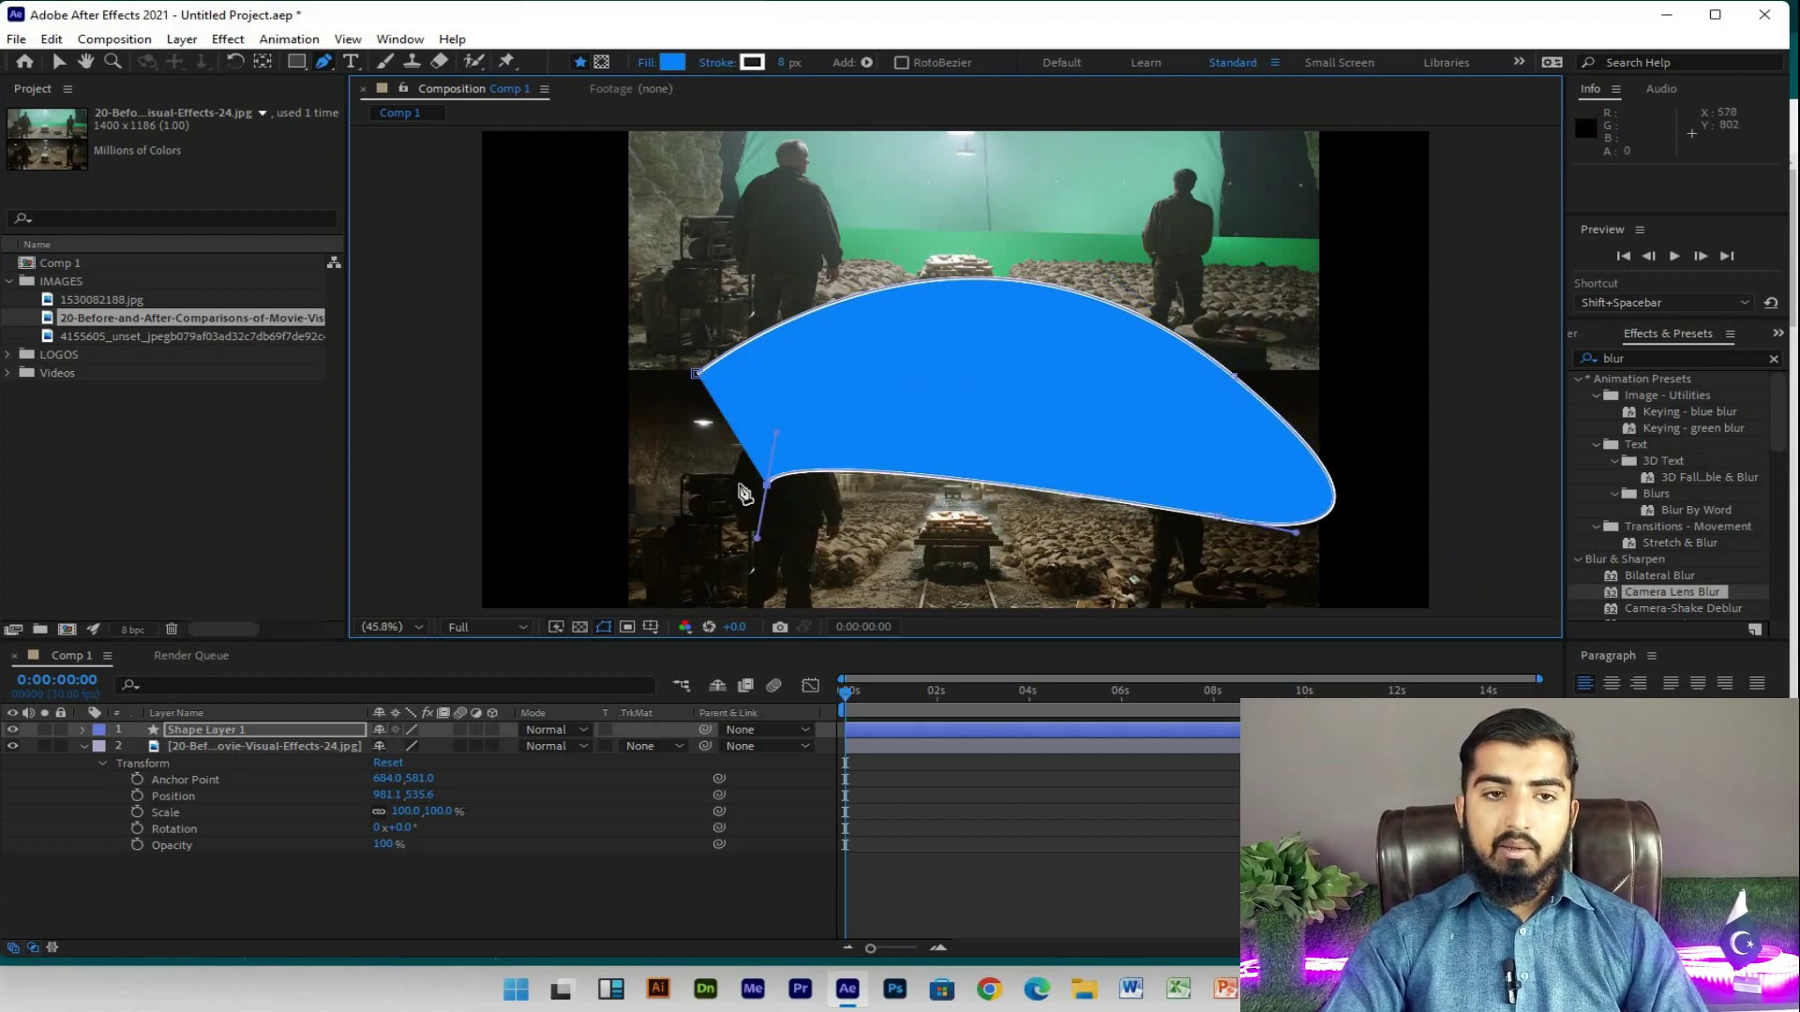
pyautogui.click(698, 376)
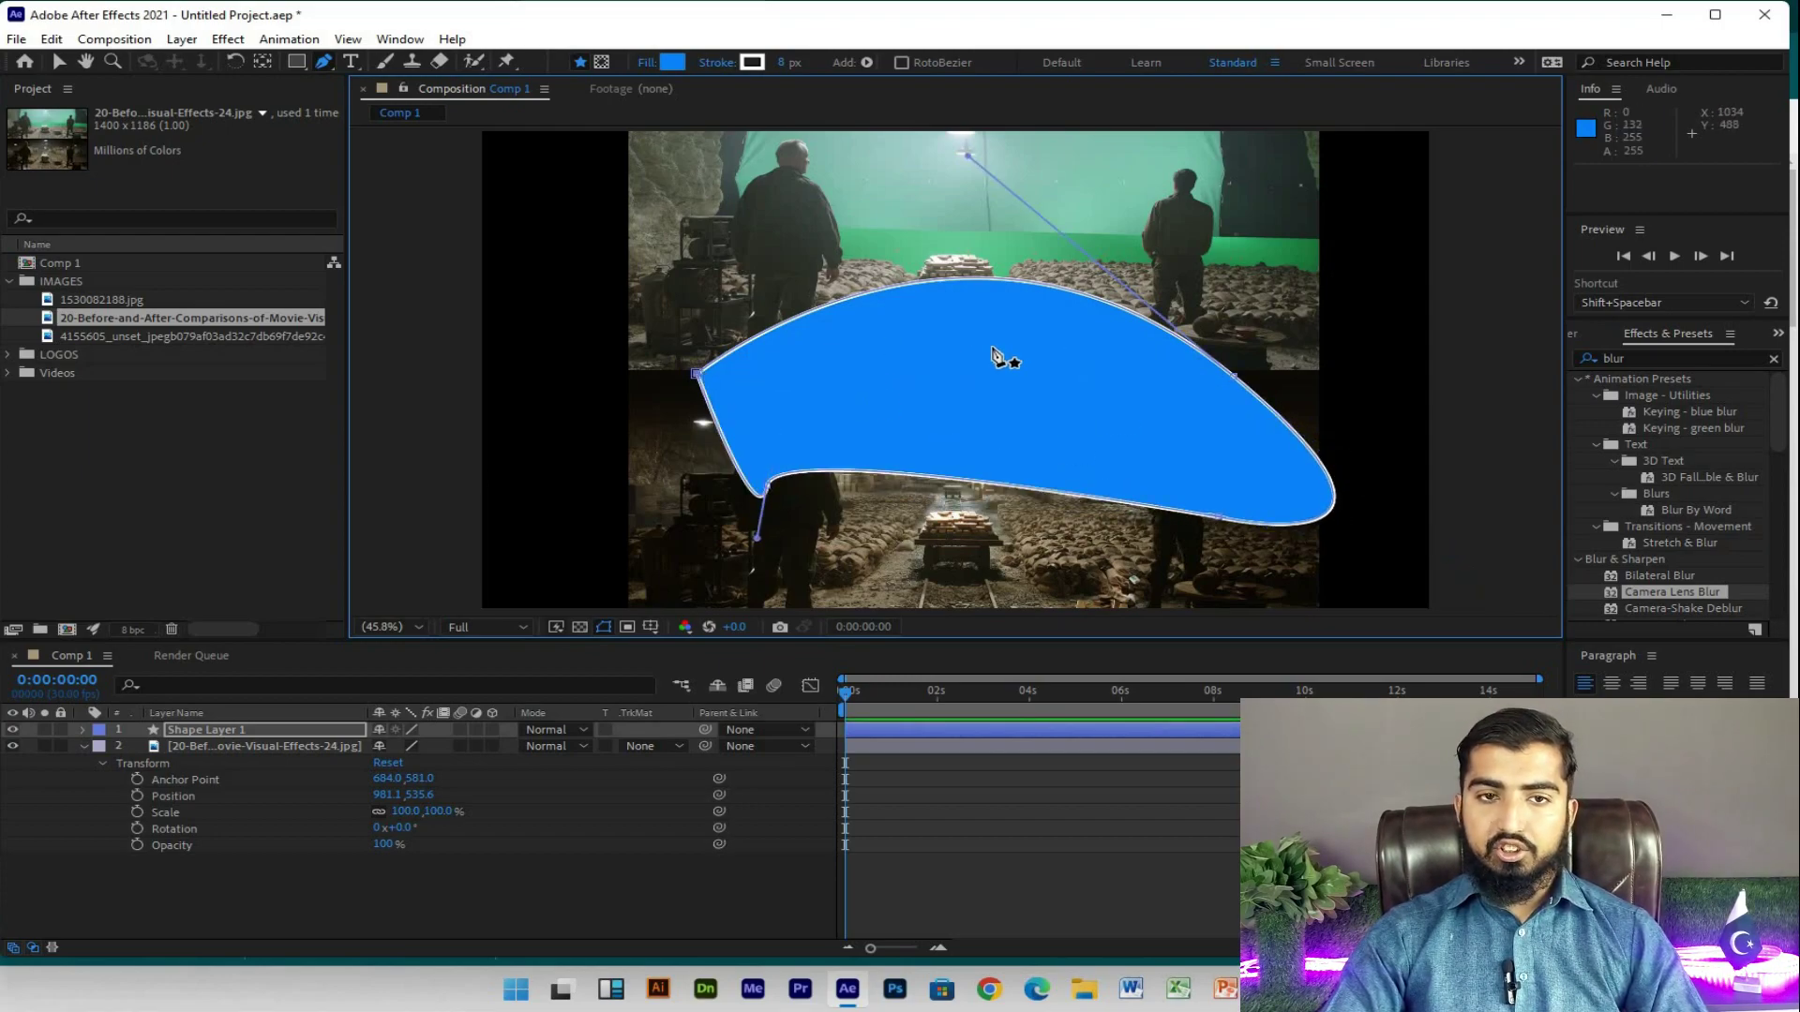
pyautogui.hotkey('ctrl', 'z')
pyautogui.hotkey('ctrl', 'z')
pyautogui.hotkey('ctrl', 'z')
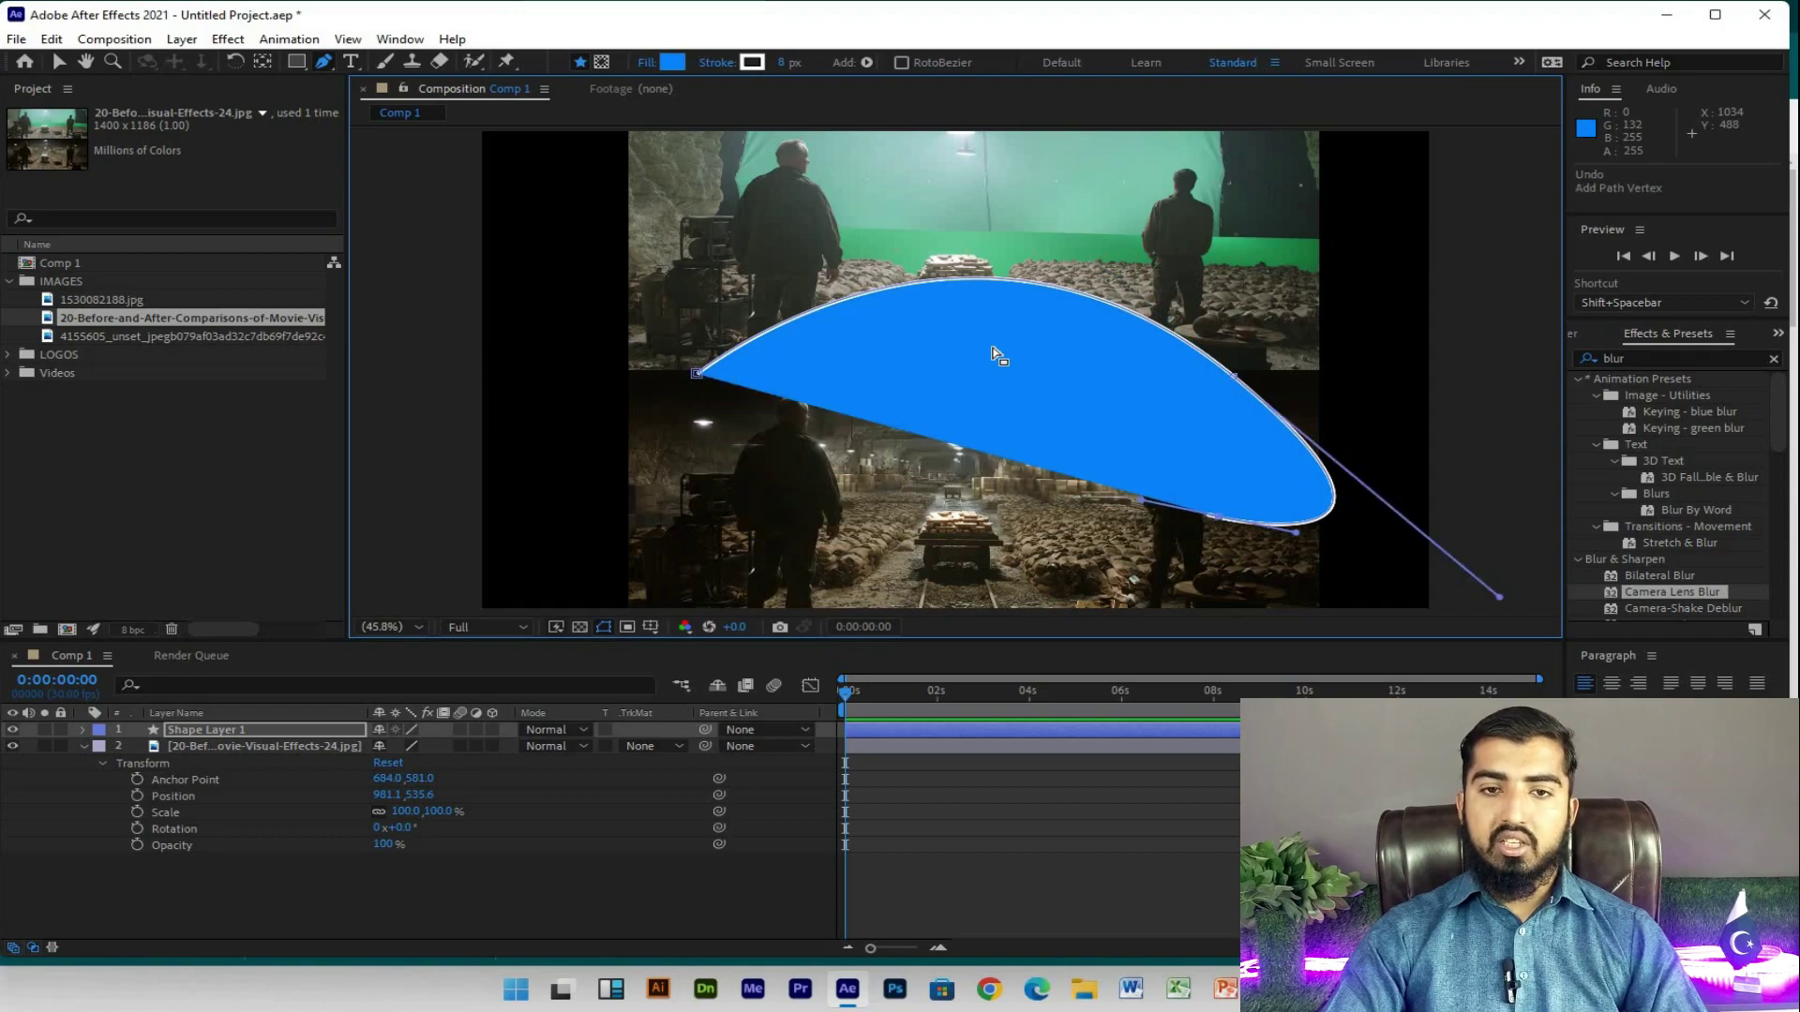
pyautogui.hotkey('ctrl', 'z')
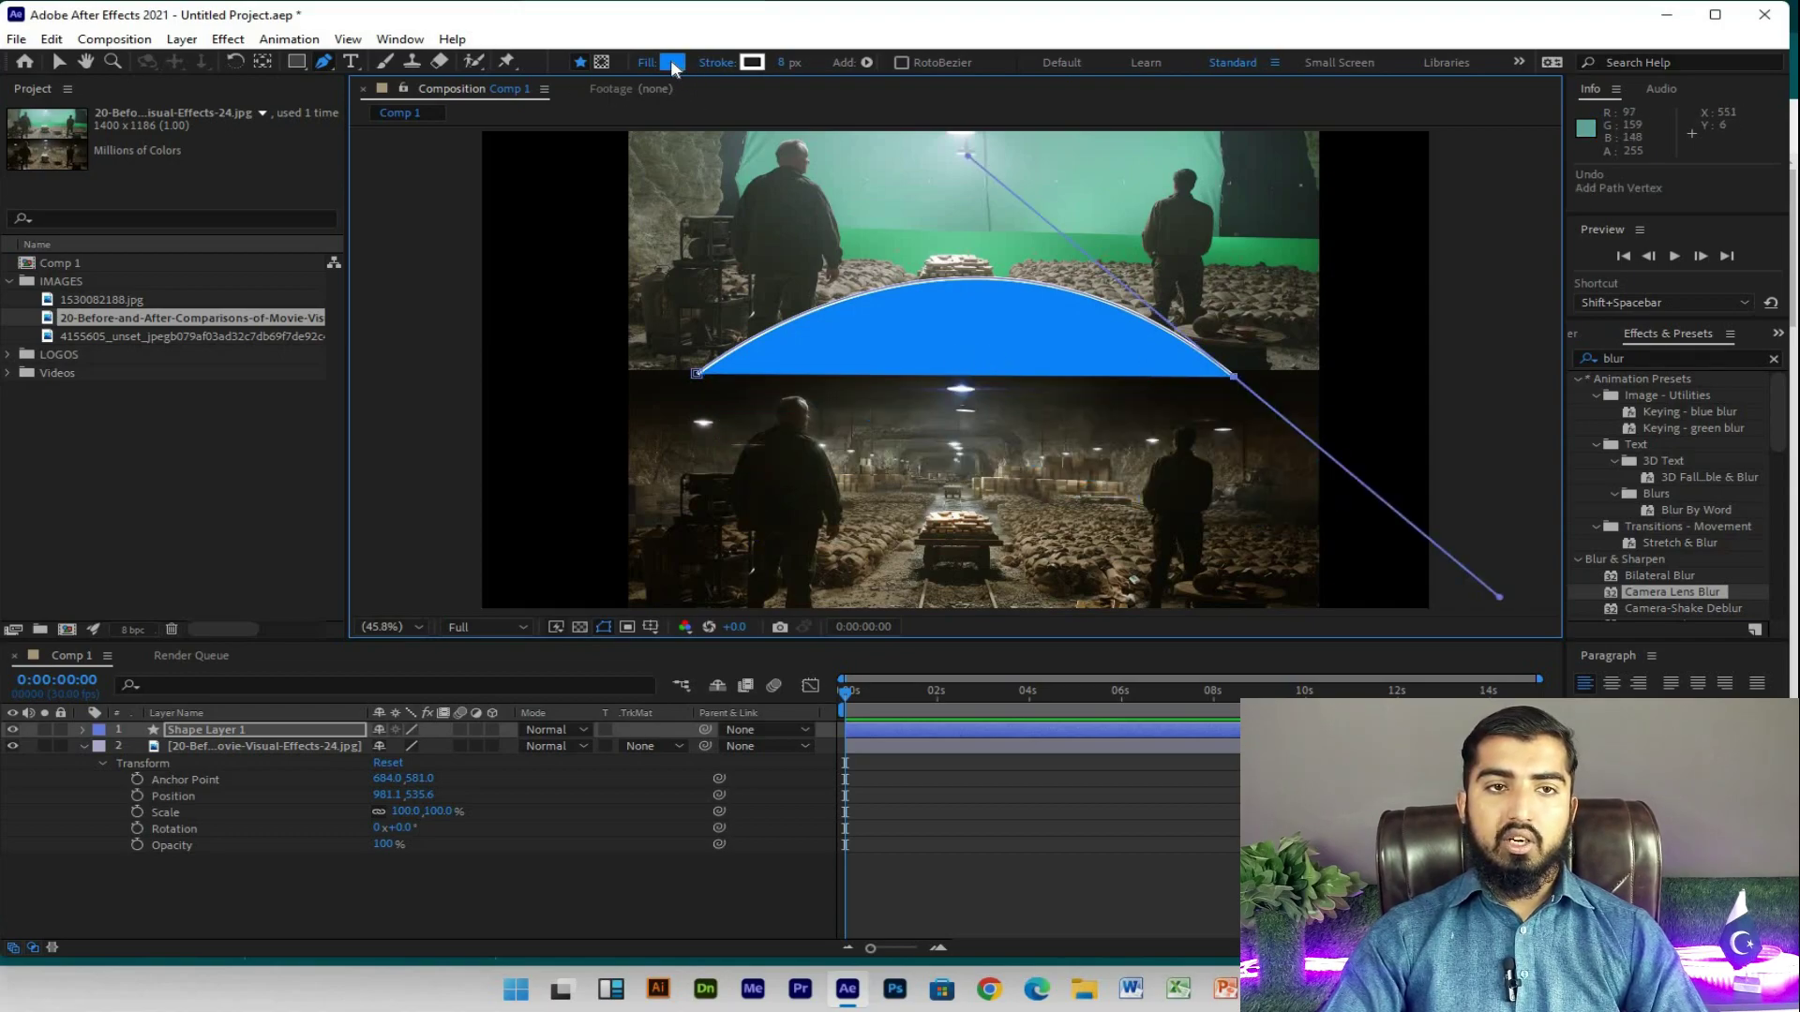
pyautogui.click(671, 62)
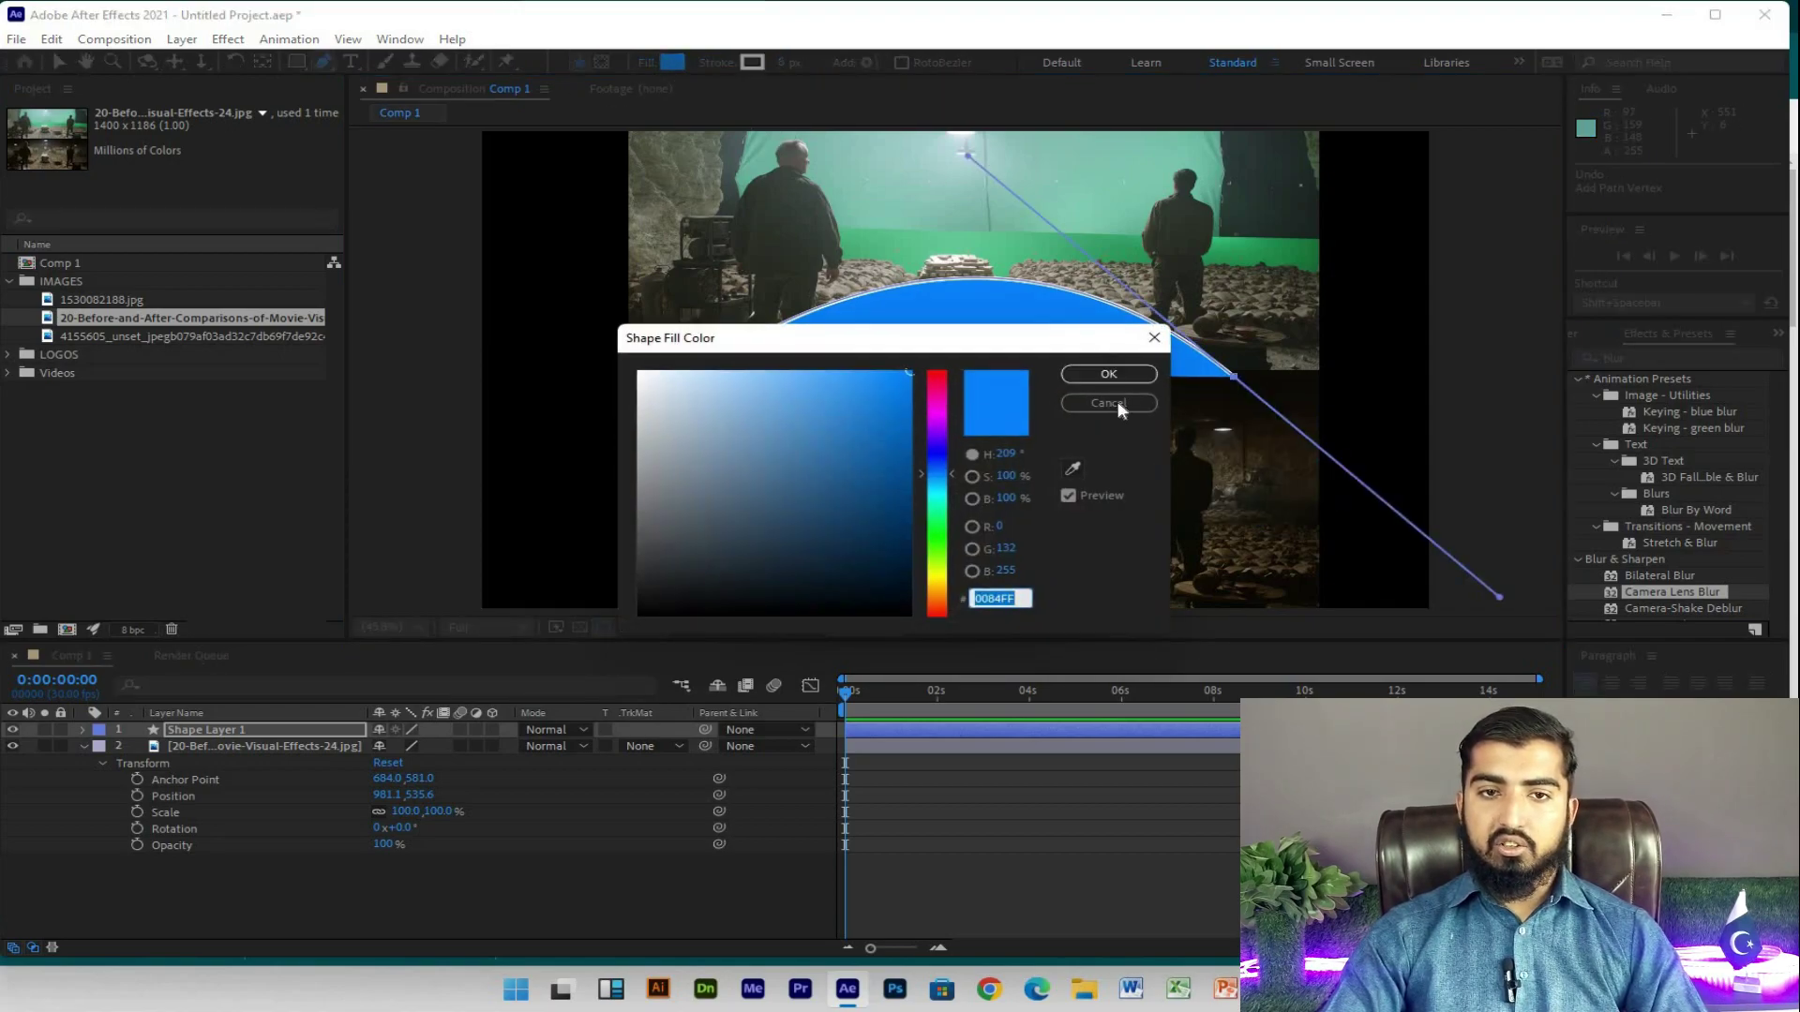
pyautogui.click(1108, 403)
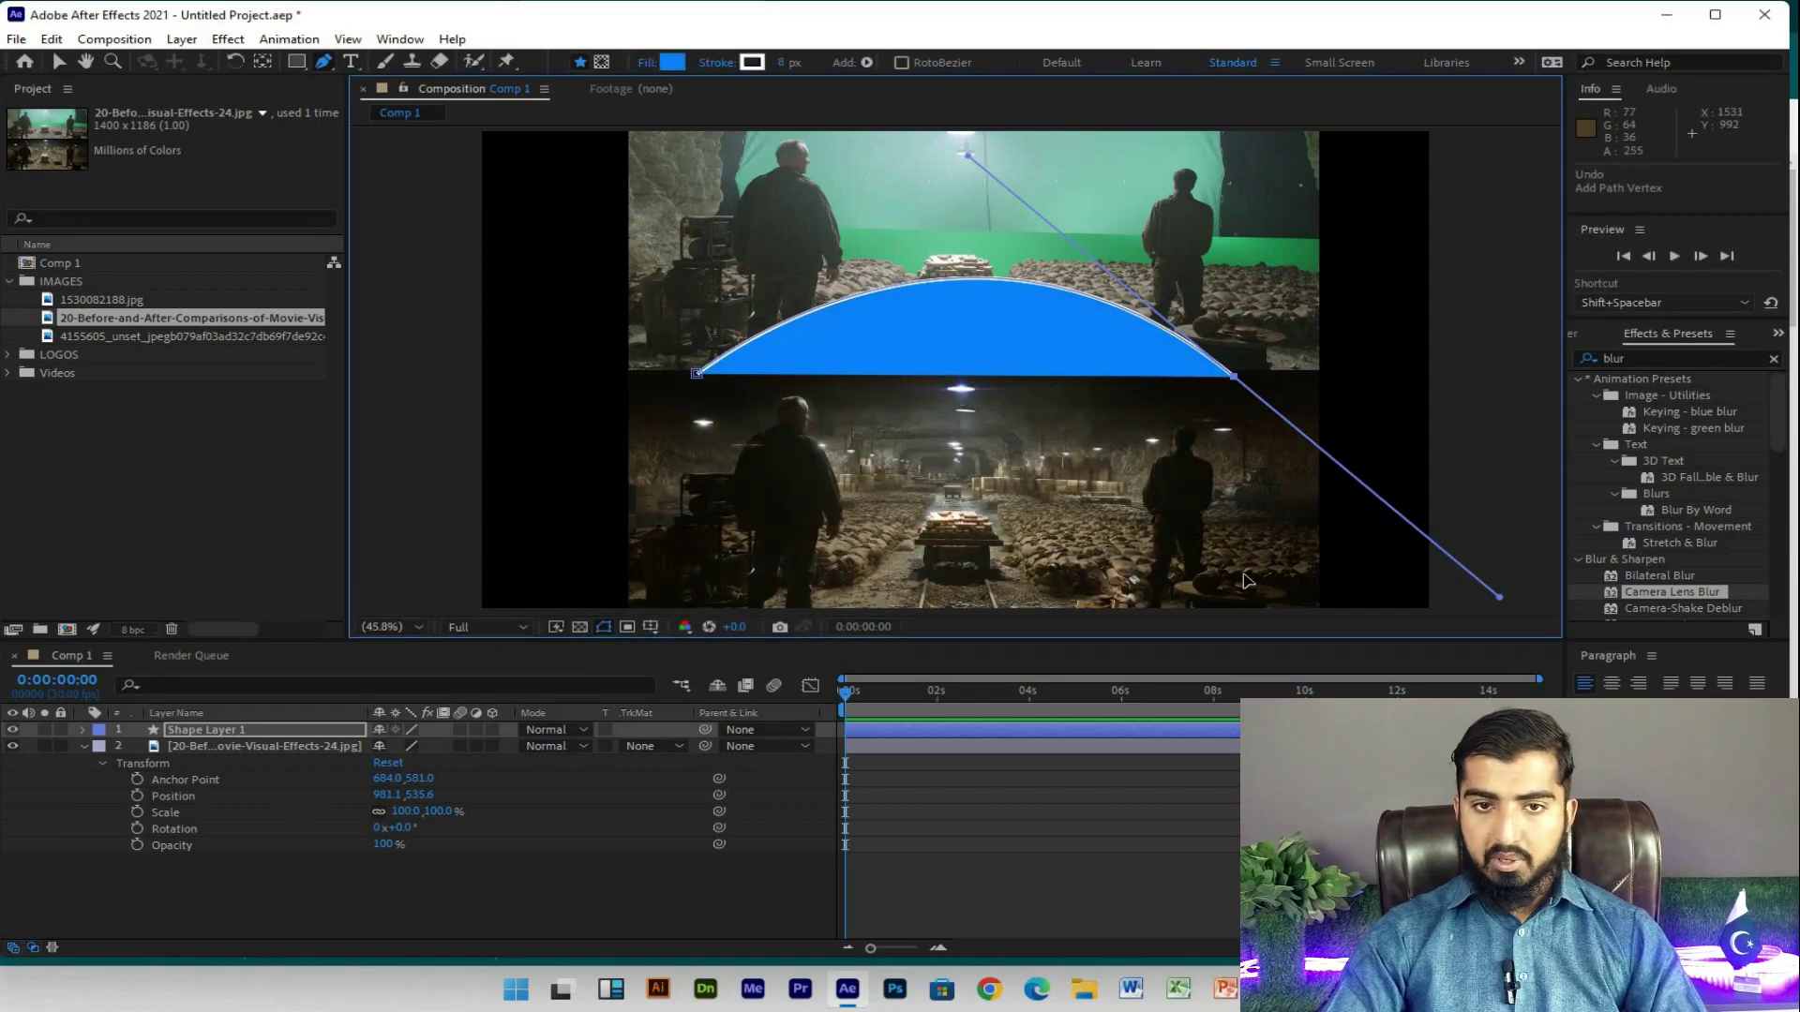
pyautogui.click(1243, 572)
pyautogui.moveTo(968, 566); pyautogui.dragTo(942, 570)
pyautogui.click(820, 569)
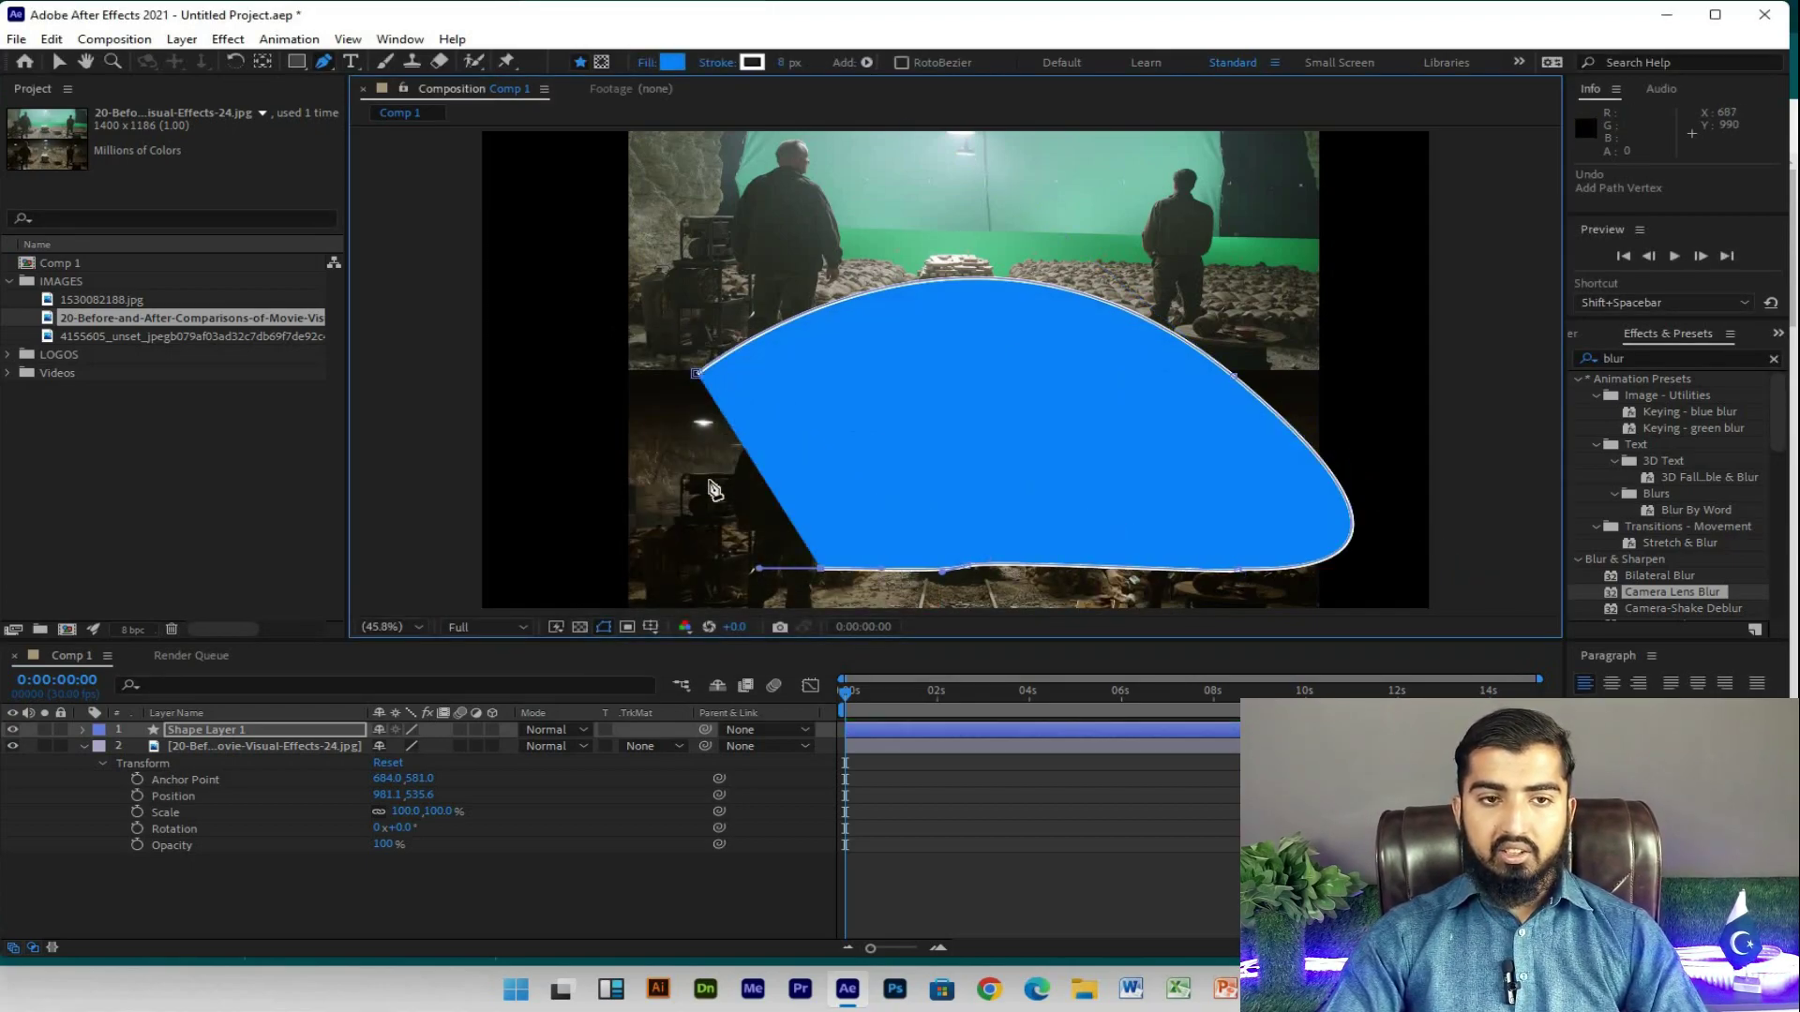
pyautogui.click(708, 478)
pyautogui.click(698, 375)
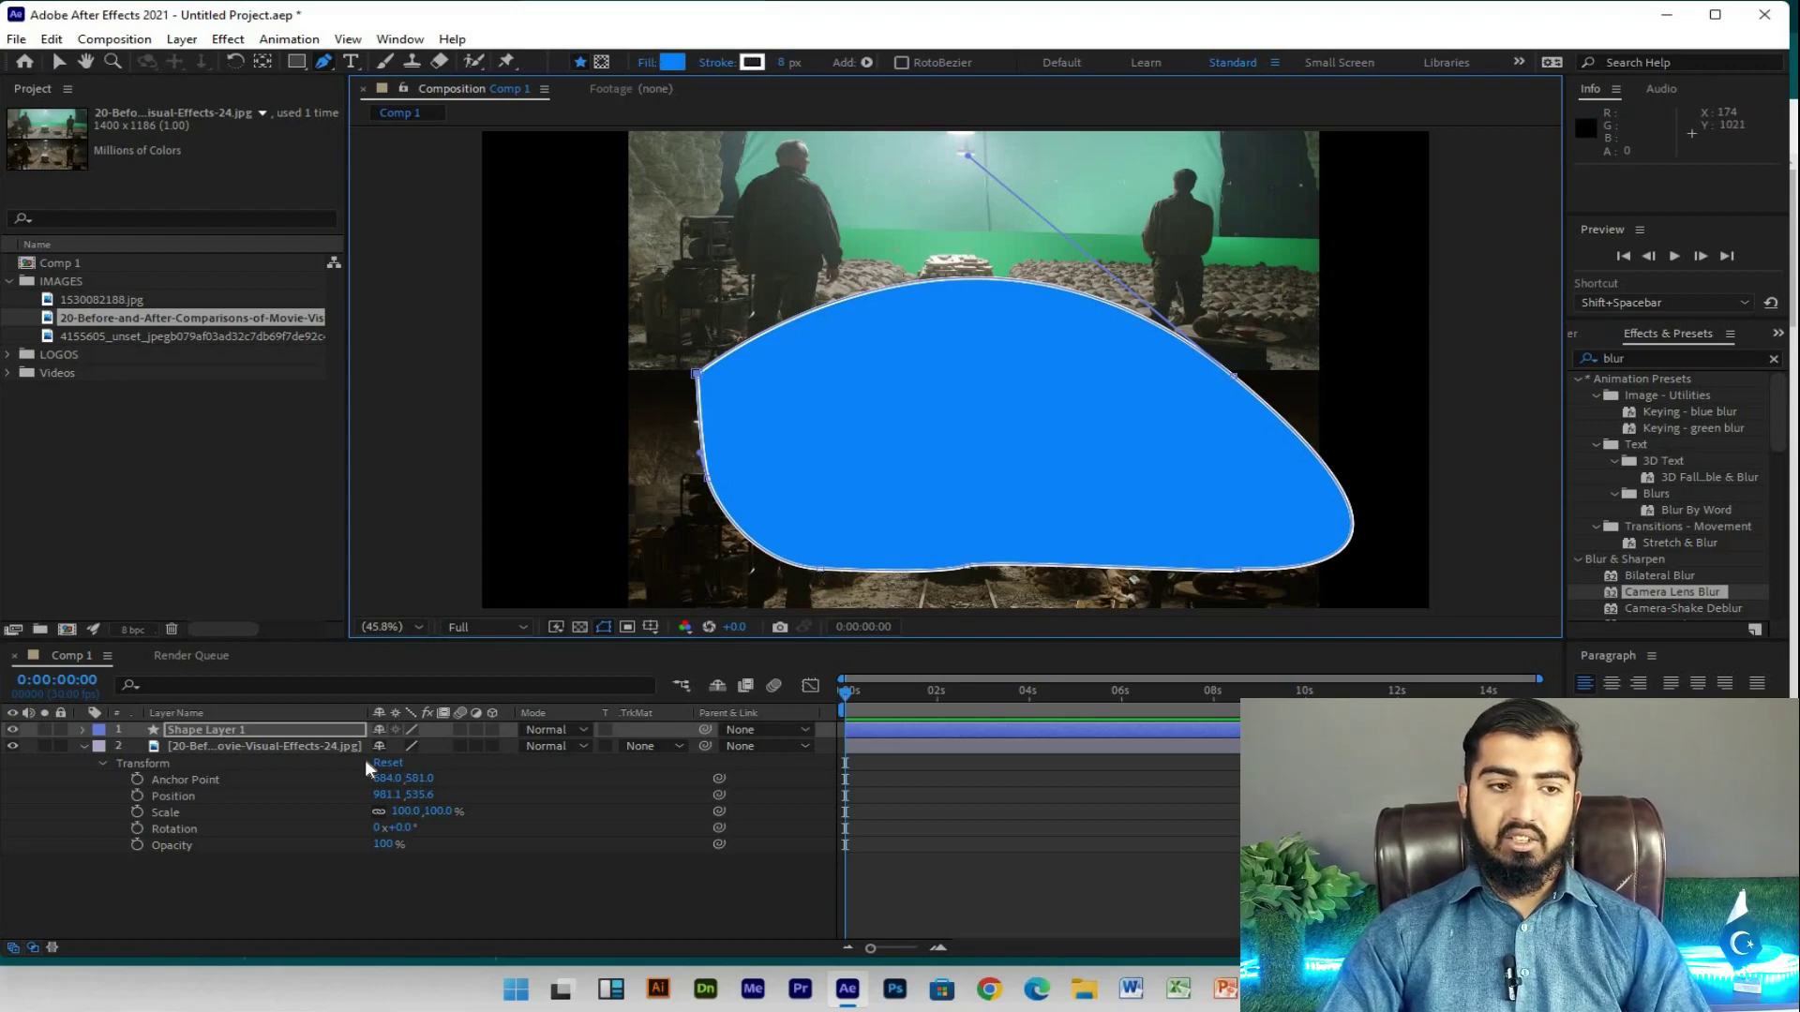
pyautogui.click(333, 731)
pyautogui.click(330, 729)
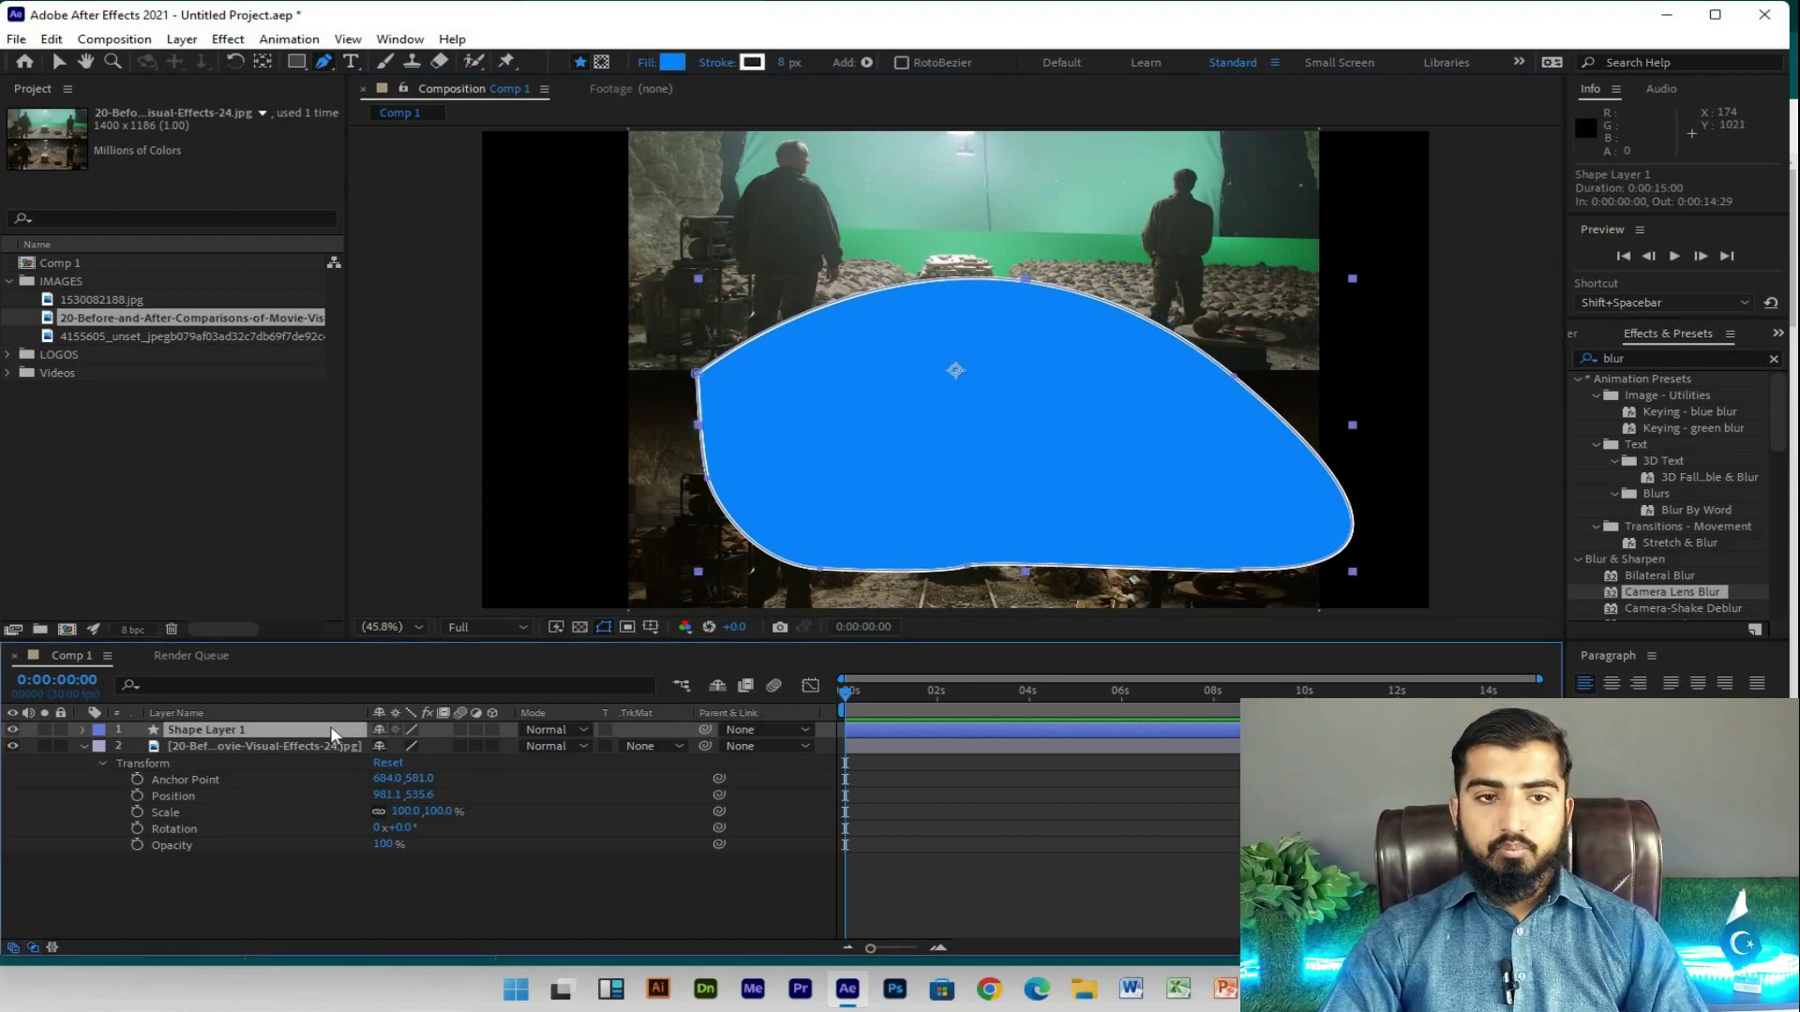
pyautogui.press('Delete')
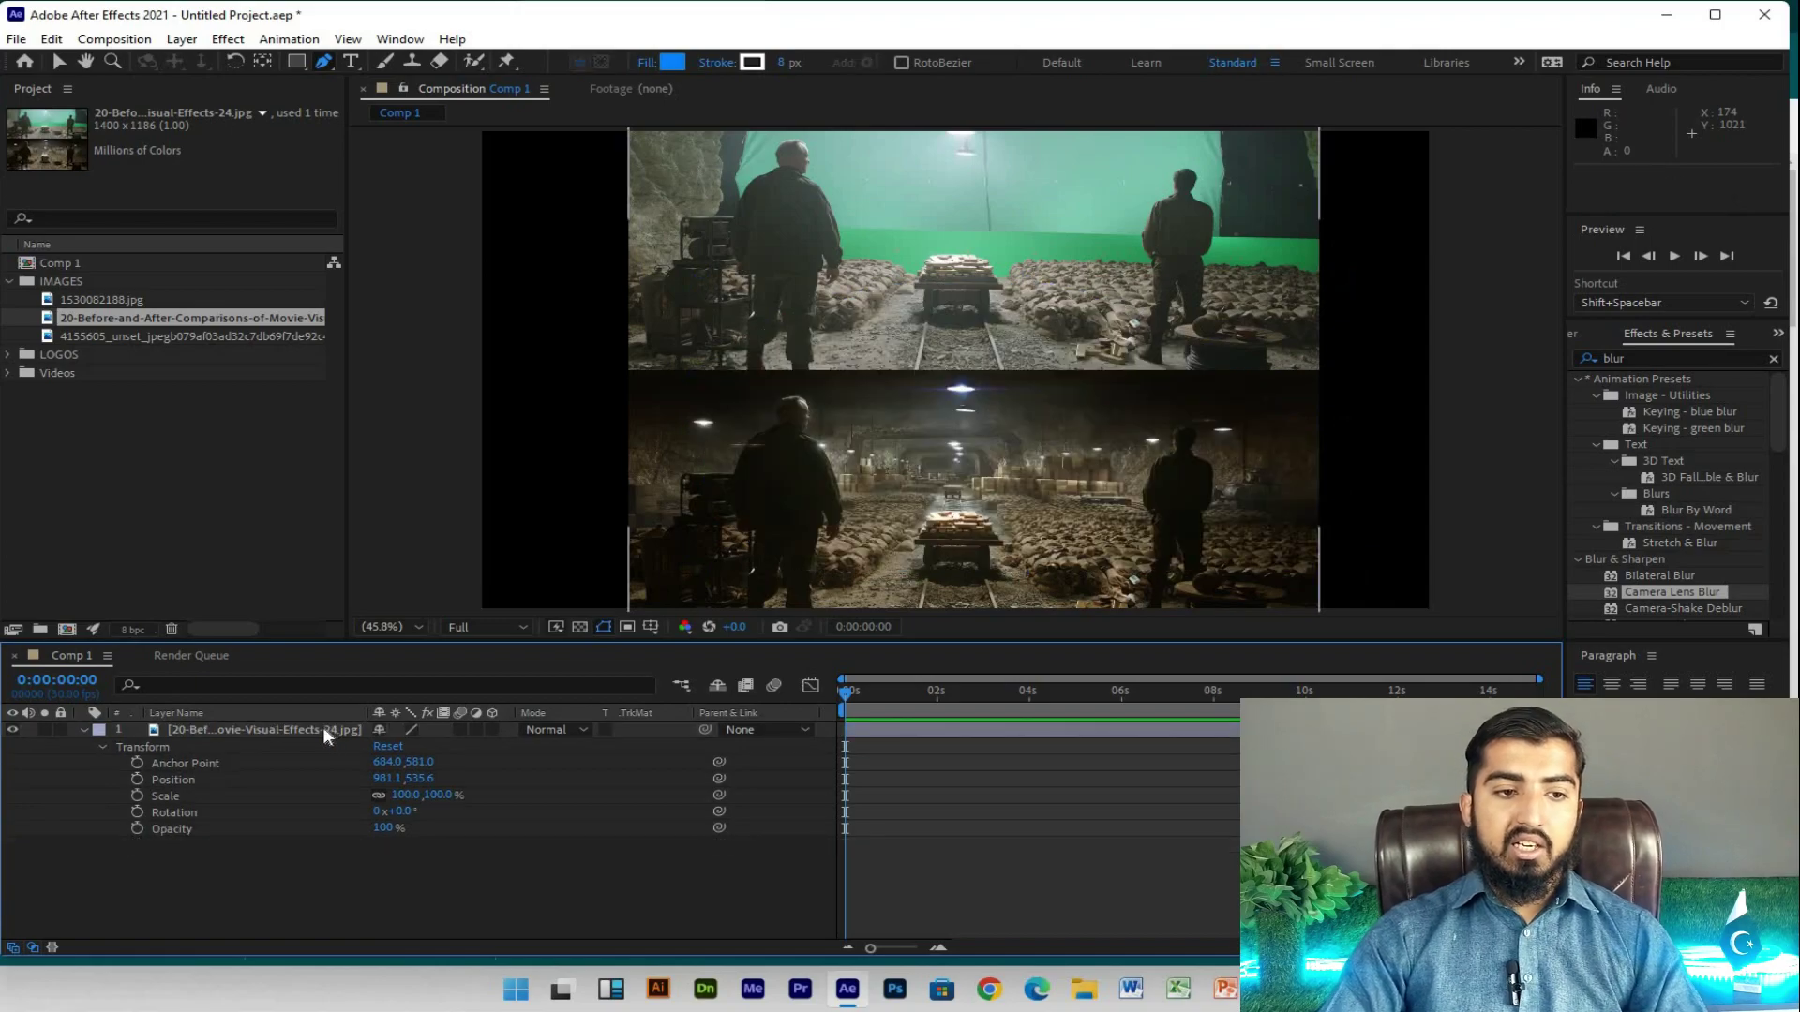
# Step: Draw a closed curved mask path on the before/after image layer
pyautogui.click(323, 728)
pyautogui.click(787, 263)
pyautogui.moveTo(792, 458); pyautogui.dragTo(937, 427)
pyautogui.moveTo(1090, 326); pyautogui.dragTo(1154, 407)
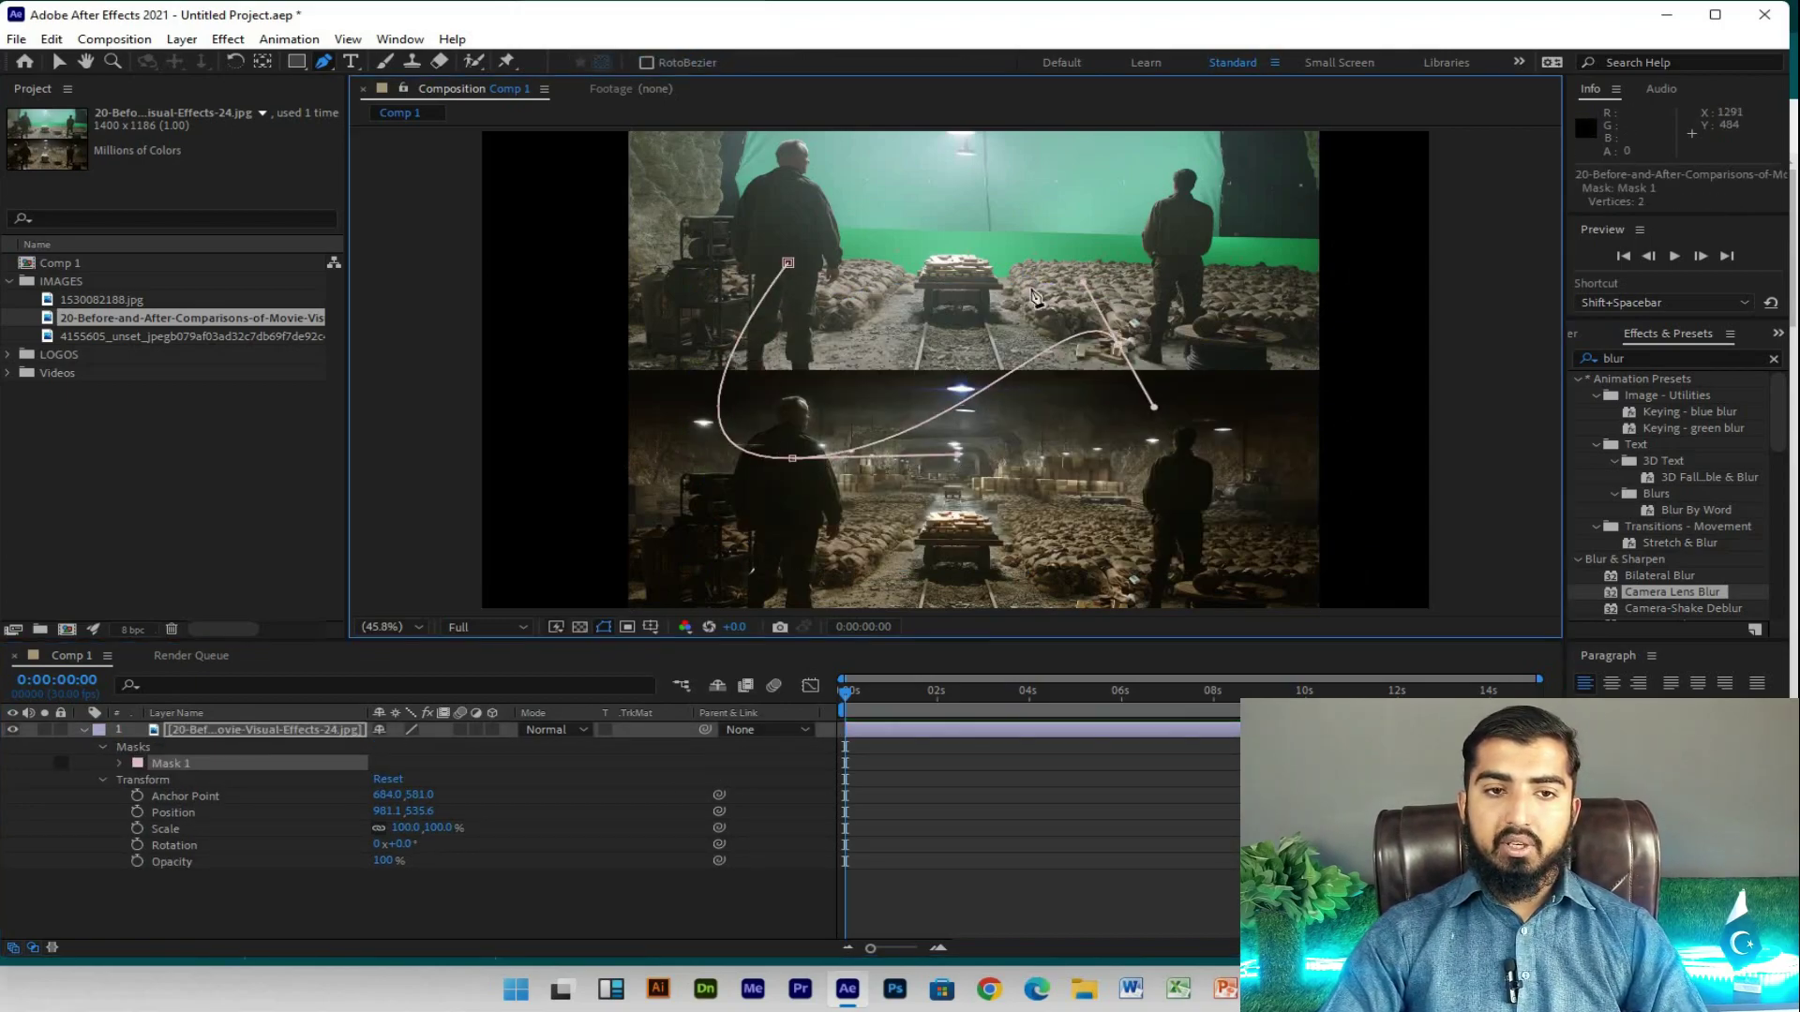
pyautogui.moveTo(949, 226); pyautogui.dragTo(921, 234)
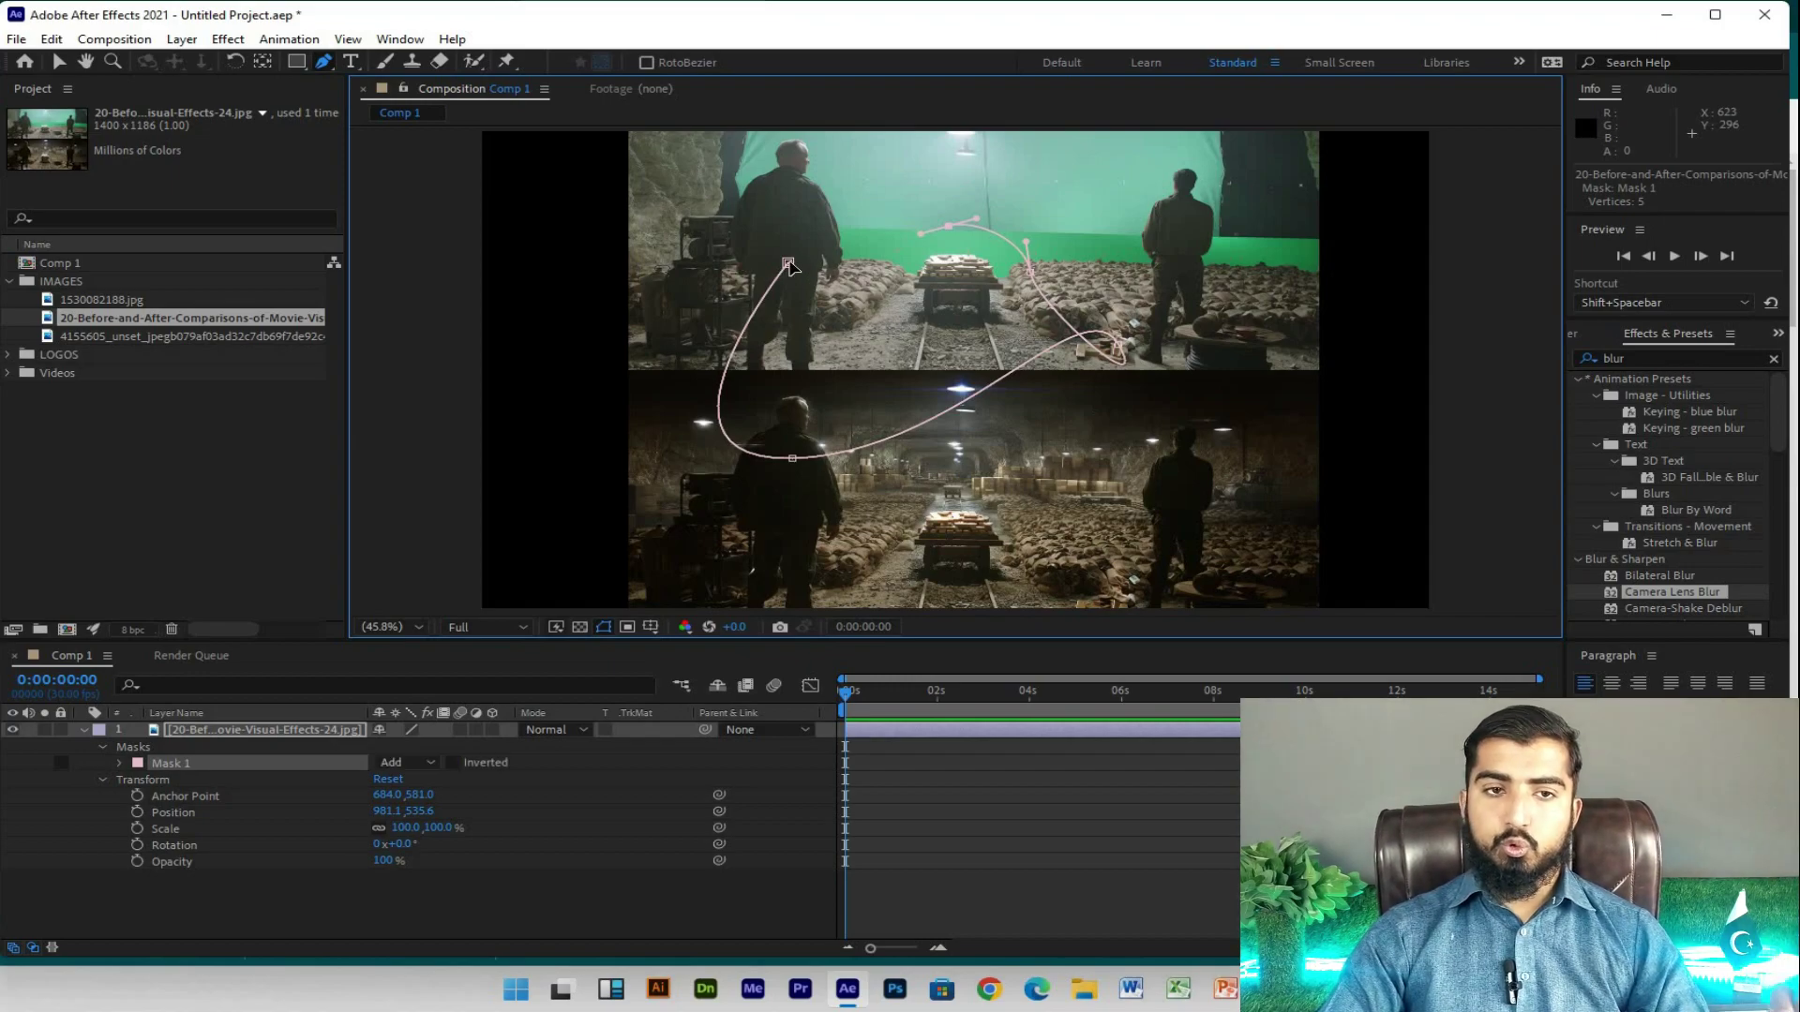
pyautogui.click(788, 265)
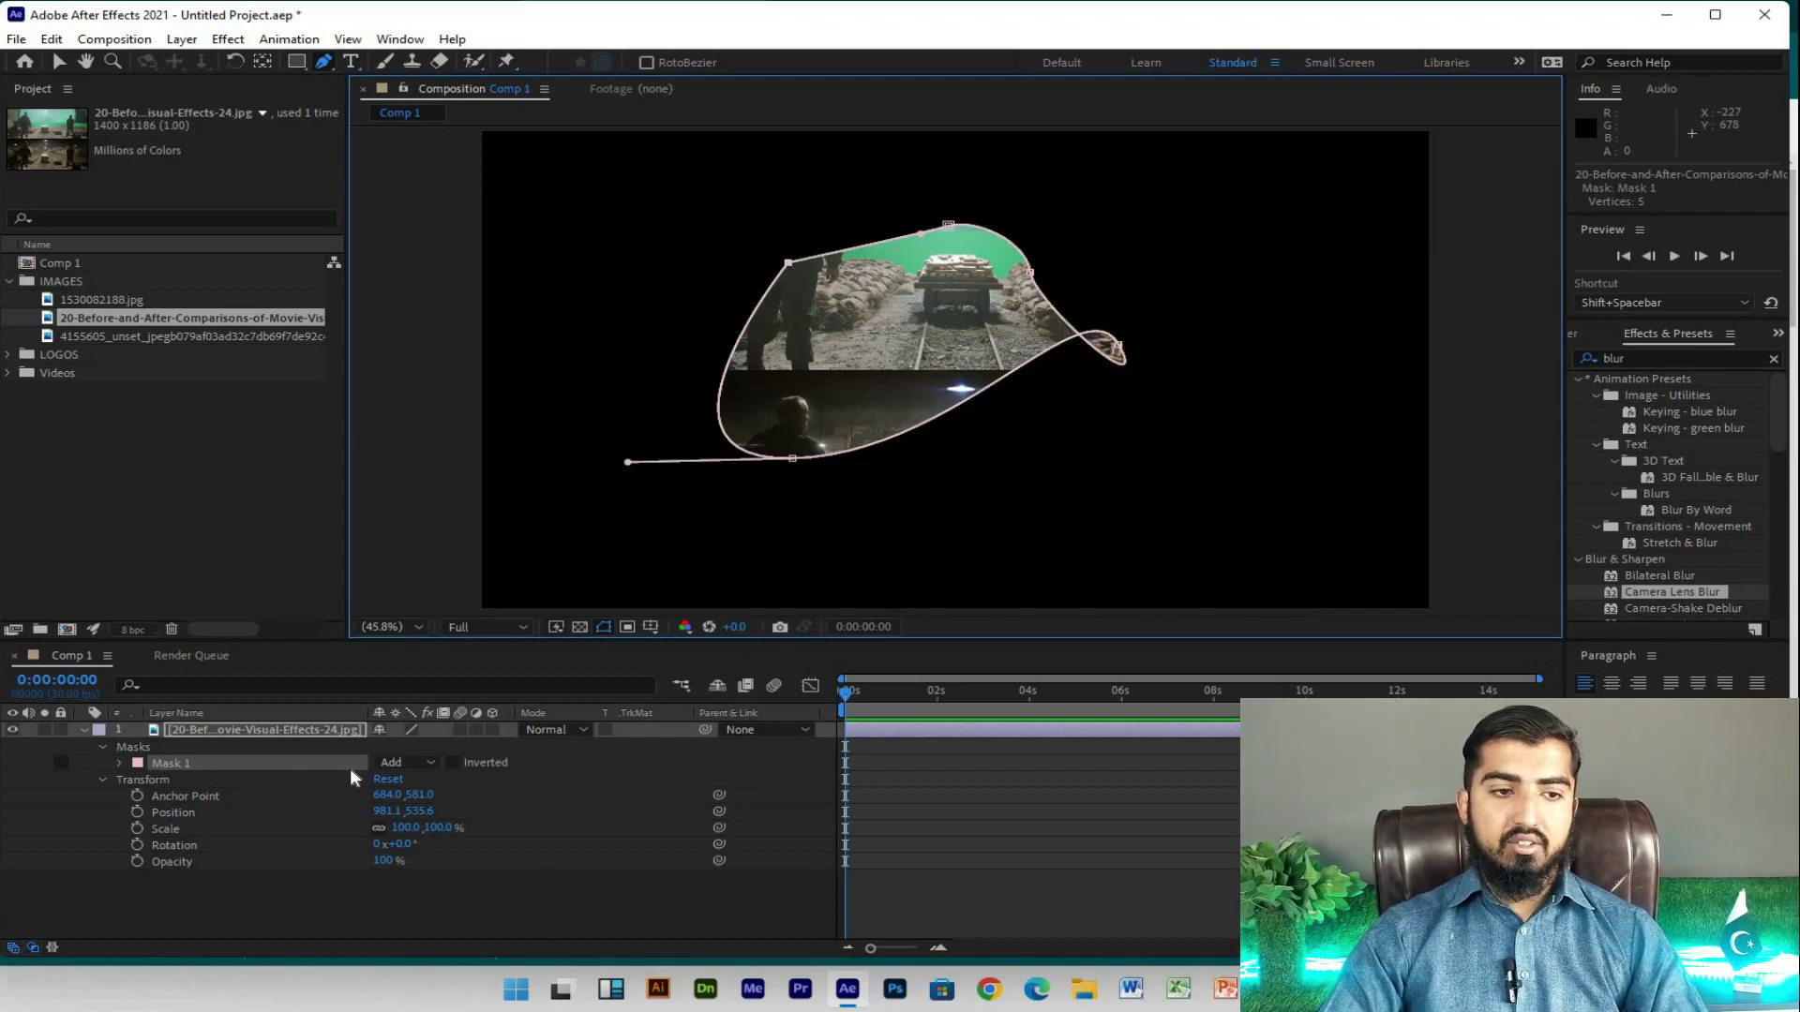
# Step: Switch the mask to Subtract, then delete a mask point and the whole mask
pyautogui.click(413, 767)
pyautogui.click(419, 825)
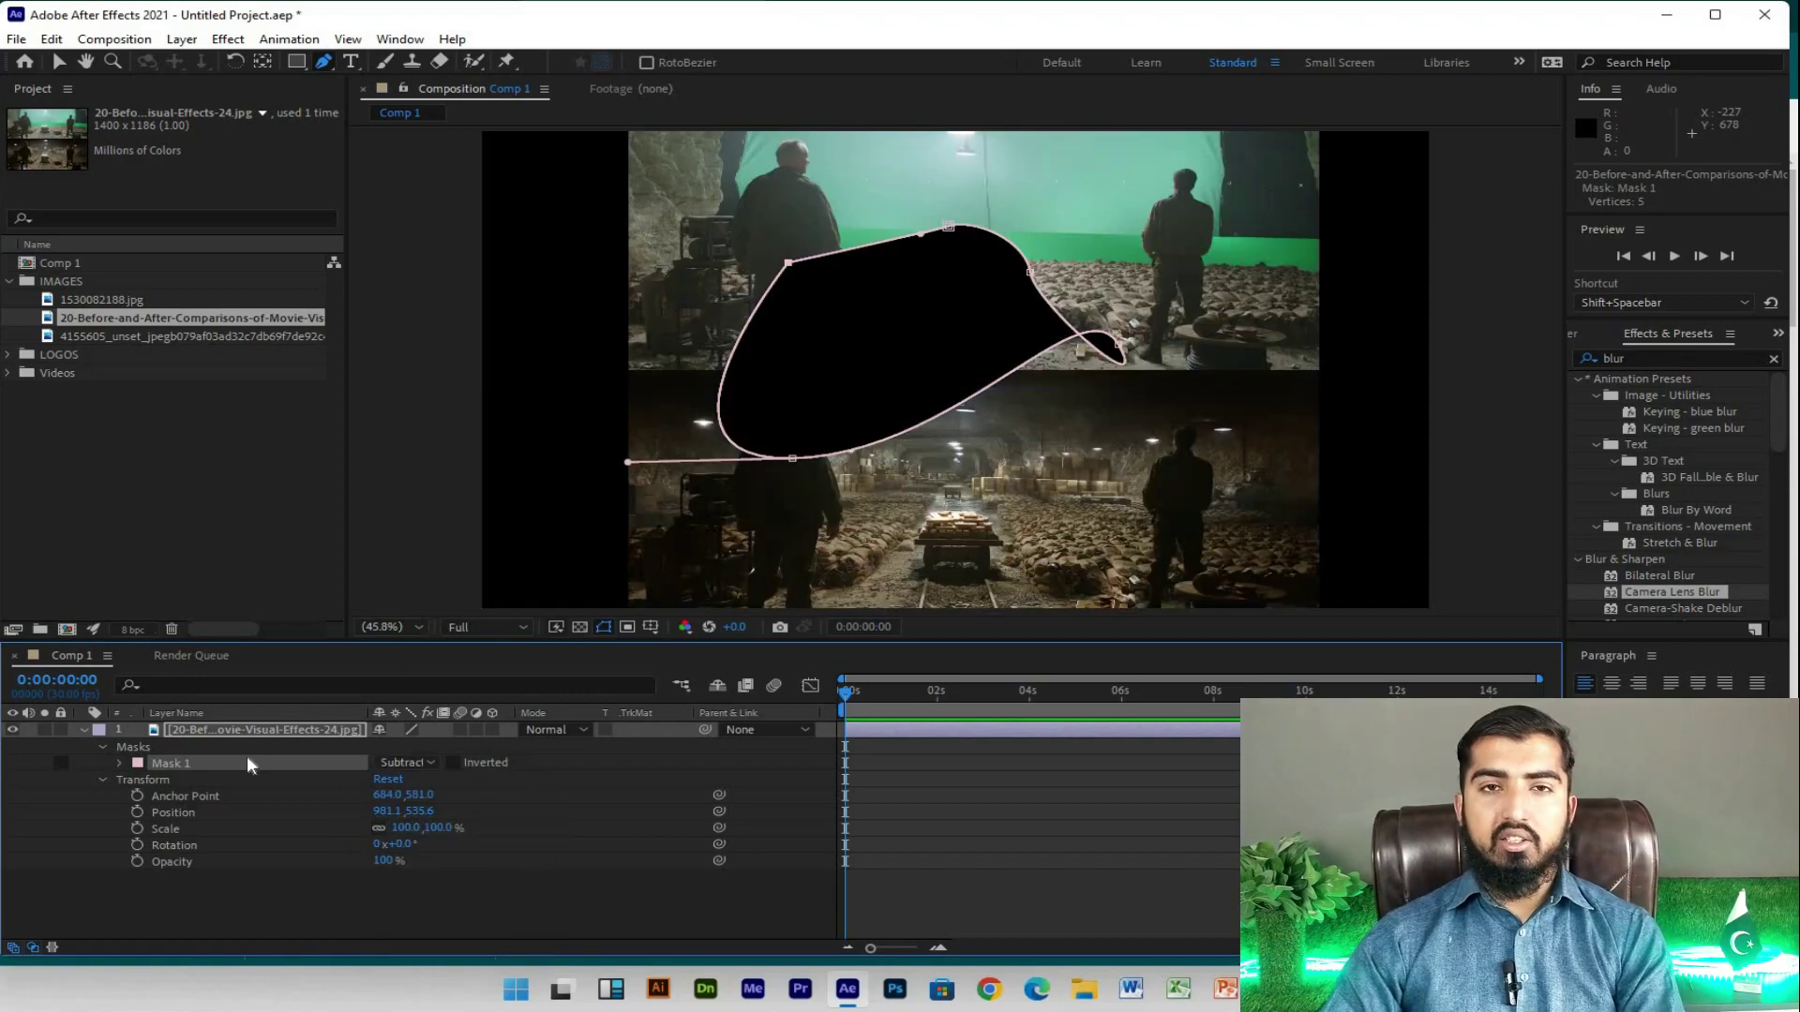
pyautogui.press('Delete')
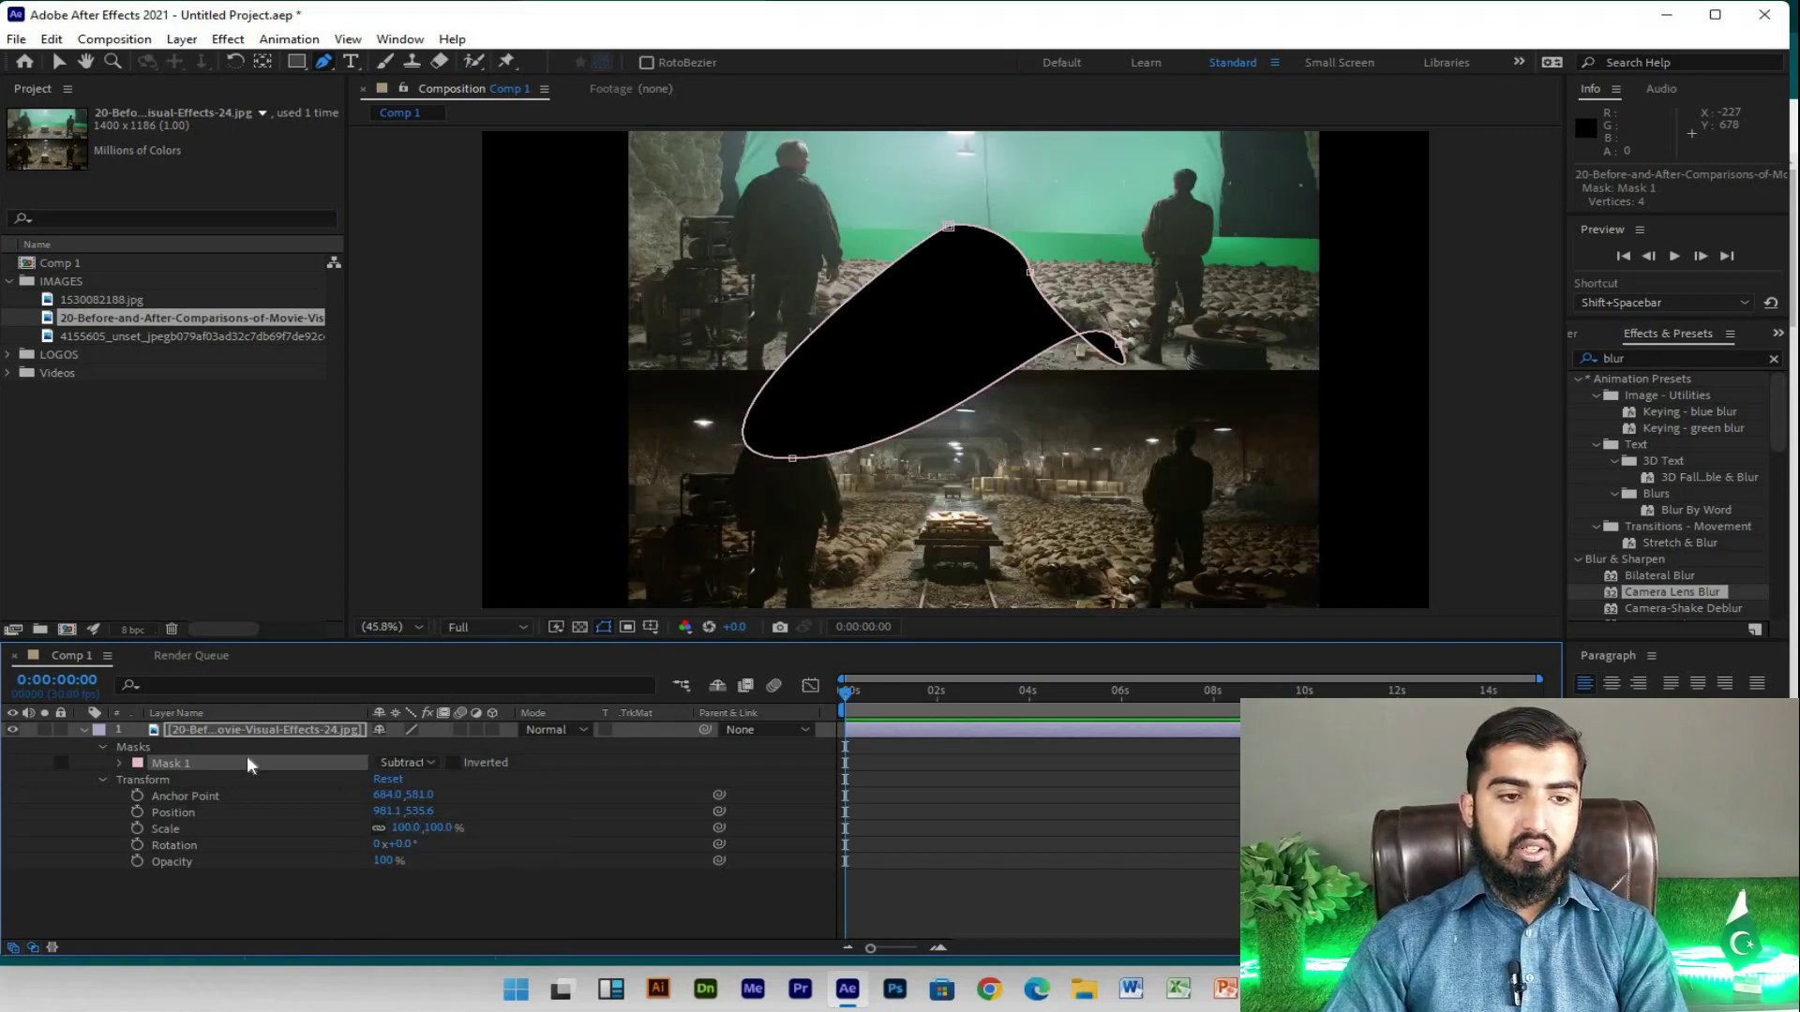
pyautogui.press('Delete')
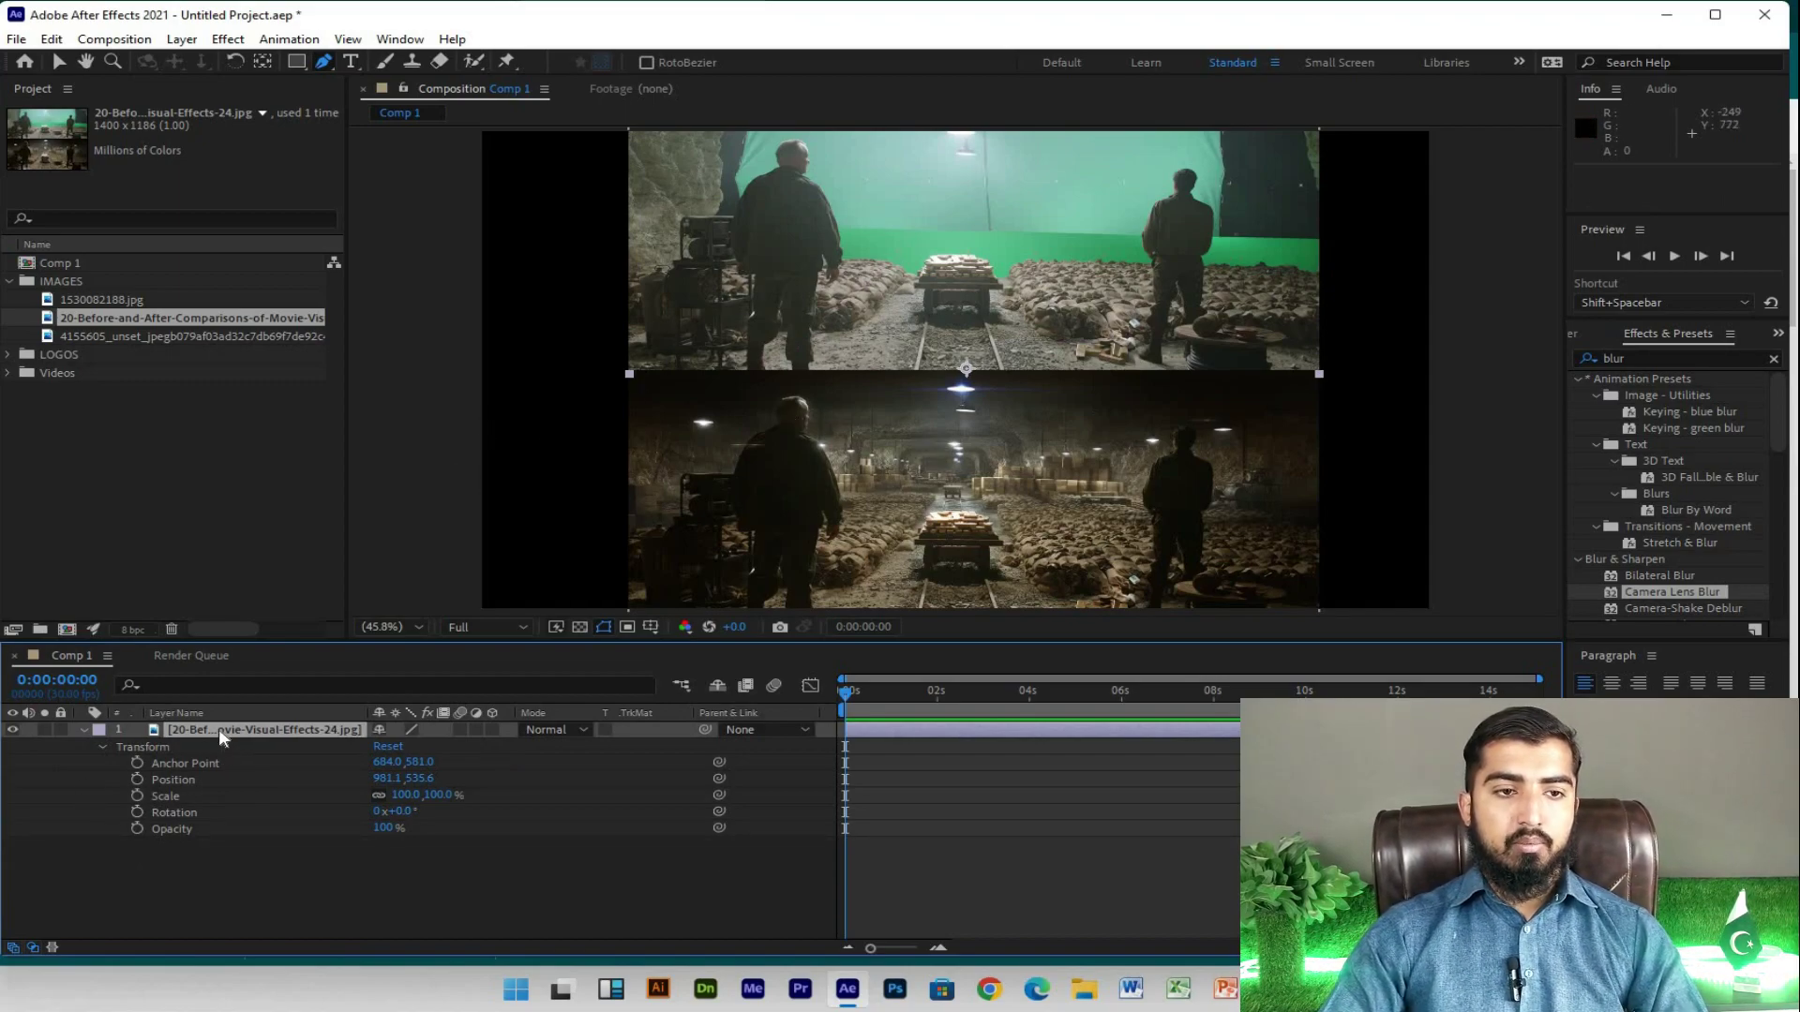
# Step: Add 'aevhj' text on the lower image and fill it red (ff0000)
pyautogui.click(353, 63)
pyautogui.click(752, 399)
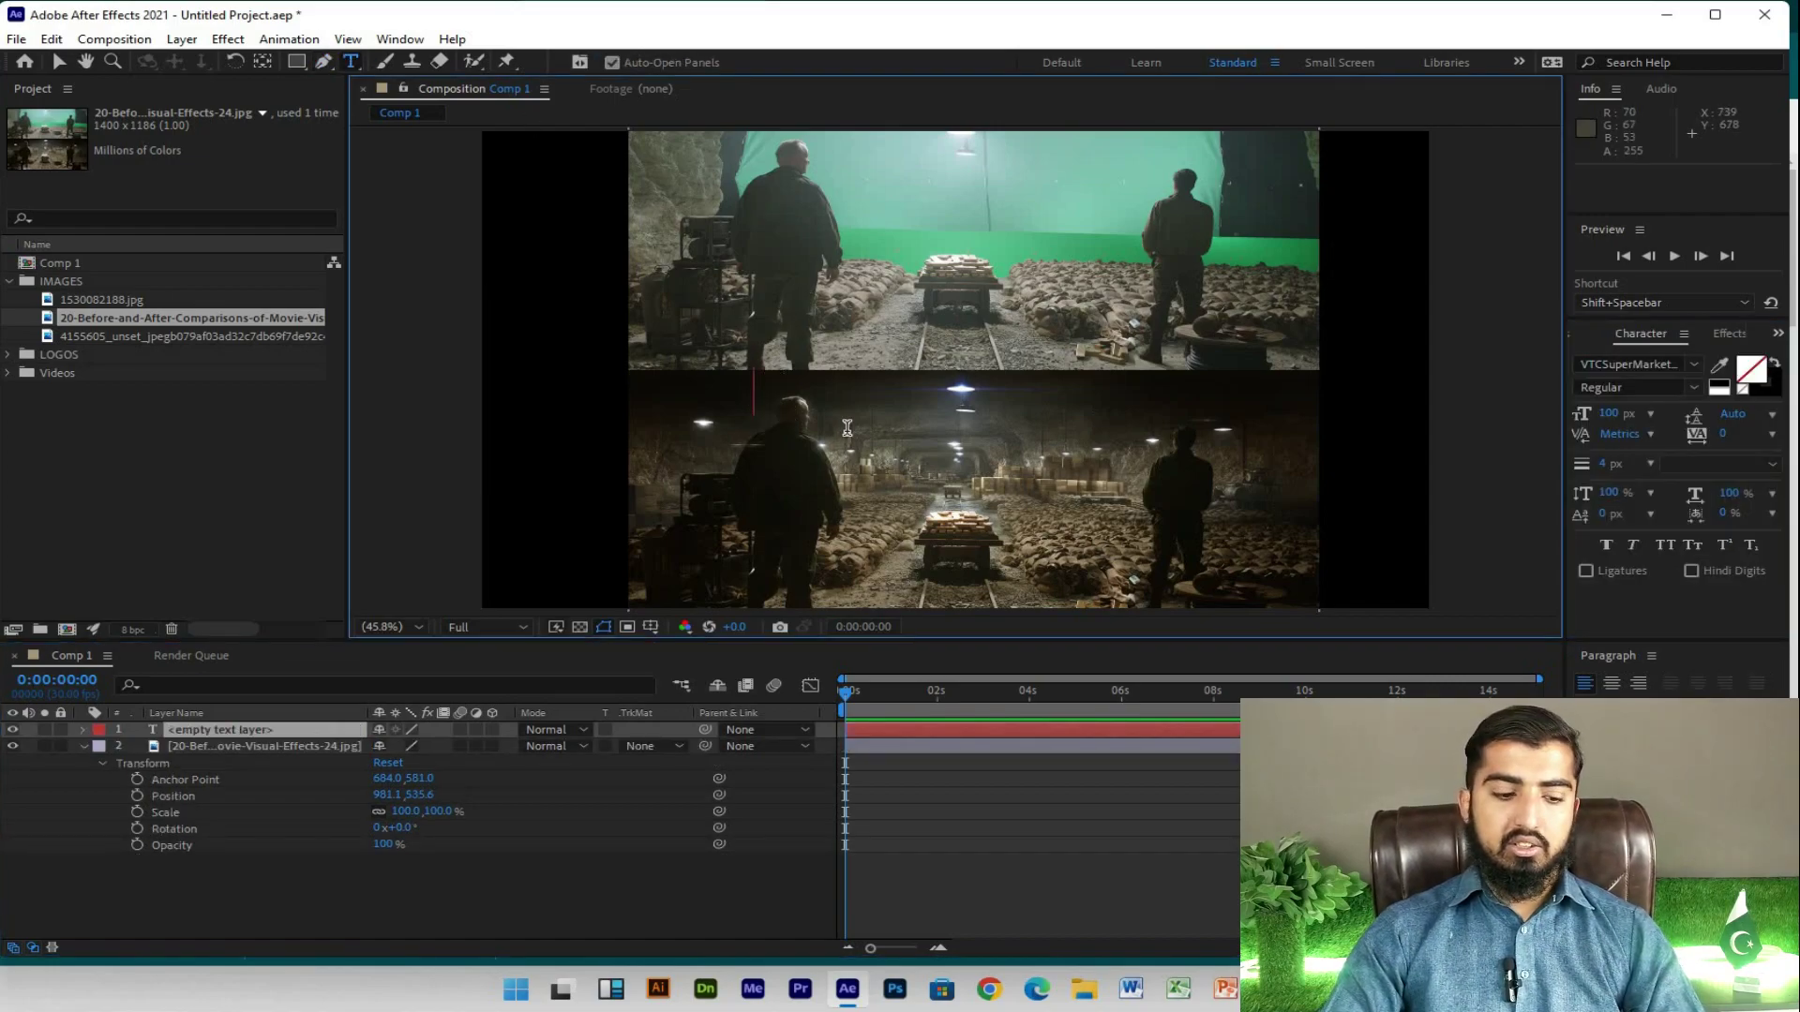
pyautogui.write('aevhj')
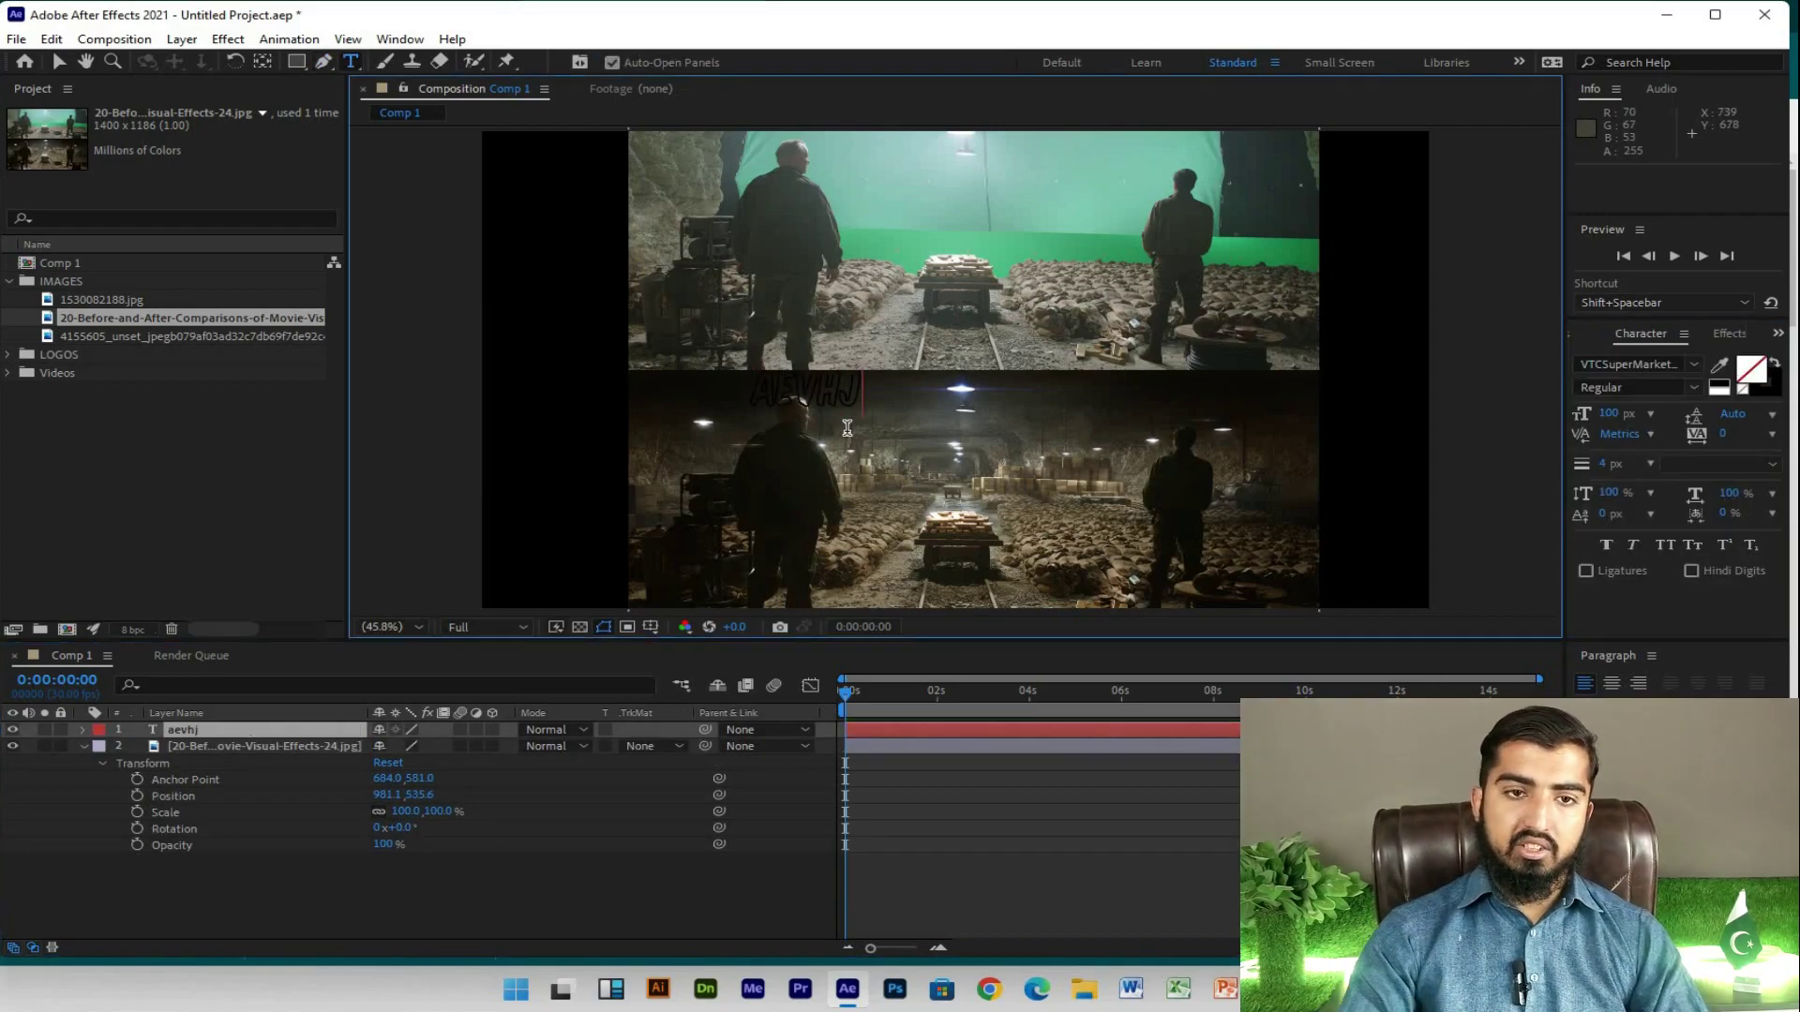
pyautogui.hotkey('ctrl', 'a')
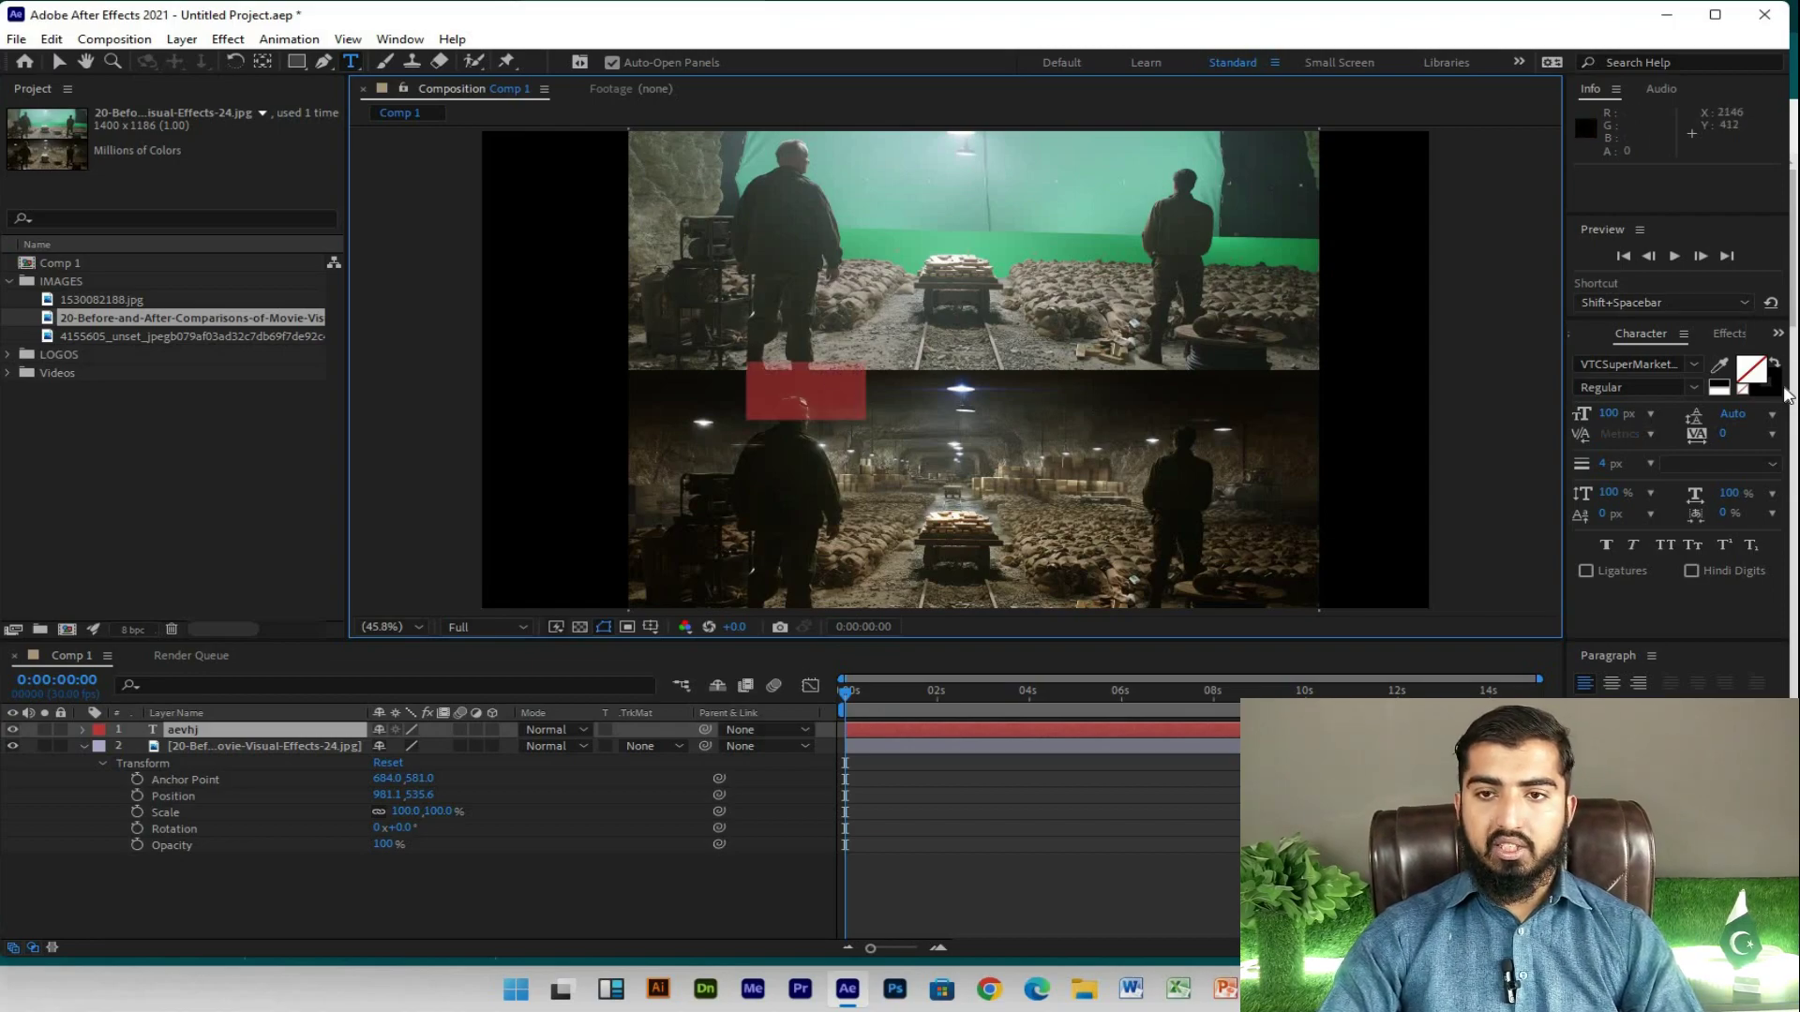
pyautogui.click(1751, 370)
pyautogui.write('ff0000')
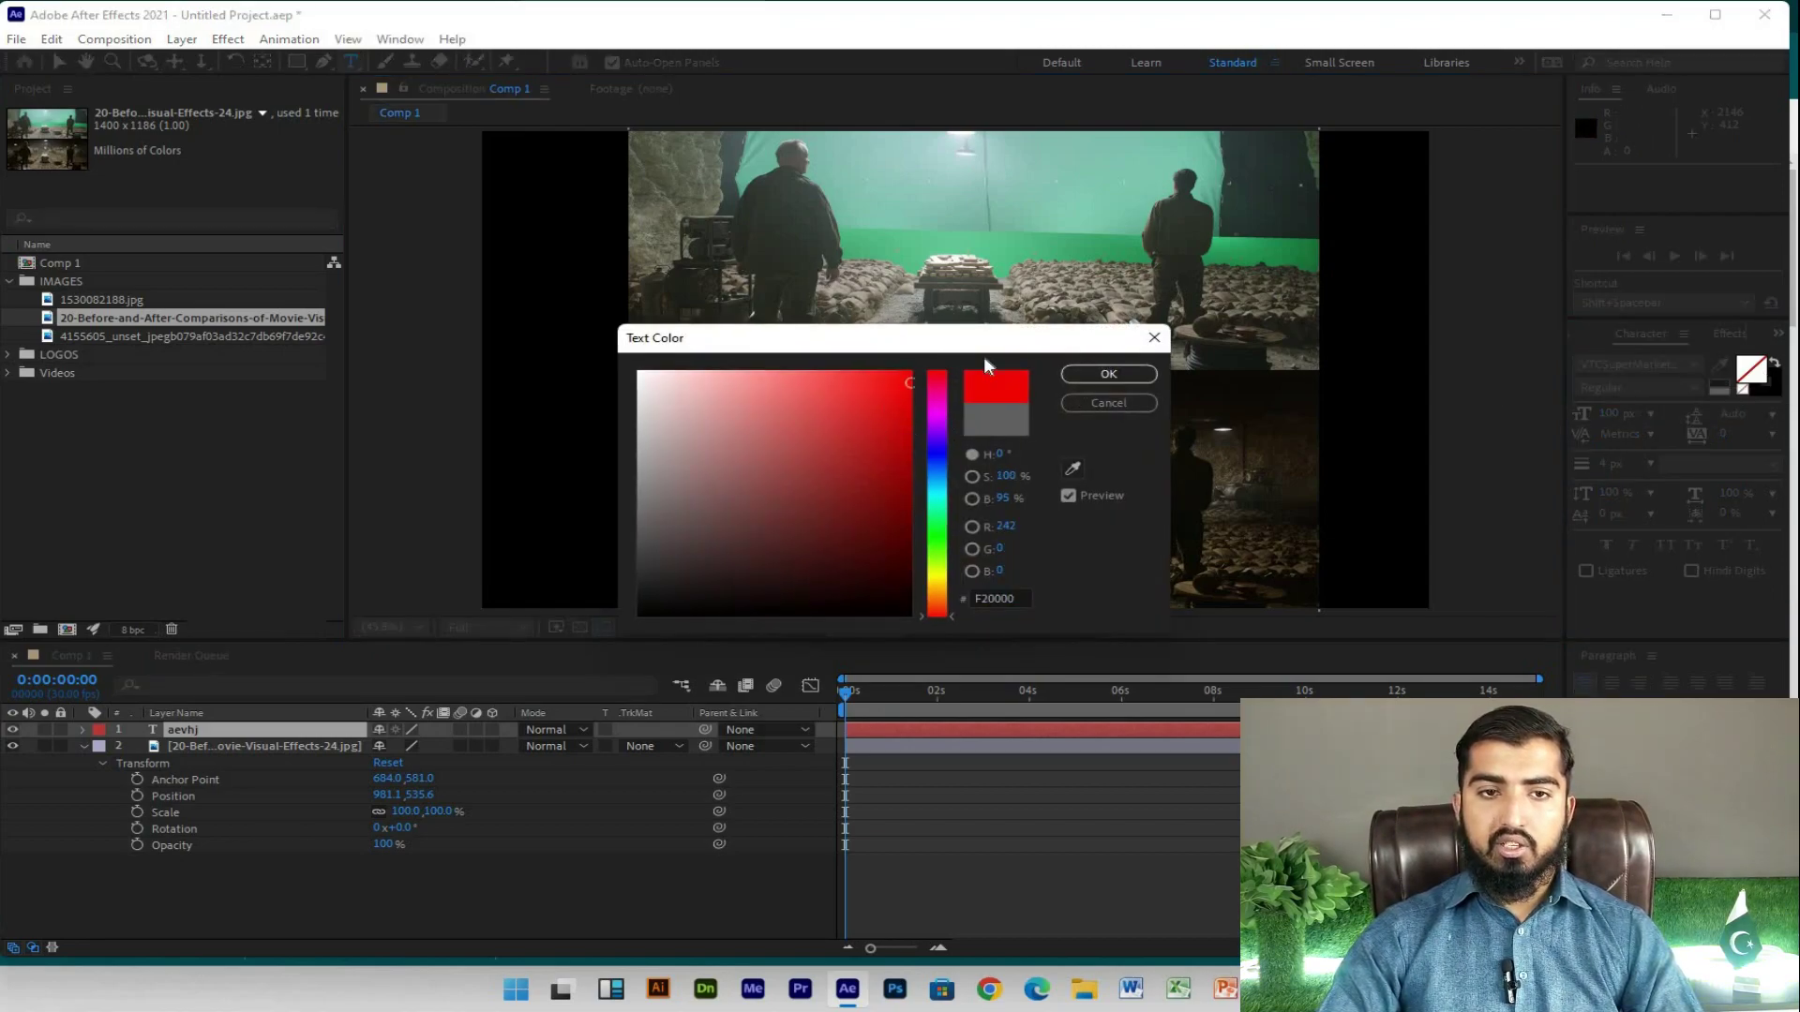
pyautogui.click(1108, 374)
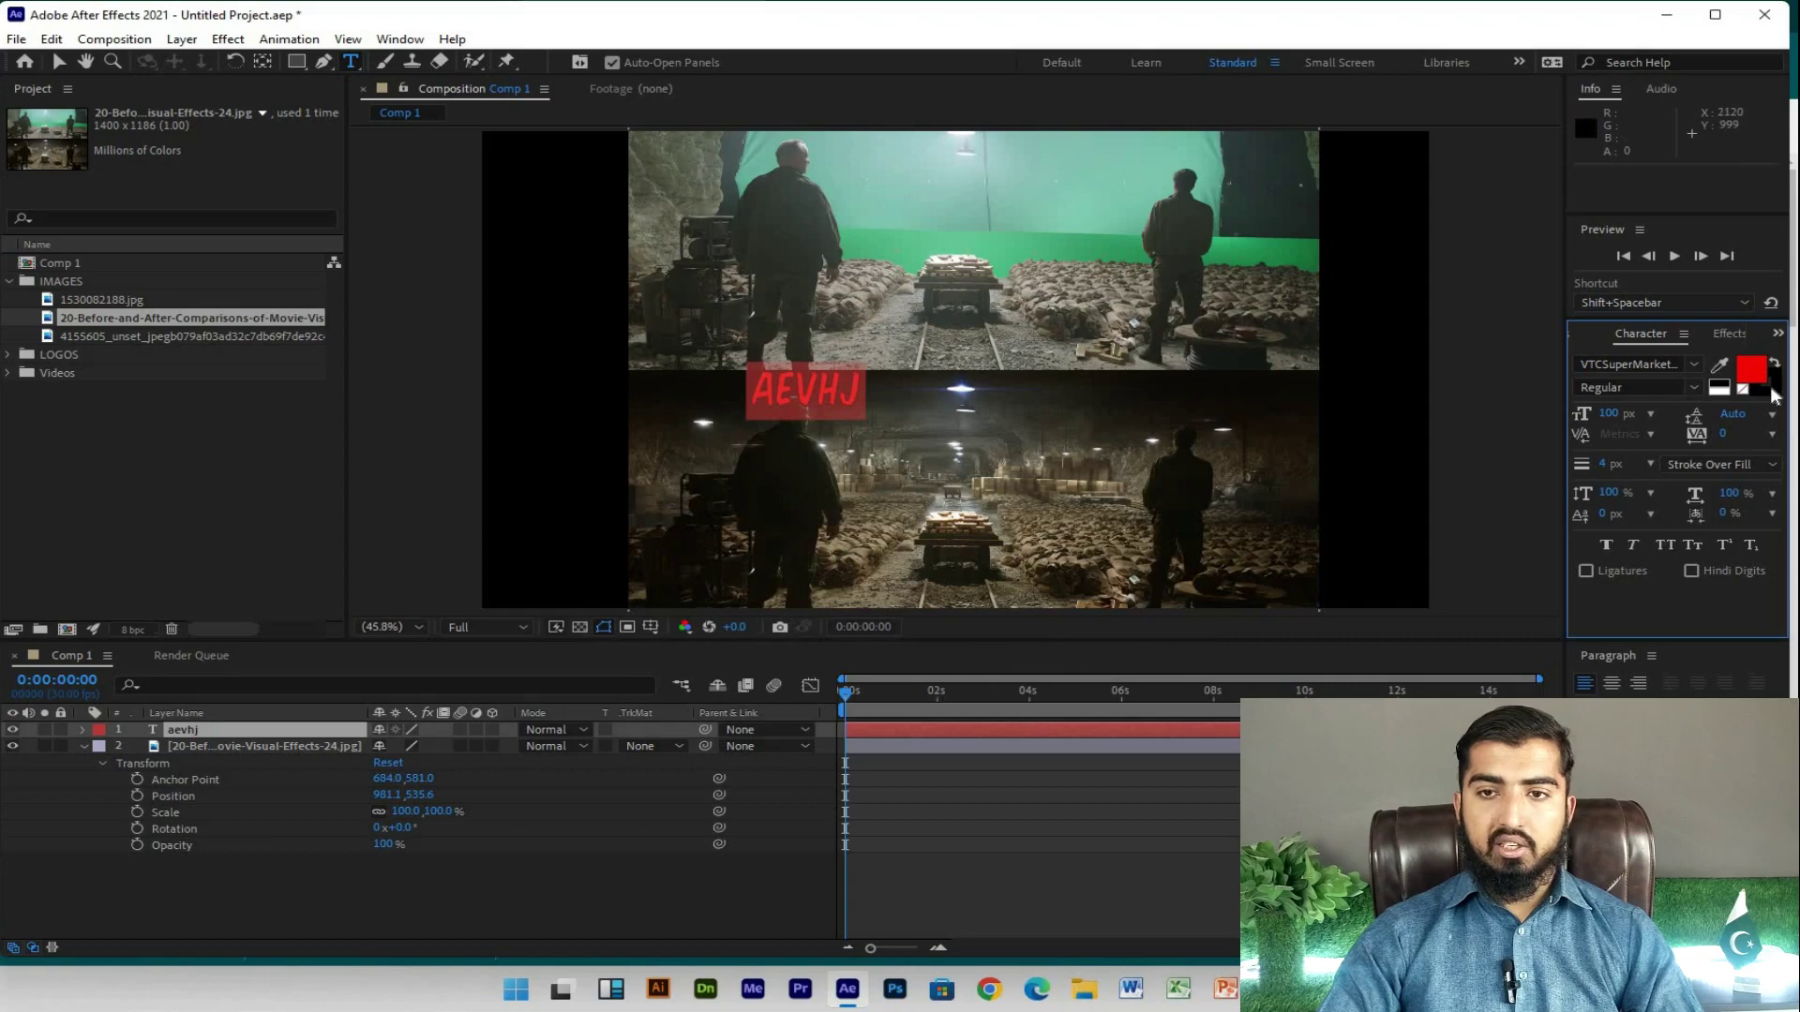
# Step: Set the text outline colour to bright blue
pyautogui.click(348, 908)
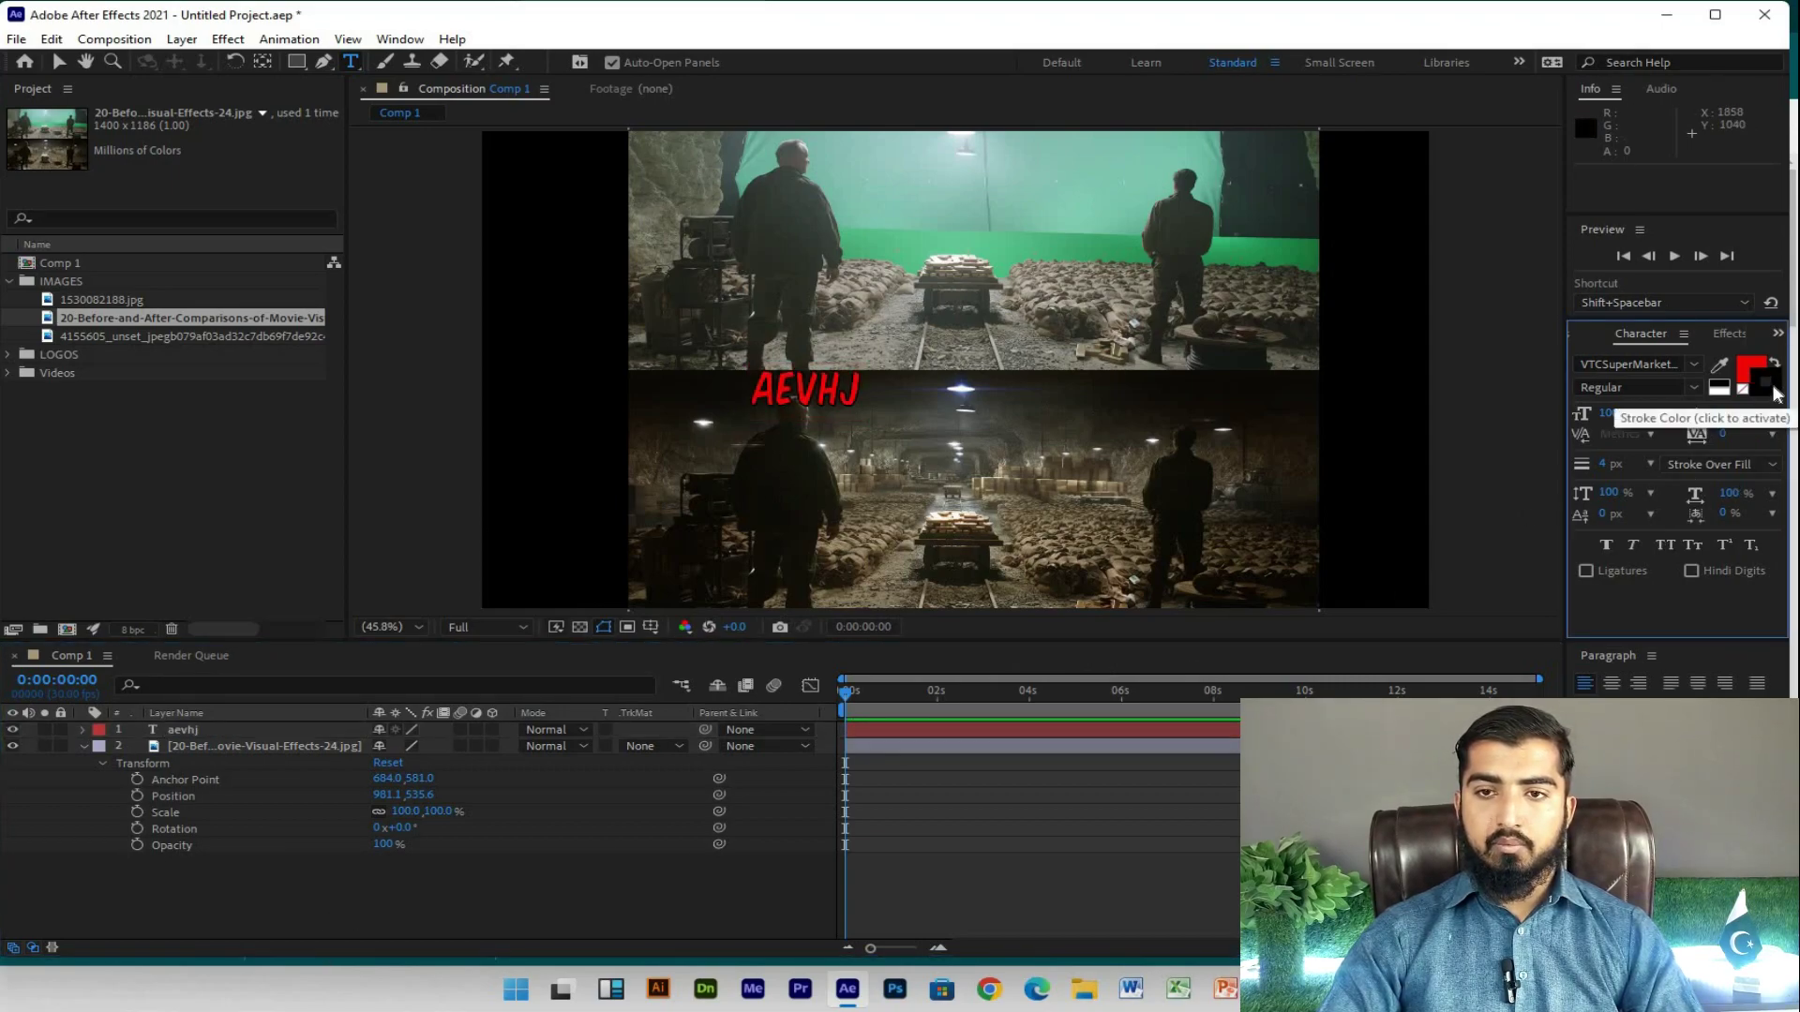
pyautogui.click(1767, 385)
pyautogui.click(941, 462)
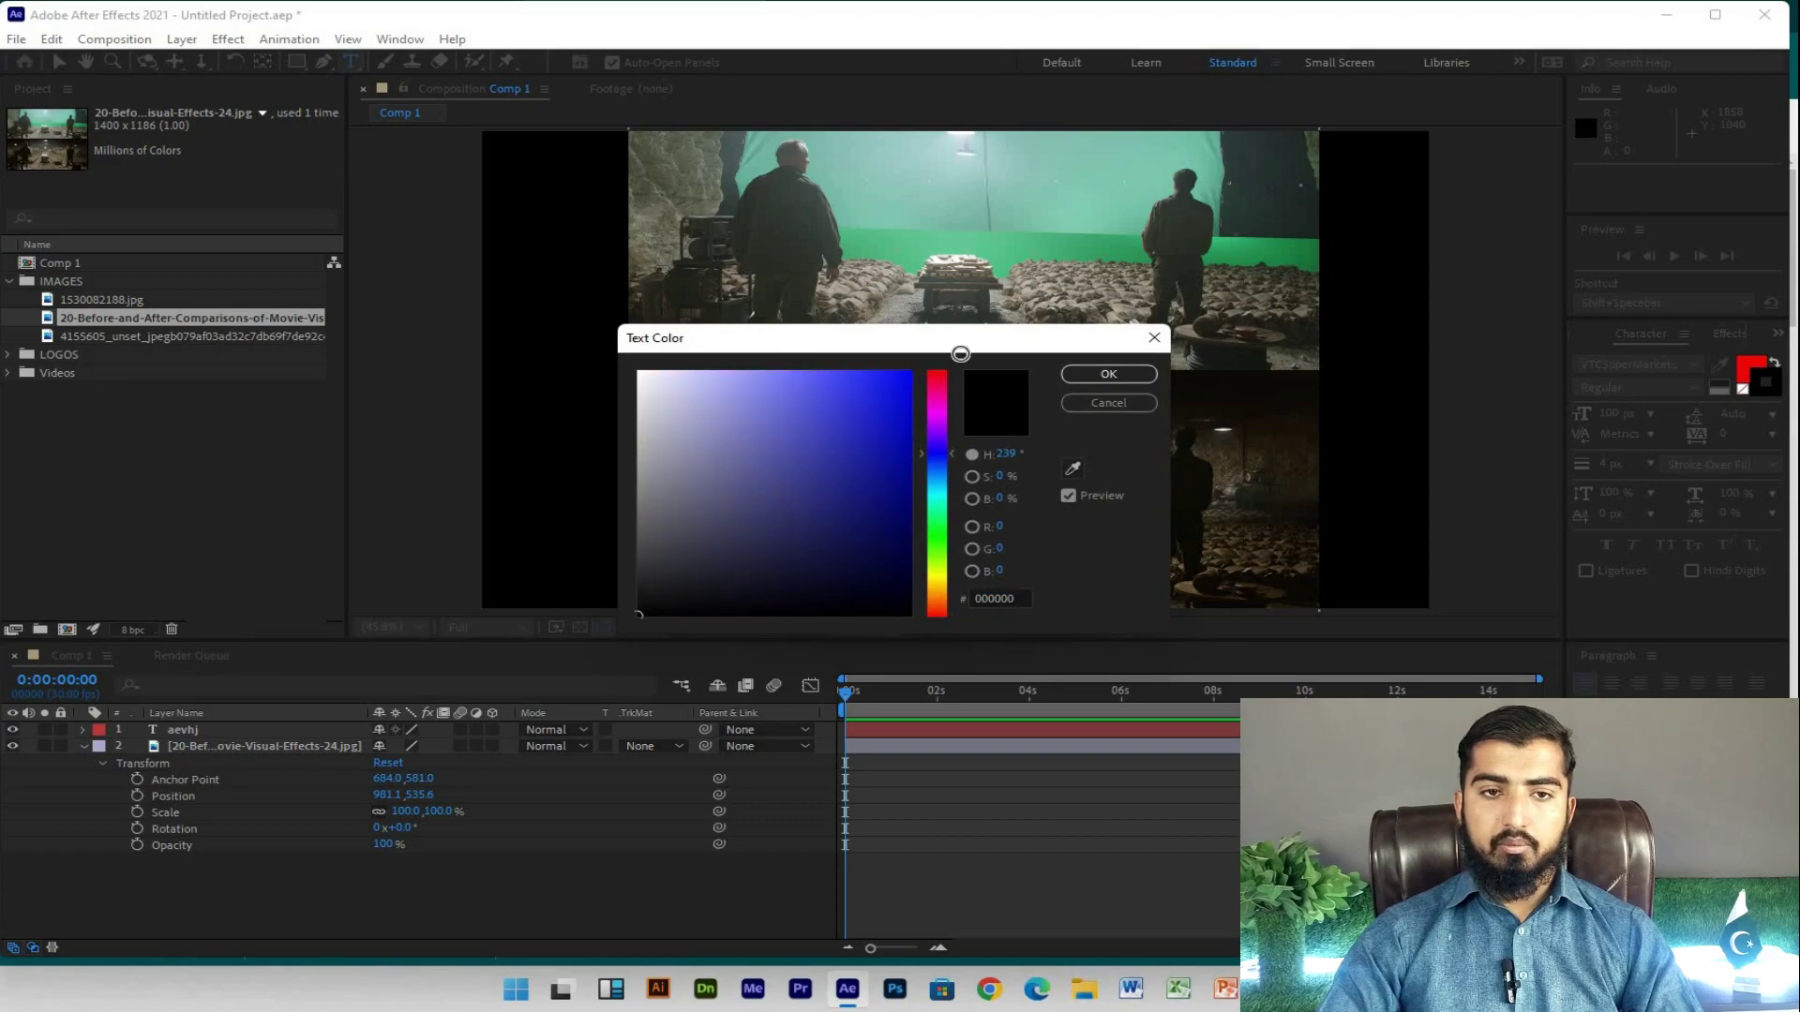
pyautogui.click(907, 373)
pyautogui.click(1108, 374)
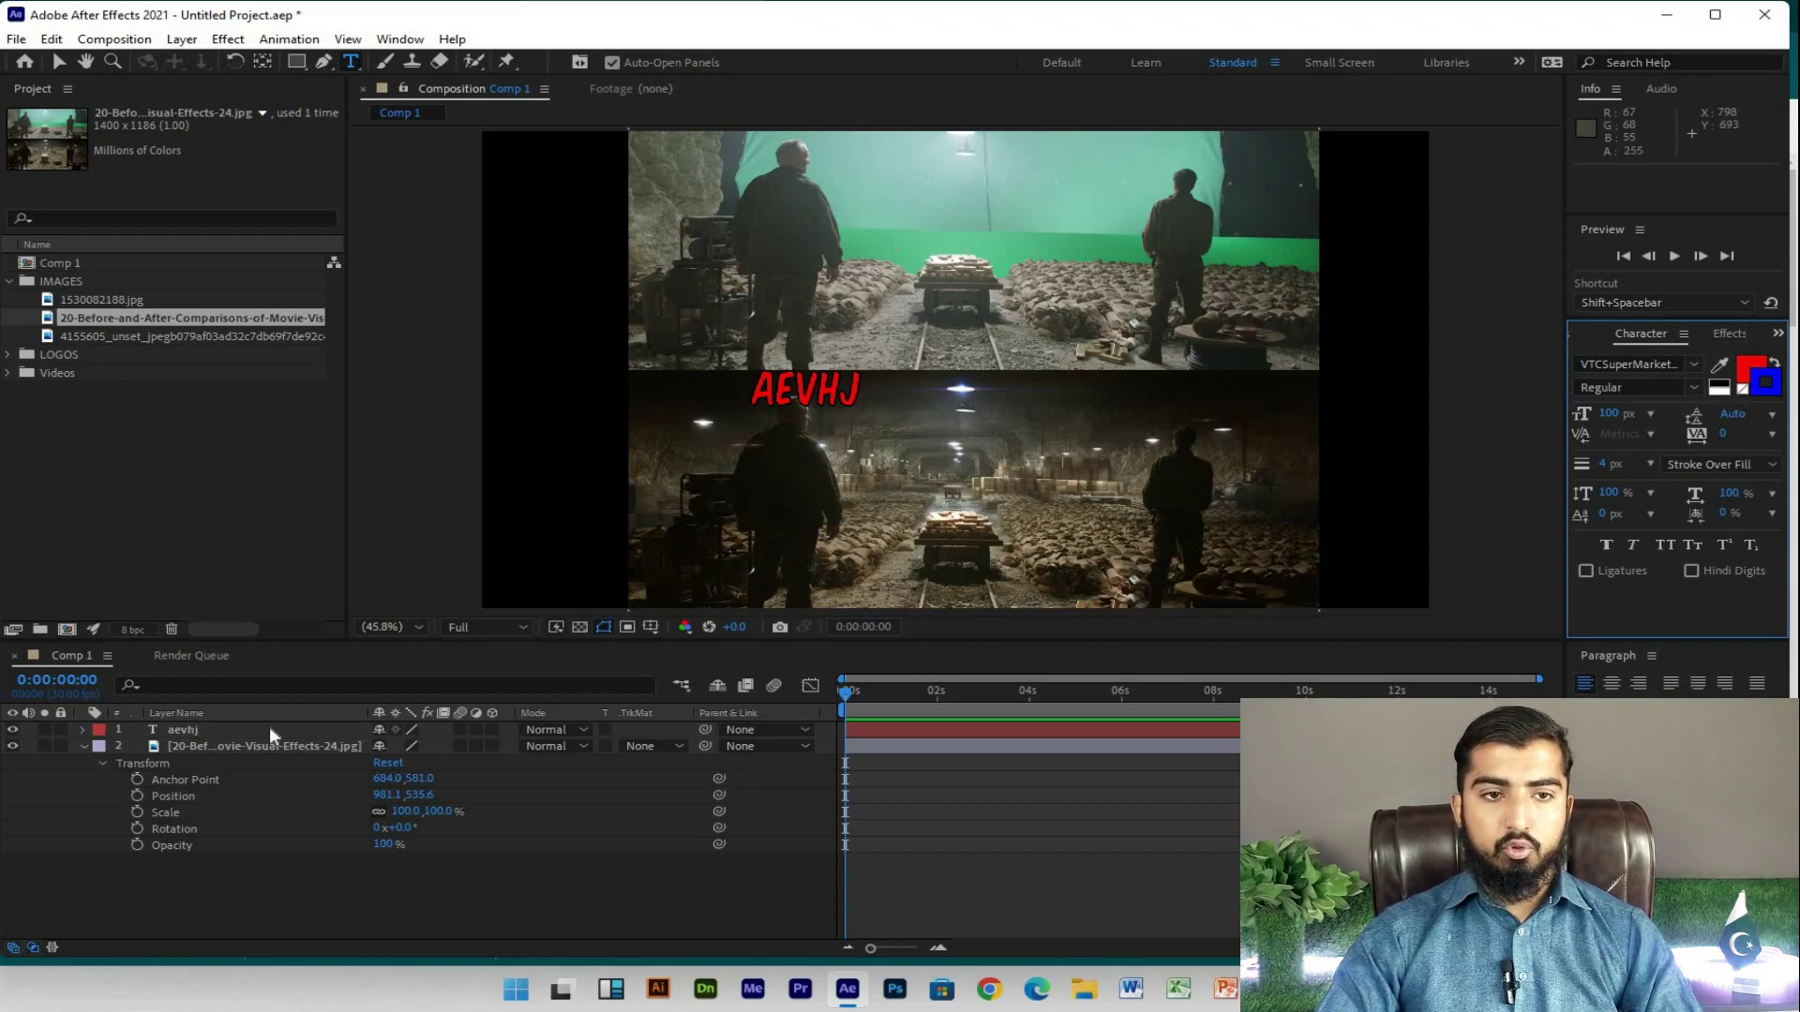
# Step: Reselect all the AEVHJ text and apply the saturated blue 2400FF colour
pyautogui.click(192, 730)
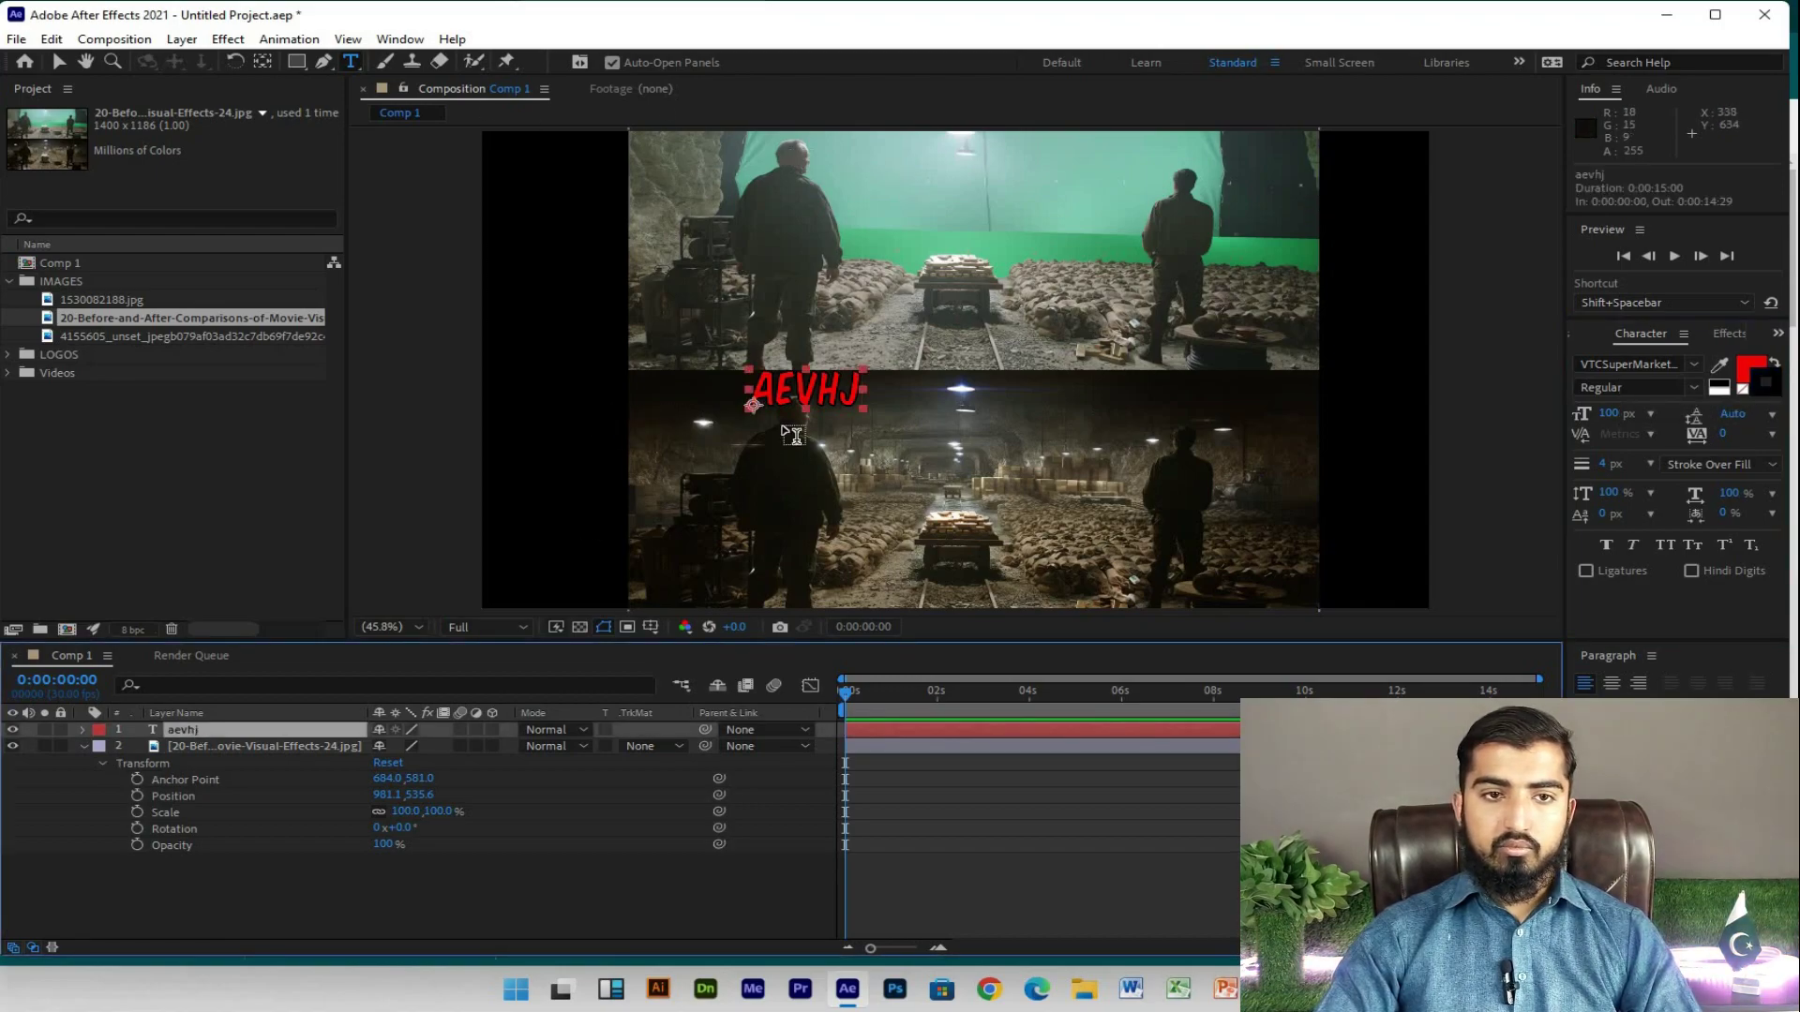
pyautogui.click(801, 402)
pyautogui.doubleClick(801, 402)
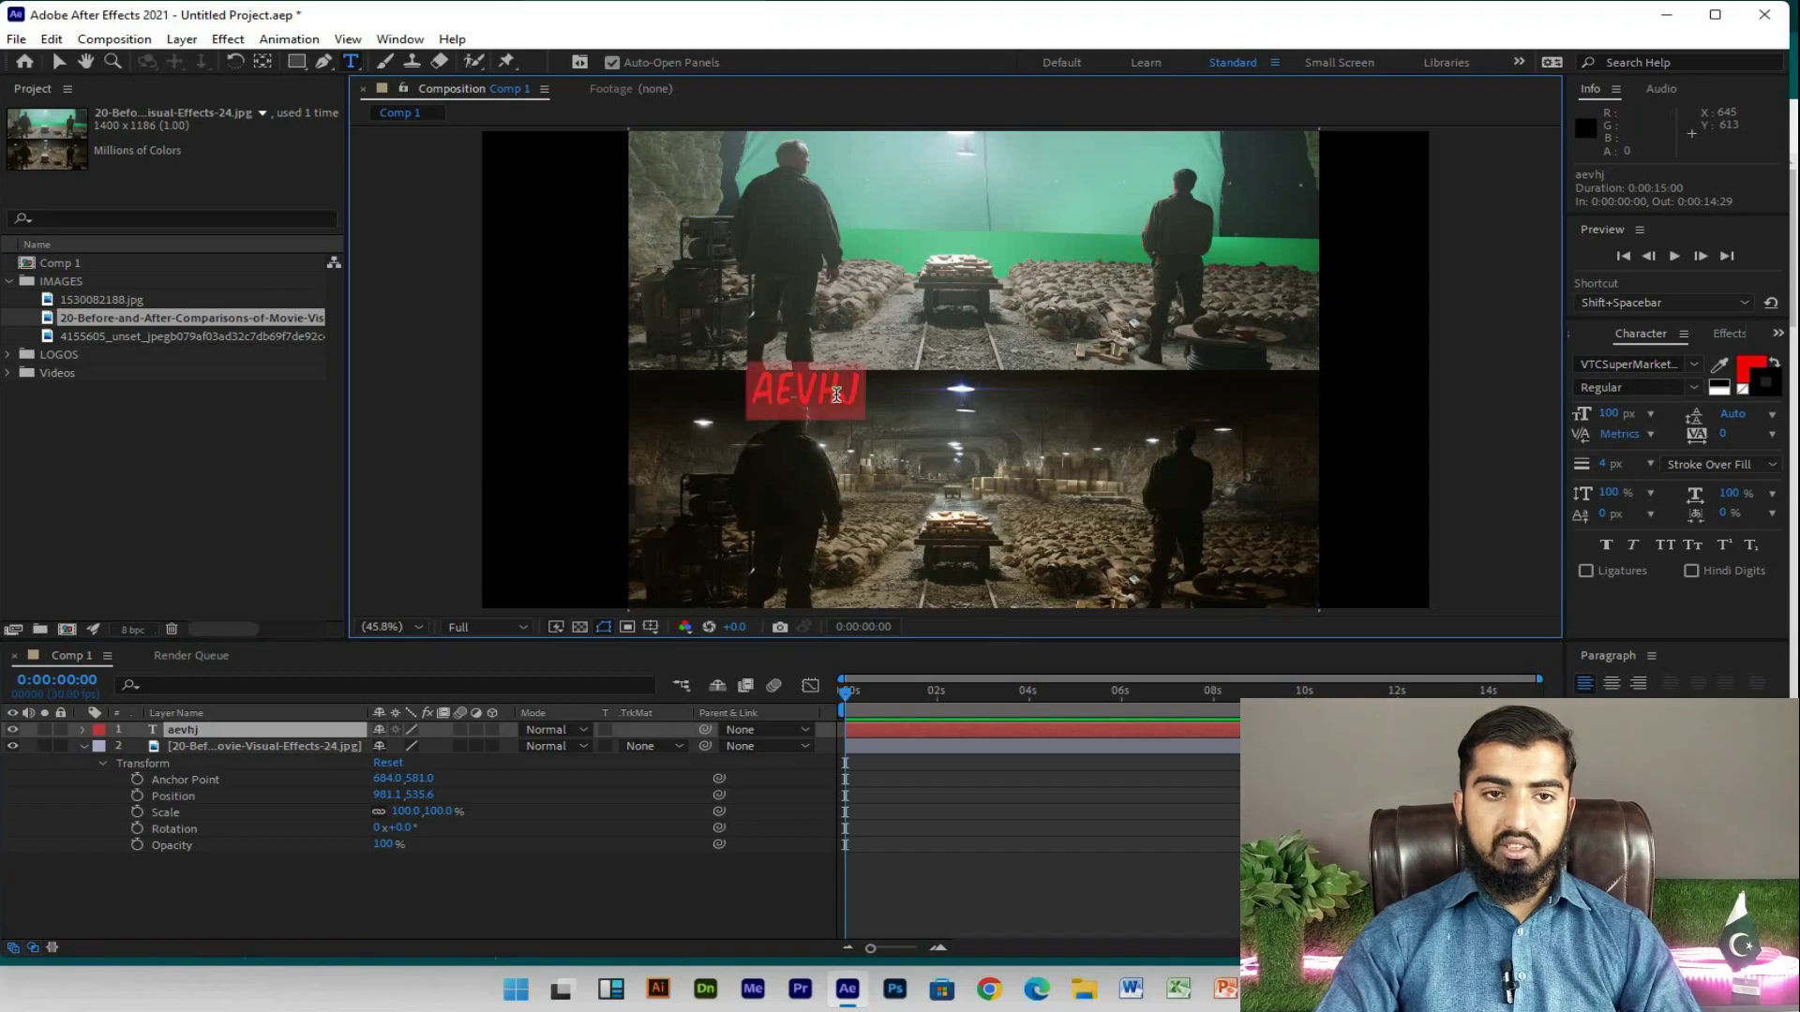
pyautogui.click(1750, 367)
pyautogui.click(936, 447)
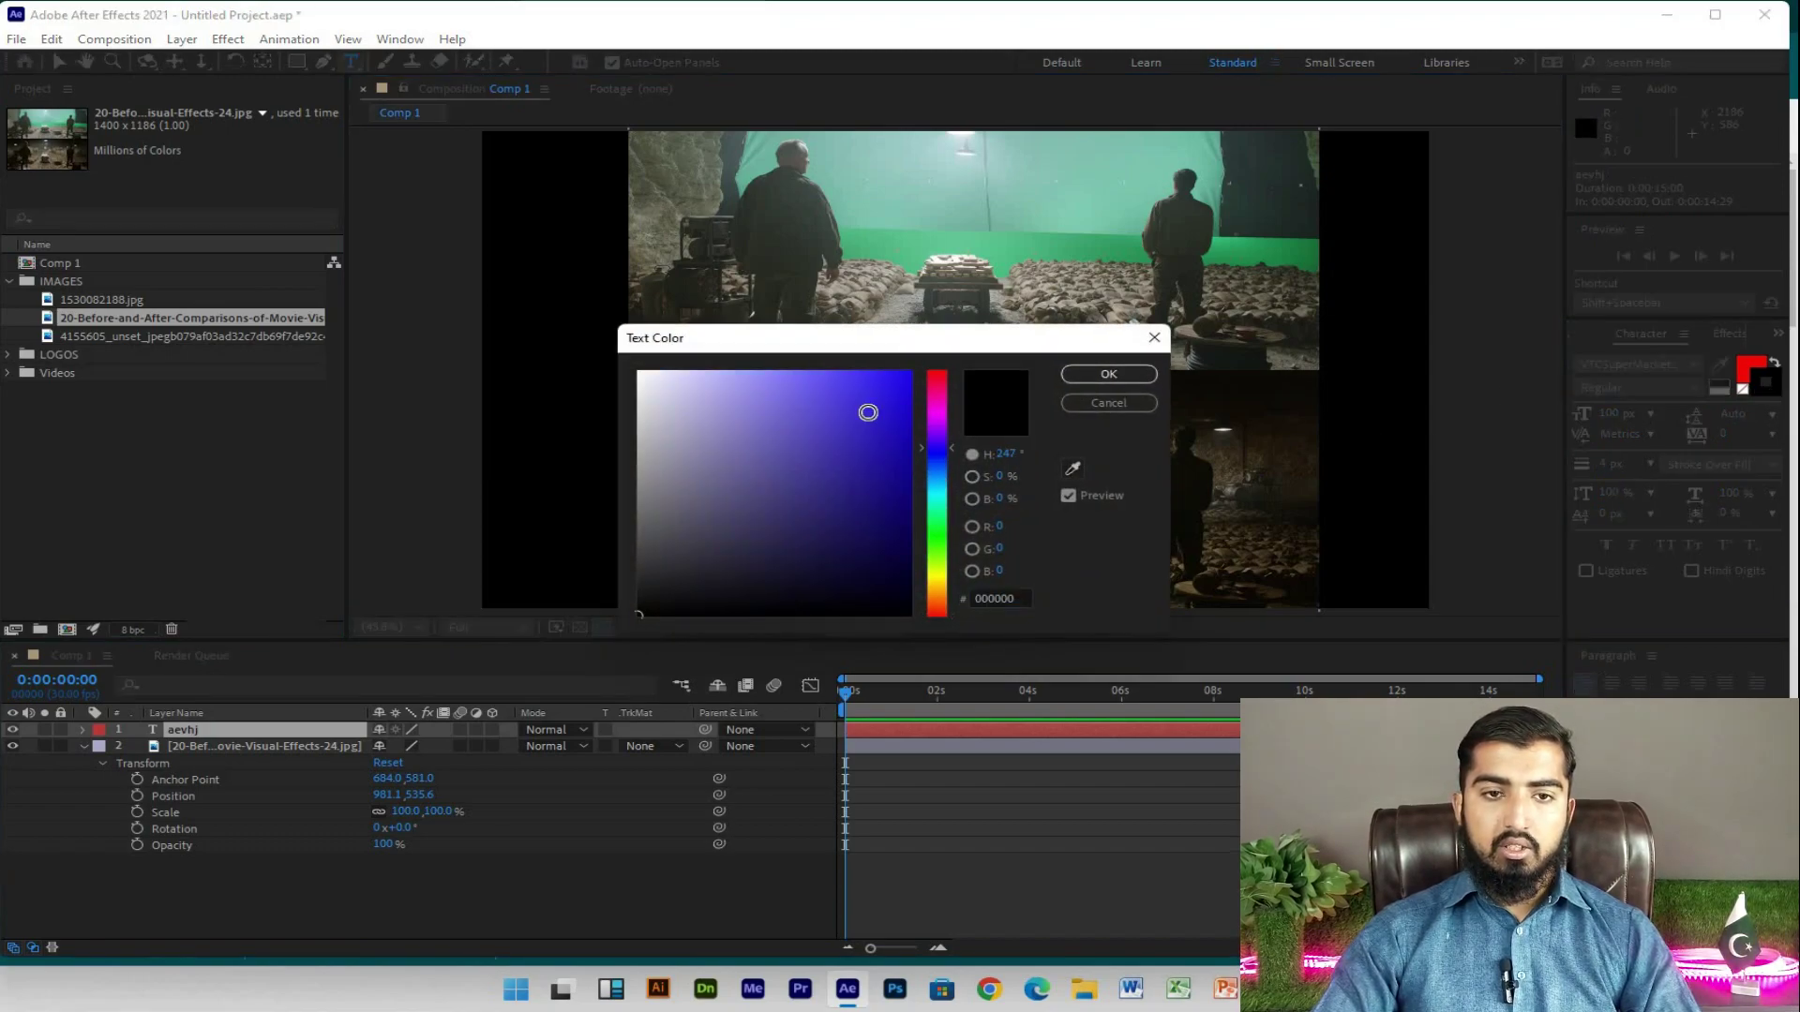
pyautogui.click(909, 373)
pyautogui.click(1108, 373)
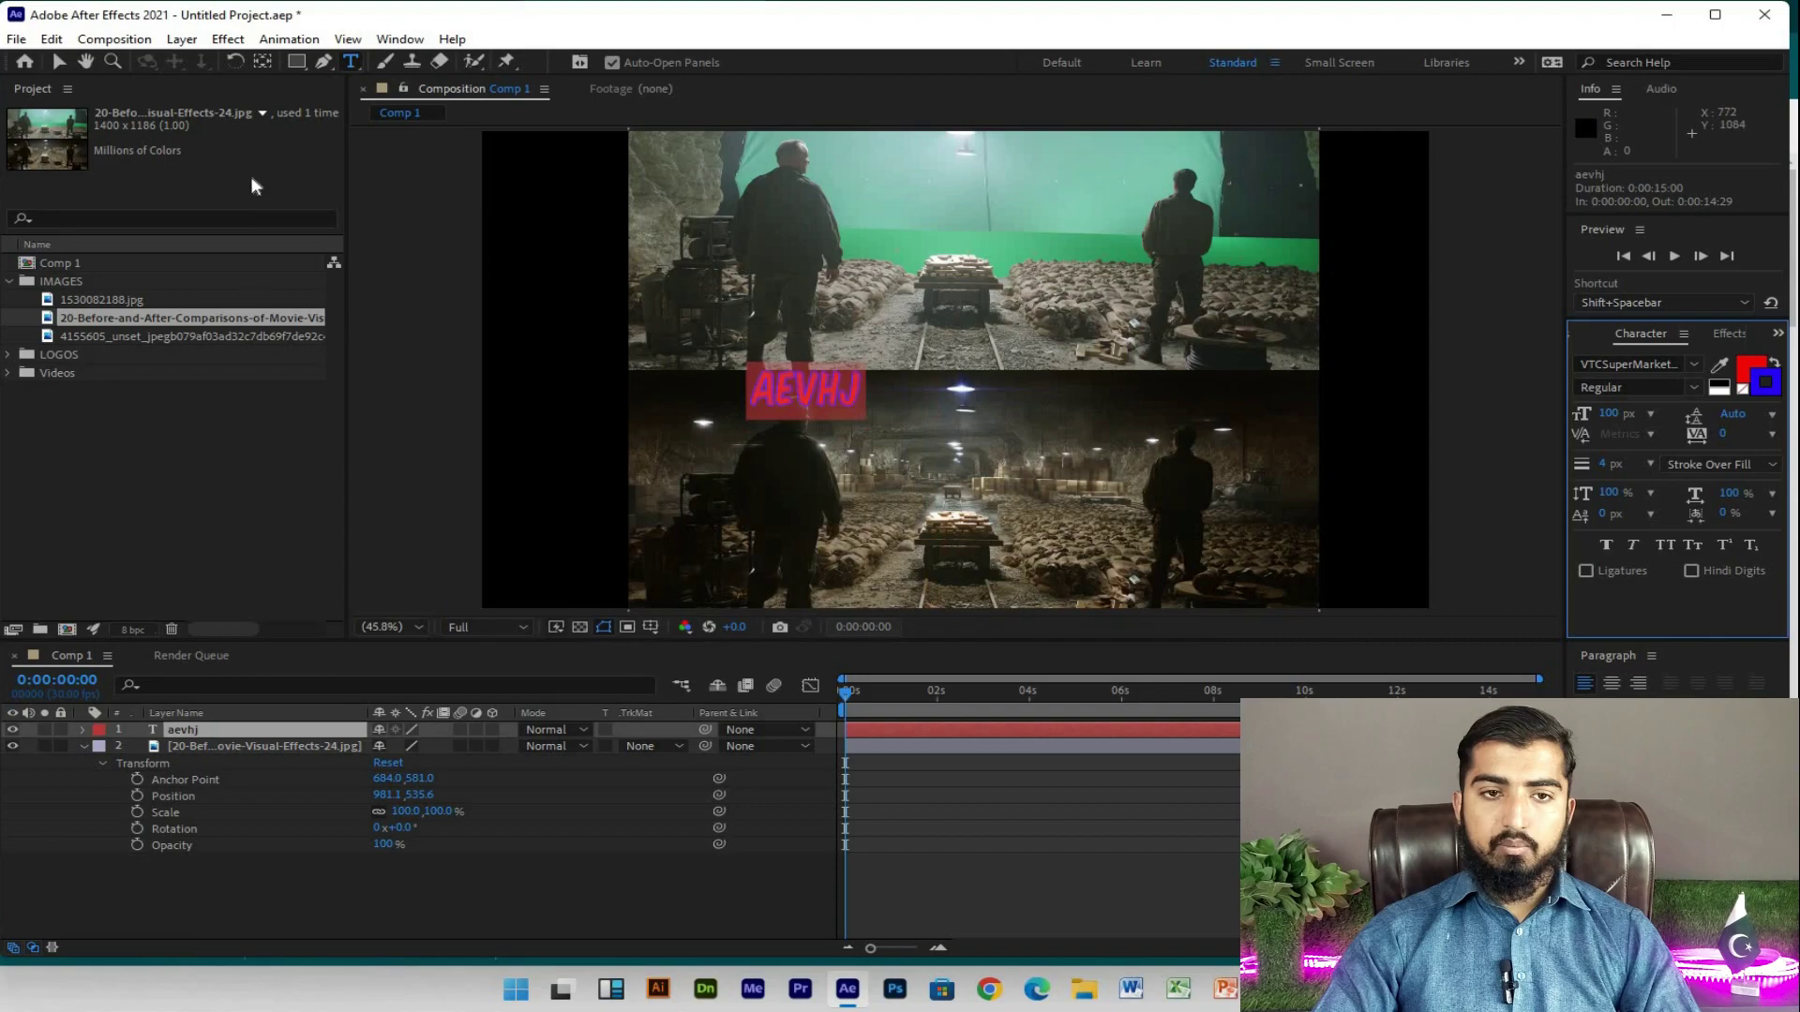
pyautogui.click(59, 62)
pyautogui.scroll(3, 880, 403)
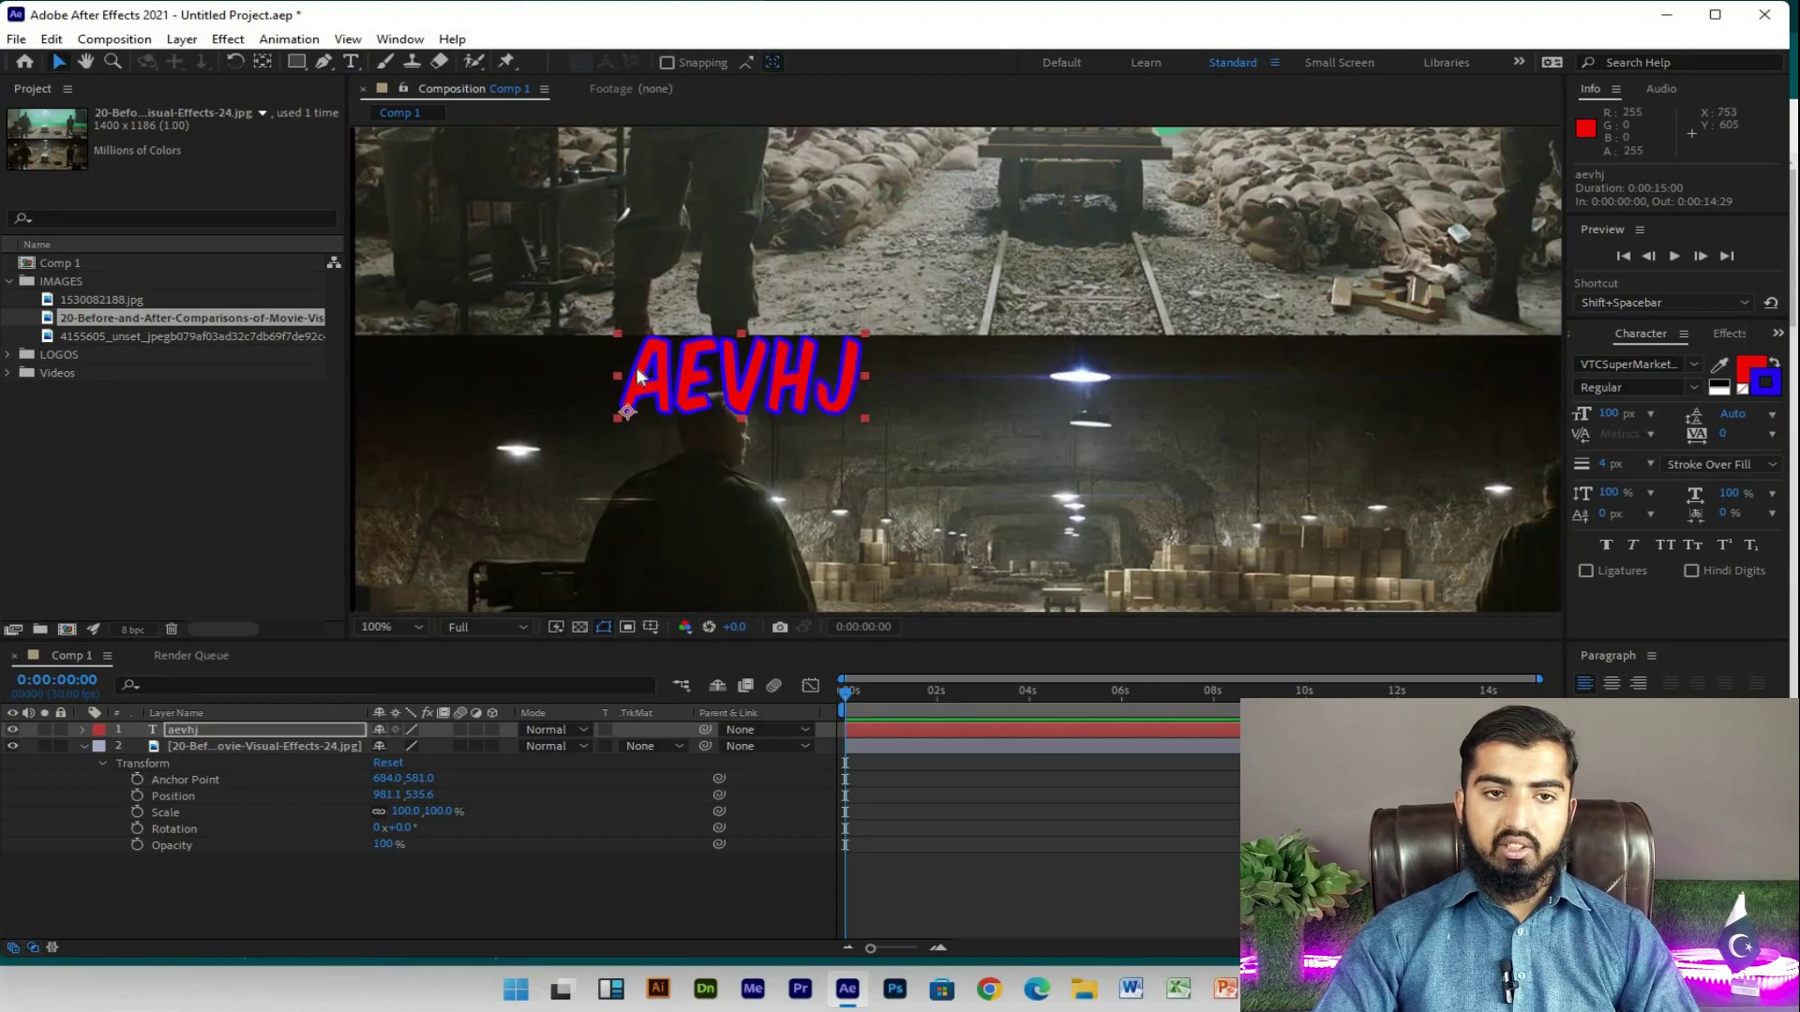
pyautogui.scroll(1, 763, 388)
pyautogui.scroll(-3, 853, 385)
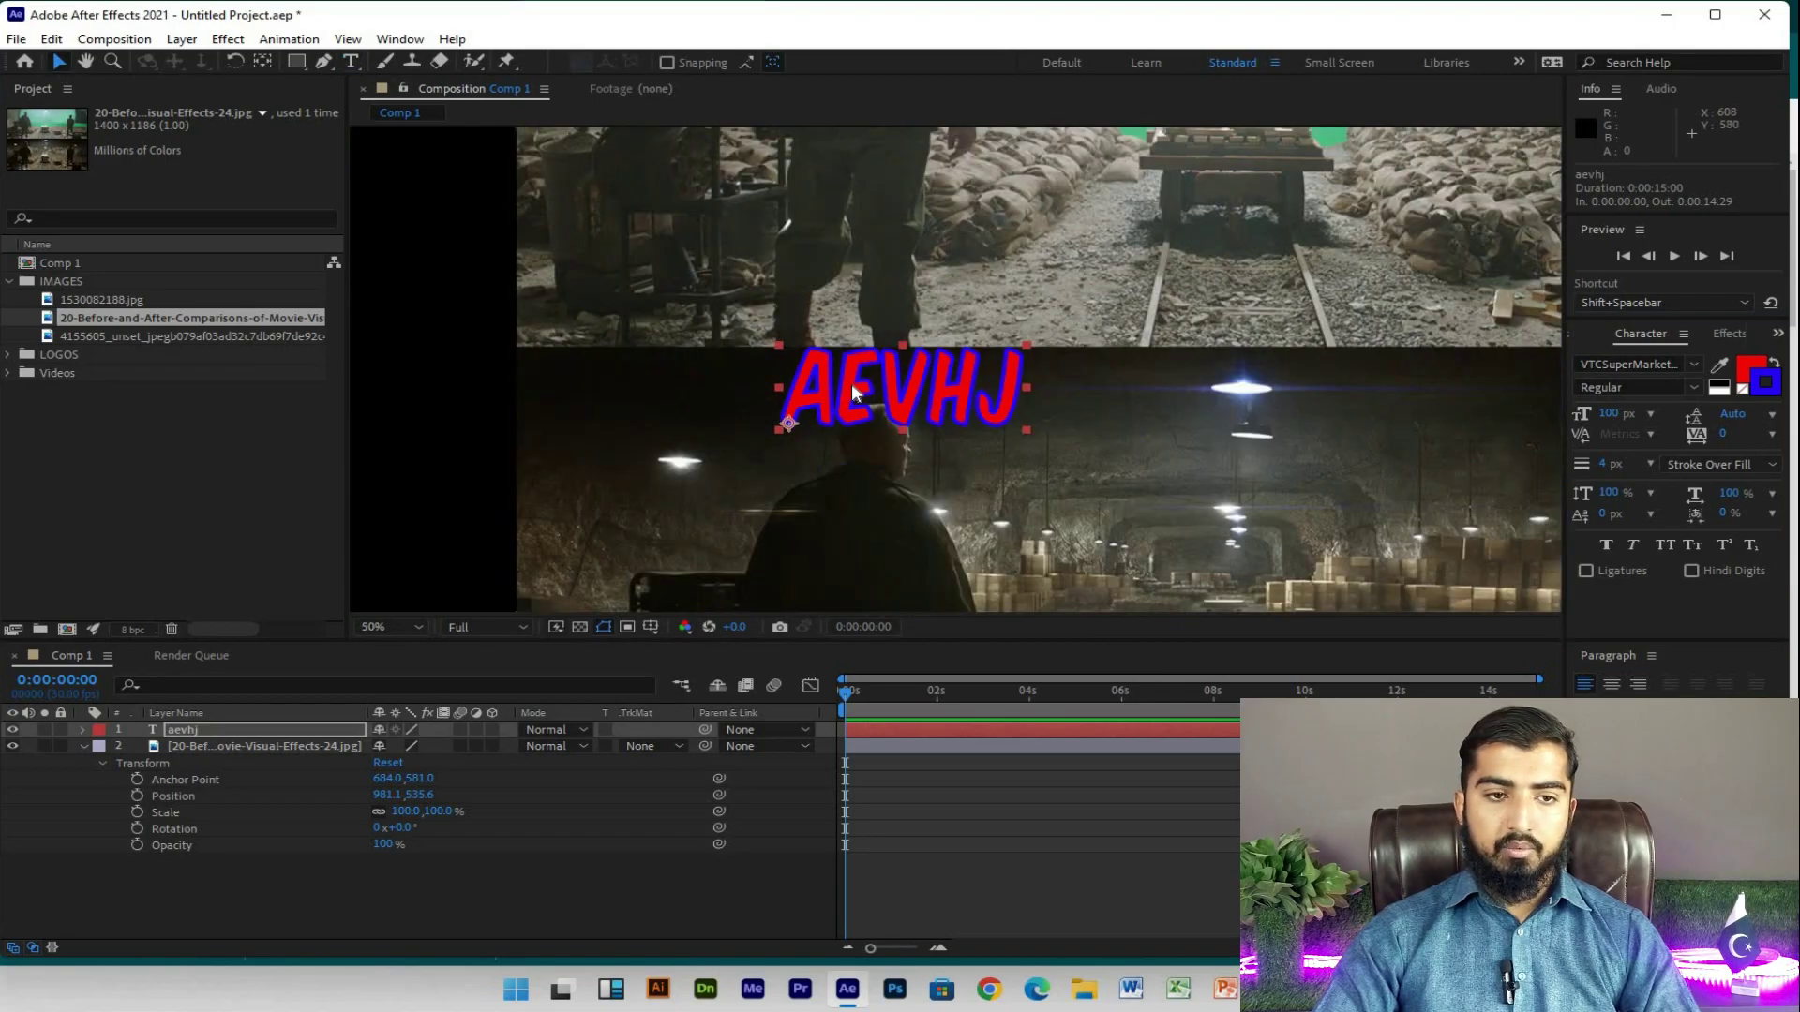
pyautogui.scroll(-1, 946, 423)
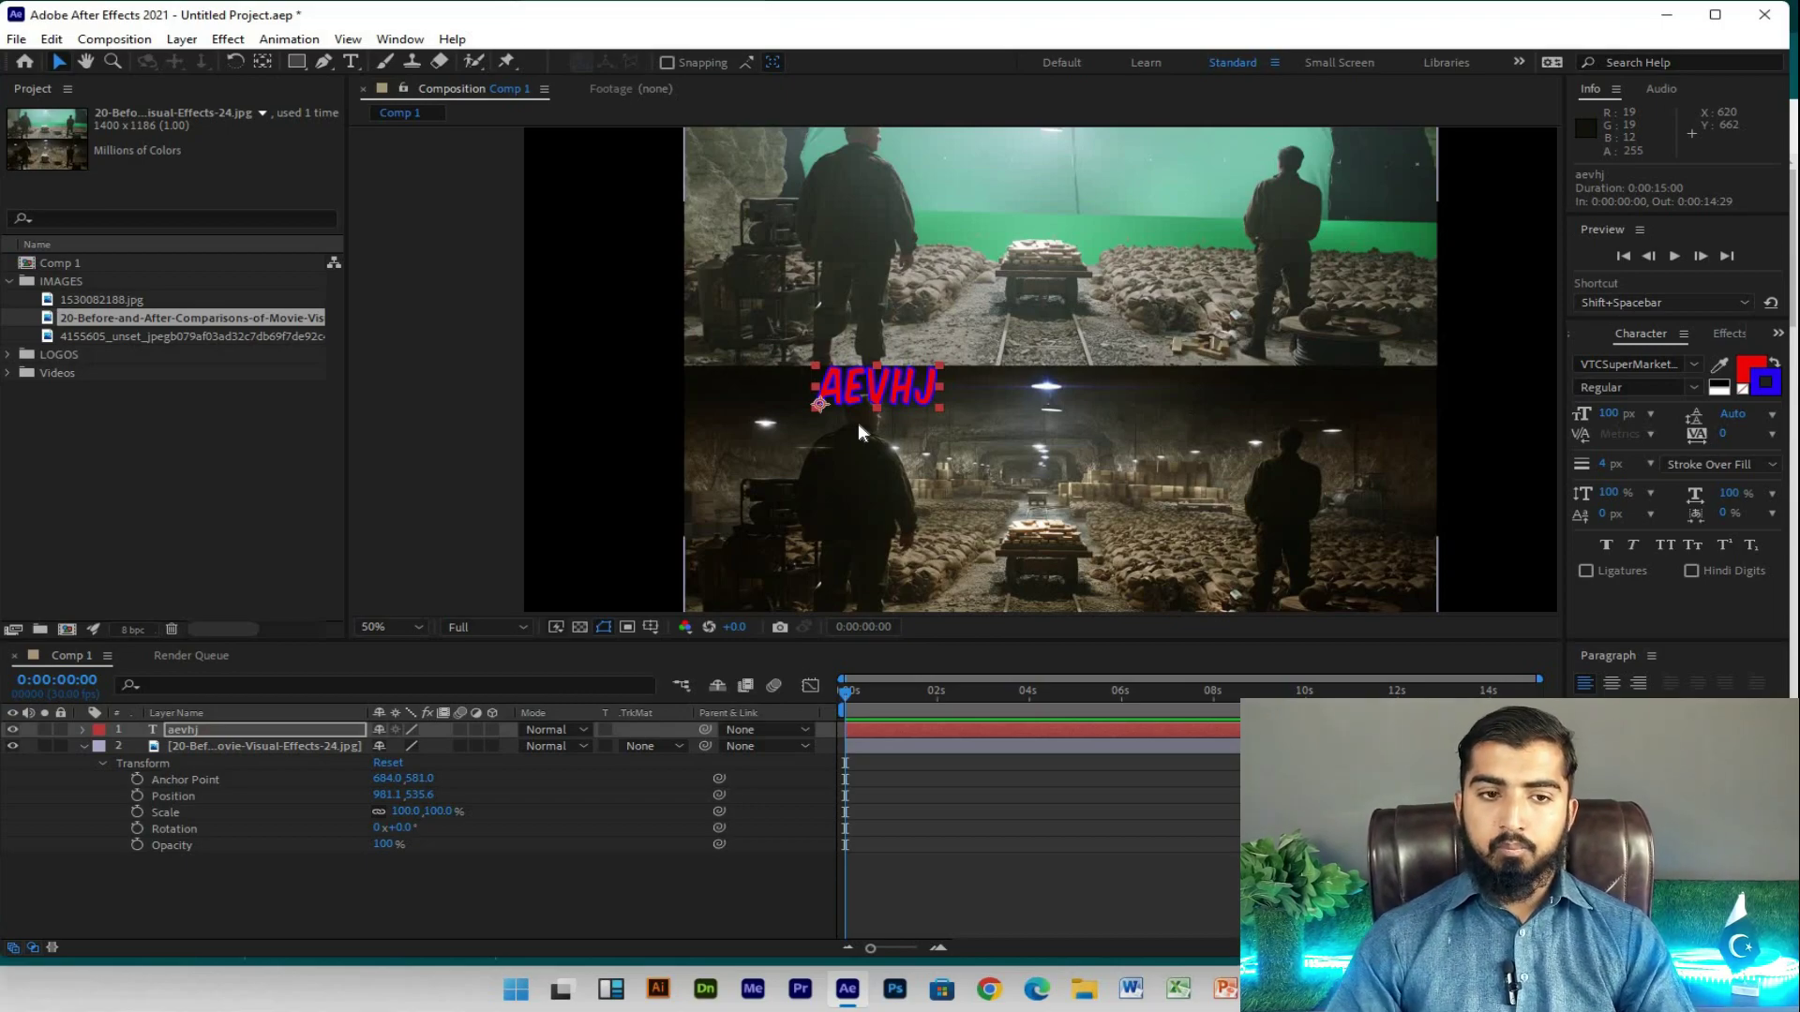
# Step: Drop preview resolution to Quarter, restore it to Full, and choose the Brush tool
pyautogui.click(519, 623)
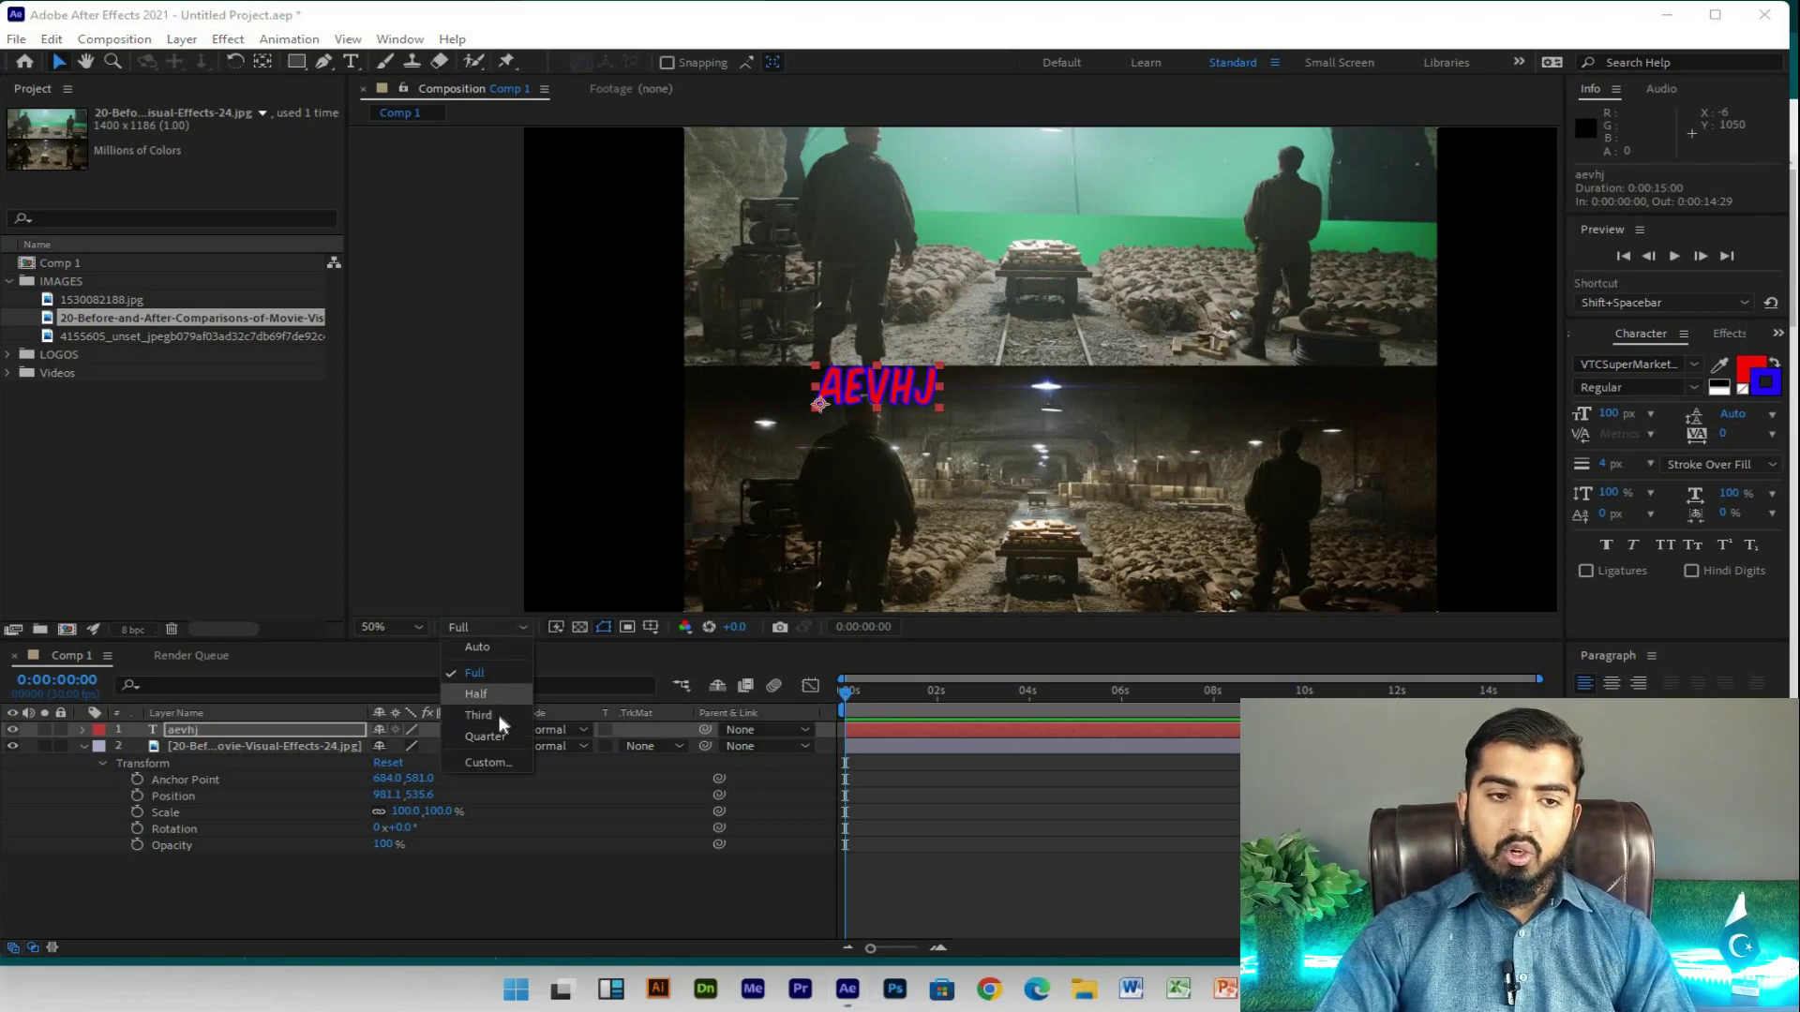
pyautogui.click(495, 735)
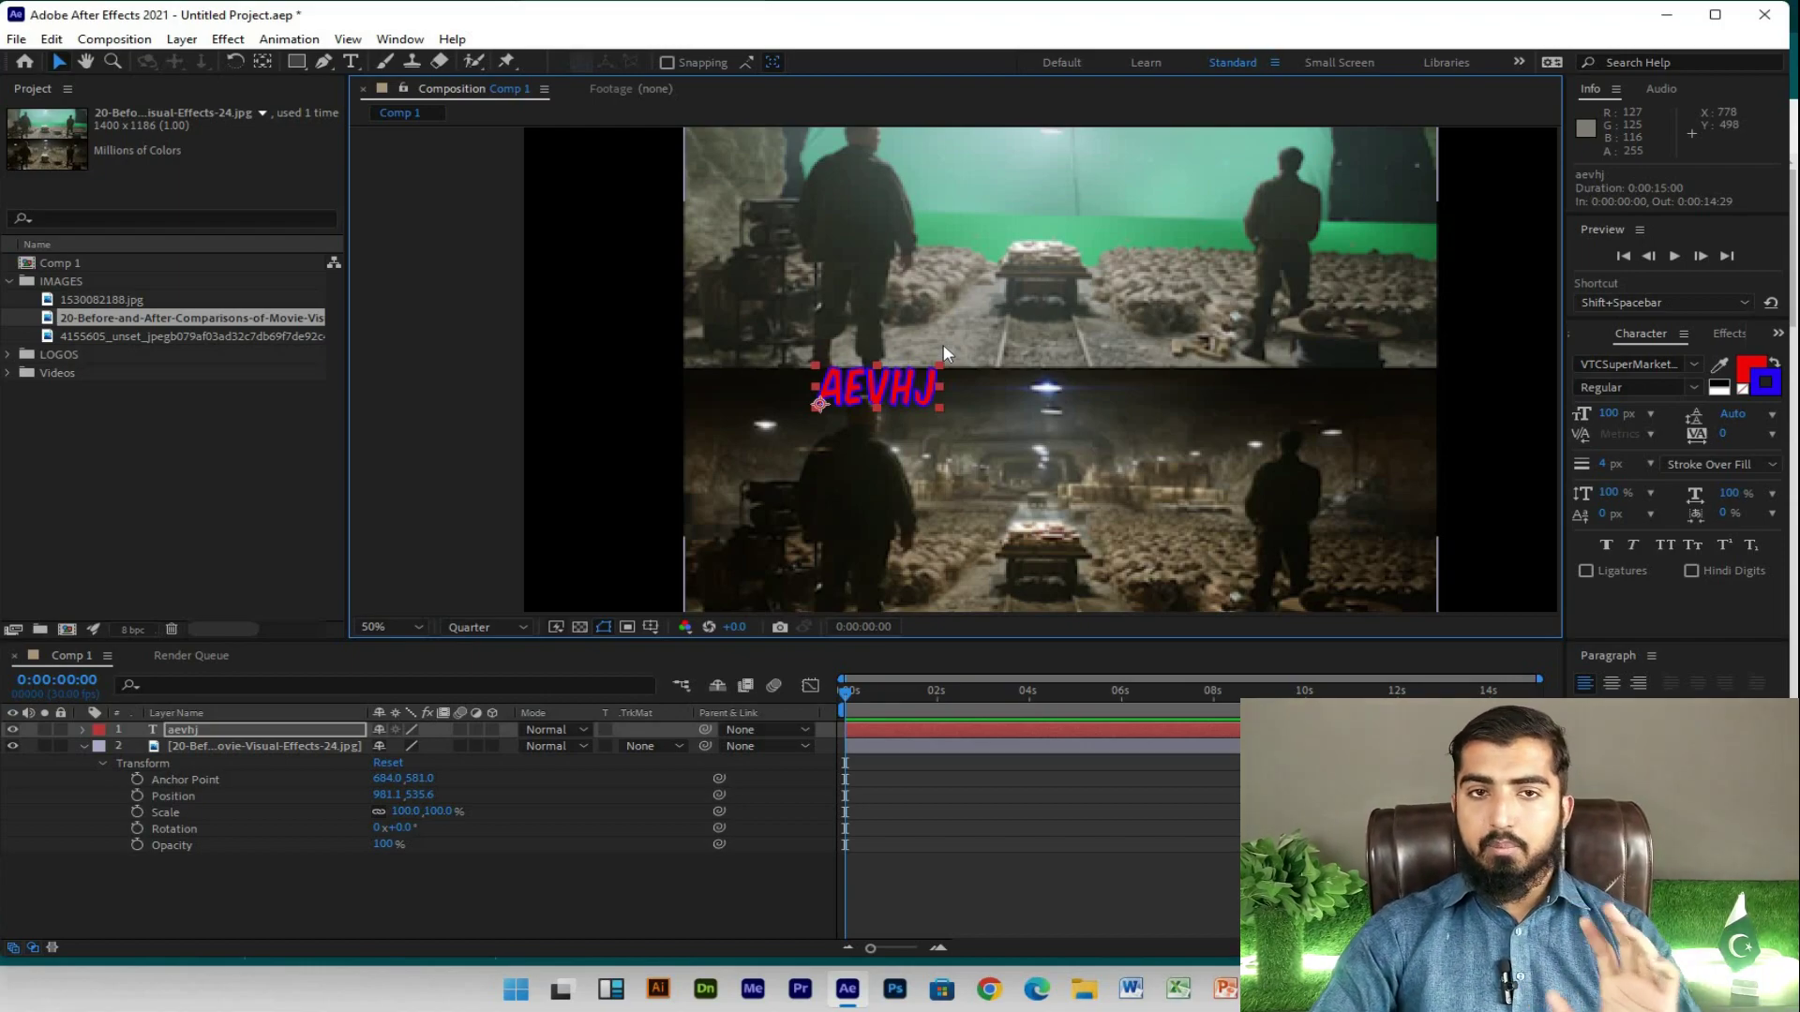
pyautogui.click(488, 625)
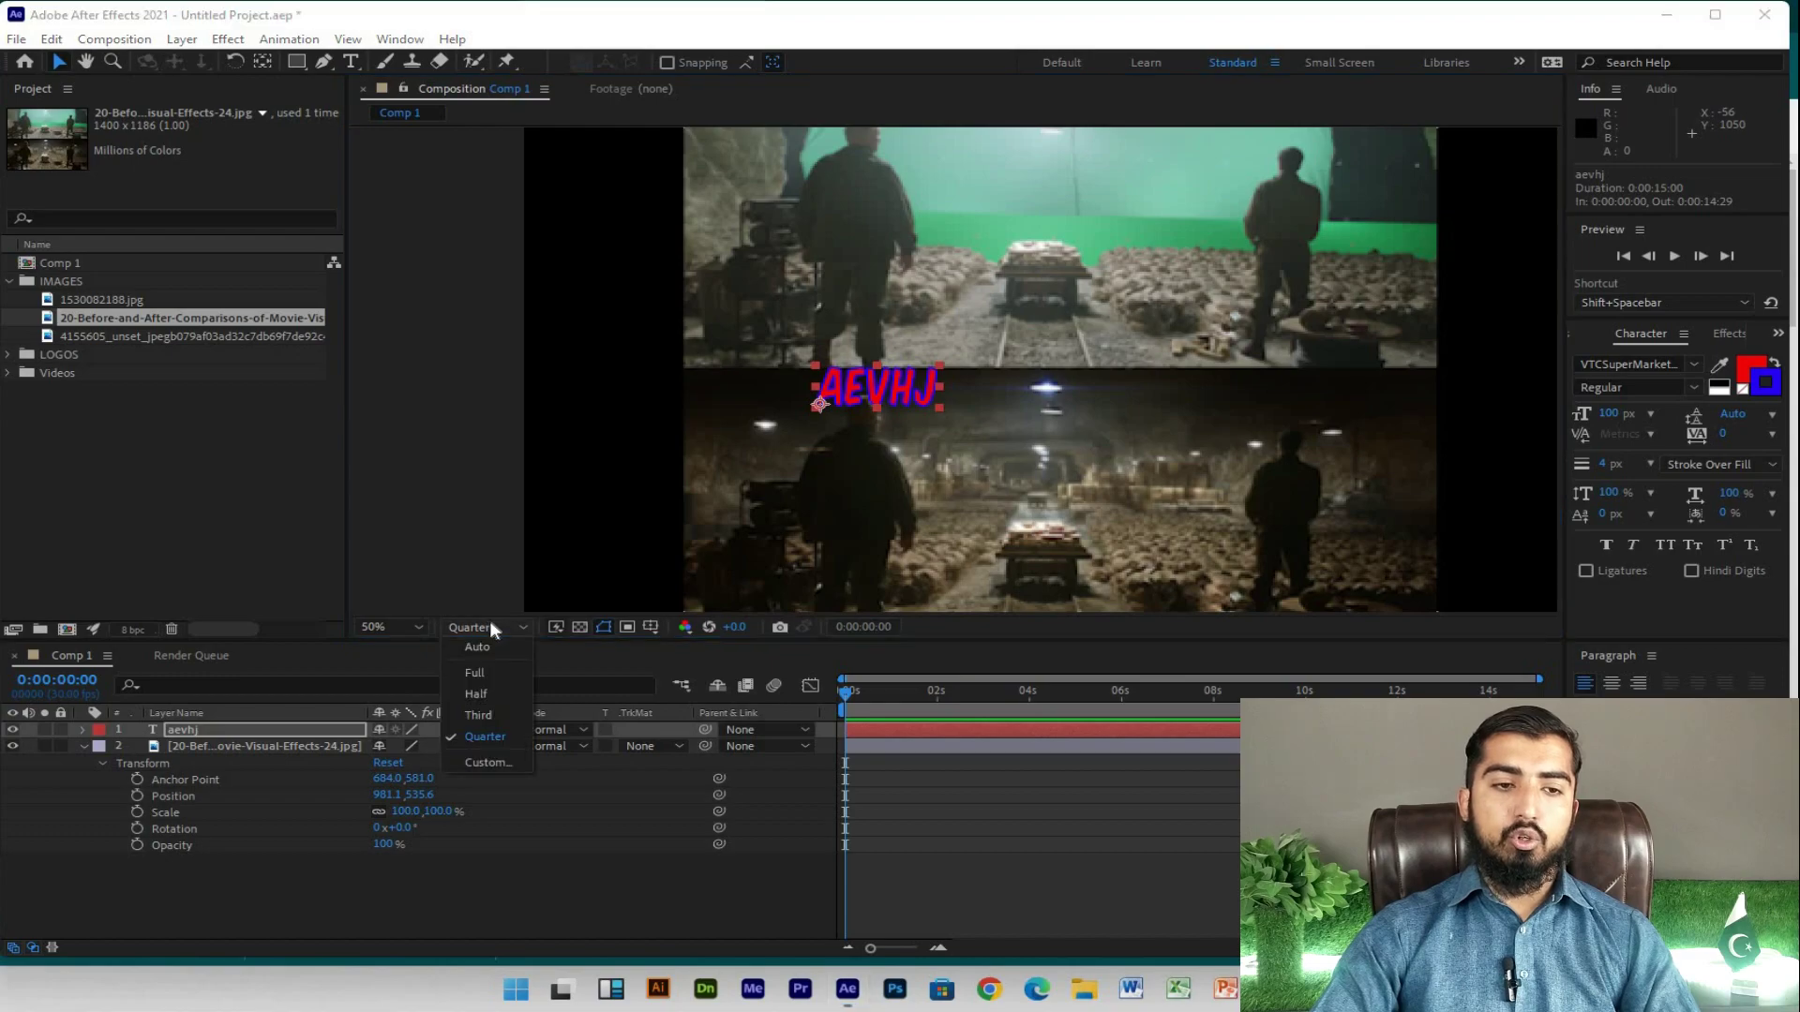
pyautogui.click(497, 674)
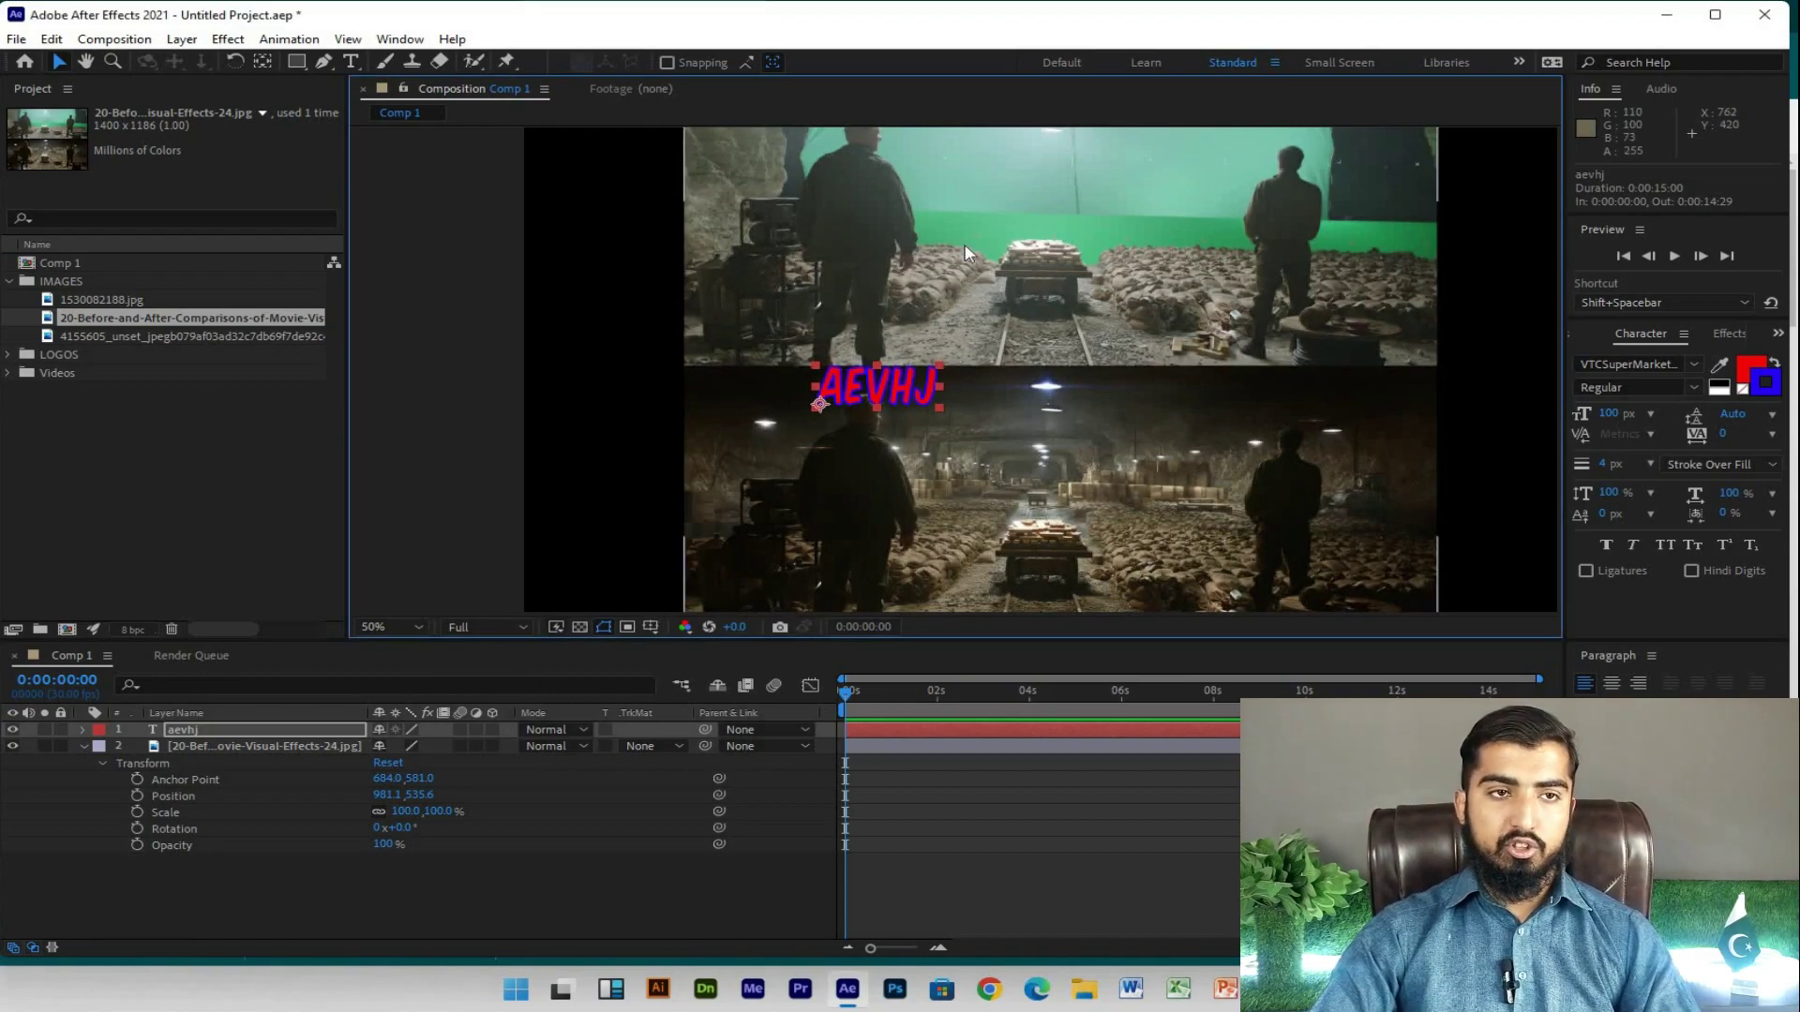
pyautogui.click(386, 65)
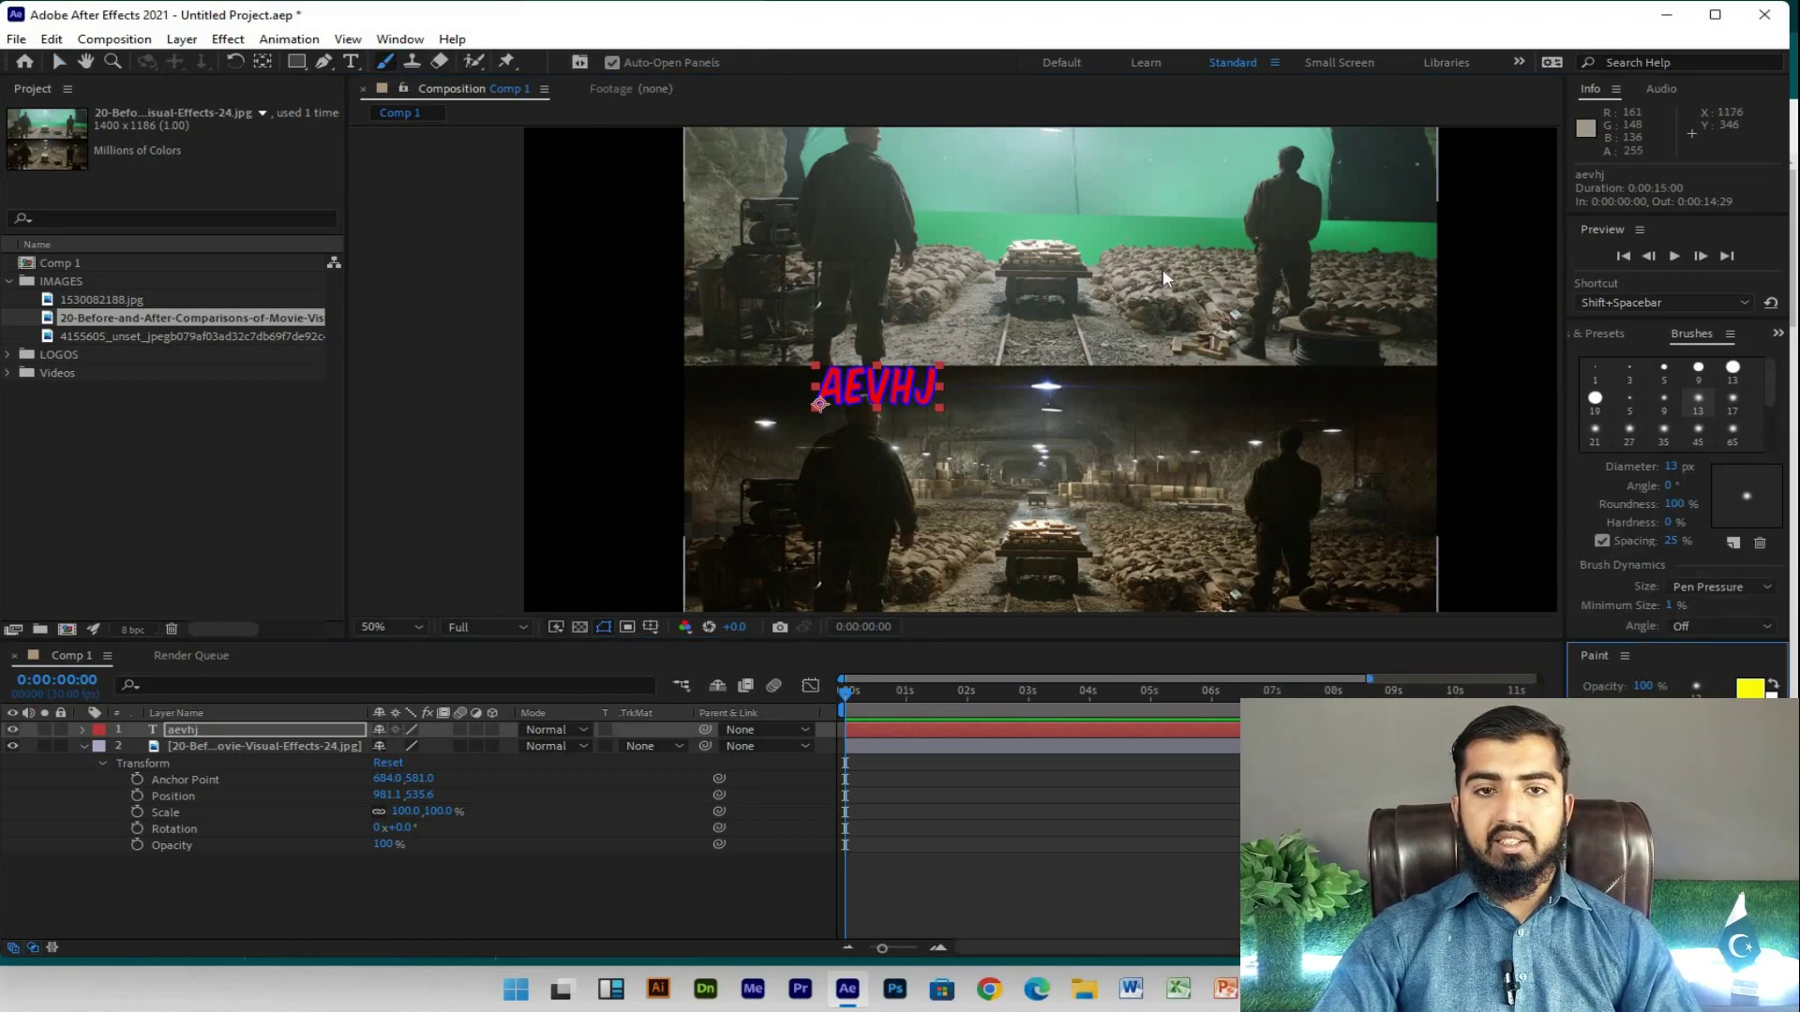
pyautogui.click(1122, 249)
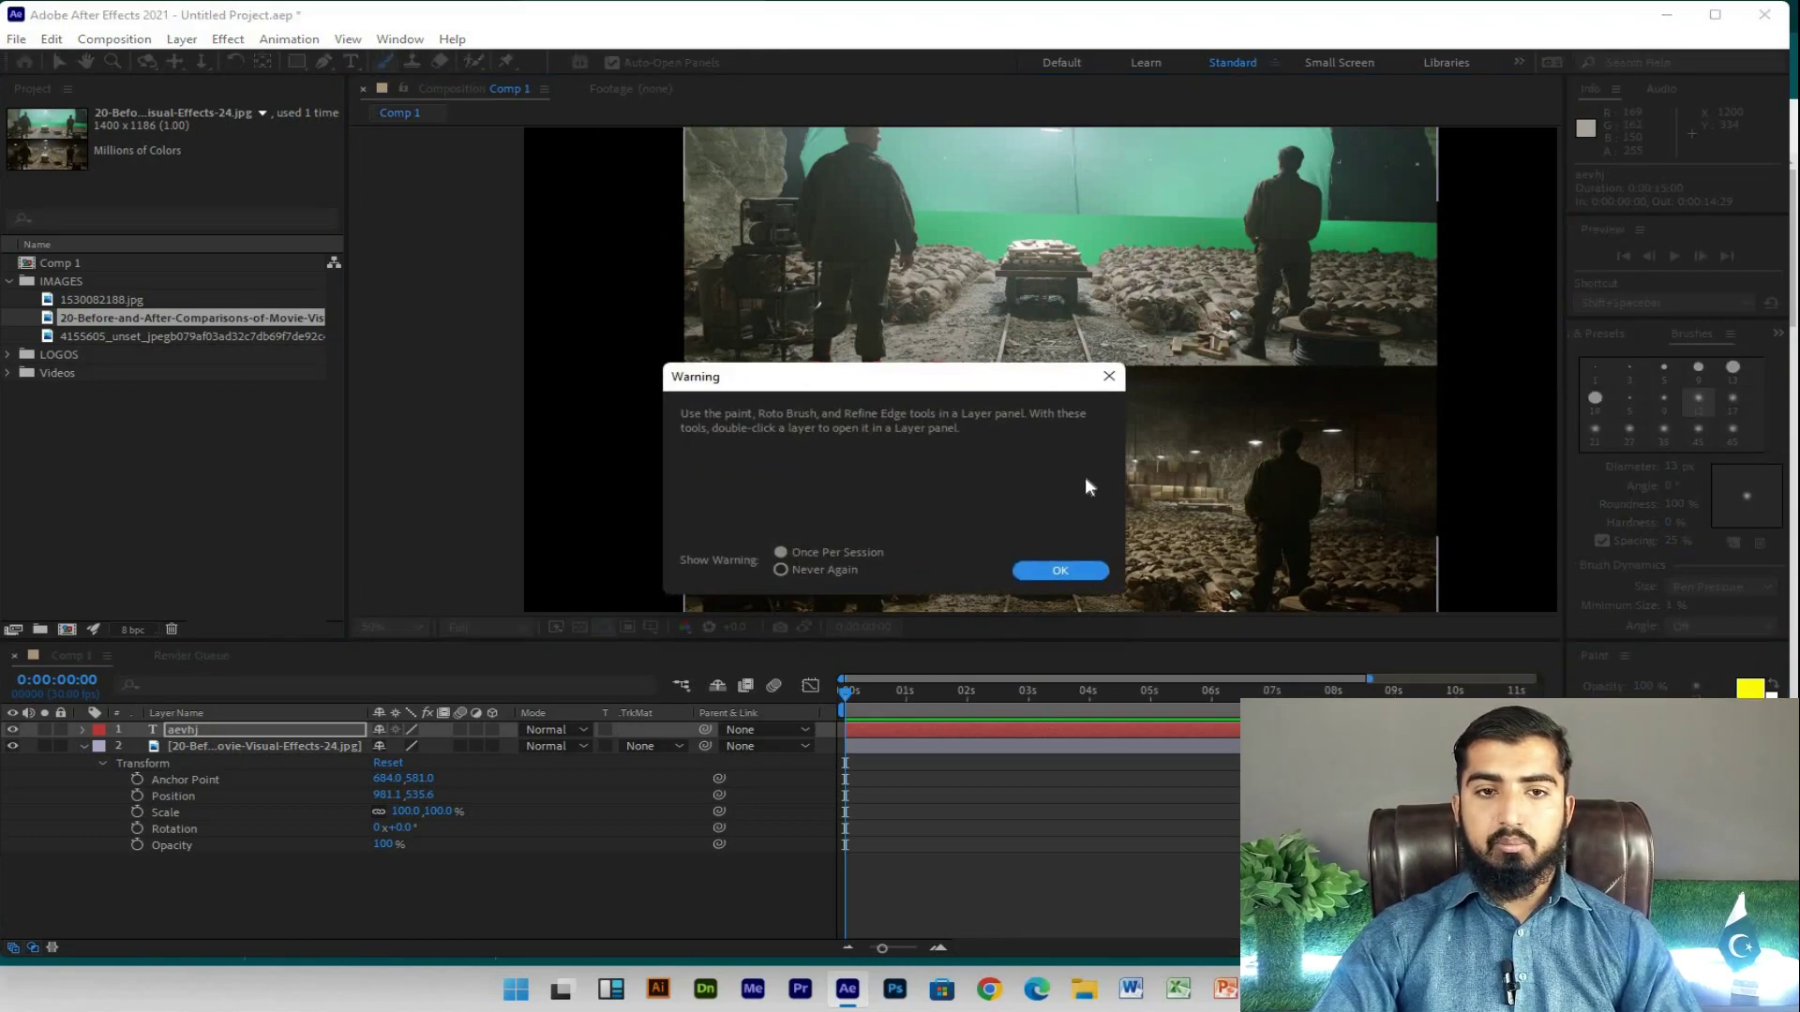
pyautogui.click(1083, 568)
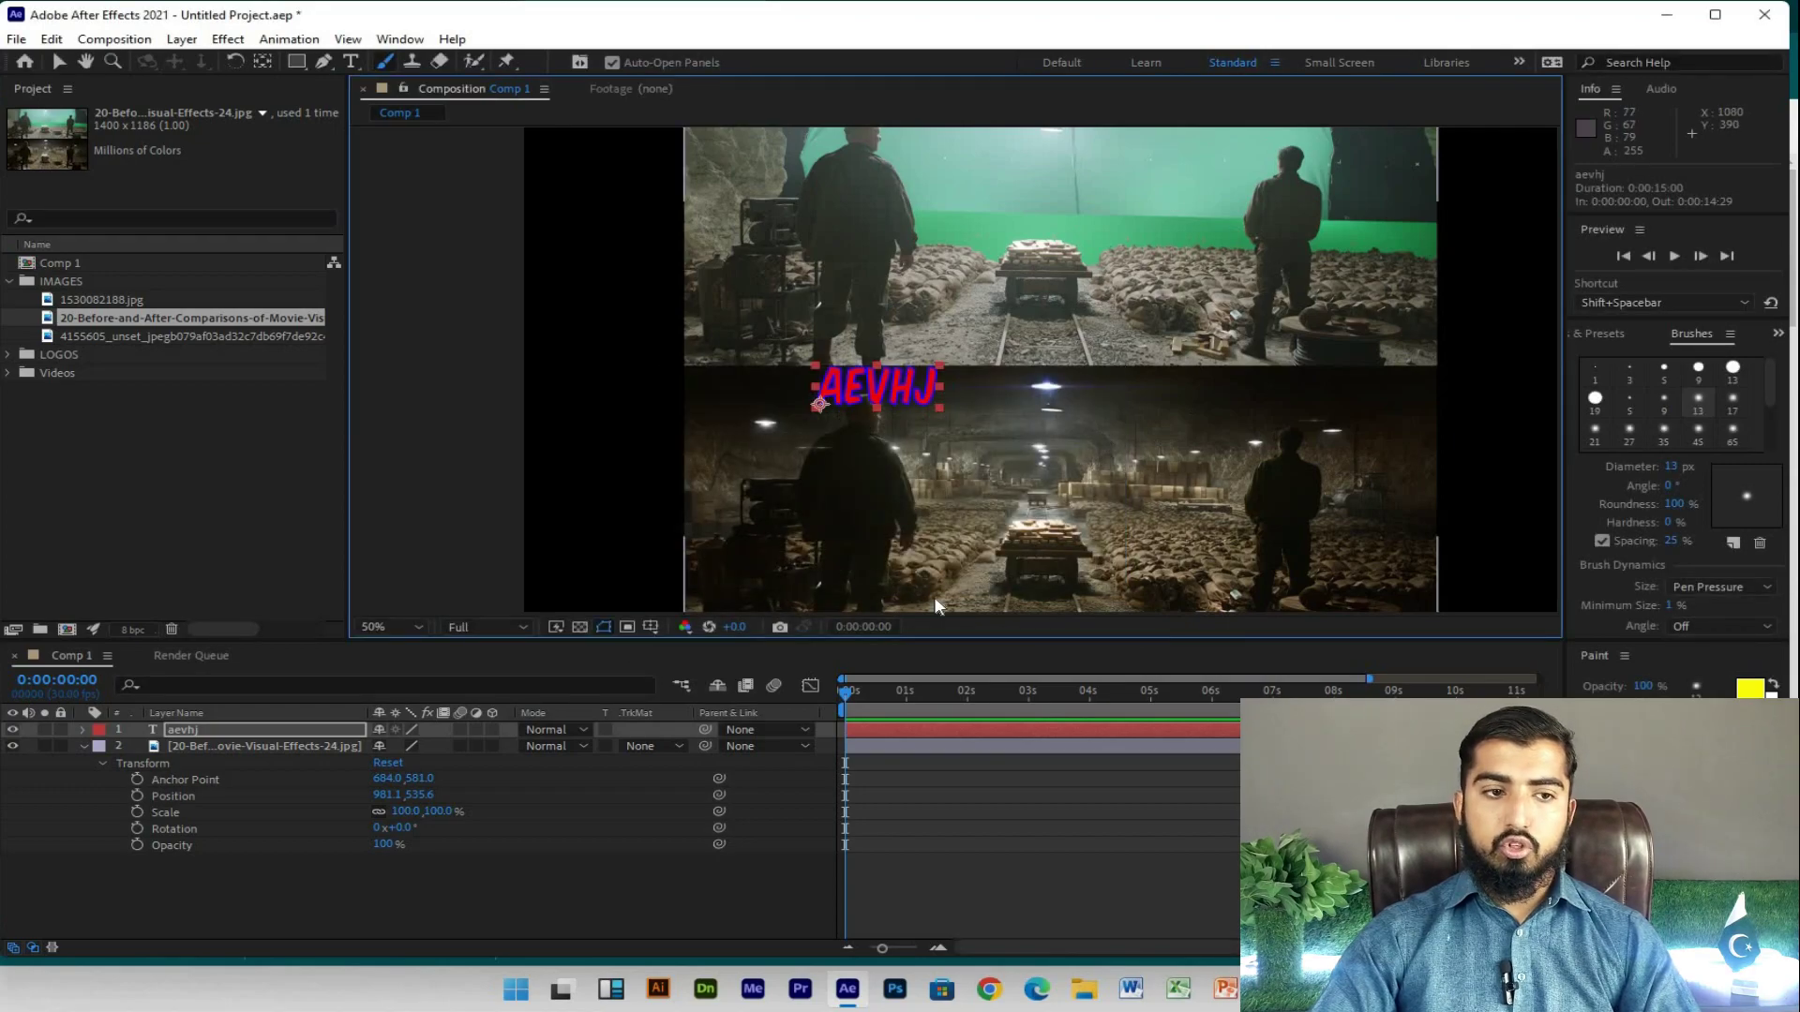
pyautogui.moveTo(1179, 407)
pyautogui.mouseDown()
pyautogui.moveTo(1098, 362)
pyautogui.moveTo(1171, 401)
pyautogui.mouseUp()
pyautogui.click(238, 745)
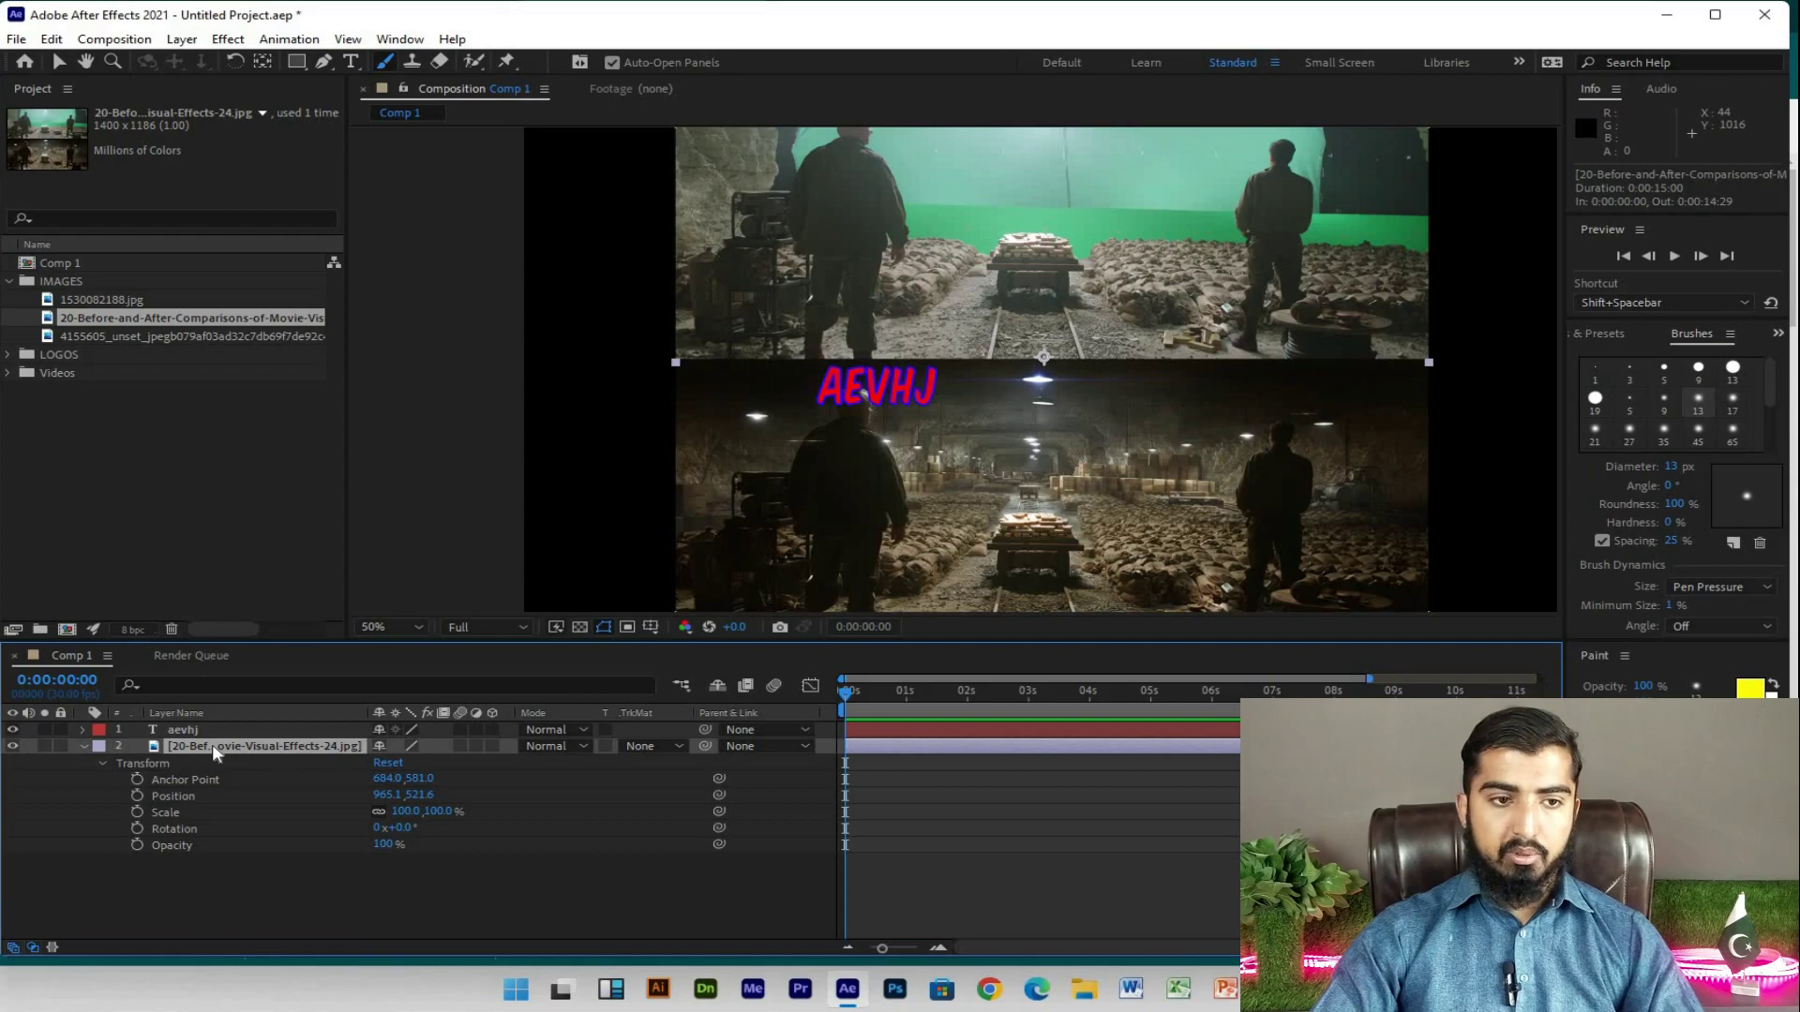
# Step: Open the image layer in its own viewer, paint a yellow stroke, then undo it
pyautogui.doubleClick(212, 744)
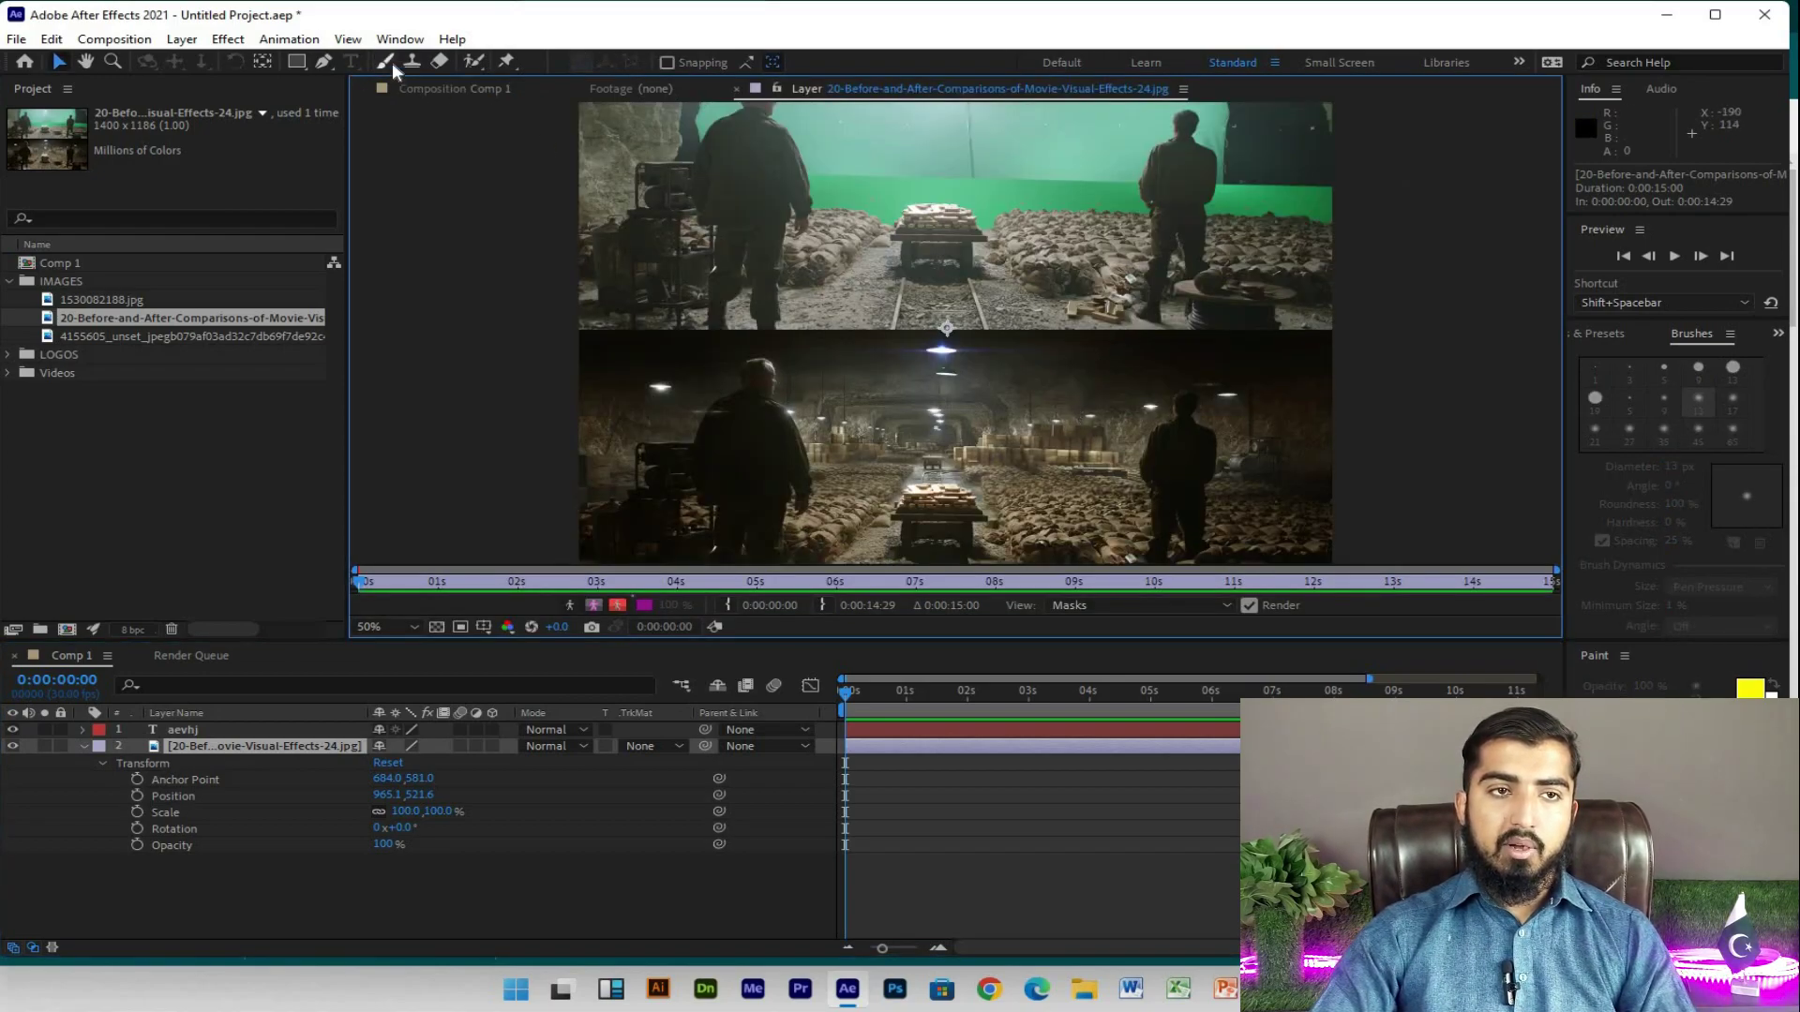
pyautogui.click(386, 62)
pyautogui.moveTo(1141, 319); pyautogui.dragTo(953, 421)
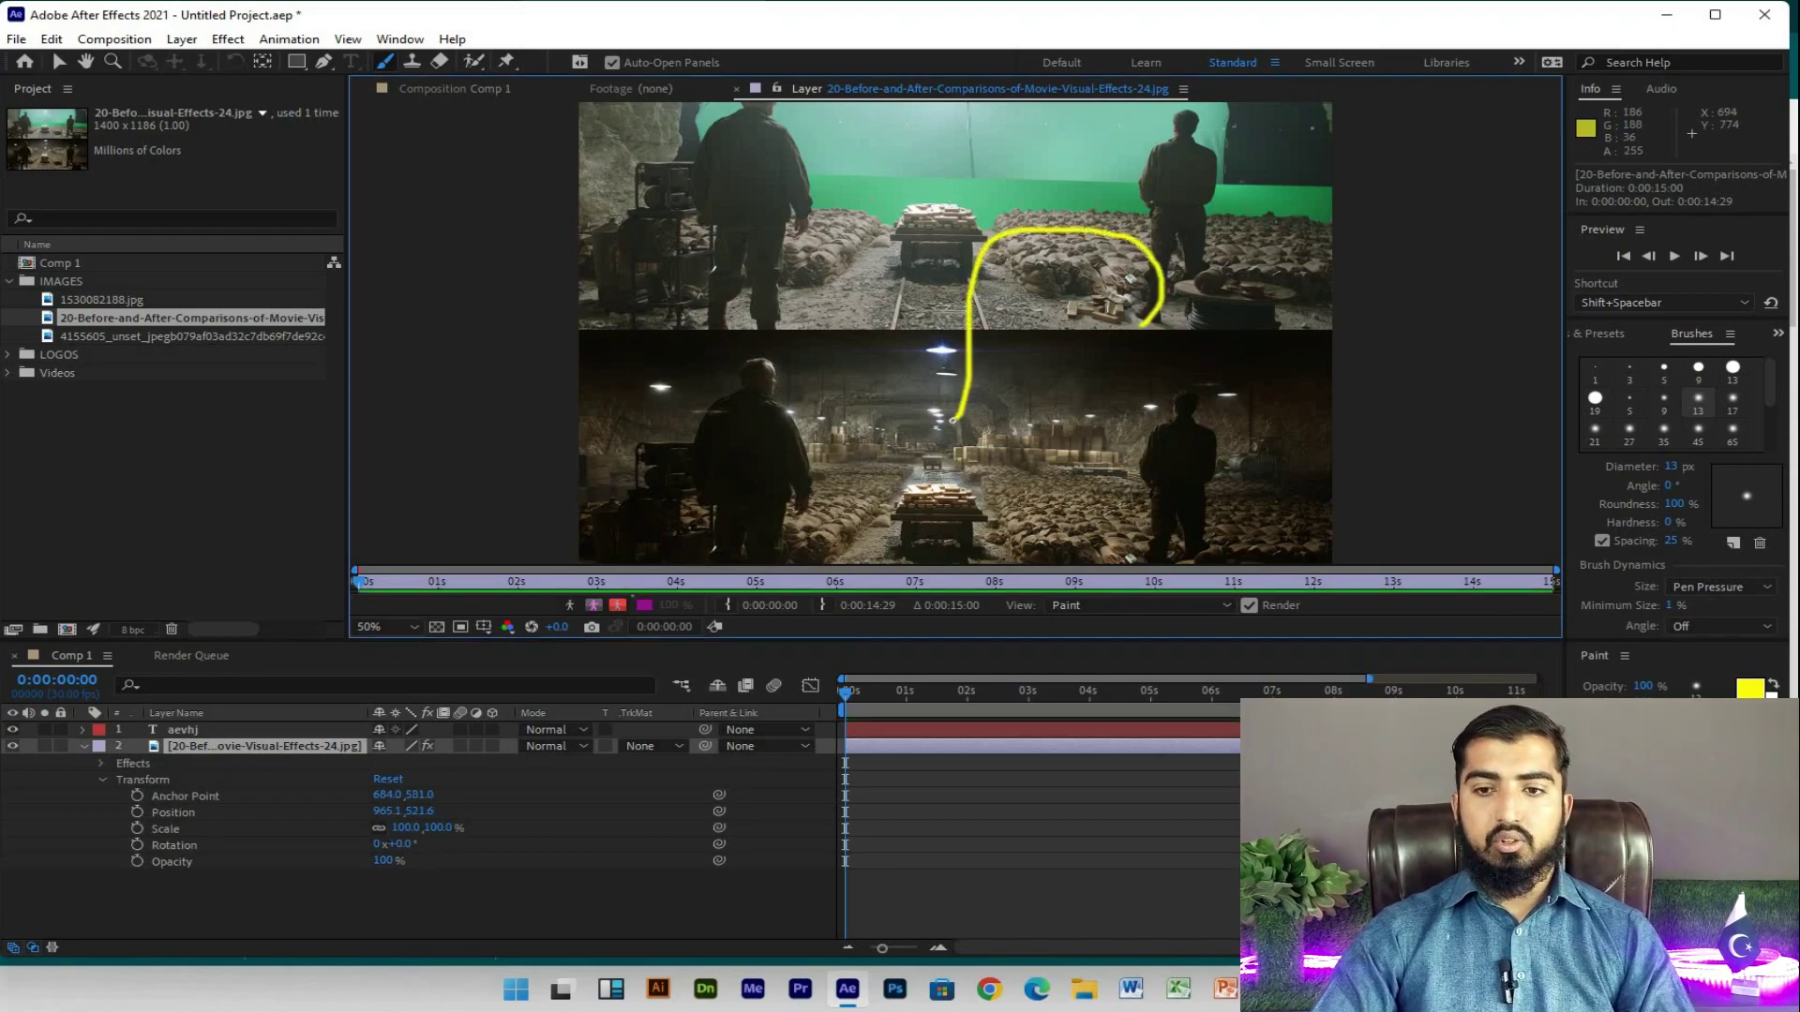
pyautogui.hotkey('ctrl', 'z')
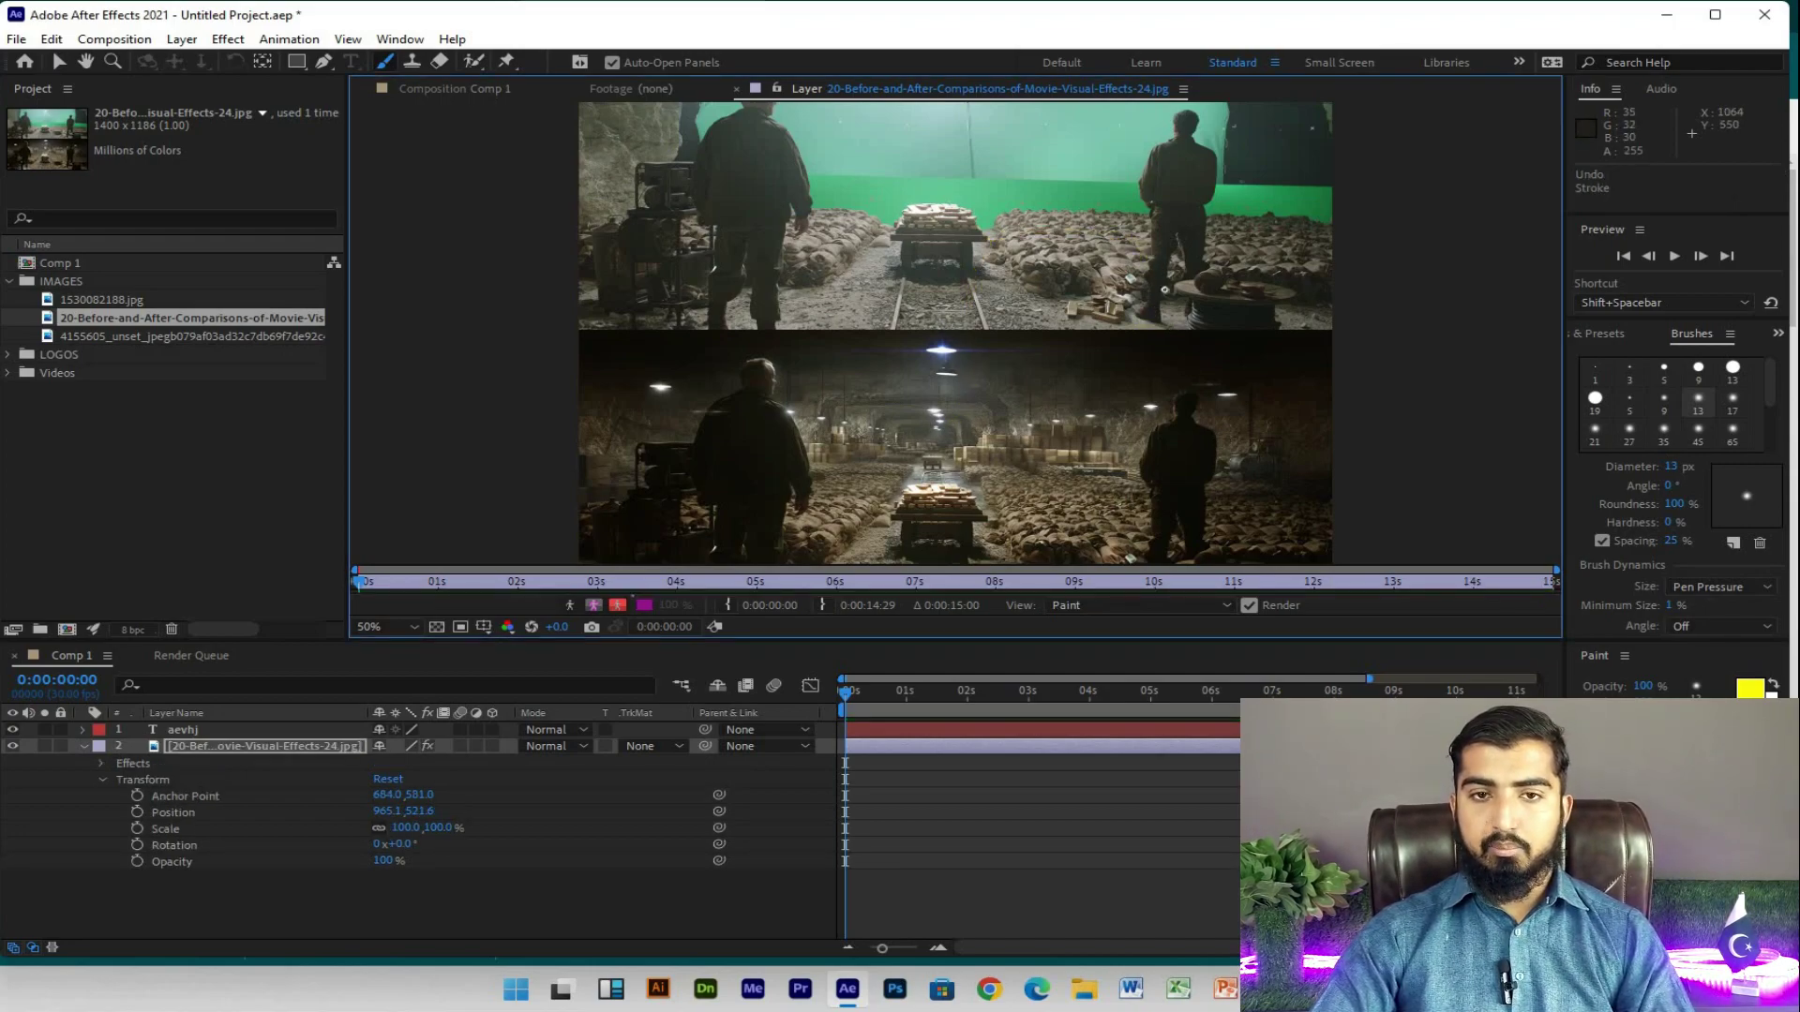
# Step: Set the paint colour to blue, paint a blue stroke, then undo it
pyautogui.click(1749, 690)
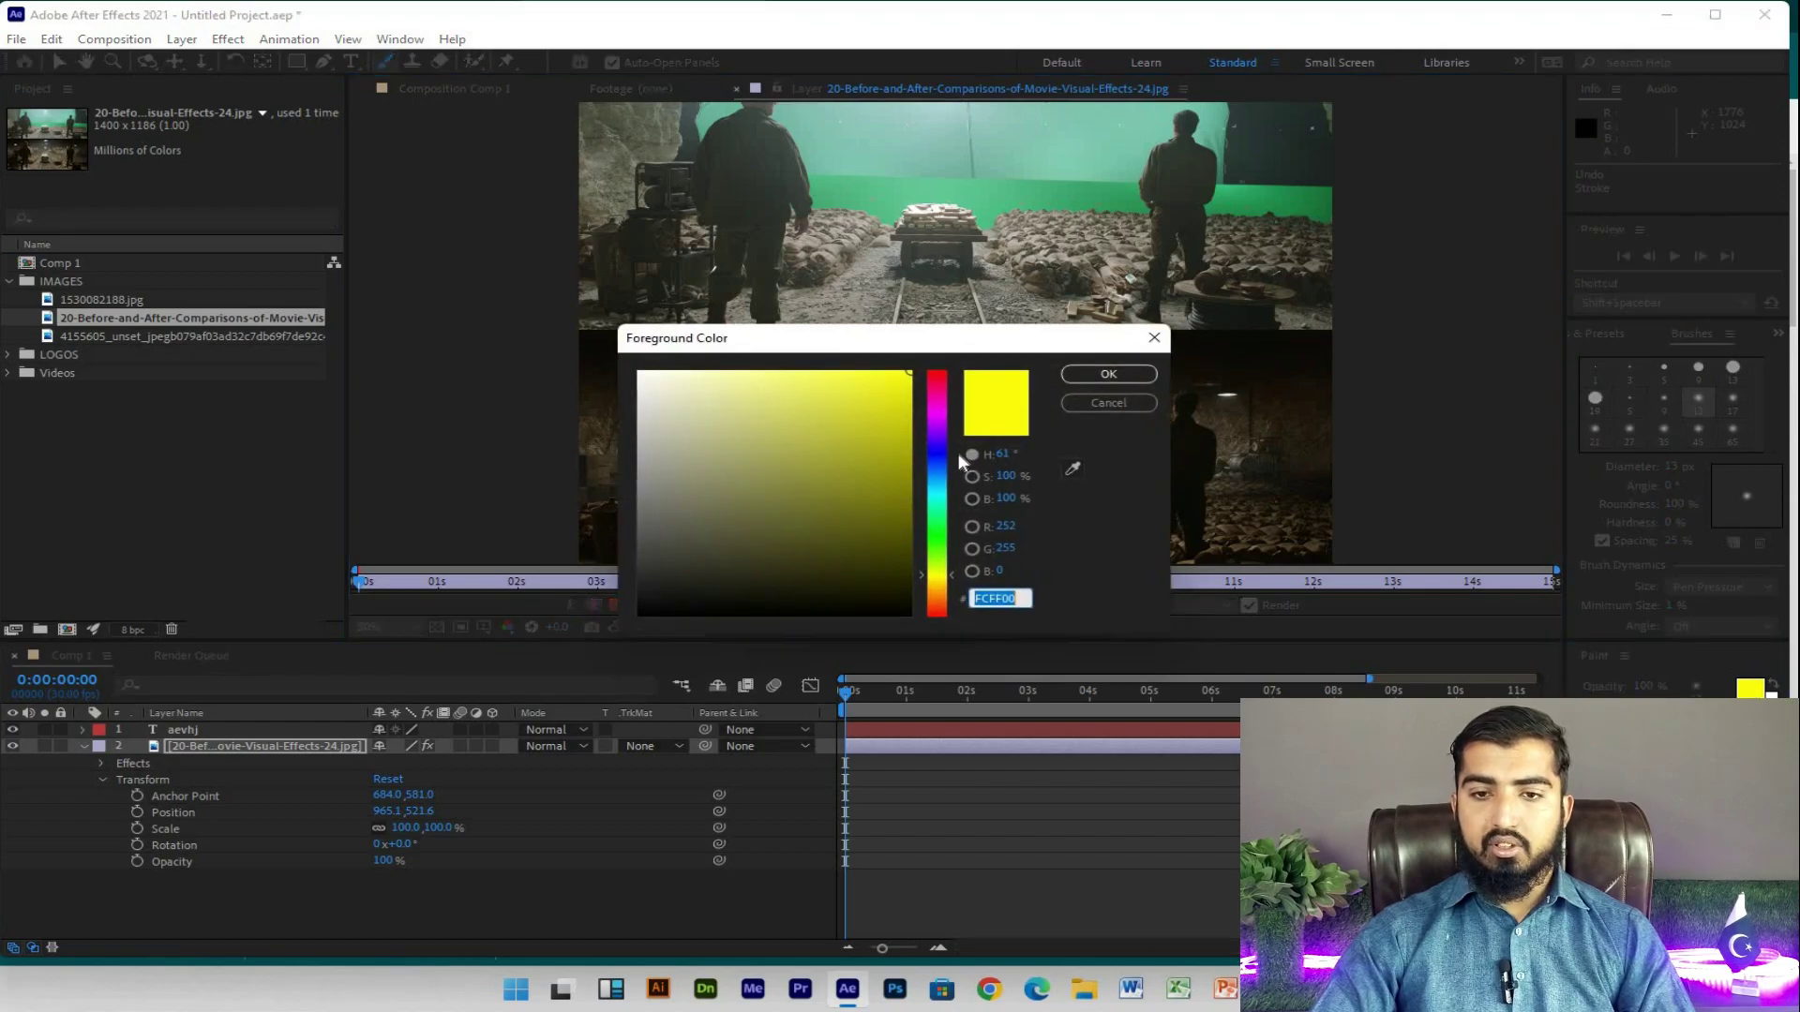
pyautogui.click(937, 457)
pyautogui.click(1080, 375)
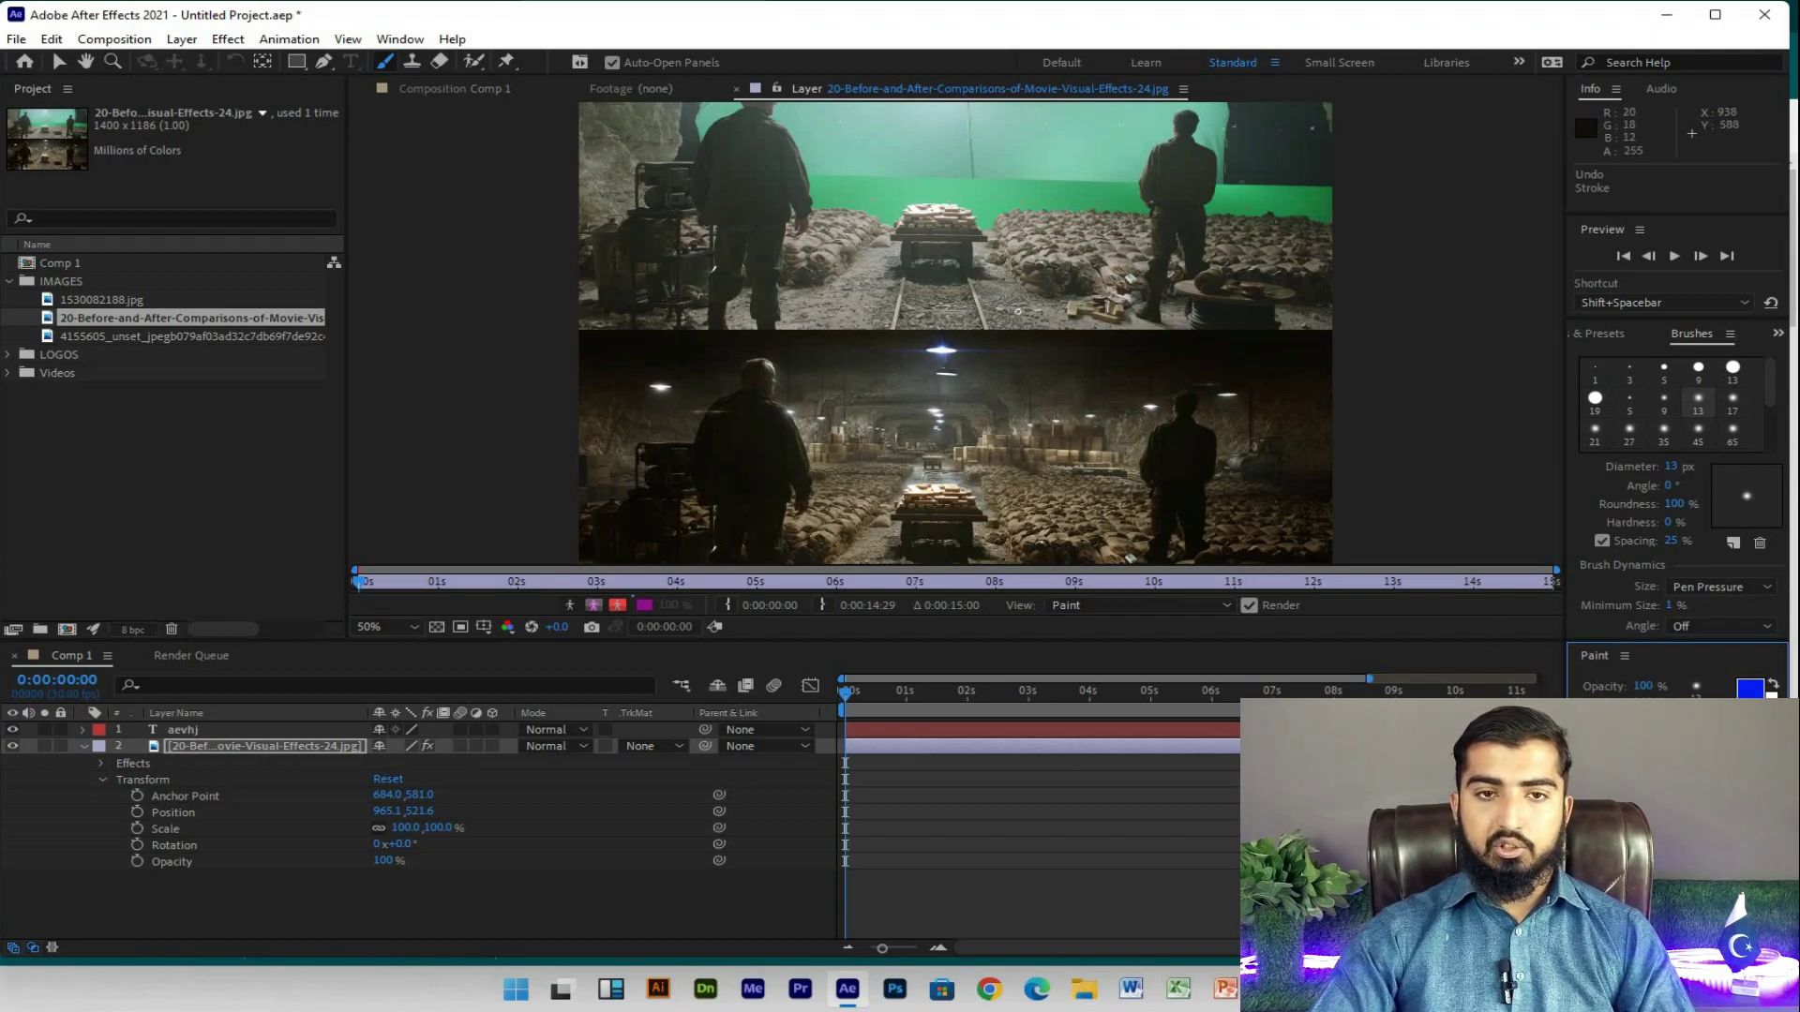
pyautogui.moveTo(1020, 307); pyautogui.dragTo(801, 434)
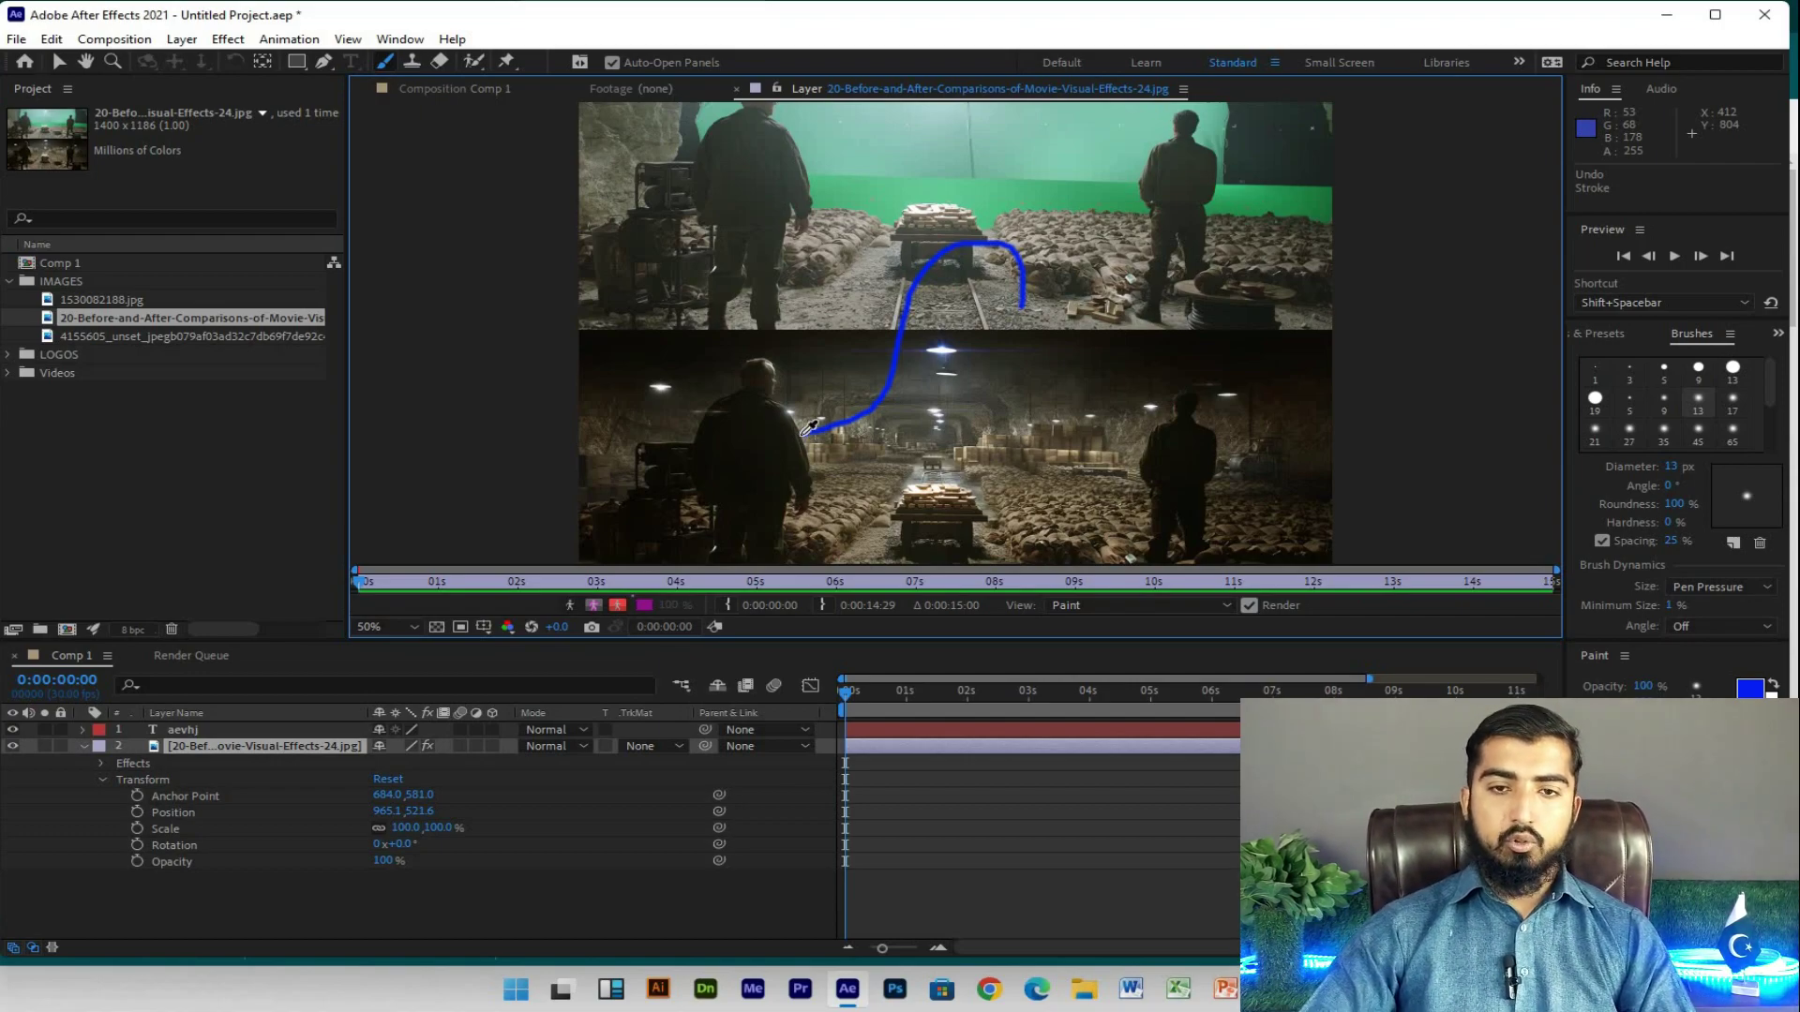
pyautogui.rightClick(825, 403)
pyautogui.click(883, 321)
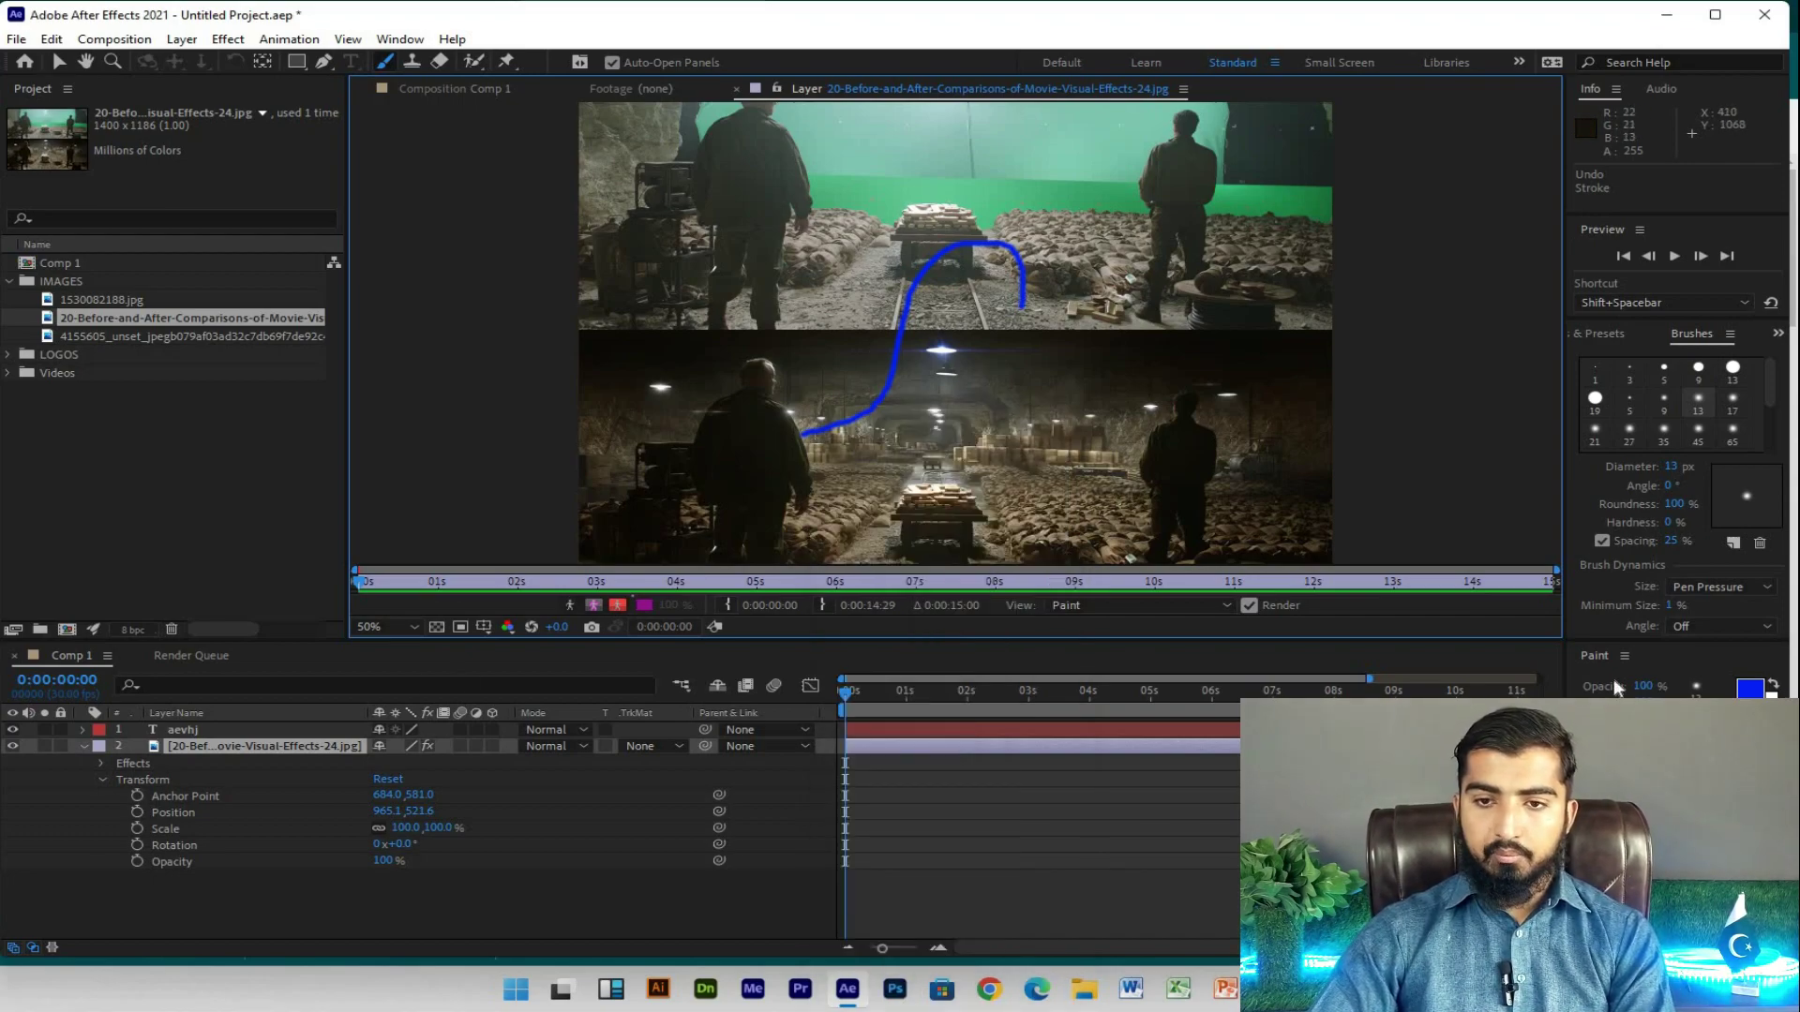
pyautogui.hotkey('ctrl', 'z')
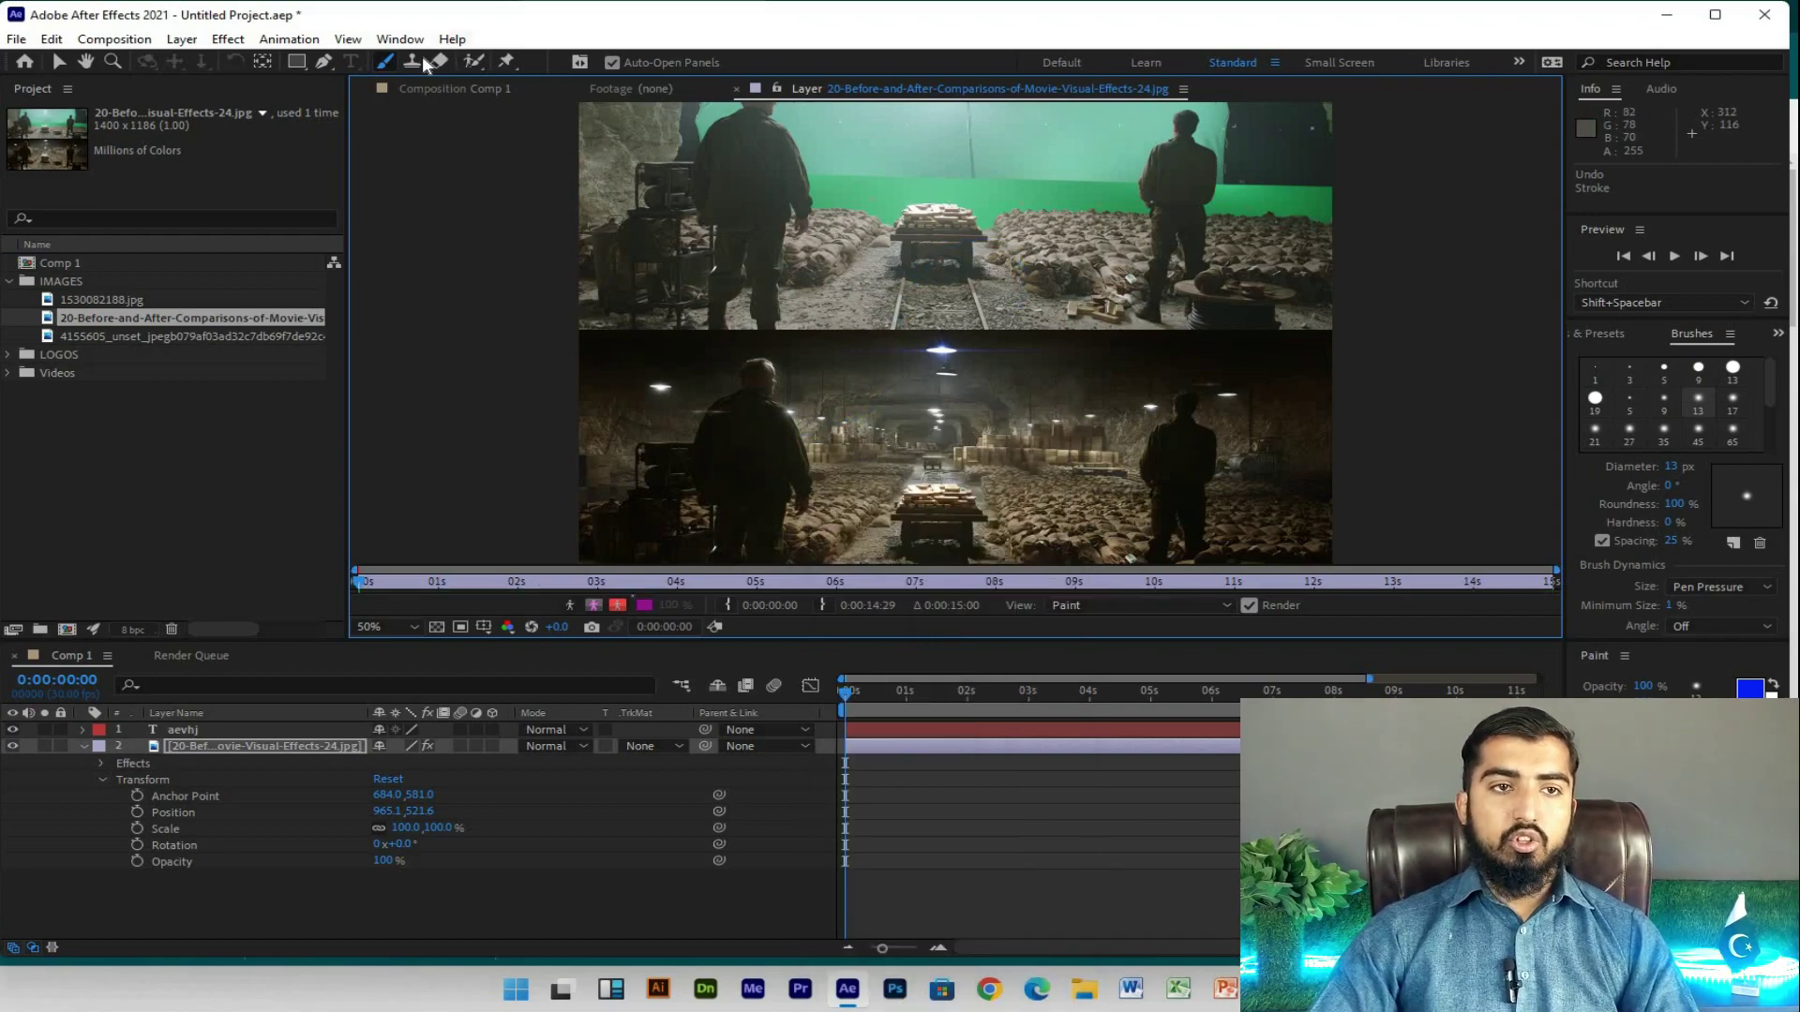
# Step: Zoom in with the Clone Stamp, clone green-screen texture, and undo extra strokes to keep Clone 1
pyautogui.click(413, 62)
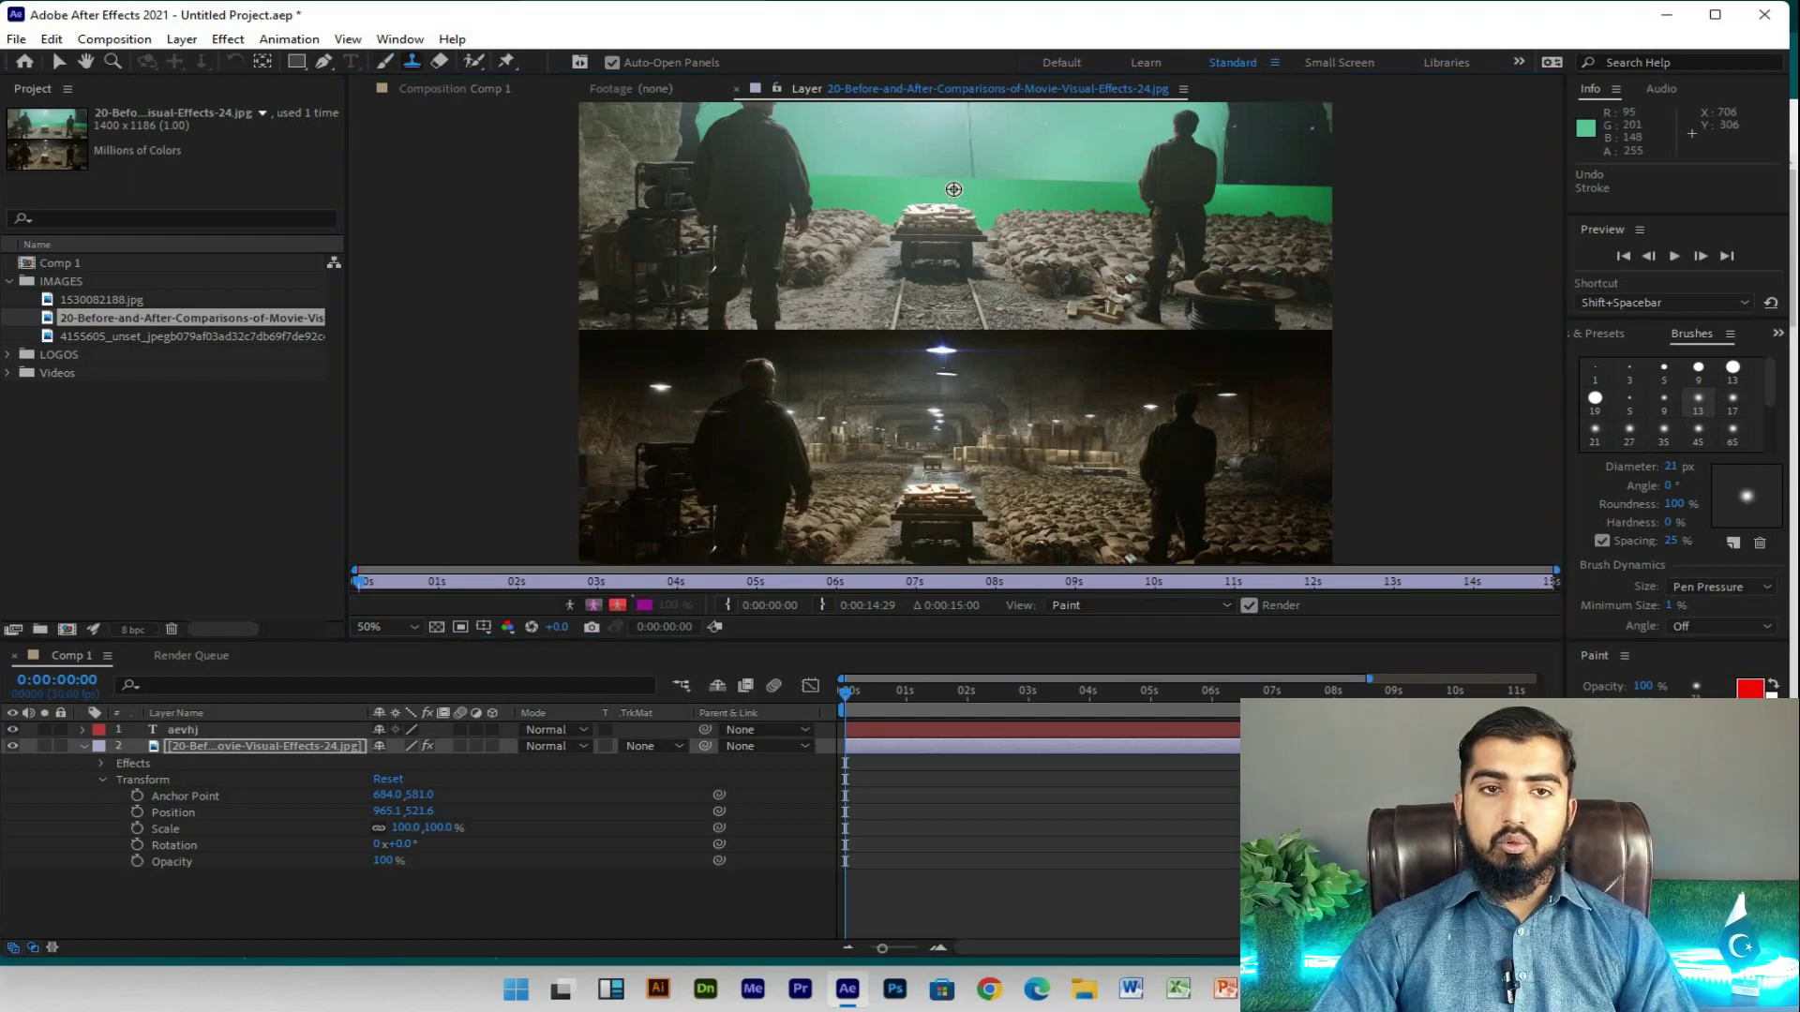
pyautogui.scroll(4, 953, 189)
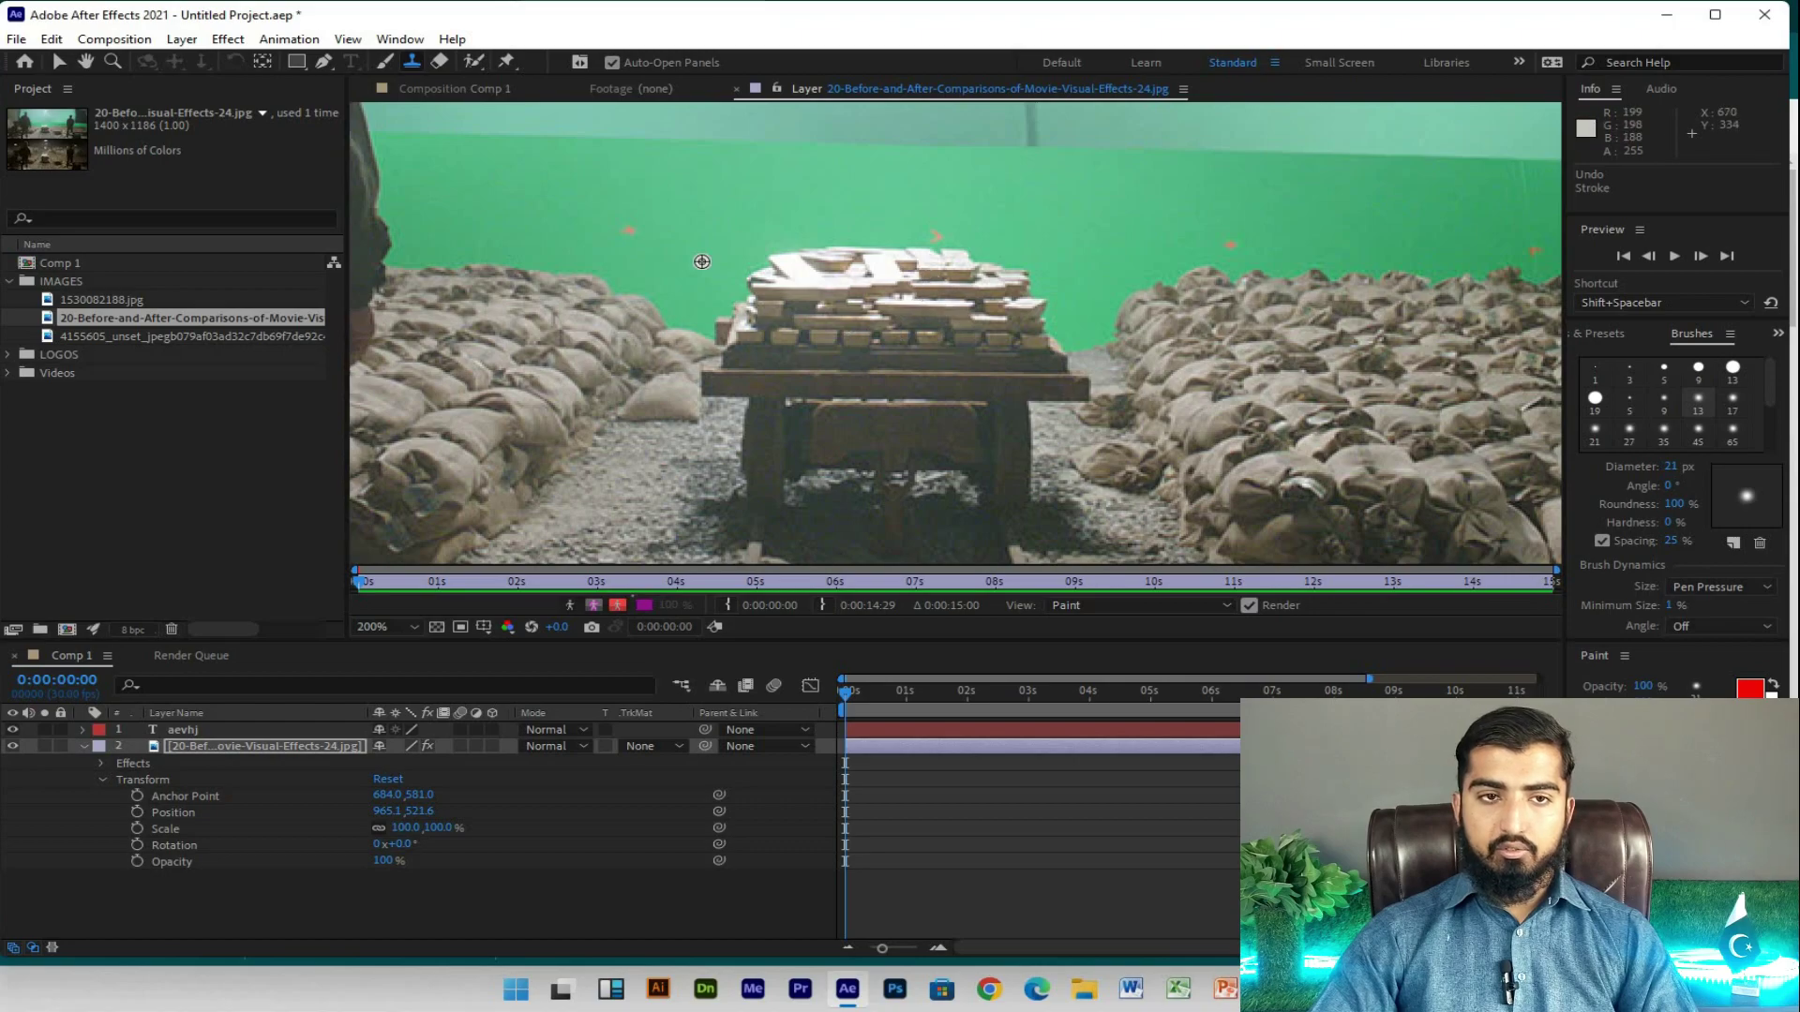
pyautogui.scroll(4, 607, 215)
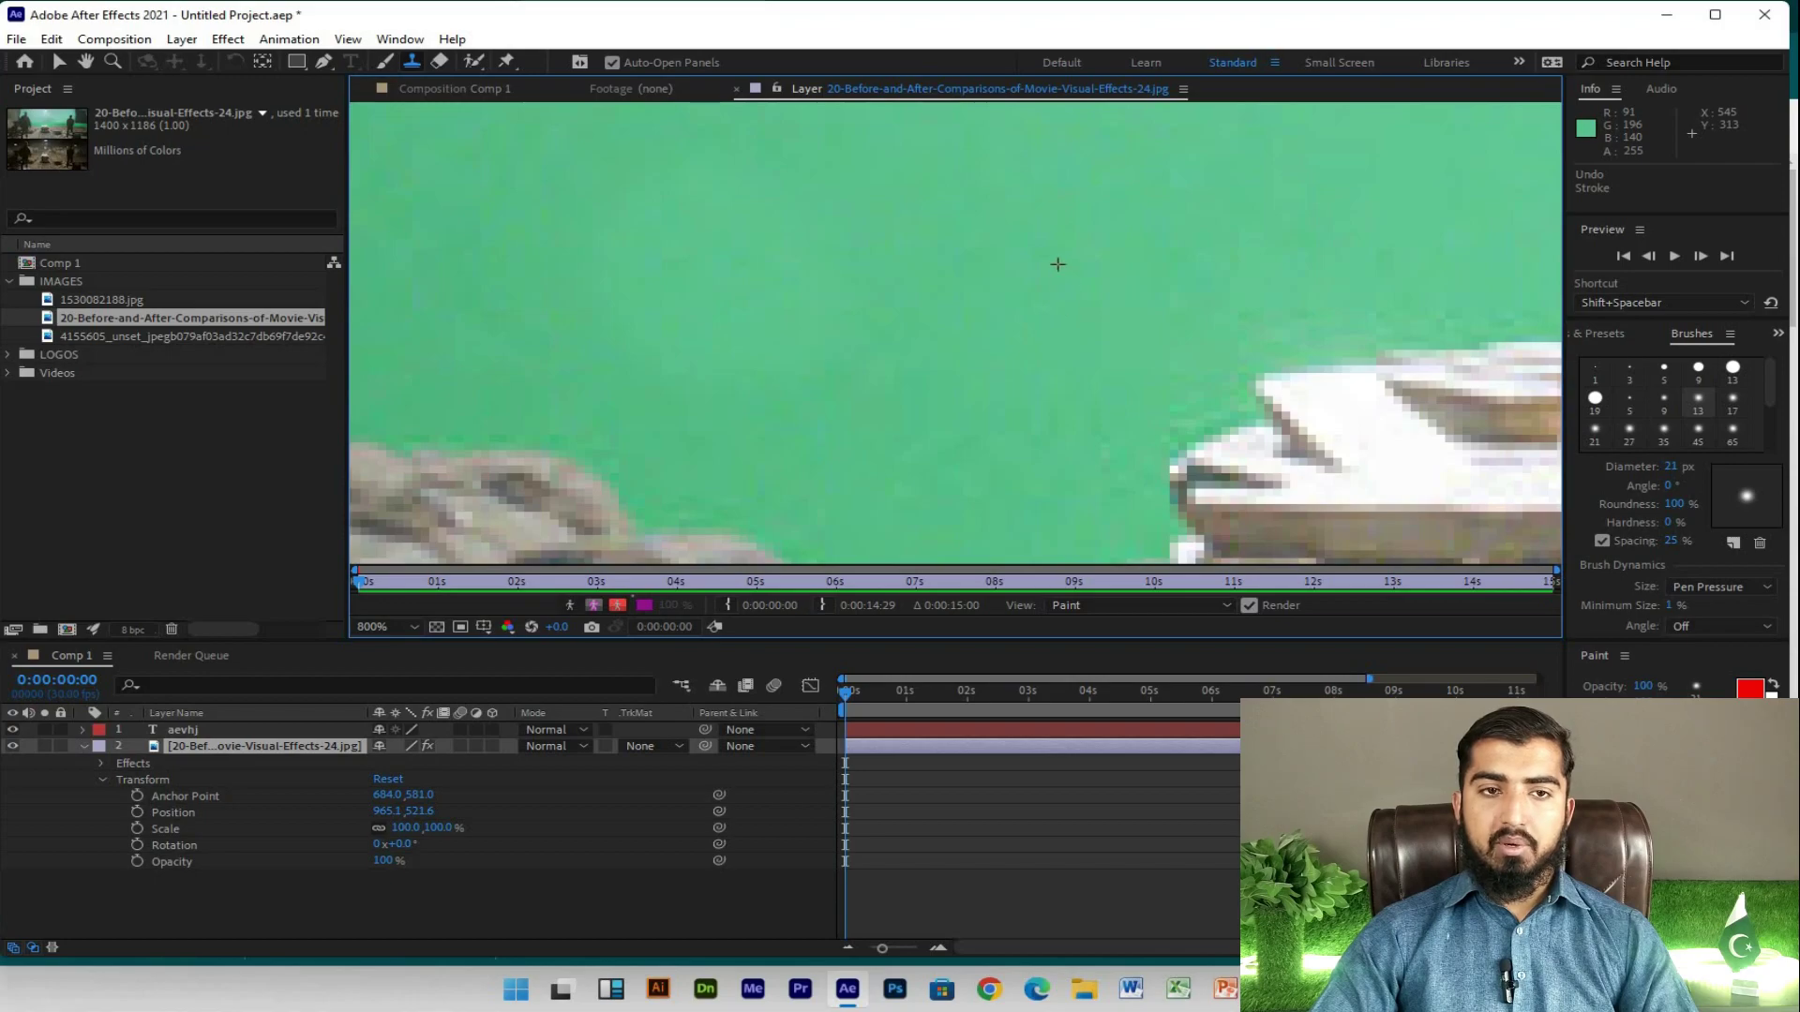
pyautogui.moveTo(924, 450)
pyautogui.mouseDown()
pyautogui.moveTo(989, 394)
pyautogui.moveTo(919, 450)
pyautogui.mouseUp()
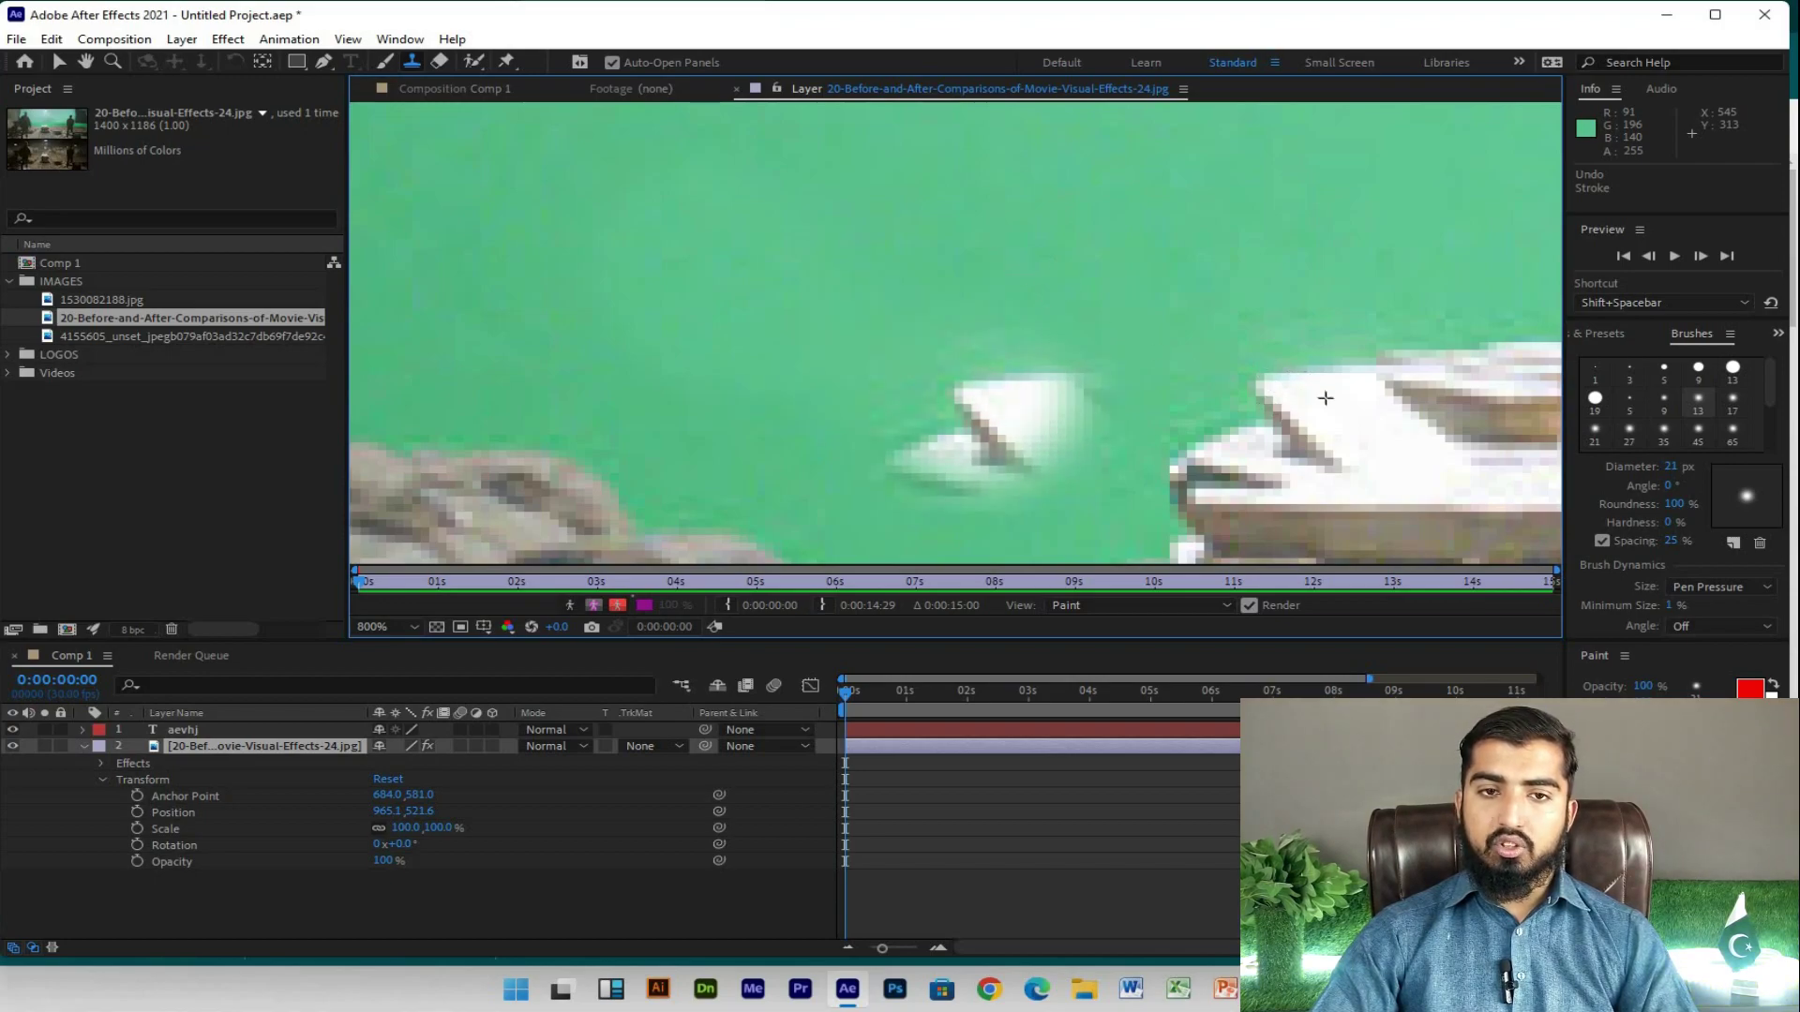
pyautogui.hotkey('ctrl', 'z')
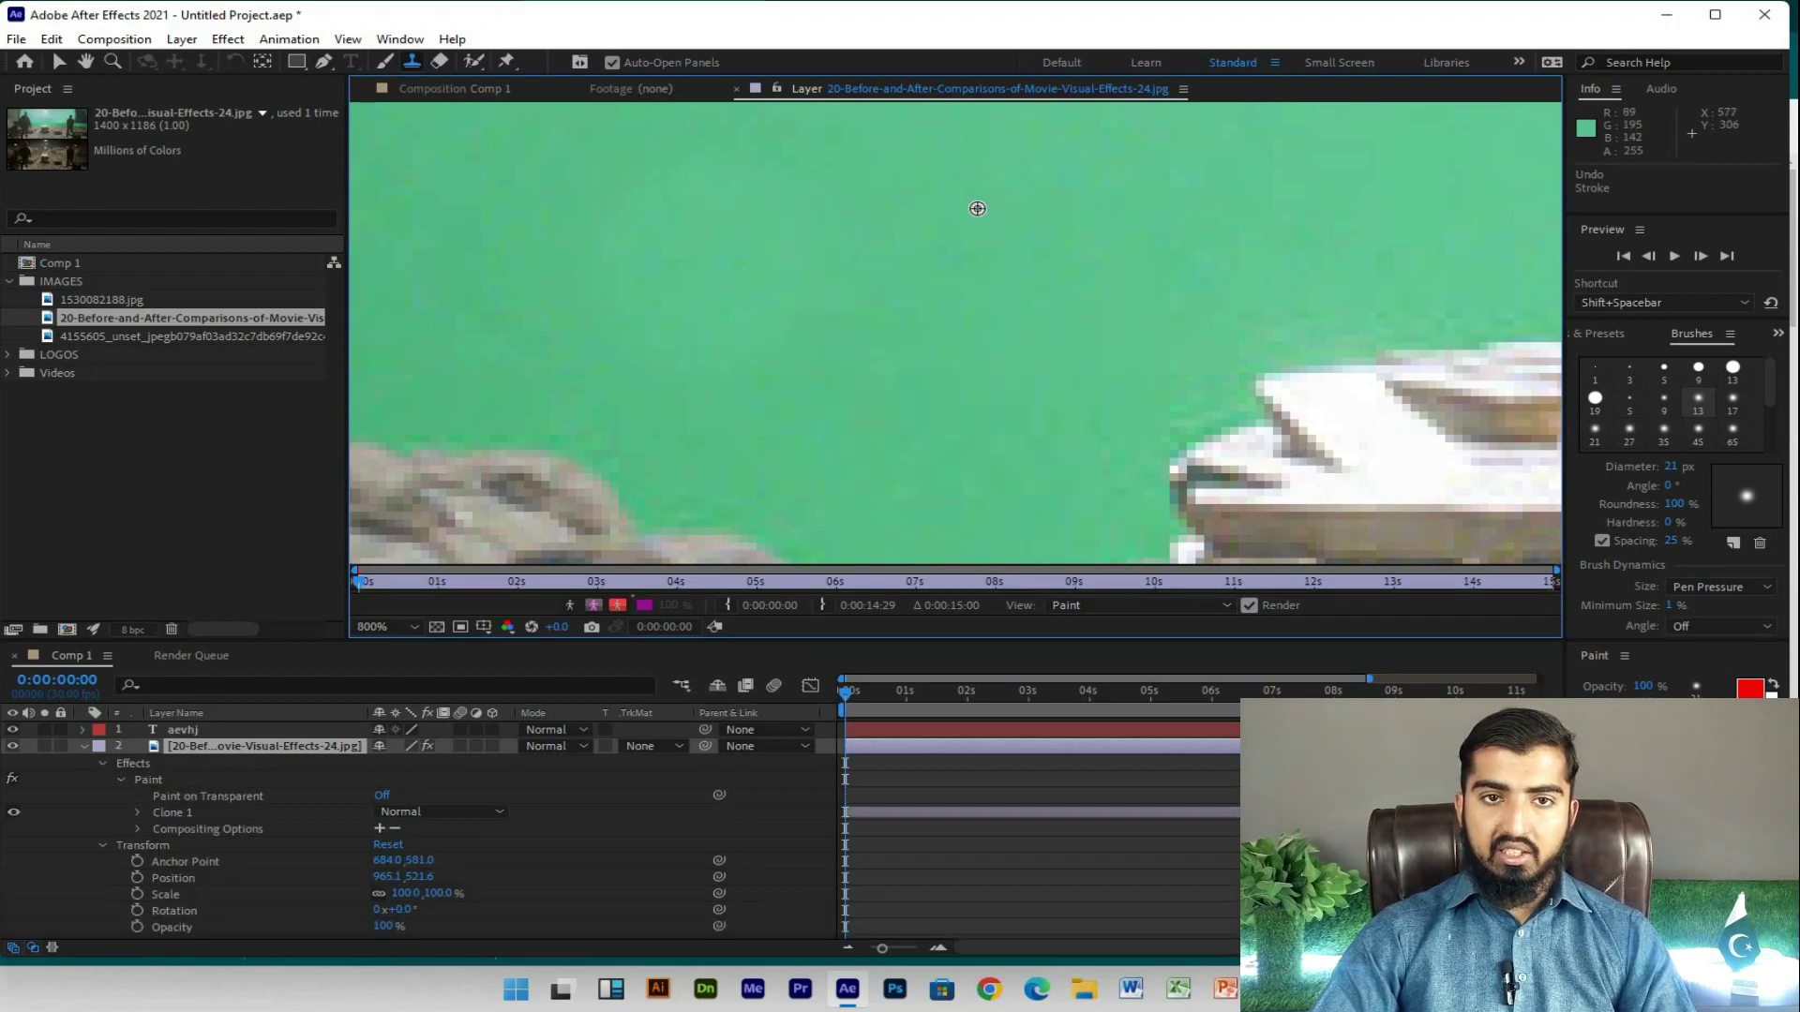
pyautogui.moveTo(975, 197)
pyautogui.mouseDown()
pyautogui.moveTo(1068, 203)
pyautogui.moveTo(1012, 273)
pyautogui.mouseUp()
pyautogui.scroll(-4, 1003, 291)
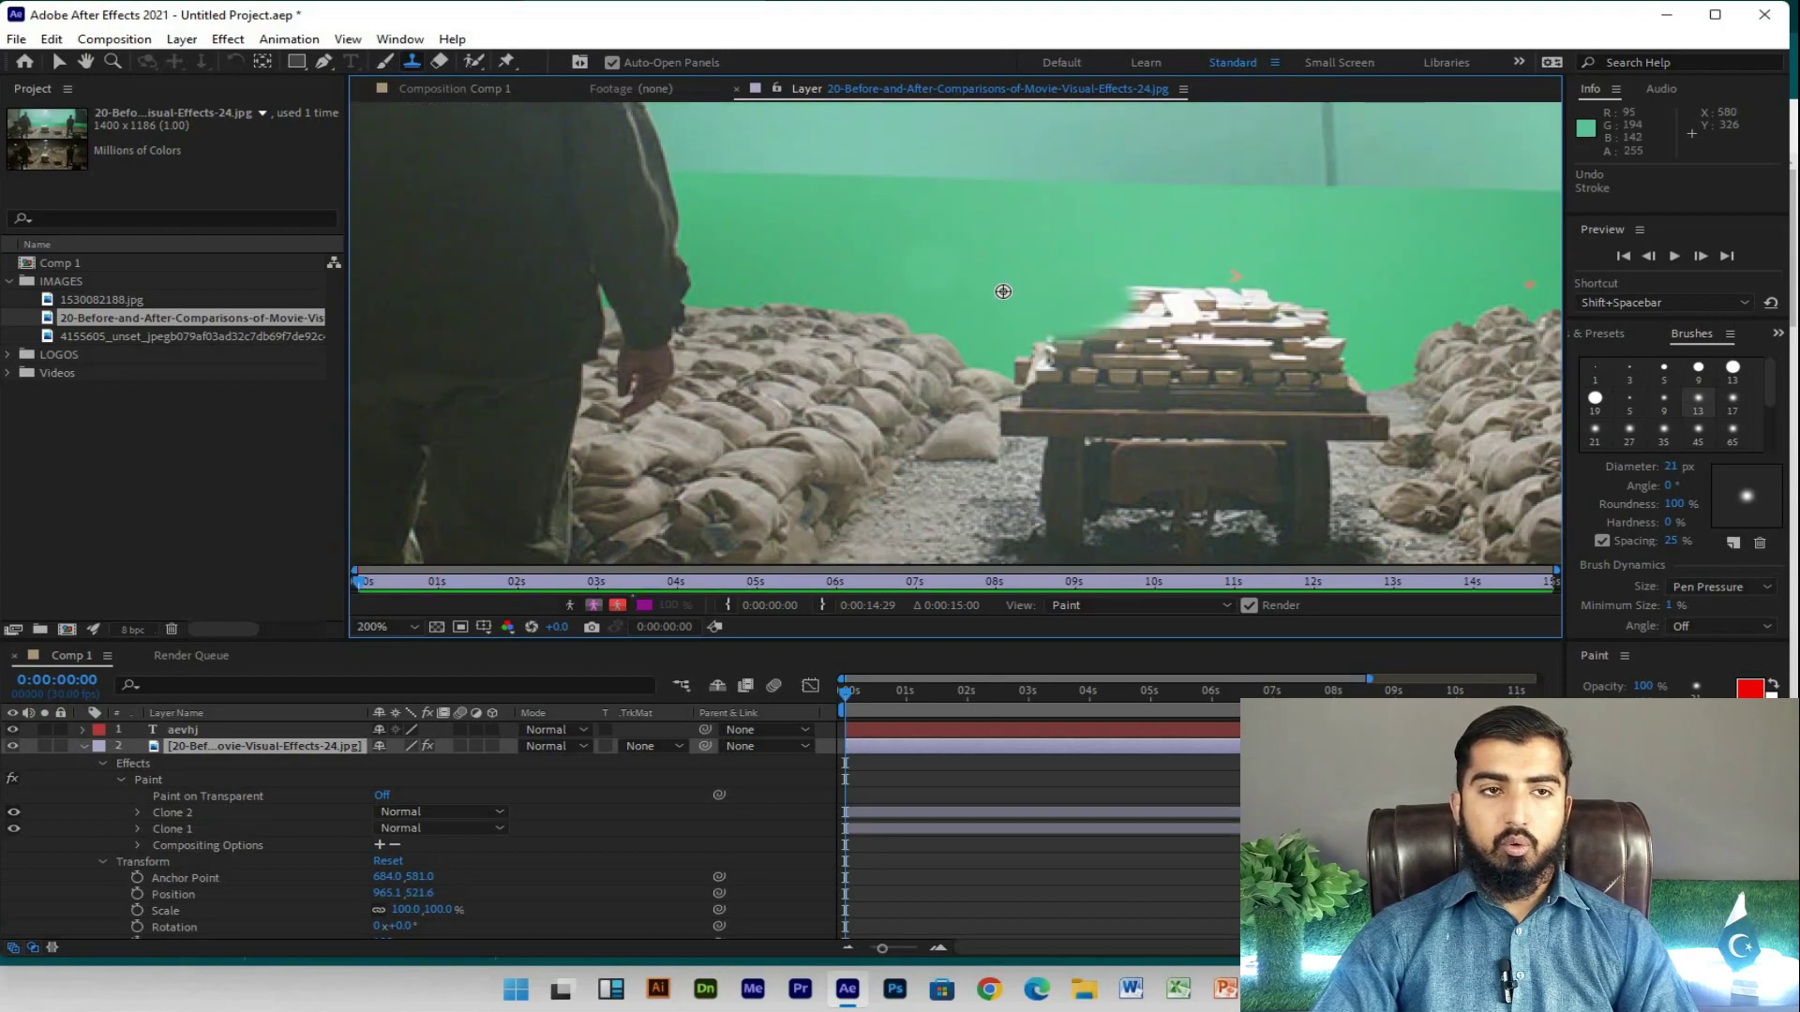
pyautogui.hotkey('ctrl', 'z')
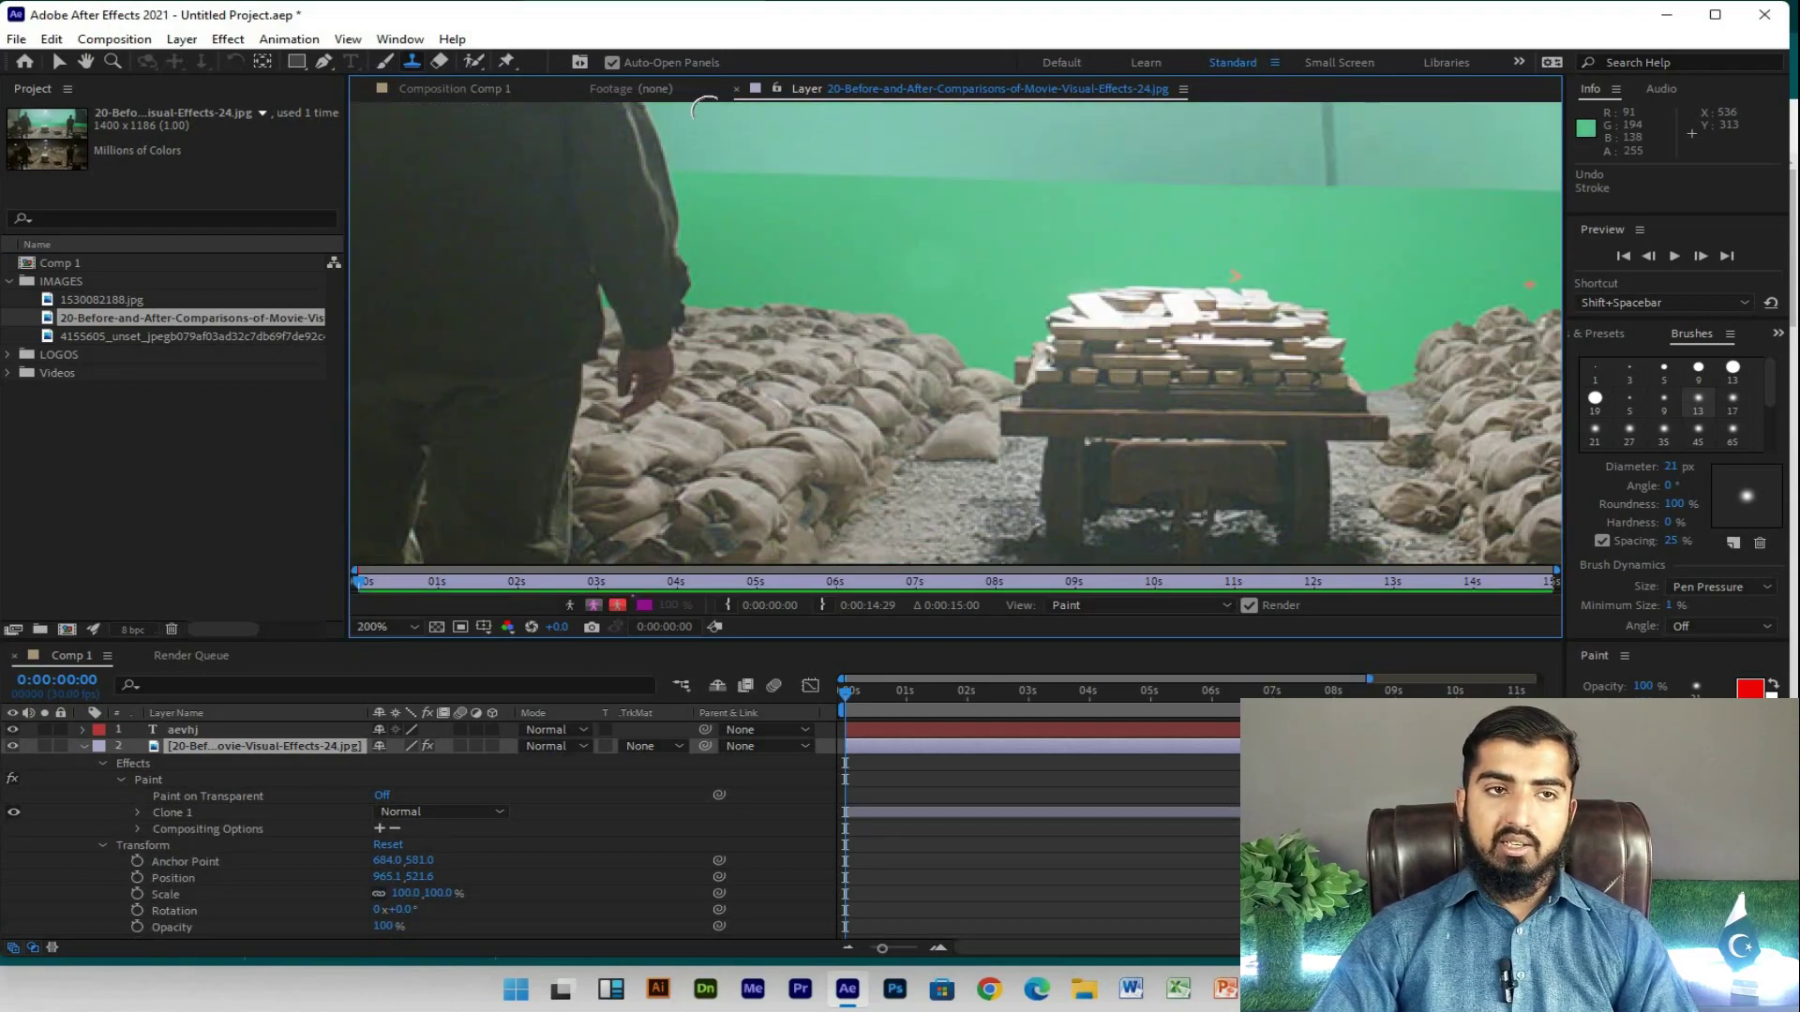
pyautogui.click(446, 64)
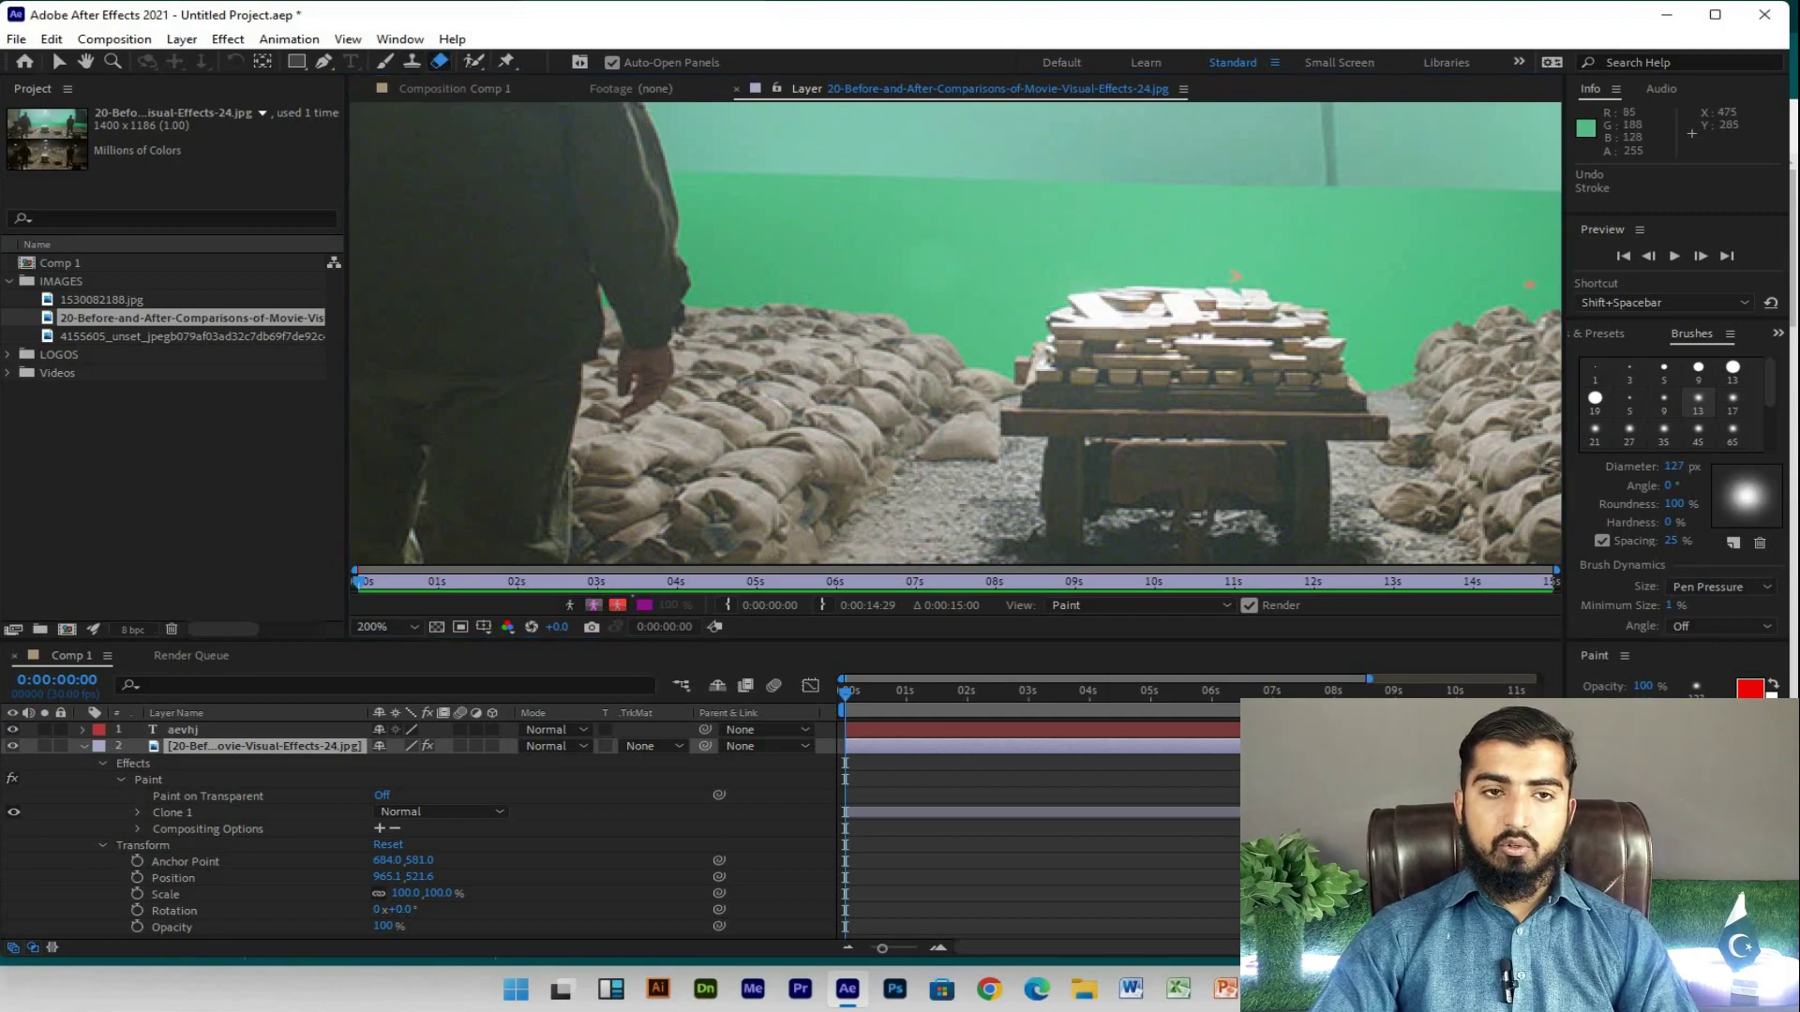
pyautogui.rightClick(1020, 257)
pyautogui.moveTo(1027, 239); pyautogui.dragTo(647, 403)
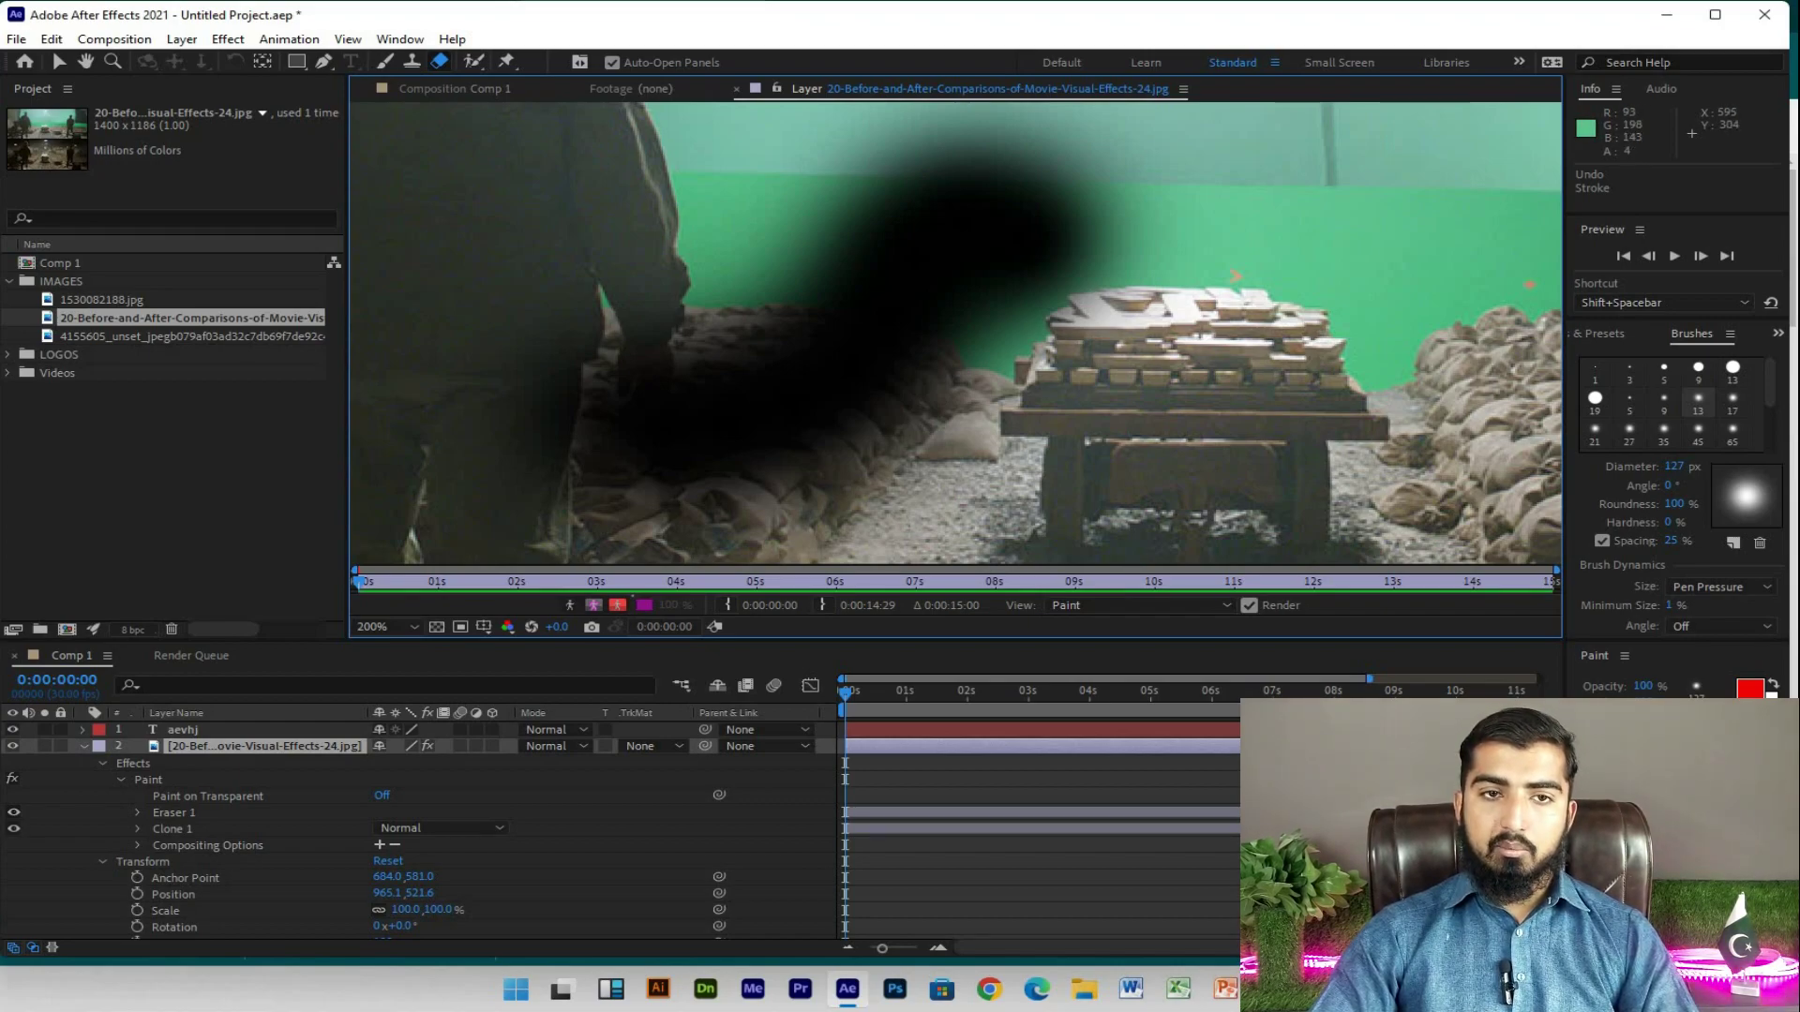
pyautogui.hotkey('ctrl', 'z')
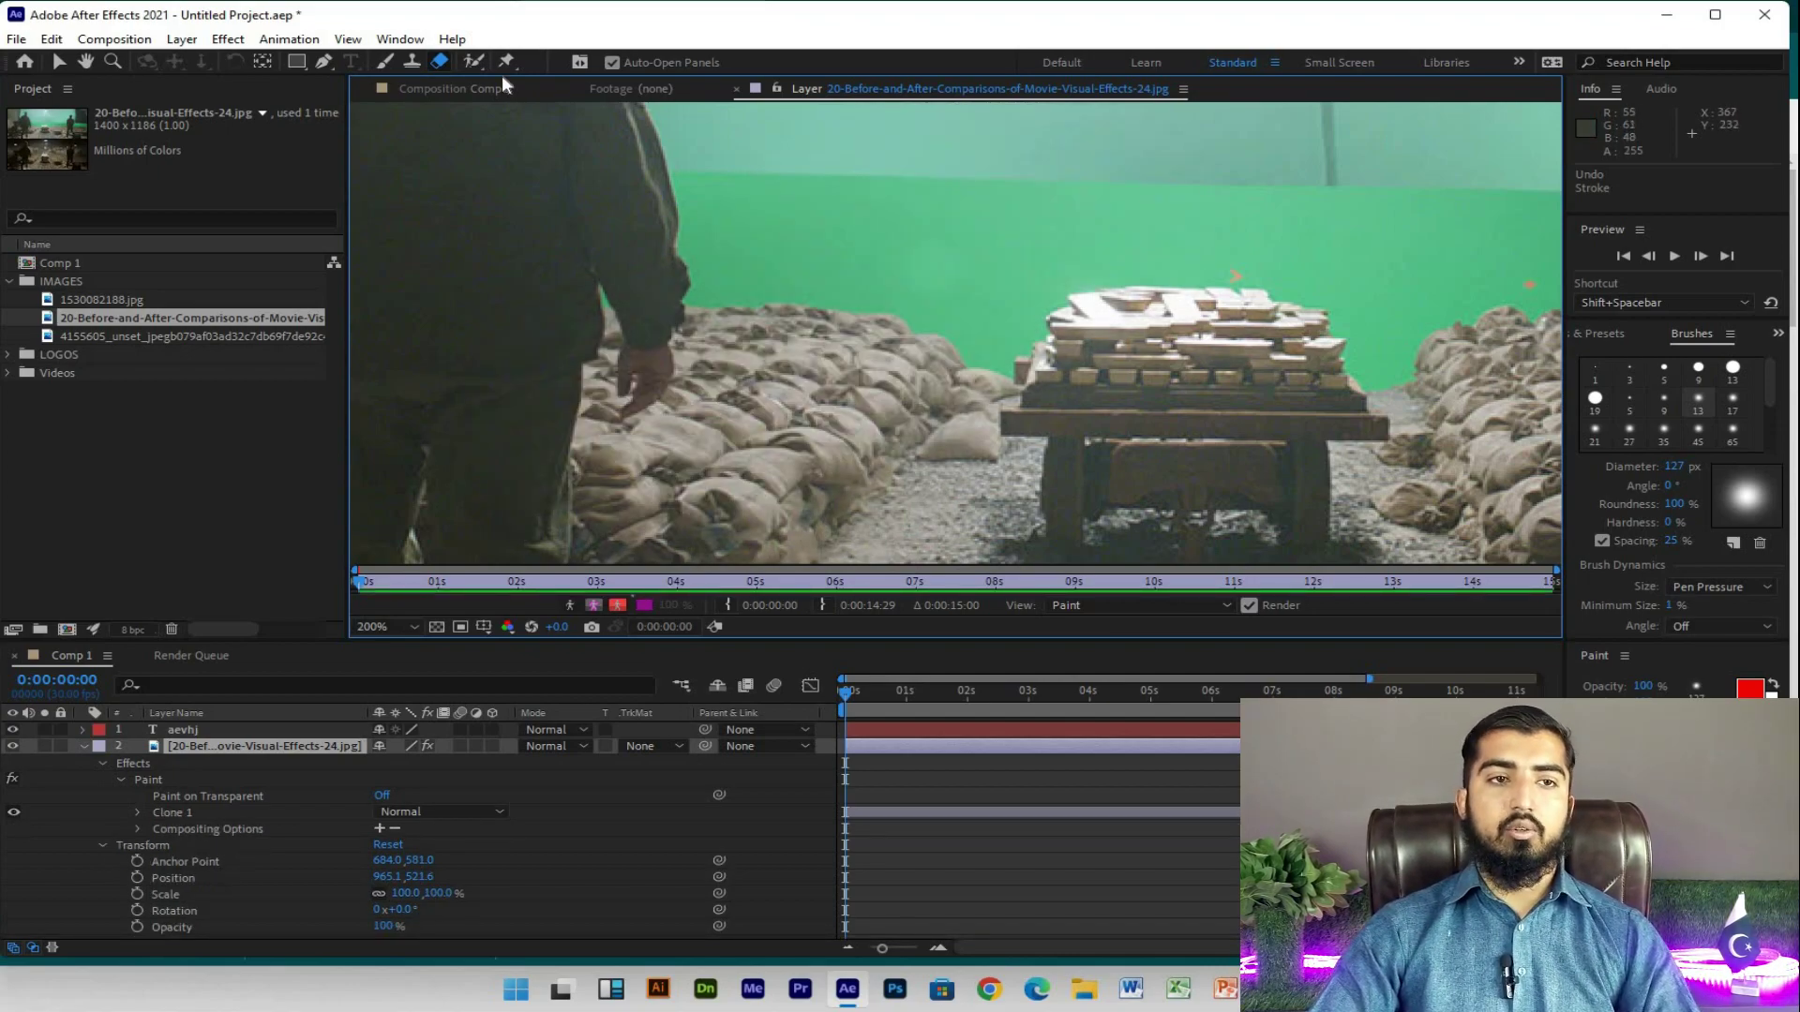
# Step: Roto-brush the left man as foreground and subtract the equipment beside him from the matte
pyautogui.click(475, 60)
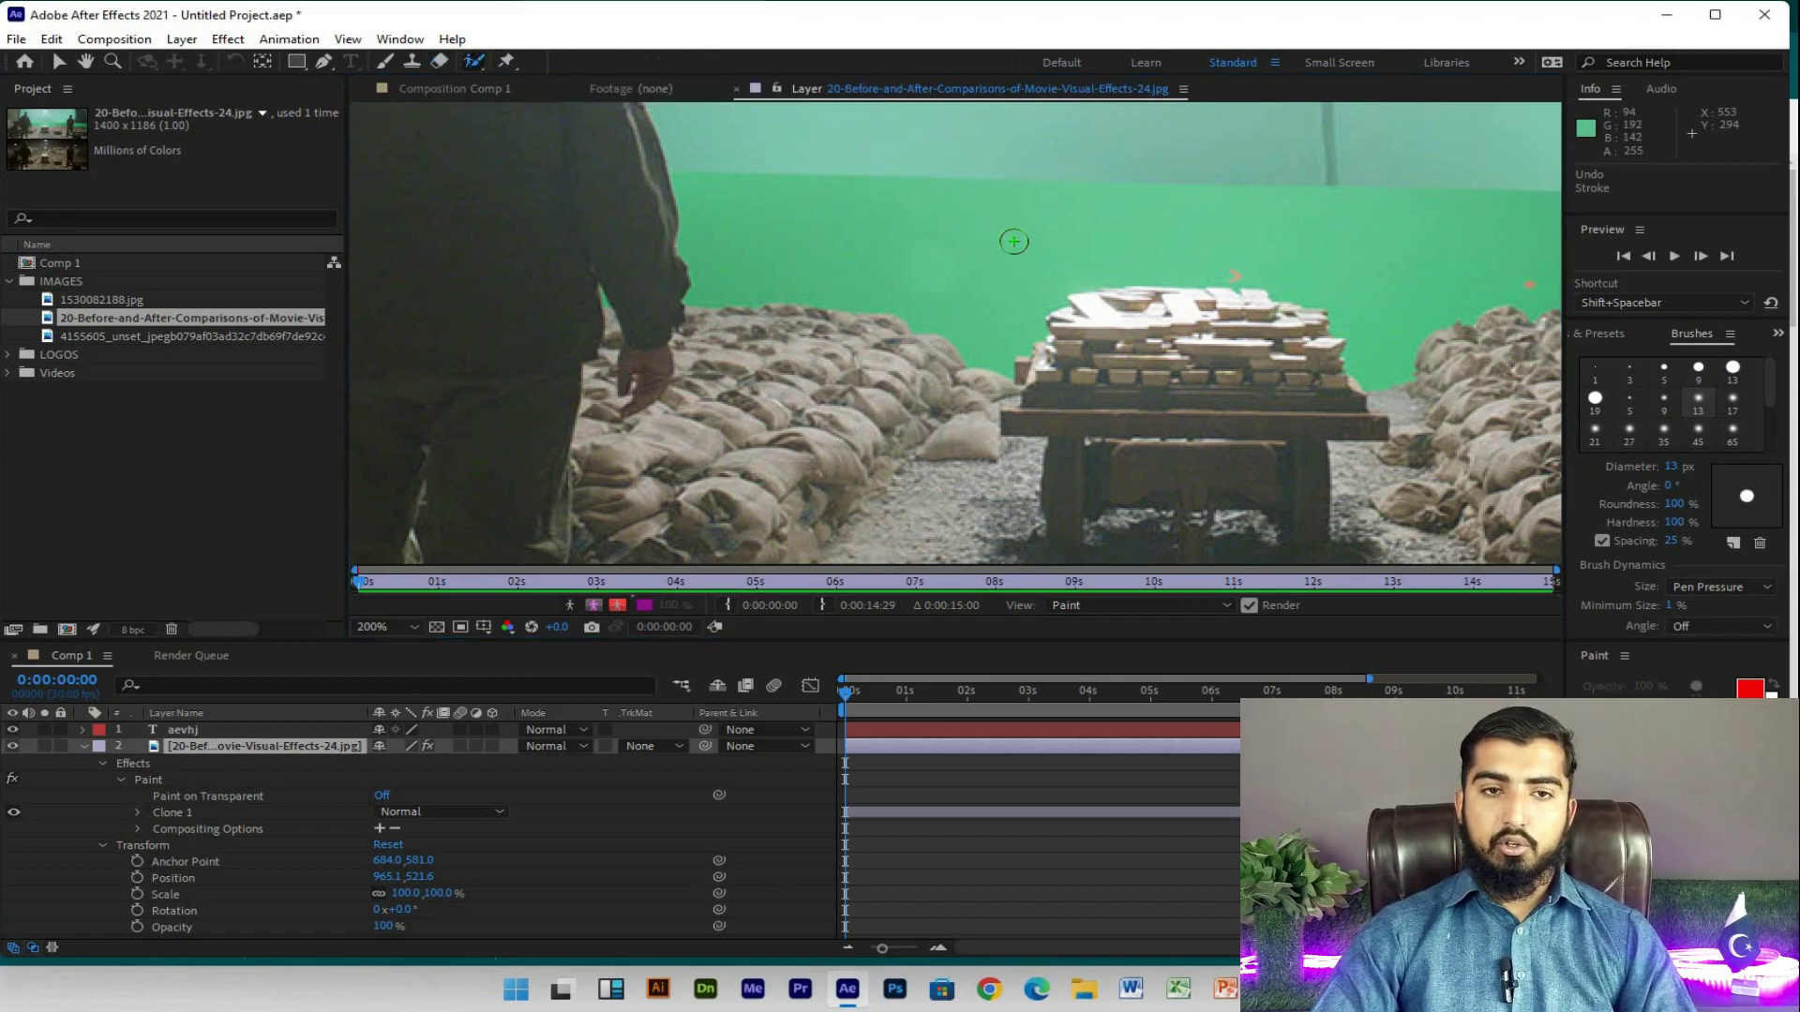
pyautogui.scroll(-3, 1040, 215)
pyautogui.scroll(-3, 1027, 206)
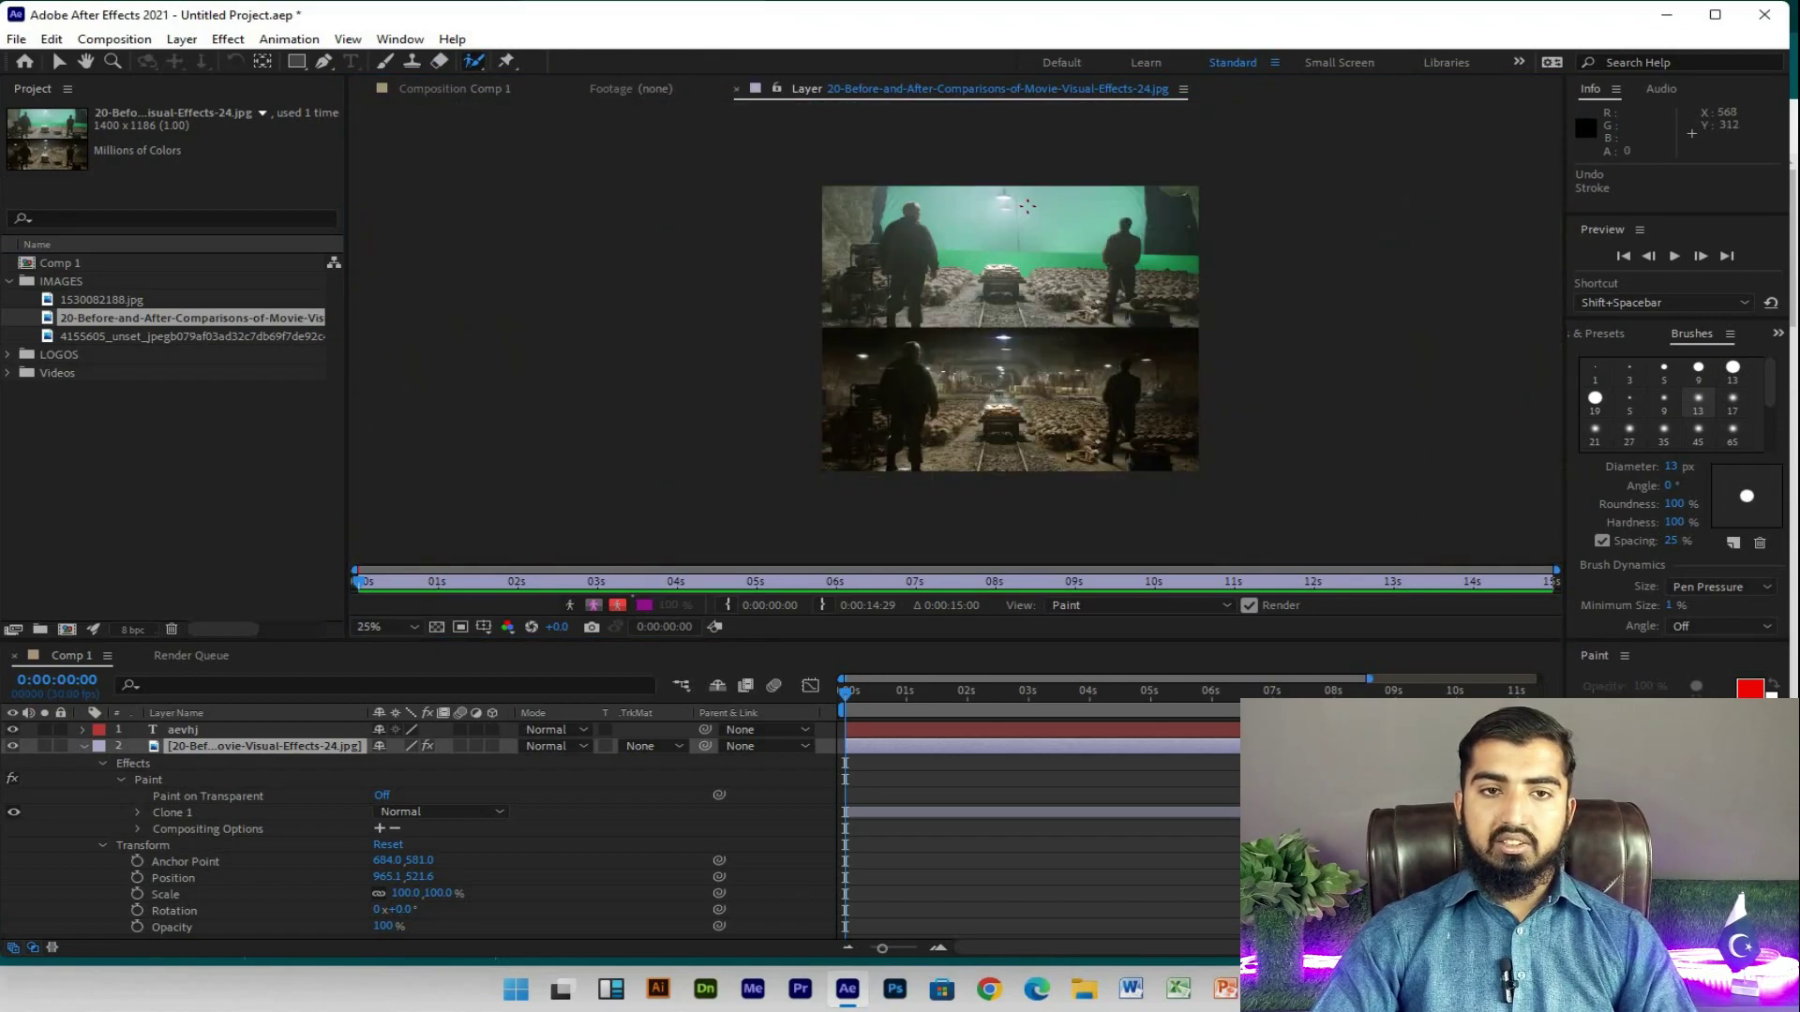
pyautogui.scroll(2, 1028, 206)
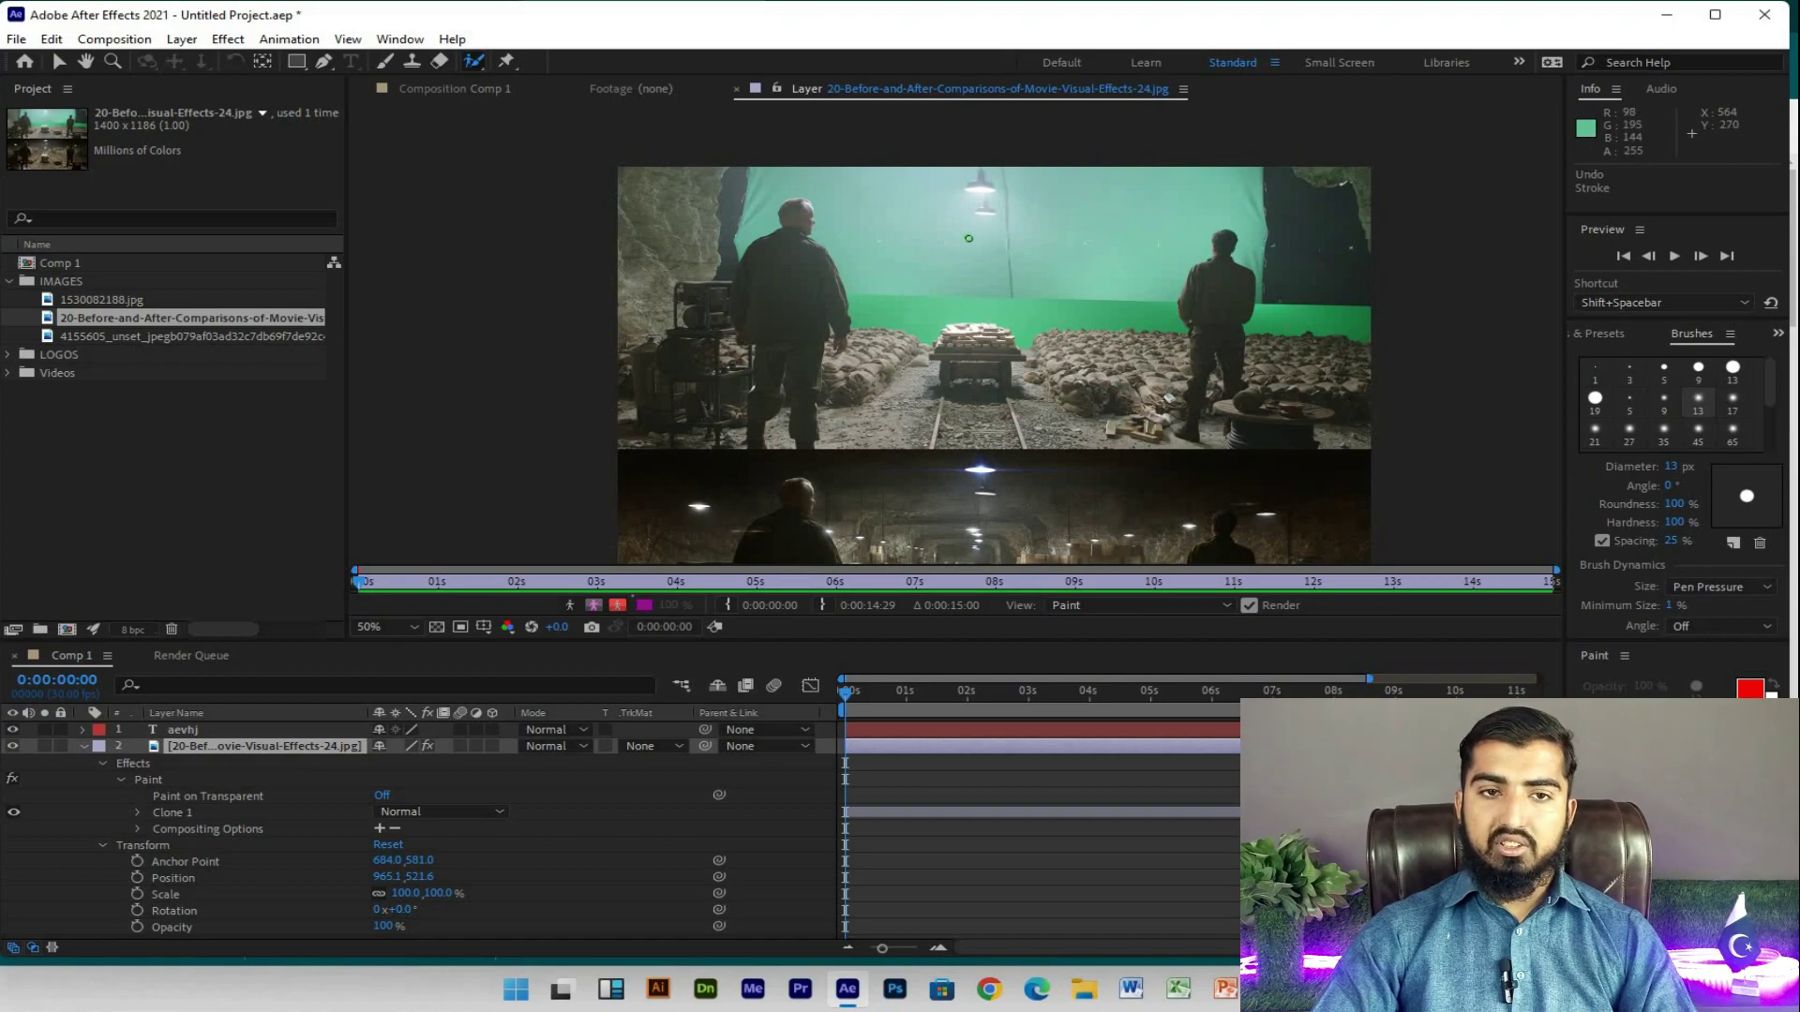
pyautogui.scroll(-1, 958, 267)
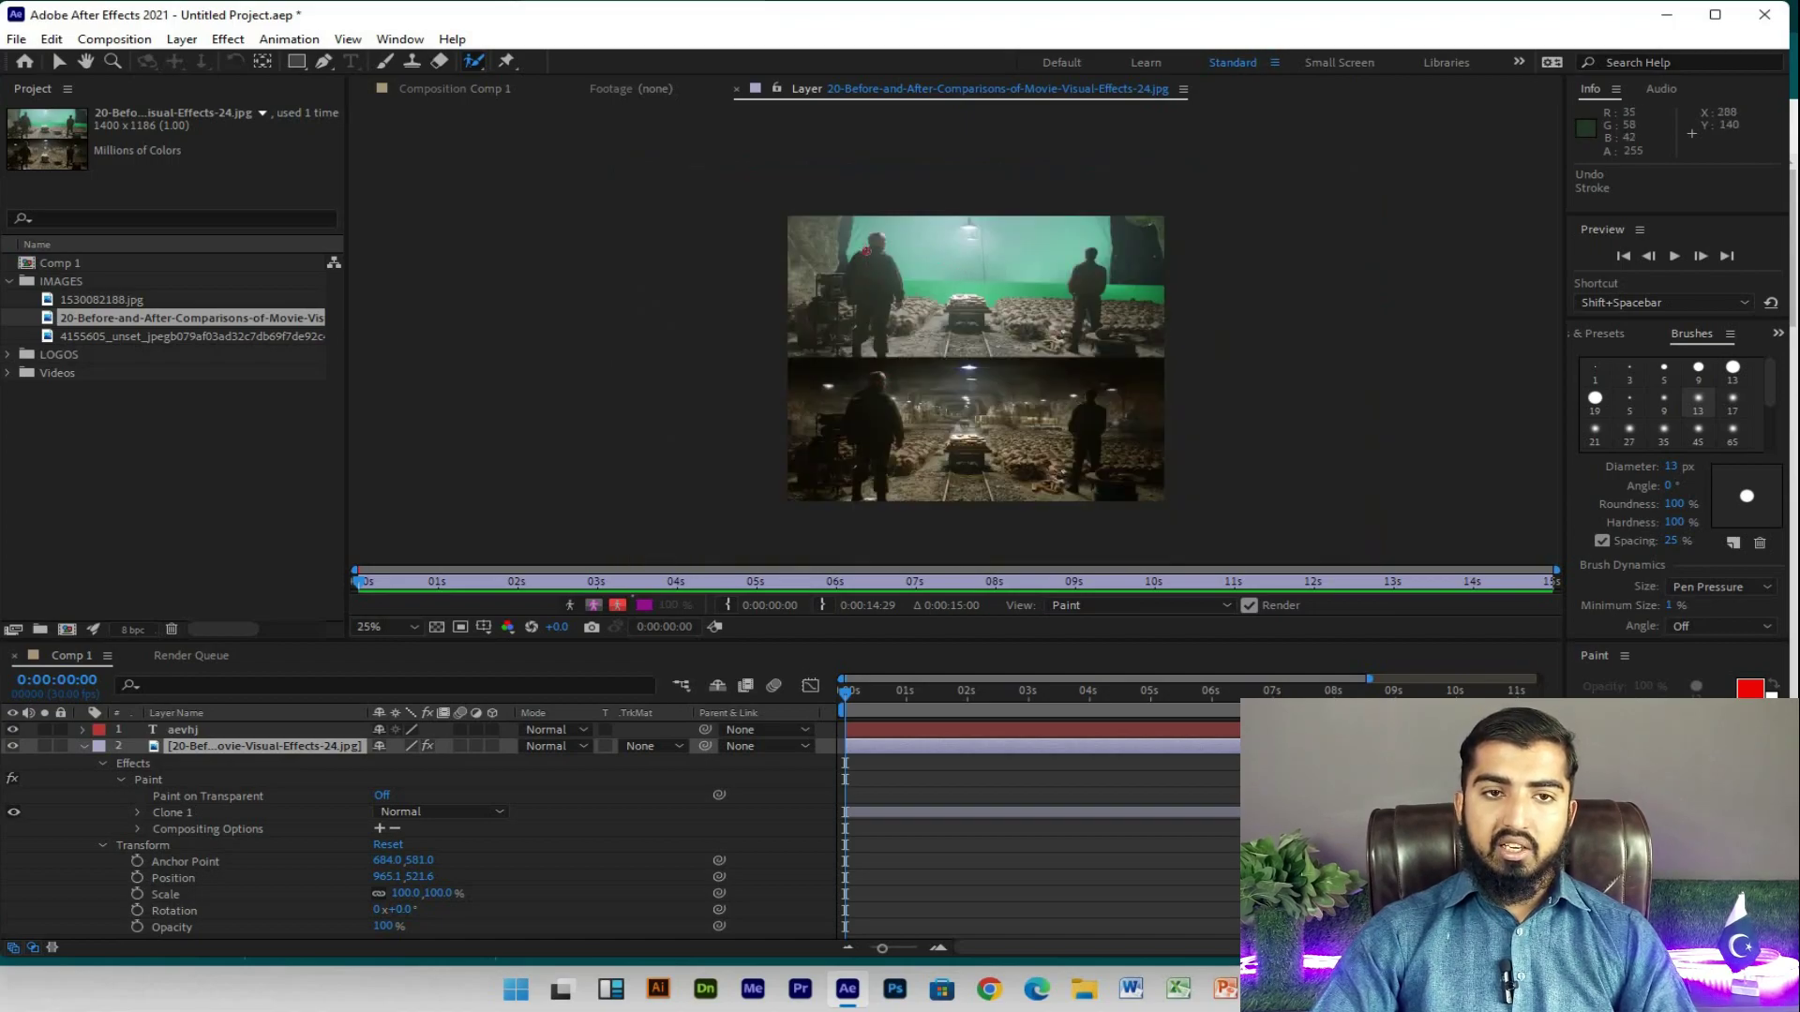
pyautogui.scroll(1, 866, 250)
pyautogui.moveTo(885, 264); pyautogui.dragTo(896, 319)
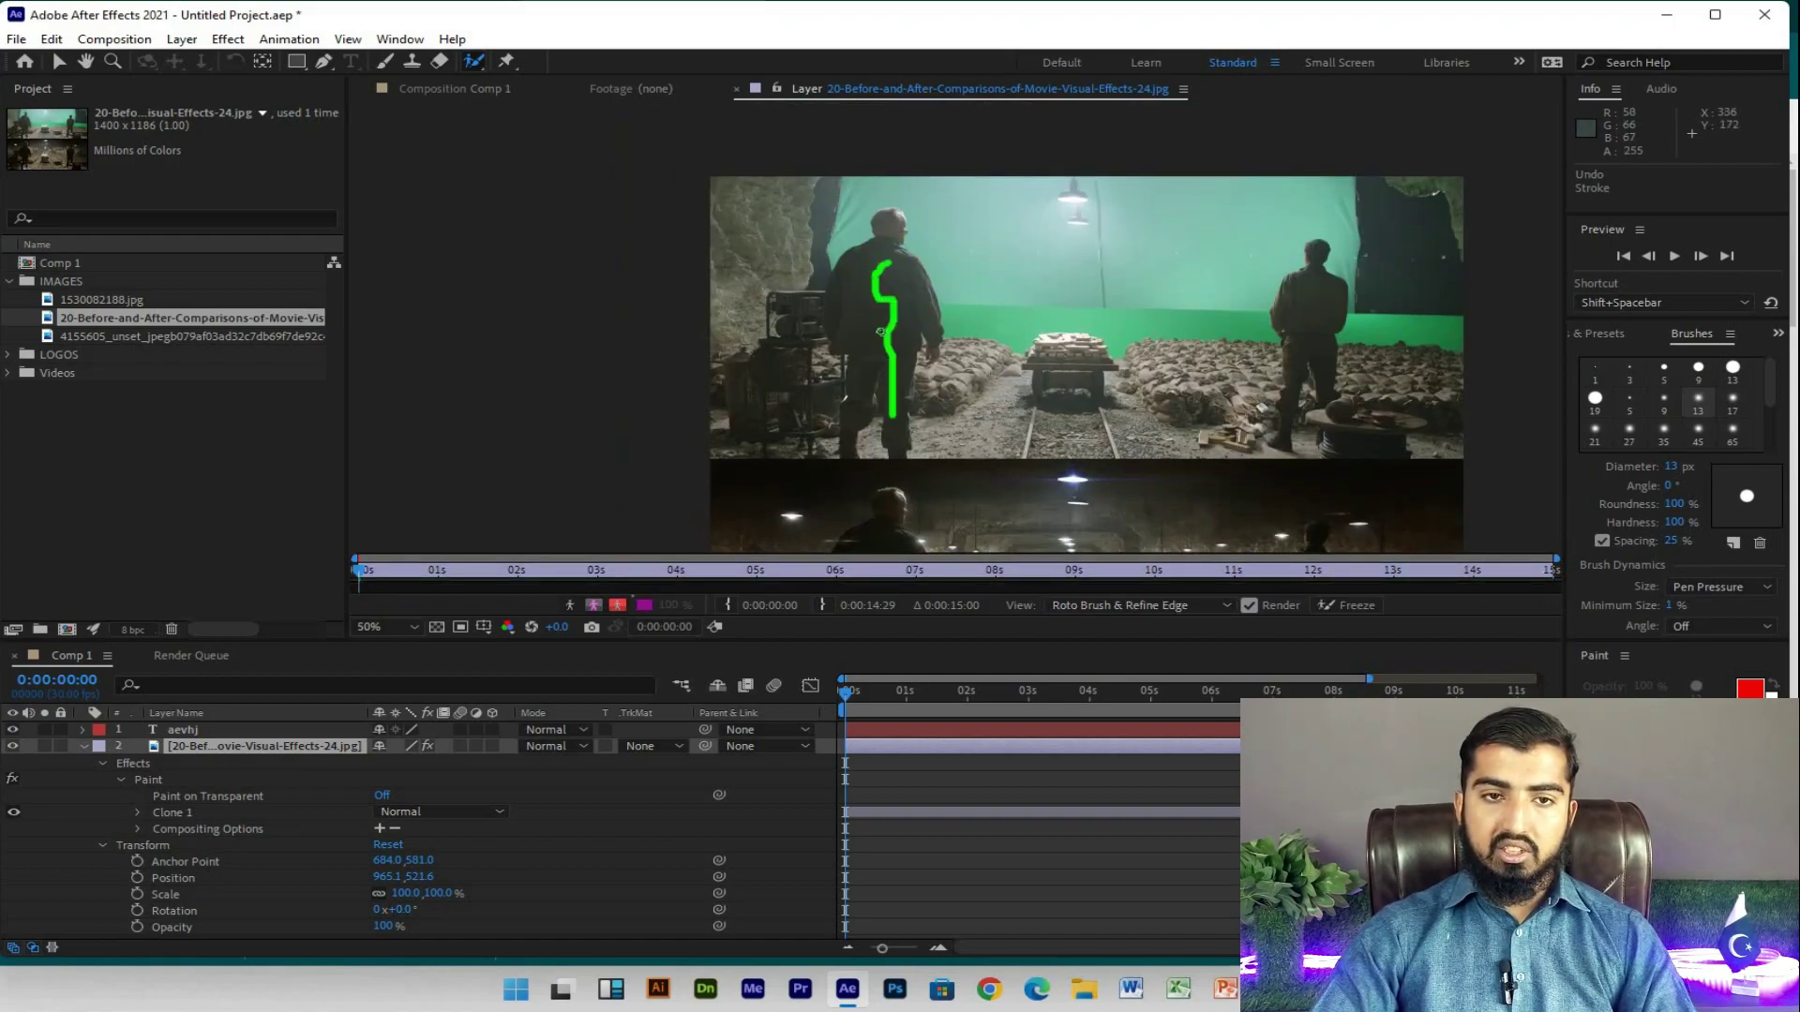
pyautogui.moveTo(884, 268); pyautogui.dragTo(887, 230)
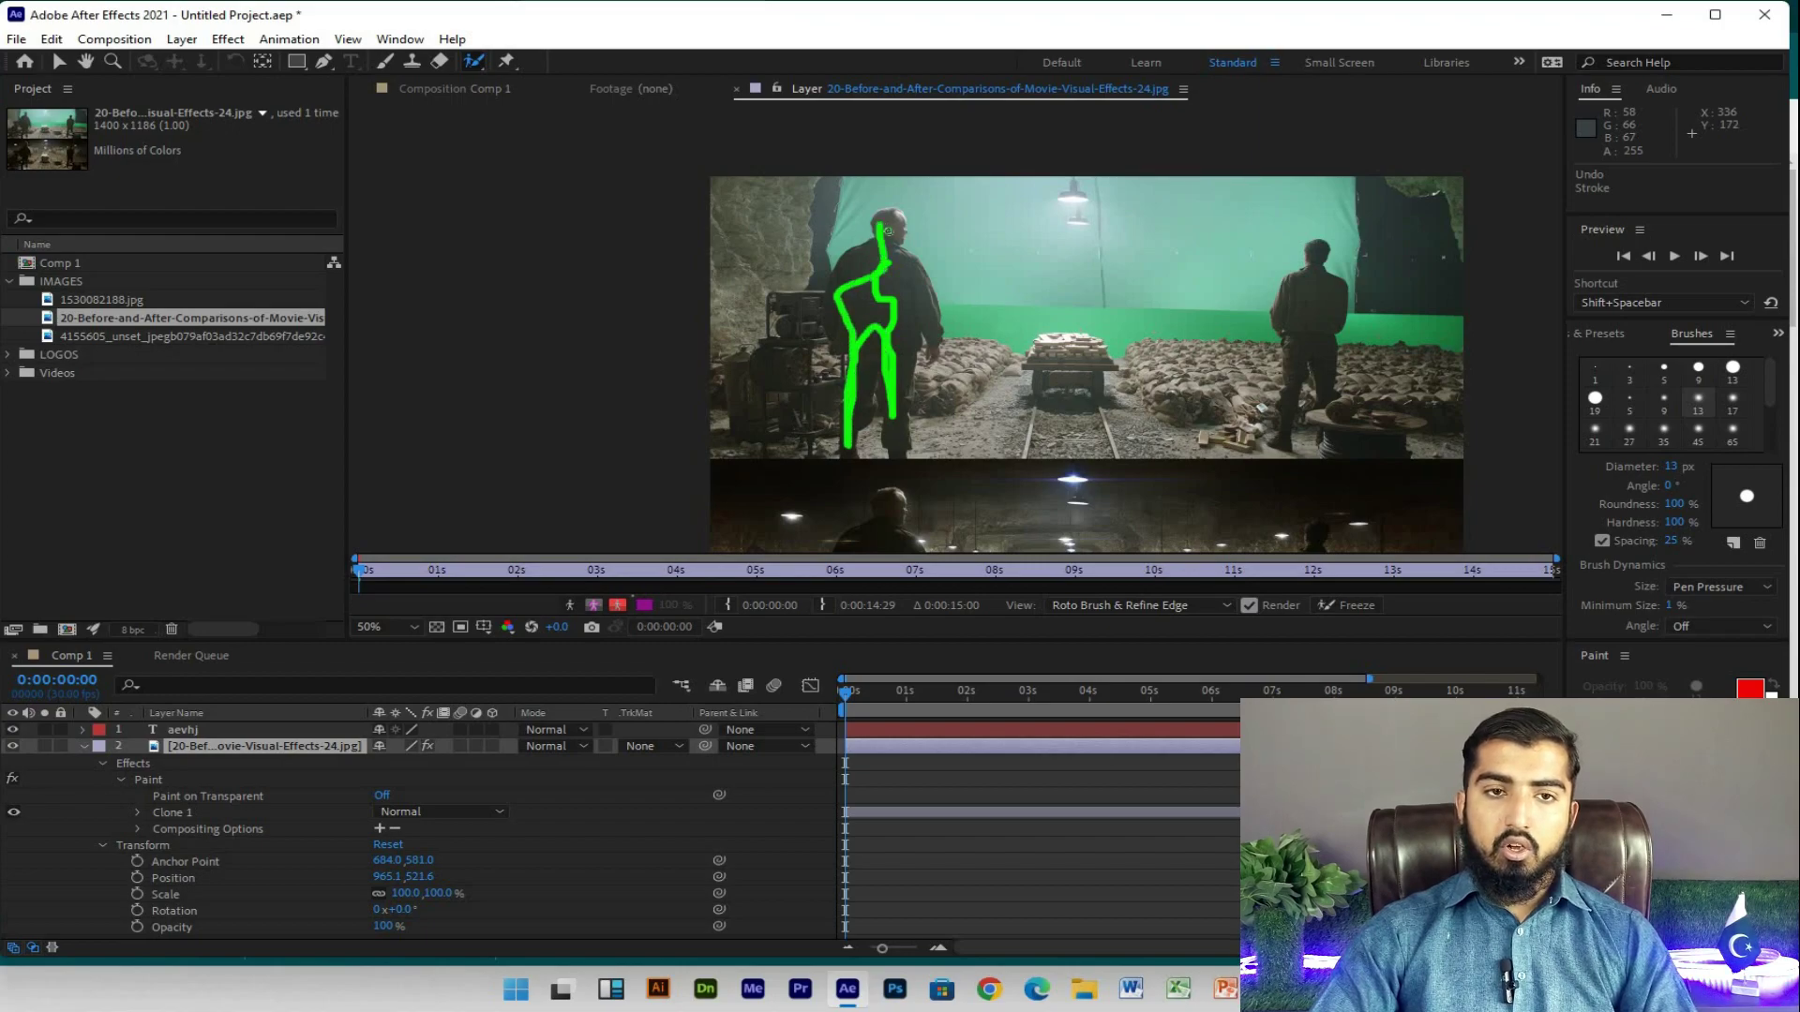
pyautogui.moveTo(934, 343); pyautogui.dragTo(932, 342)
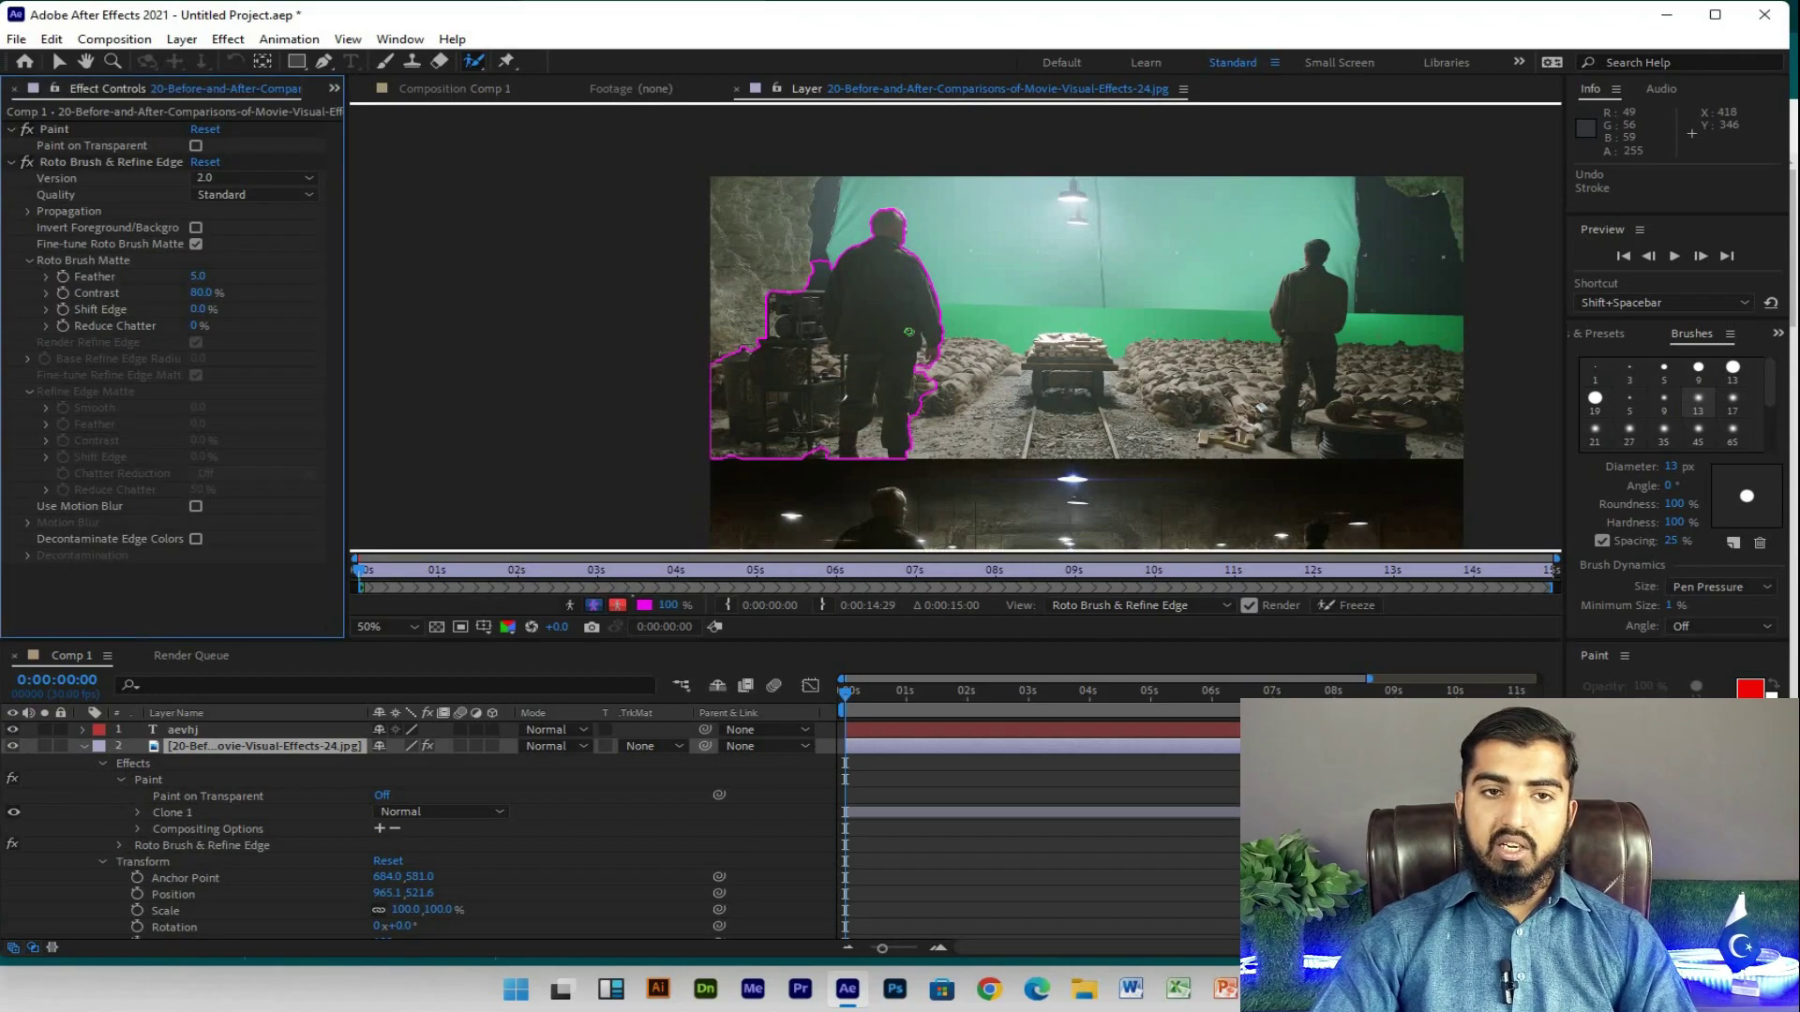
pyautogui.scroll(1, 904, 403)
pyautogui.moveTo(764, 176); pyautogui.dragTo(691, 440)
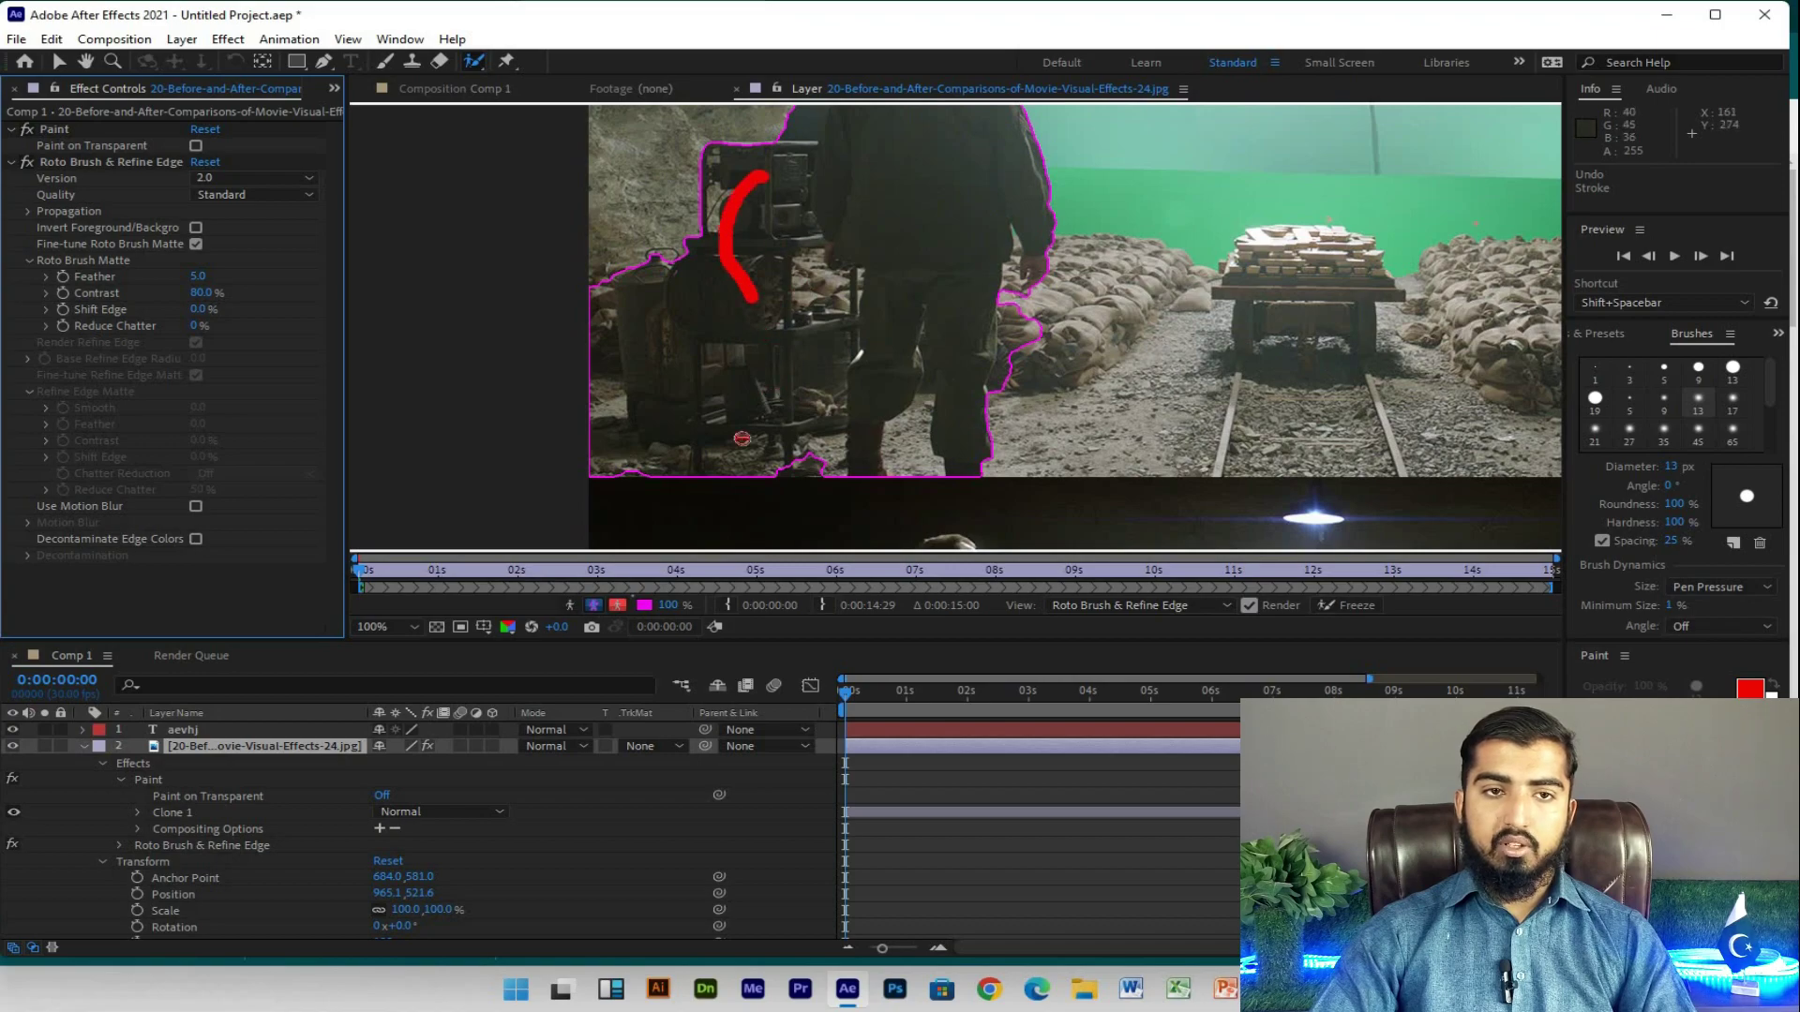
pyautogui.scroll(-1, 760, 433)
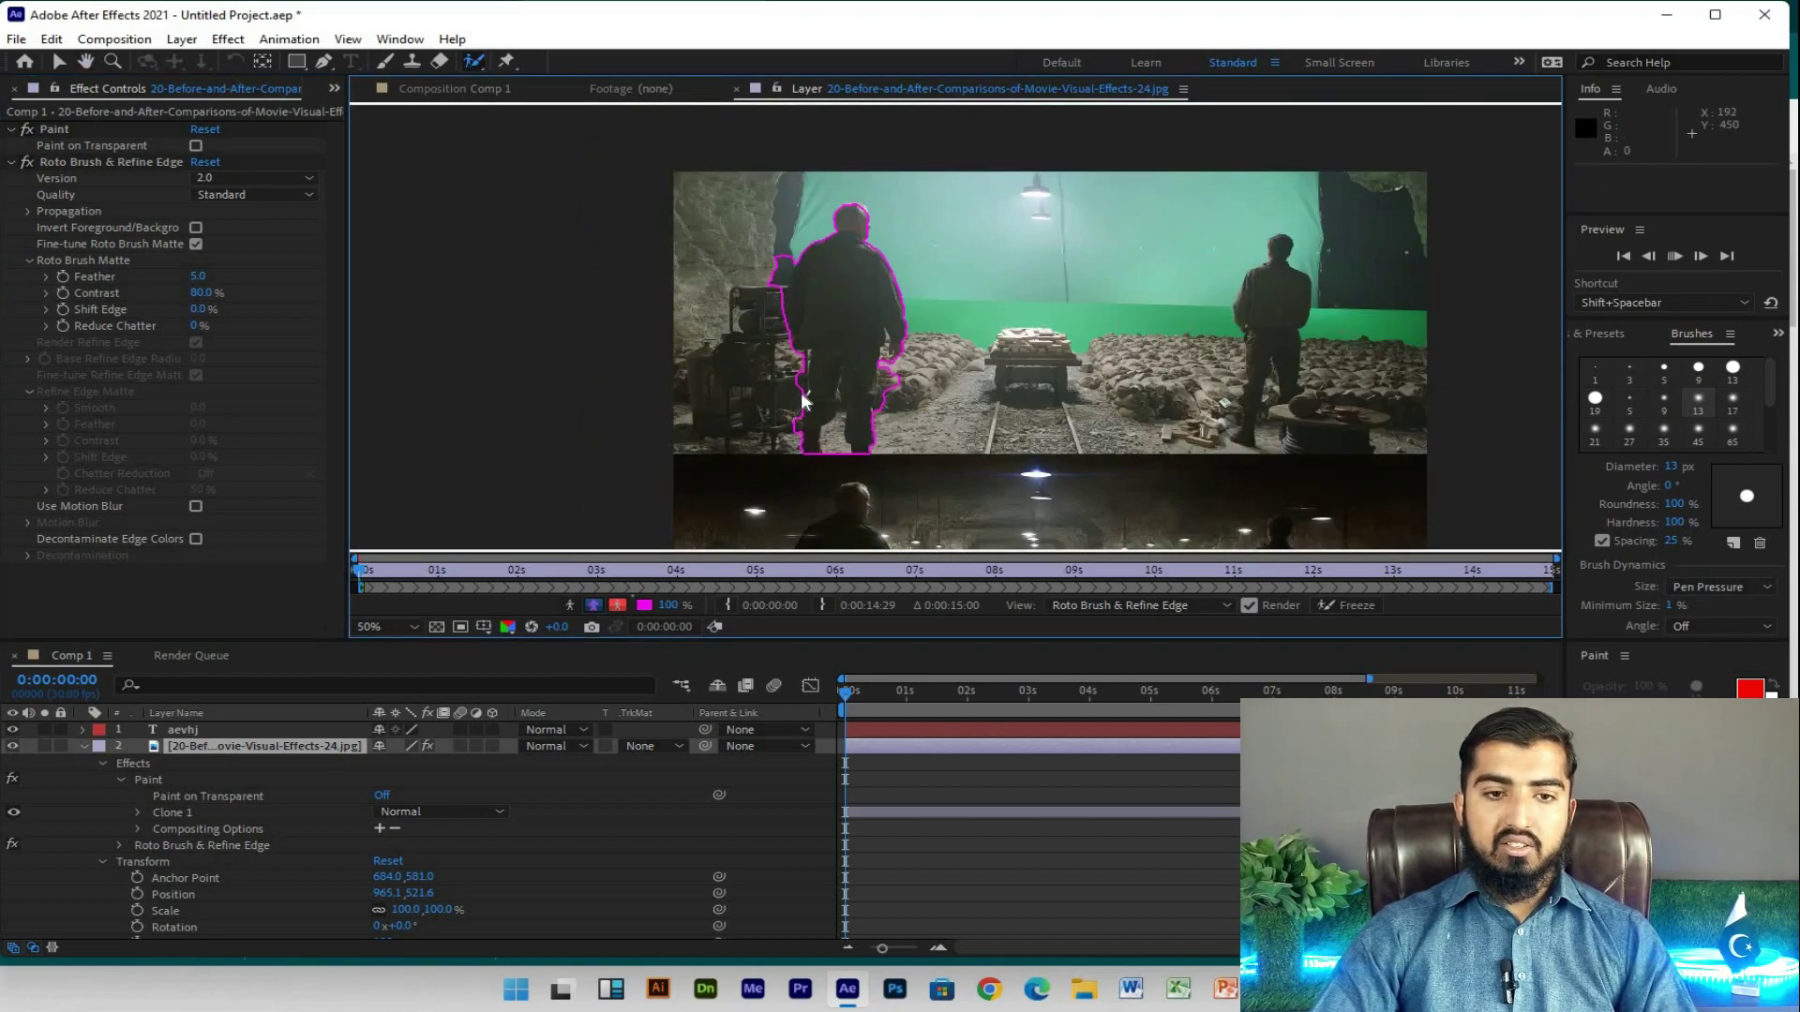
# Step: Play back the footage, return to the start, and compare Comp 1 with the Layer view
pyautogui.press('space')
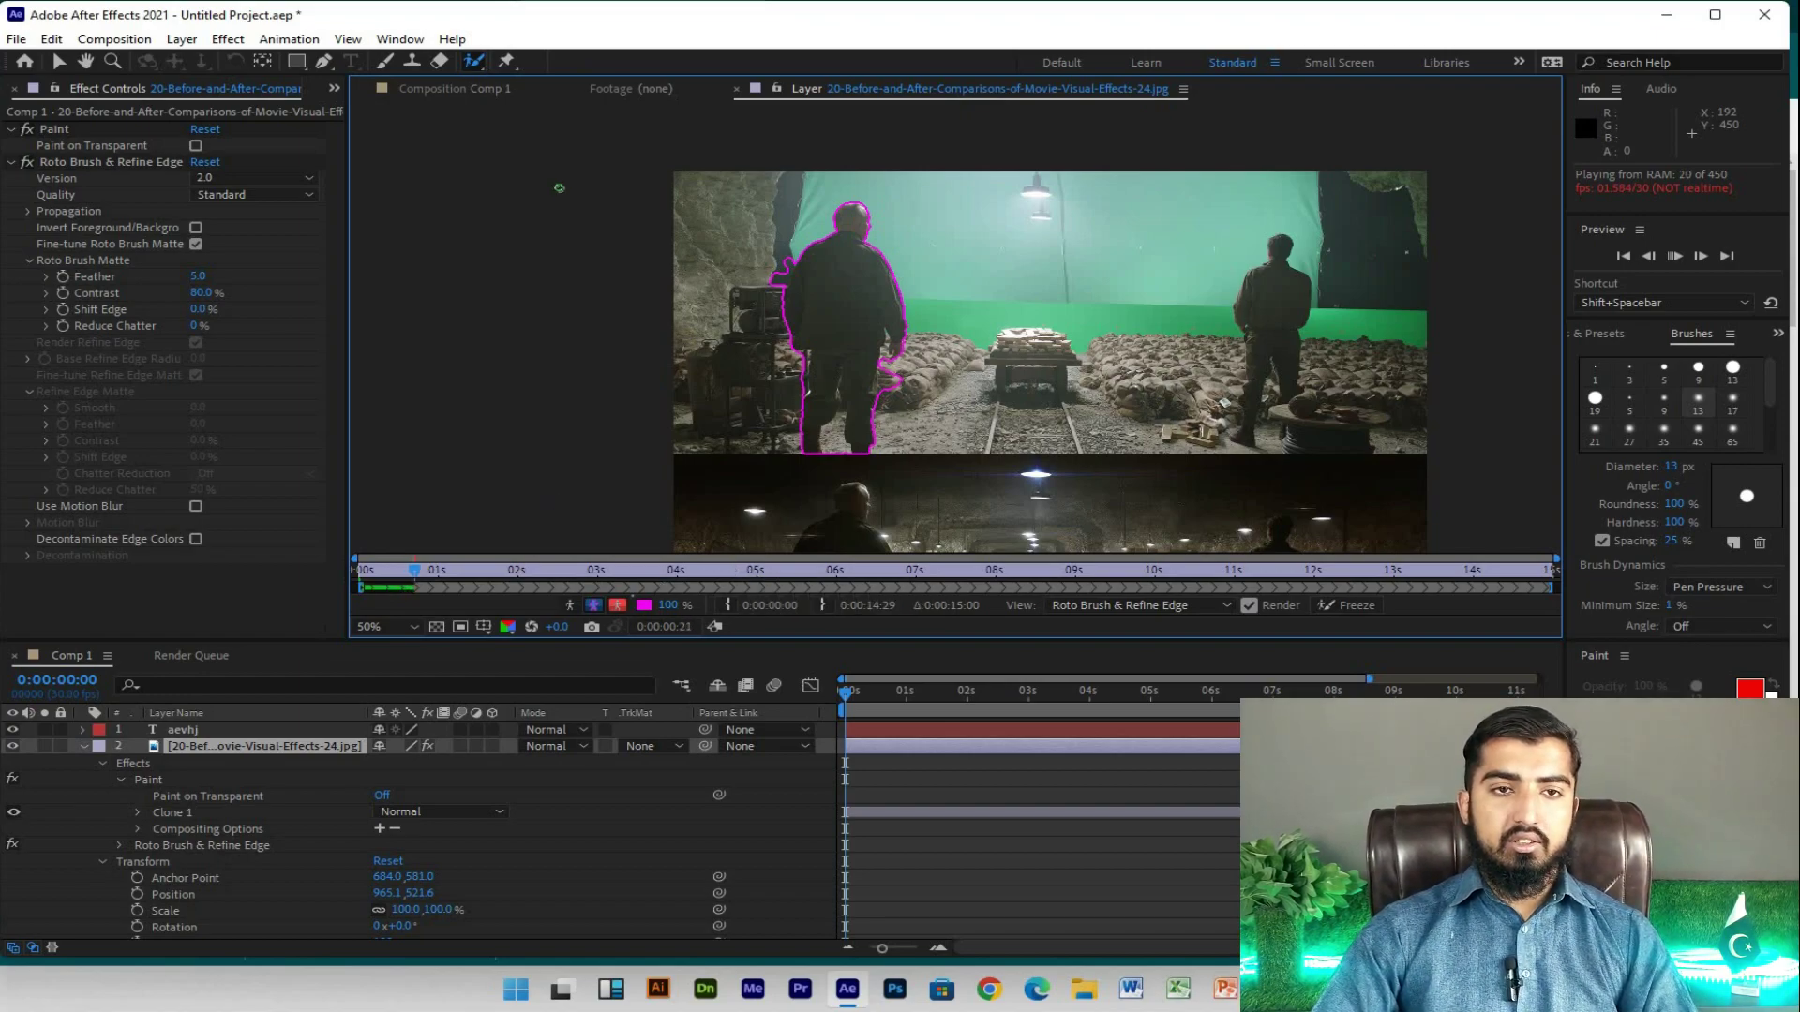
pyautogui.click(506, 113)
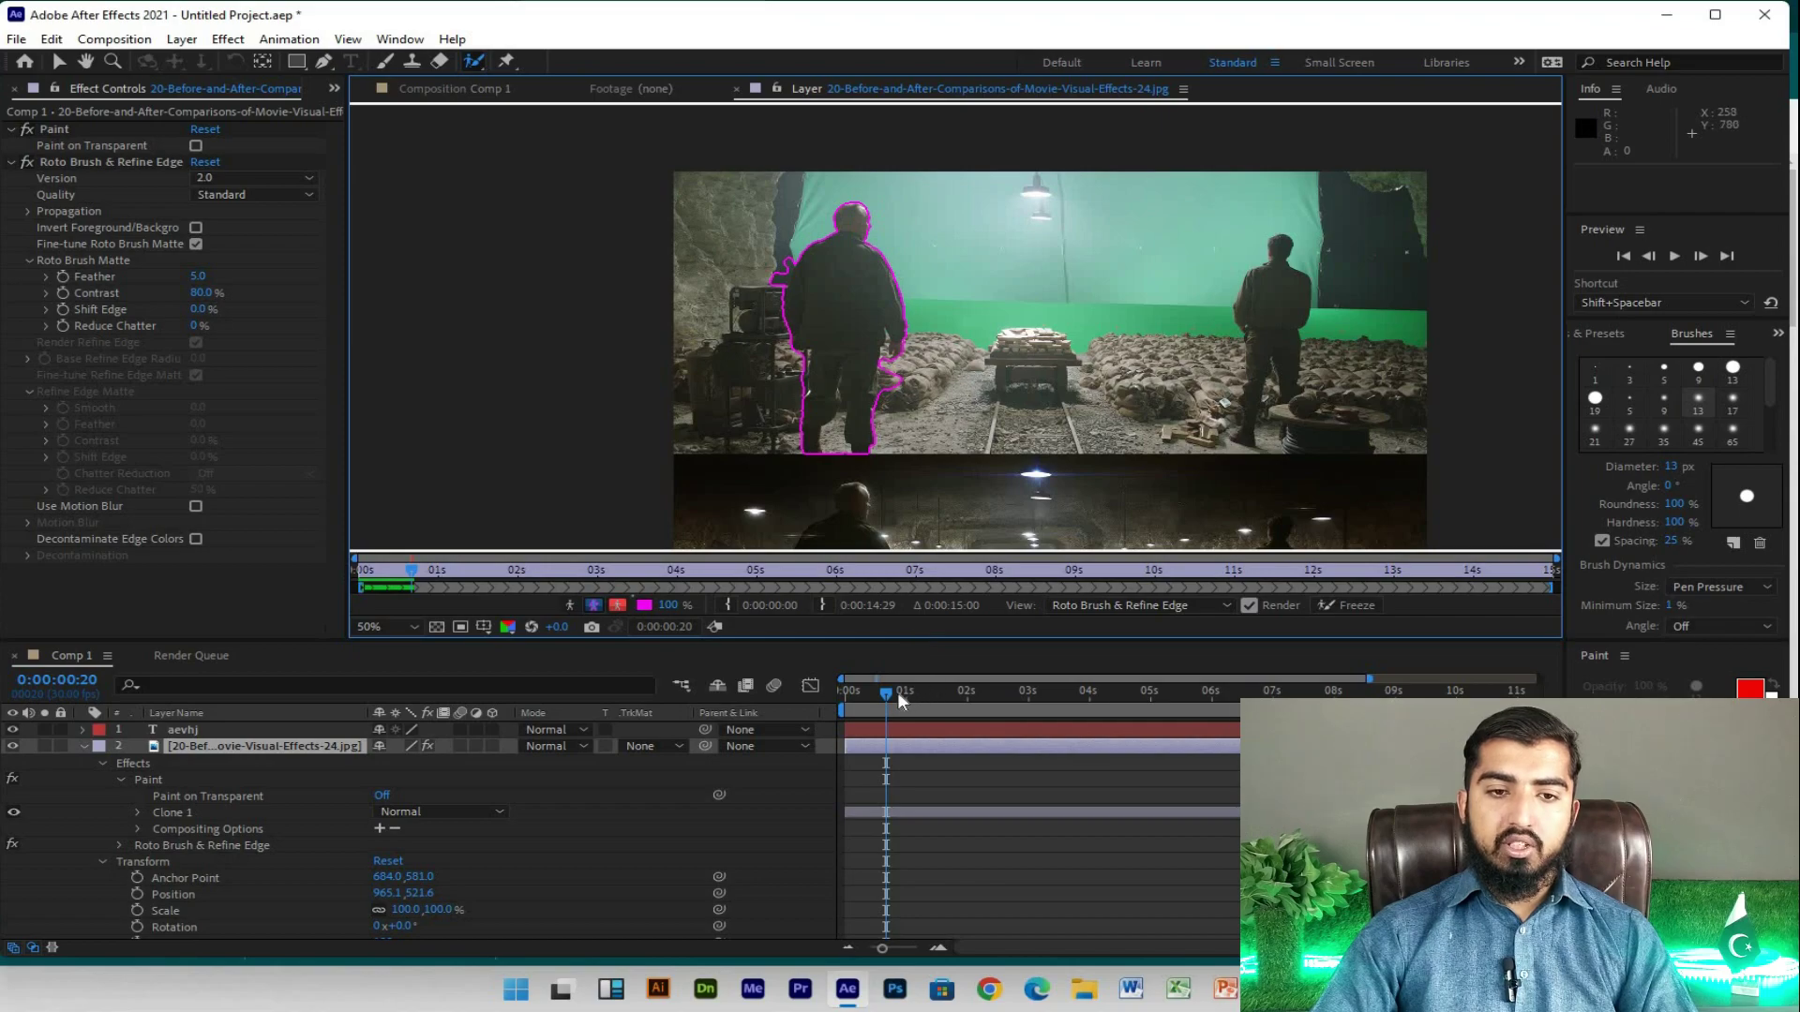
pyautogui.click(853, 699)
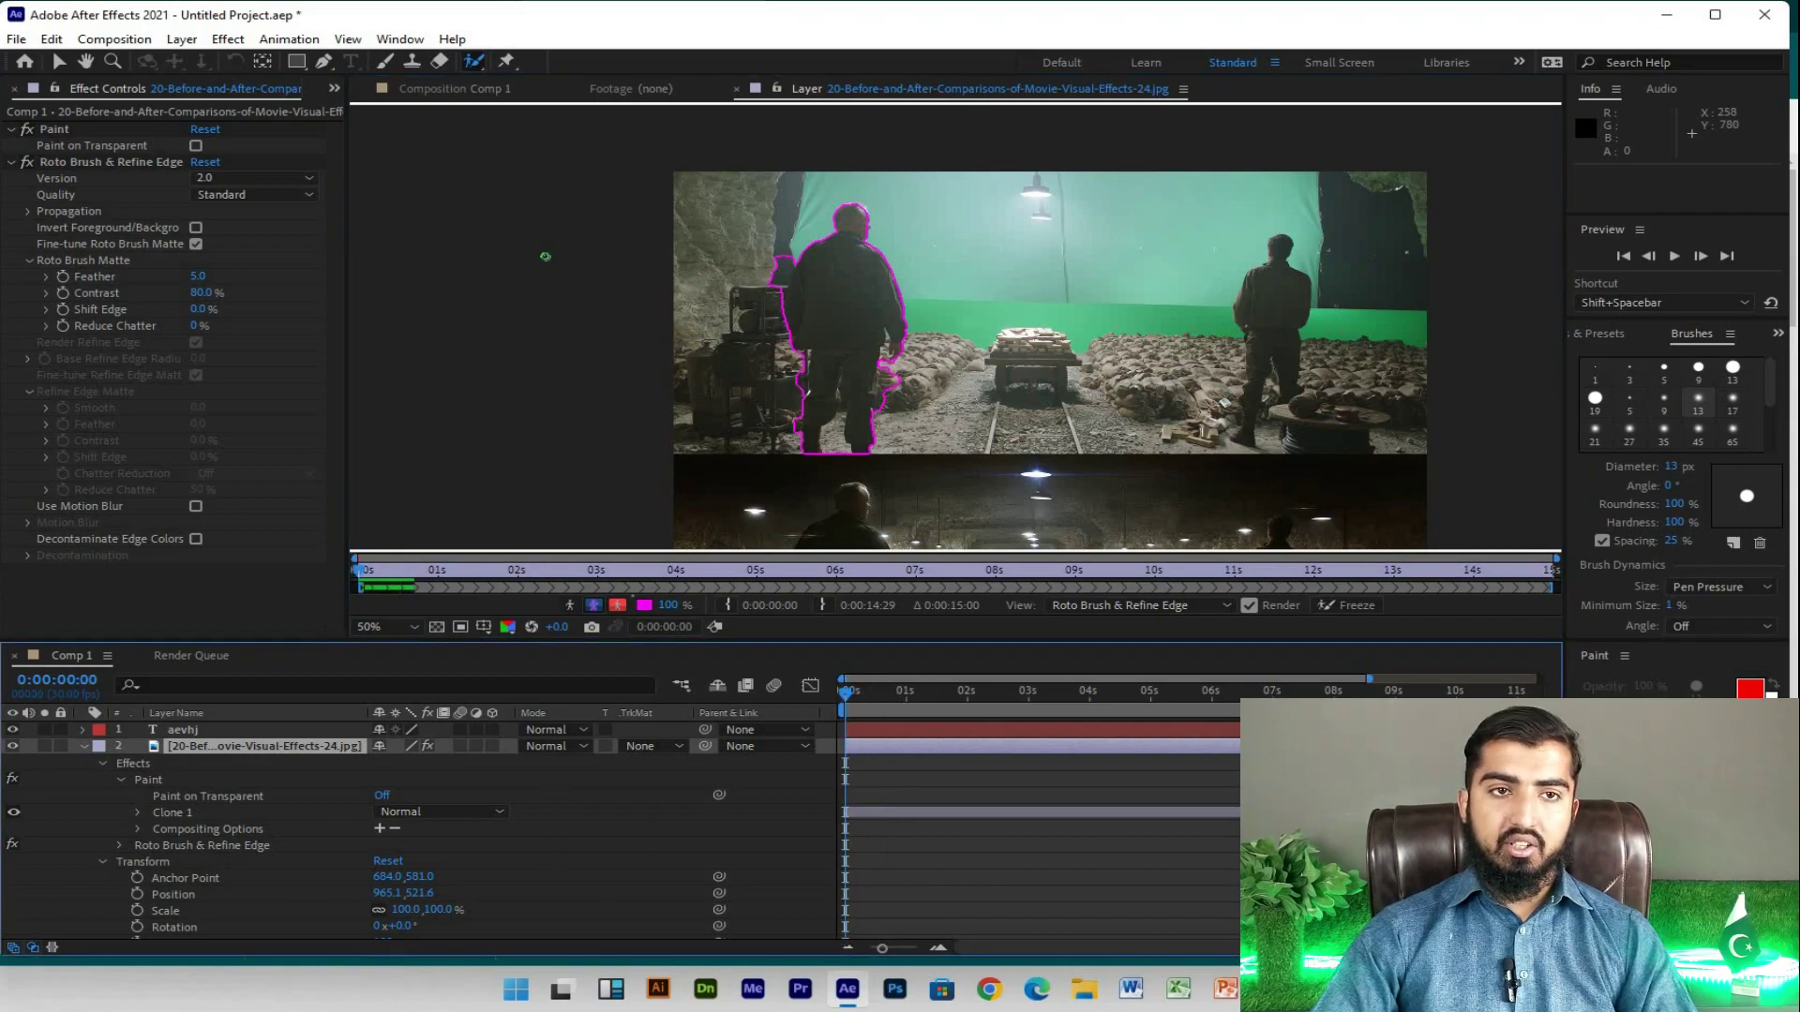
pyautogui.click(458, 91)
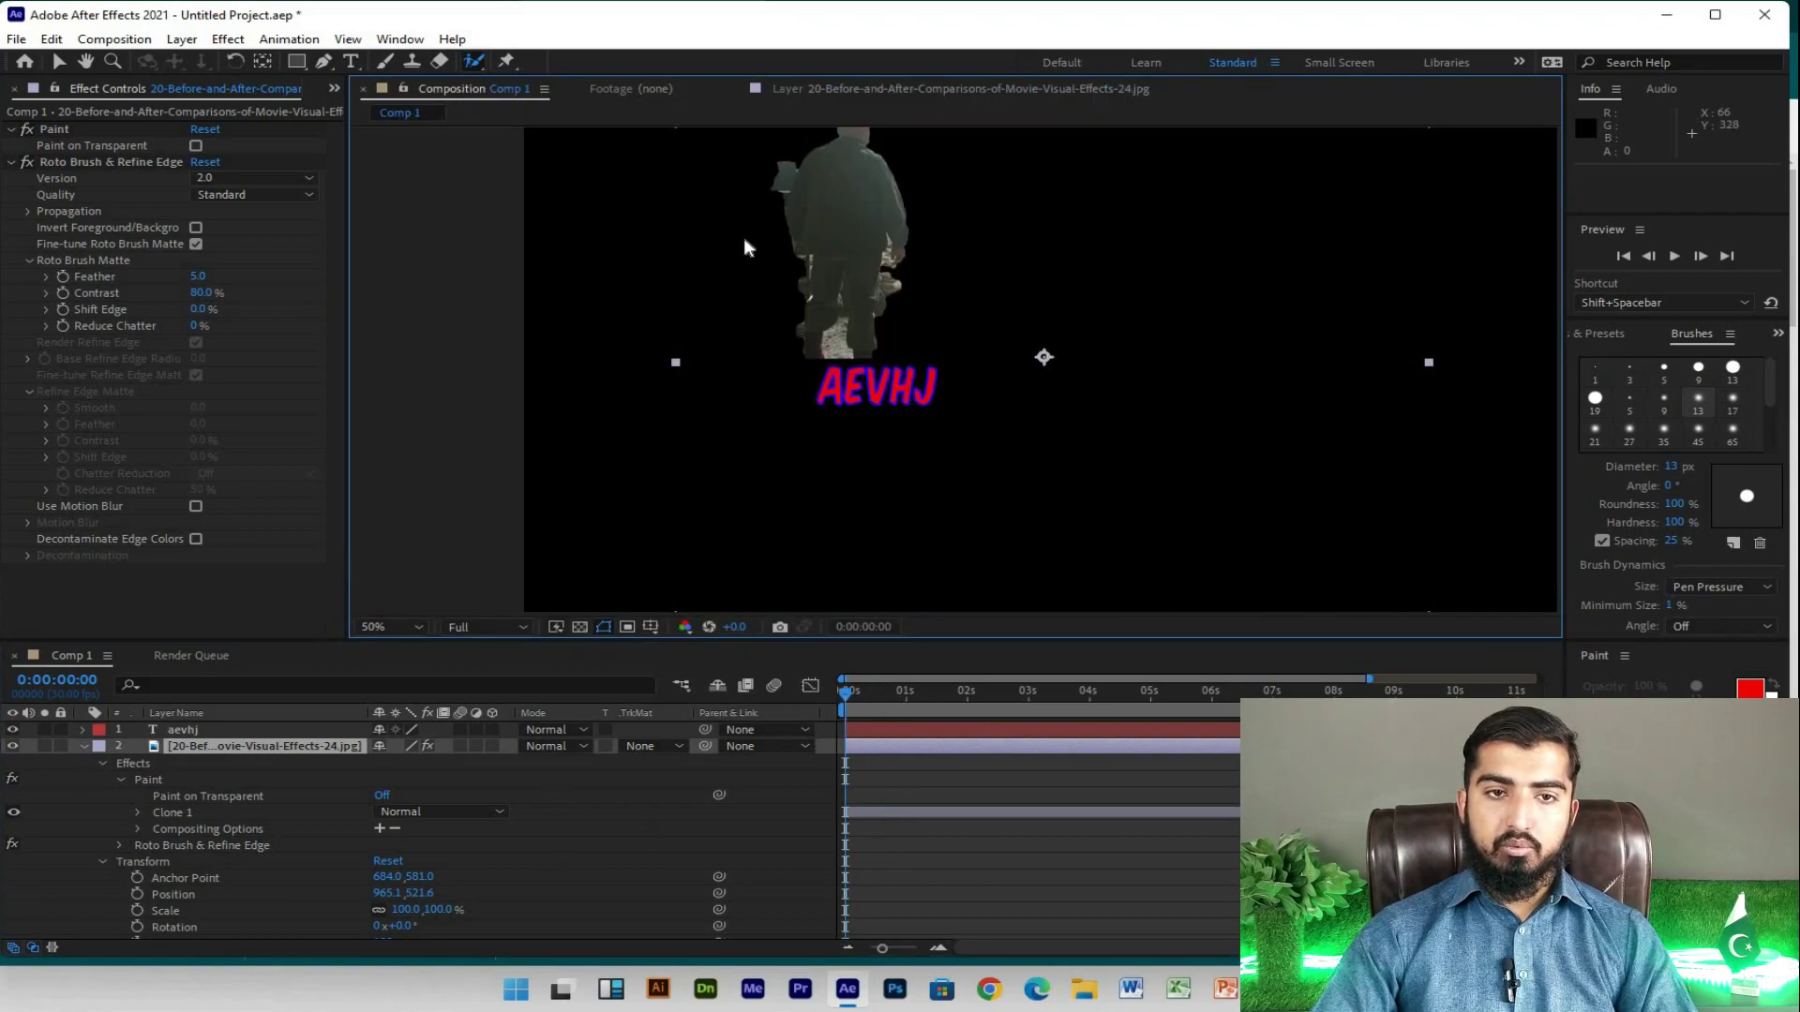
pyautogui.click(864, 87)
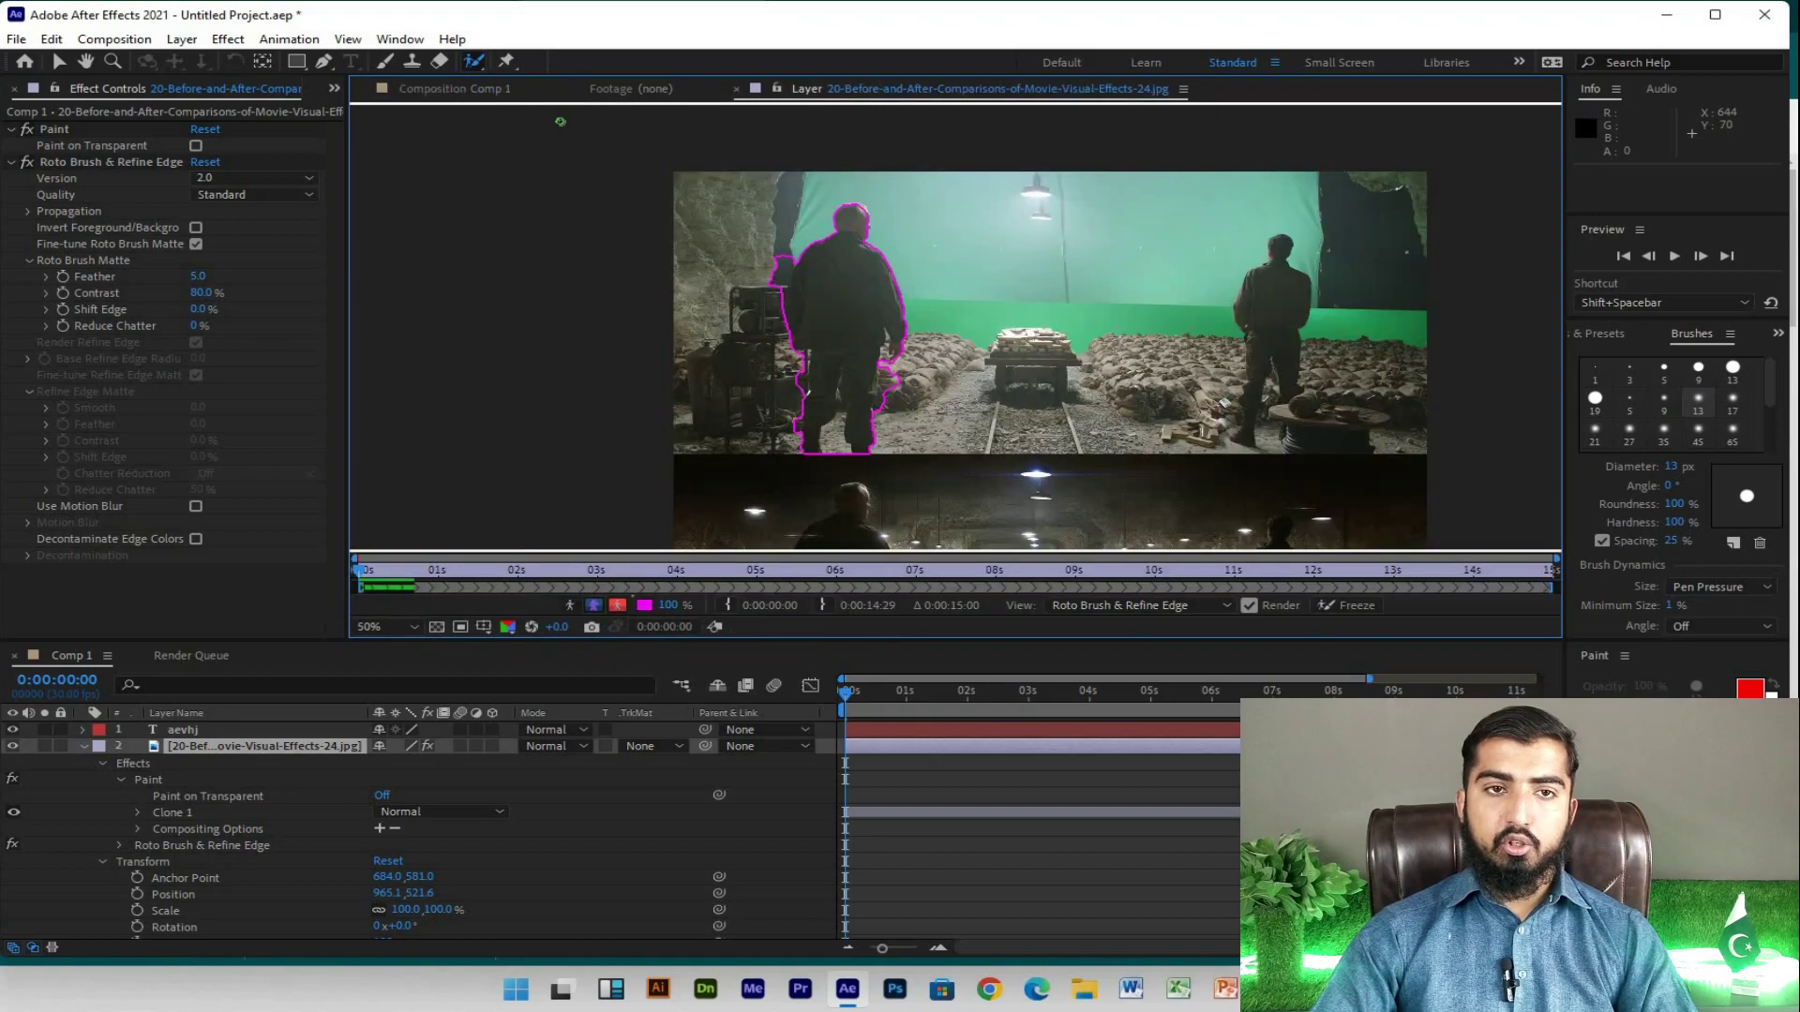
pyautogui.click(442, 91)
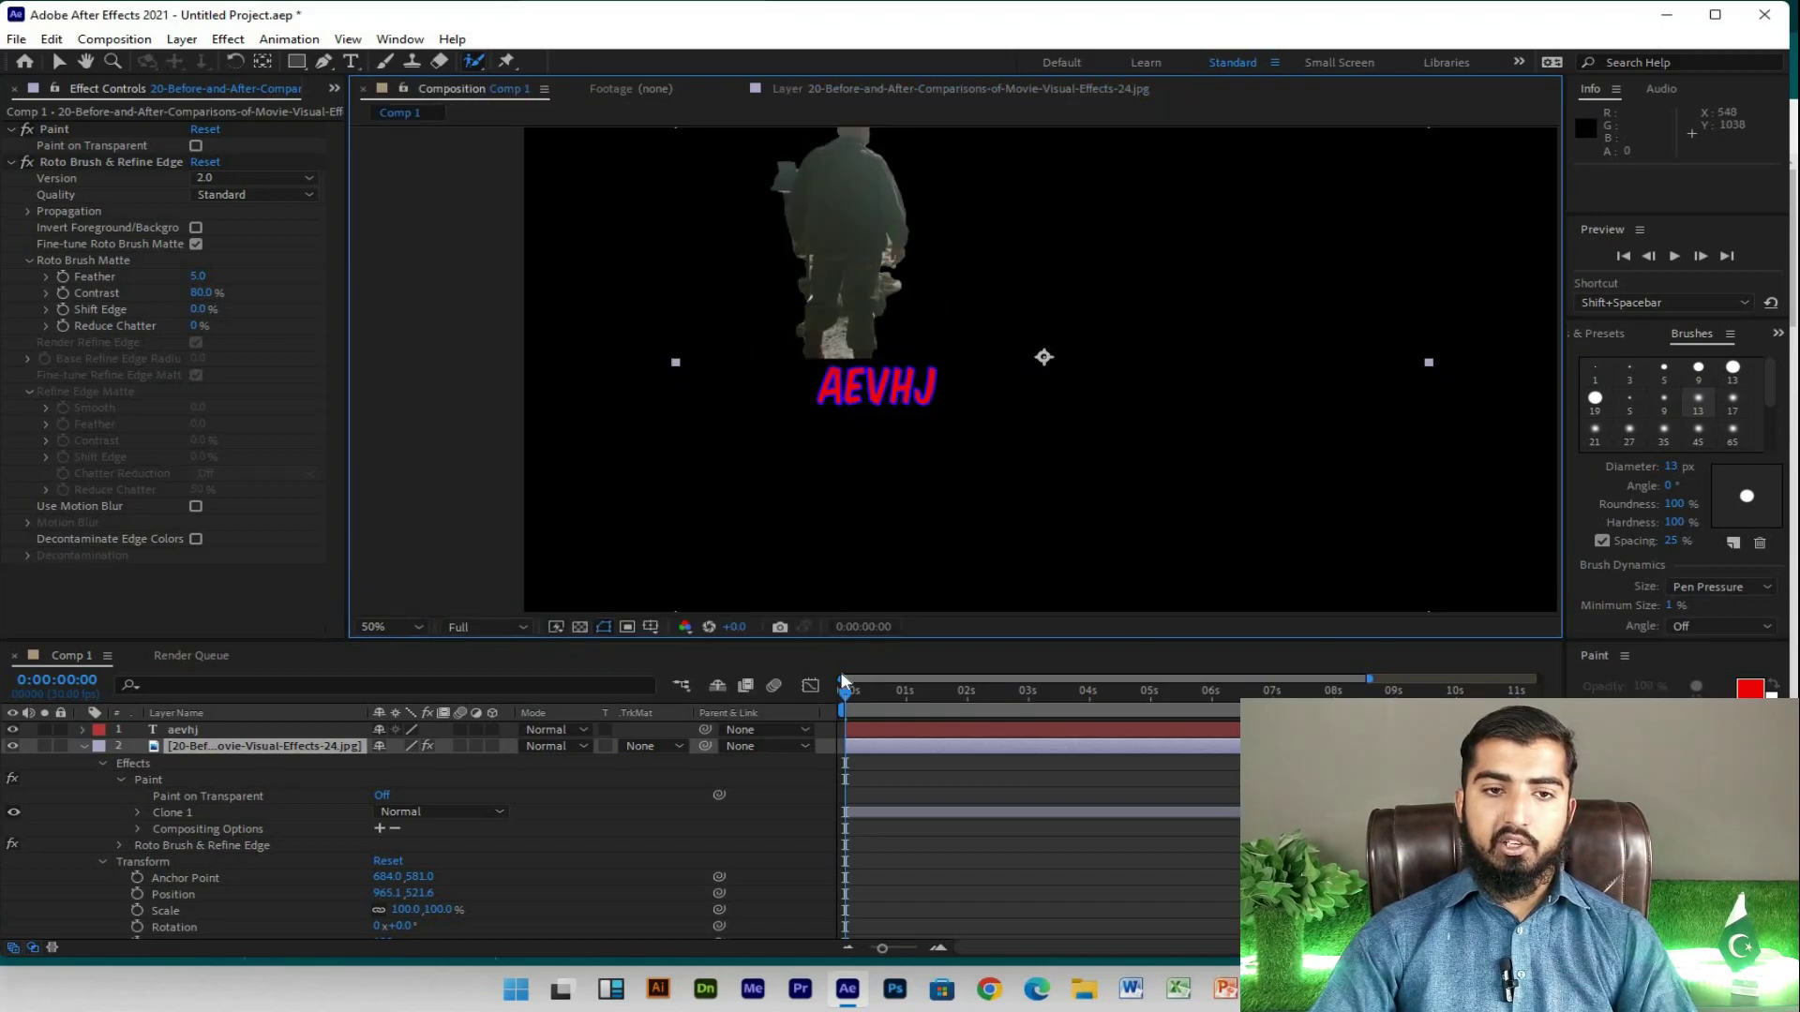
pyautogui.click(900, 89)
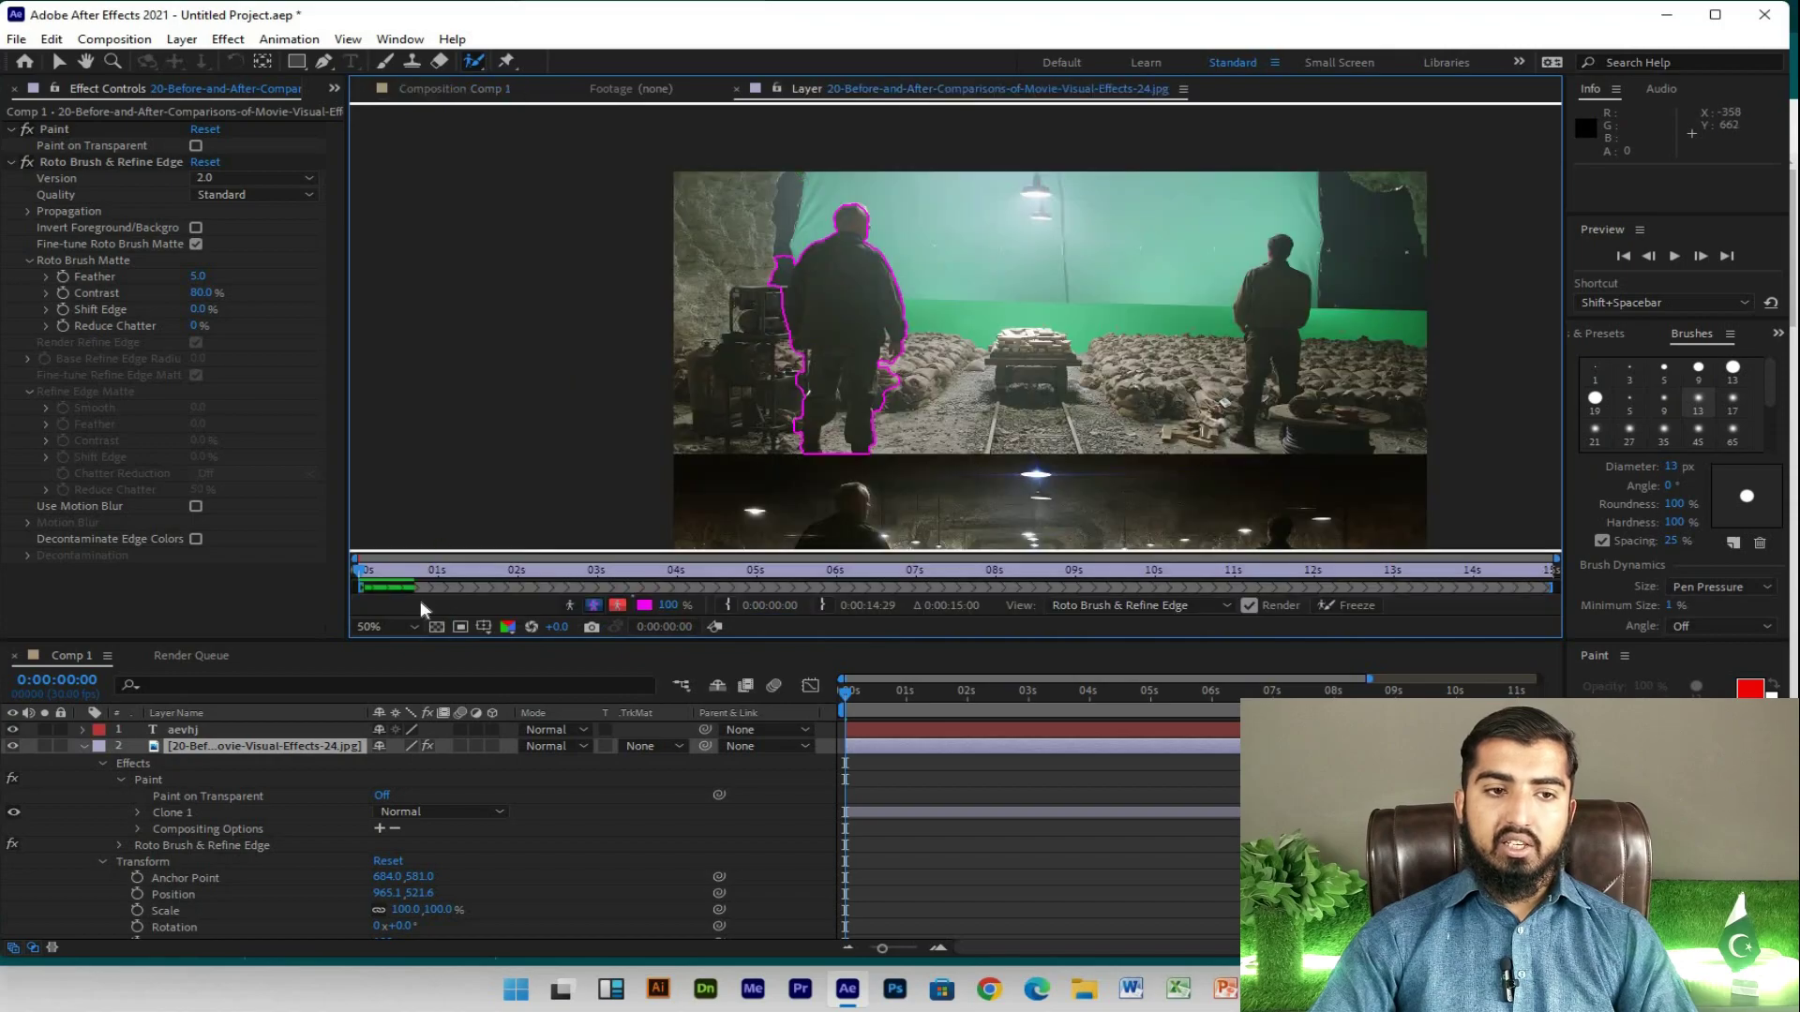
pyautogui.click(484, 98)
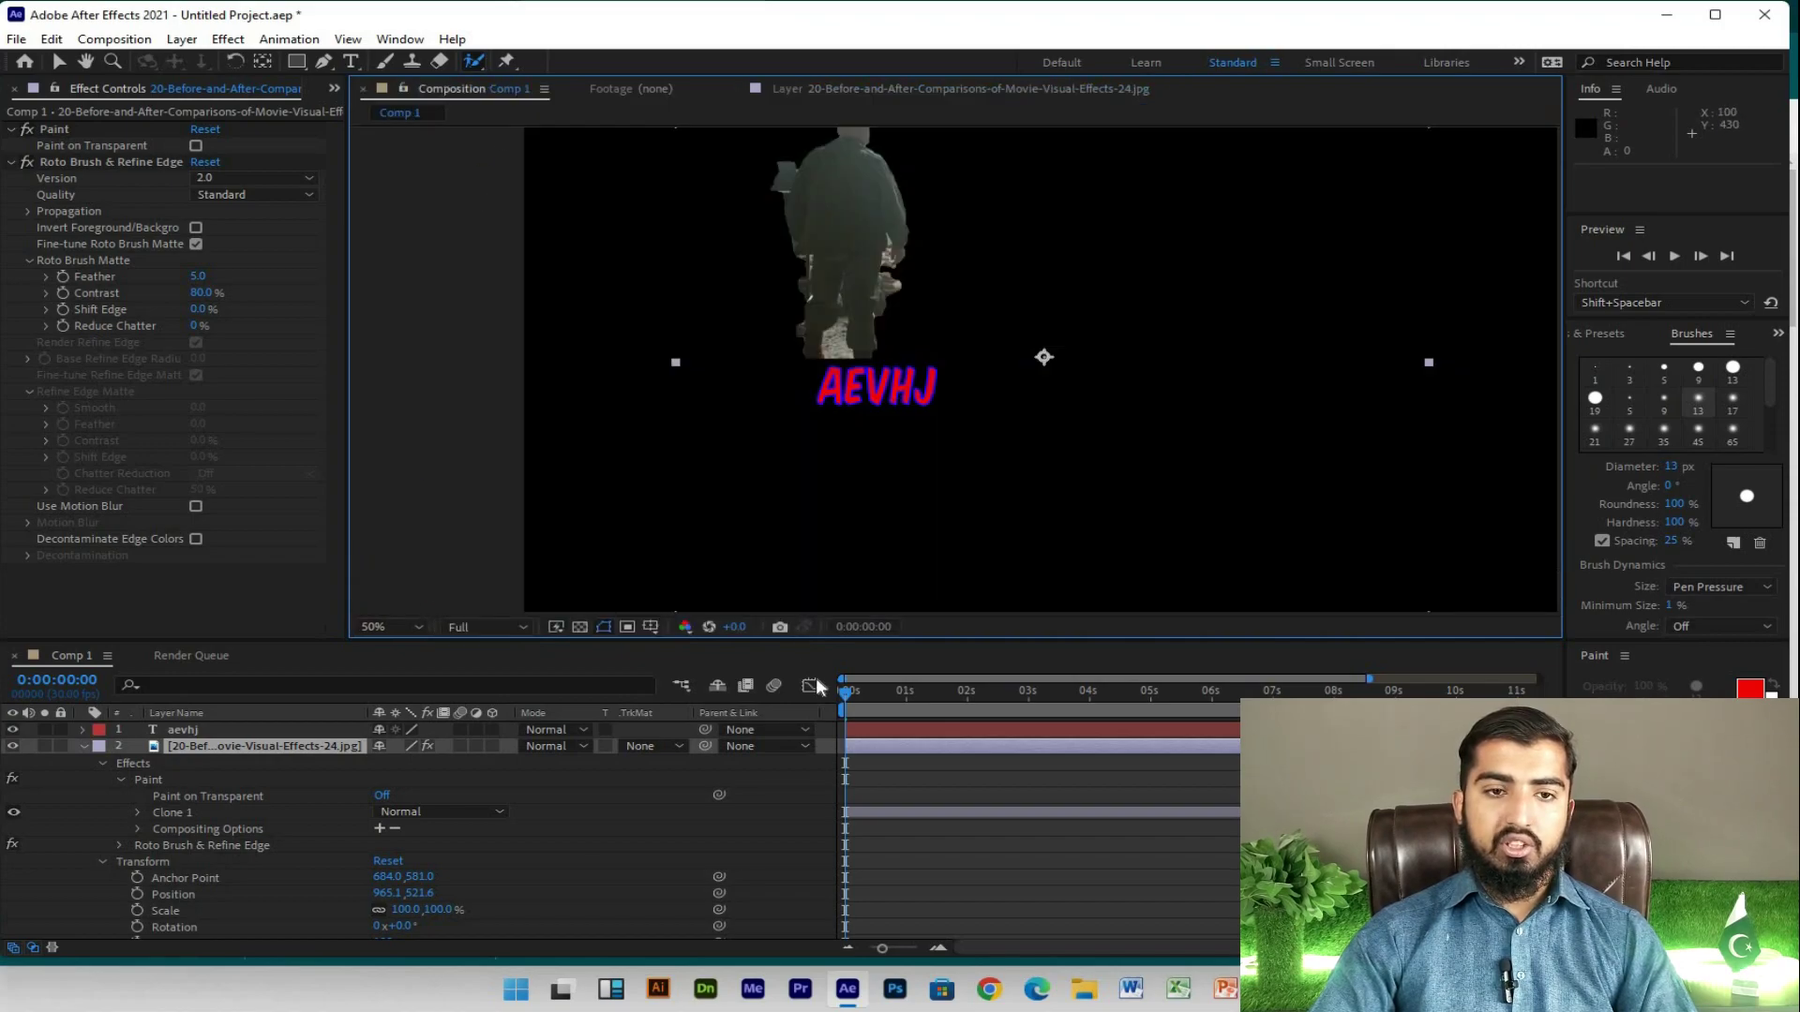
# Step: Move the playhead to 0:00:03:18 to propagate the matte and watch it in the Layer view
pyautogui.moveTo(958, 693); pyautogui.dragTo(1065, 695)
pyautogui.click(1066, 695)
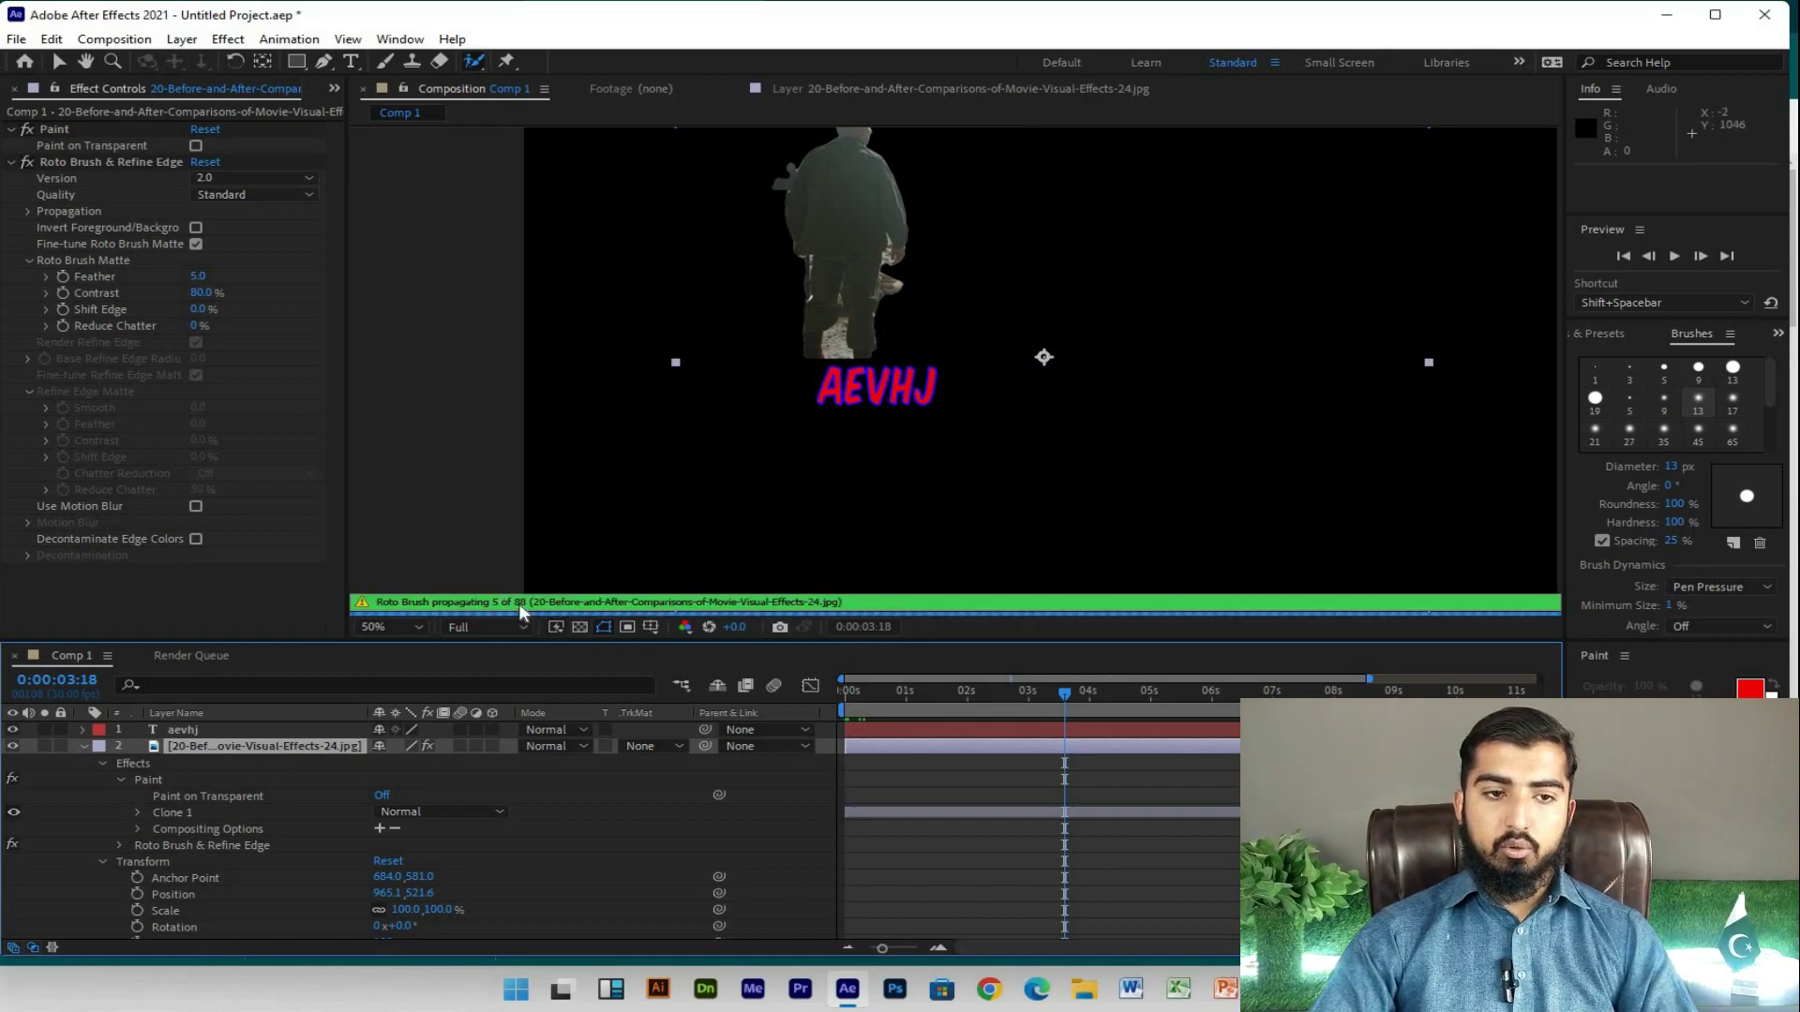
pyautogui.click(814, 89)
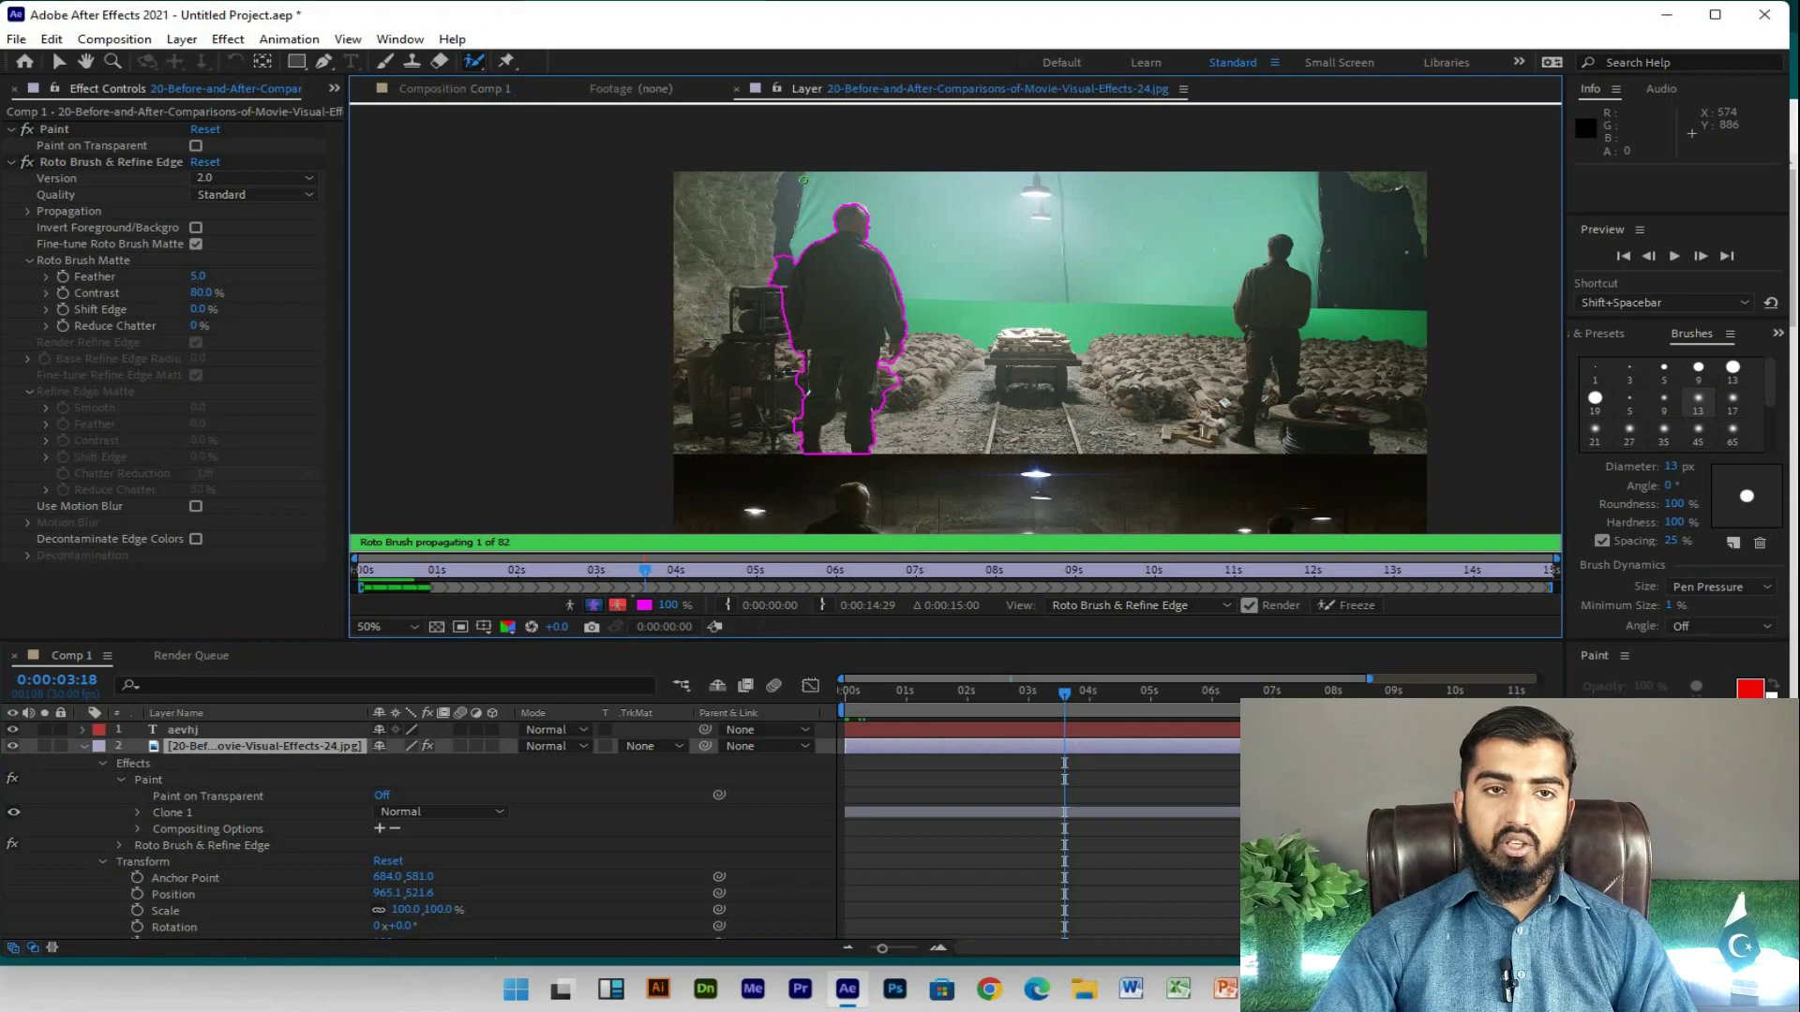
# Step: Undo the roto strokes, set viewer magnification to Fit, and select the Puppet Position Pin tool
pyautogui.hotkey('ctrl', 'z')
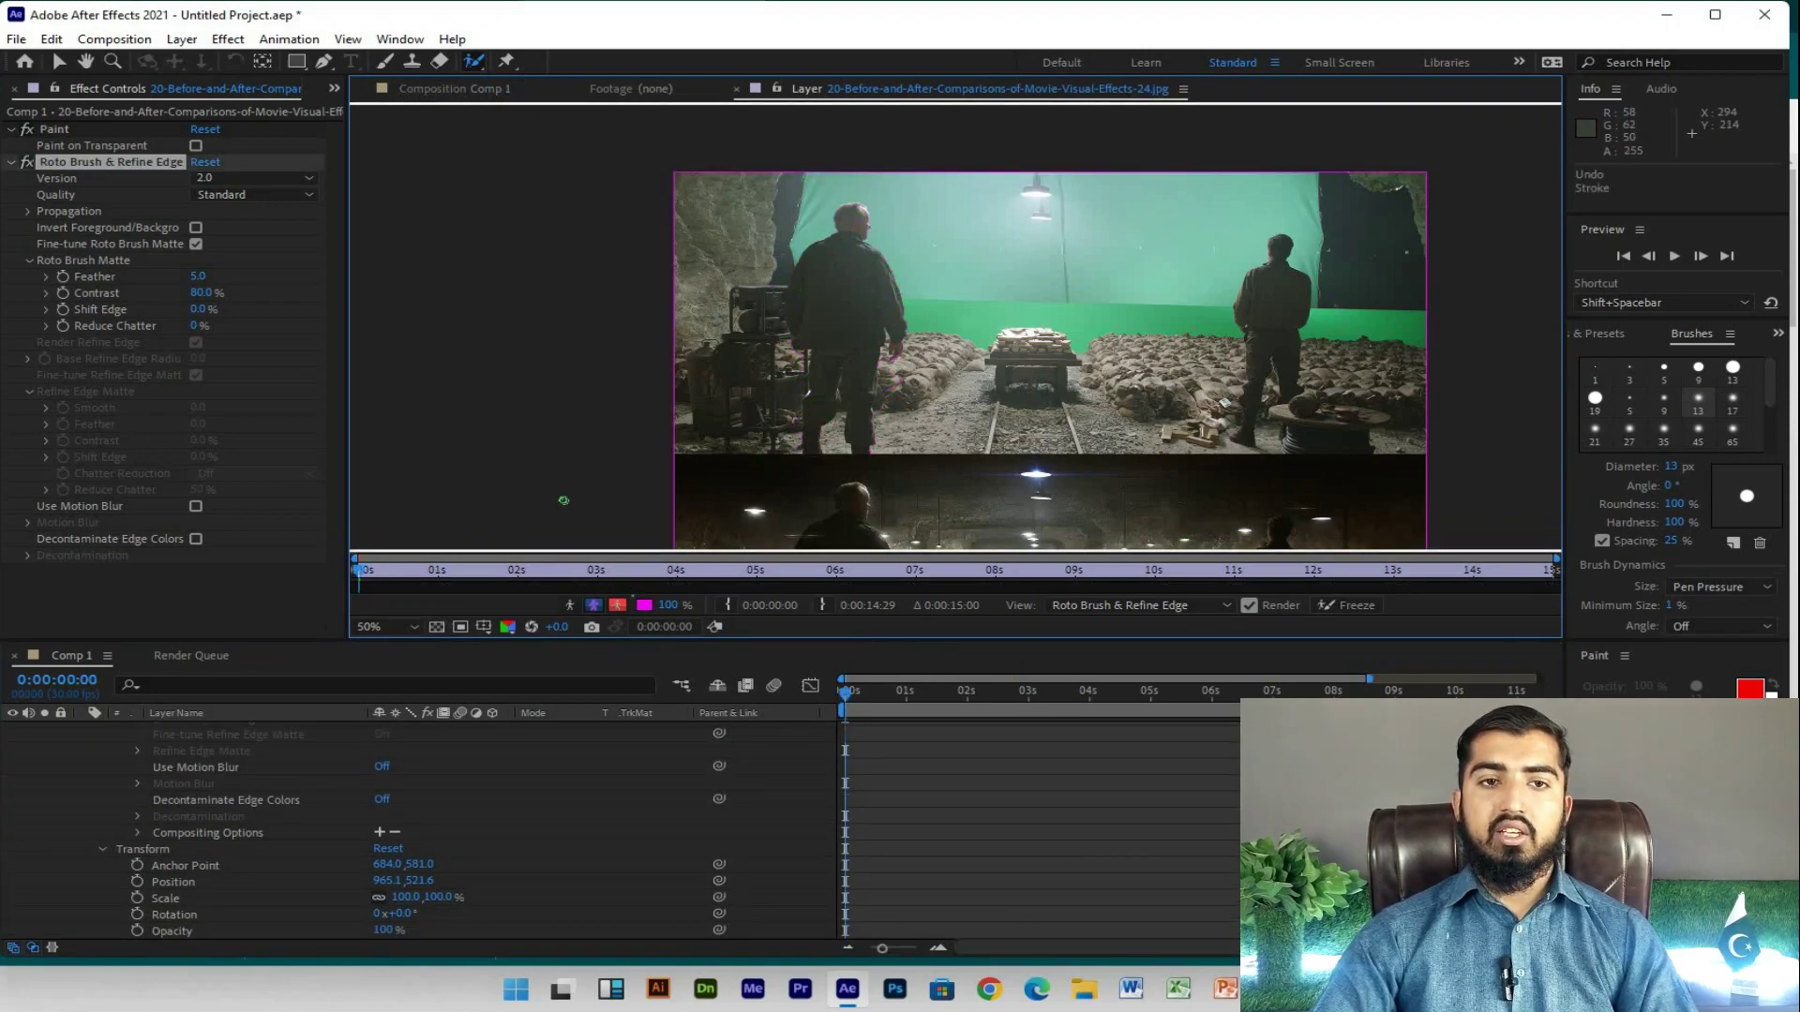
pyautogui.click(407, 623)
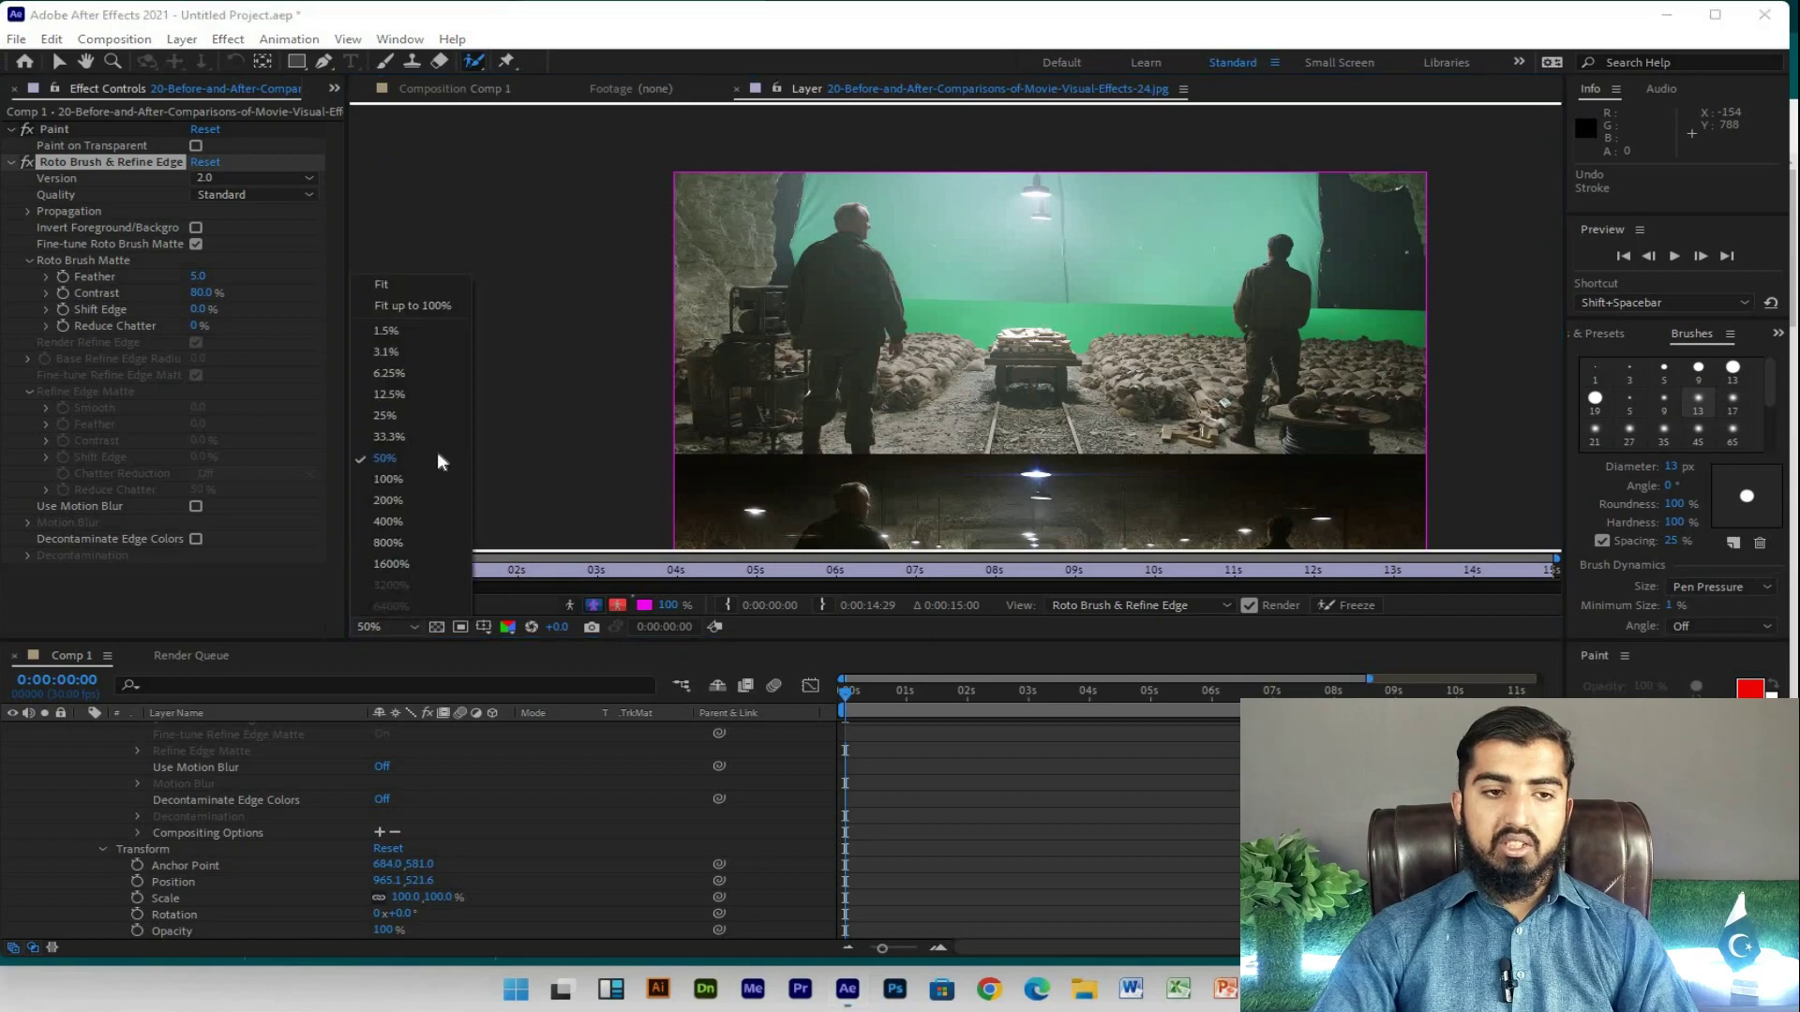
pyautogui.click(439, 307)
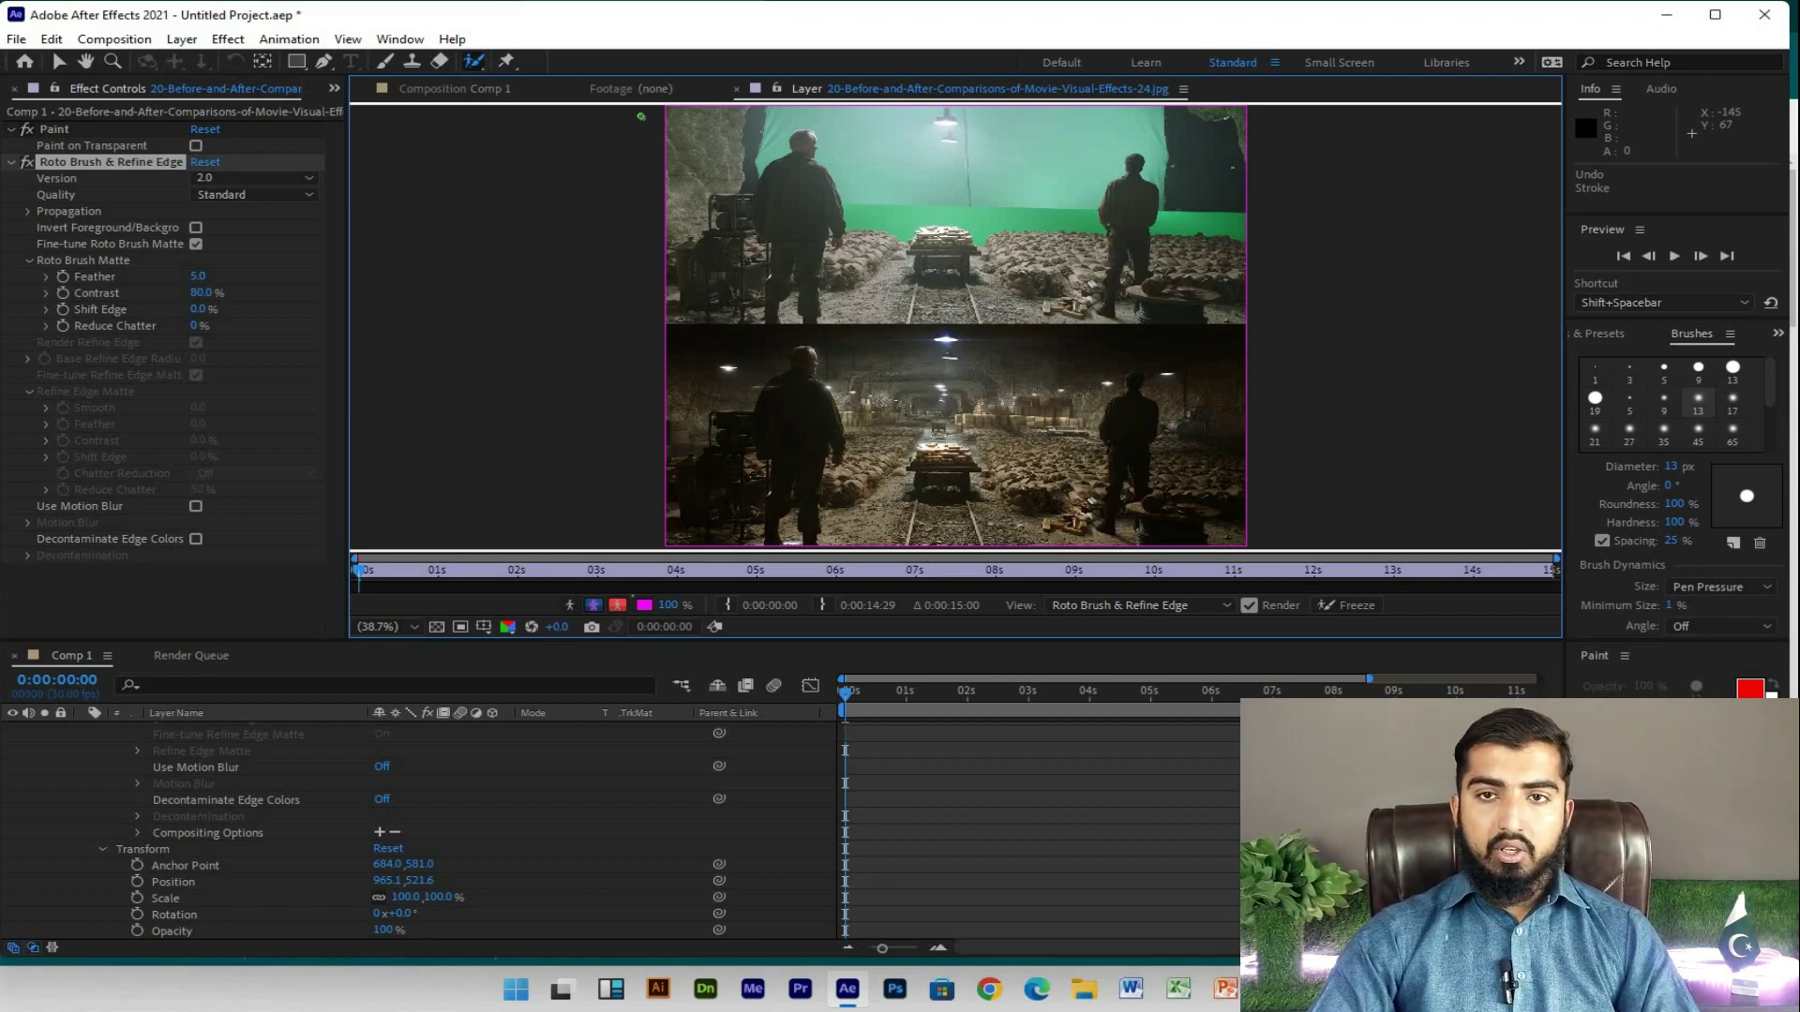
pyautogui.click(507, 61)
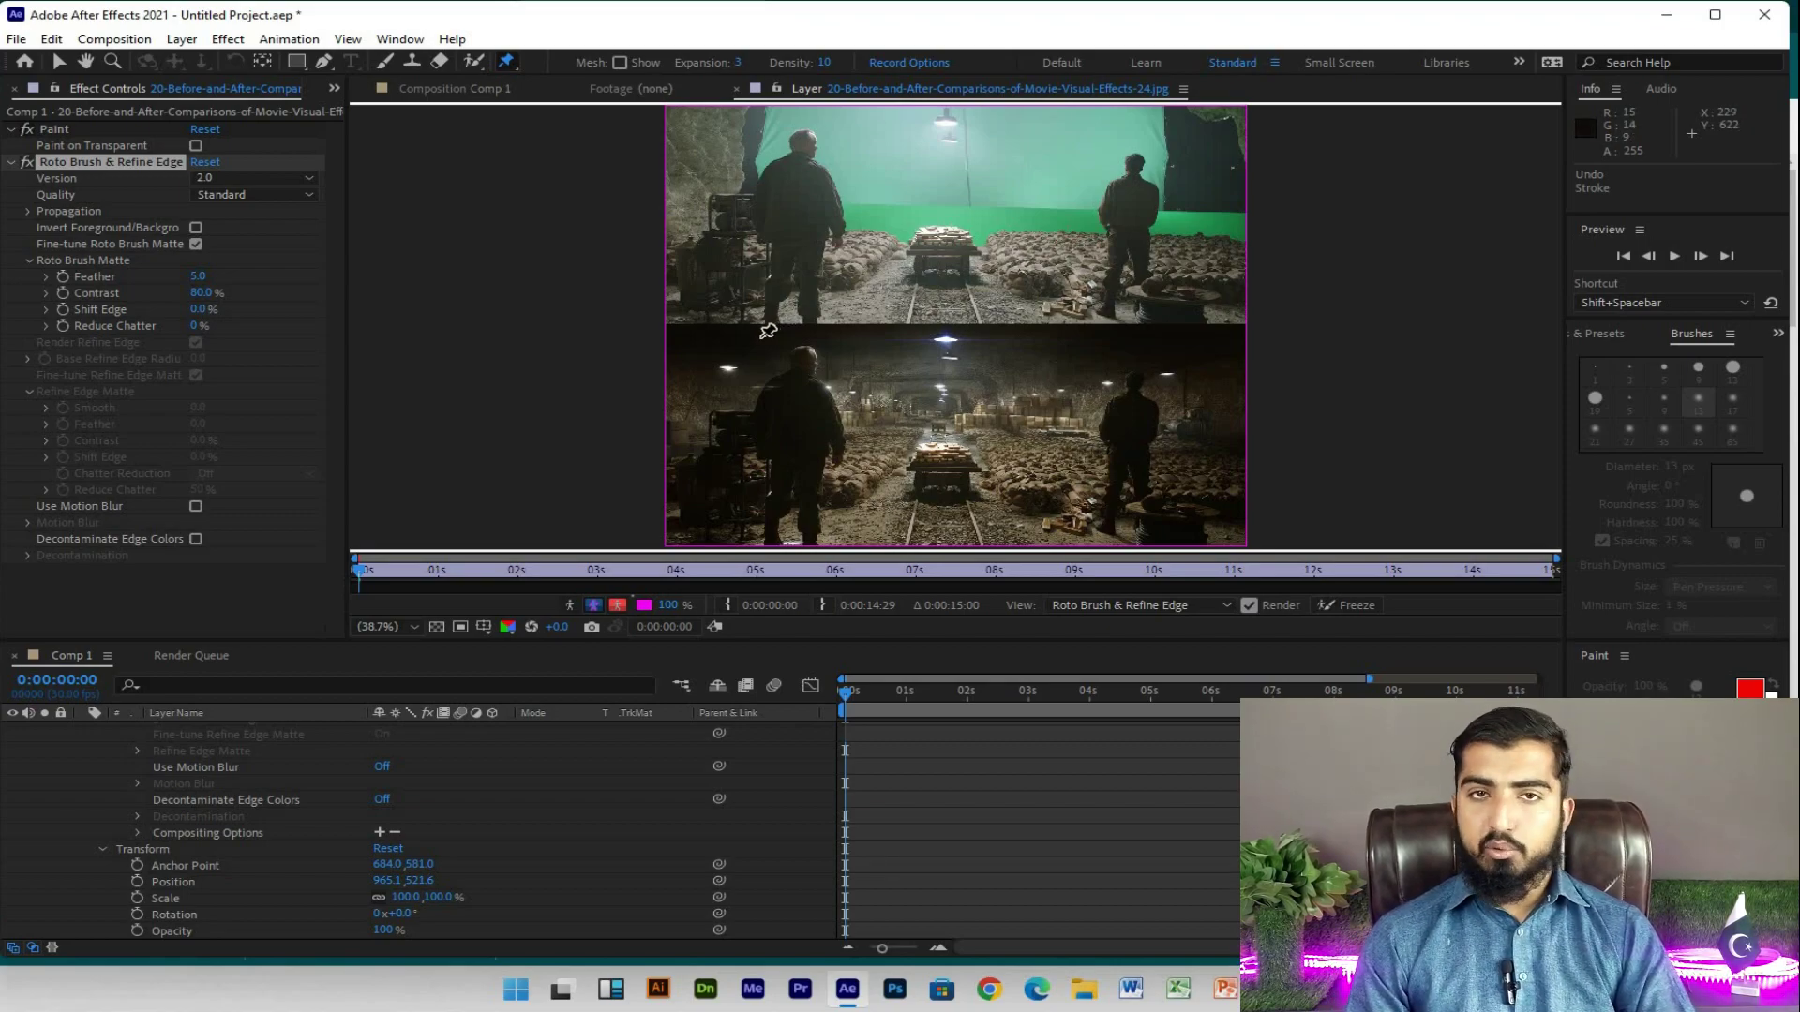
# Step: Place the first puppet pins, bending the right man's pin and moving it back
pyautogui.click(749, 416)
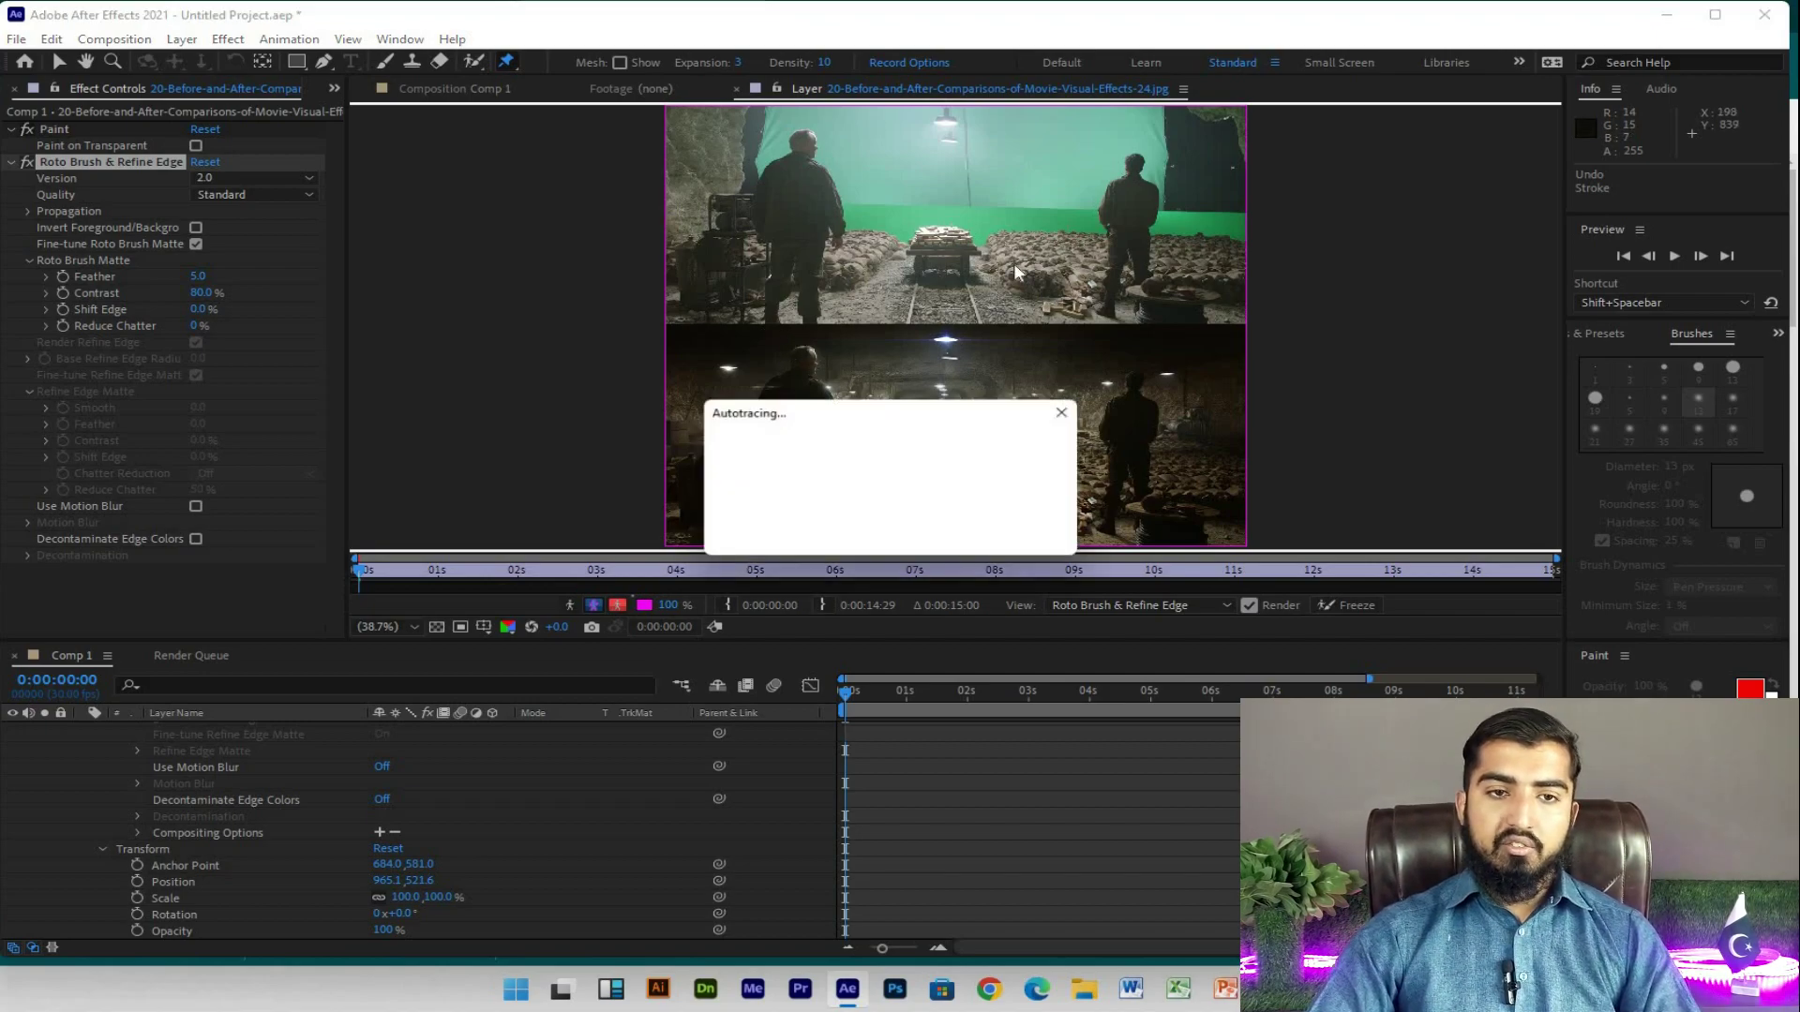
pyautogui.click(1121, 204)
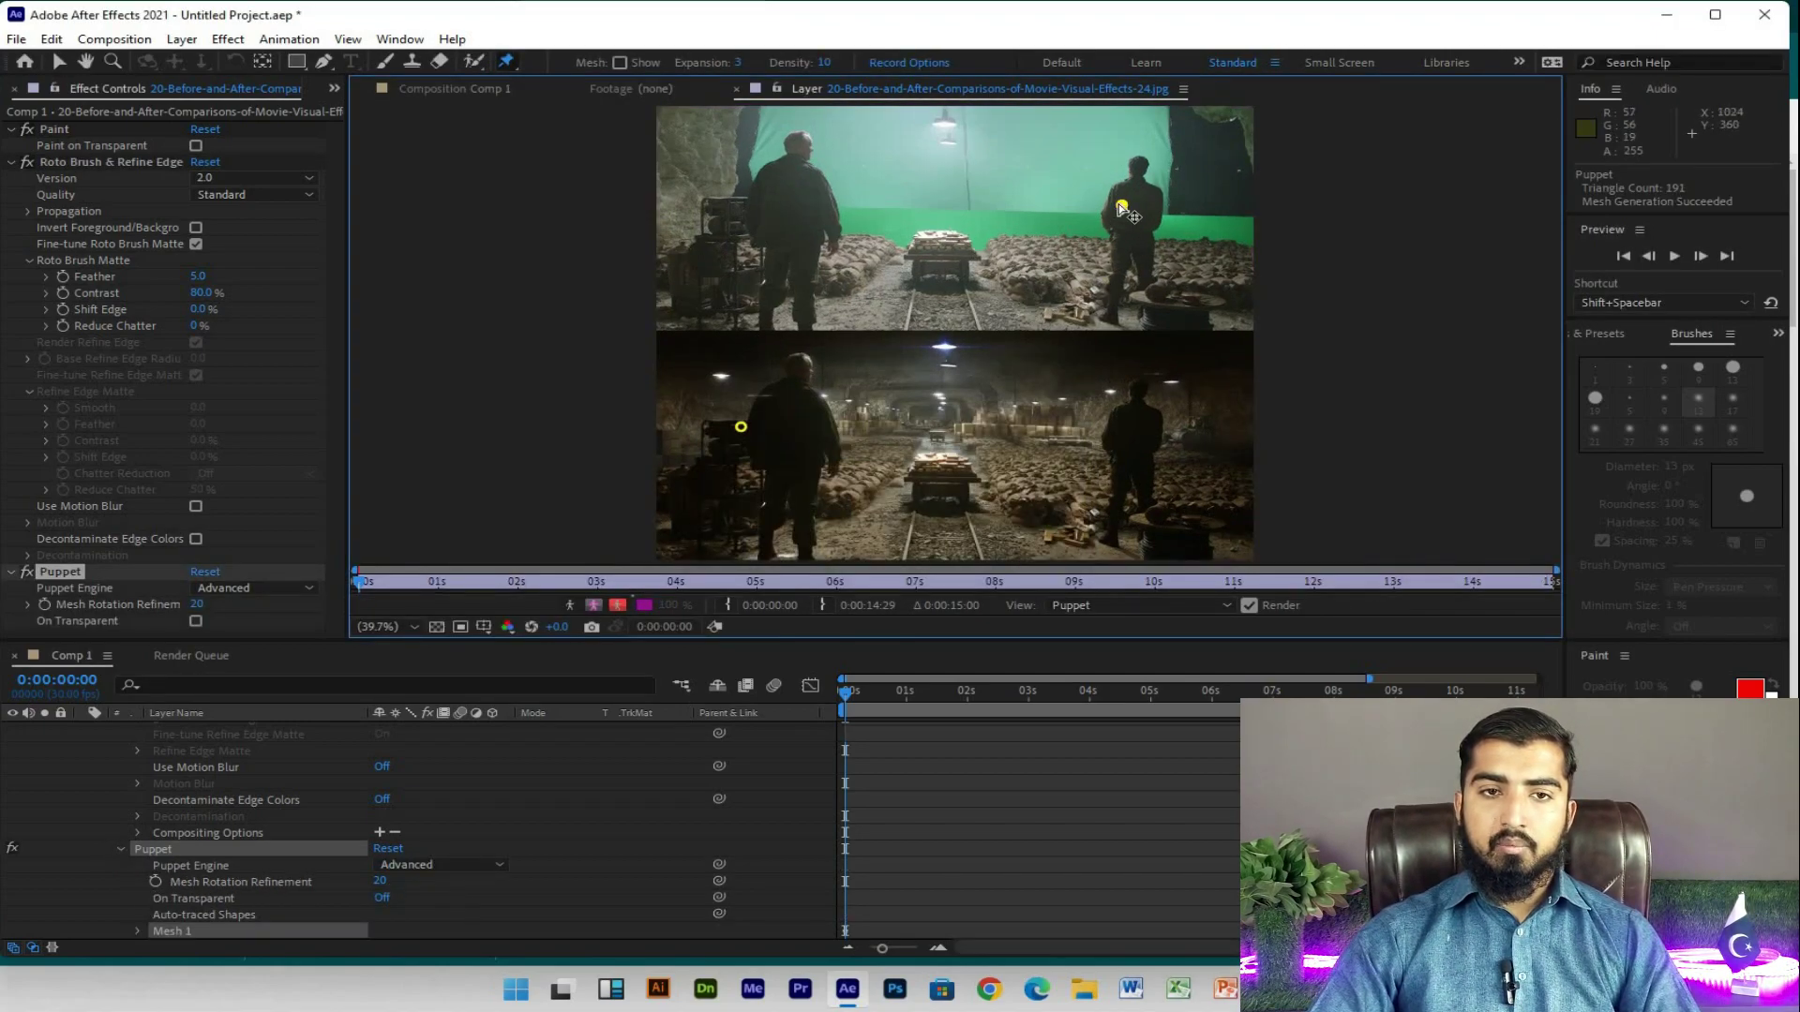
pyautogui.moveTo(1121, 204); pyautogui.dragTo(1174, 290)
pyautogui.moveTo(1128, 200); pyautogui.dragTo(1135, 195)
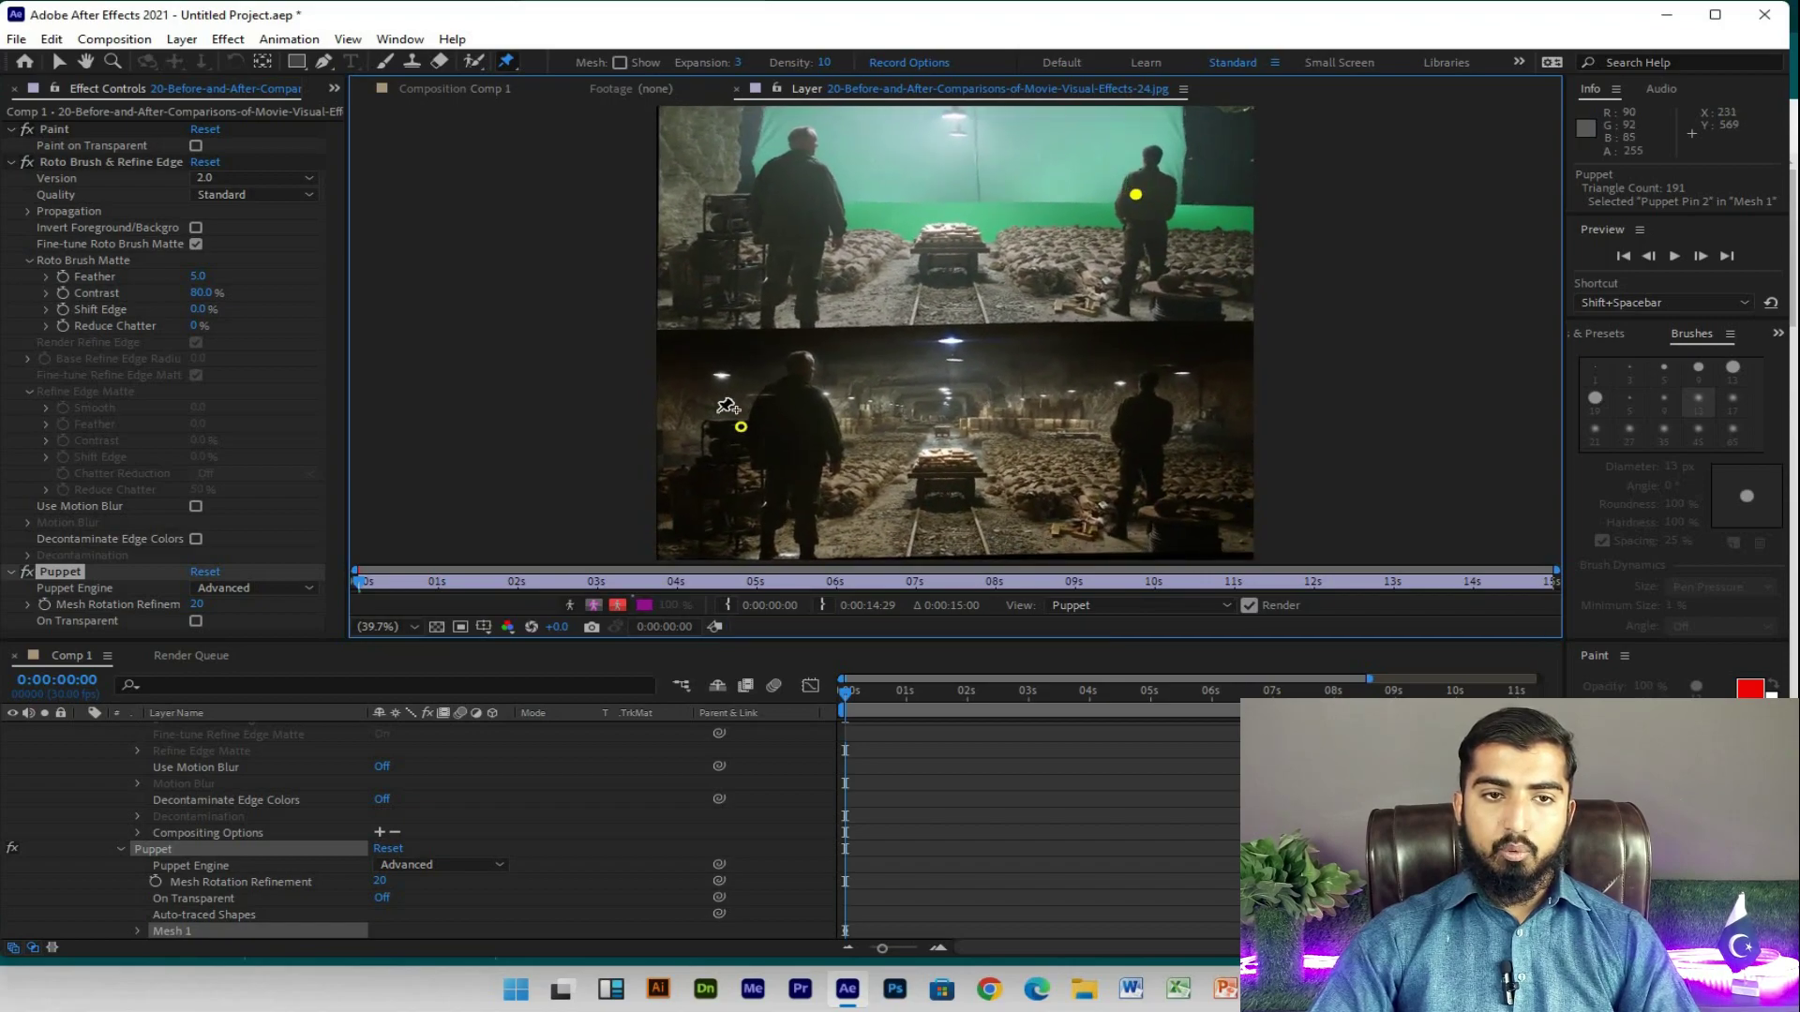
# Step: Add seven more pins across both images and drag the bottom-right pin up-left to warp
pyautogui.click(774, 177)
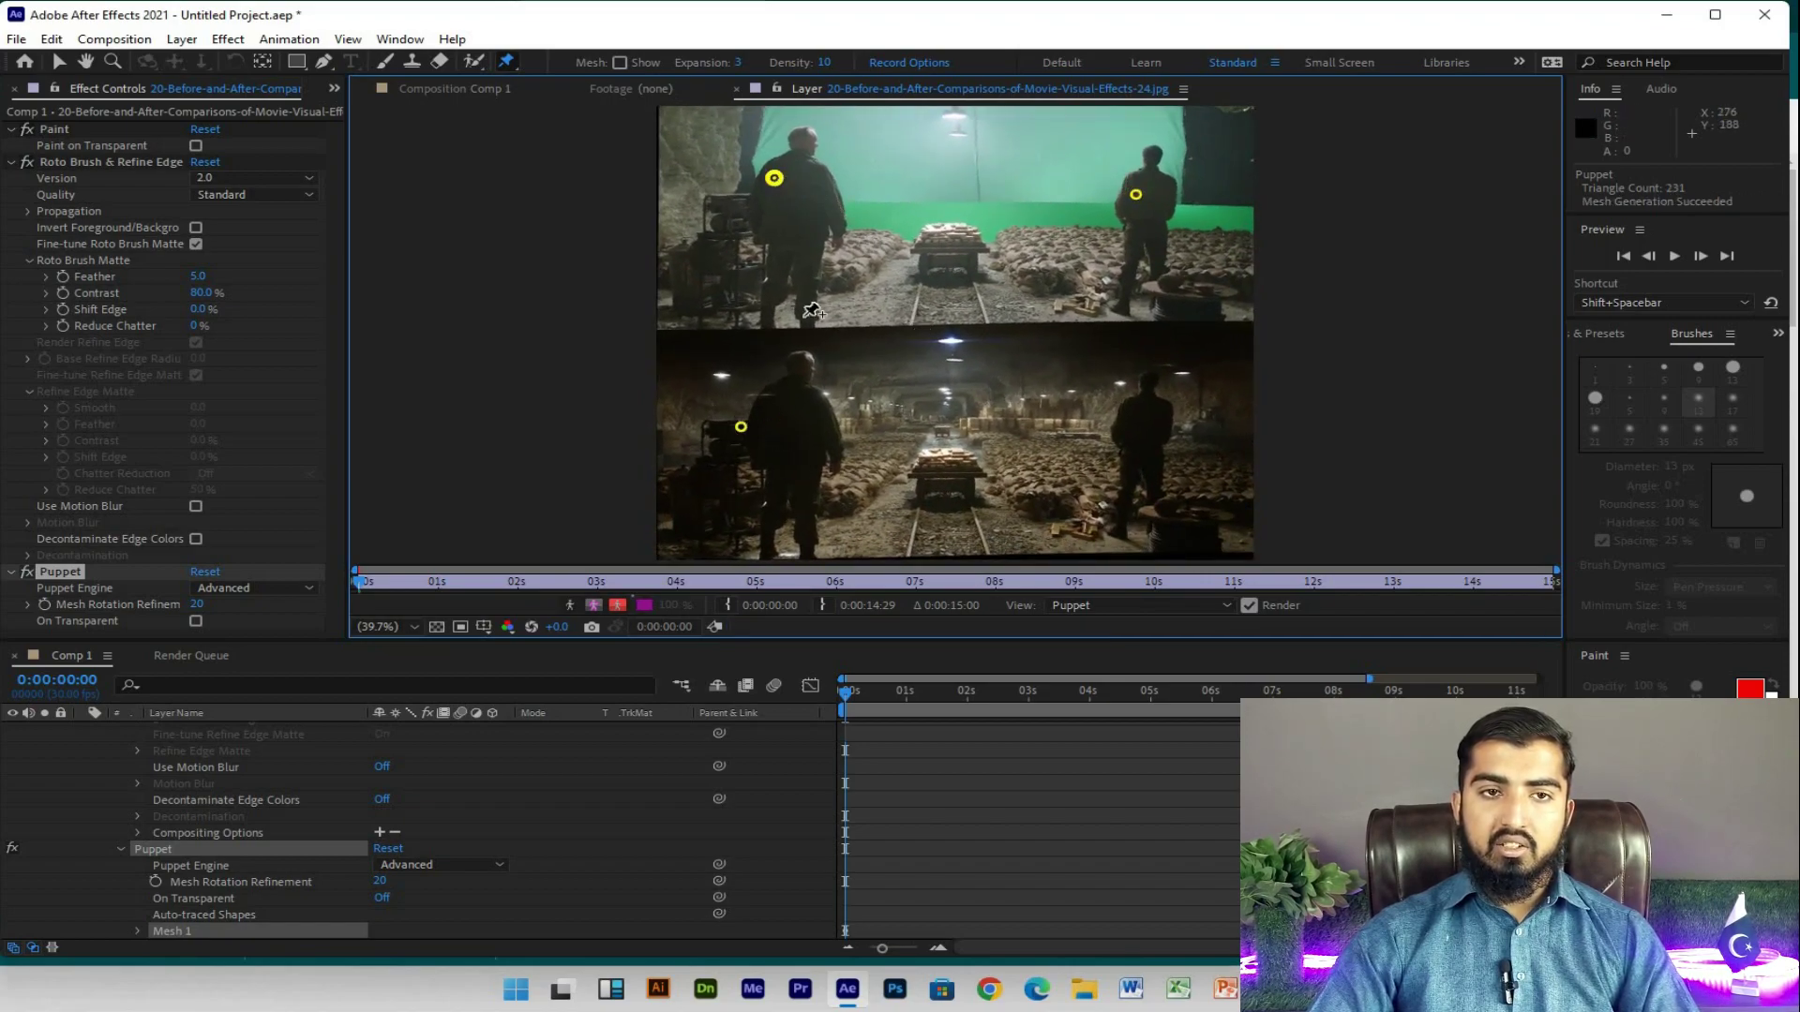
pyautogui.click(907, 296)
pyautogui.click(1023, 164)
pyautogui.click(887, 411)
pyautogui.click(719, 274)
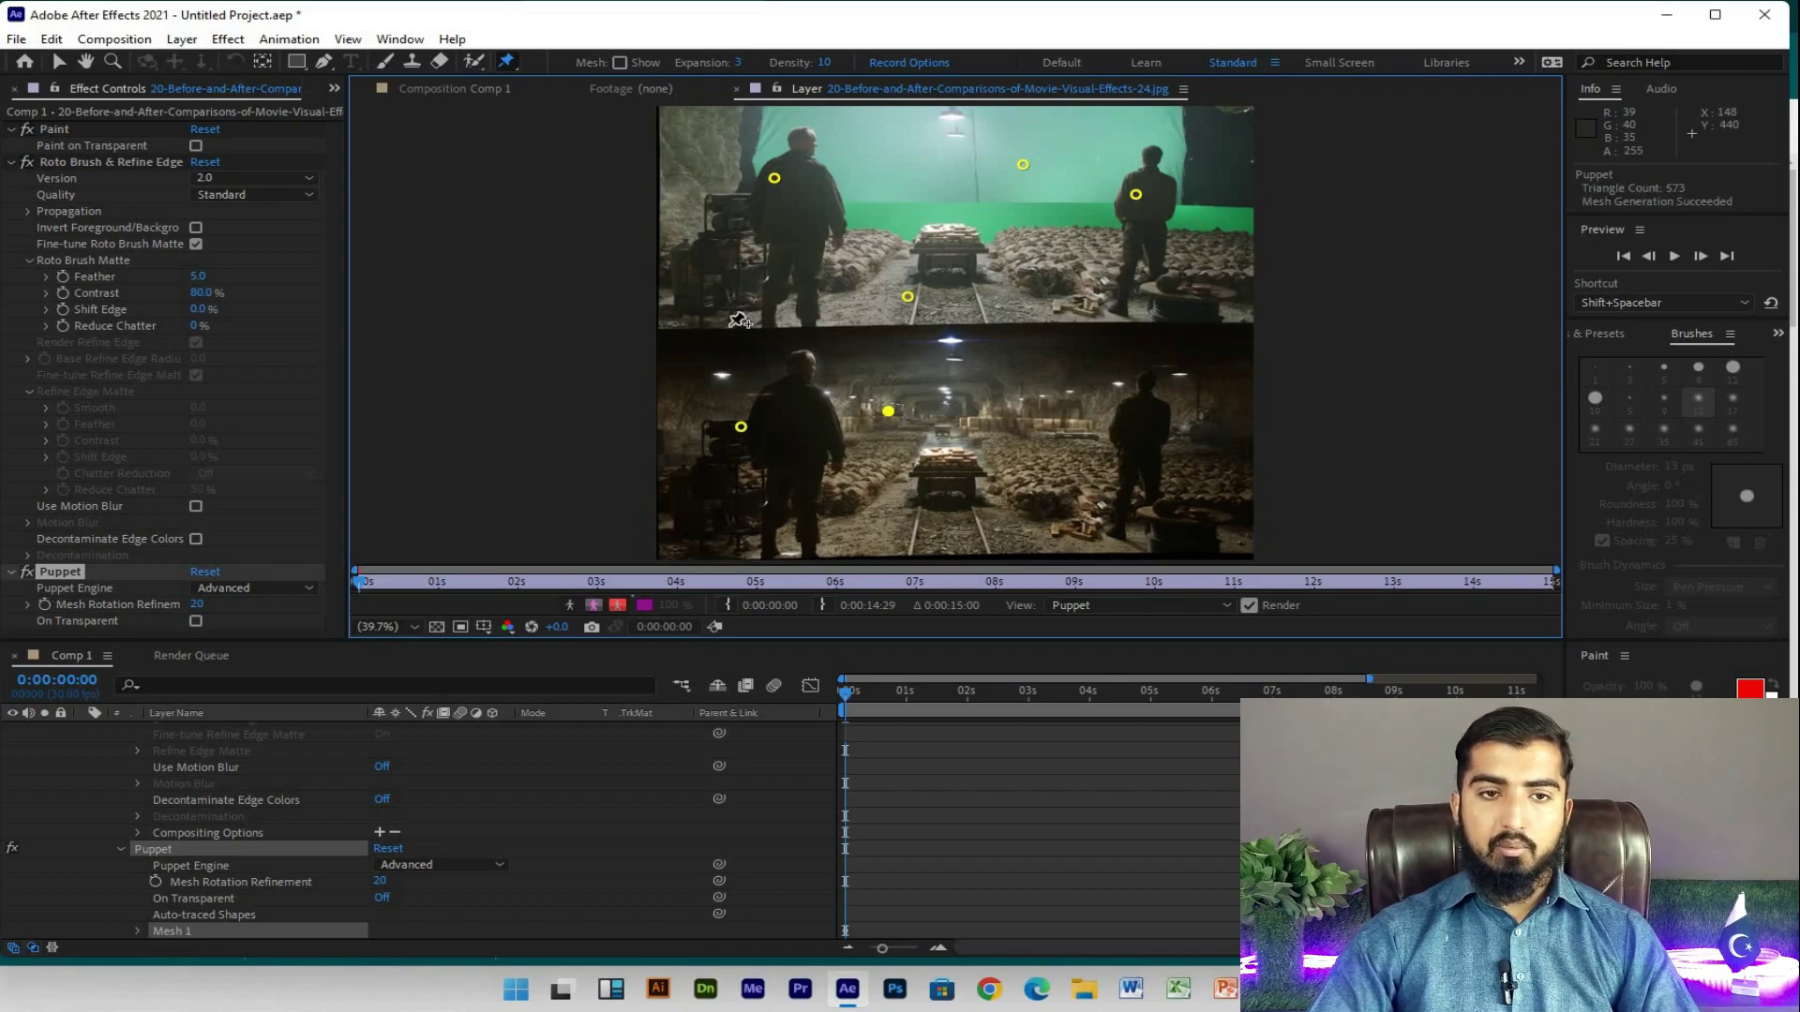
pyautogui.click(731, 475)
pyautogui.click(1182, 511)
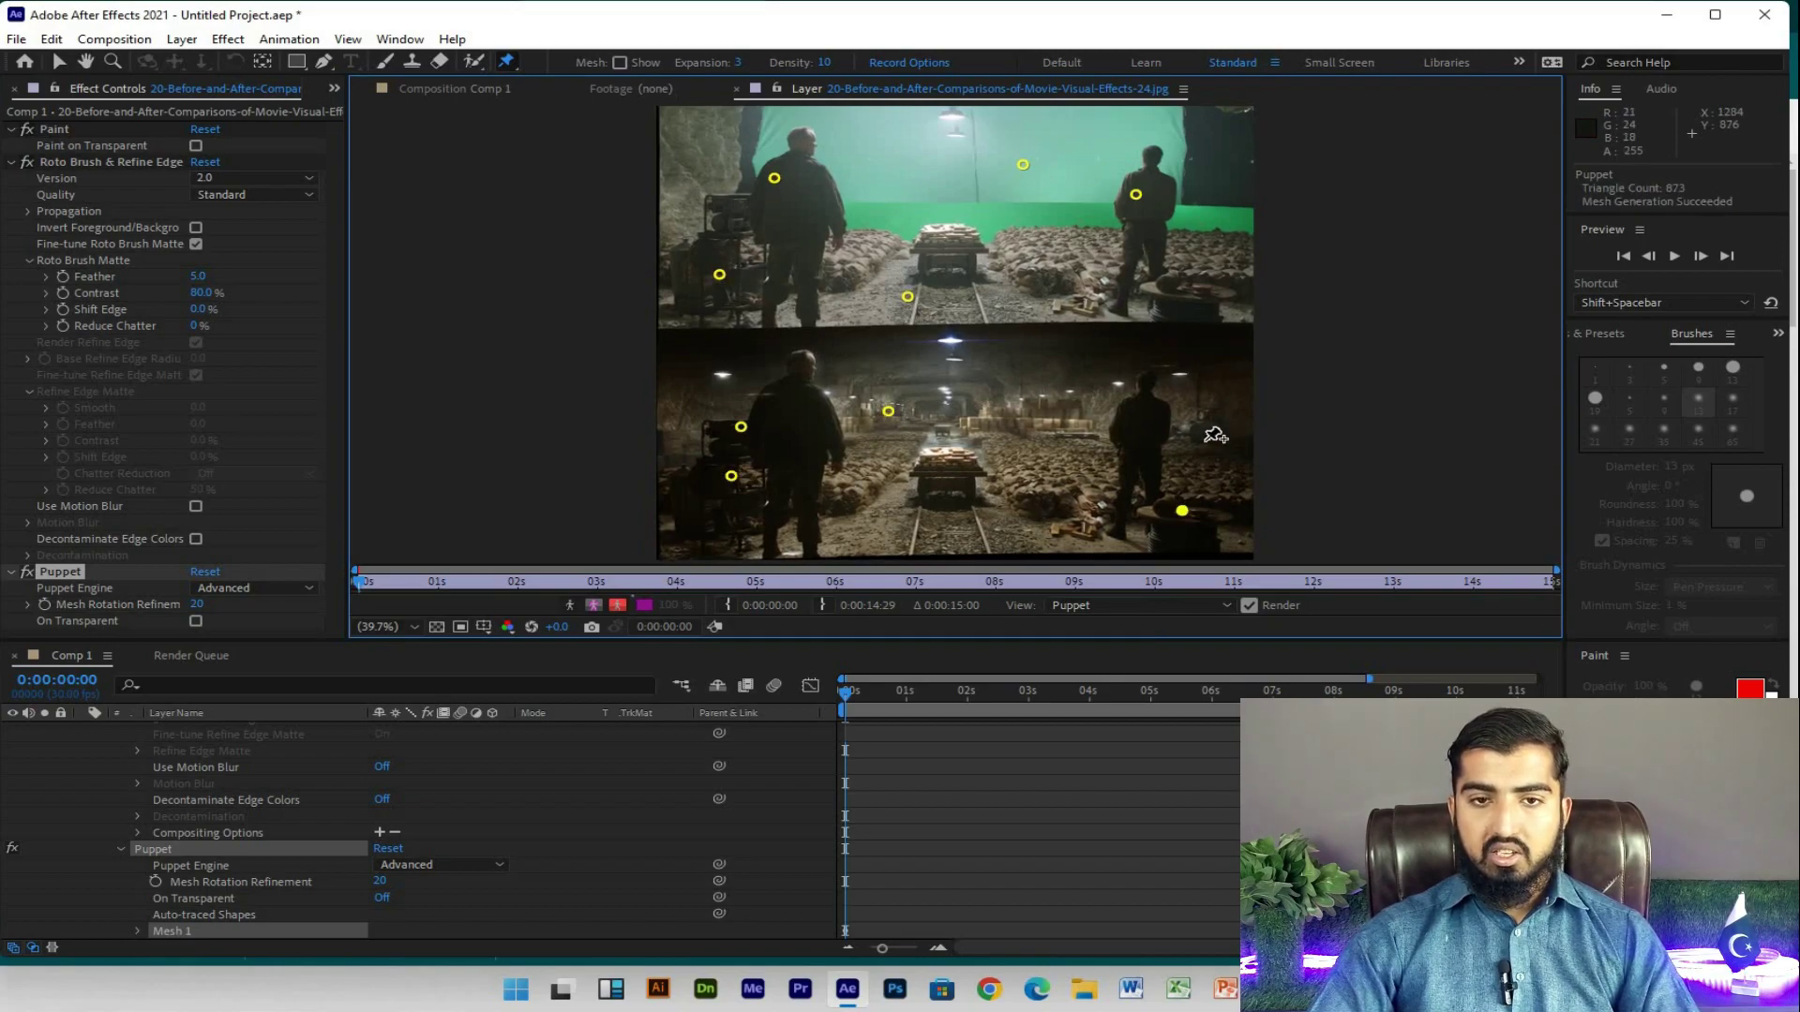
pyautogui.moveTo(1182, 511); pyautogui.dragTo(1204, 460)
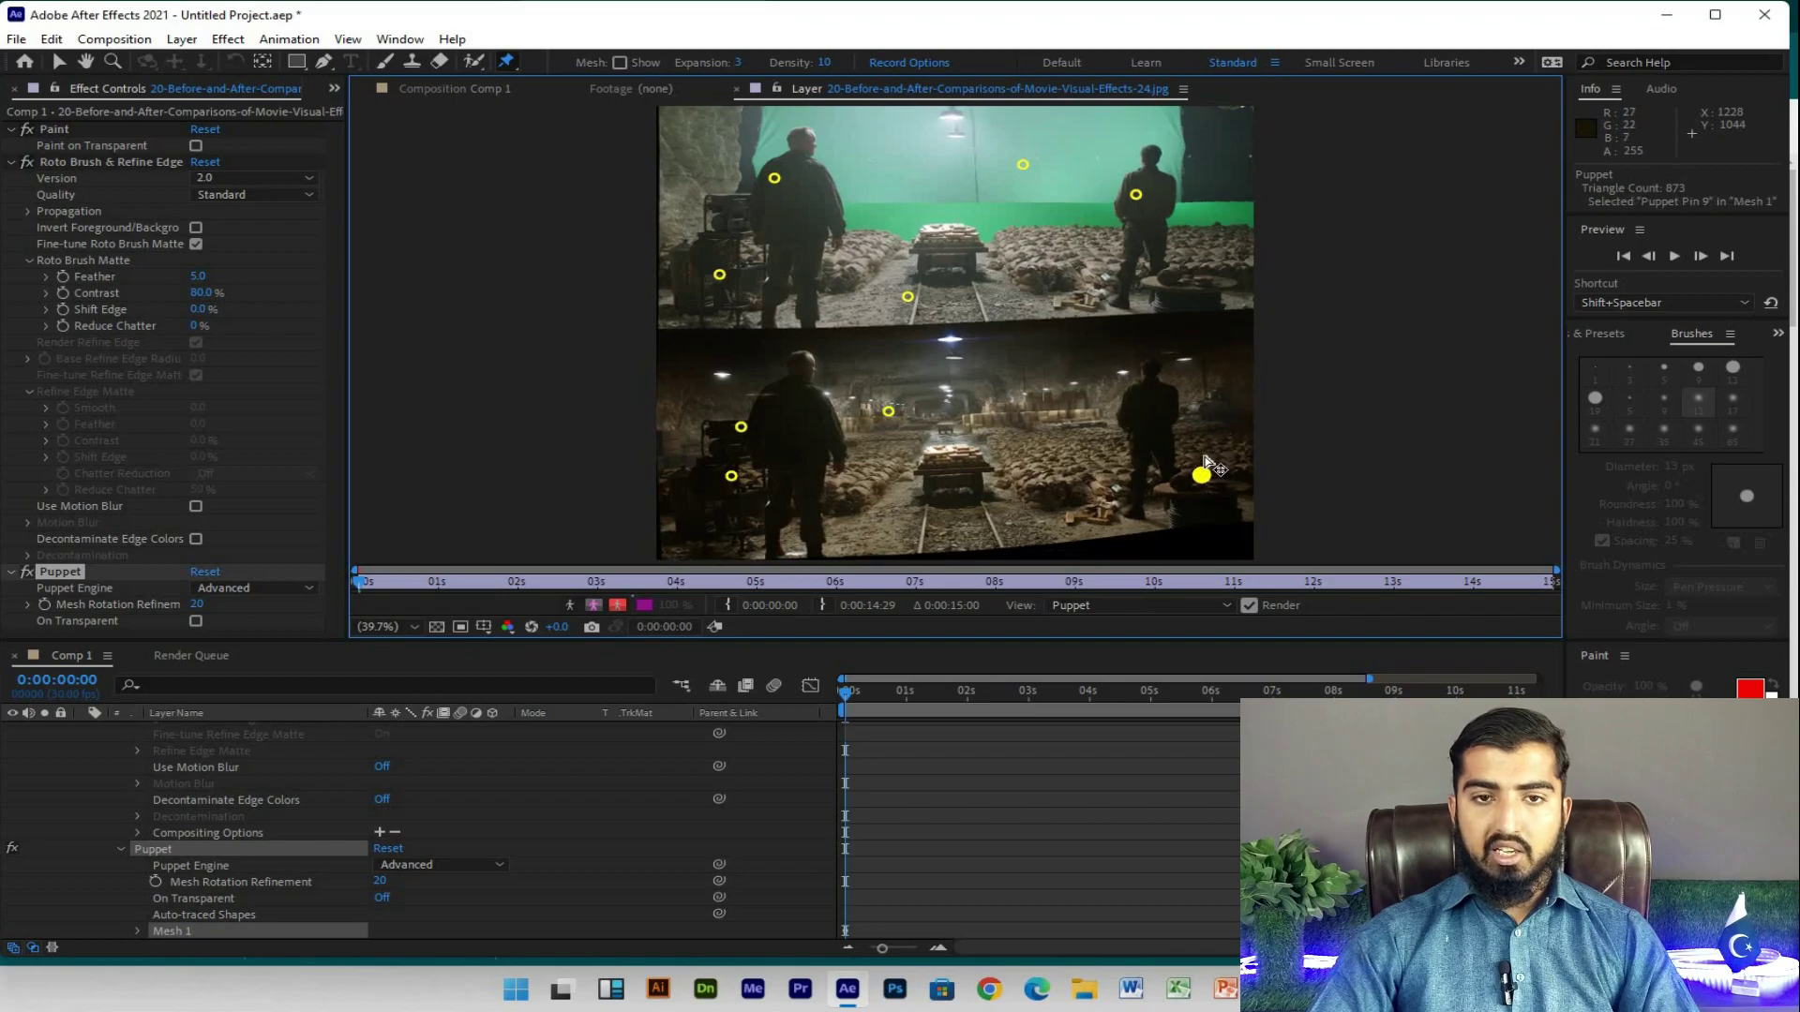
pyautogui.moveTo(1162, 530)
pyautogui.mouseDown()
pyautogui.moveTo(1103, 360)
pyautogui.moveTo(1162, 507)
pyautogui.mouseUp()
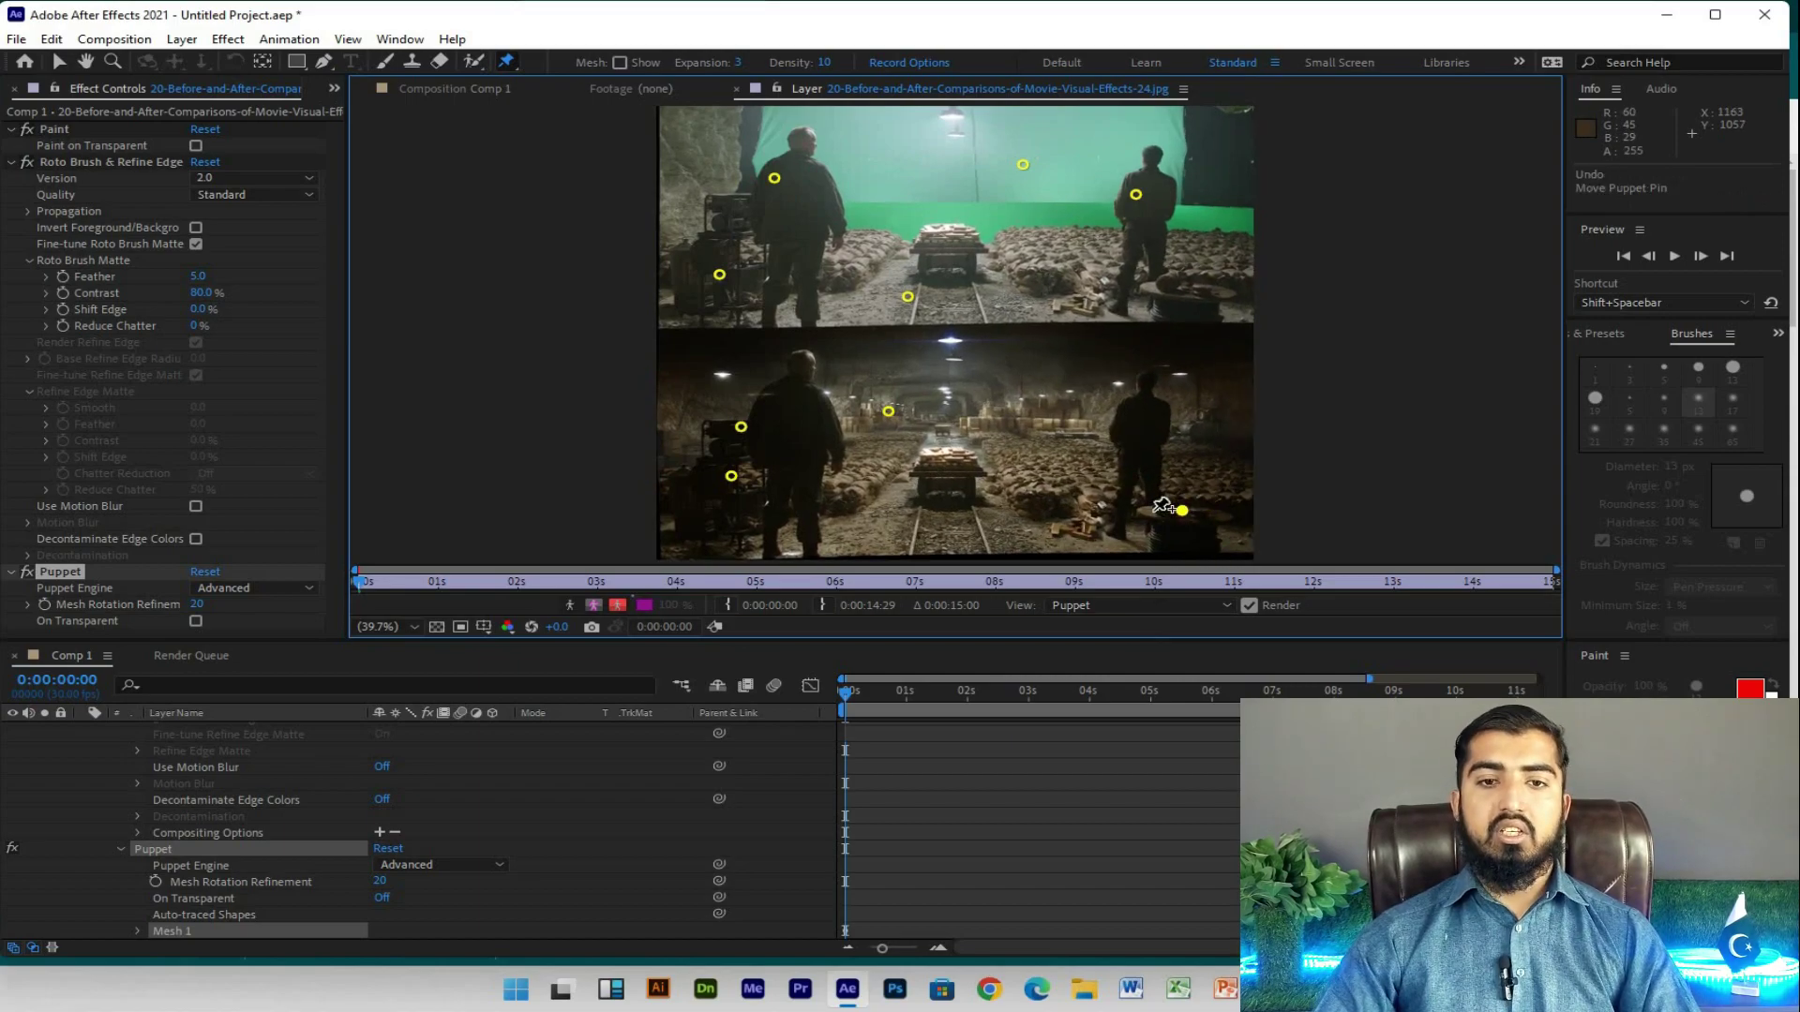